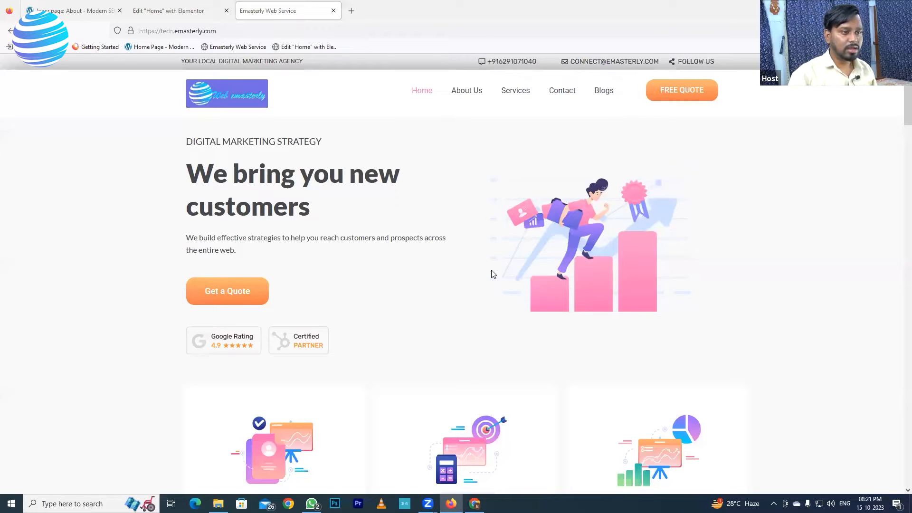
Step: Look over the Home page's hero and service cards in the Elementor editor
left_click(180, 11)
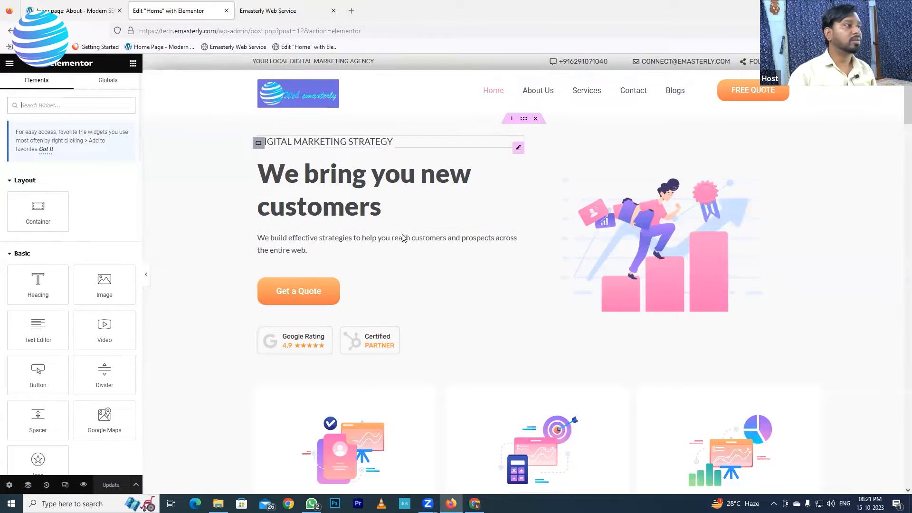
scroll(398, 312, "down", 4)
scroll(398, 312, "down", 4)
scroll(398, 312, "up", 8)
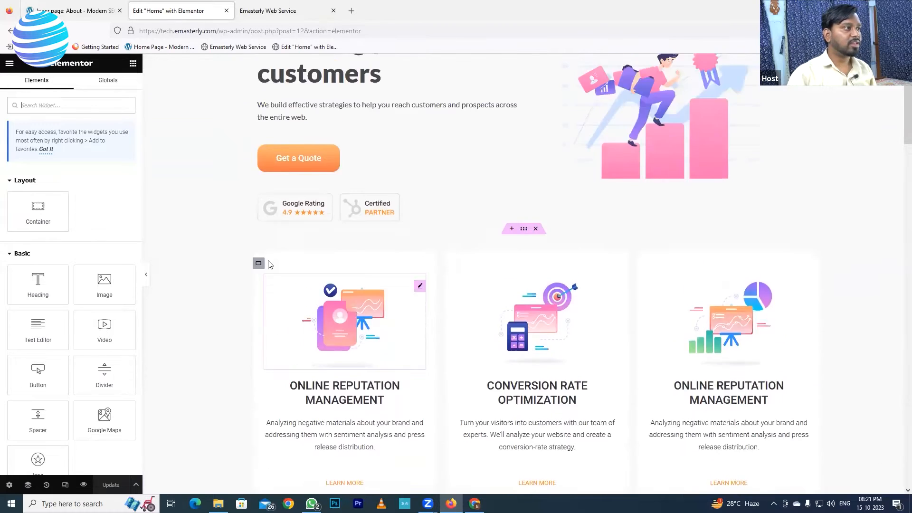
Step: Bring up the About page of the reference SEO theme site
left_click(60, 10)
scroll(551, 271, "up", 3)
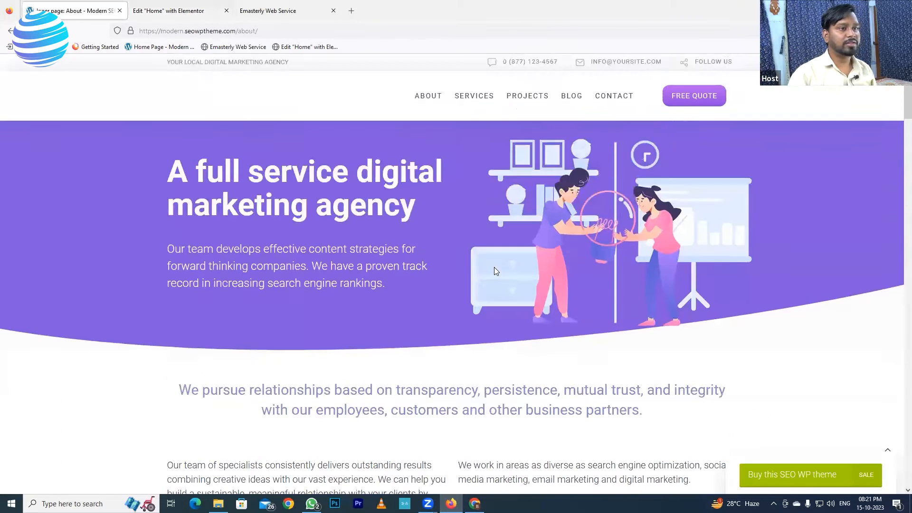
mouse_move(430, 100)
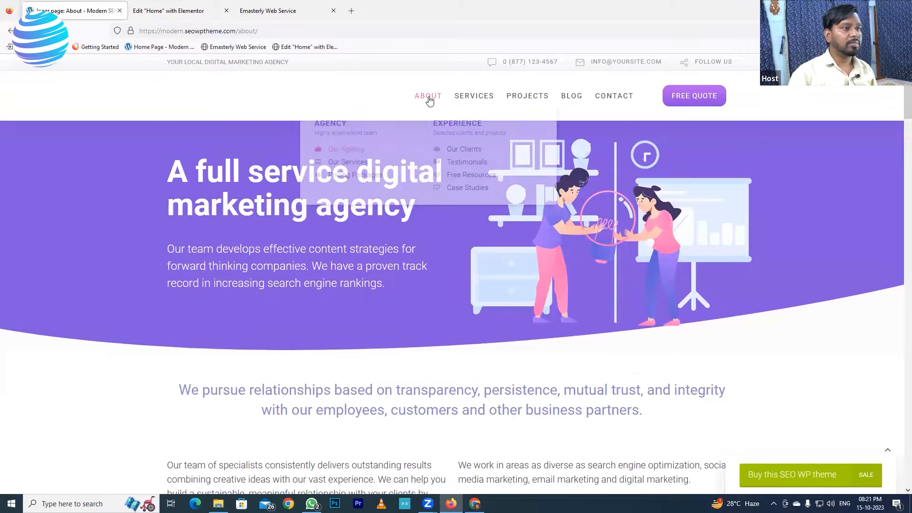
left_click(430, 100)
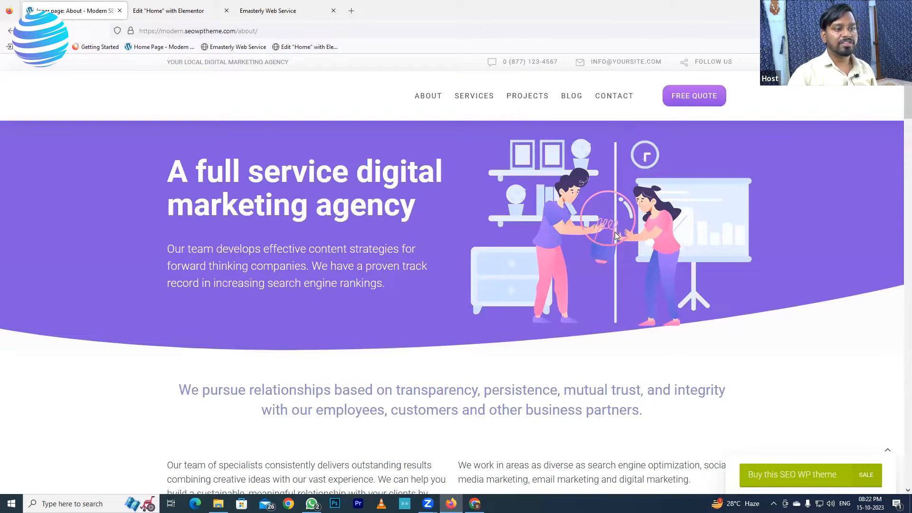
Step: Examine the reference About page's statistic cards, team members, vision banner, client logos and Milestones sections
scroll(616, 229, "down", 8)
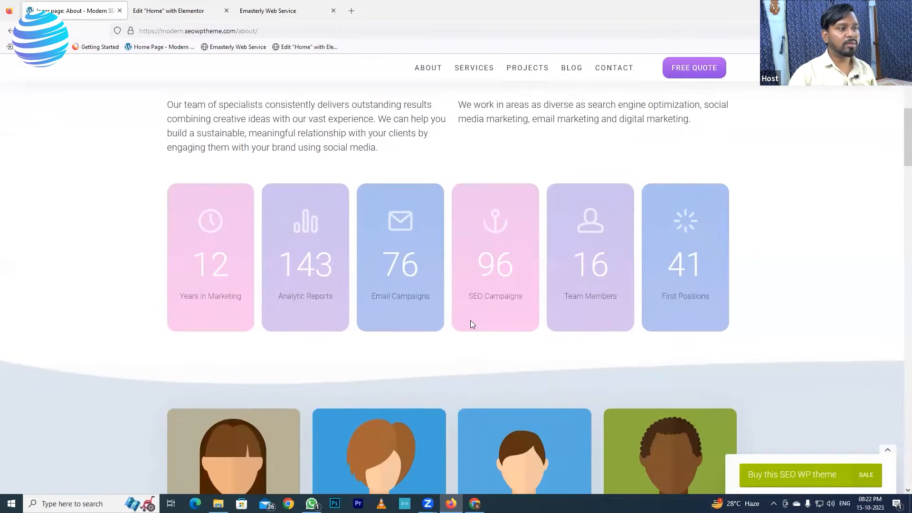
scroll(367, 179, "up", 5)
scroll(391, 218, "up", 3)
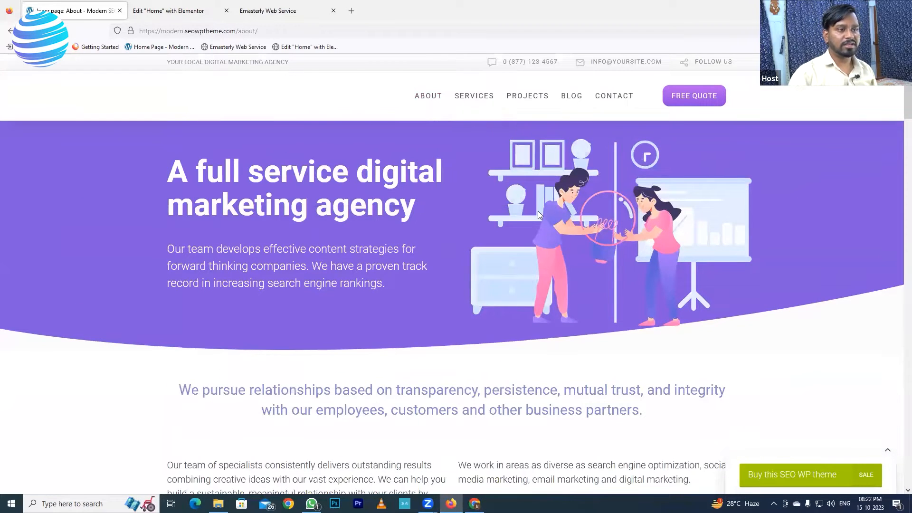
scroll(538, 211, "down", 5)
scroll(501, 249, "down", 9)
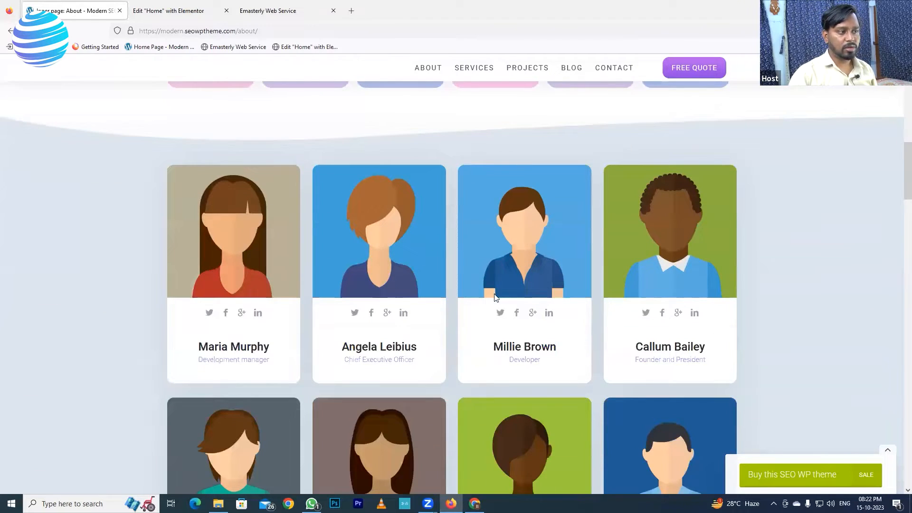
scroll(504, 306, "down", 3)
scroll(492, 311, "down", 4)
scroll(494, 304, "down", 4)
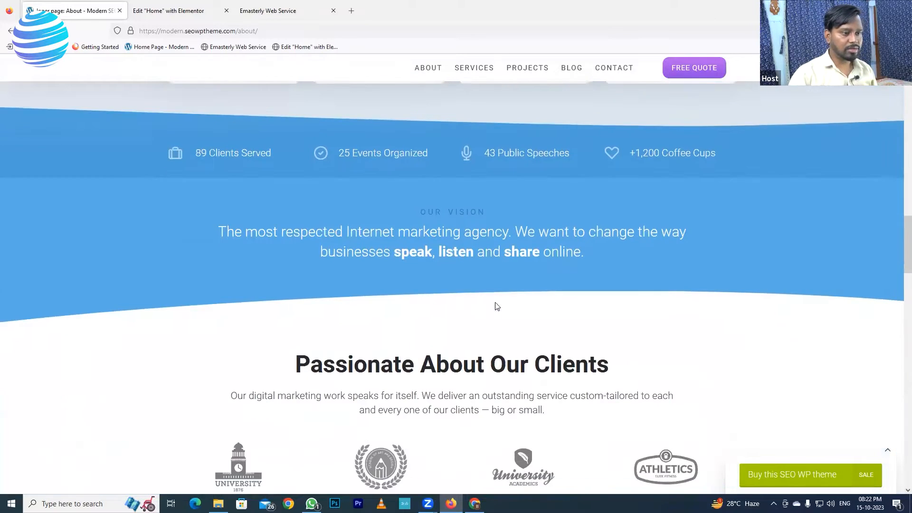
scroll(457, 280, "down", 5)
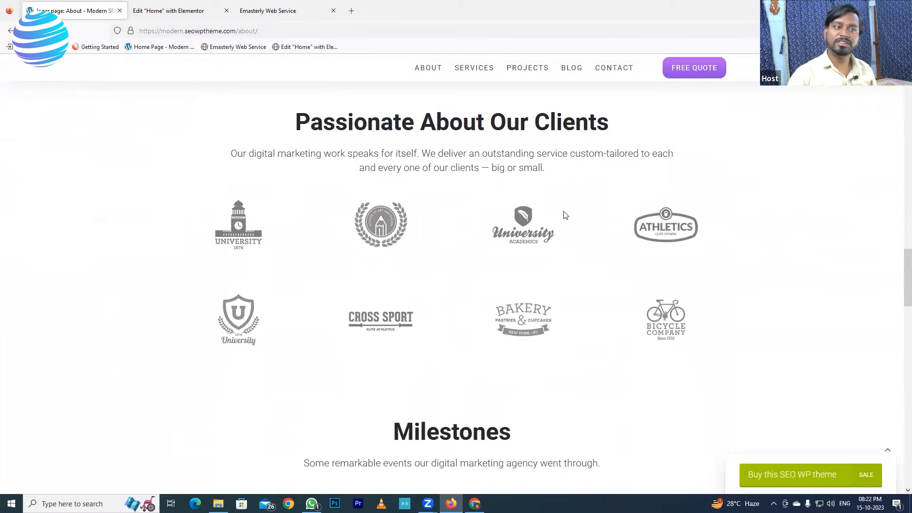
scroll(426, 287, "down", 4)
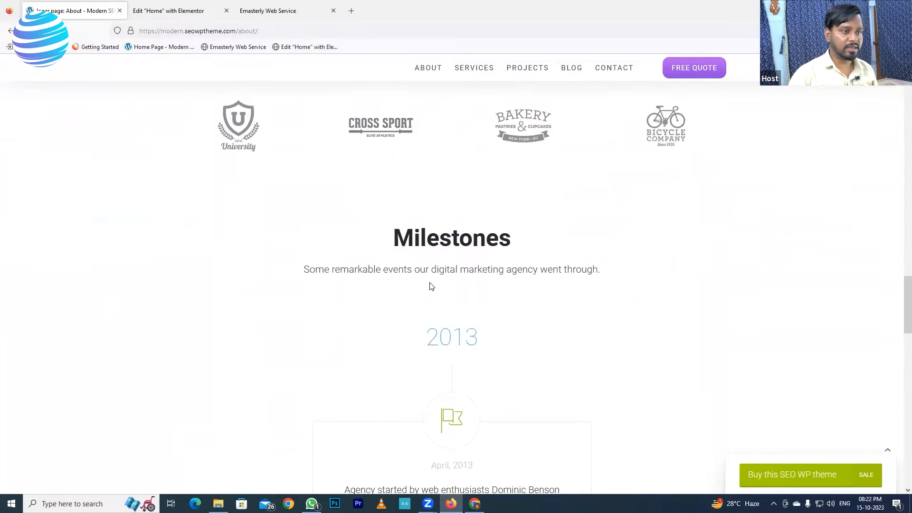
scroll(431, 286, "up", 4)
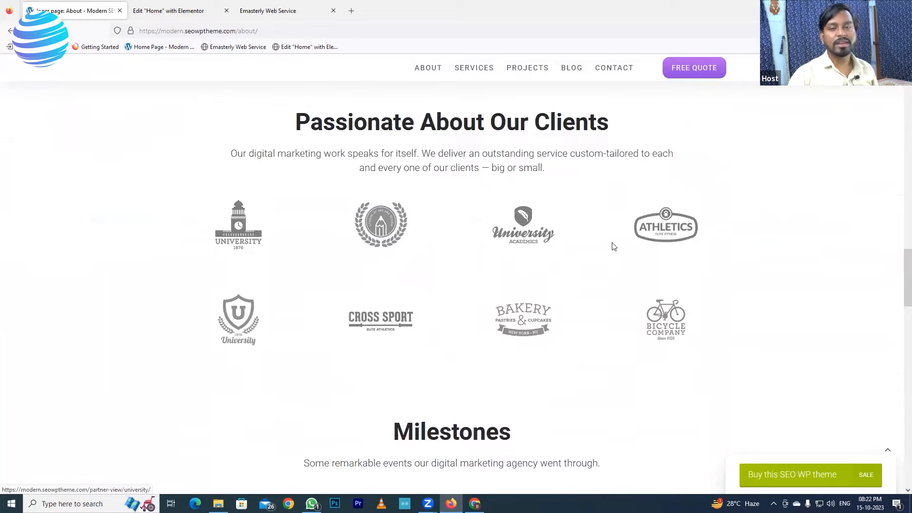
scroll(511, 256, "up", 3)
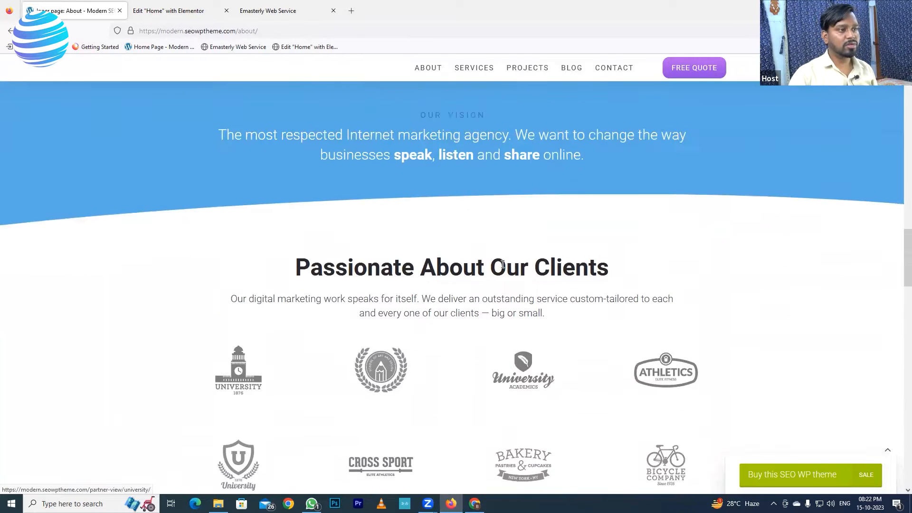
scroll(502, 264, "up", 3)
scroll(503, 266, "down", 20)
scroll(503, 268, "up", 20)
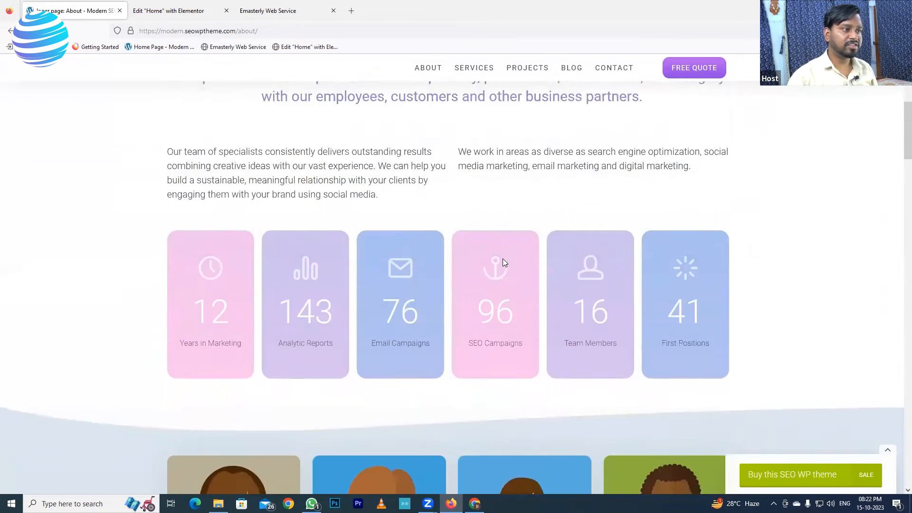
scroll(503, 258, "up", 7)
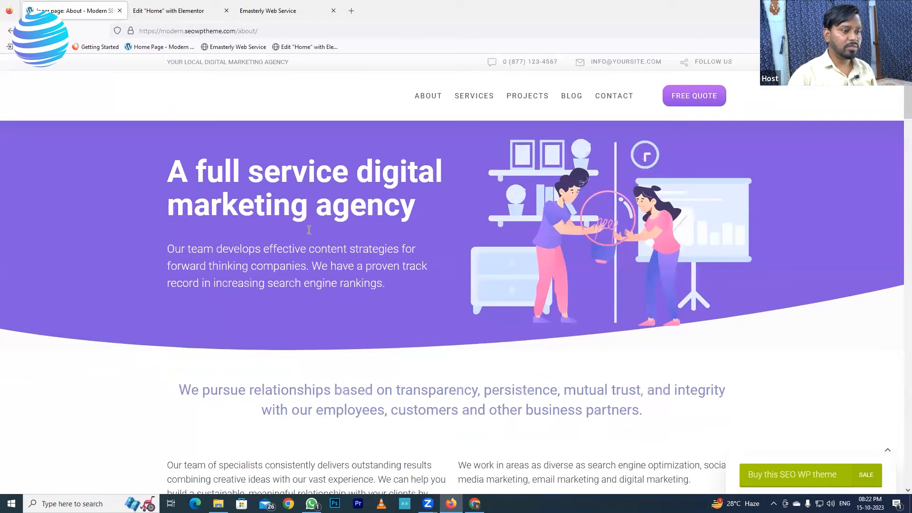
Step: Go through the reference About page once more, from the introductory text down to the footer
scroll(487, 285, "down", 4)
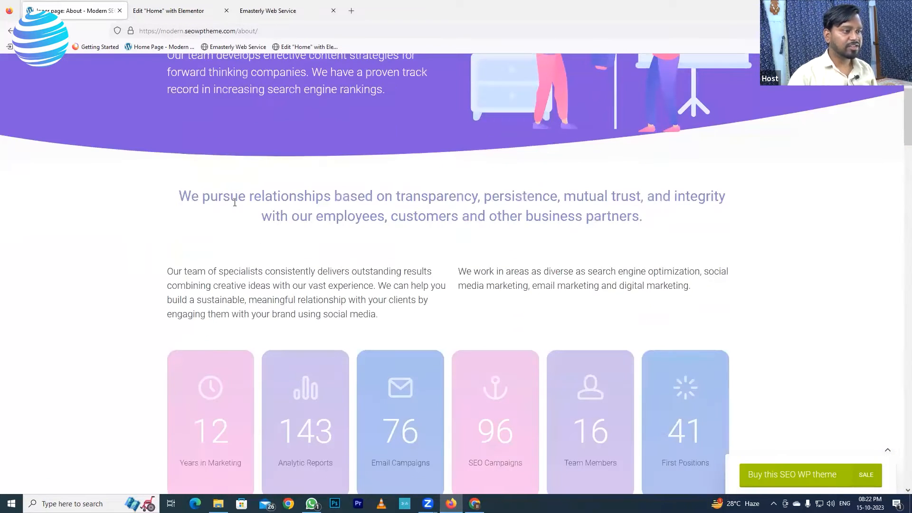
scroll(446, 317, "down", 3)
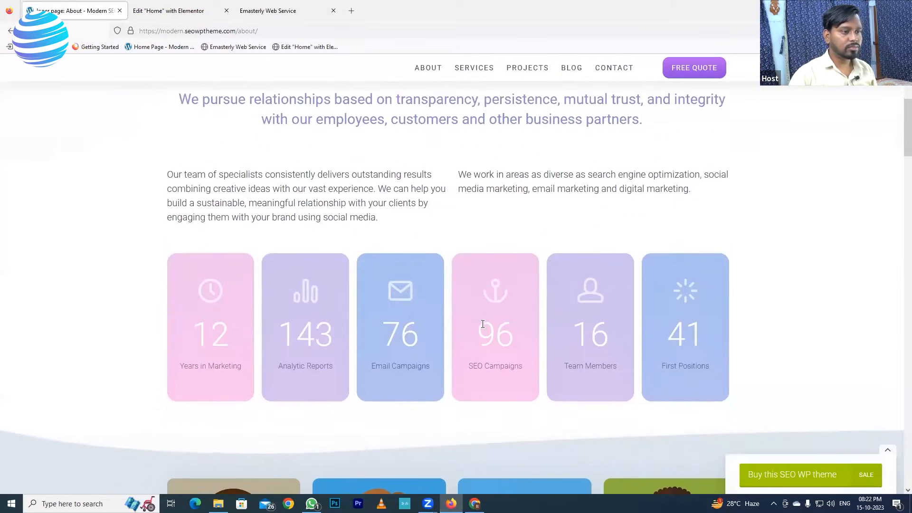
scroll(561, 366, "down", 9)
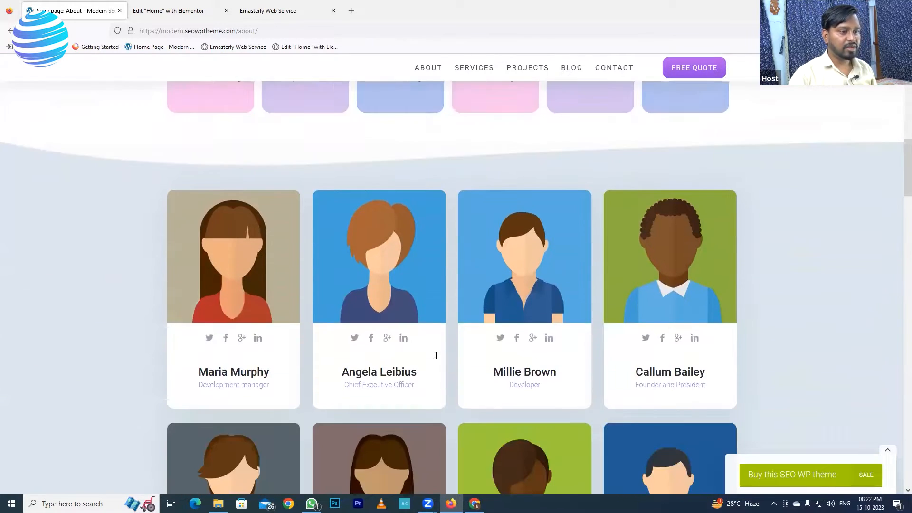
scroll(509, 378, "down", 7)
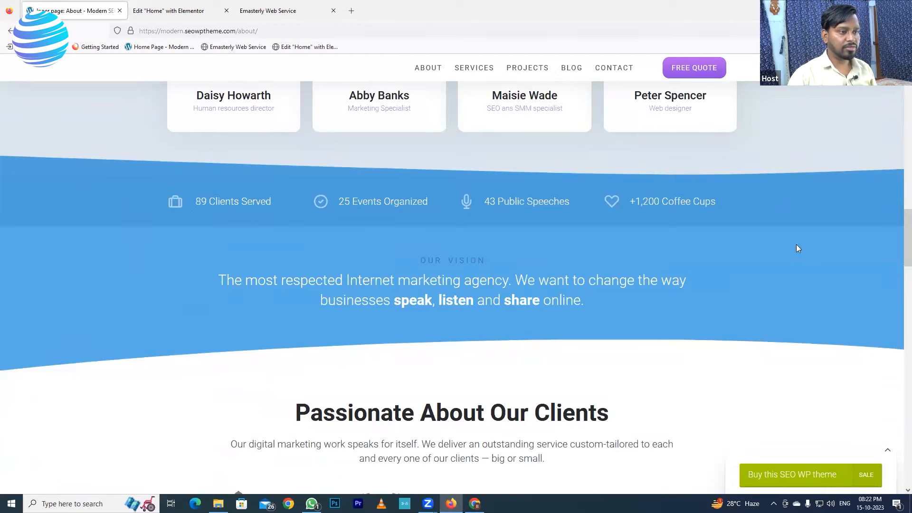
scroll(546, 361, "down", 4)
scroll(687, 325, "down", 5)
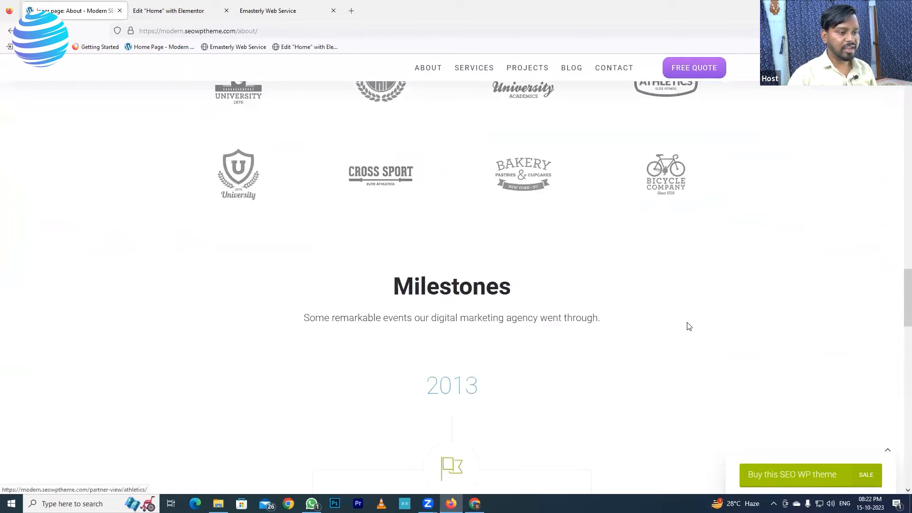
scroll(383, 312, "down", 5)
scroll(572, 328, "down", 4)
scroll(517, 361, "down", 10)
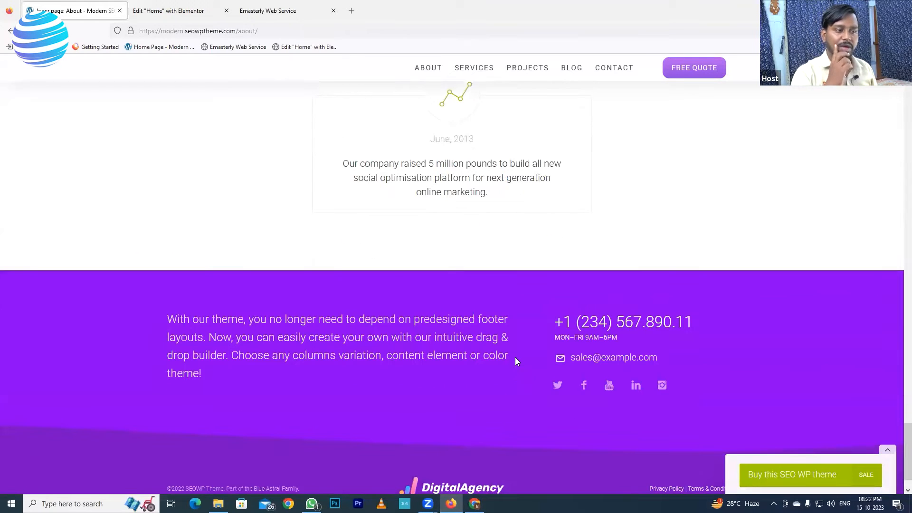
scroll(522, 357, "up", 15)
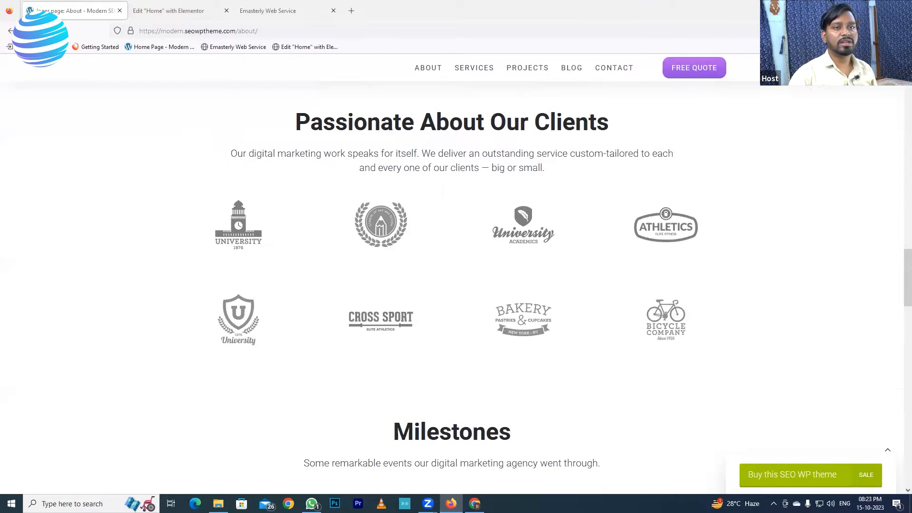
scroll(541, 421, "up", 10)
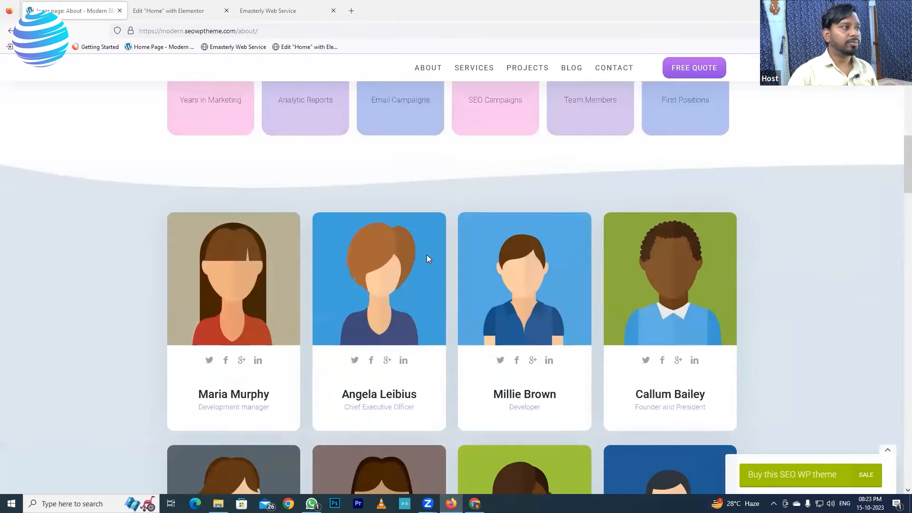
scroll(426, 258, "up", 15)
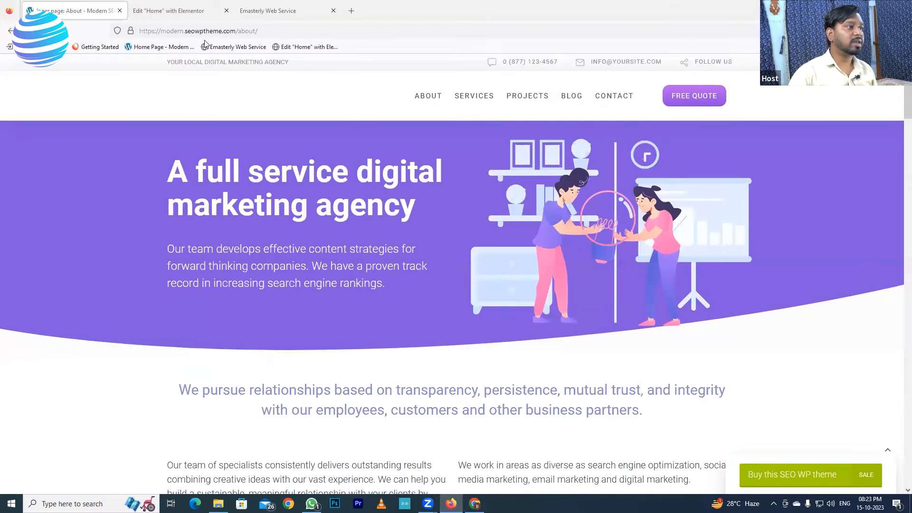
Step: Load the WordPress dashboard at tech.emasterly.com/wp-admin in place of the live site's home page
left_click(176, 10)
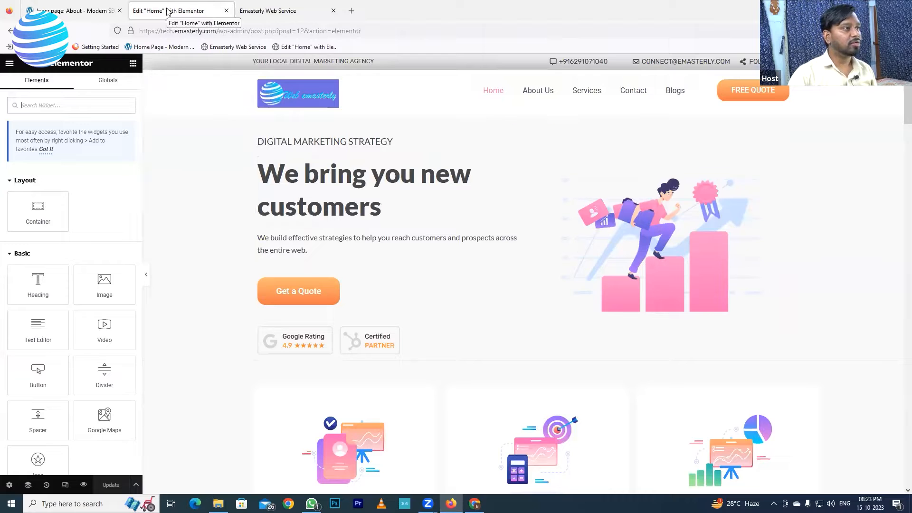
left_click(278, 10)
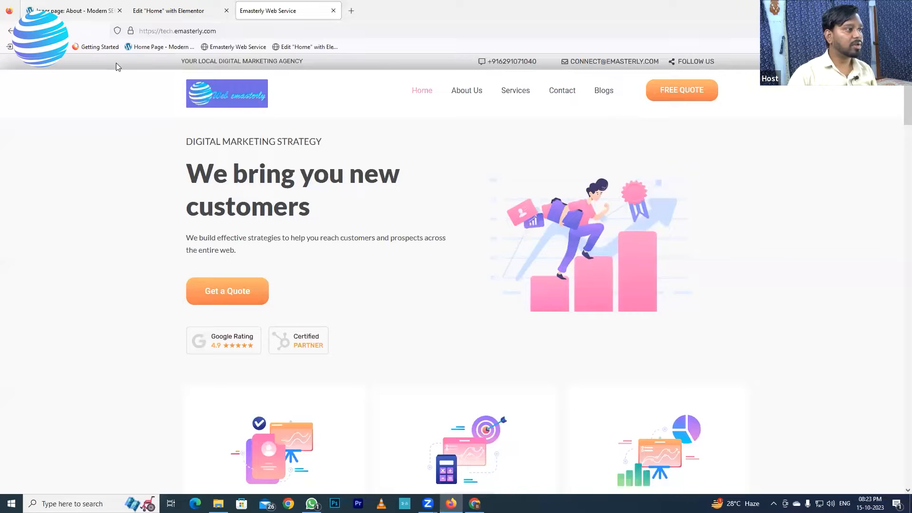
left_click(252, 29)
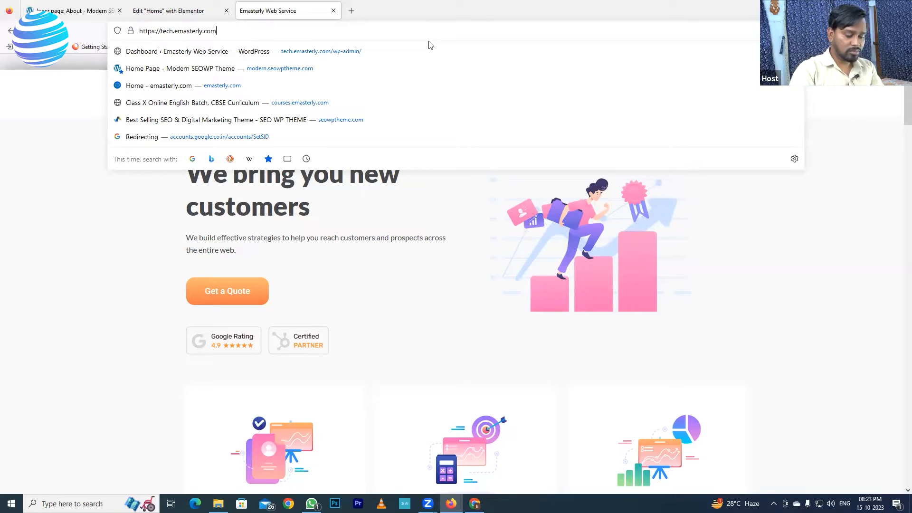
type("/w")
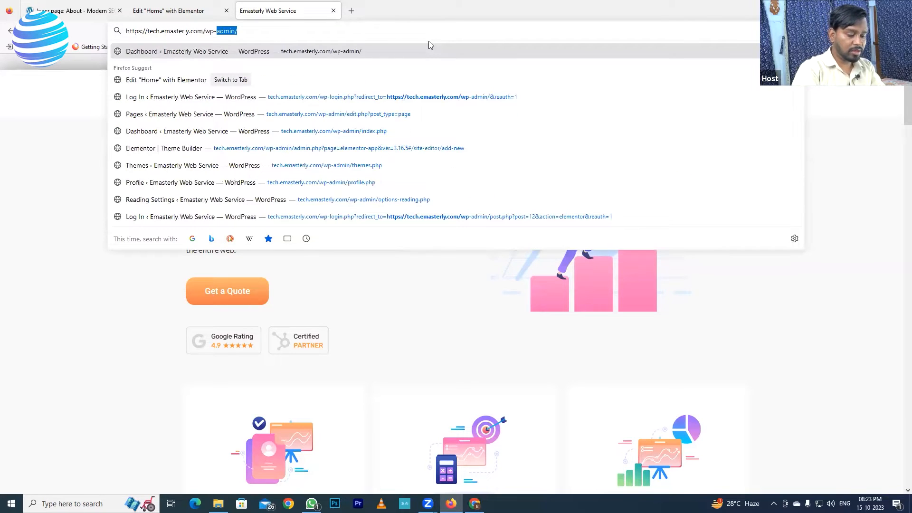
type("p-admin")
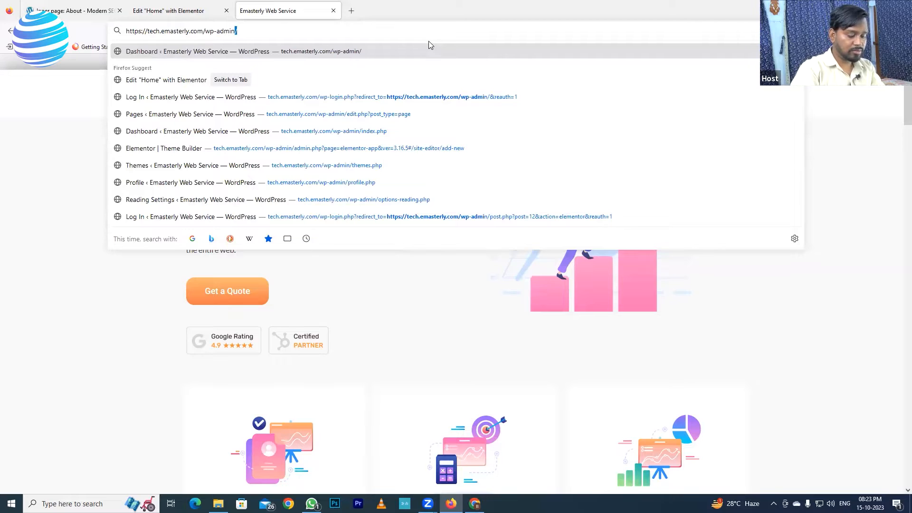
key("Return")
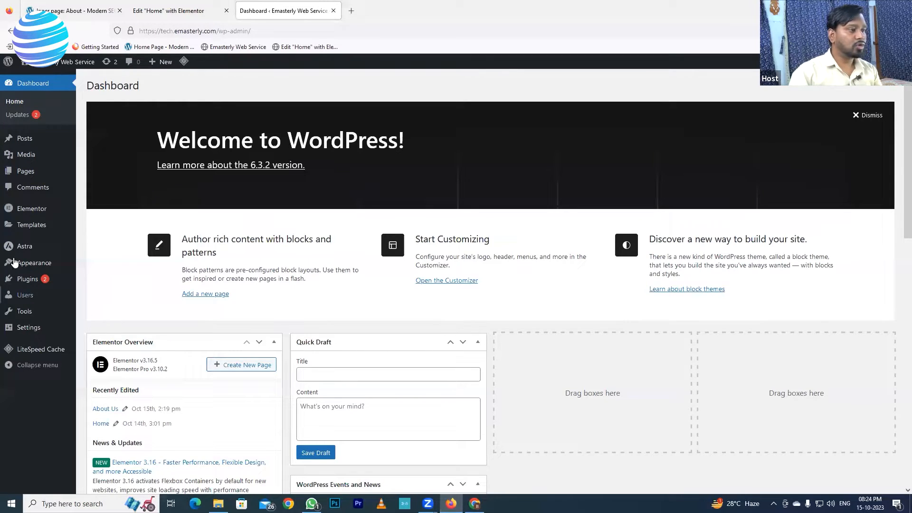
Step: Open the About Us page for editing from the list of all WordPress pages
left_click(23, 174)
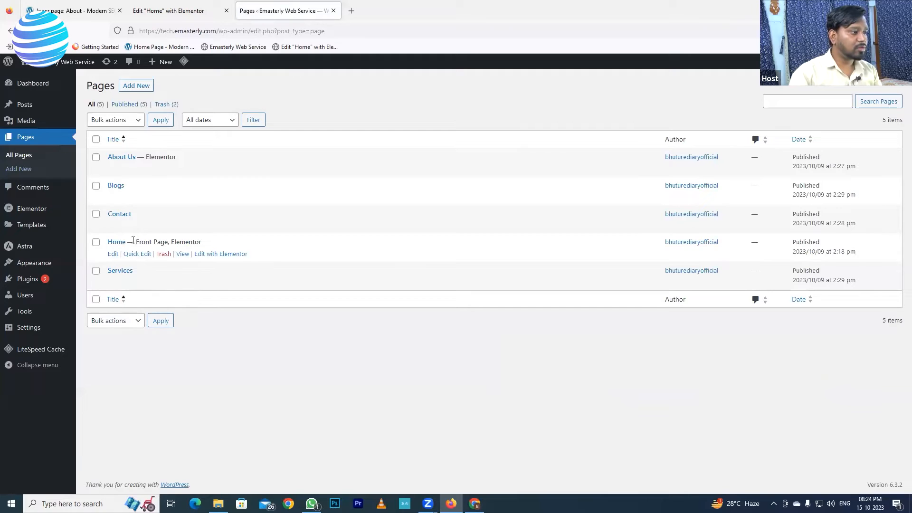
left_click_drag(127, 243, 211, 245)
left_click(266, 364)
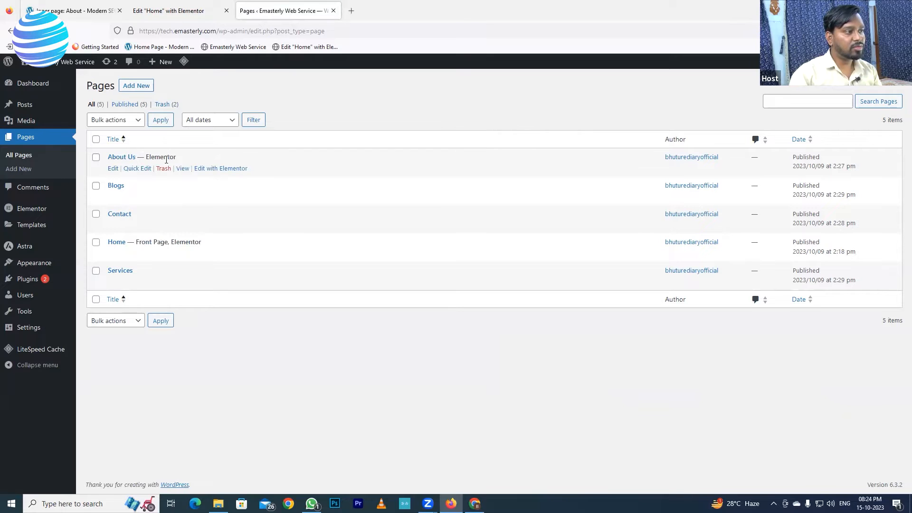
left_click_drag(146, 157, 190, 163)
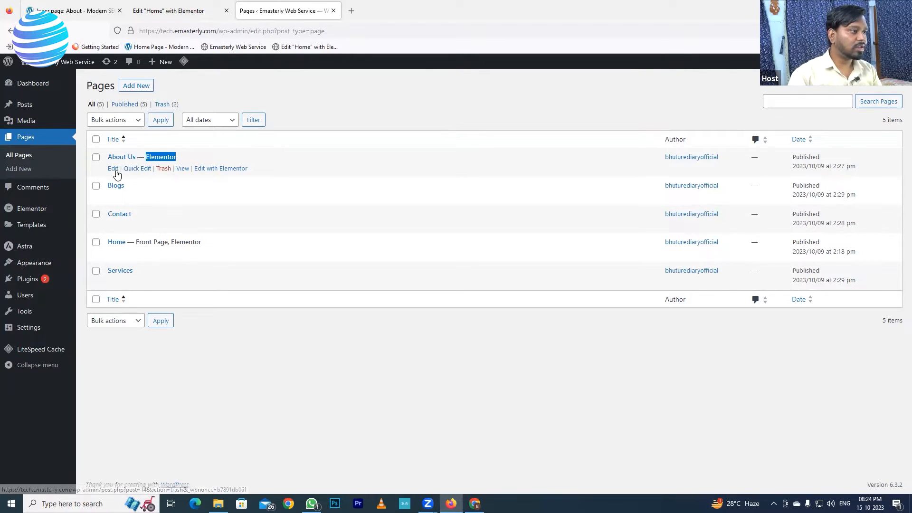
left_click(113, 170)
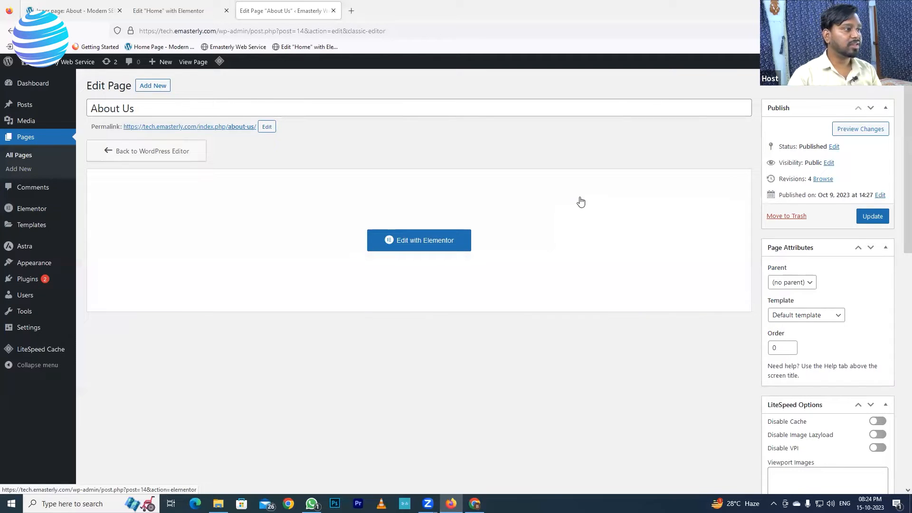
Step: Review the Container Layout and Sidebar Layout options in the About Us page's Astra Settings
scroll(624, 196, "down", 5)
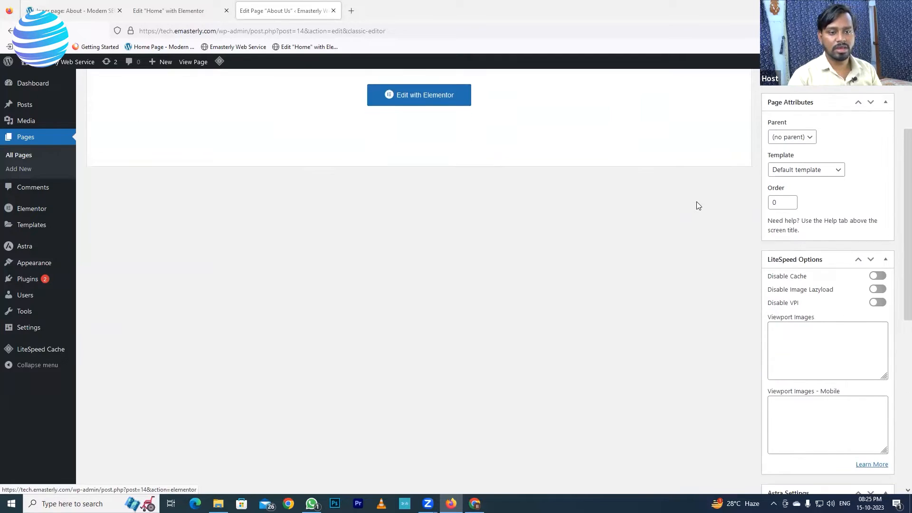
scroll(727, 215, "up", 2)
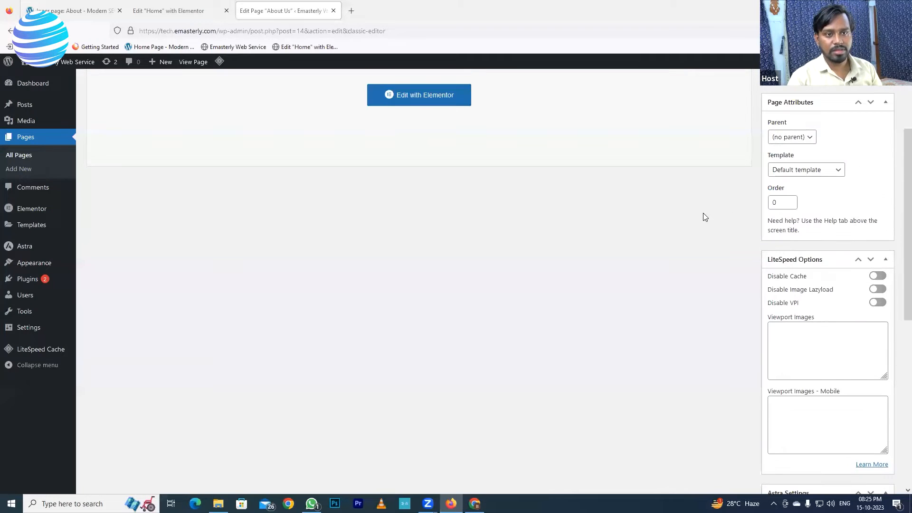
scroll(703, 214, "down", 6)
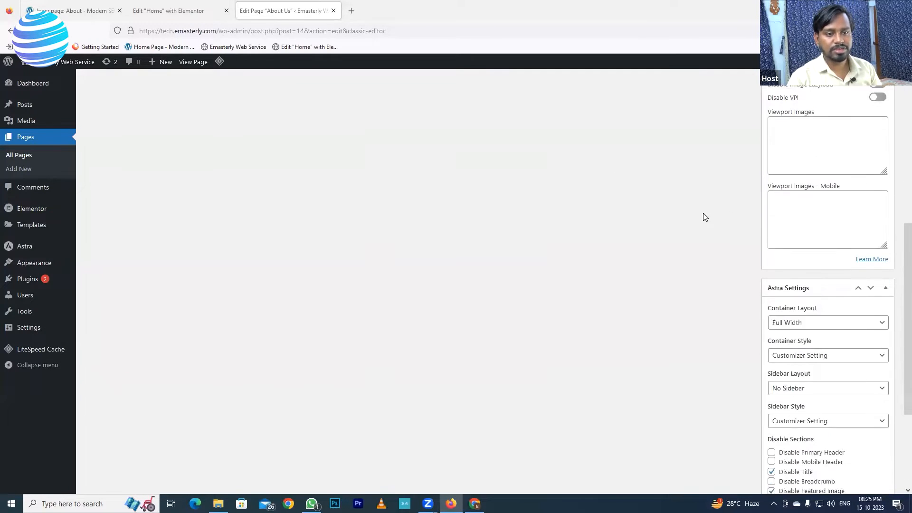
scroll(705, 217, "down", 1)
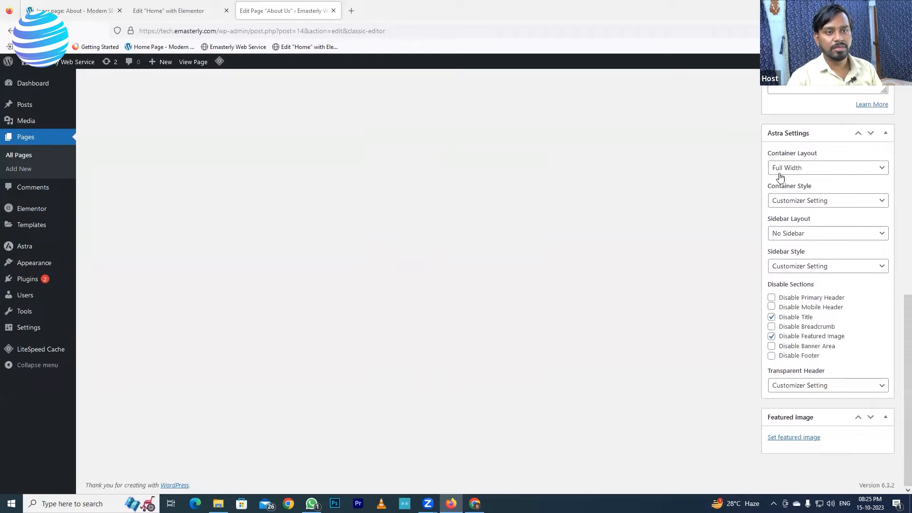
left_click_drag(769, 157, 825, 160)
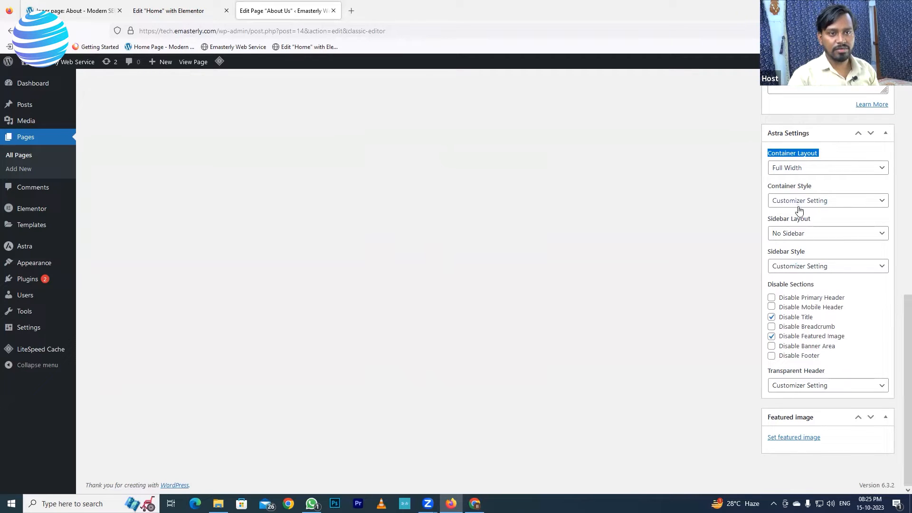
left_click(671, 237)
left_click(802, 174)
left_click(803, 174)
left_click(804, 174)
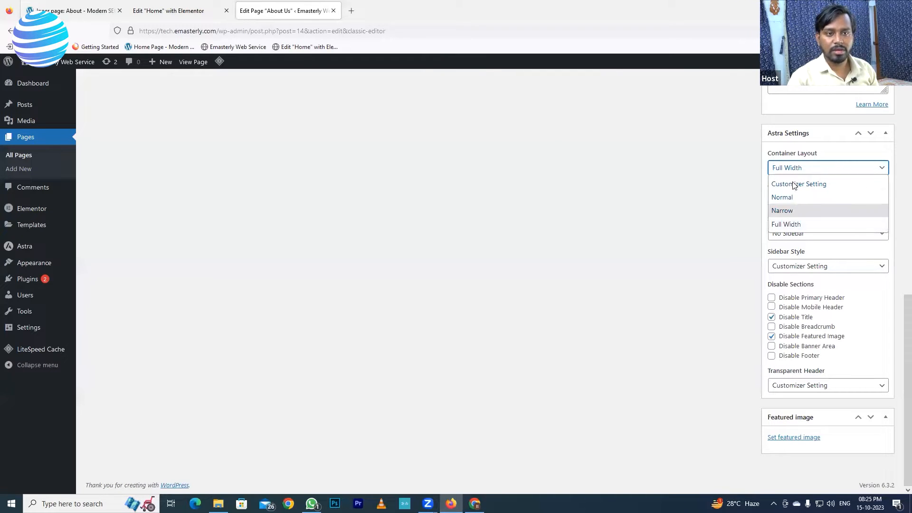
left_click(506, 79)
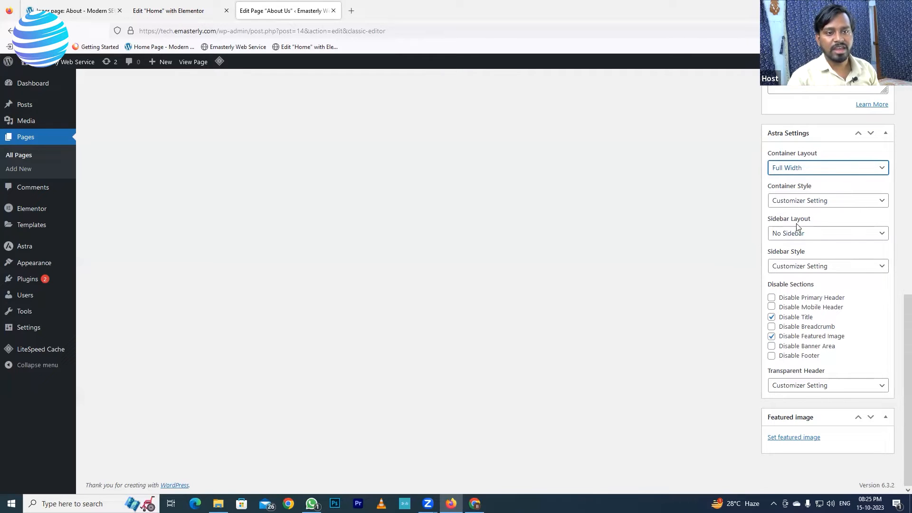
left_click(812, 235)
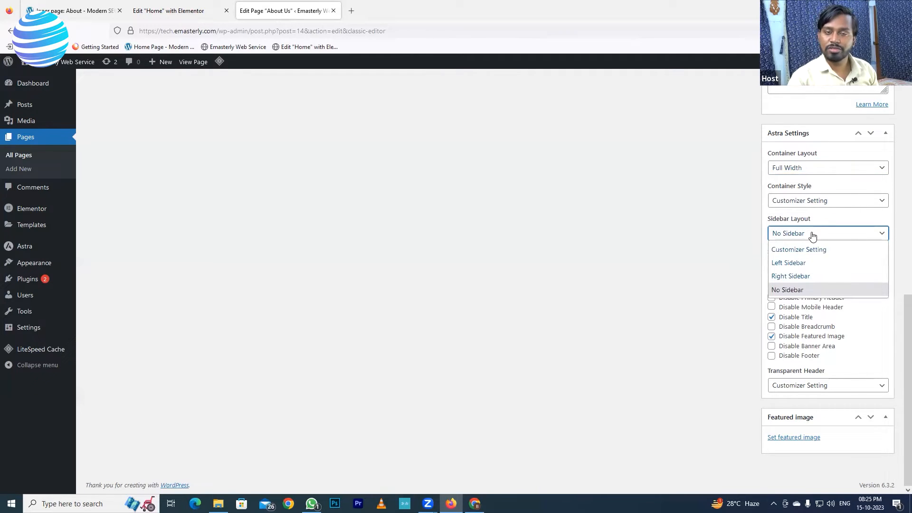
left_click(722, 245)
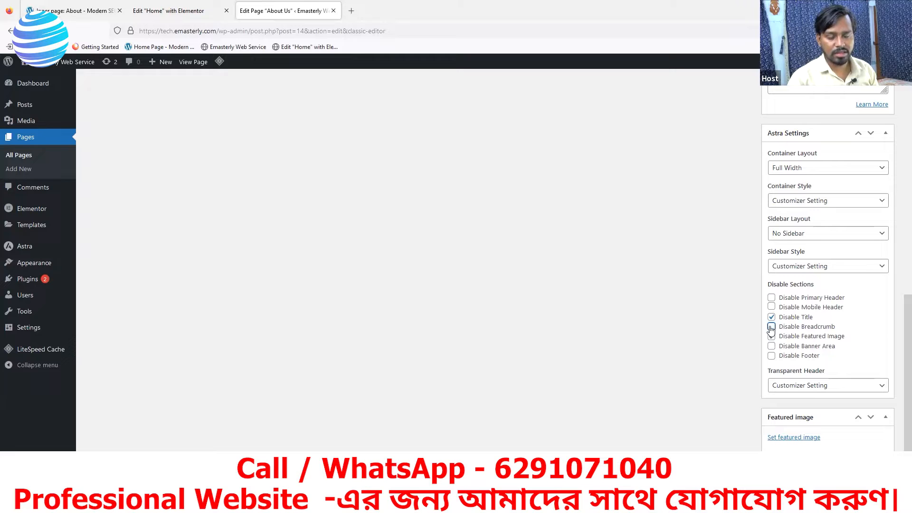
Step: Disable the breadcrumb in the About Us page's Astra Settings and update the page
left_click(771, 328)
left_click(773, 337)
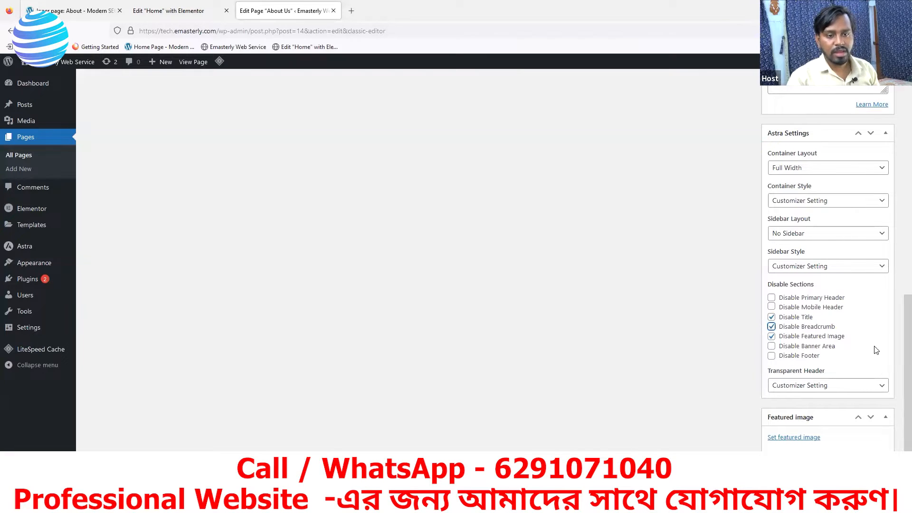
scroll(843, 304, "up", 6)
scroll(843, 302, "up", 5)
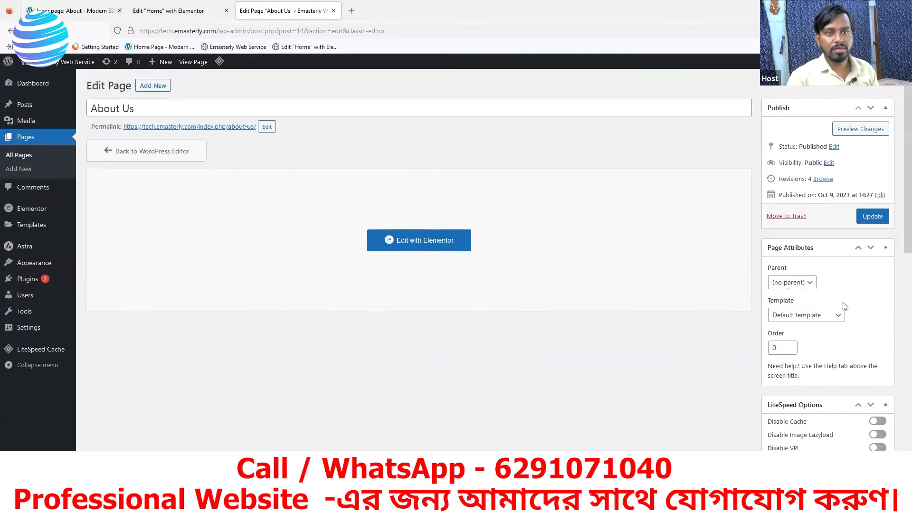
left_click(867, 218)
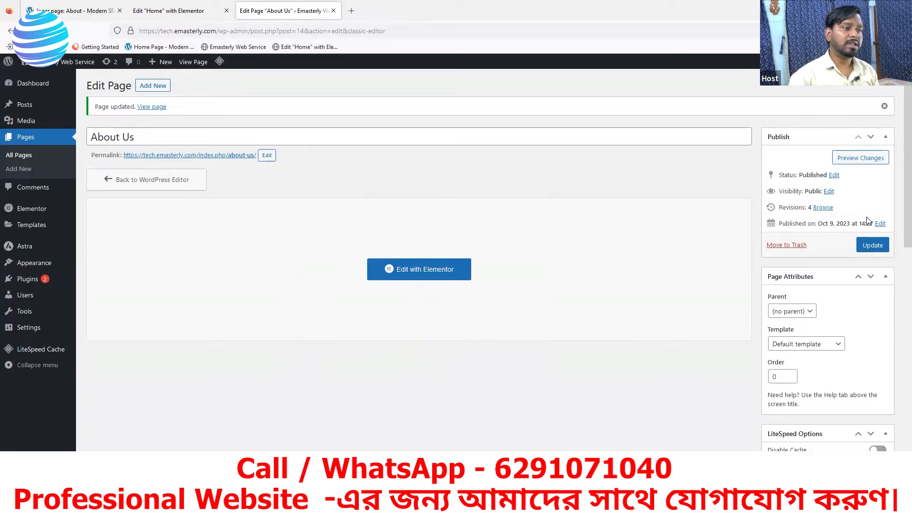
Step: Open the About Us page in the Elementor editor
left_click(403, 274)
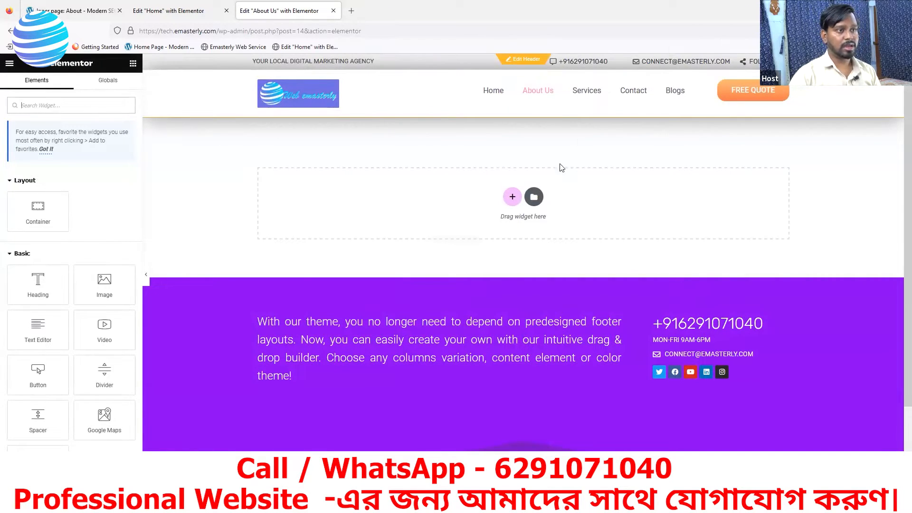
scroll(547, 223, "down", 3)
scroll(465, 215, "up", 3)
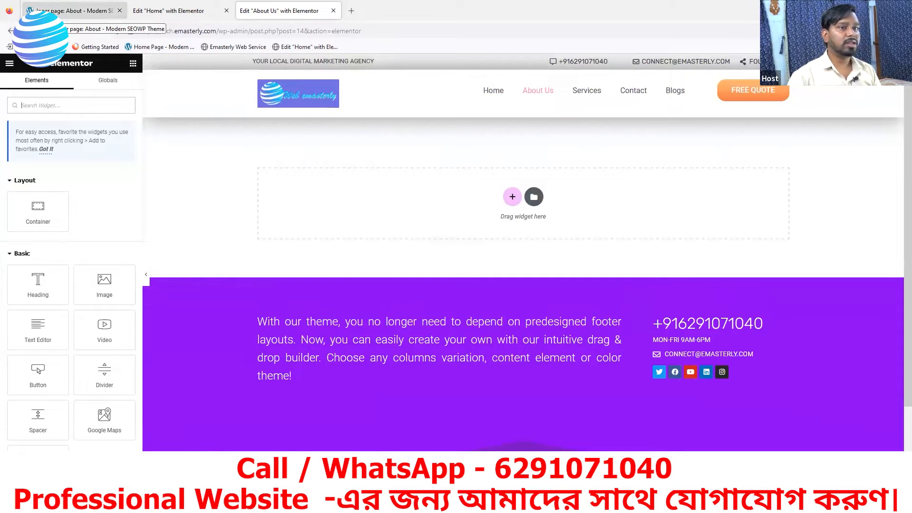
Step: Compare the reference About page with the blank About Us page, examining how the reference header behaves while scrolling
left_click(66, 12)
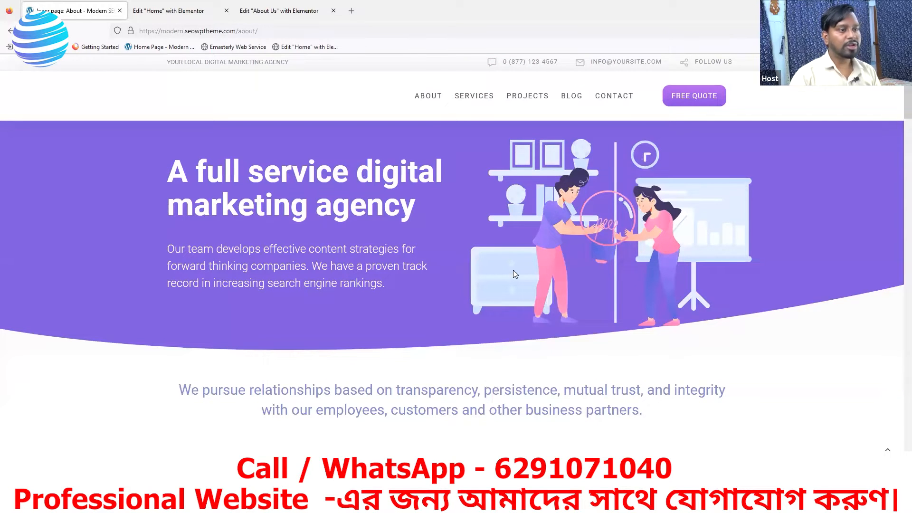
left_click(280, 11)
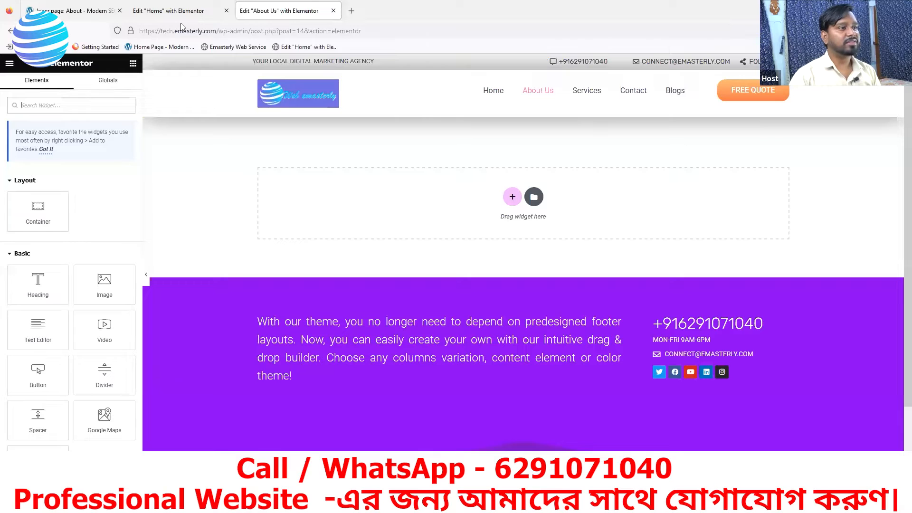
left_click(72, 16)
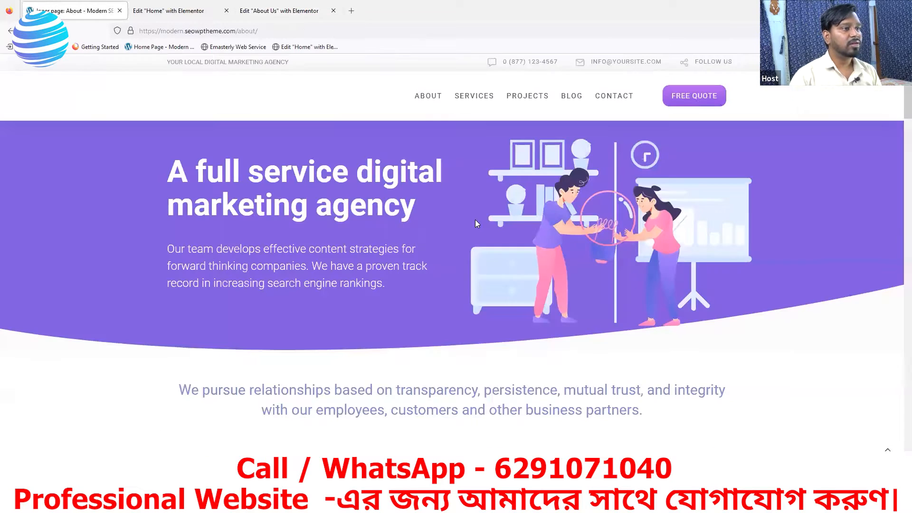
scroll(475, 220, "down", 3)
scroll(476, 217, "up", 3)
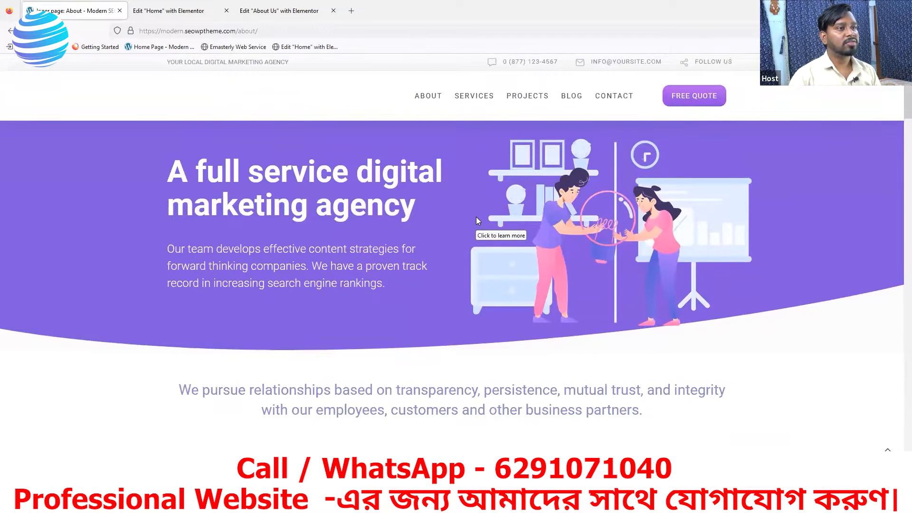
scroll(476, 216, "down", 1)
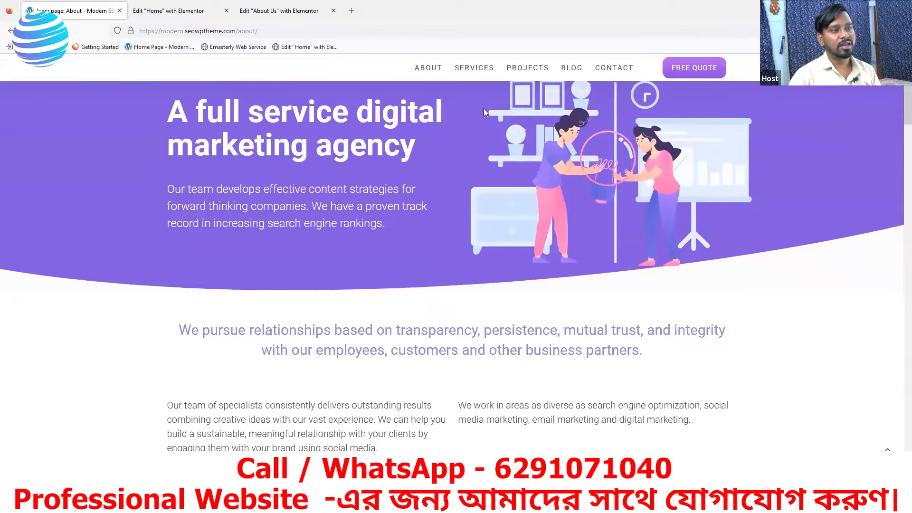
scroll(439, 169, "down", 3)
scroll(441, 172, "down", 12)
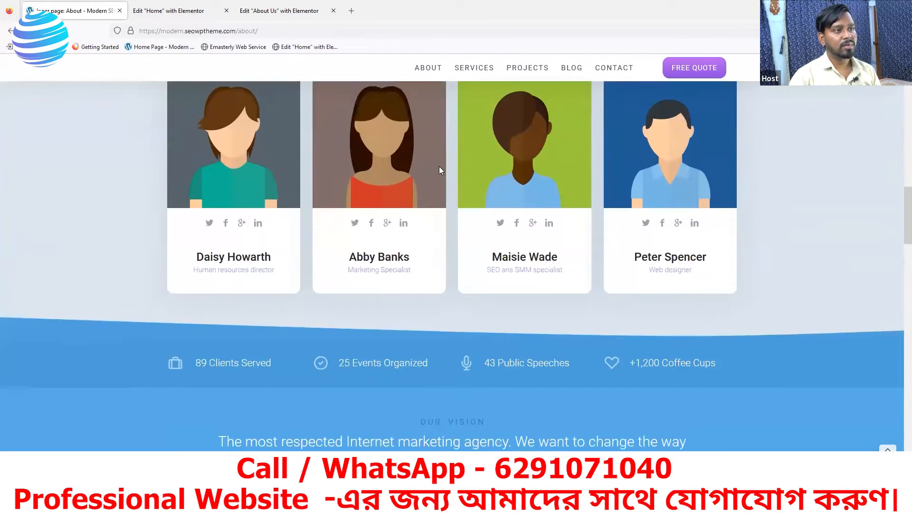
scroll(439, 166, "up", 10)
scroll(440, 167, "up", 3)
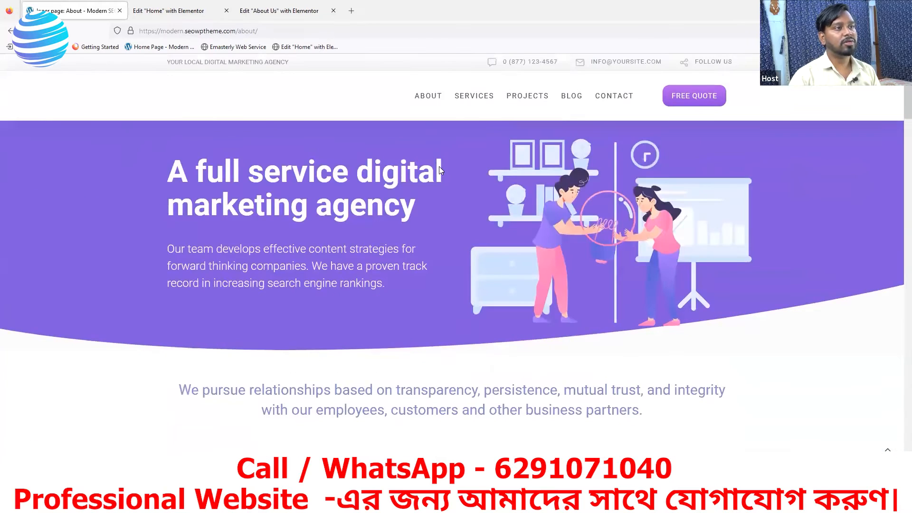
scroll(439, 166, "down", 3)
scroll(439, 166, "up", 3)
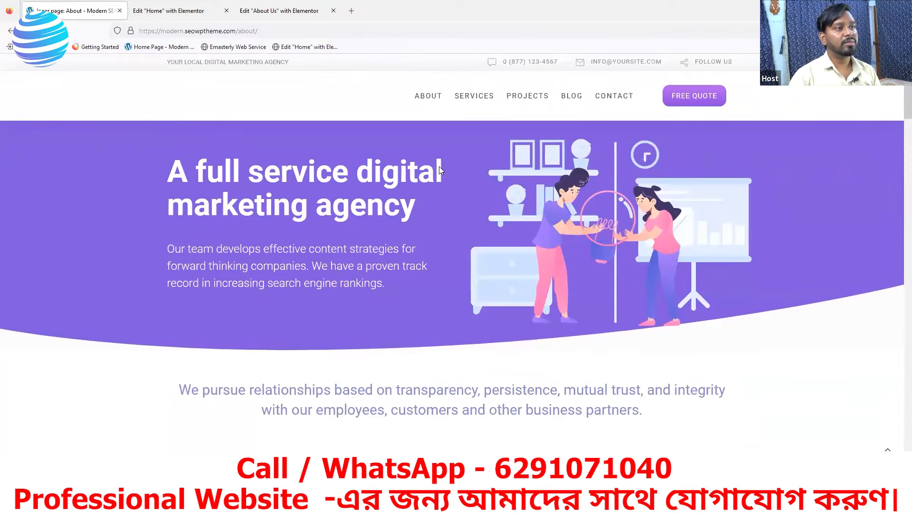
scroll(439, 167, "down", 4)
mouse_move(613, 69)
scroll(533, 151, "up", 4)
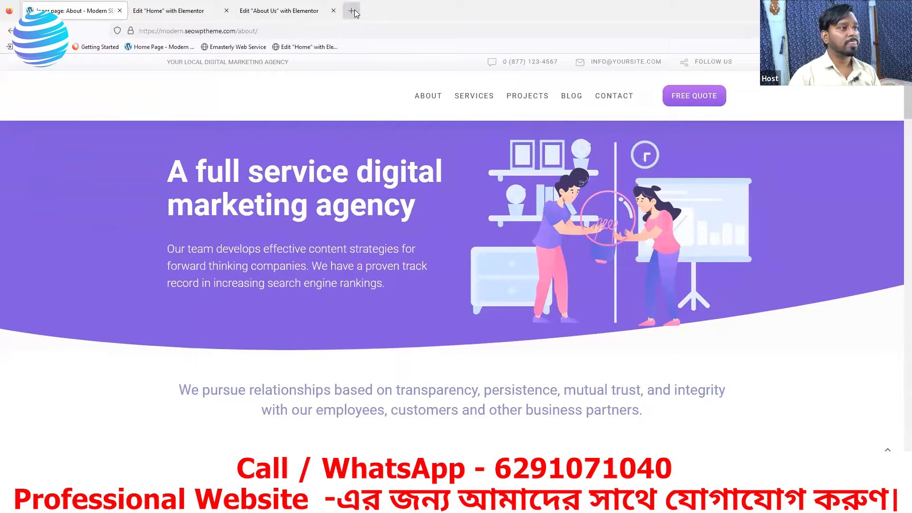
Step: Load the live site's home page at tech.emasterly.com in a new browser tab
left_click(352, 11)
left_click(264, 29)
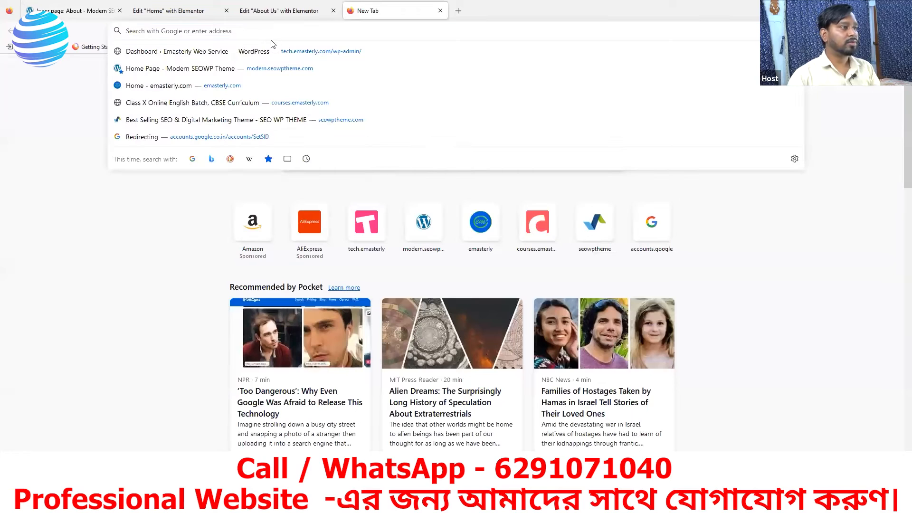
left_click(298, 54)
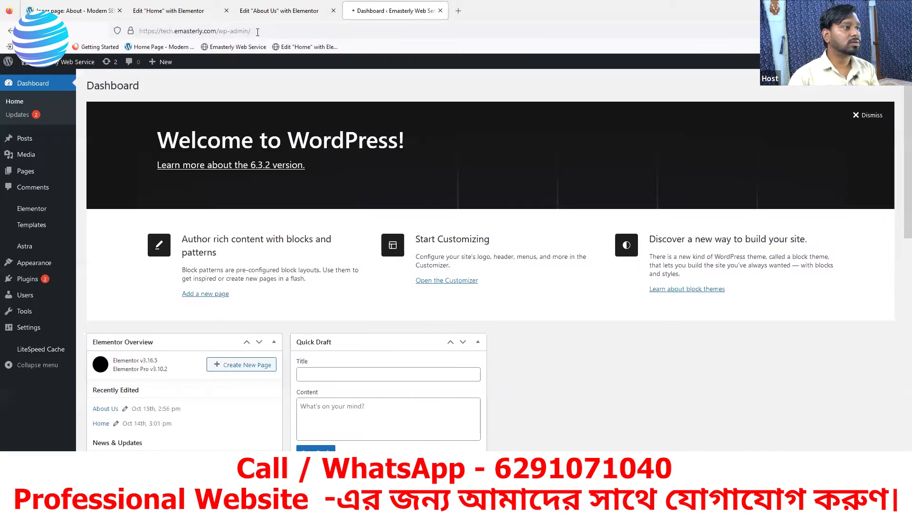
left_click(257, 32)
left_click(257, 31)
triple_click(251, 31)
left_click(259, 31)
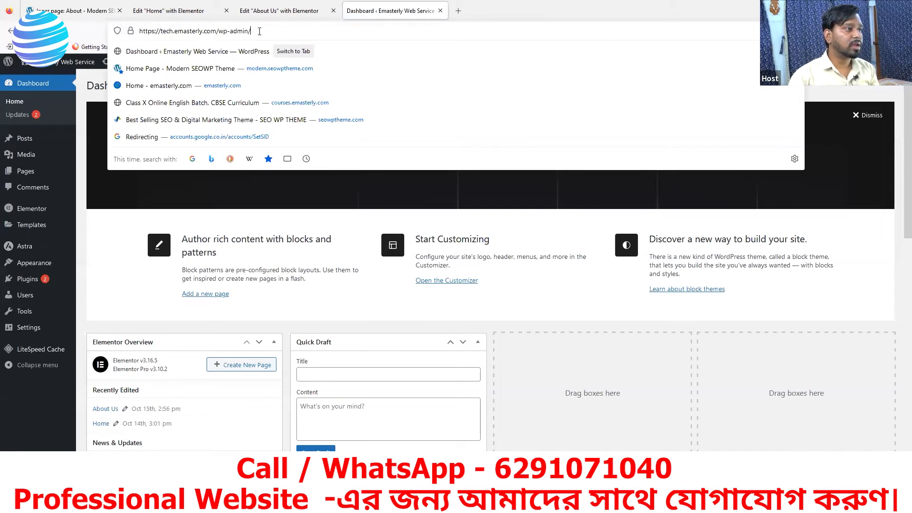
left_click_drag(252, 32, 223, 32)
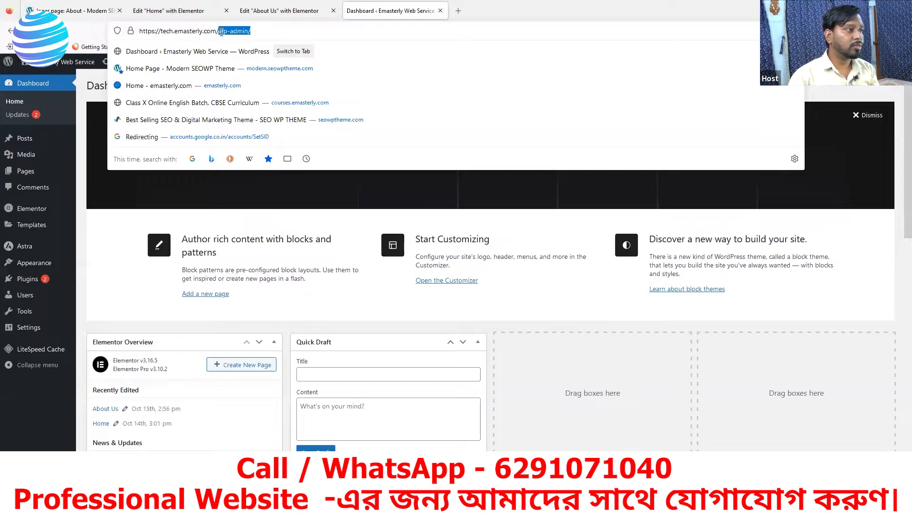
key("BackSpace")
key("Return")
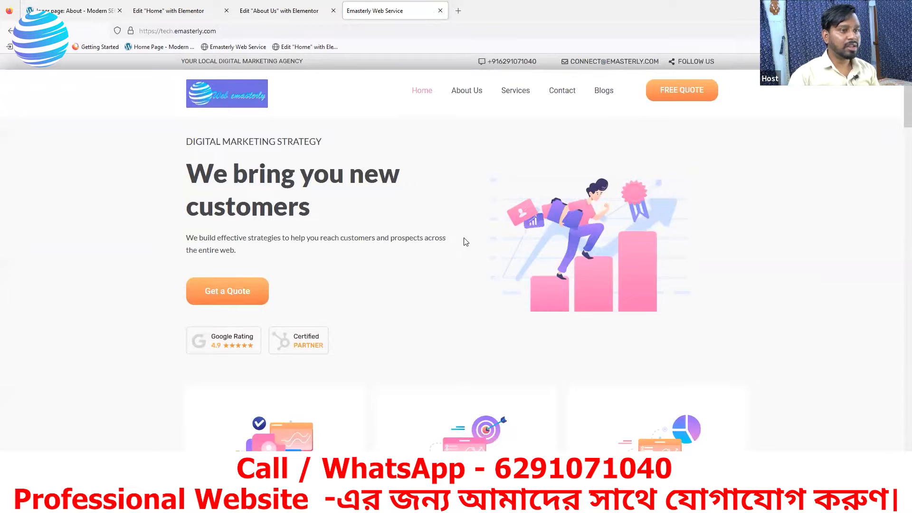
Step: Check how the header of the live Emasterly home page behaves while scrolling
scroll(422, 247, "down", 2)
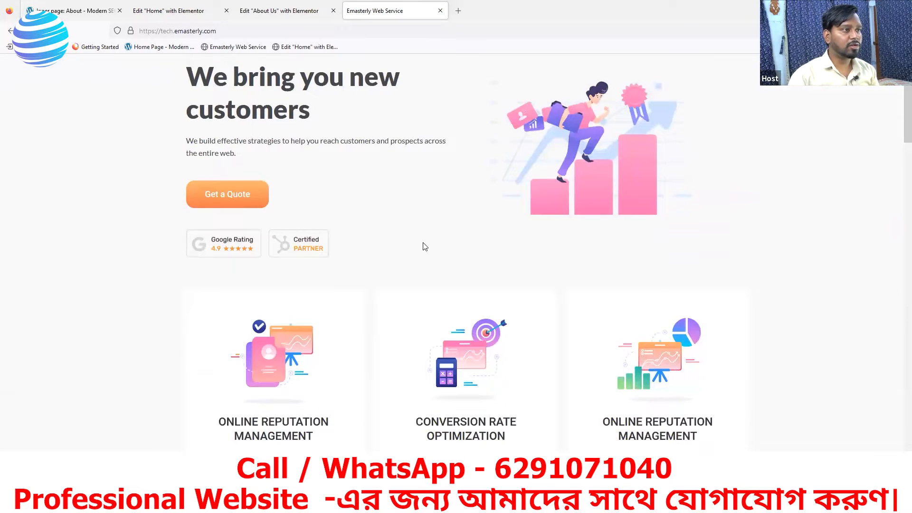
scroll(423, 246, "up", 2)
scroll(425, 247, "down", 3)
scroll(425, 247, "up", 3)
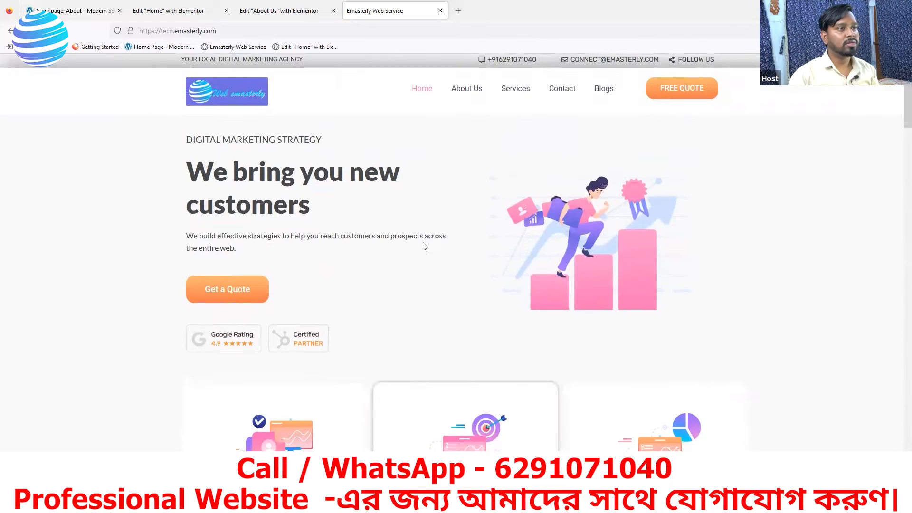
scroll(425, 246, "down", 2)
scroll(428, 234, "up", 2)
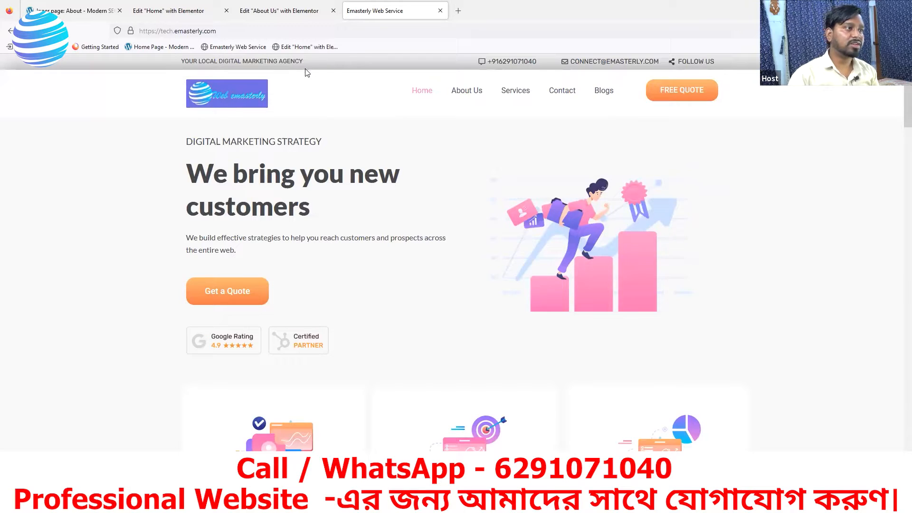
Step: Open the site header for editing from the About Us page in Elementor
left_click(177, 14)
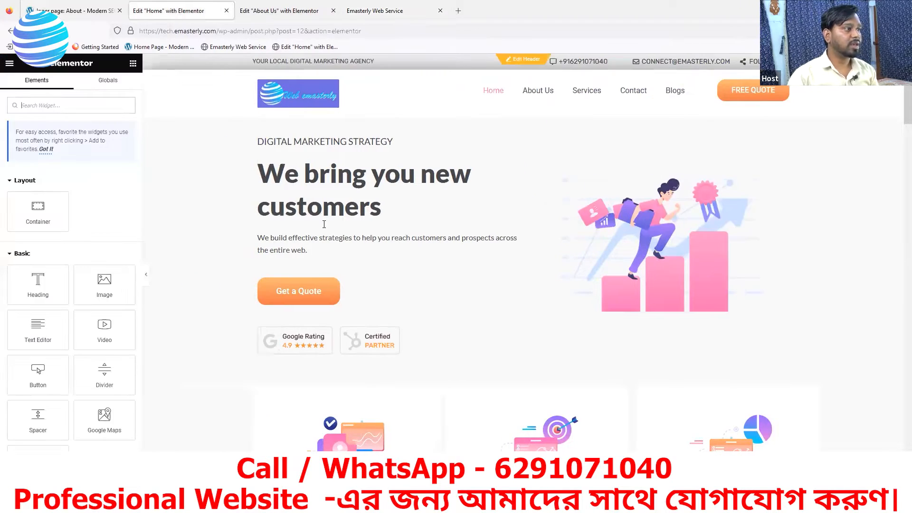
left_click(281, 10)
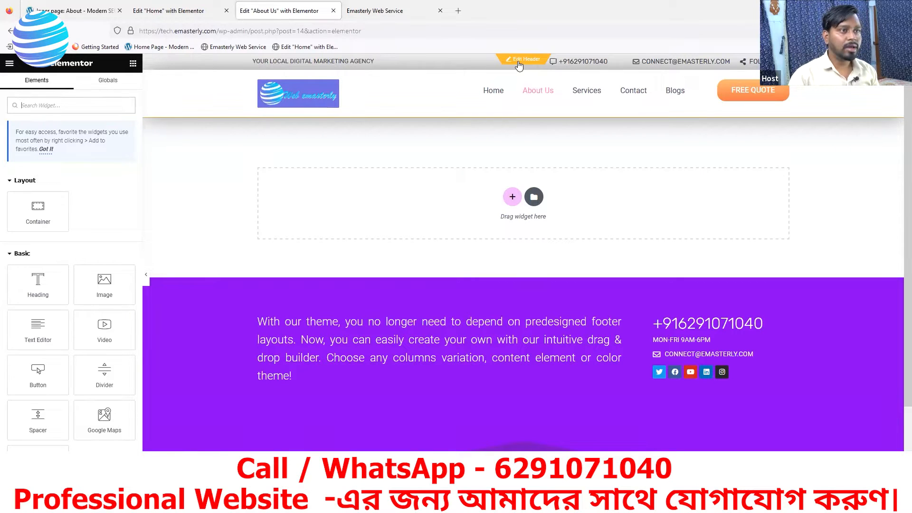
left_click(519, 61)
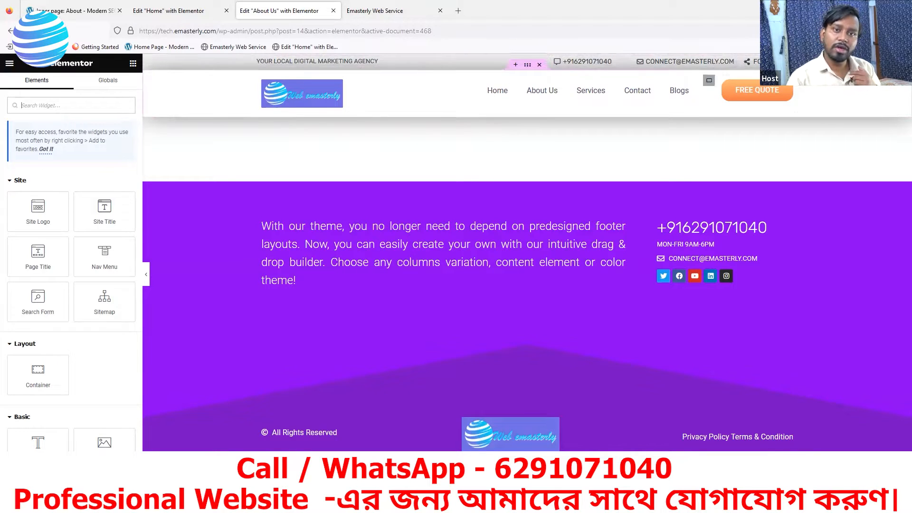
Step: Check the reference About page's header again while scrolling past the hero banner
left_click(91, 12)
mouse_move(489, 113)
scroll(386, 166, "down", 3)
scroll(802, 145, "up", 3)
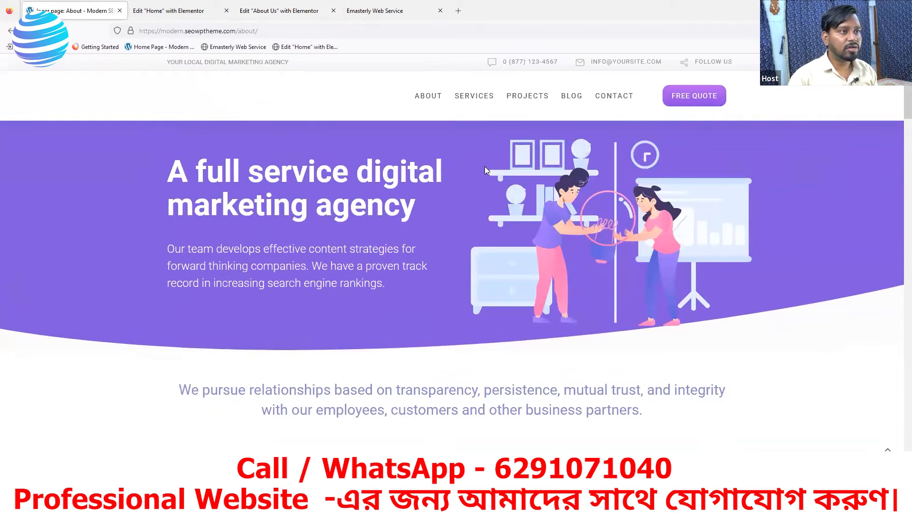
Step: Compare the reference About page's full header at the page top with its compact header while scrolled, reloading the page once
scroll(485, 166, "down", 2)
scroll(483, 168, "up", 2)
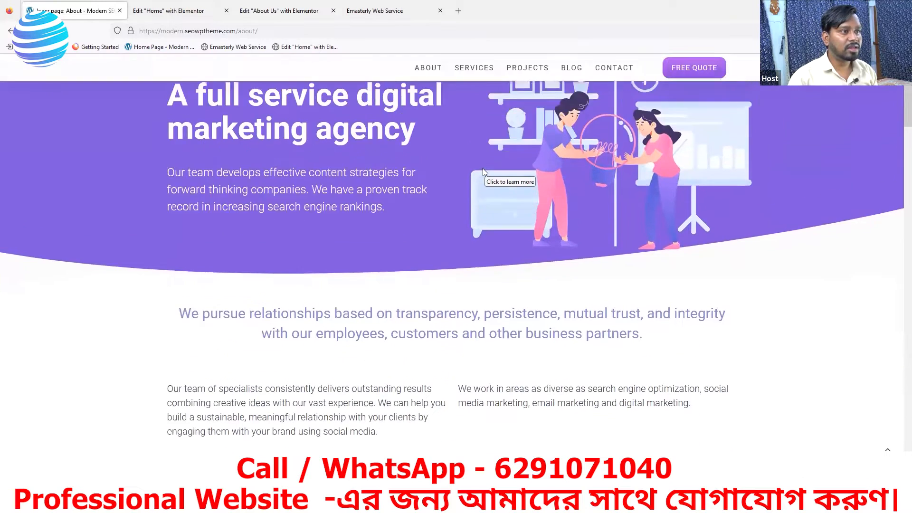
scroll(483, 169, "down", 8)
scroll(485, 172, "down", 3)
scroll(484, 151, "up", 10)
scroll(420, 260, "down", 2)
scroll(416, 239, "up", 3)
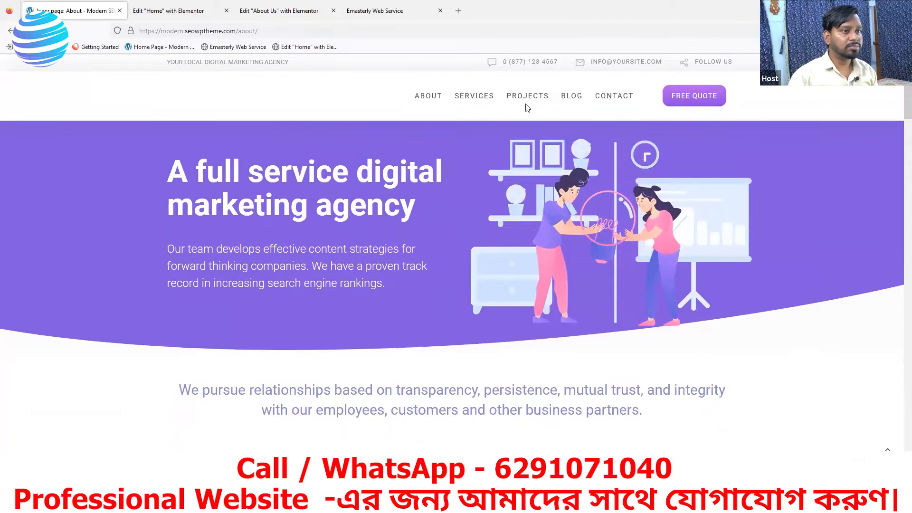
left_click(435, 102)
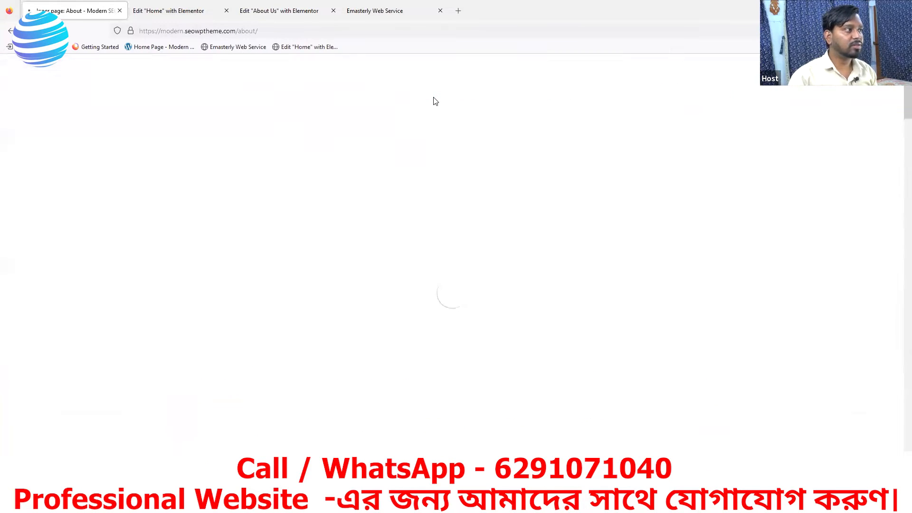
scroll(473, 238, "down", 1)
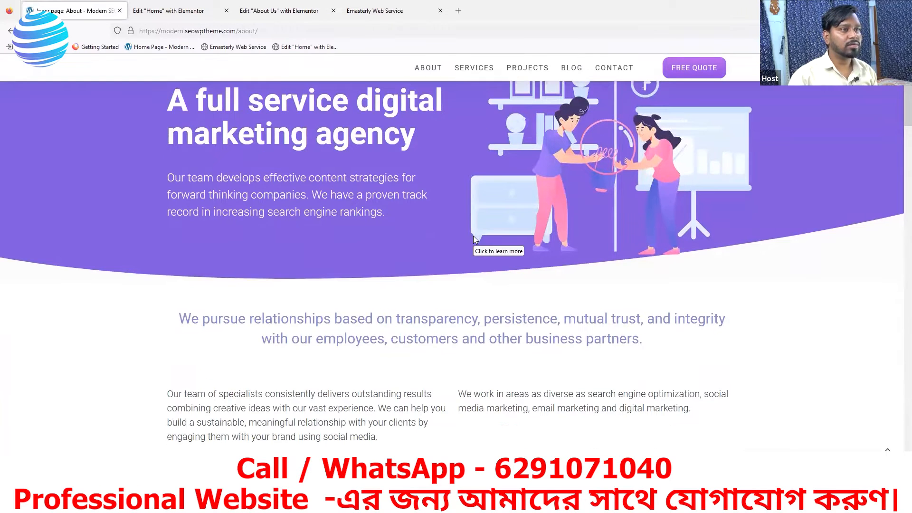
scroll(402, 62, "up", 1)
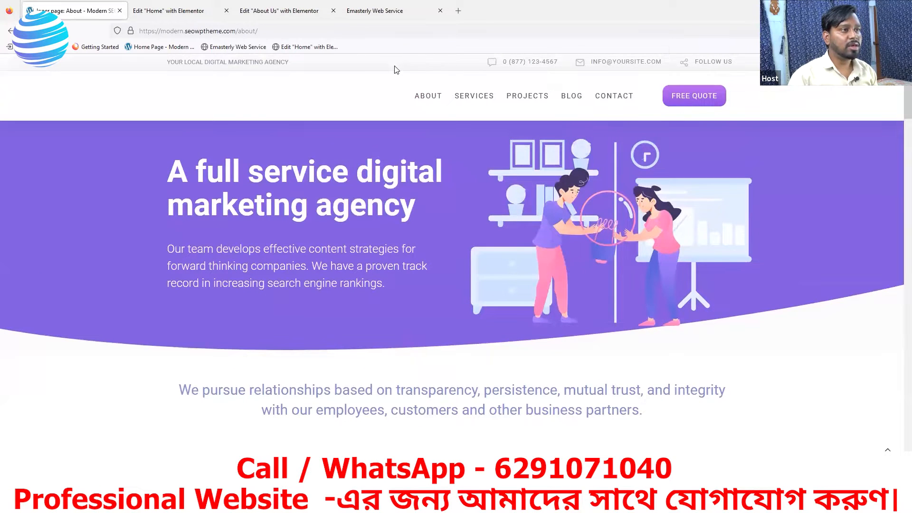
scroll(389, 173, "down", 2)
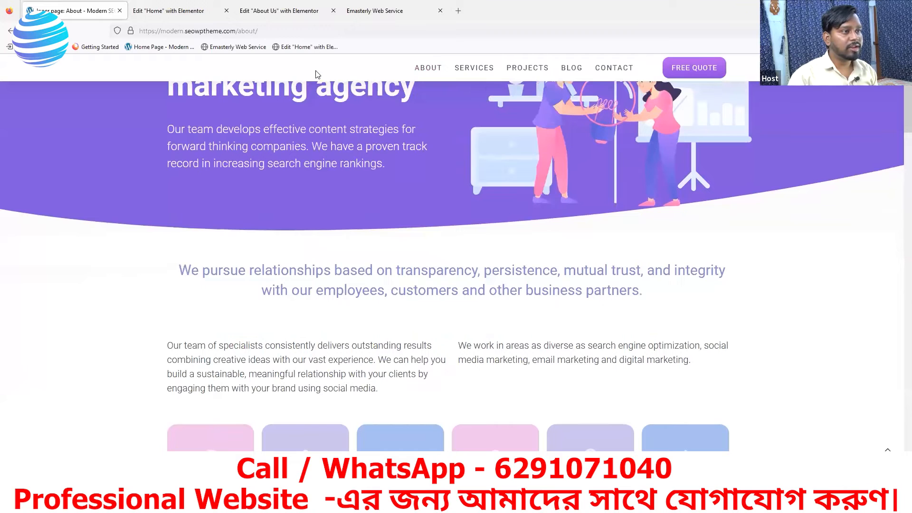
mouse_move(565, 70)
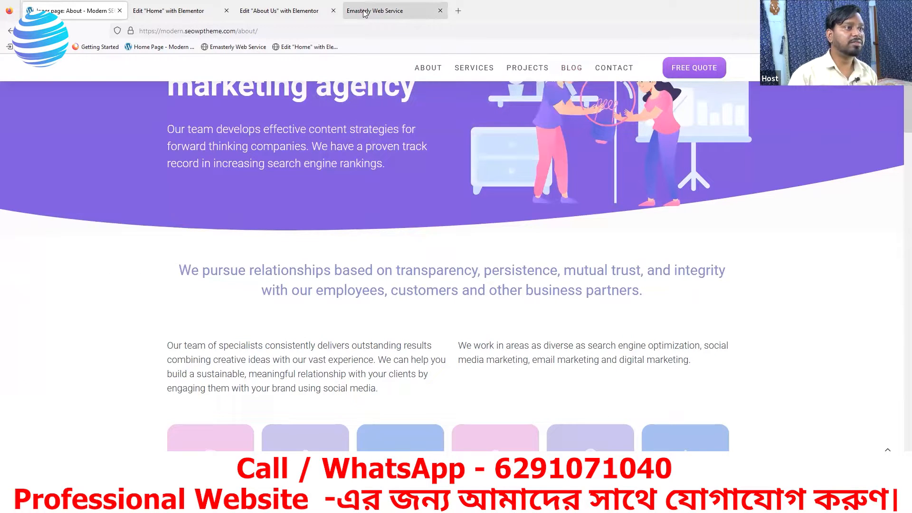
Step: Open the settings of the header container holding the logo, navigation menu and quote button from the About Us editor
left_click(287, 11)
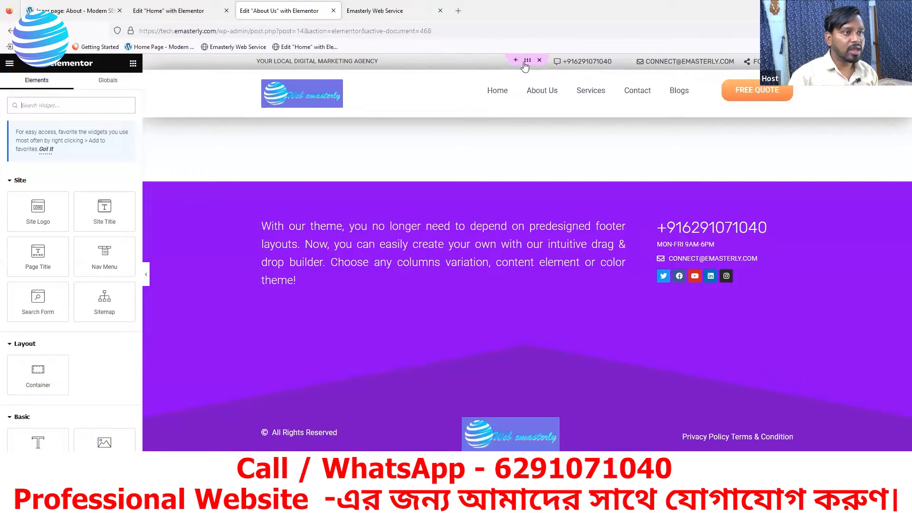
left_click(528, 65)
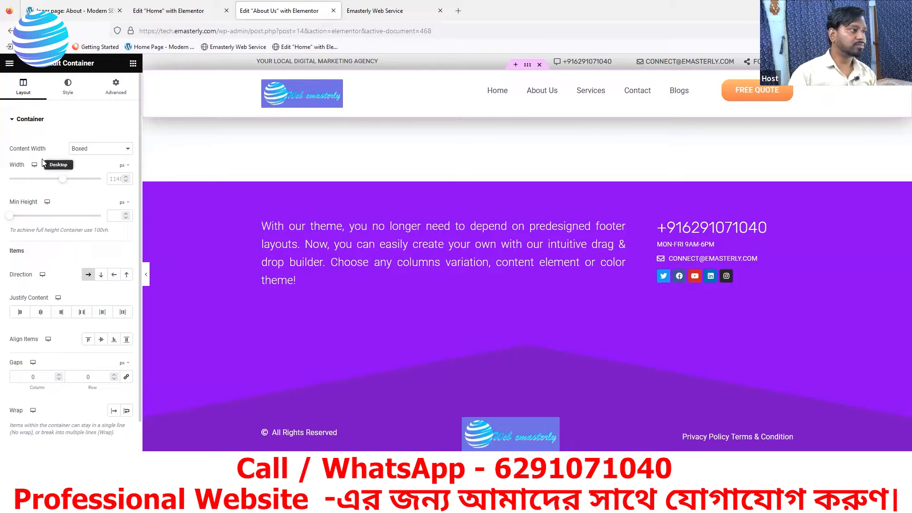
left_click(115, 88)
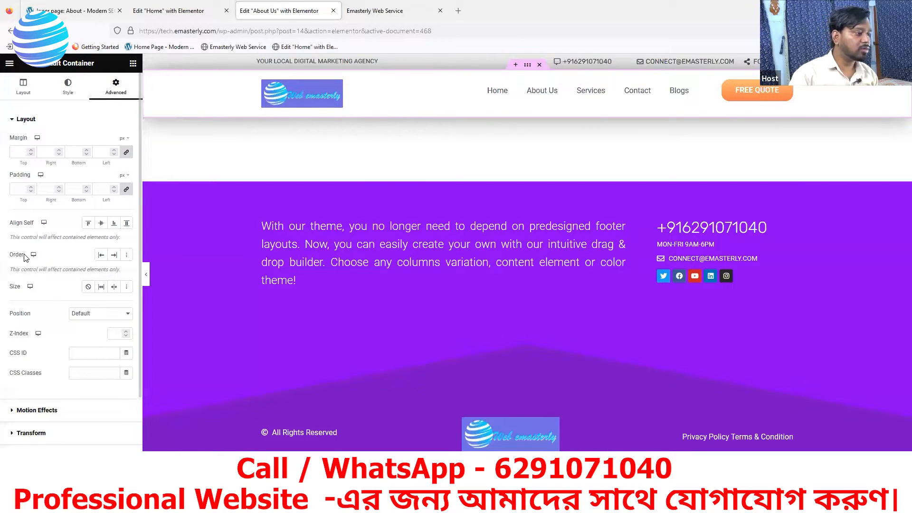
left_click(14, 120)
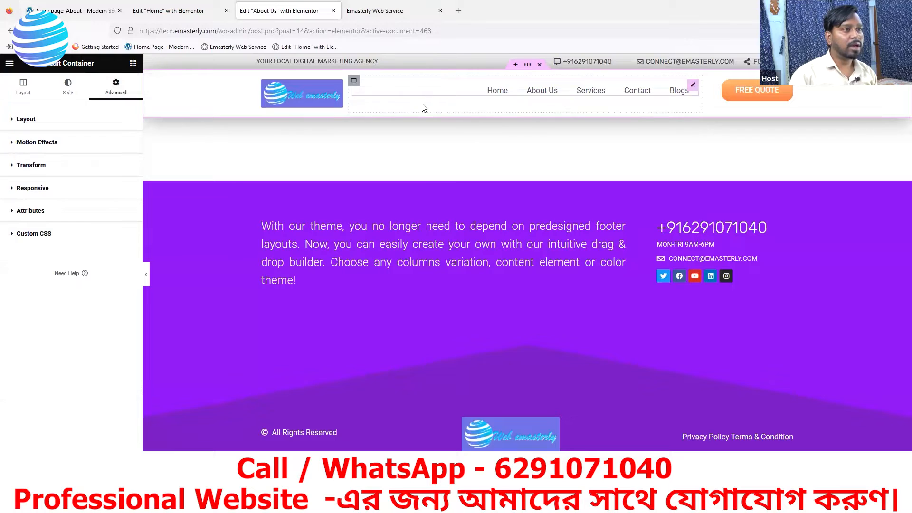
right_click(527, 68)
left_click(540, 73)
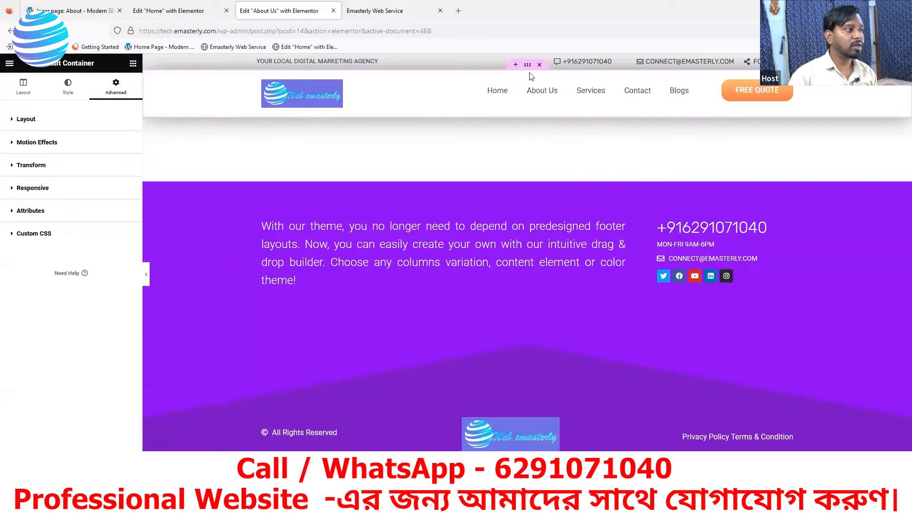
Step: Set the Sticky motion effect of the header's logo and menu container to Top
left_click(16, 94)
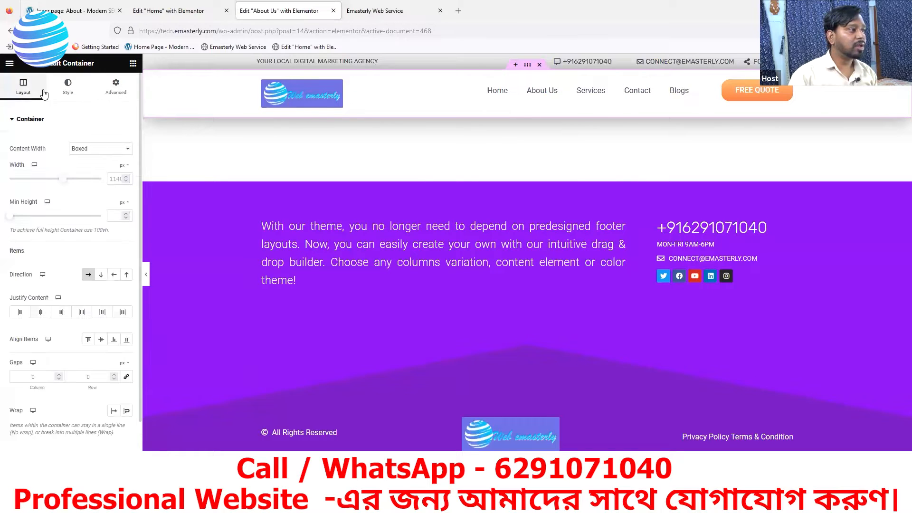
left_click(68, 87)
left_click(116, 88)
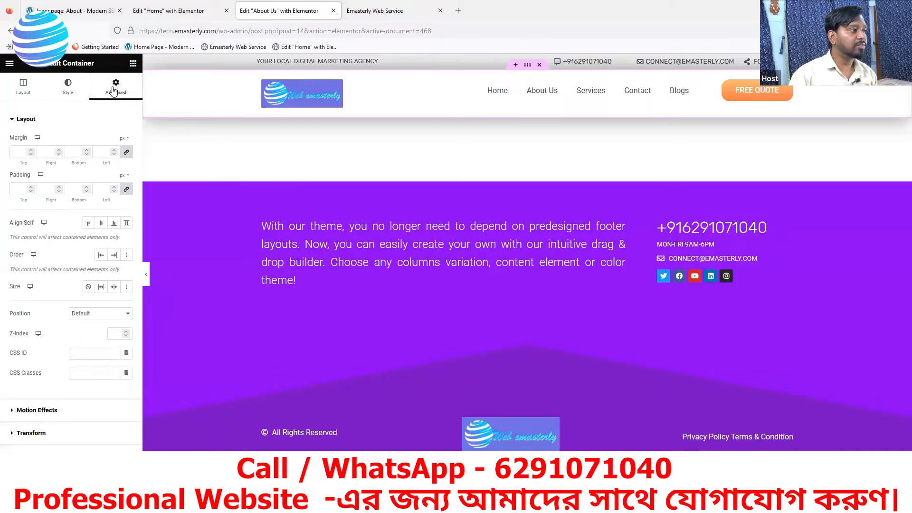
left_click(21, 119)
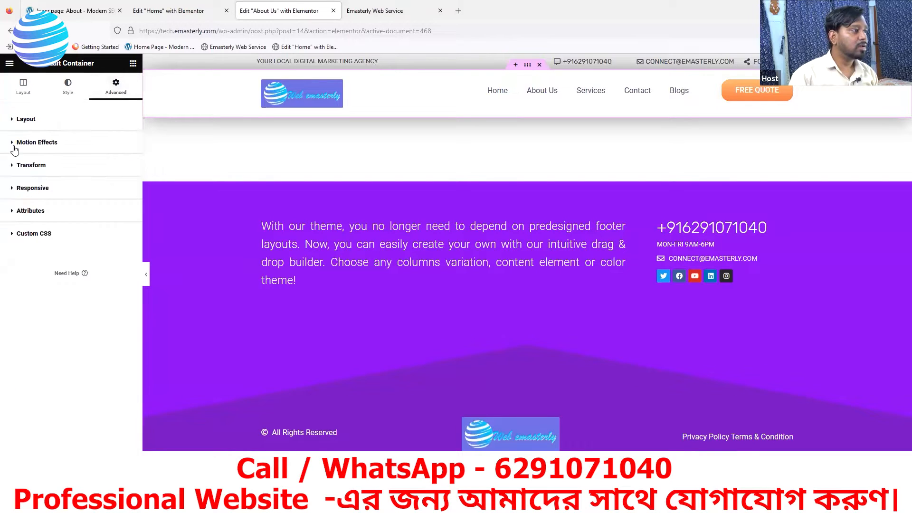
left_click_drag(20, 142, 55, 141)
left_click(15, 144)
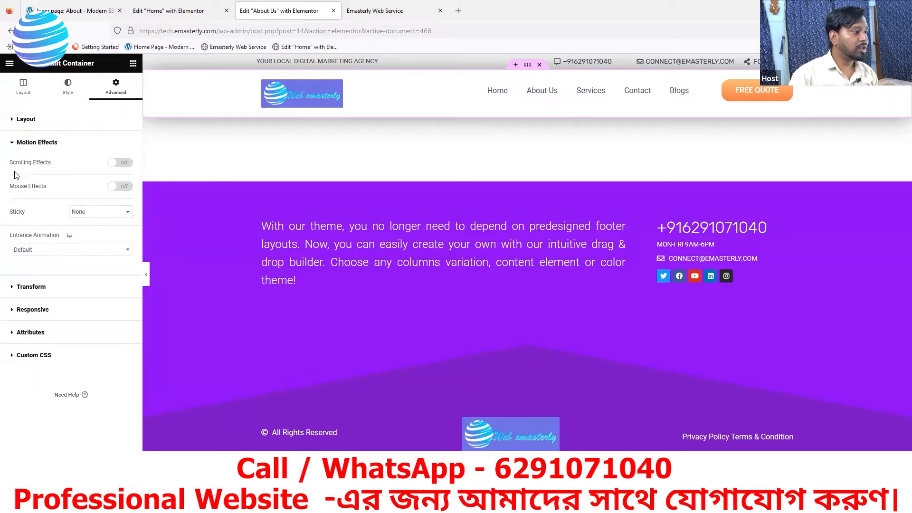
left_click_drag(9, 213, 29, 213)
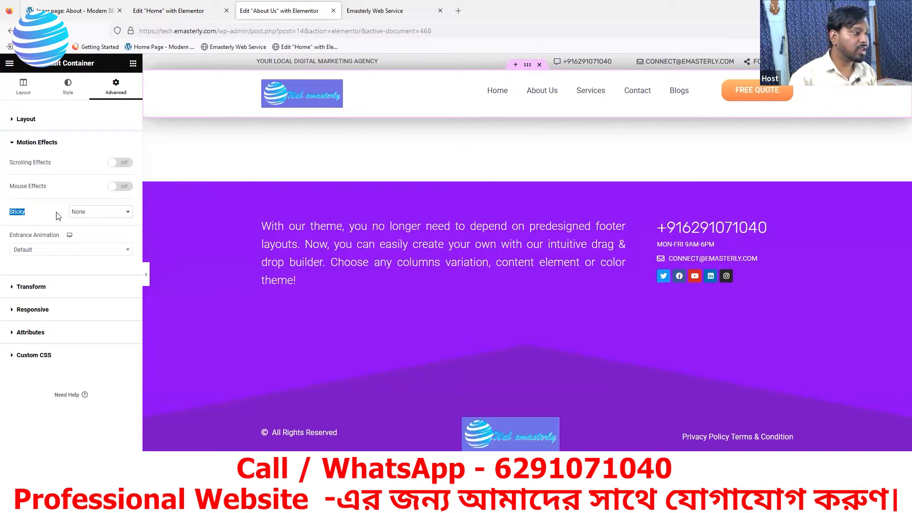
left_click(94, 216)
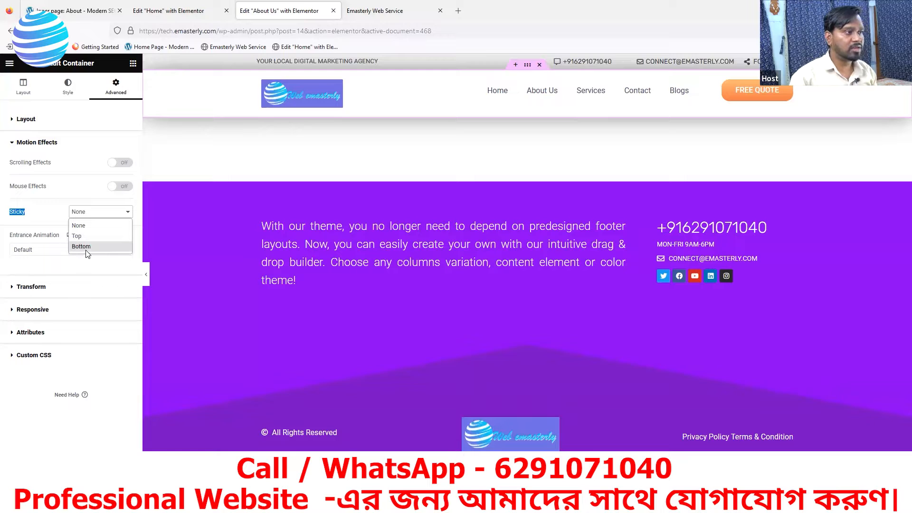
left_click(75, 237)
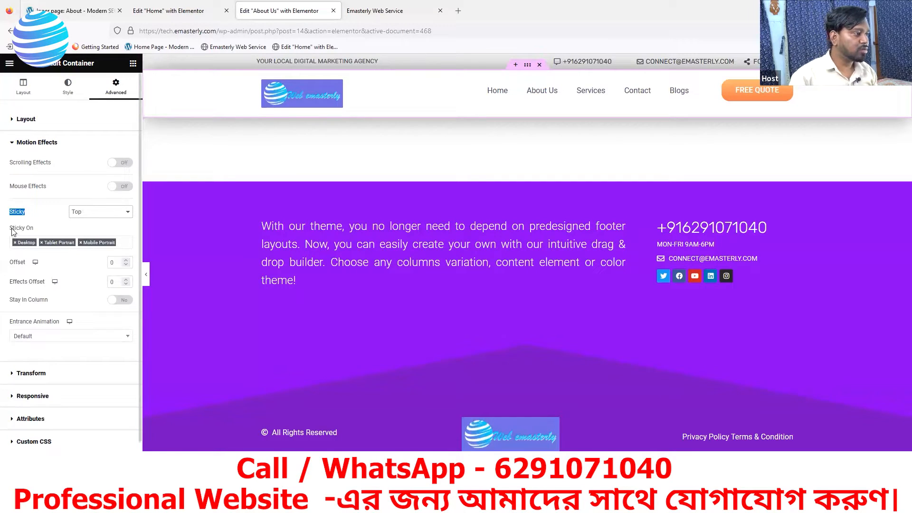
left_click_drag(10, 229, 33, 229)
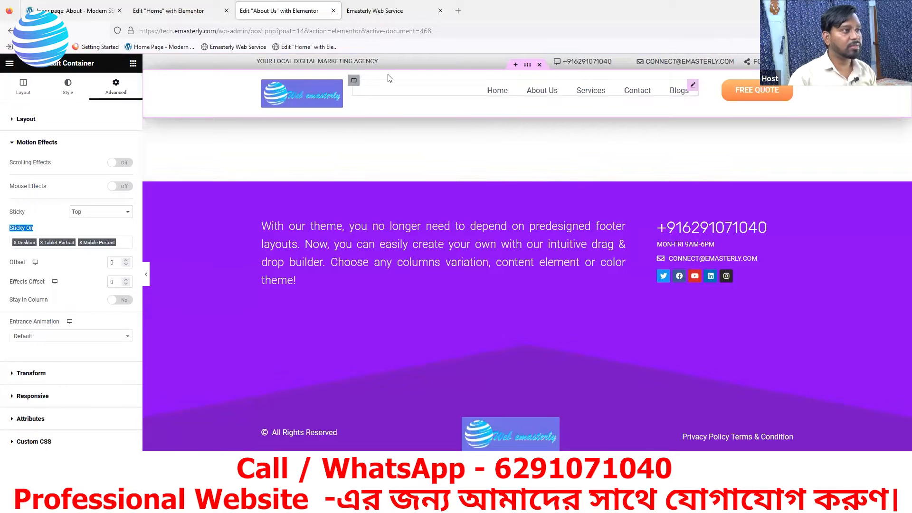
Step: Reload the live Emasterly home page and check whether its header stays pinned while scrolling down to the service sections
left_click(391, 7)
key("F5")
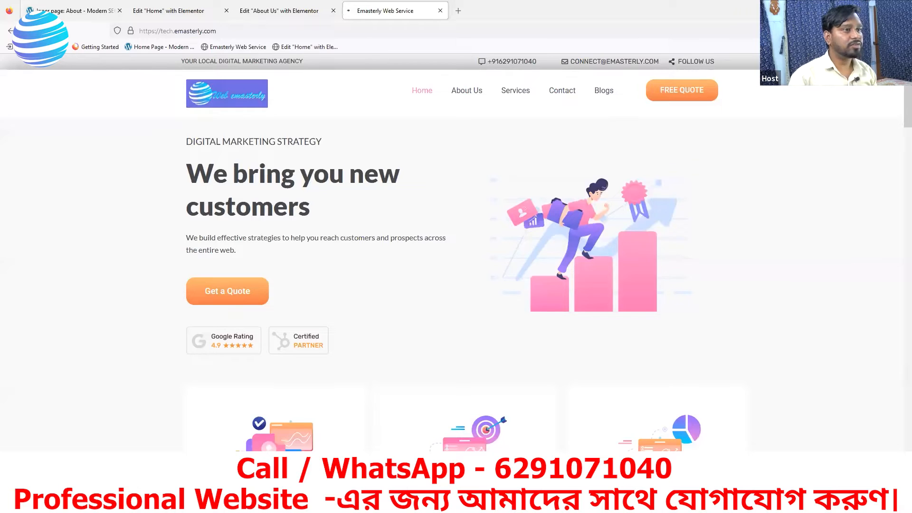
scroll(467, 214, "down", 3)
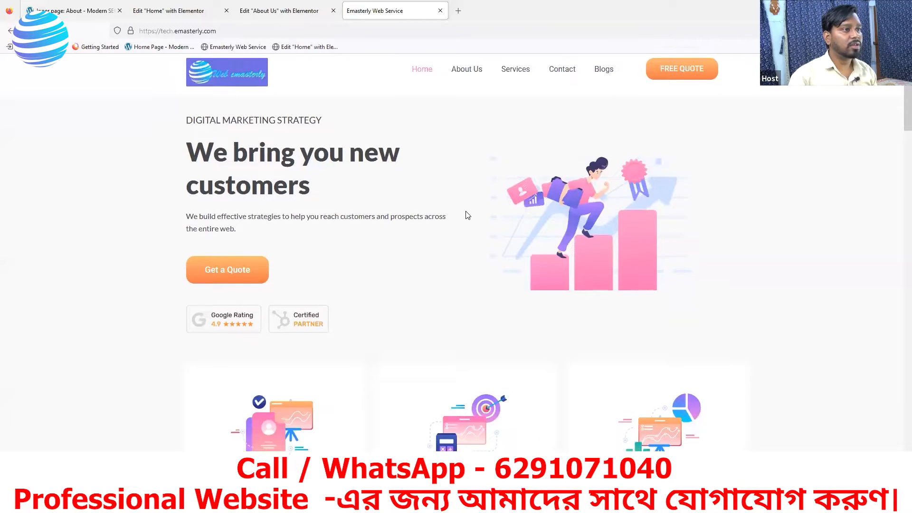
scroll(456, 206, "up", 3)
scroll(456, 205, "down", 12)
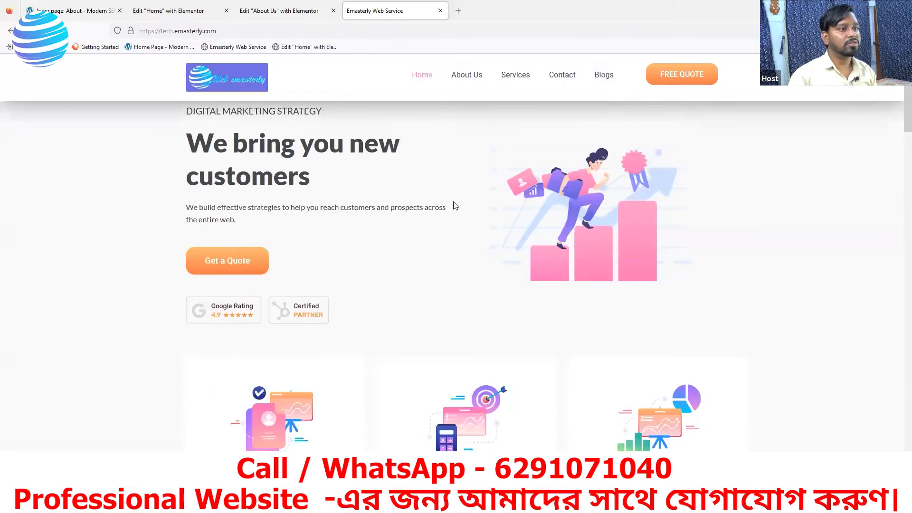
scroll(456, 202, "down", 12)
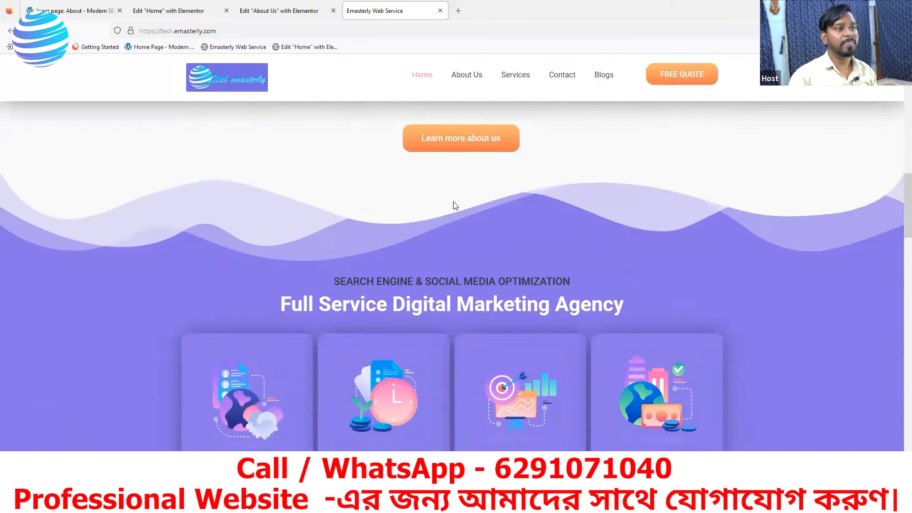
scroll(453, 204, "down", 7)
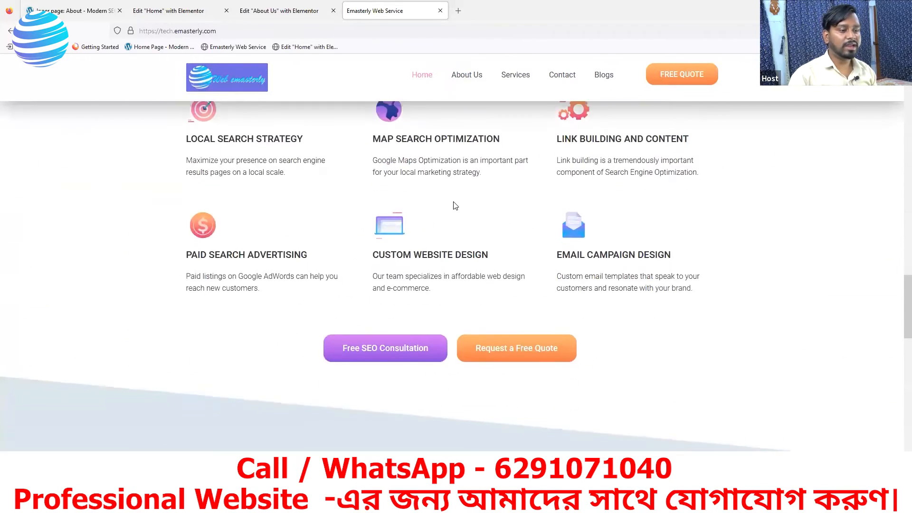
scroll(475, 214, "up", 15)
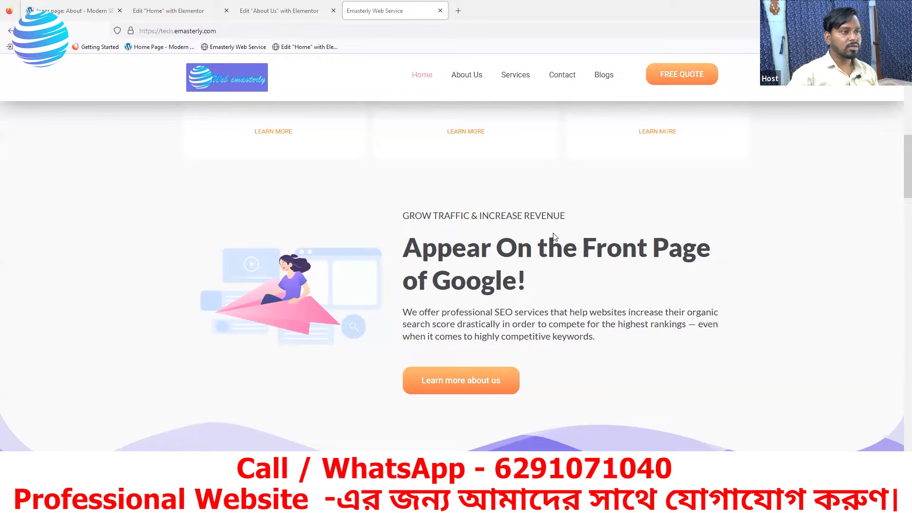
Step: Return to the About Us page in Elementor and switch from header editing back to the page content
key("ctrl+shift+Tab")
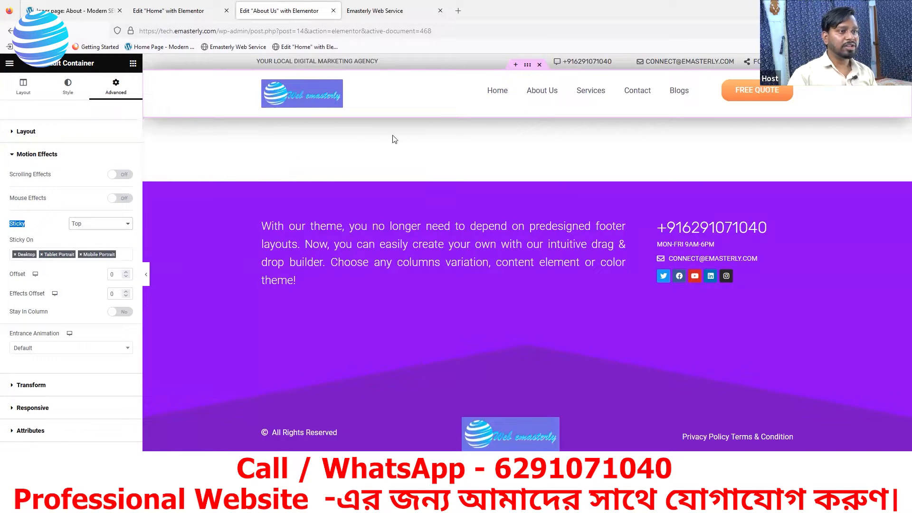
mouse_move(522, 125)
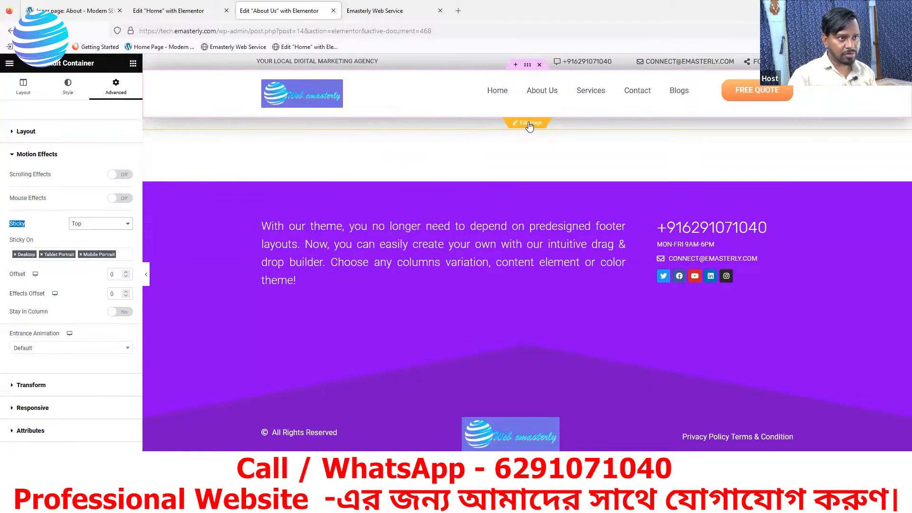
left_click(530, 126)
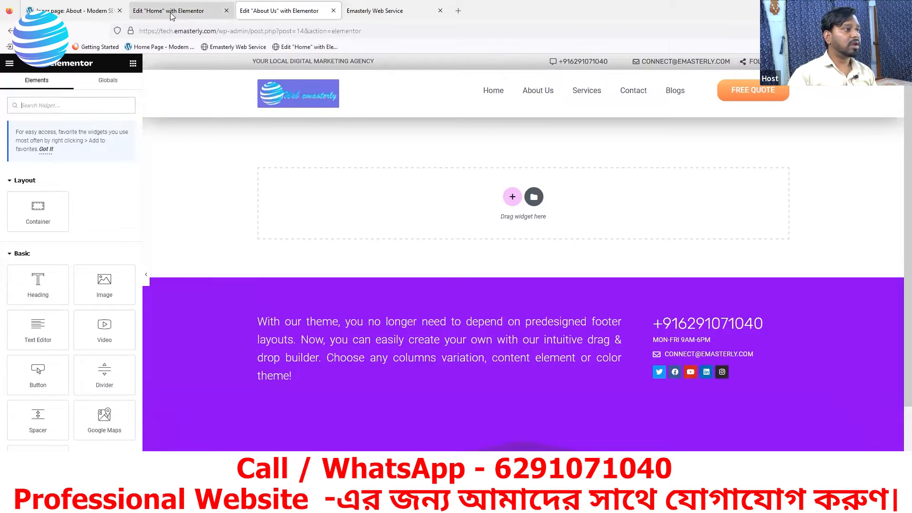
Step: Compare the reference About page's hero banner with the hero sections of the Home page editor and the live site
left_click(97, 16)
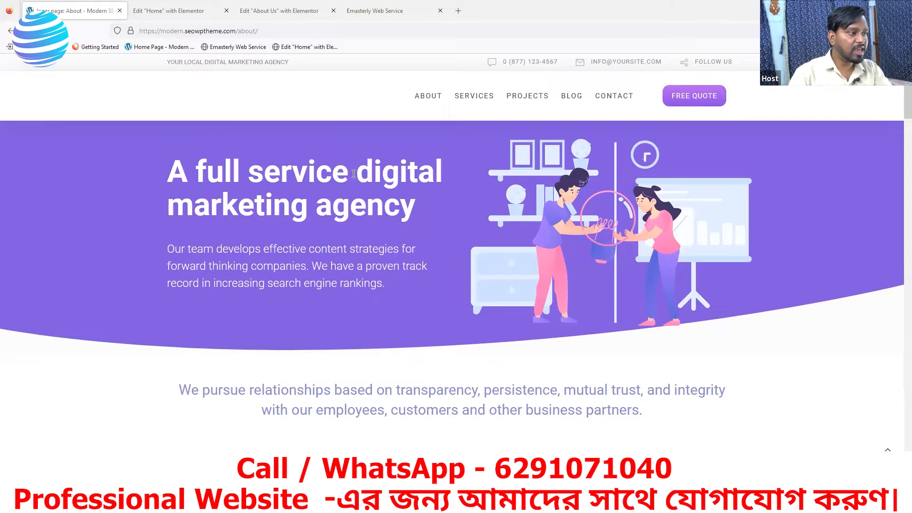
left_click(181, 10)
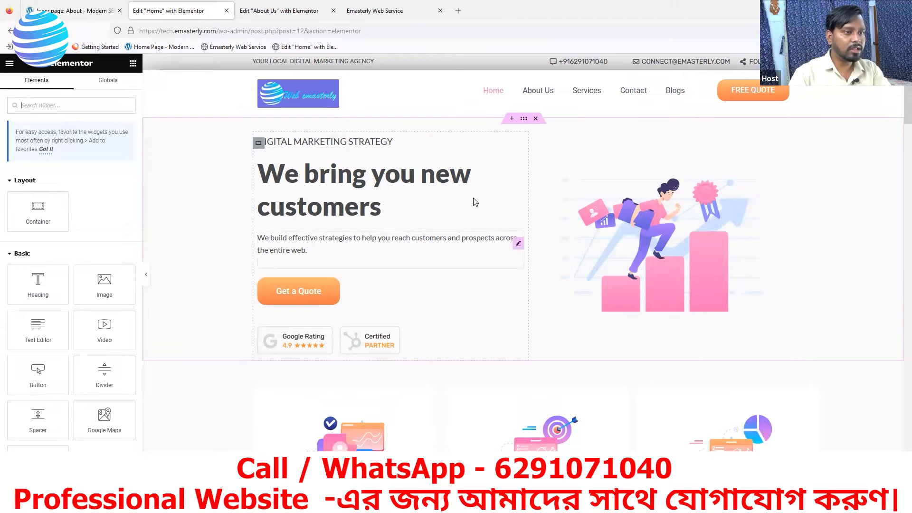
left_click(380, 10)
scroll(405, 64, "down", 10)
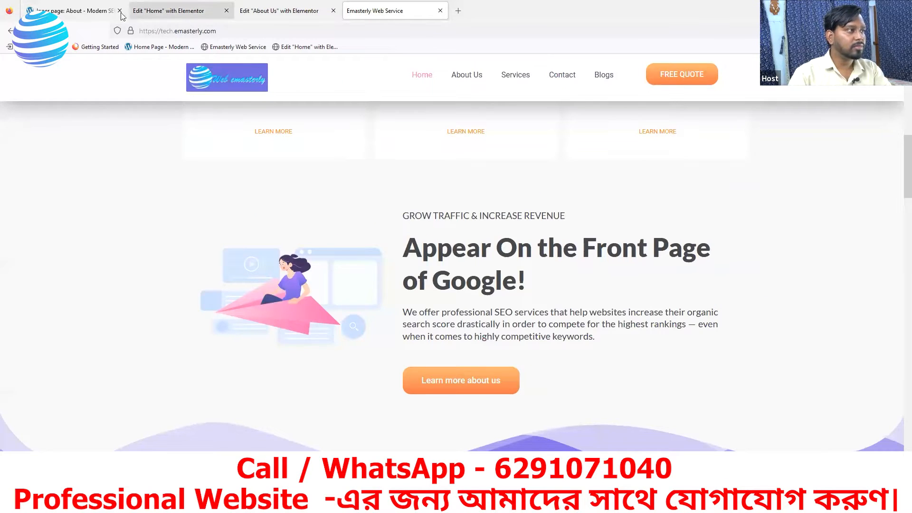
left_click(82, 16)
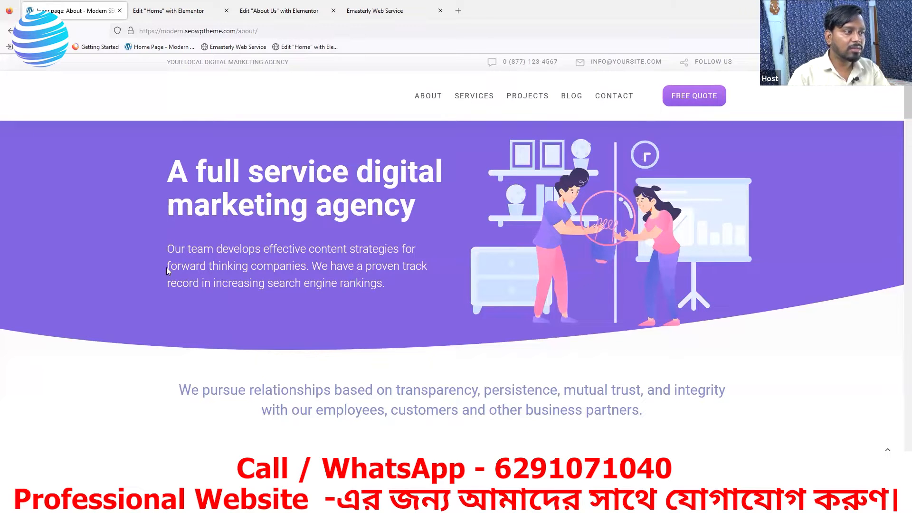
left_click(251, 15)
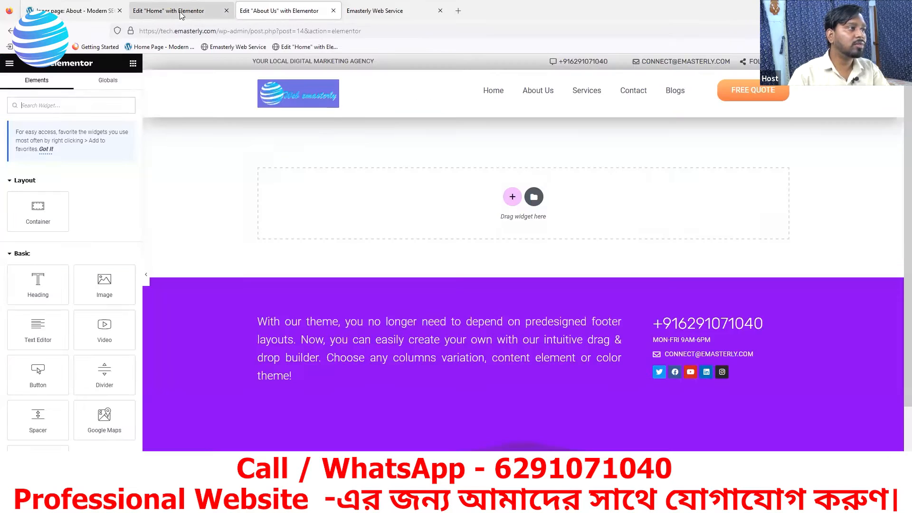
left_click(183, 14)
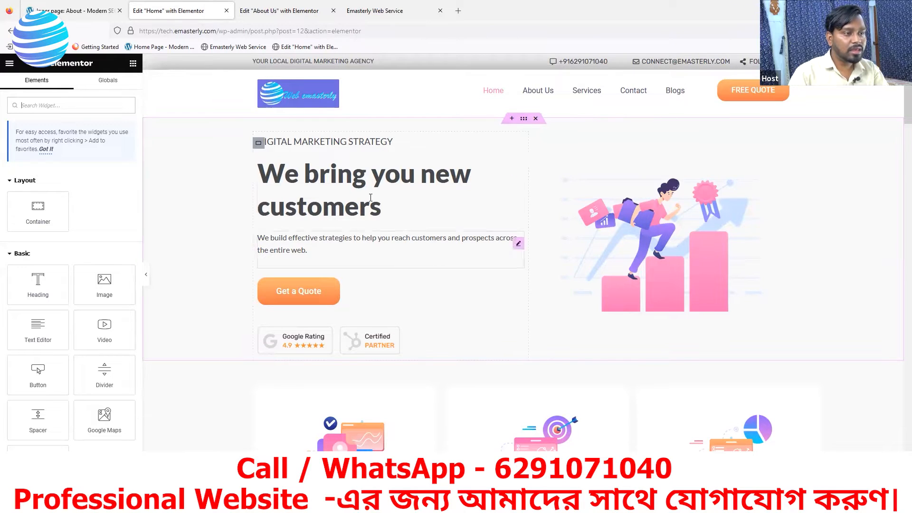
Step: Copy the Home page's "We bring you new customers" hero container and paste it into the empty About Us page
right_click(525, 122)
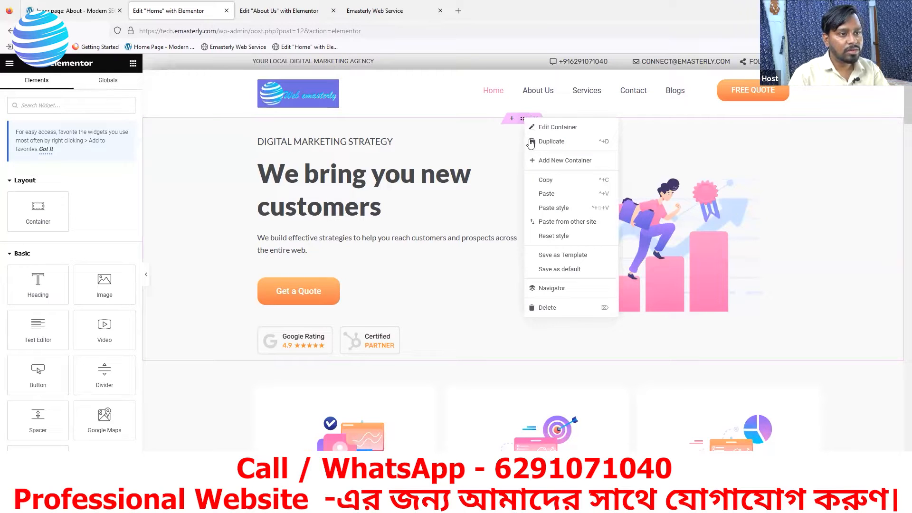
left_click(544, 181)
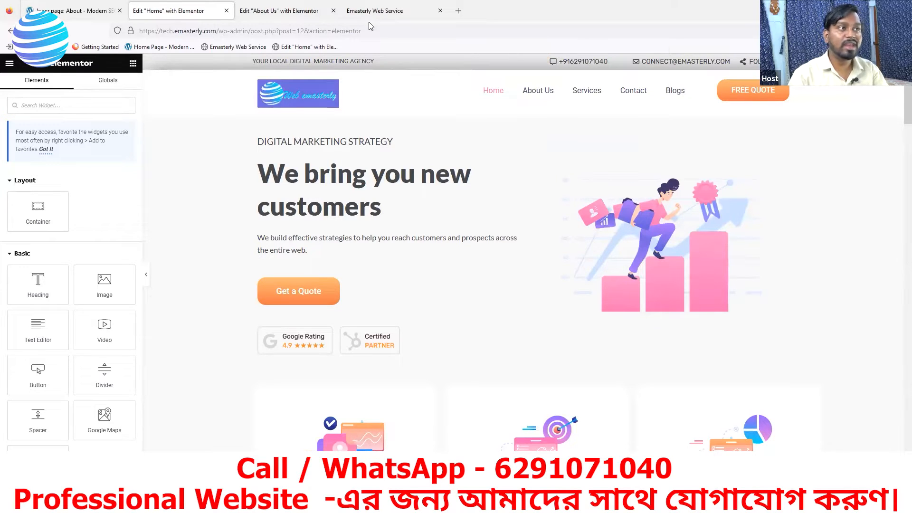
left_click(283, 13)
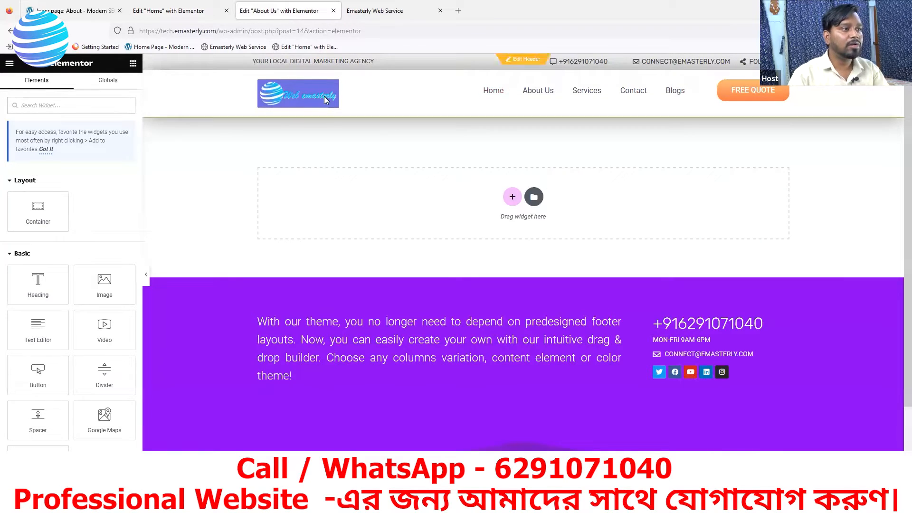
right_click(513, 199)
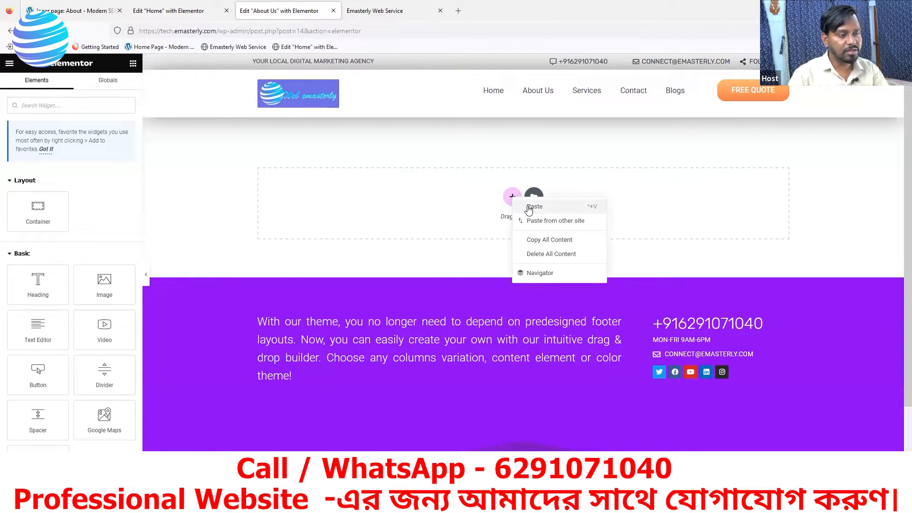
left_click(533, 206)
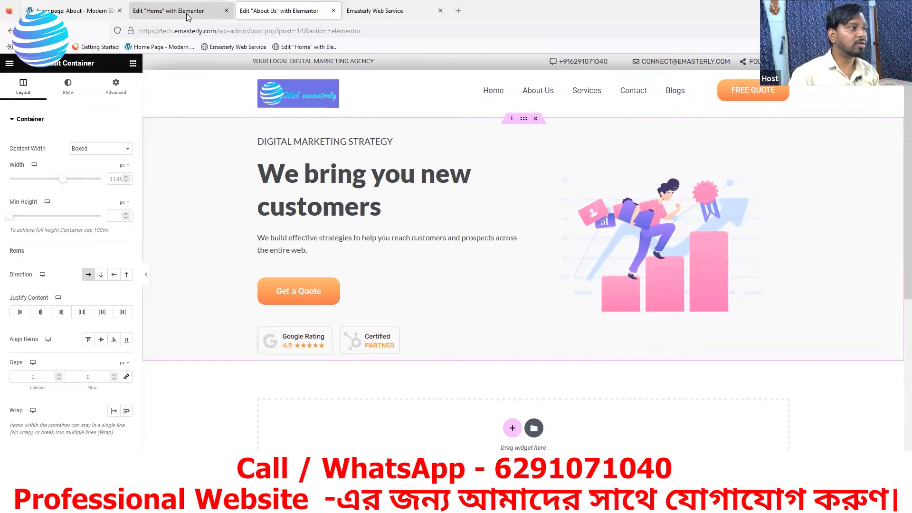
Step: Examine the intro text section below the hero banner on the reference About page
left_click(72, 10)
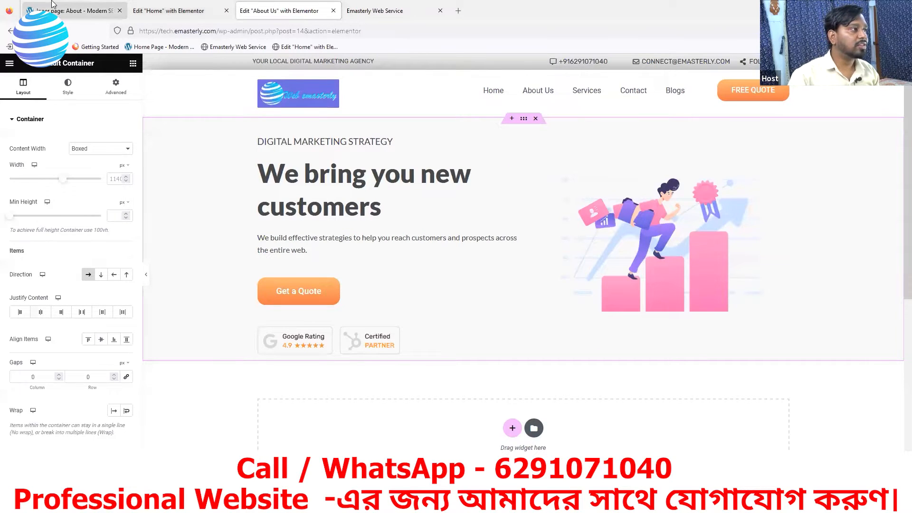
scroll(442, 256, "down", 4)
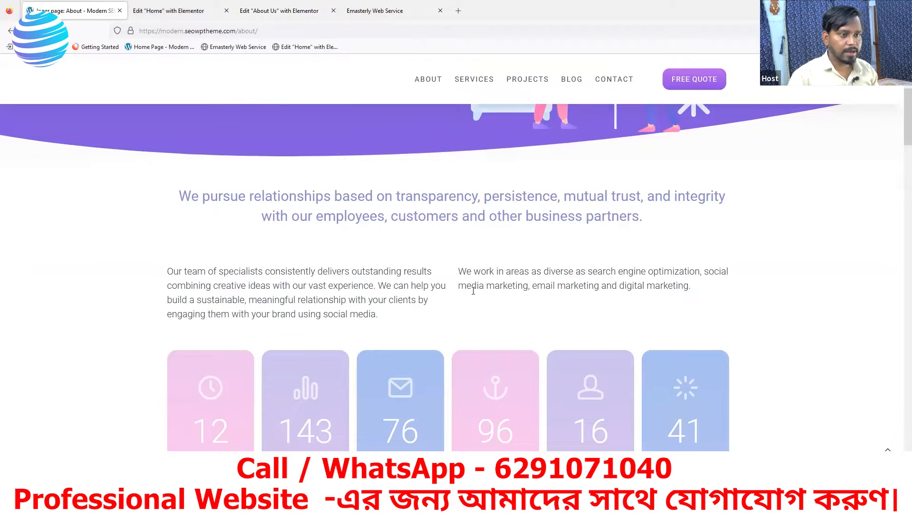
scroll(489, 299, "up", 1)
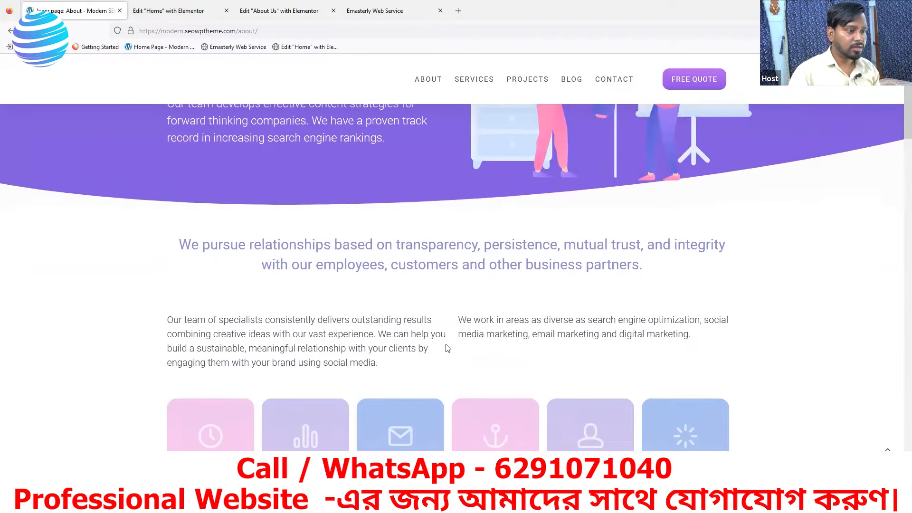
Step: Copy the Home page's centred "Appear On the Front Page of Google!" heading container and paste it below the hero on the About Us page
left_click(209, 12)
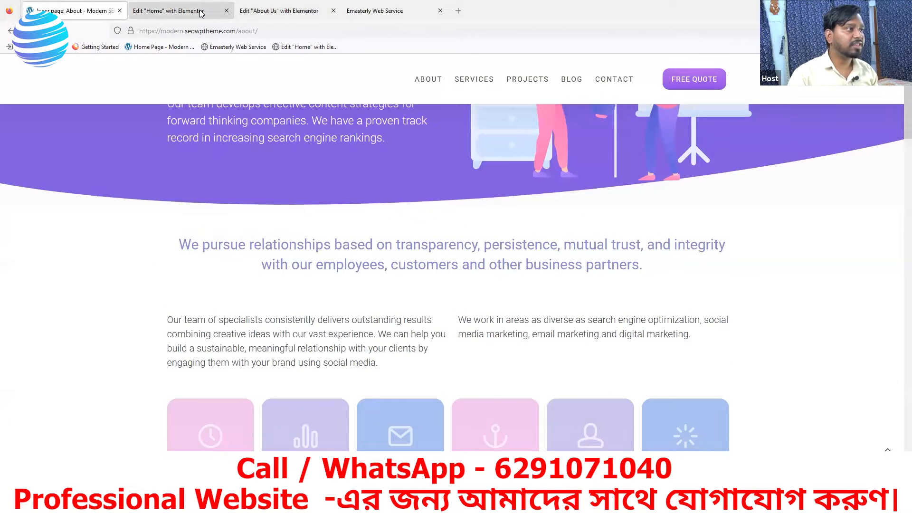
scroll(624, 286, "down", 10)
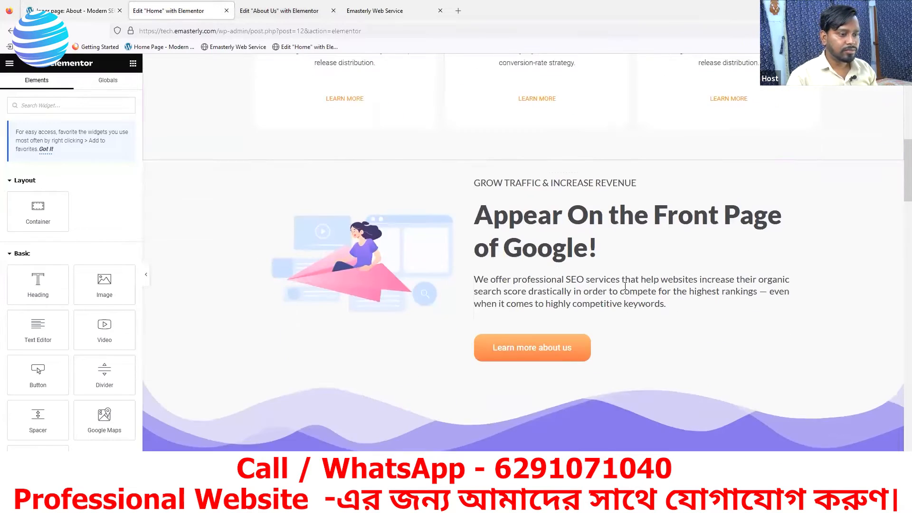
scroll(590, 280, "down", 2)
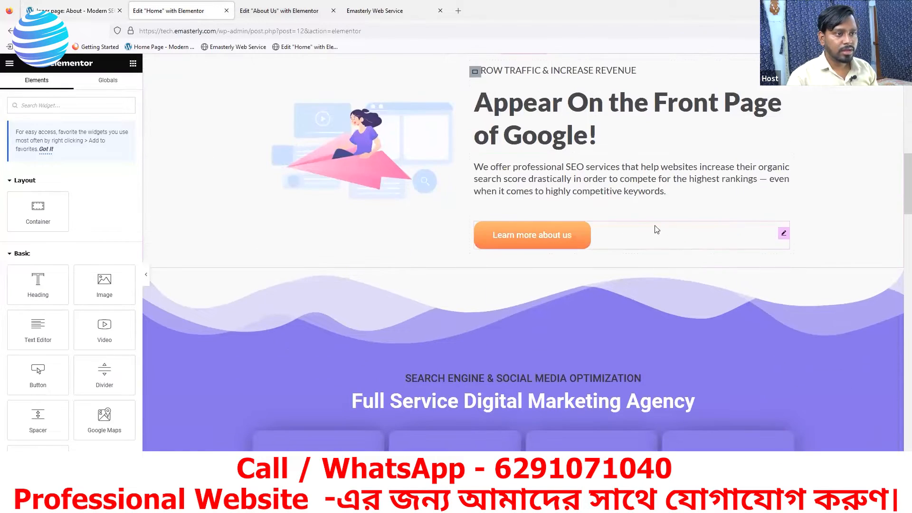
scroll(597, 228, "down", 10)
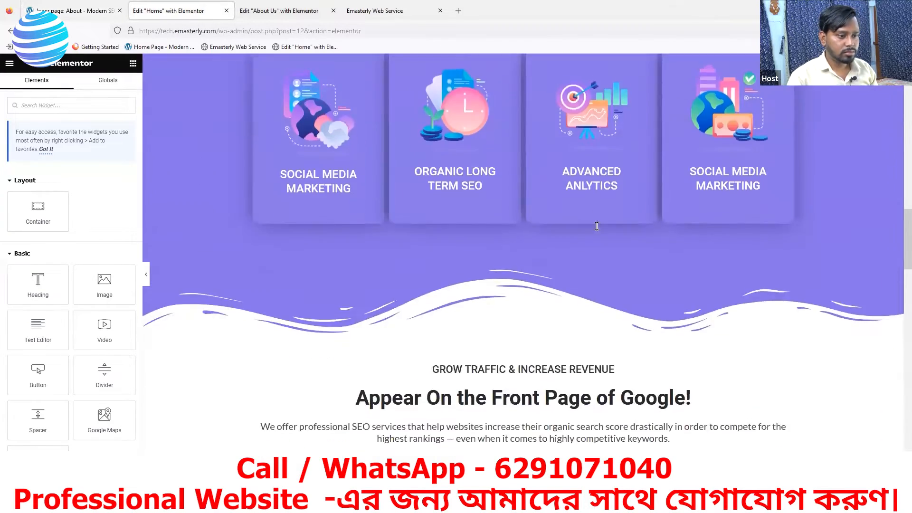
scroll(596, 227, "down", 2)
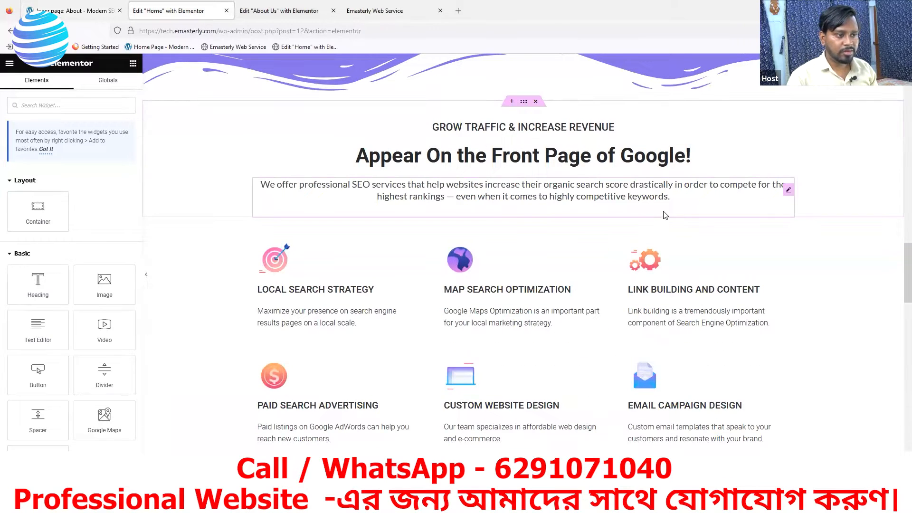
scroll(639, 210, "down", 8)
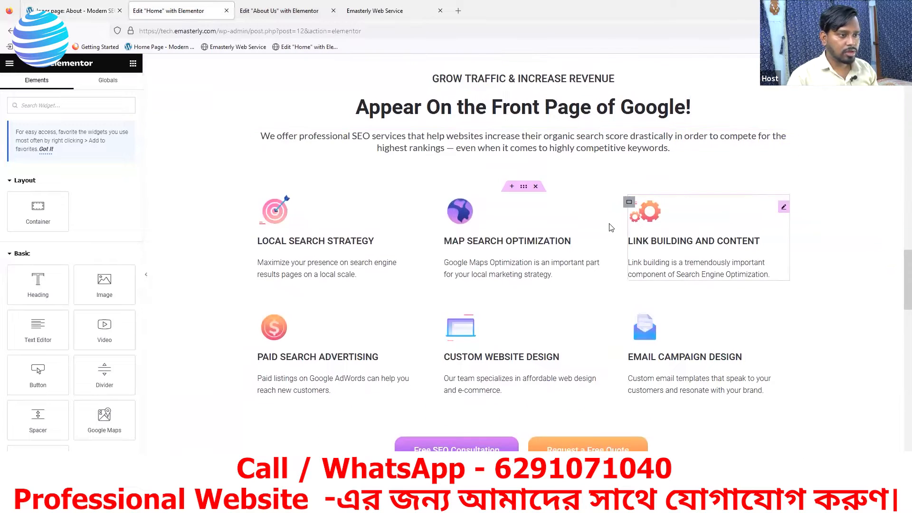
scroll(604, 230, "up", 4)
scroll(606, 232, "up", 5)
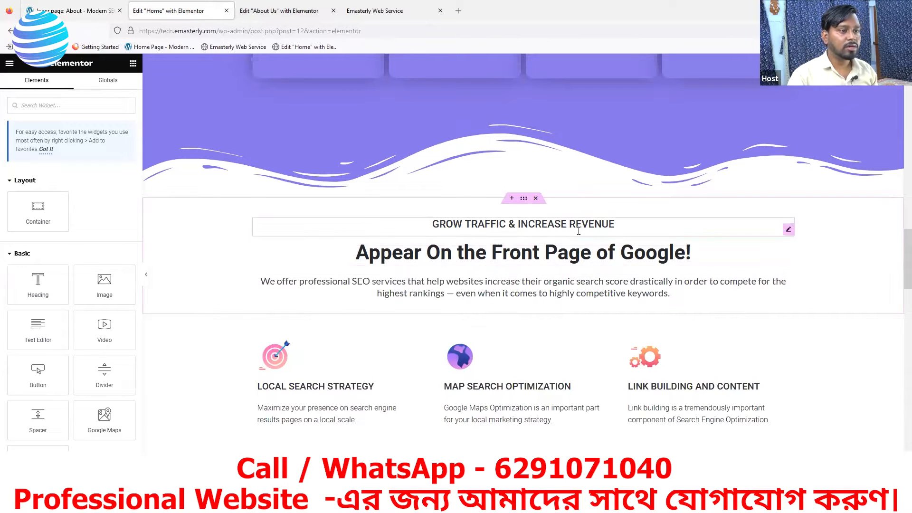
right_click(524, 202)
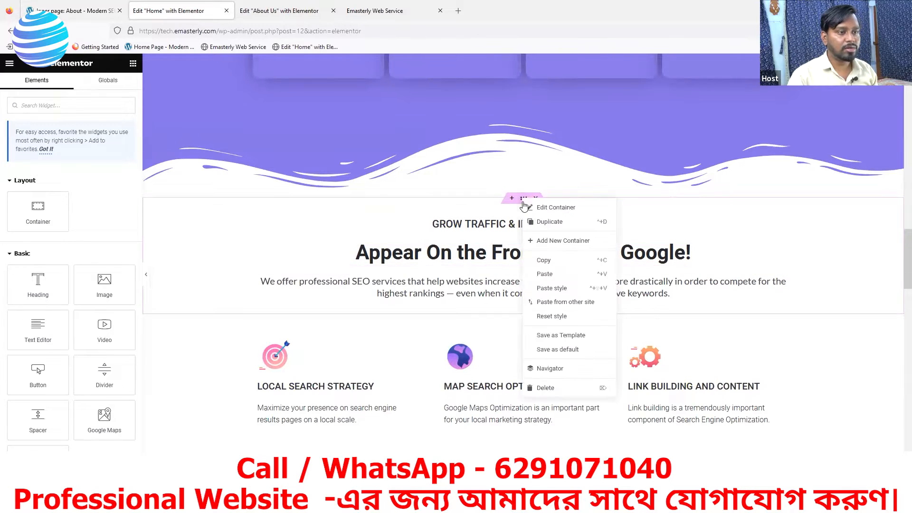
left_click(544, 260)
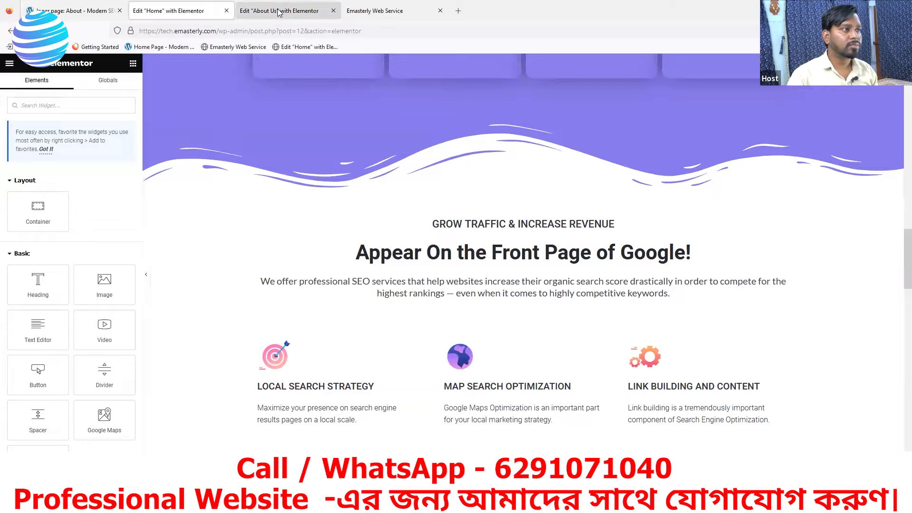
left_click(279, 10)
scroll(516, 349, "down", 3)
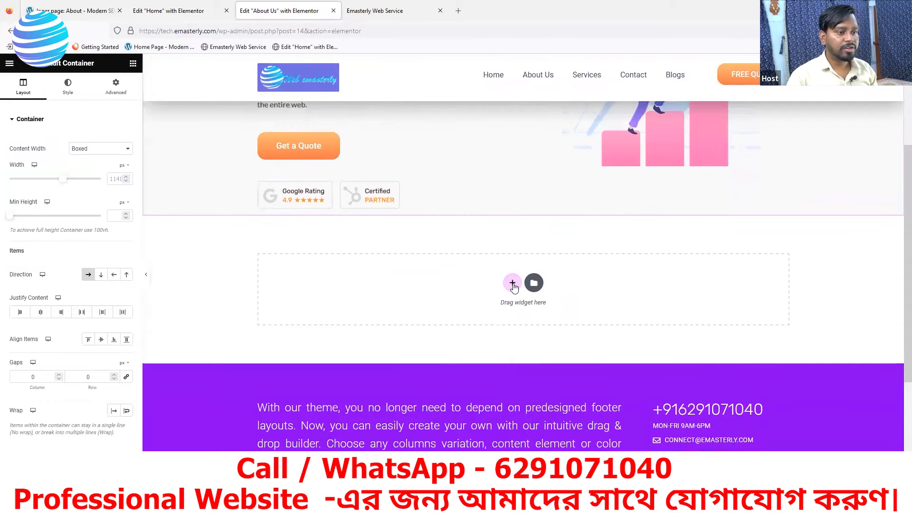
right_click(514, 287)
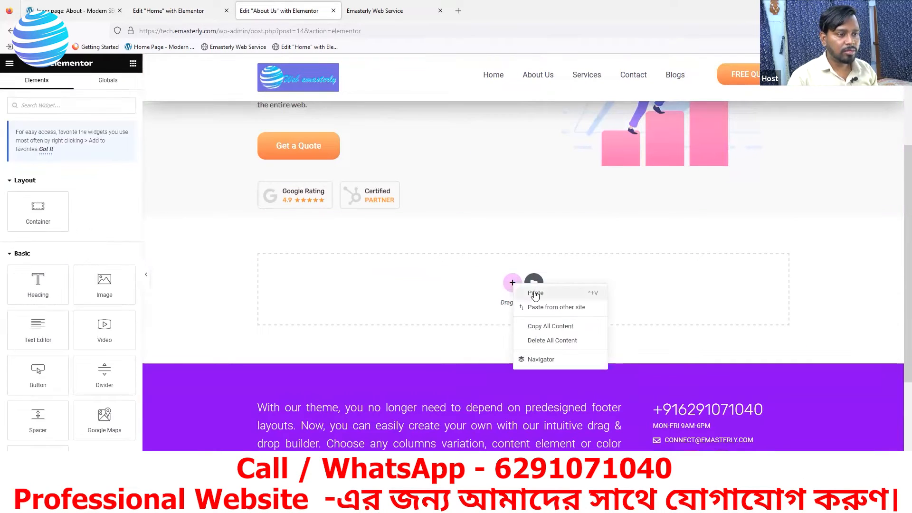
left_click(535, 294)
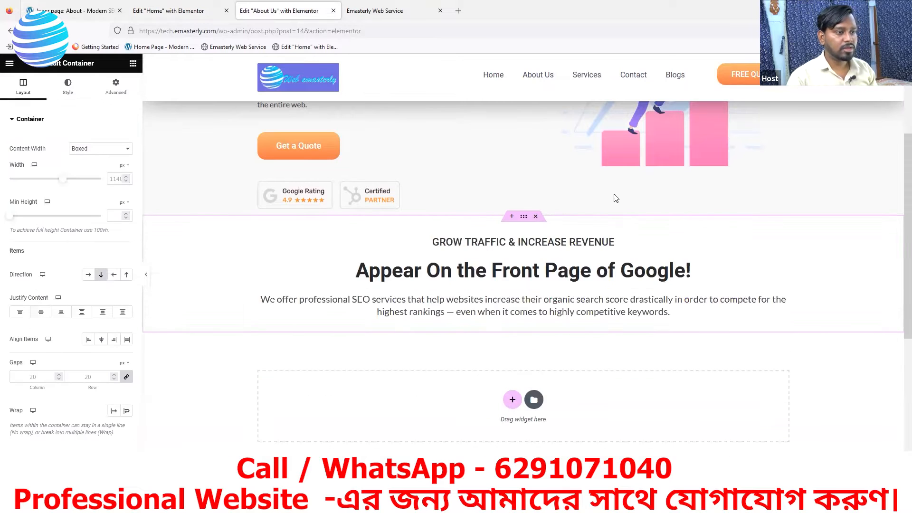
Step: Examine the statistics cards and team member grid on the reference About page
left_click(92, 11)
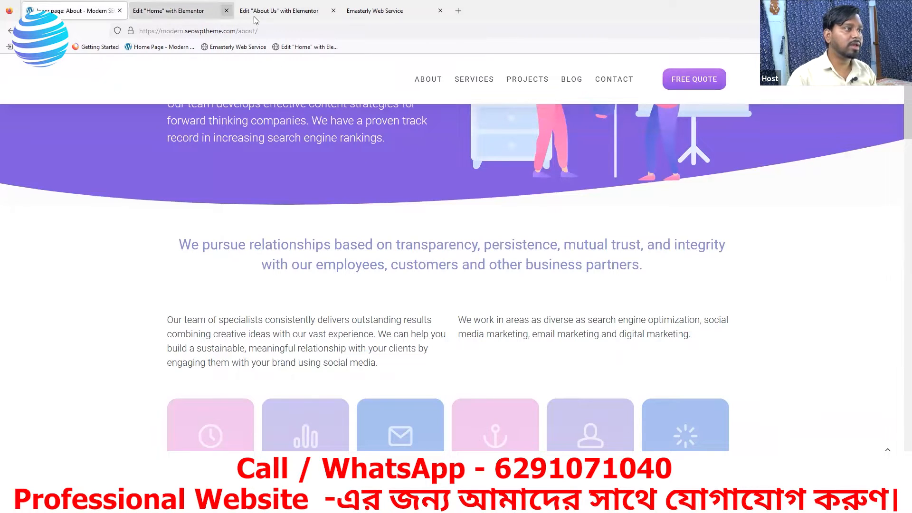
scroll(452, 323, "down", 3)
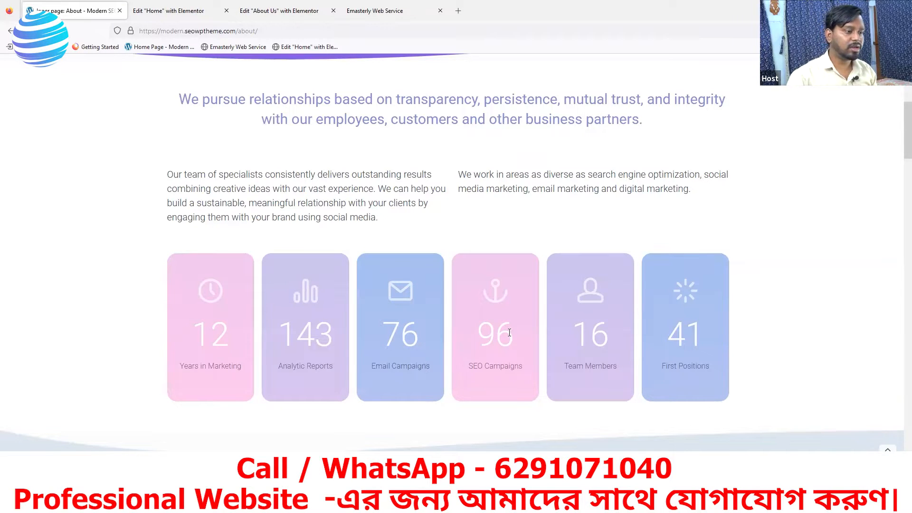
scroll(450, 354, "down", 5)
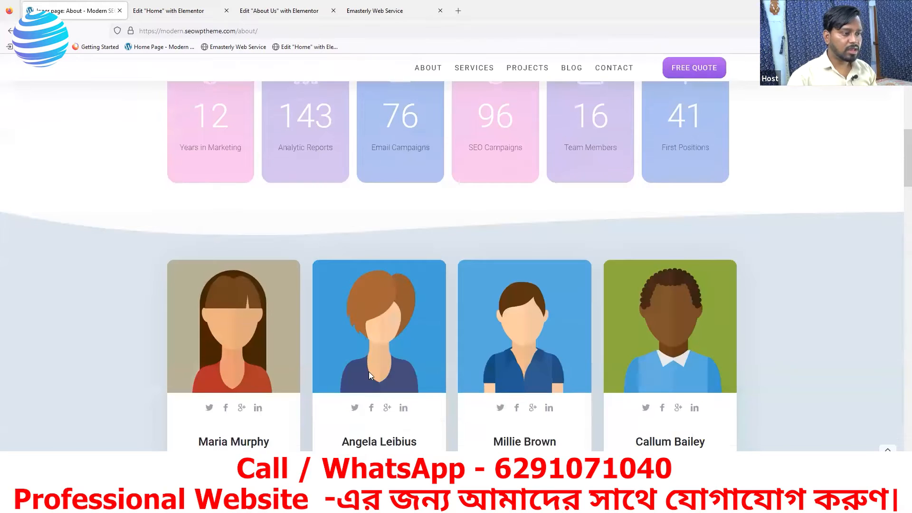
scroll(369, 372, "down", 3)
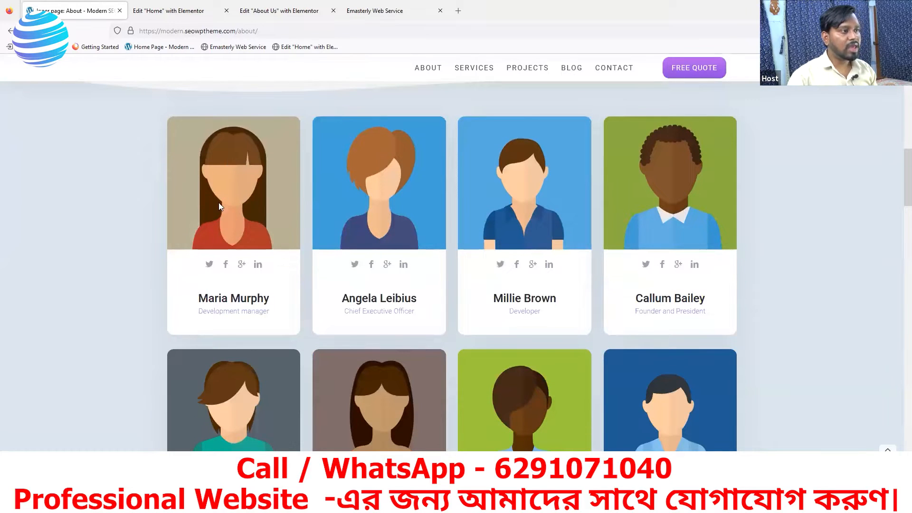
Step: Copy the Home page's three-card case studies container and paste it below the heading section on the About Us page
left_click(181, 13)
scroll(643, 413, "down", 10)
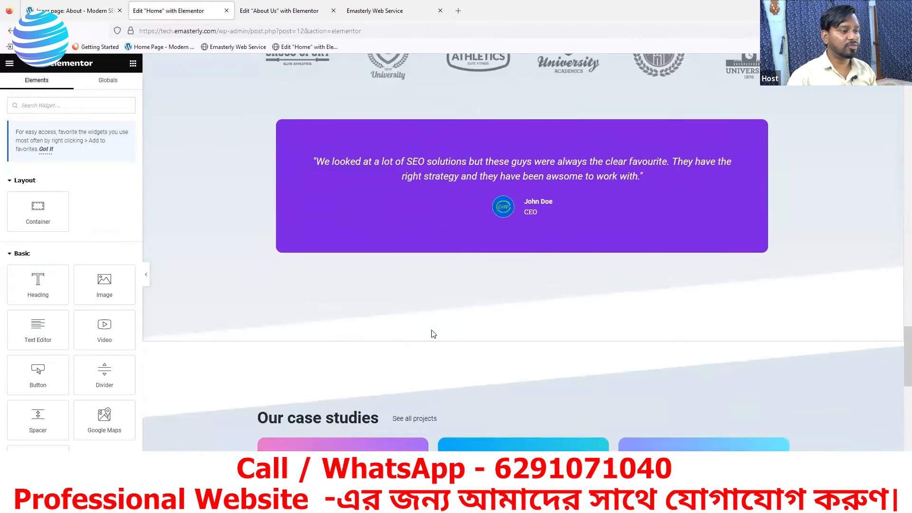
scroll(433, 334, "down", 5)
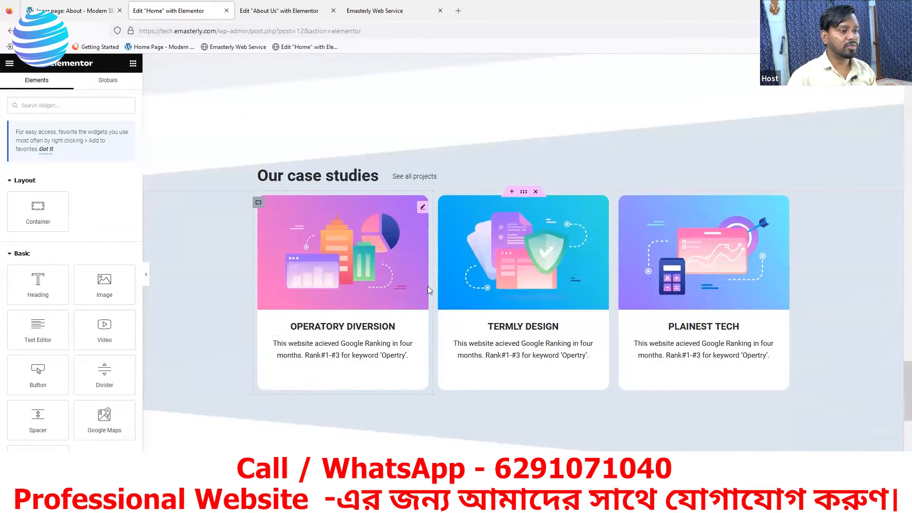
right_click(524, 194)
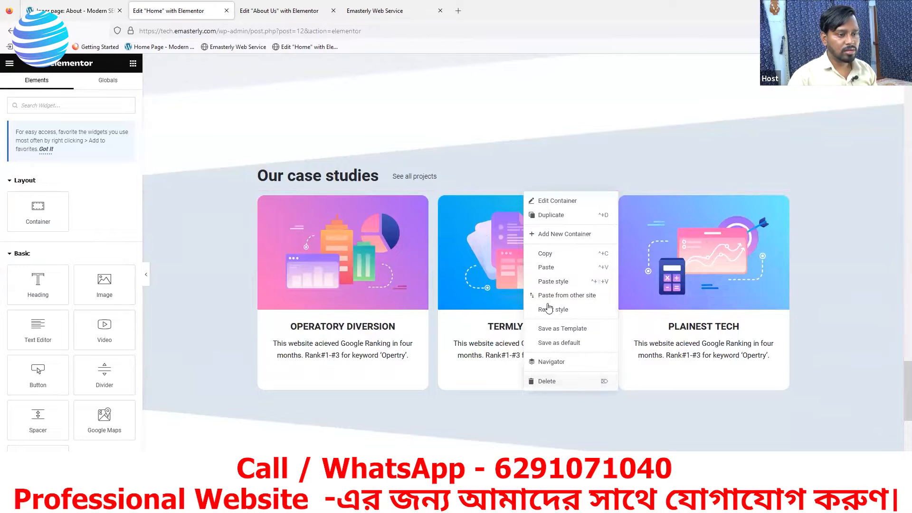
left_click(546, 254)
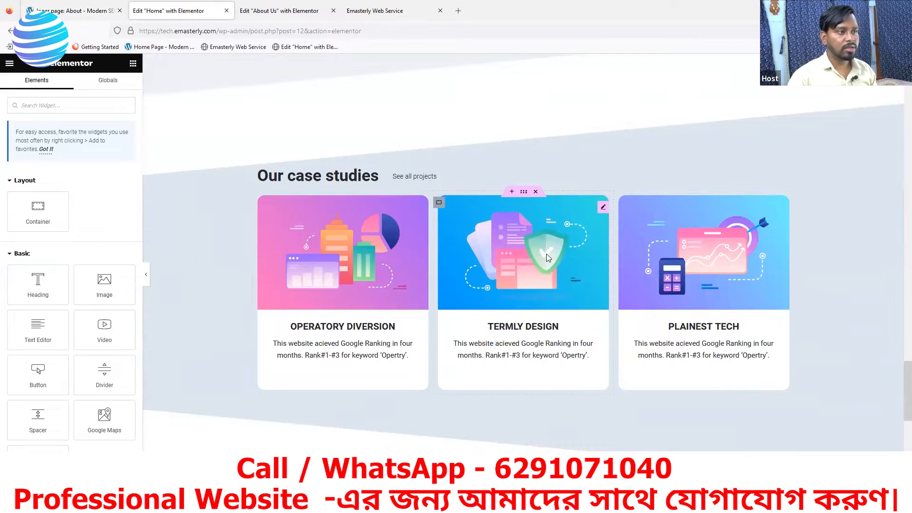
left_click(293, 20)
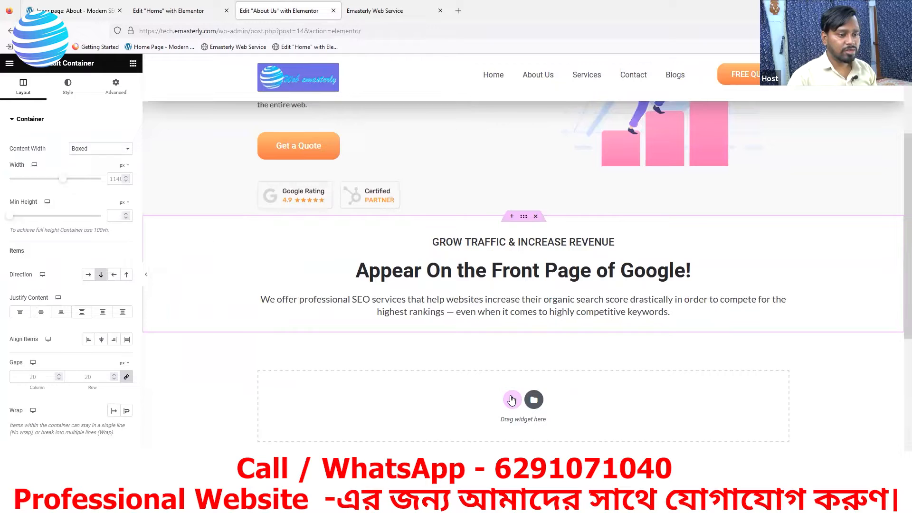
right_click(512, 400)
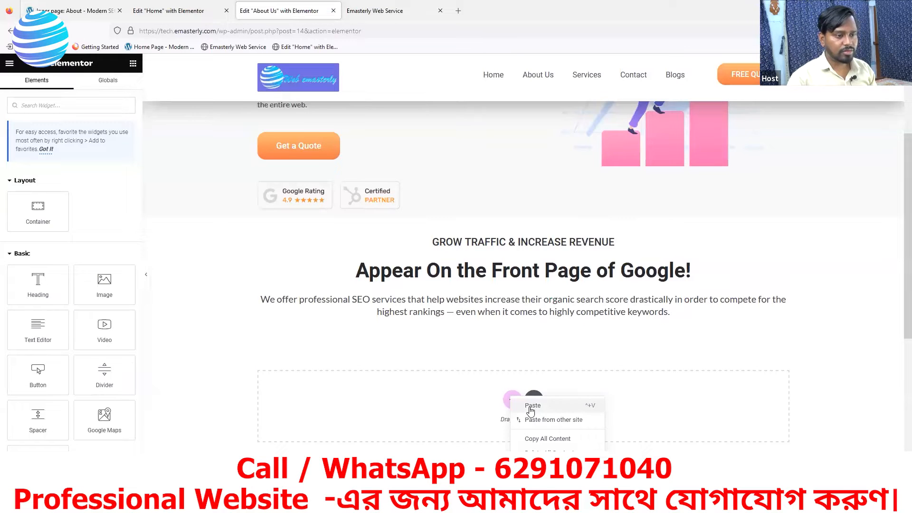
left_click(530, 407)
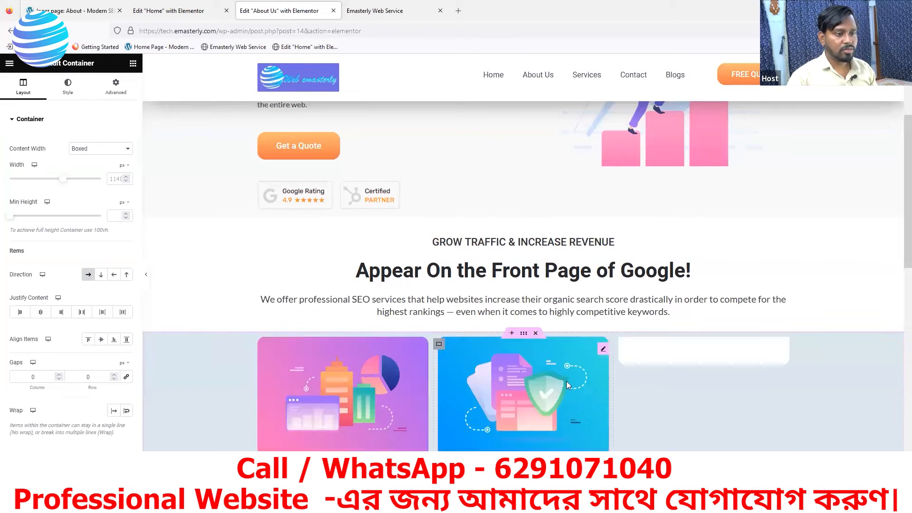
scroll(519, 411, "down", 3)
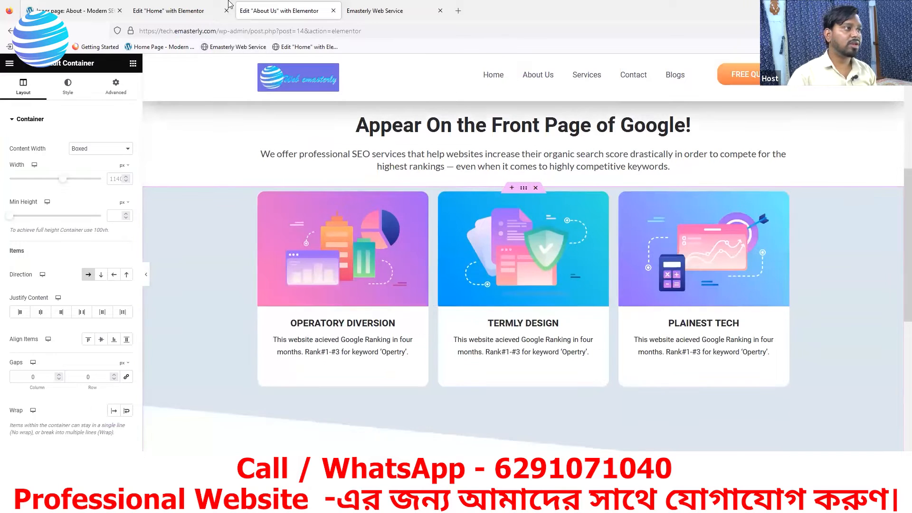
Step: Review the reference About page's team grid, client achievements bar, vision section and statistics cards
left_click(67, 7)
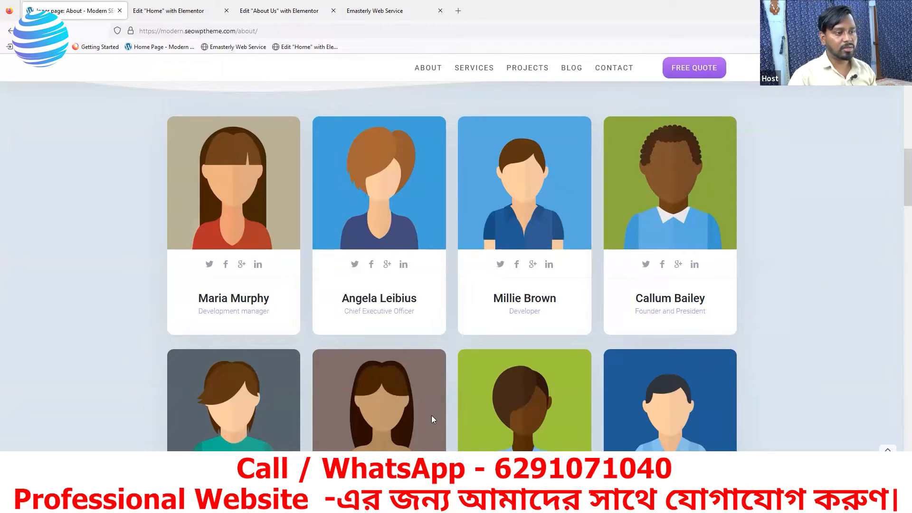
scroll(502, 336, "down", 5)
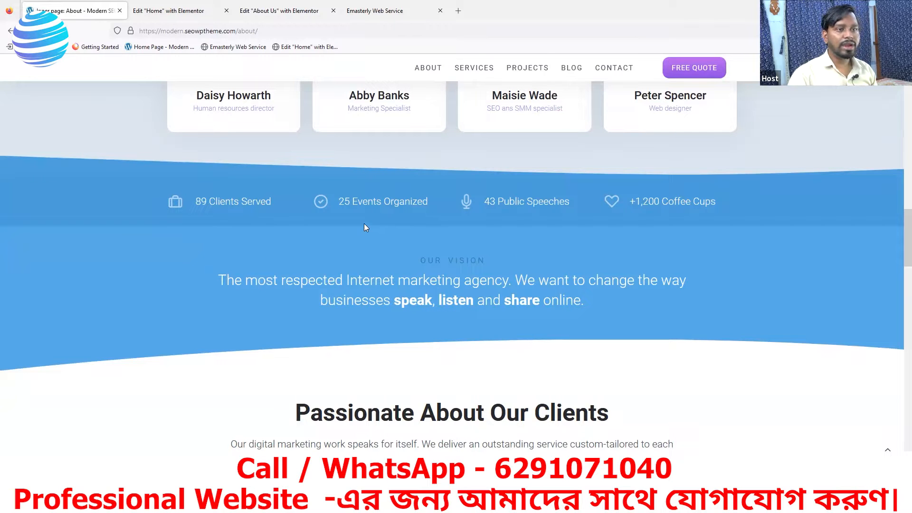
scroll(502, 227, "up", 15)
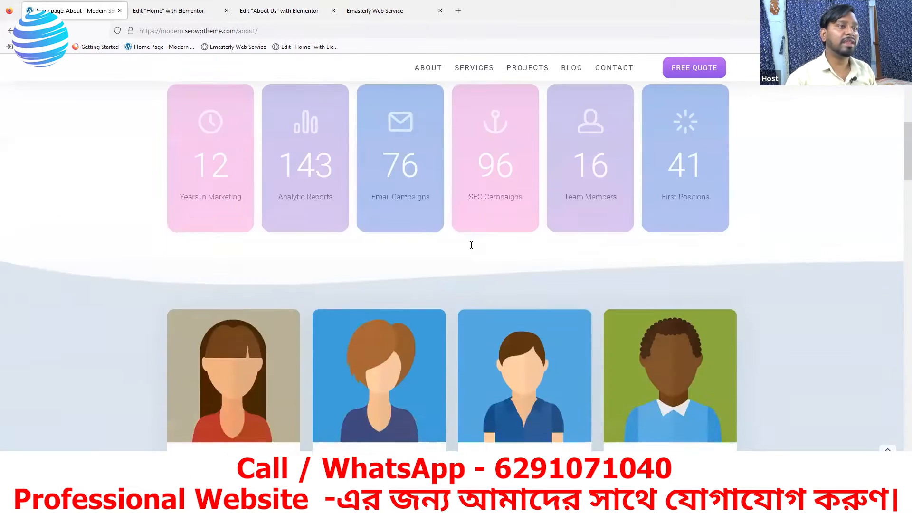
Step: Compare the About Us page built so far with the Home page's testimonial area and the reference page's team and vision sections
scroll(466, 208, "up", 2)
left_click(288, 11)
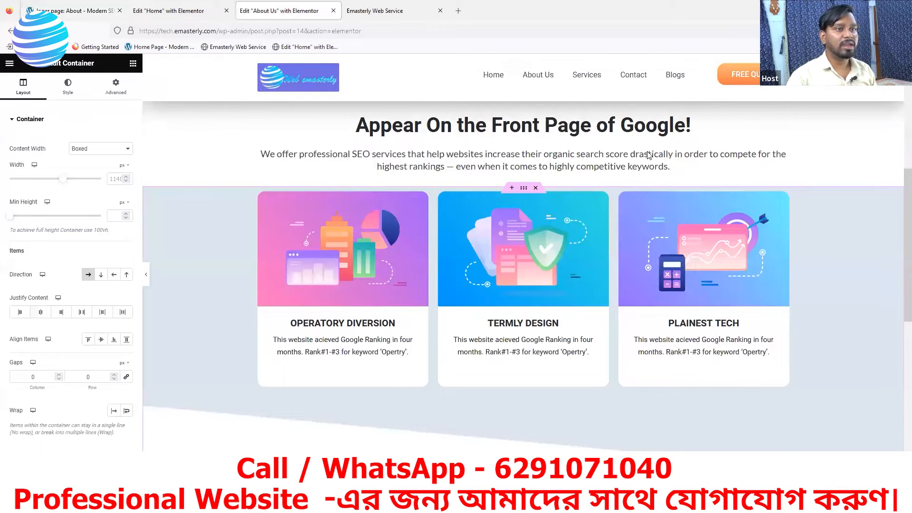
scroll(546, 107, "up", 5)
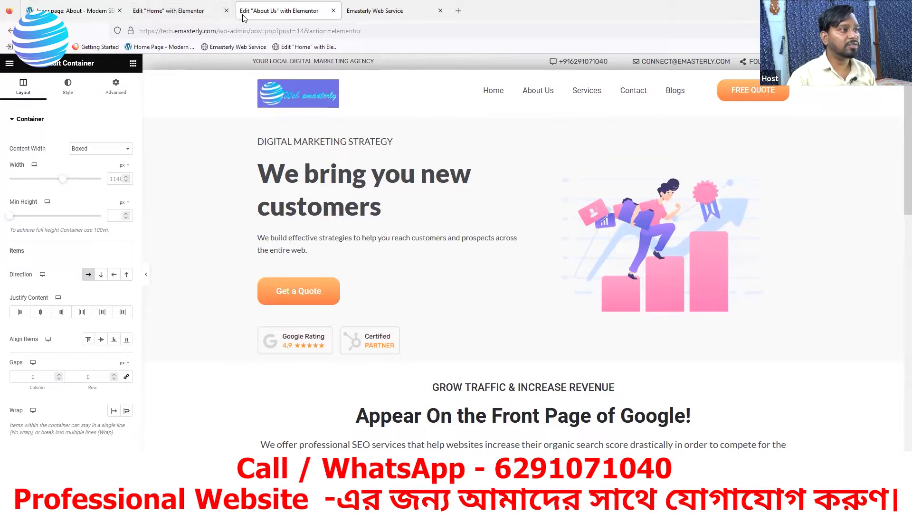
scroll(326, 142, "down", 10)
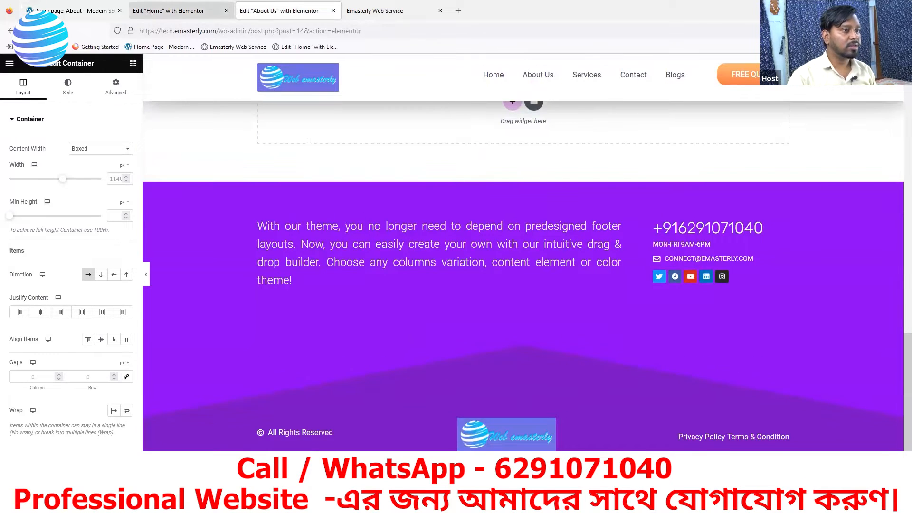
left_click(180, 10)
scroll(378, 256, "up", 8)
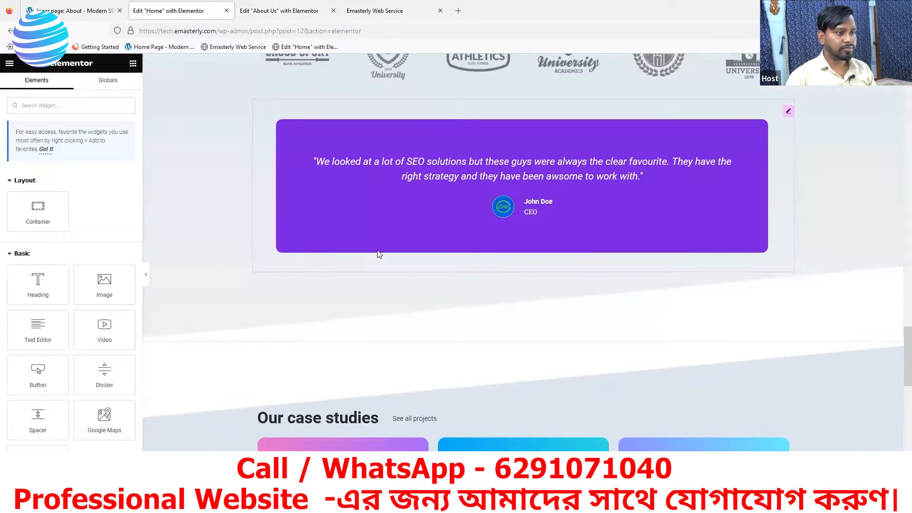
left_click(71, 11)
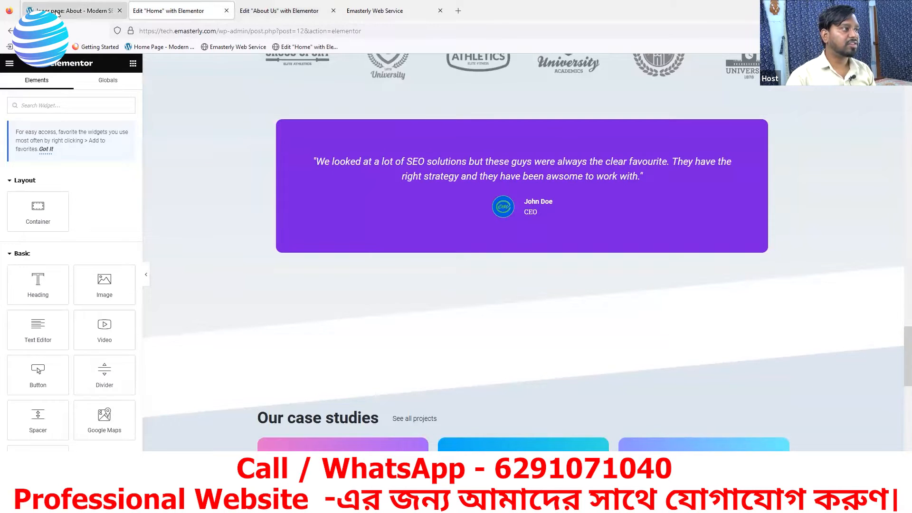
scroll(438, 256, "down", 10)
scroll(430, 258, "down", 8)
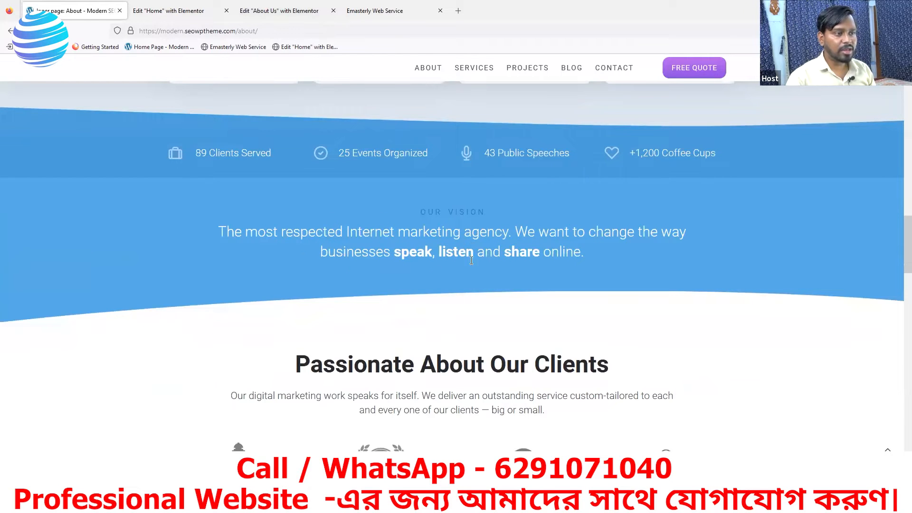
scroll(392, 227, "up", 10)
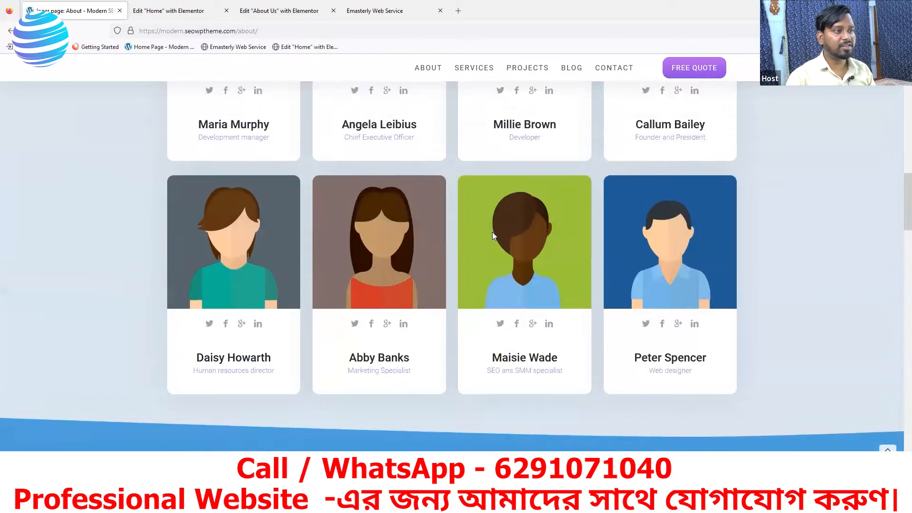
Step: Copy the "Appear On the Front Page of Google!" heading container on the About Us page and paste it below the three-card section
left_click(284, 11)
scroll(577, 203, "up", 15)
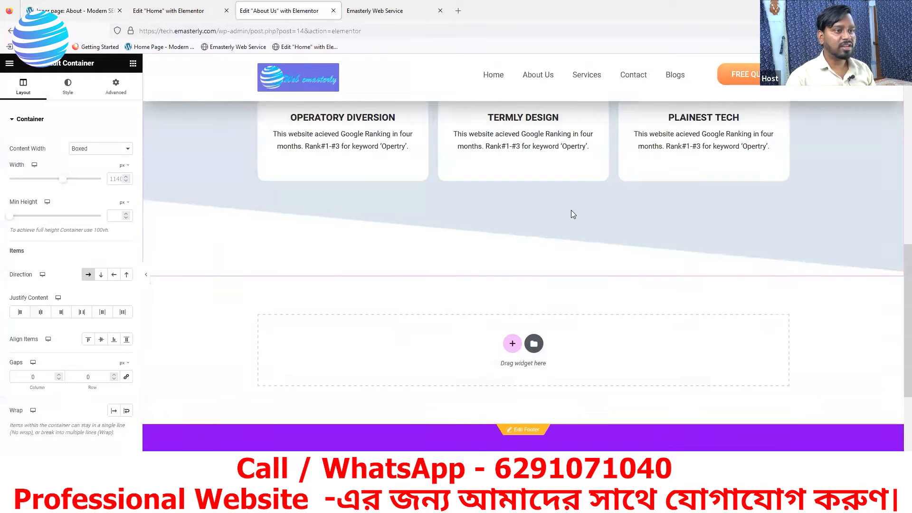
scroll(491, 269, "down", 2)
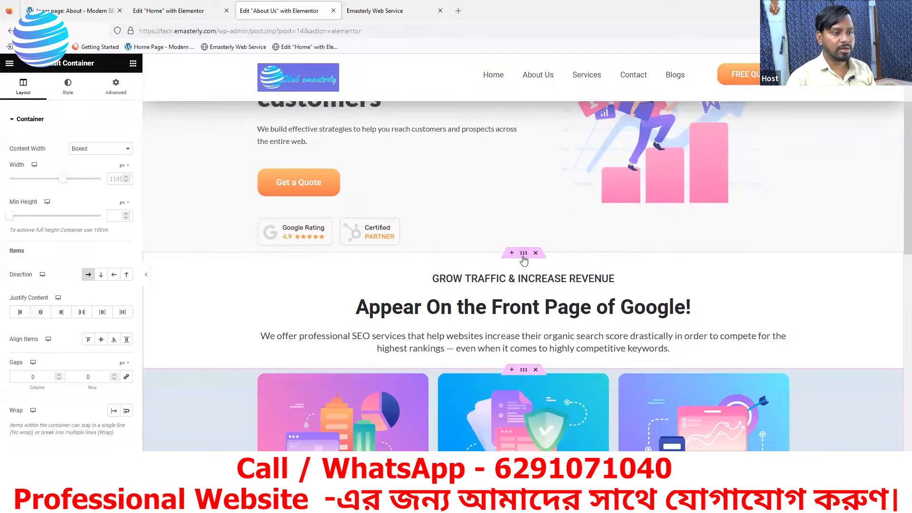
right_click(543, 318)
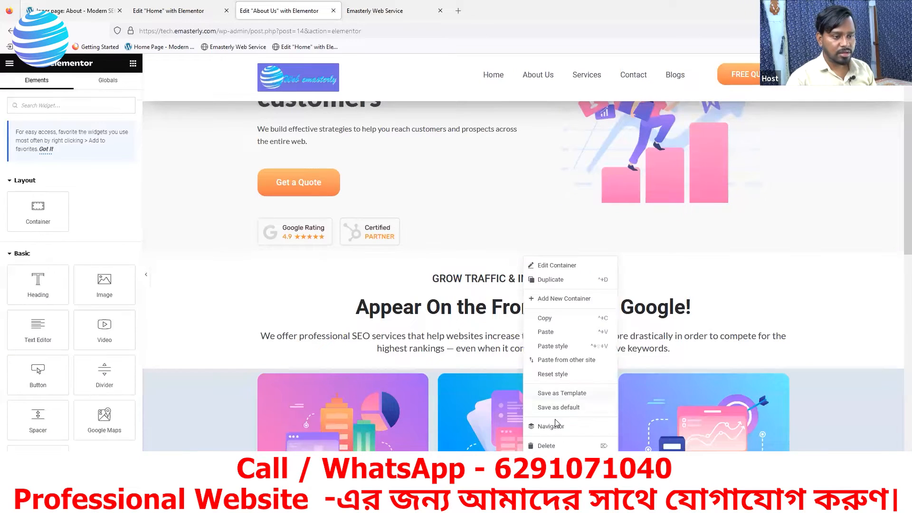
left_click(545, 318)
scroll(550, 283, "down", 5)
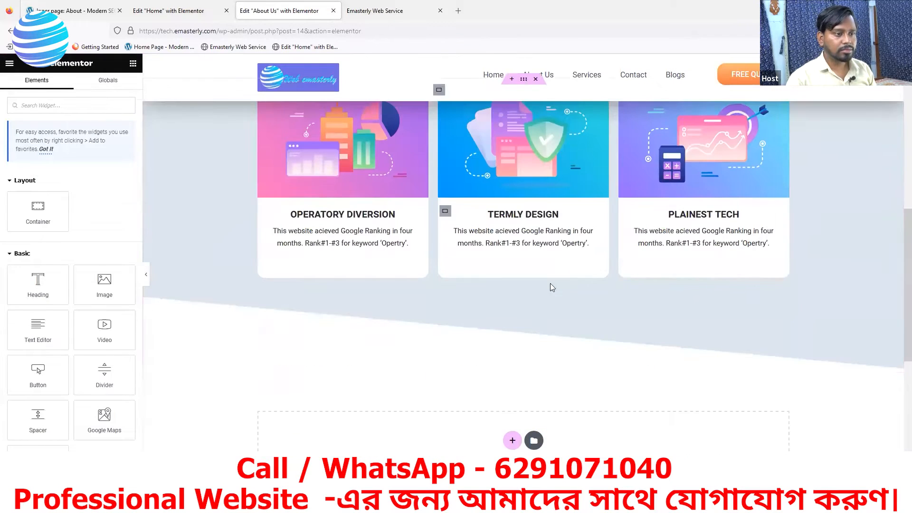
right_click(515, 440)
left_click(533, 419)
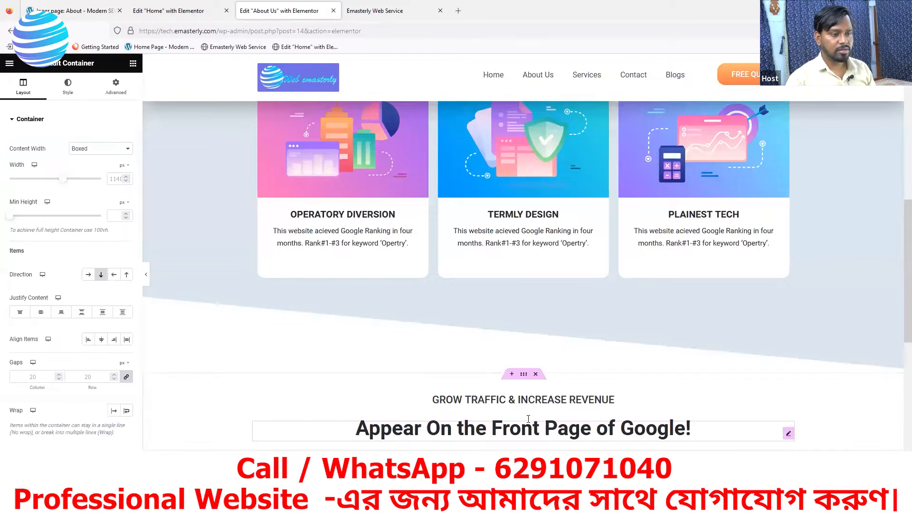
Step: Review the About Us page's section order against the reference page's team, vision and "Passionate About Our Clients" sections
scroll(513, 323, "up", 4)
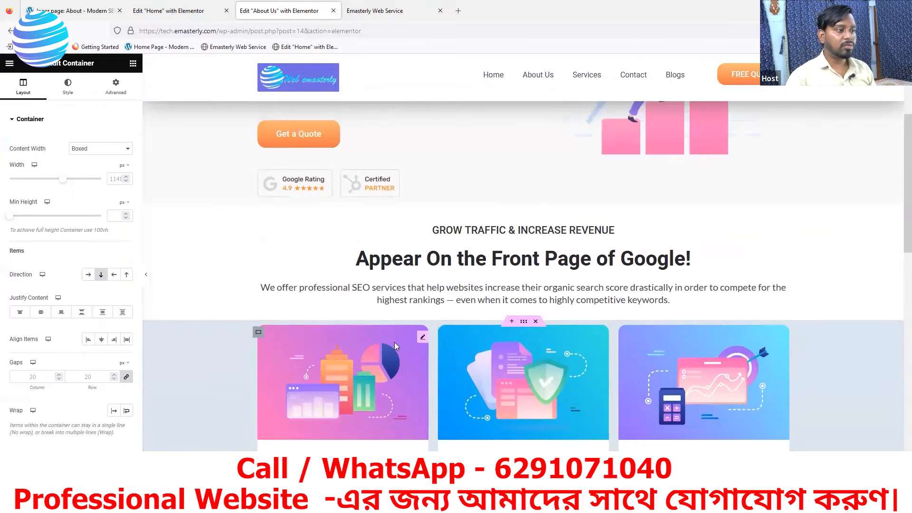
scroll(395, 342, "down", 3)
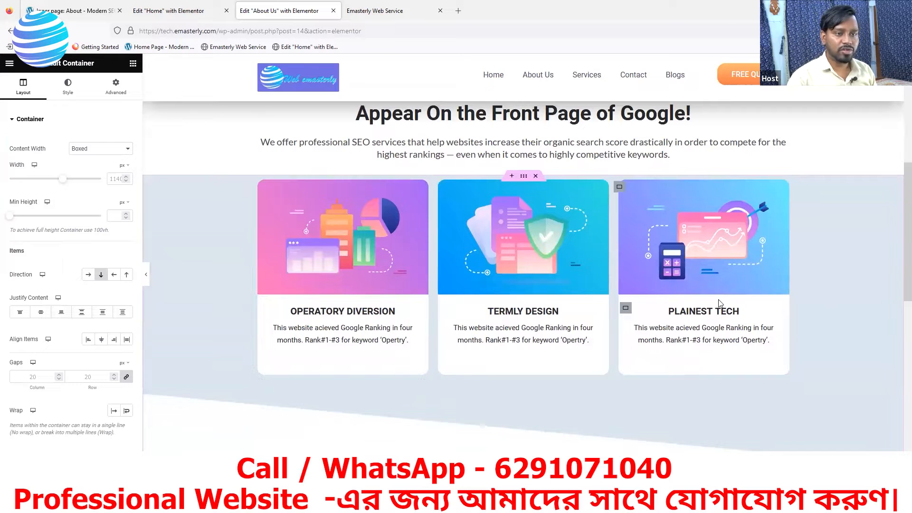
scroll(244, 310, "down", 5)
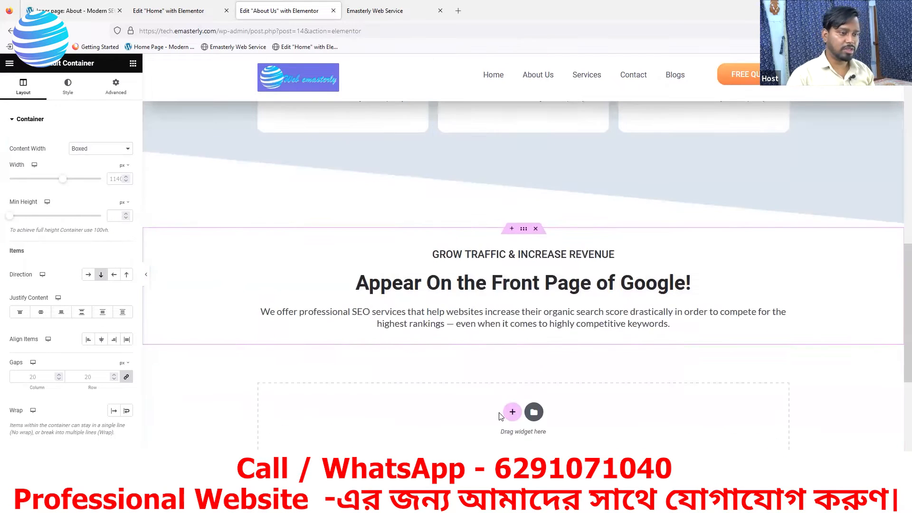
scroll(221, 164, "up", 3)
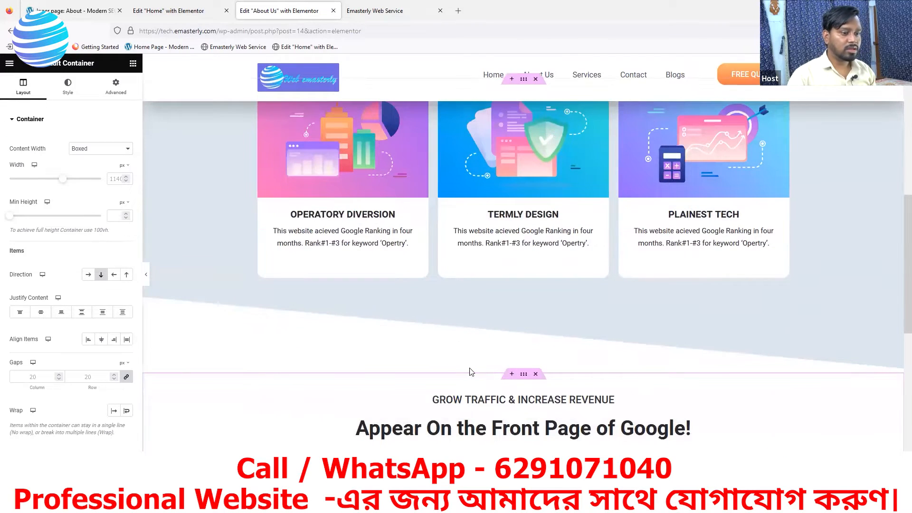
scroll(469, 373, "down", 3)
scroll(472, 368, "up", 4)
left_click(113, 5)
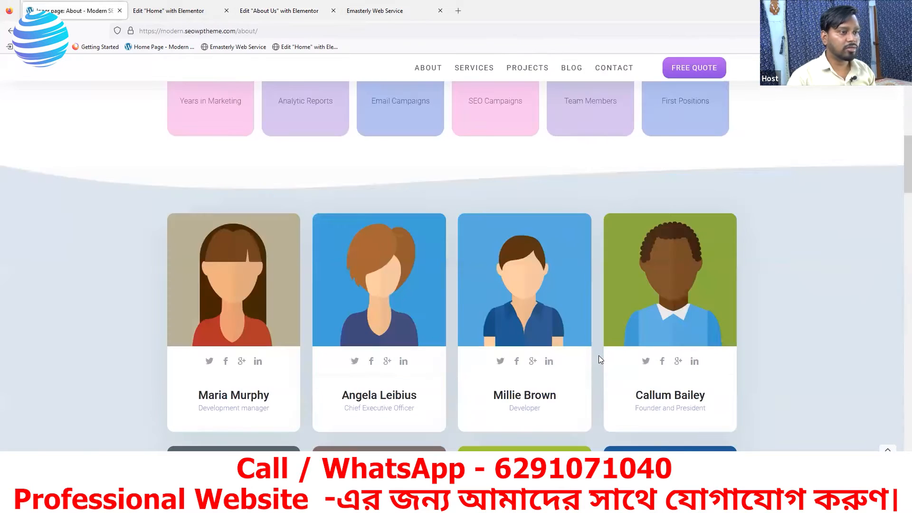
scroll(598, 355, "down", 9)
scroll(564, 347, "down", 4)
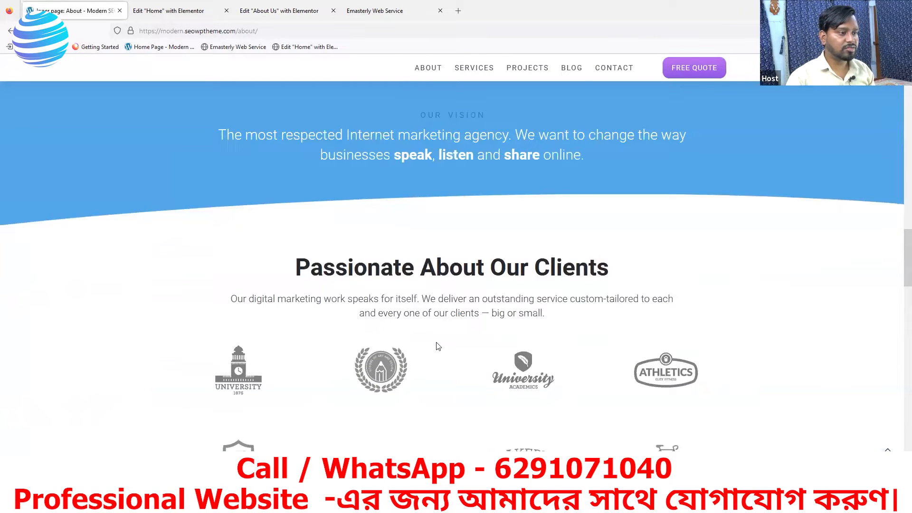
scroll(438, 346, "down", 4)
scroll(436, 237, "up", 2)
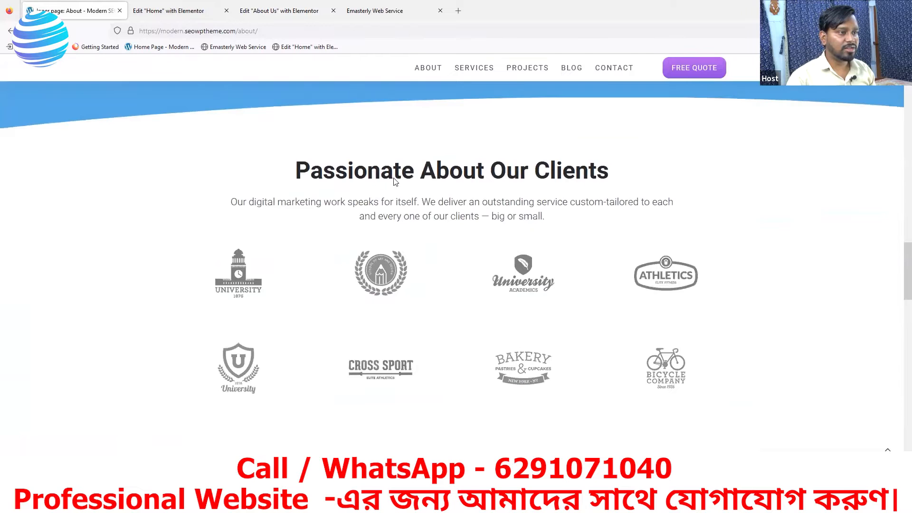
Step: Check the Home page's client logo row, service icon boxes and heading section for counterparts to the reference page's clients section
left_click(174, 11)
scroll(462, 205, "up", 4)
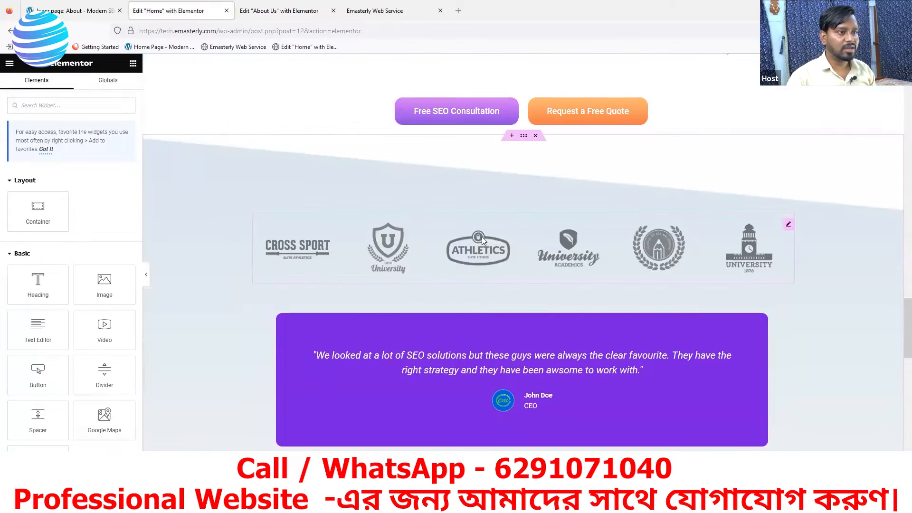
left_click(294, 12)
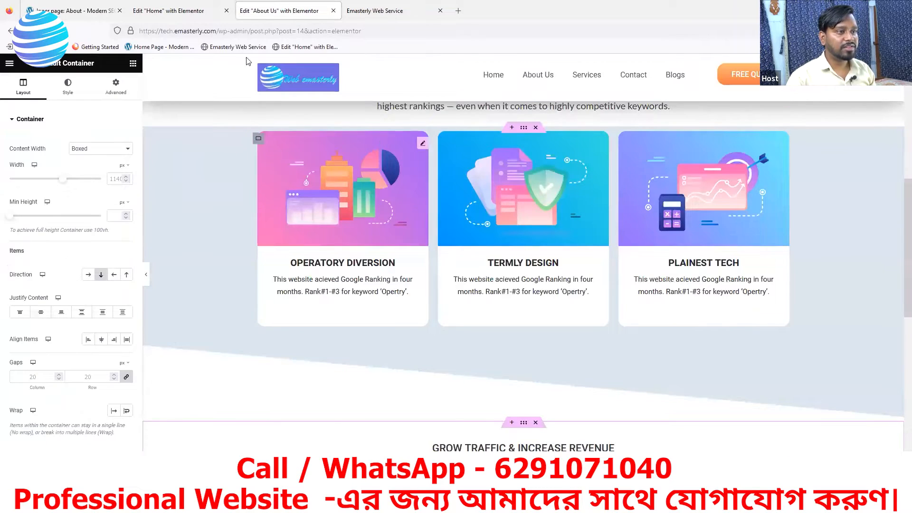
left_click(174, 11)
left_click(76, 11)
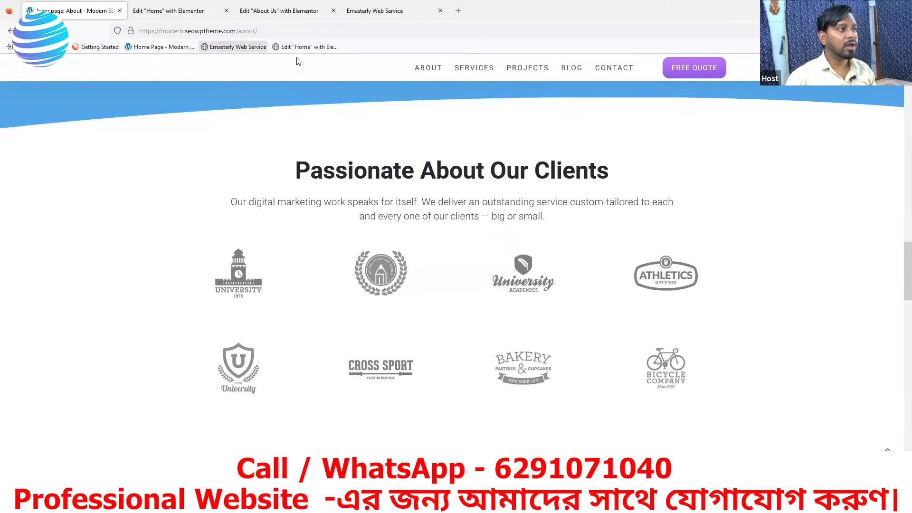
left_click(162, 14)
scroll(518, 190, "up", 8)
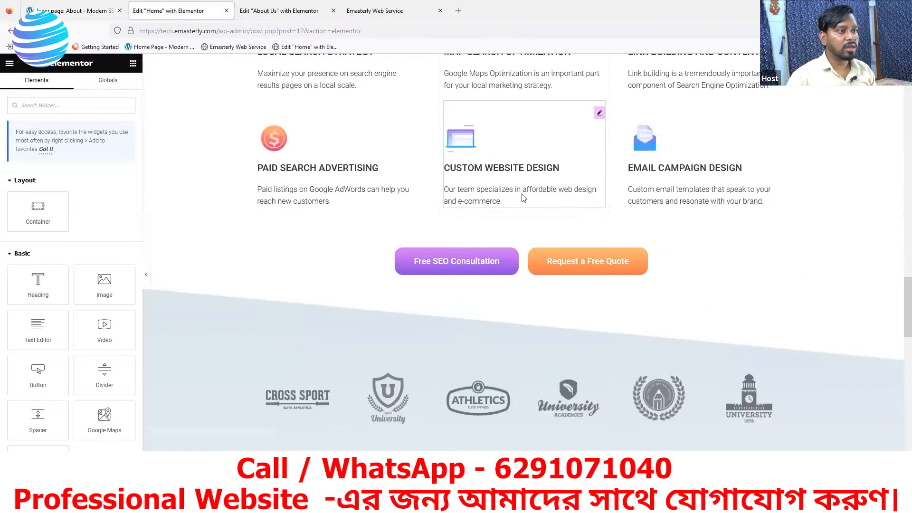
scroll(587, 254, "up", 2)
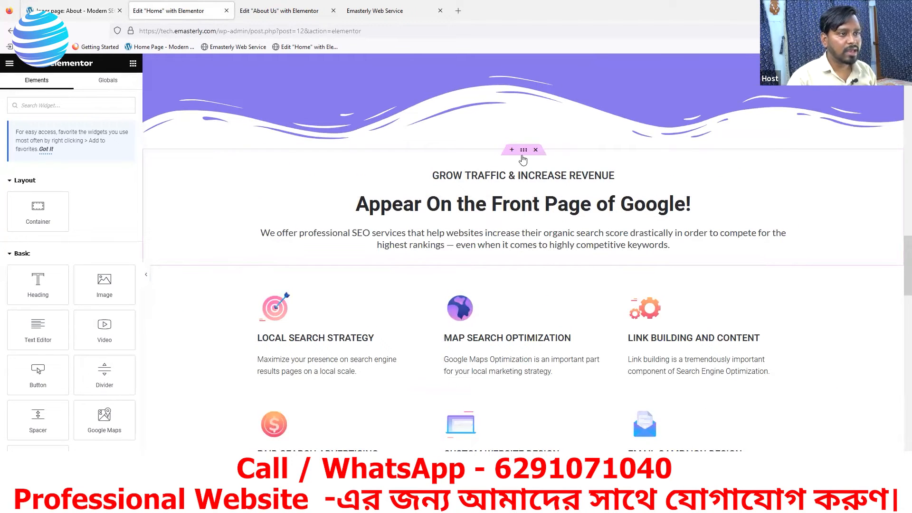
scroll(461, 279, "down", 1)
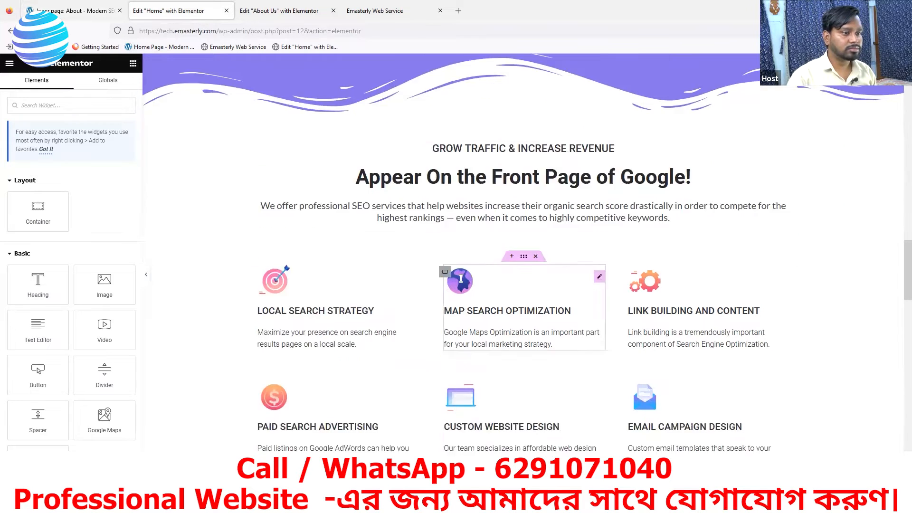
scroll(460, 279, "down", 5)
scroll(464, 279, "up", 5)
Step: Copy the heading container below the About Us hero and paste another copy at the page's end, just above the footer
key("ctrl+Tab")
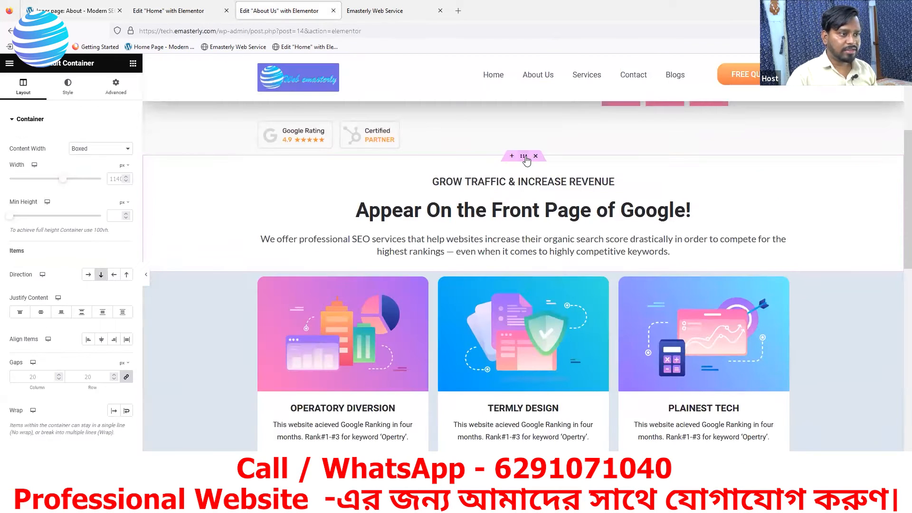
right_click(526, 160)
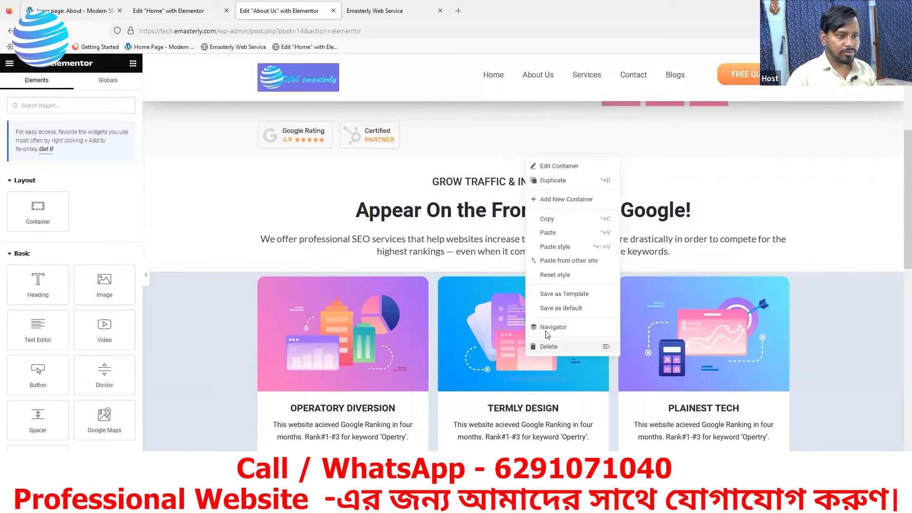
left_click(546, 219)
key("ctrl+v")
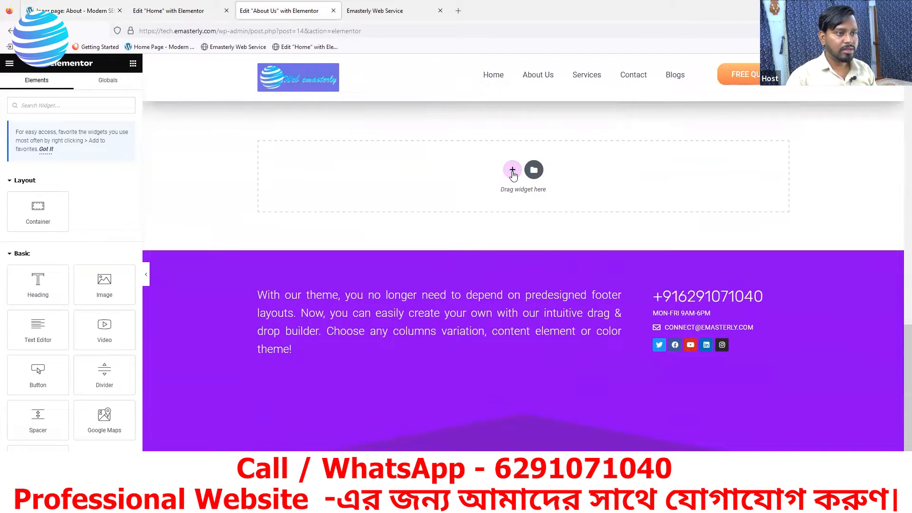
right_click(512, 174)
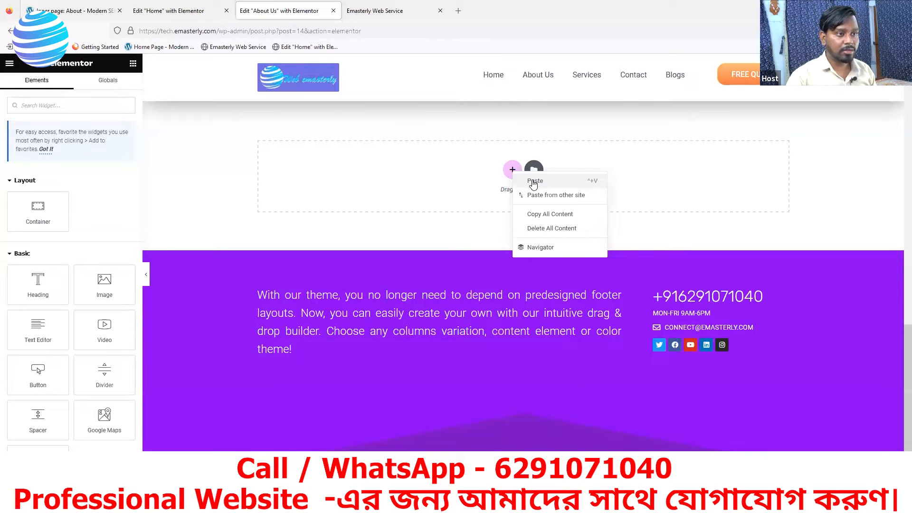
left_click(534, 181)
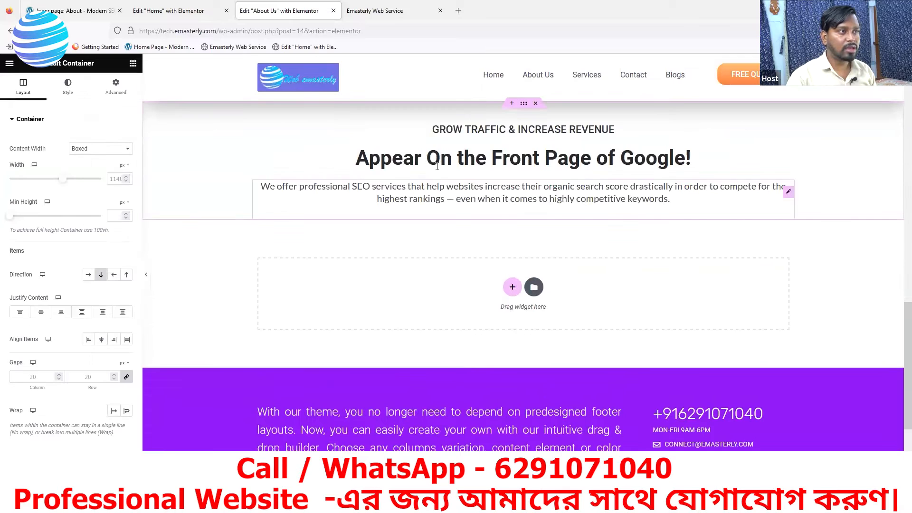
Step: Find the client logo image carousel on the Home page, compare it with the reference page's clients section, and copy it
left_click(176, 12)
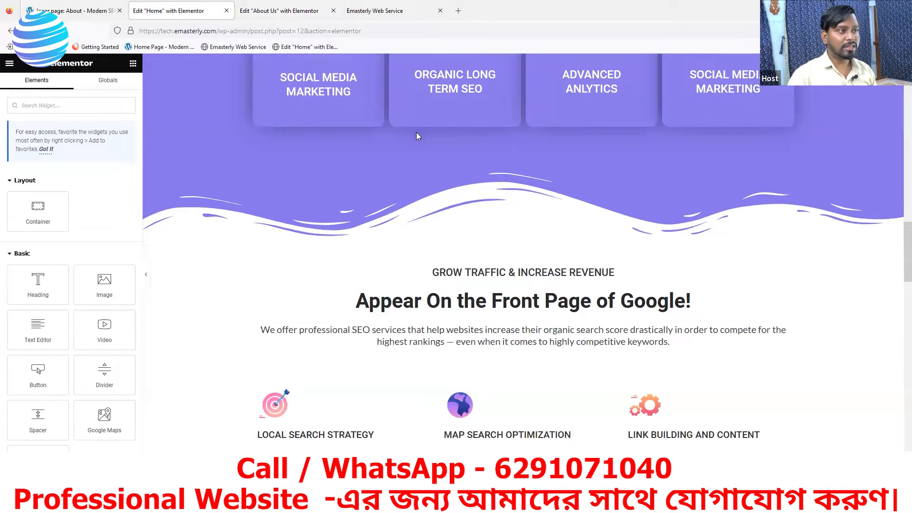
scroll(399, 141, "up", 1)
scroll(399, 138, "up", 3)
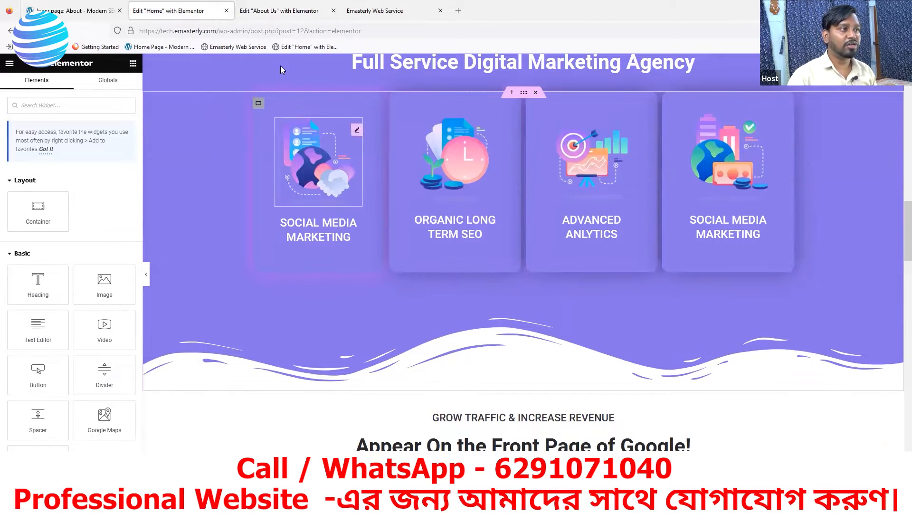
scroll(490, 225, "up", 5)
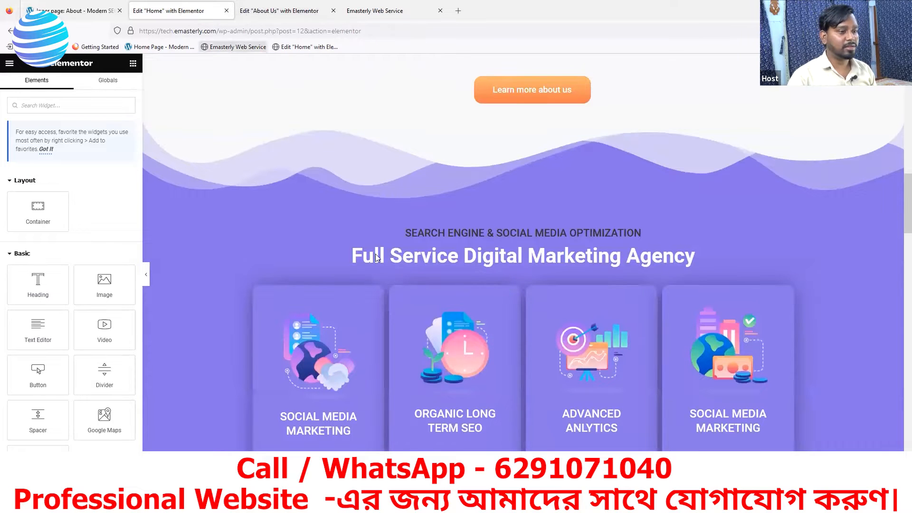
scroll(465, 307, "down", 7)
scroll(466, 305, "down", 7)
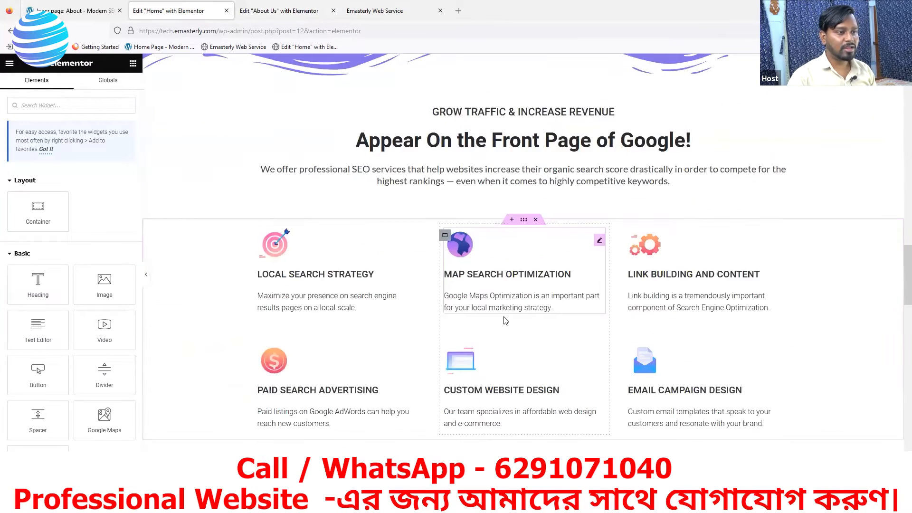
scroll(441, 306, "down", 1)
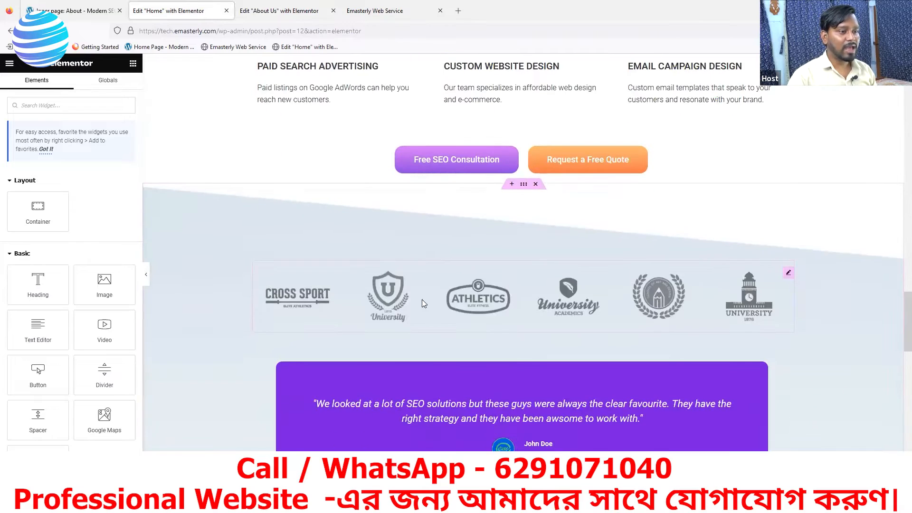
left_click(71, 11)
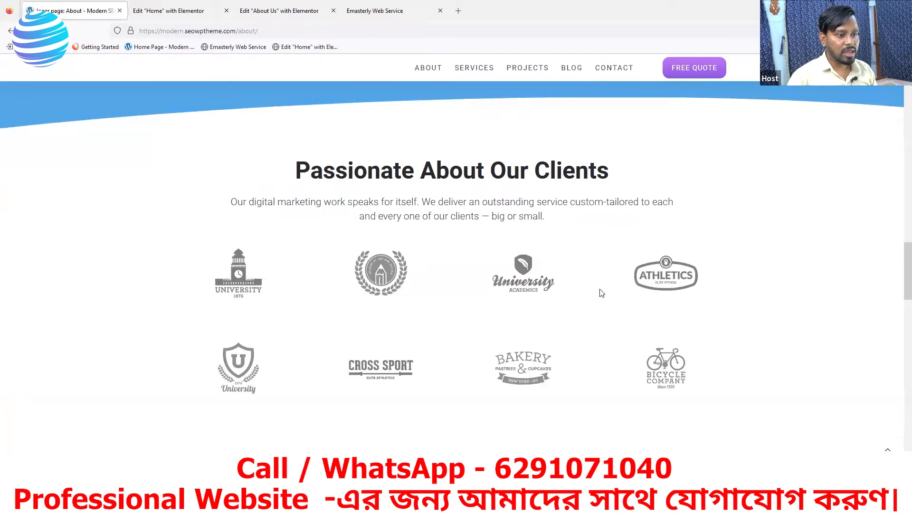
left_click(169, 12)
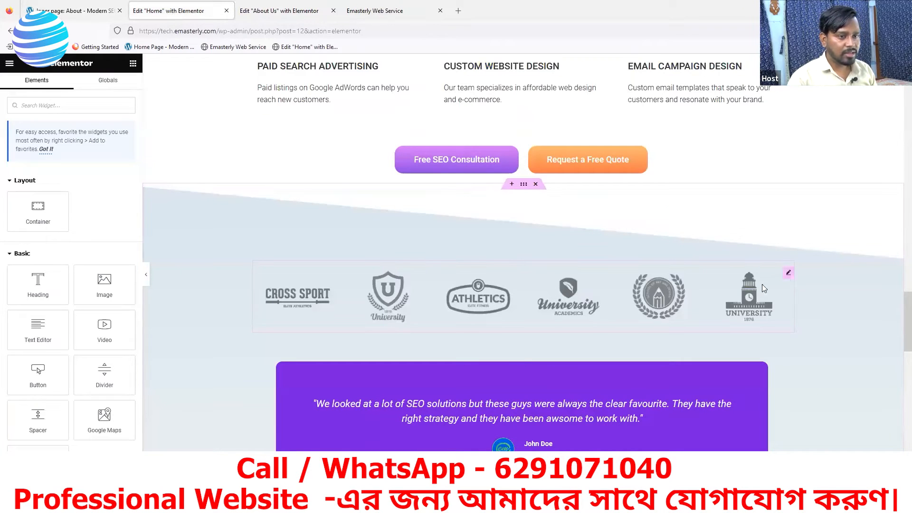
right_click(791, 276)
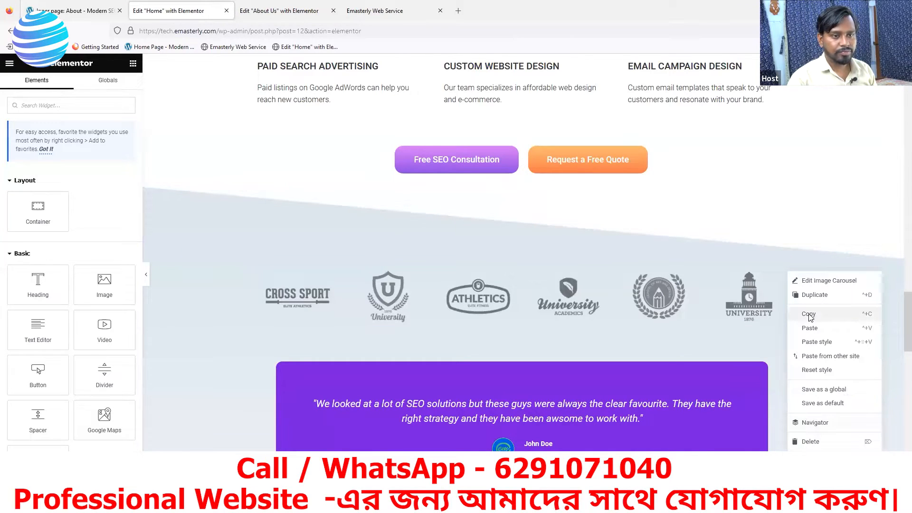
left_click(809, 315)
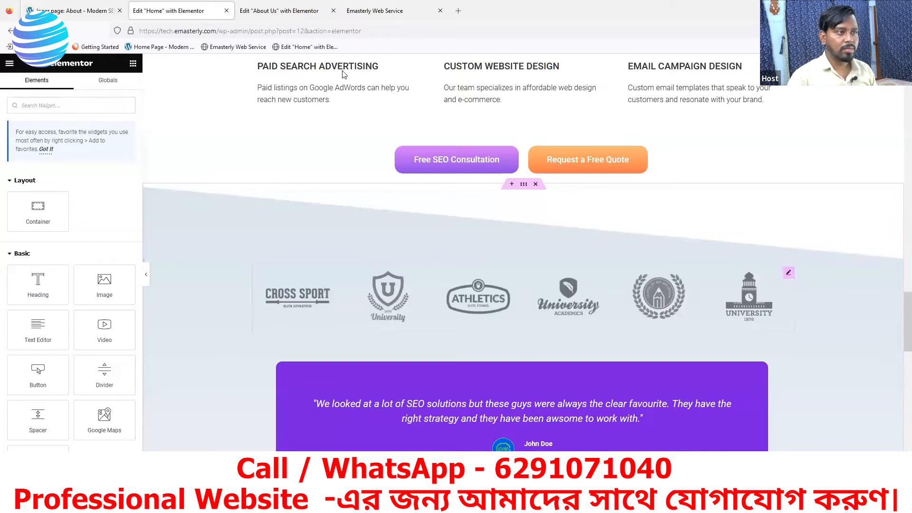
Step: Paste the logo carousel into the last heading container on the About Us page and duplicate it as a second row
left_click(288, 12)
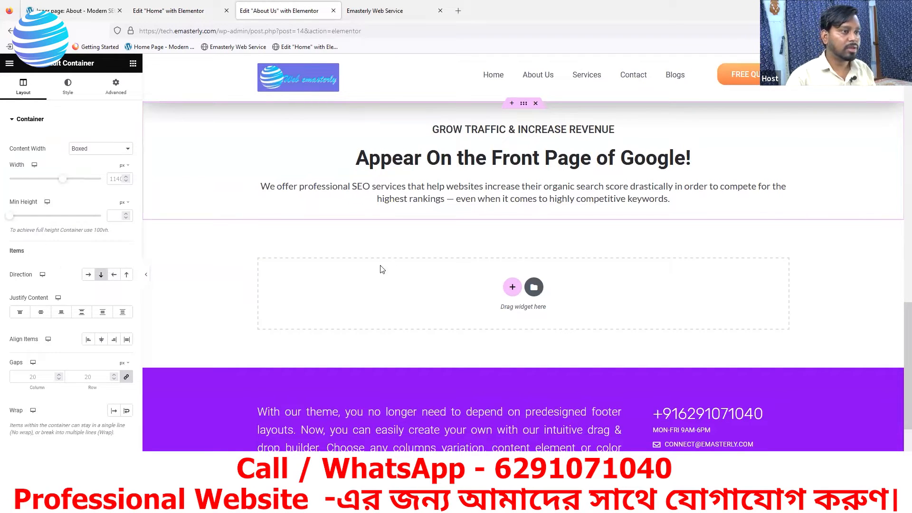
right_click(802, 217)
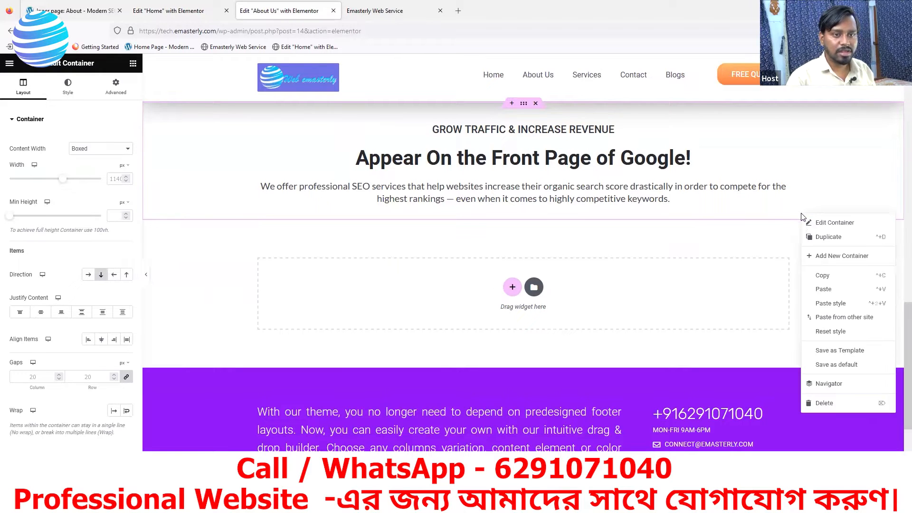
left_click(823, 289)
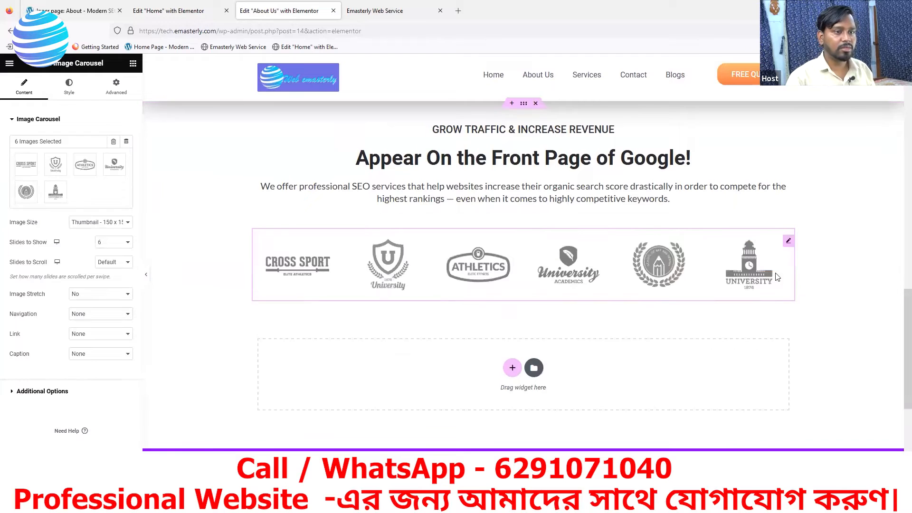
right_click(787, 246)
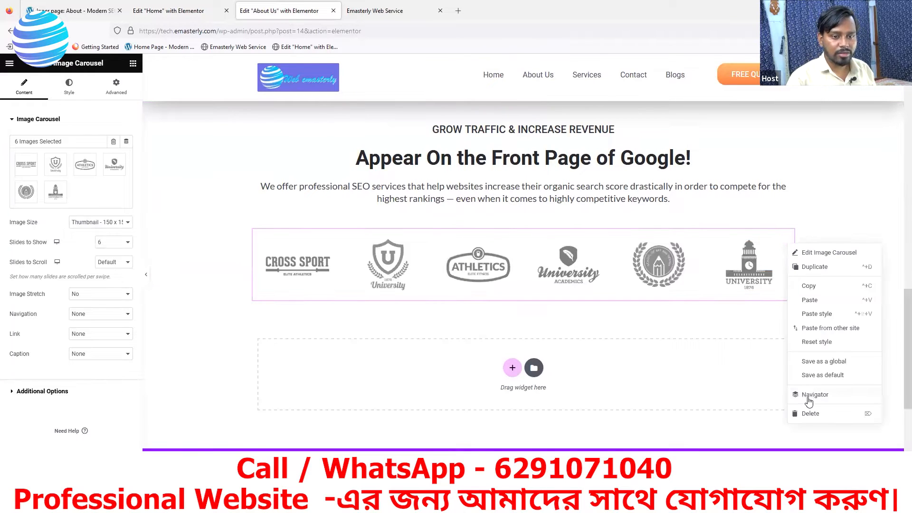
left_click(814, 266)
Step: Compare the About Us page's stacked headings and client logos with the reference page's "Passionate About Our Clients" section
left_click(71, 11)
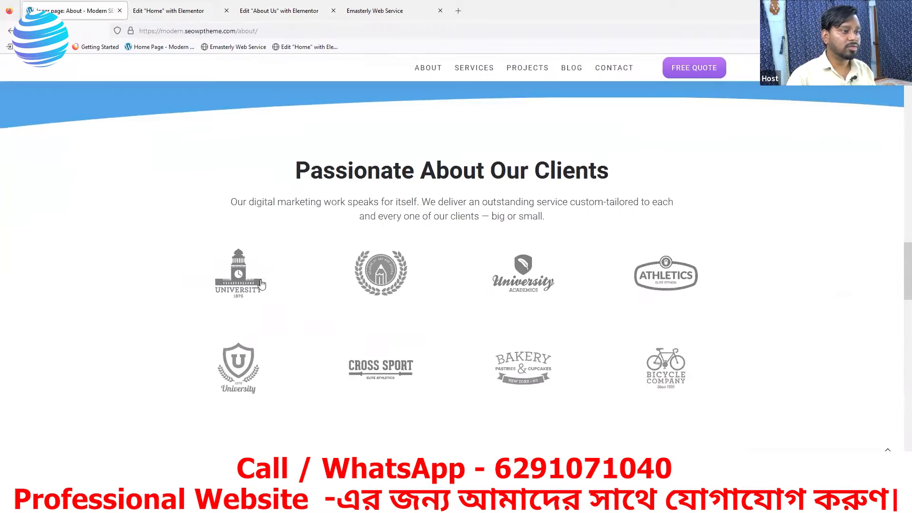
left_click(187, 10)
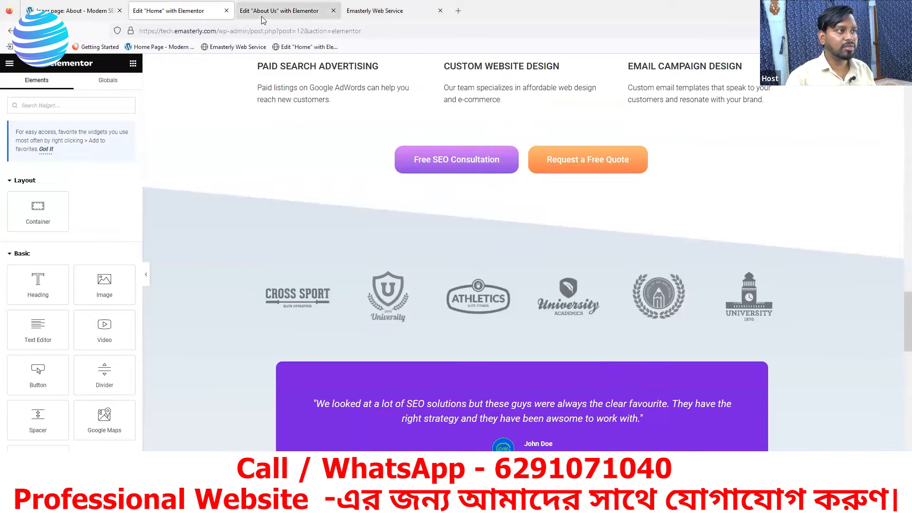
left_click(289, 11)
scroll(498, 267, "up", 3)
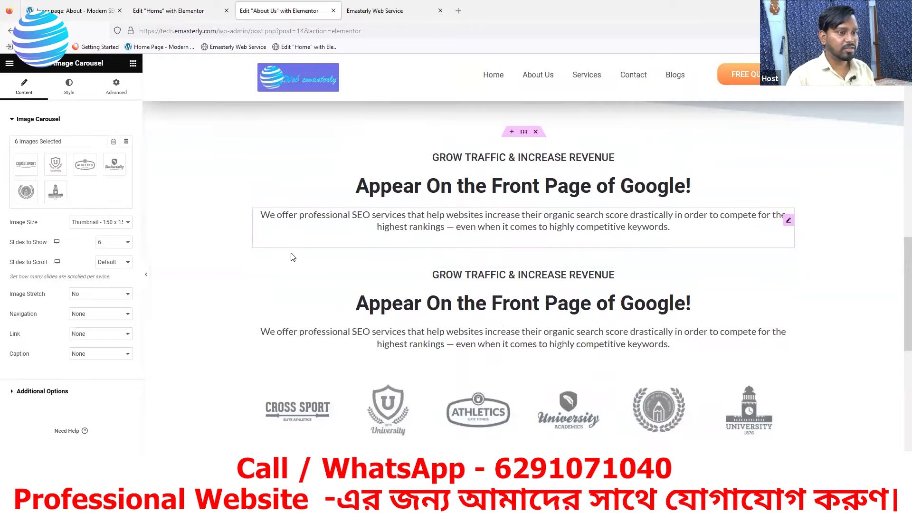
scroll(334, 252, "down", 2)
scroll(466, 209, "up", 2)
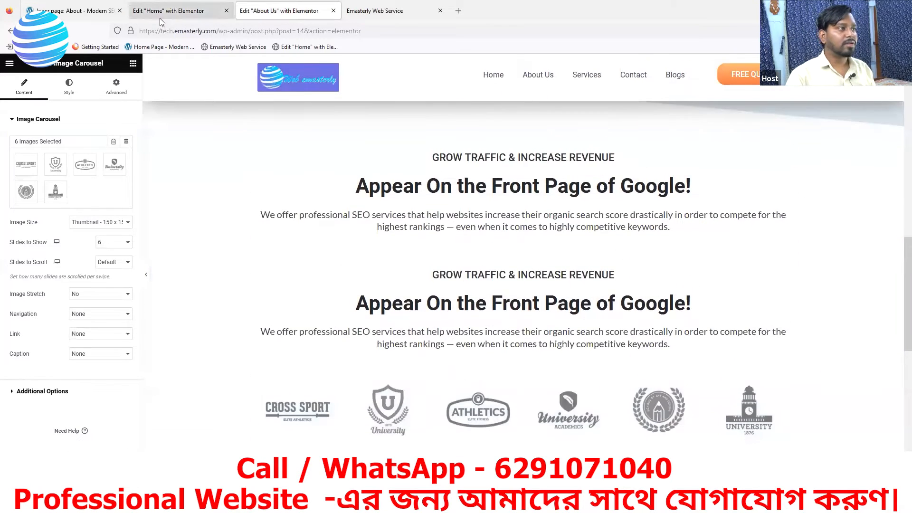
Step: Examine the reference page's Milestones section, including its heading, year labels and connected timeline boxes with icons
left_click(74, 11)
scroll(456, 285, "down", 5)
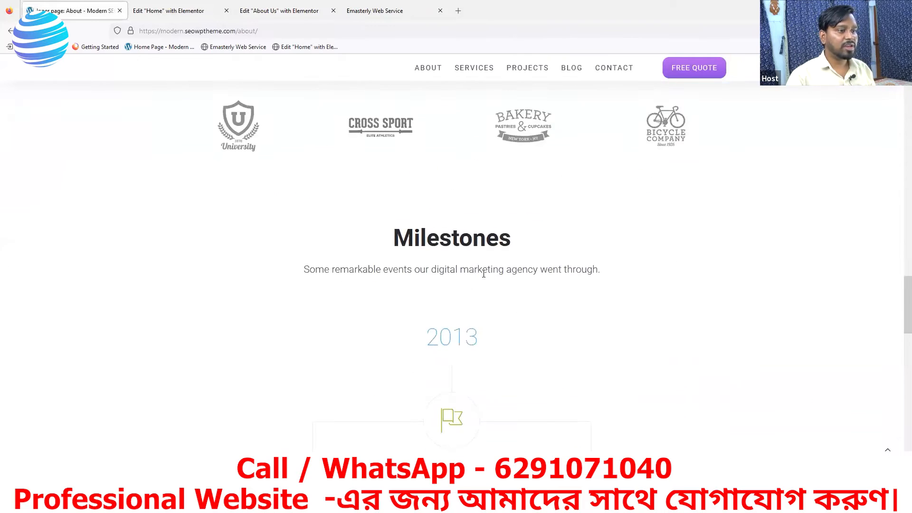
scroll(484, 274, "down", 4)
scroll(413, 204, "up", 3)
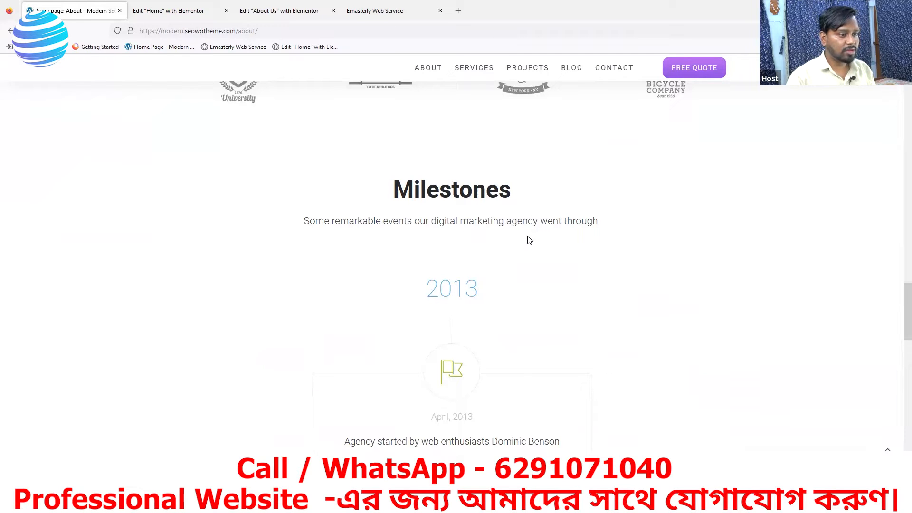
scroll(486, 320, "down", 5)
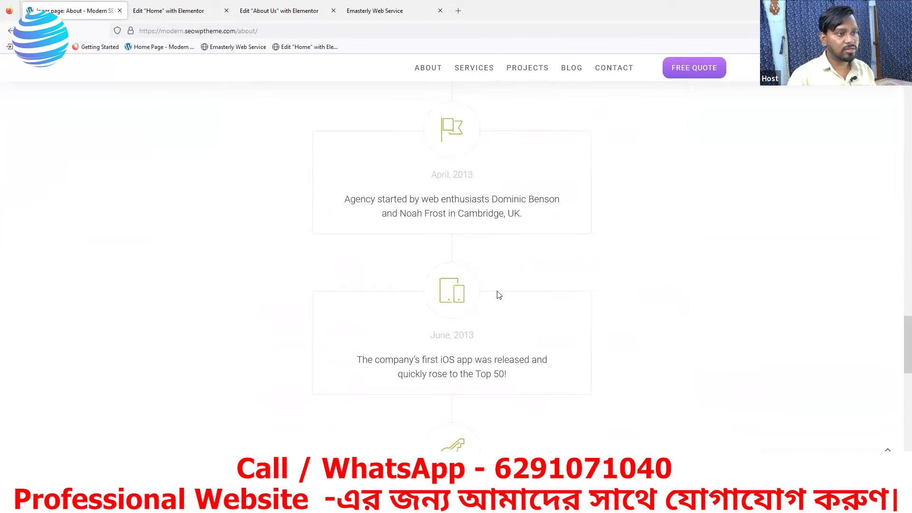
scroll(498, 294, "down", 8)
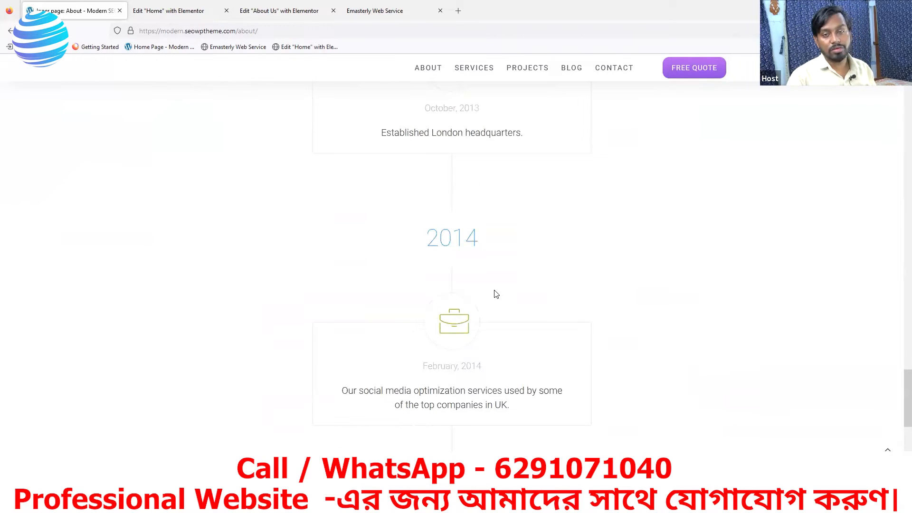
scroll(466, 366, "down", 2)
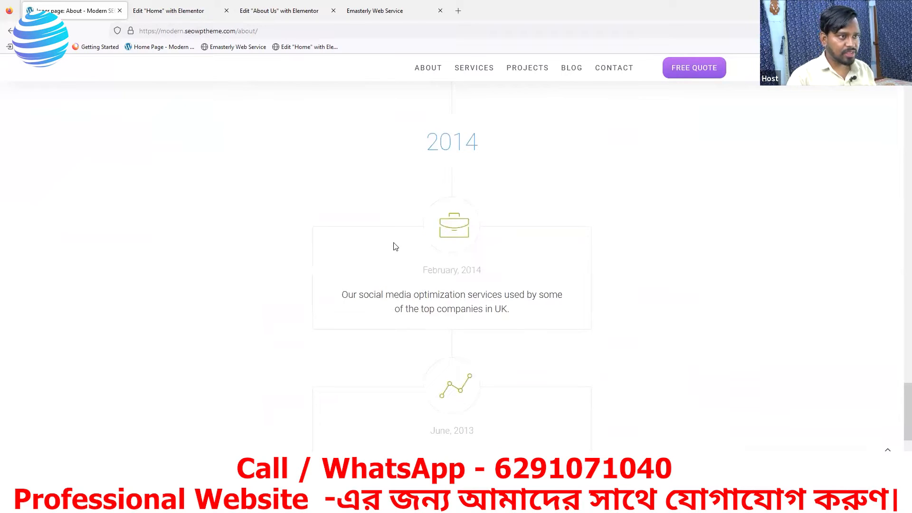
scroll(458, 253, "up", 13)
scroll(458, 253, "up", 1)
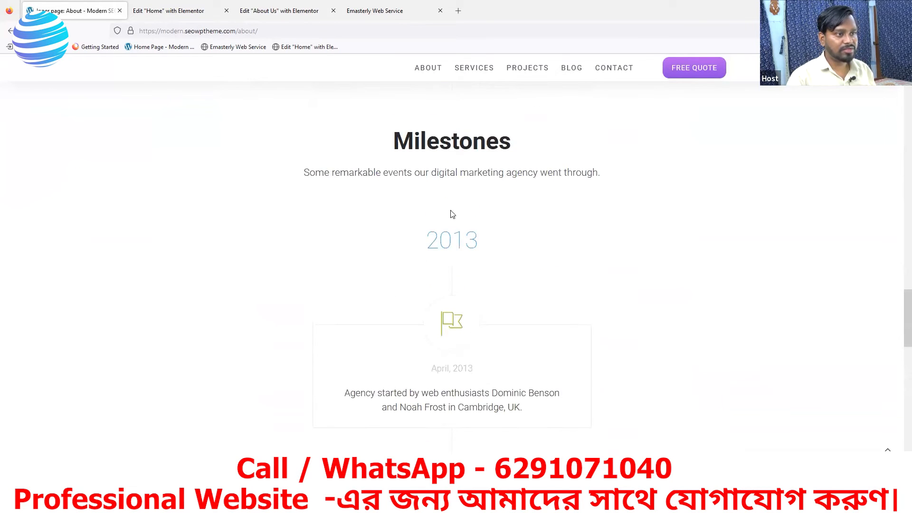
scroll(478, 333, "down", 5)
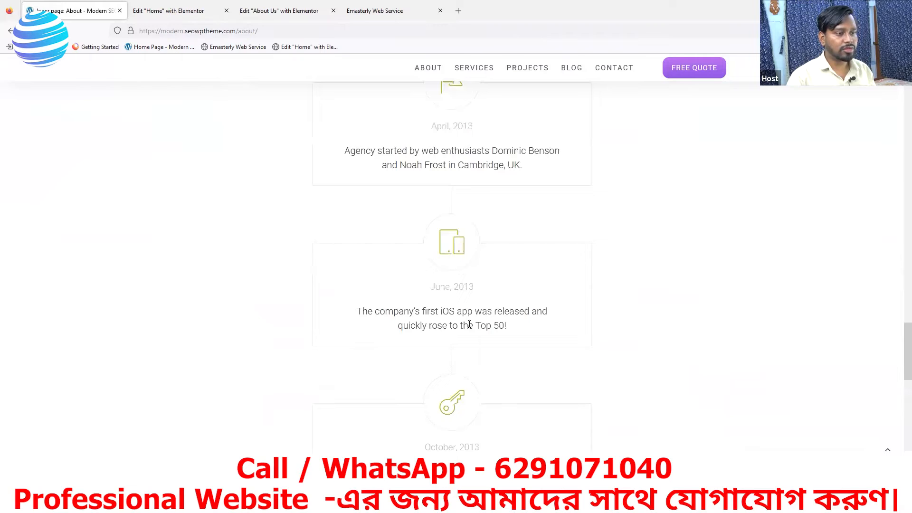
scroll(470, 324, "down", 3)
scroll(475, 337, "down", 2)
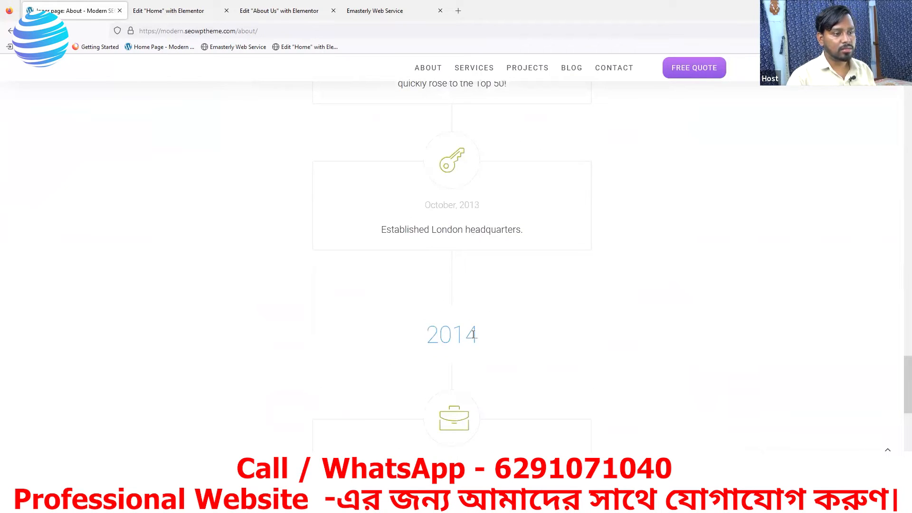
scroll(474, 334, "down", 6)
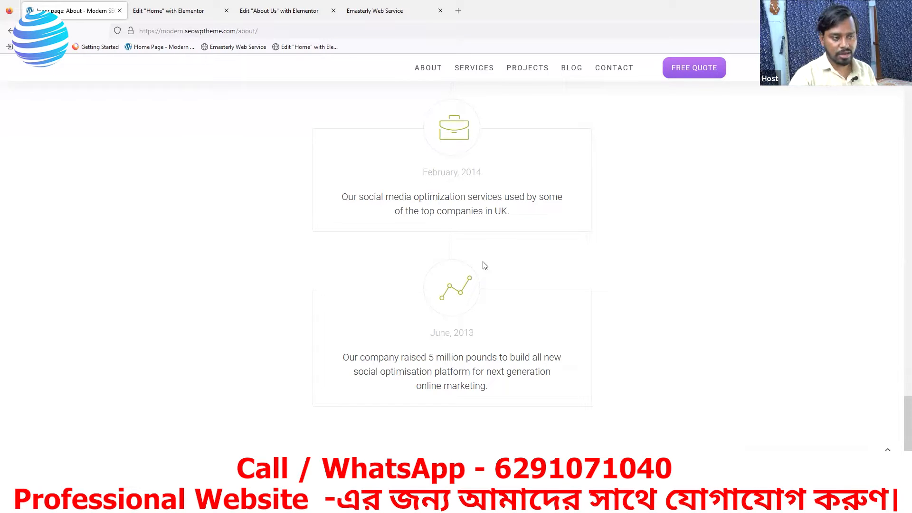
scroll(413, 254, "up", 4)
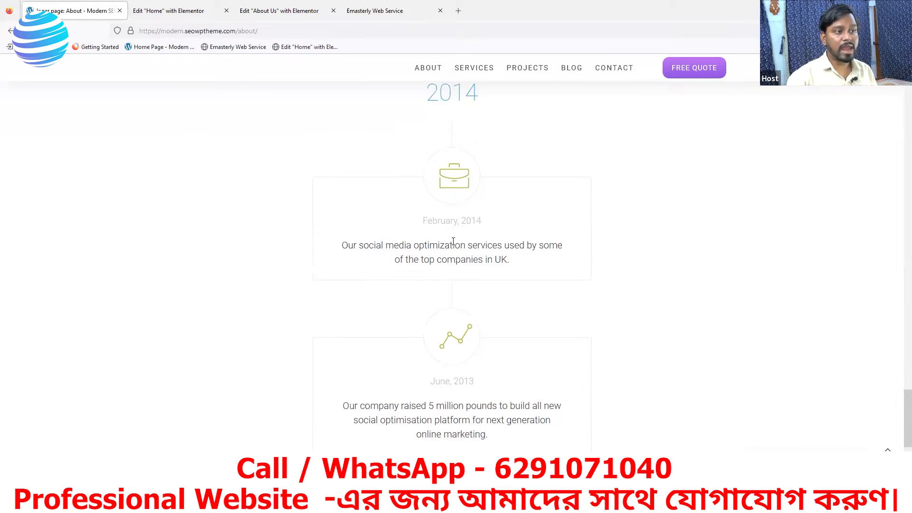
scroll(417, 262, "up", 2)
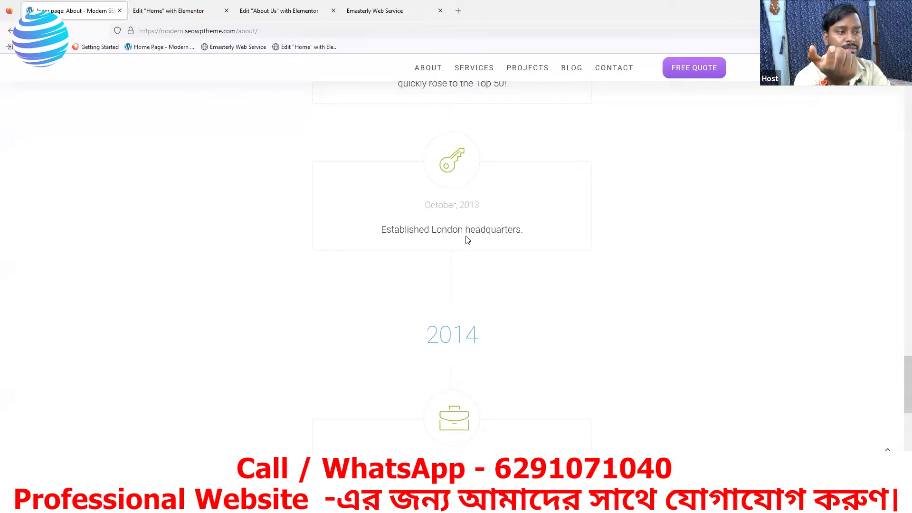
scroll(466, 240, "up", 9)
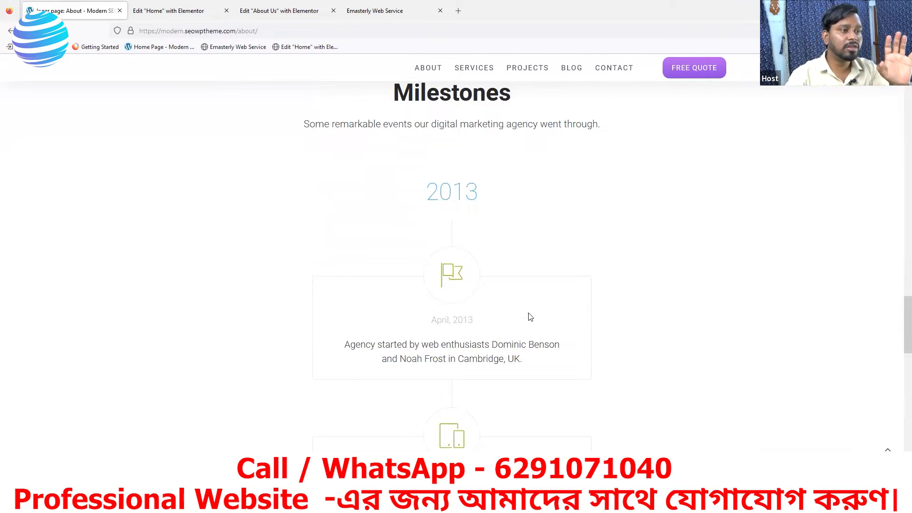
scroll(470, 271, "down", 2)
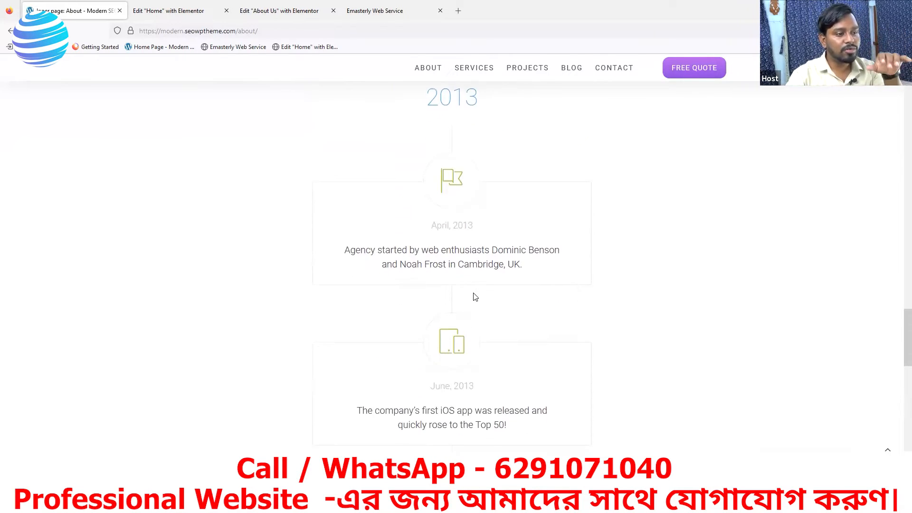
scroll(484, 351, "up", 3)
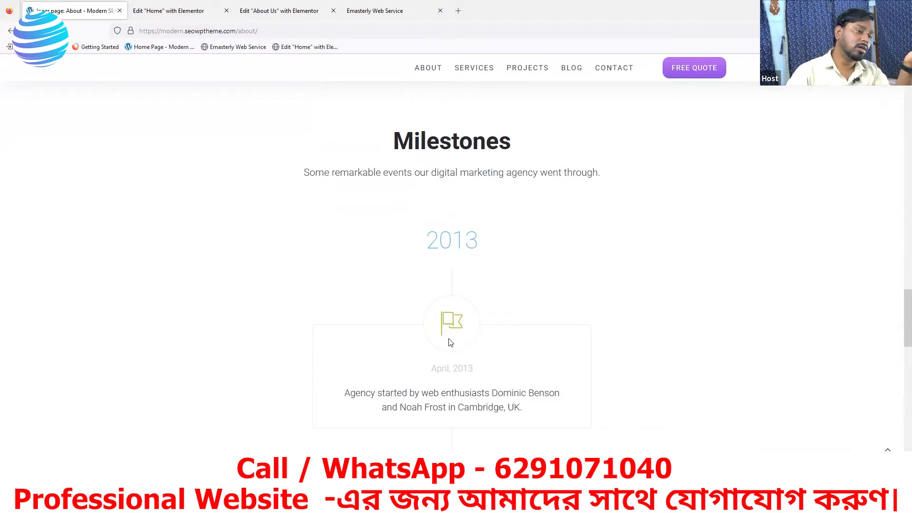
Step: Review the reference page's client logo grid and how it leads into the Milestones heading
scroll(484, 311, "up", 3)
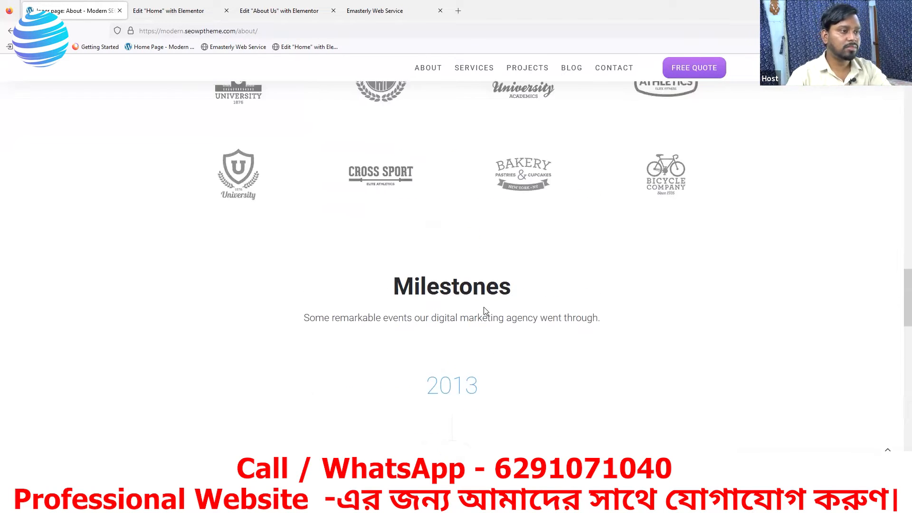
scroll(478, 304, "up", 2)
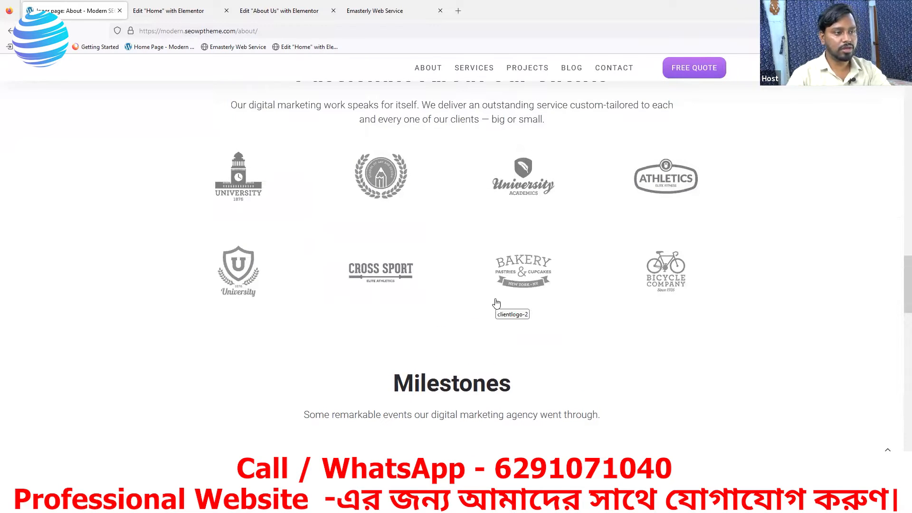
scroll(497, 303, "up", 1)
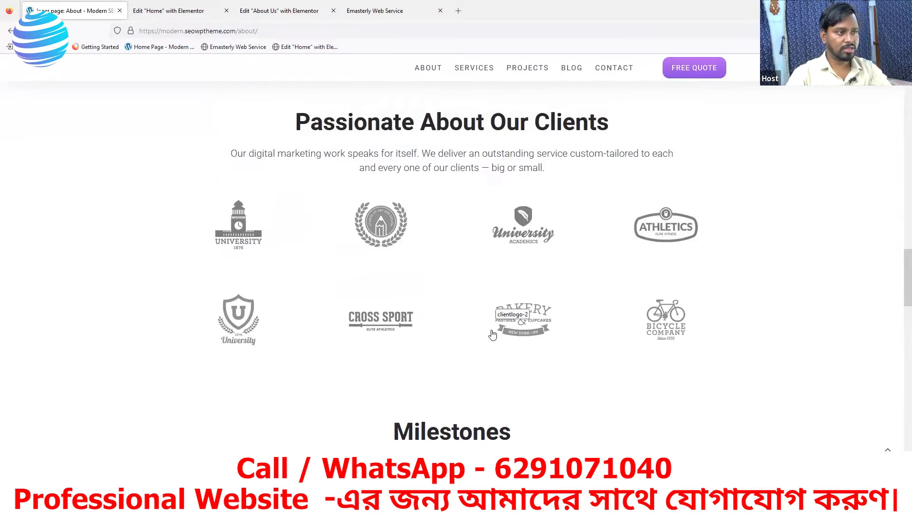
scroll(434, 362, "down", 4)
scroll(536, 285, "up", 4)
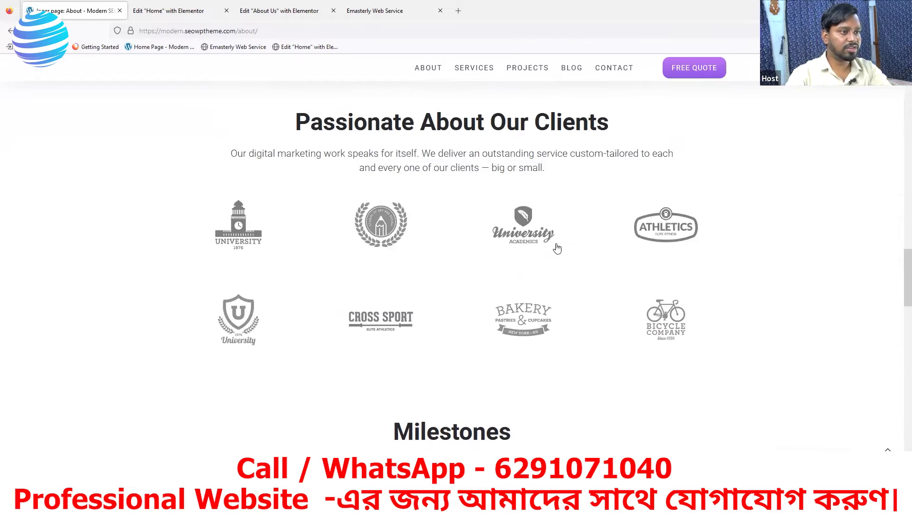
Step: Close the Home page's Elementor editor and return to the About Us page editor
scroll(515, 195, "up", 4)
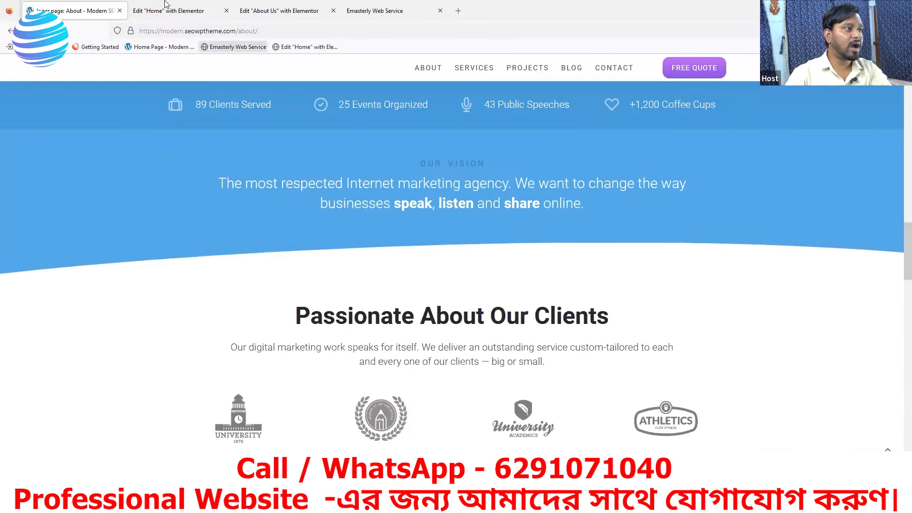
left_click(177, 13)
scroll(372, 259, "up", 10)
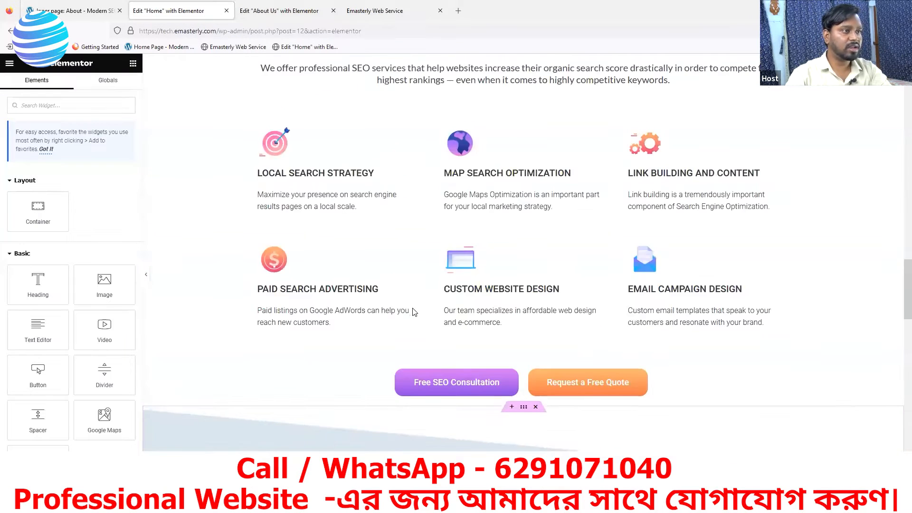
scroll(408, 289, "up", 15)
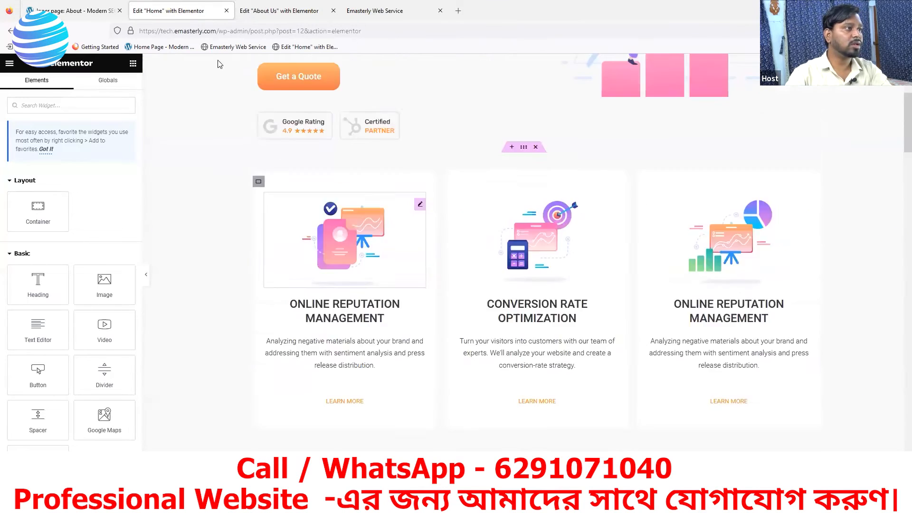
left_click(279, 12)
left_click(185, 13)
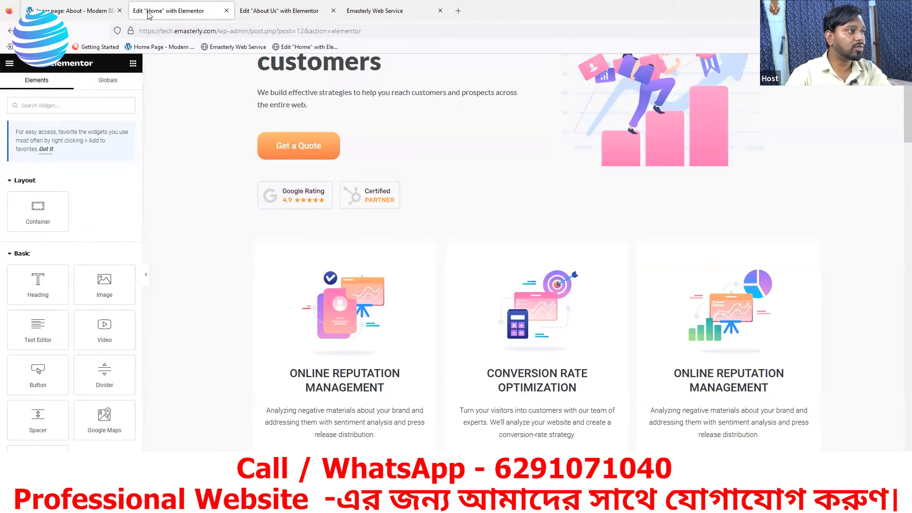
left_click(298, 12)
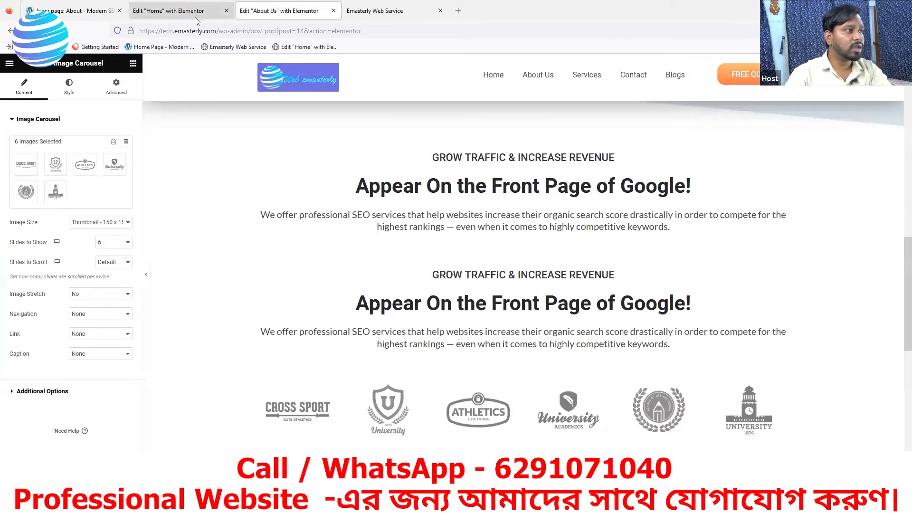
left_click(227, 11)
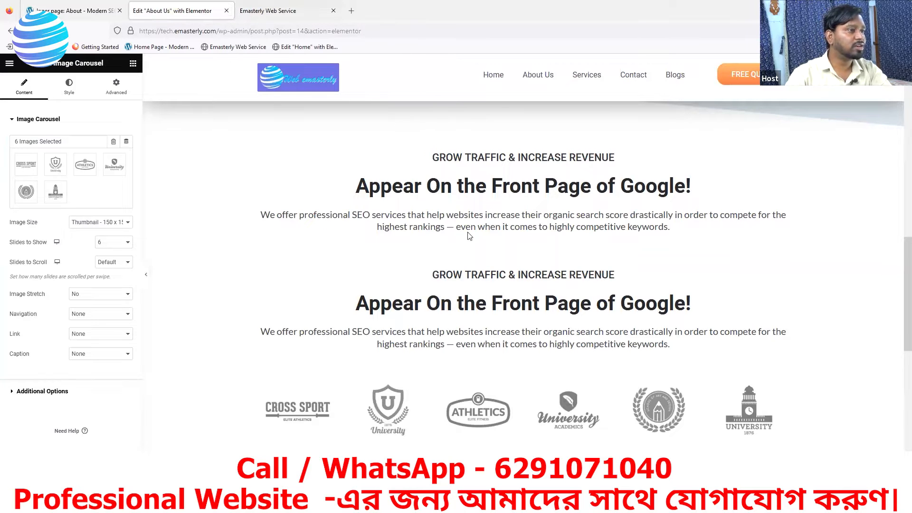
Step: Sample the purple hero background colour from the reference About page with the browser inspector's eyedropper
scroll(547, 373, "up", 3)
scroll(545, 373, "up", 10)
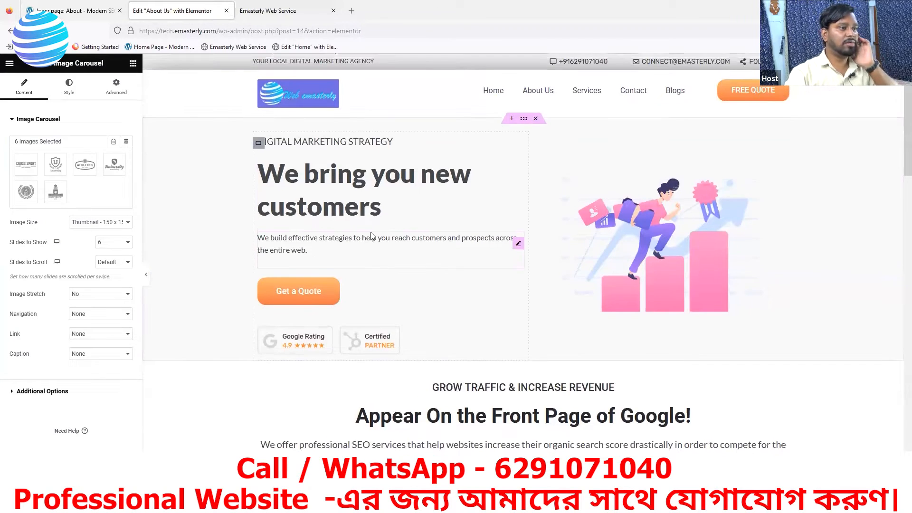
left_click(29, 12)
scroll(495, 236, "down", 5)
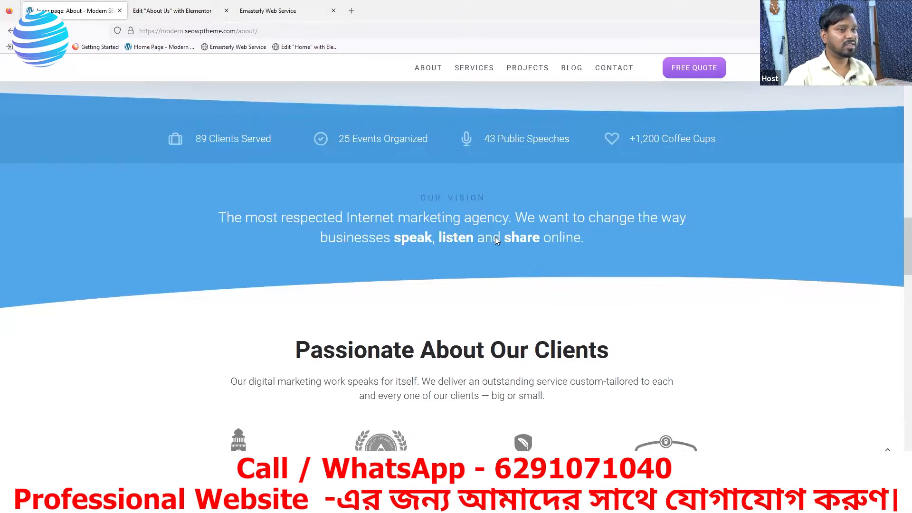
scroll(495, 236, "up", 12)
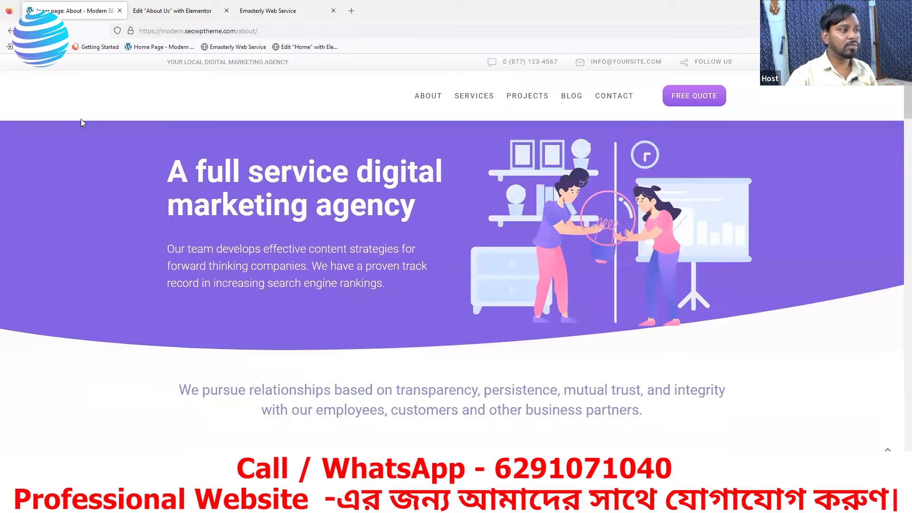
right_click(89, 142)
left_click(120, 269)
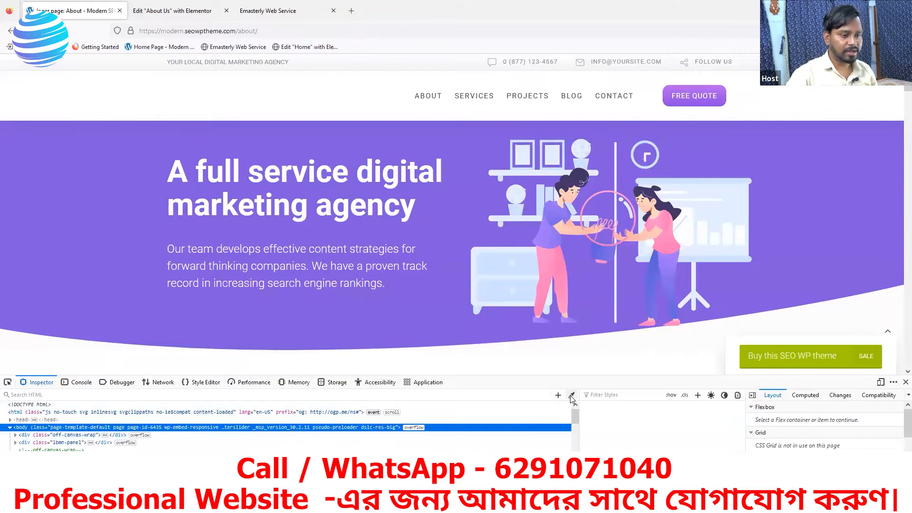
left_click(571, 395)
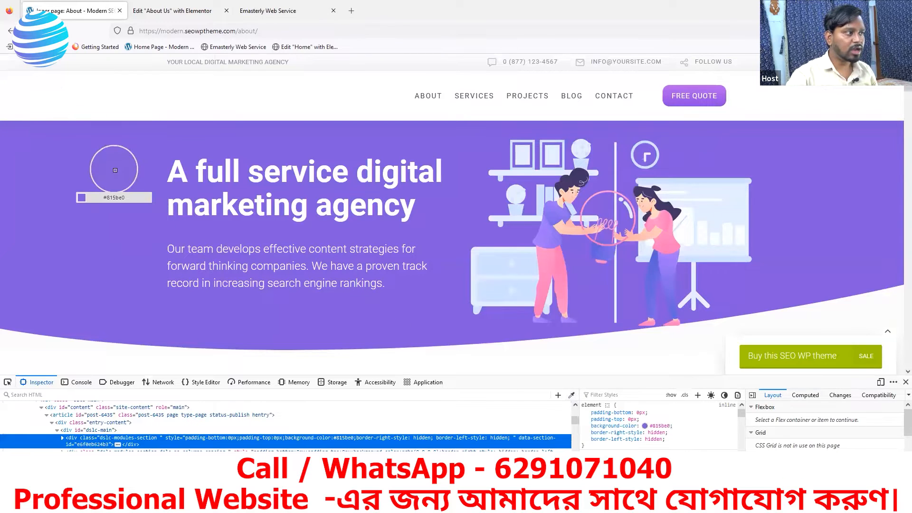
Step: Set the About Us hero container's background colour to #815be0 and update the page
left_click(196, 11)
mouse_move(526, 123)
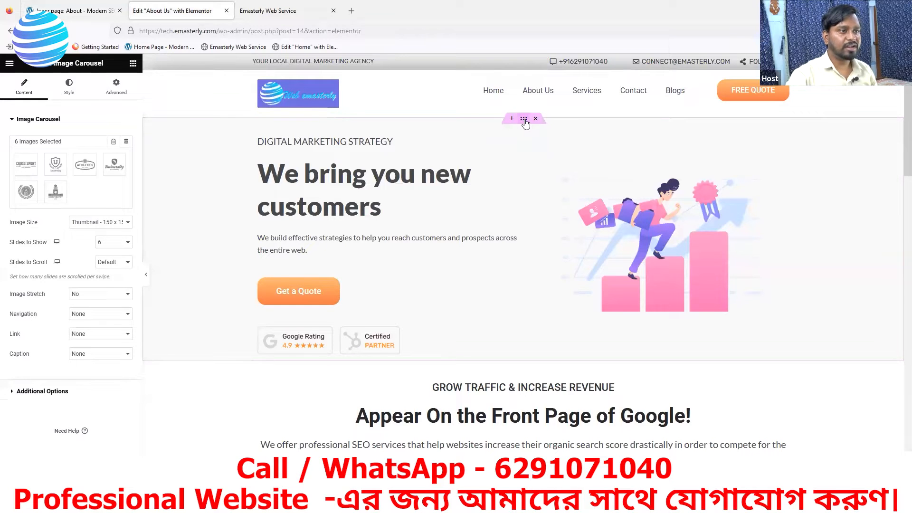
left_click(524, 119)
right_click(525, 121)
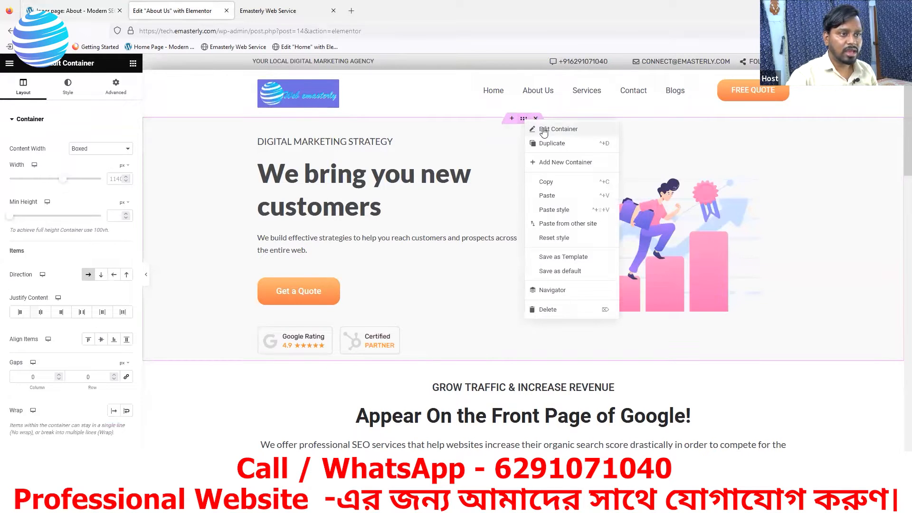
left_click(534, 126)
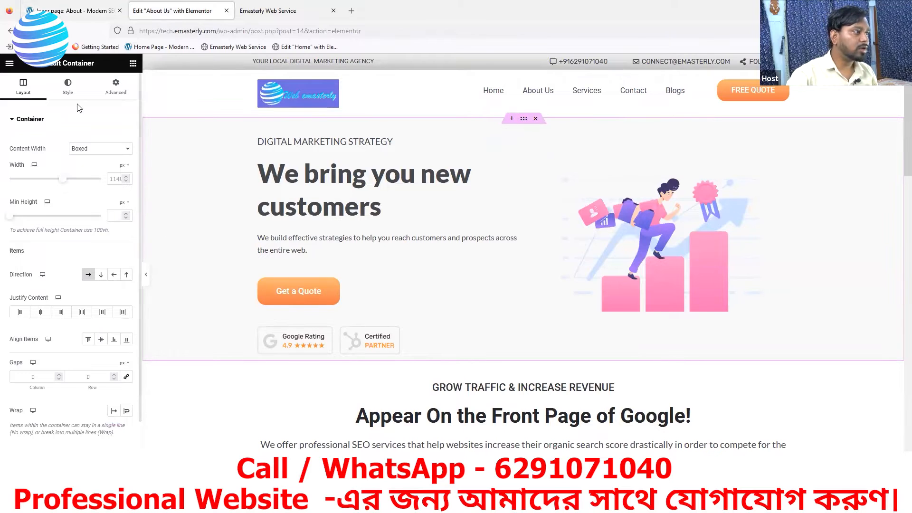
left_click(67, 97)
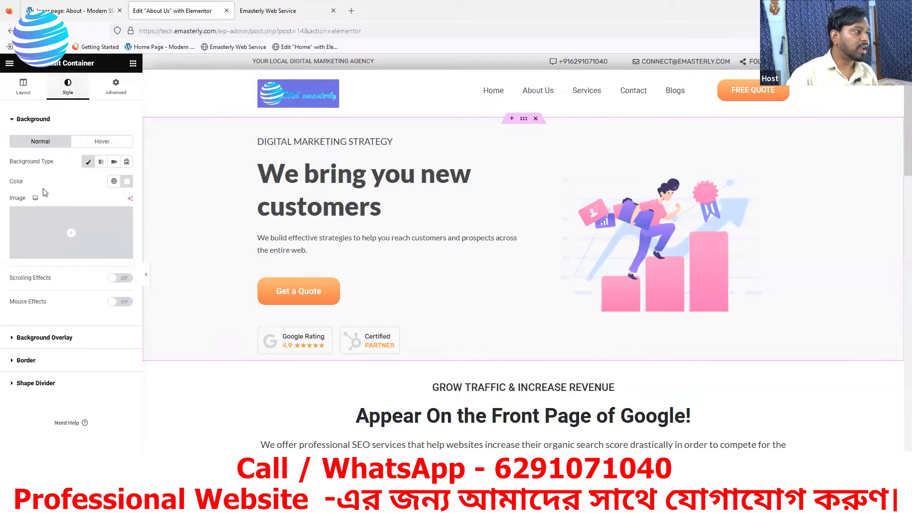
left_click_drag(8, 164, 47, 164)
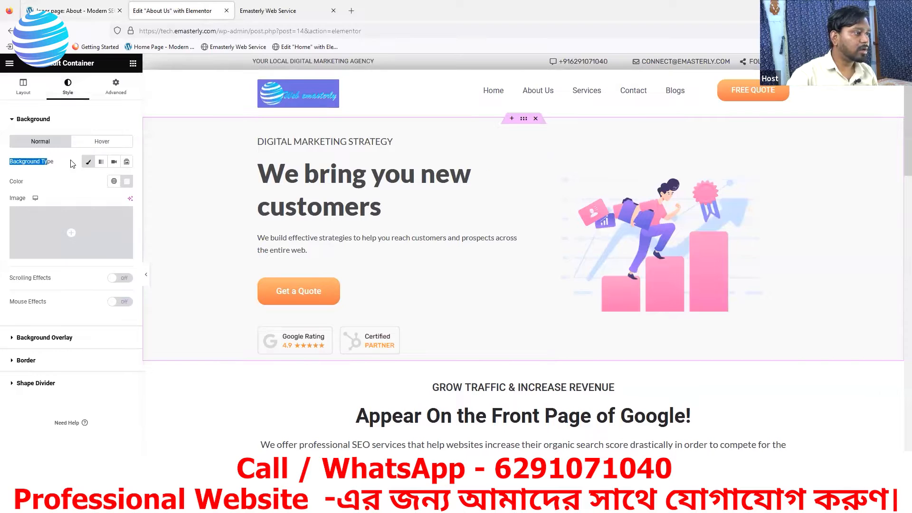
left_click(127, 182)
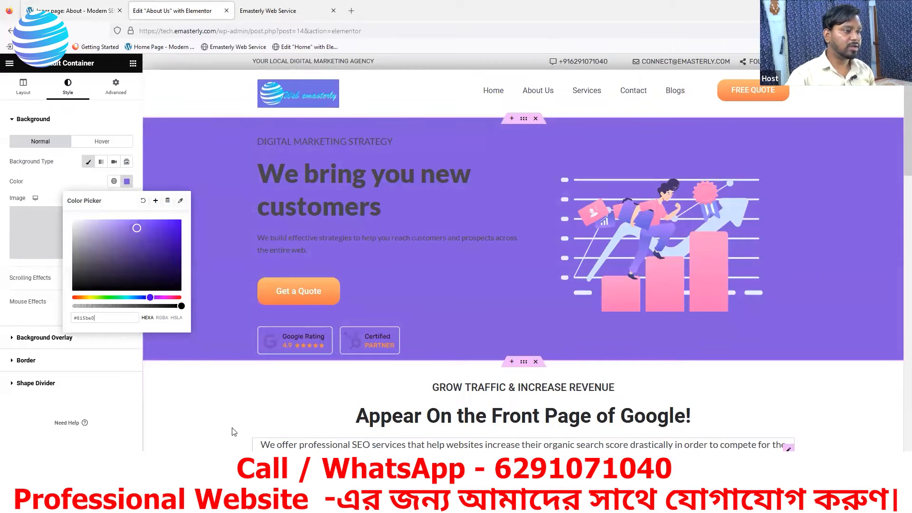
left_click(103, 483)
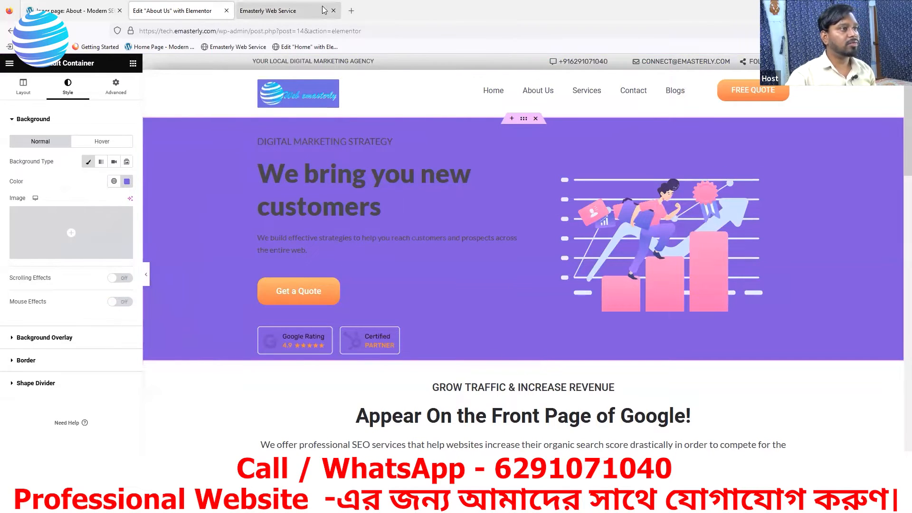
Step: Review the live About Us page down to the client logos and compare its hero with the reference page
left_click(291, 13)
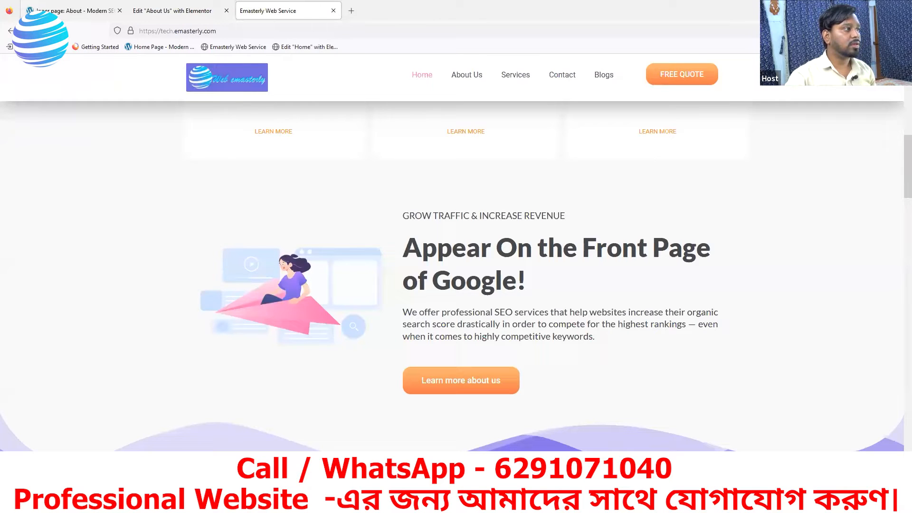
left_click(468, 76)
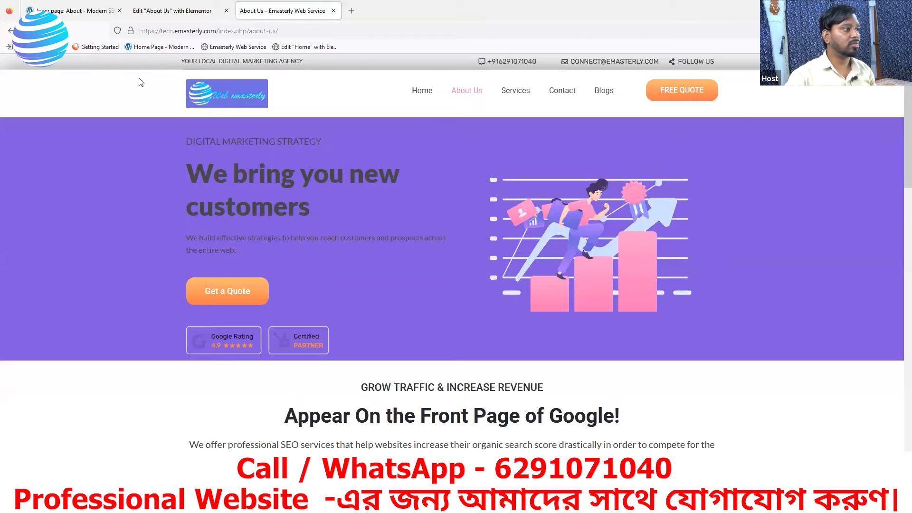
scroll(455, 286, "down", 15)
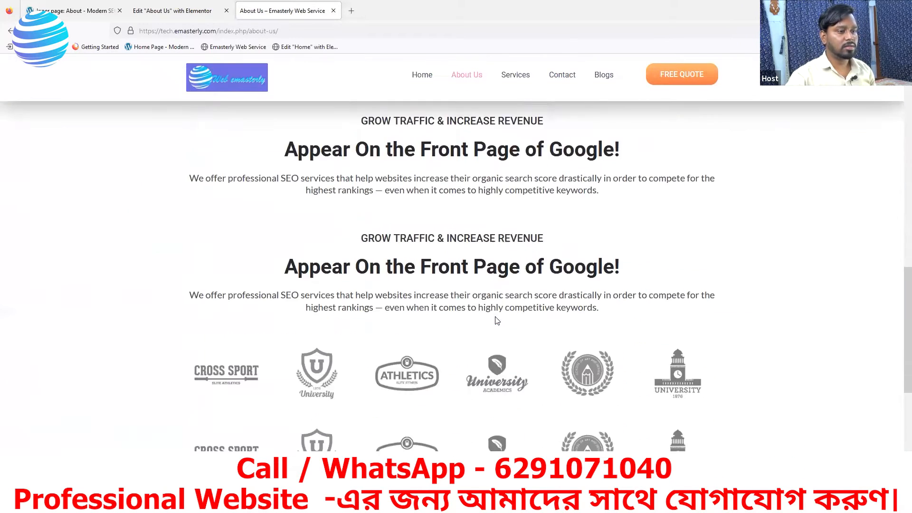
scroll(495, 316, "up", 10)
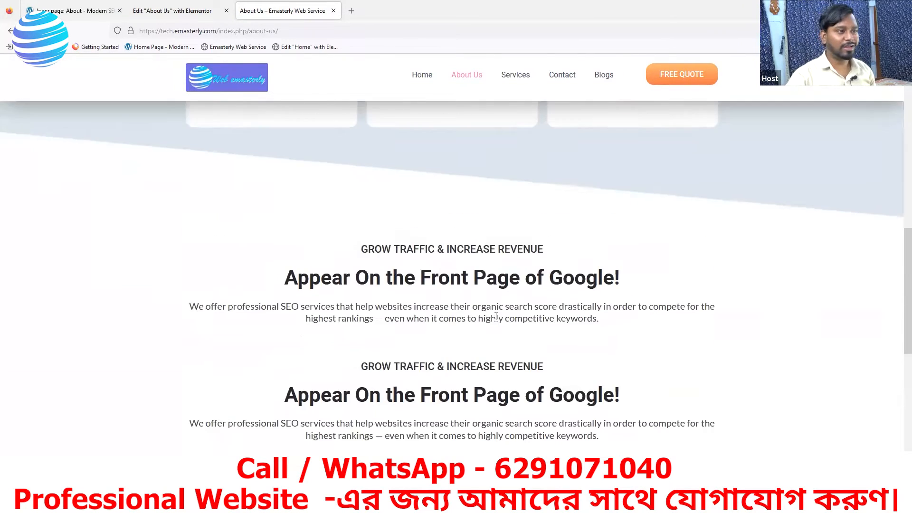
scroll(497, 319, "up", 7)
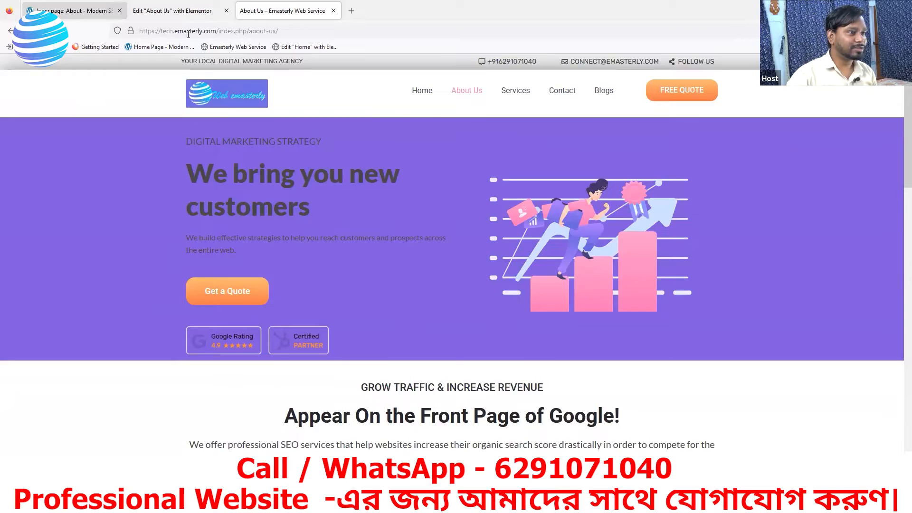
left_click(100, 12)
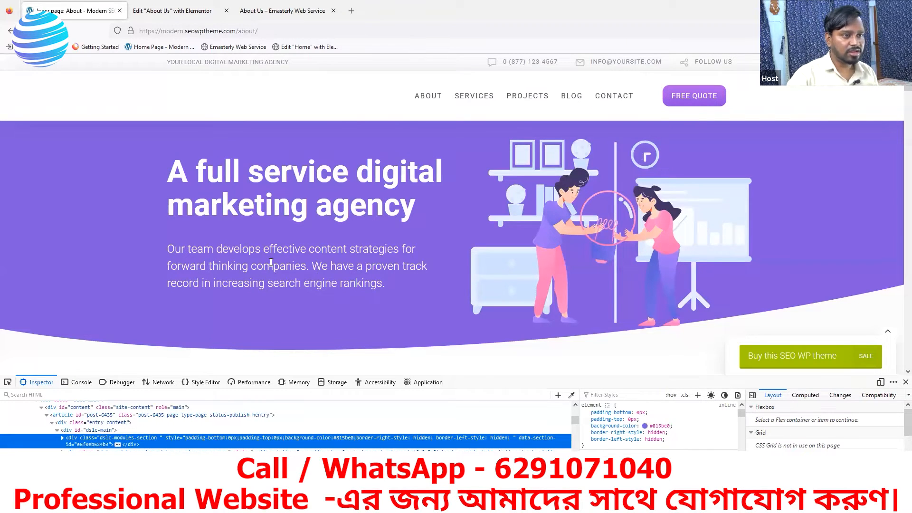
Step: Delete the "Get a Quote" button and the rating badges image from the About Us hero
left_click(171, 11)
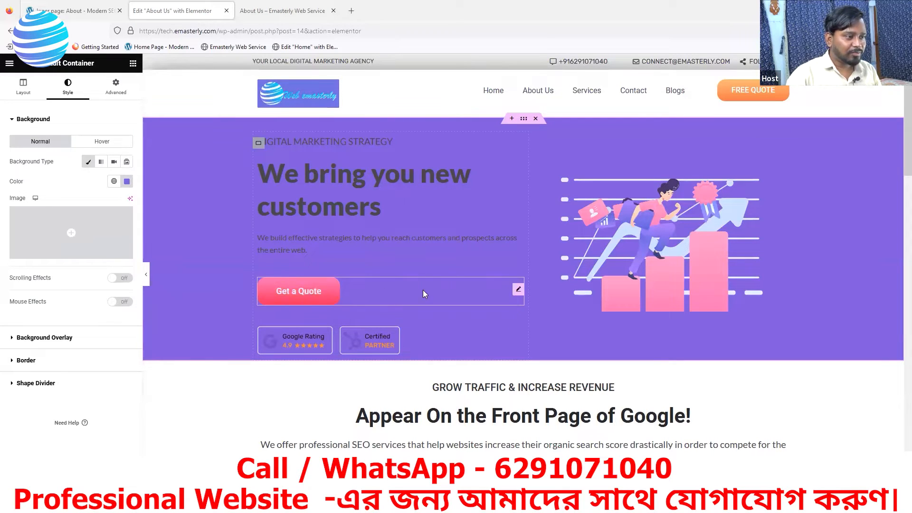
right_click(517, 292)
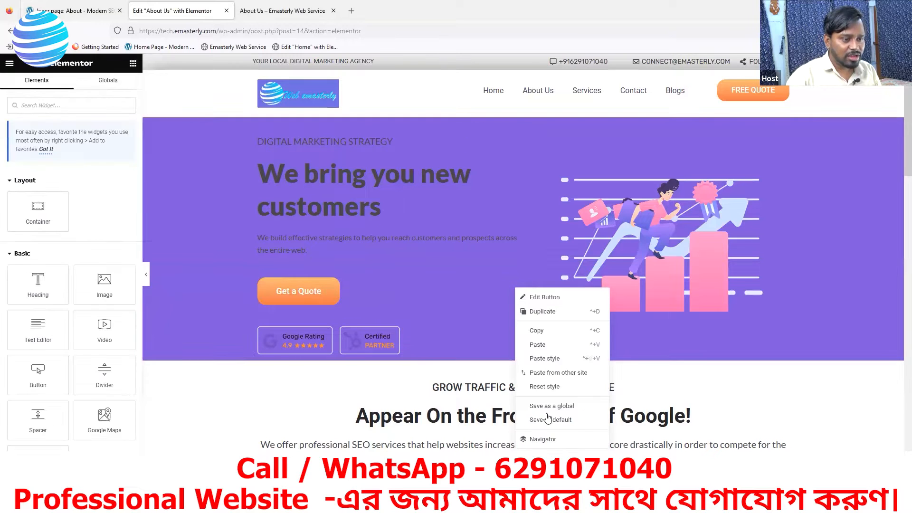
key("Delete")
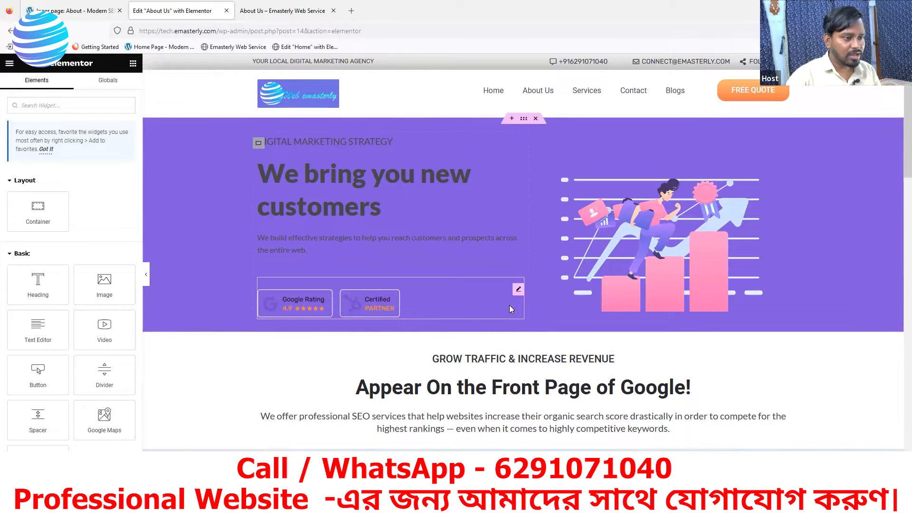
right_click(518, 292)
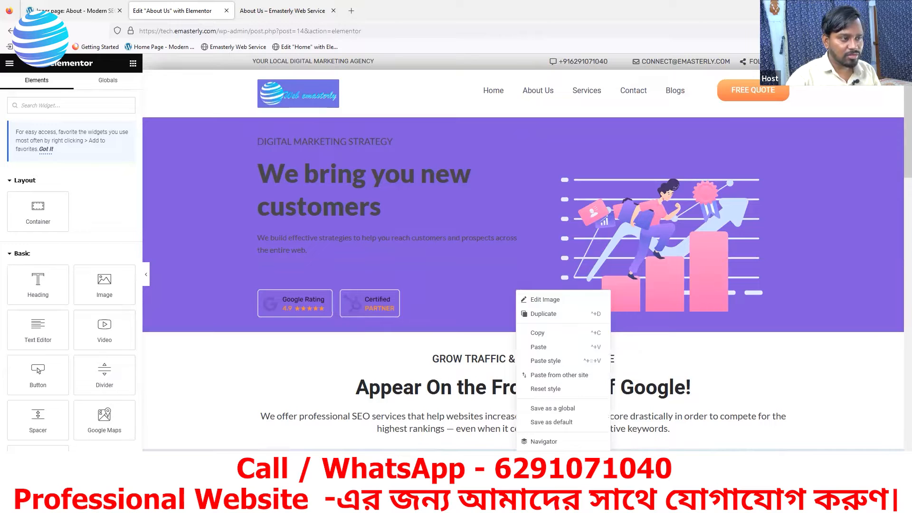
key("Escape")
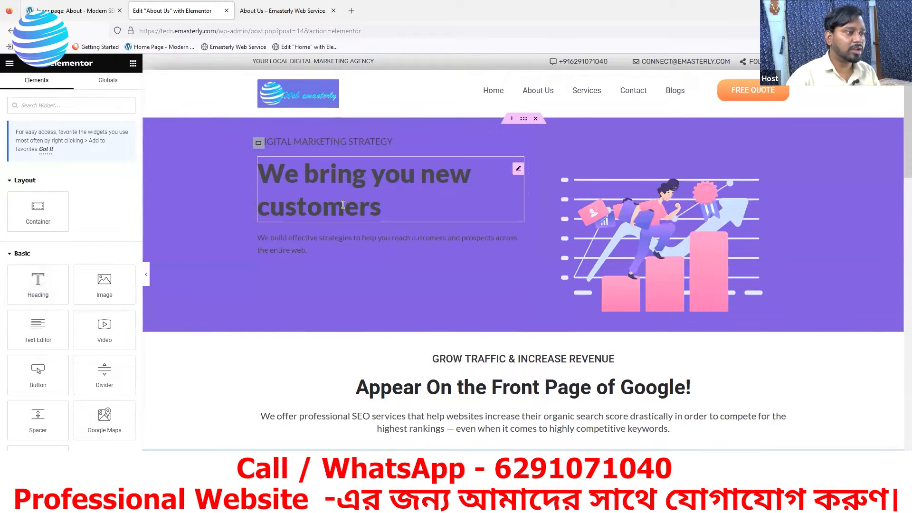
Step: Set the hero heading's text colour to #FFFFFF
left_click(517, 171)
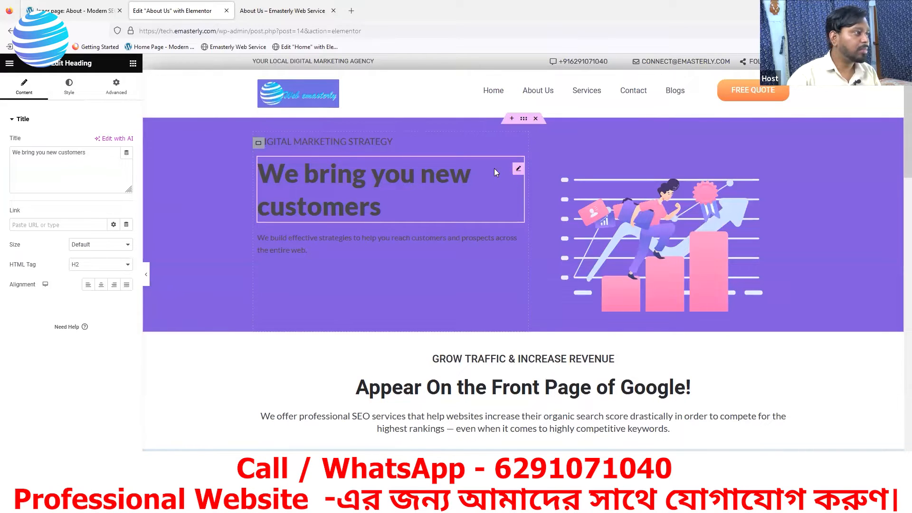
left_click(72, 95)
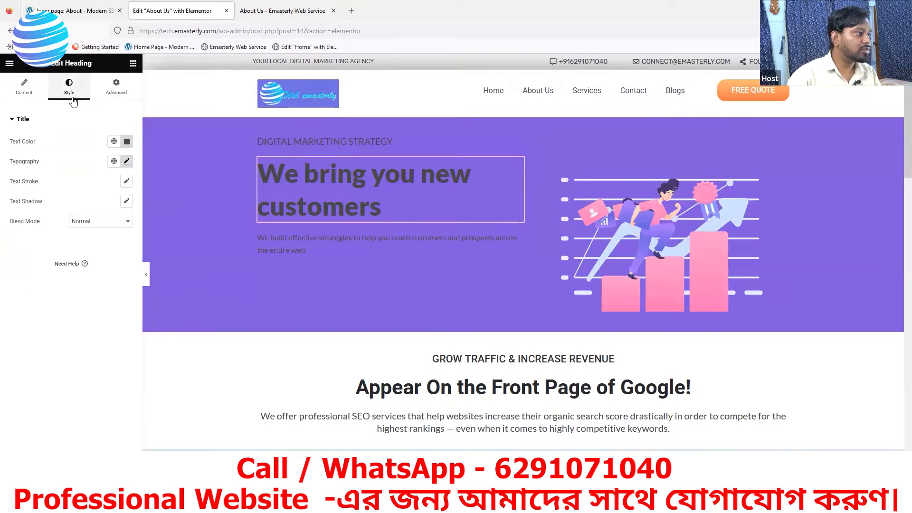
left_click(126, 142)
type("#FFFFFF")
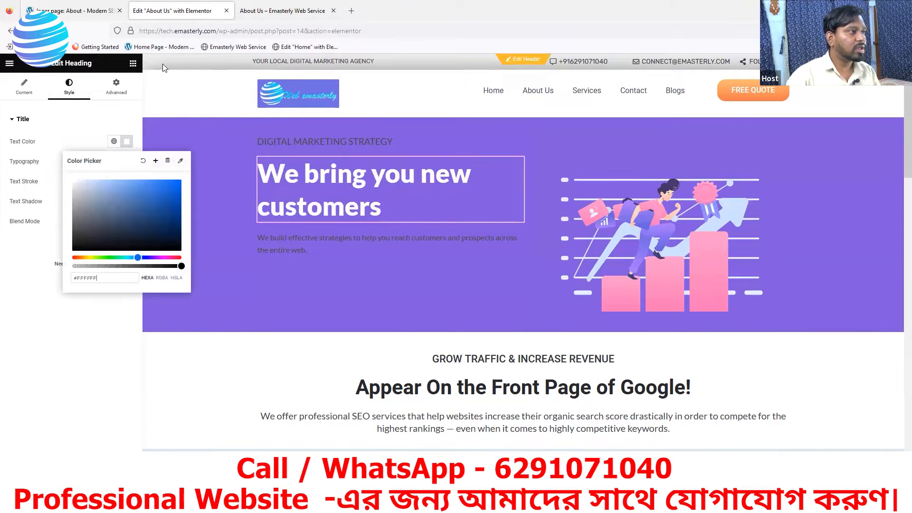
key("Escape")
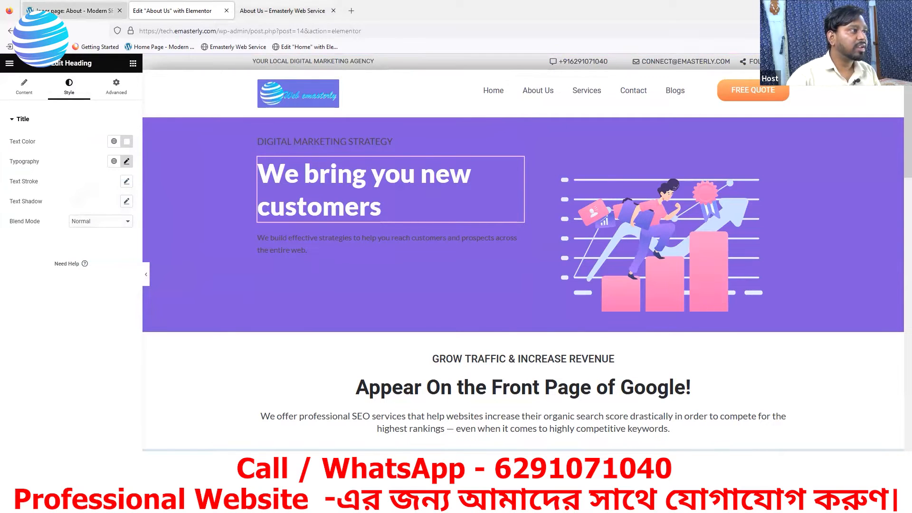
Step: Replace the About Us hero heading with "A full service digital marketing agency", copied from the reference About page
left_click(71, 10)
left_click_drag(416, 212, 166, 164)
key("ctrl+c")
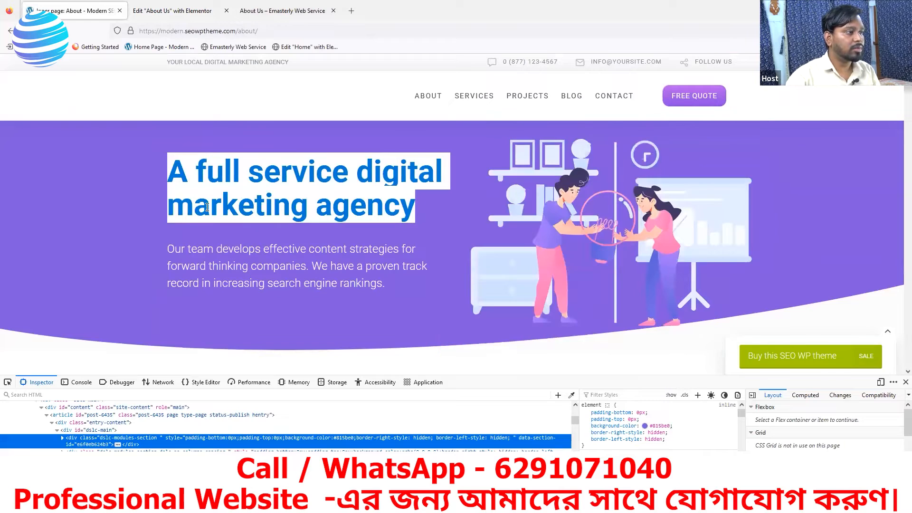
left_click(180, 12)
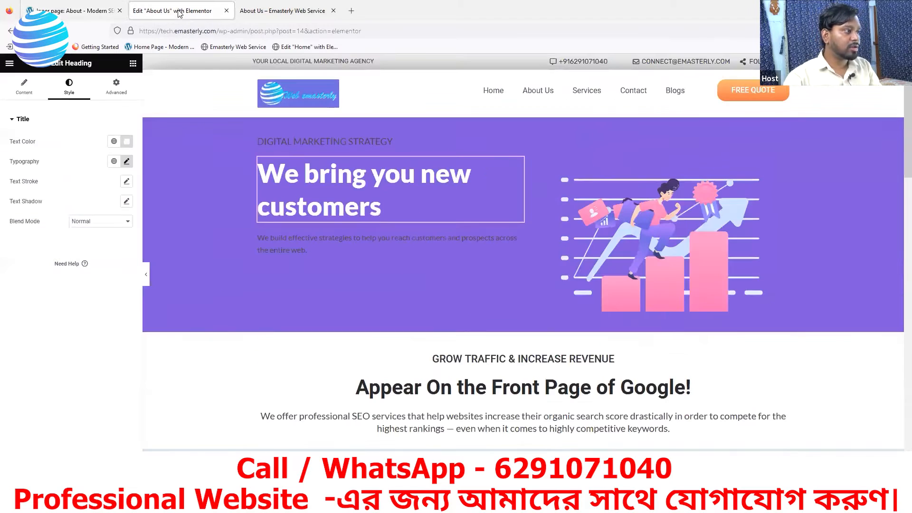
left_click(24, 89)
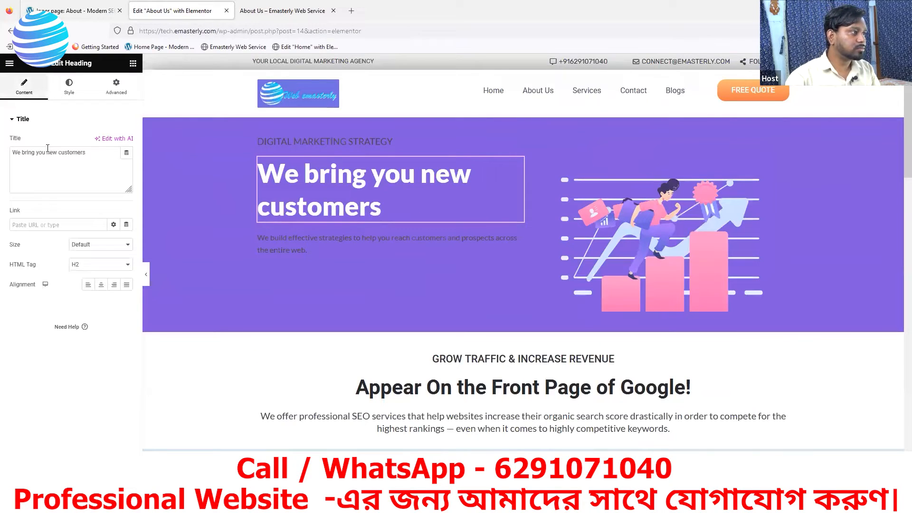
left_click_drag(91, 156, 4, 156)
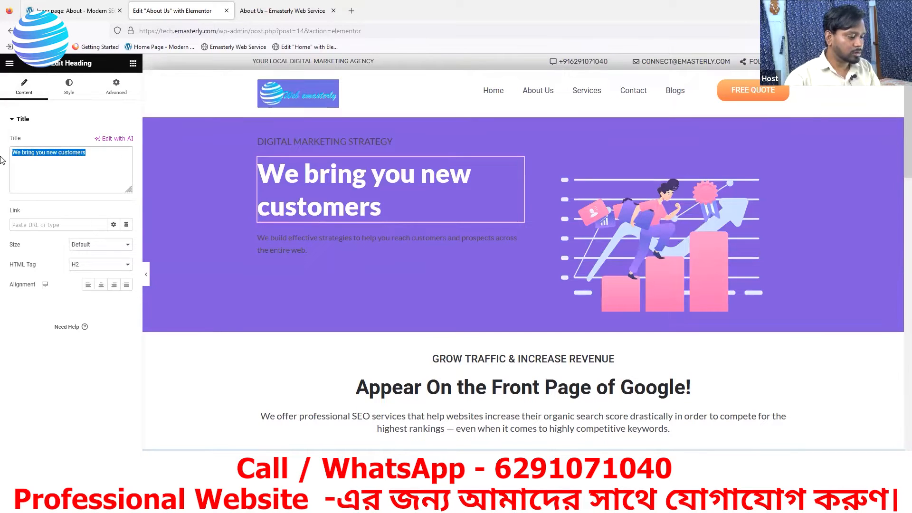
key("ctrl+v")
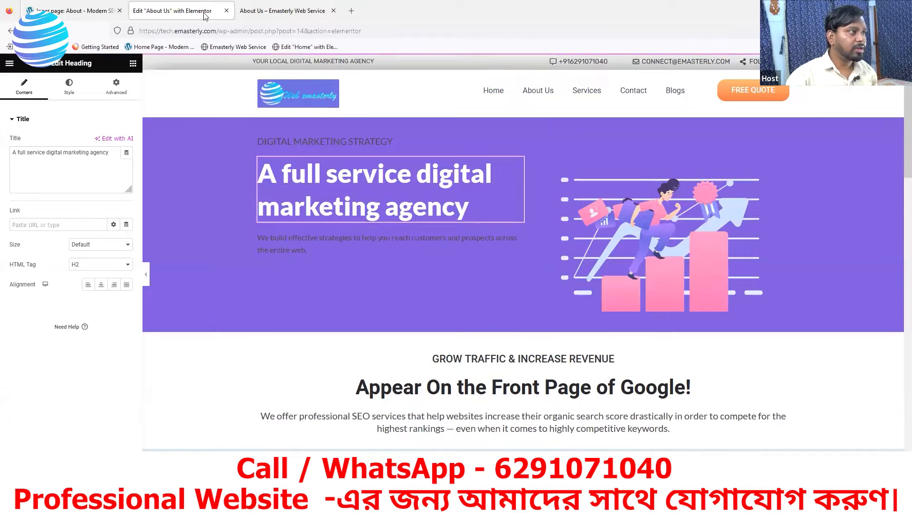
Step: Replace the hero paragraph with the reference page's "Our team develops effective content strategies for forward thinking companies…" text
key("ctrl+Page_Up")
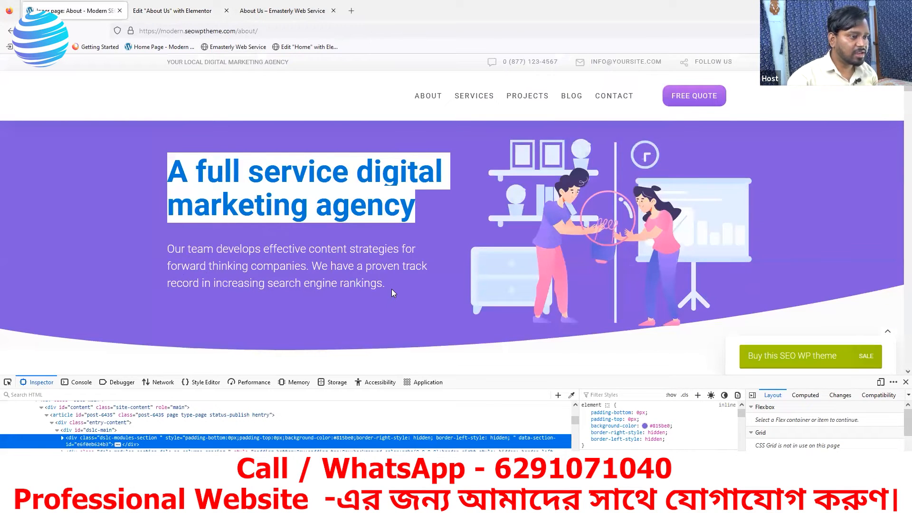
left_click_drag(391, 283, 171, 241)
key("ctrl+c")
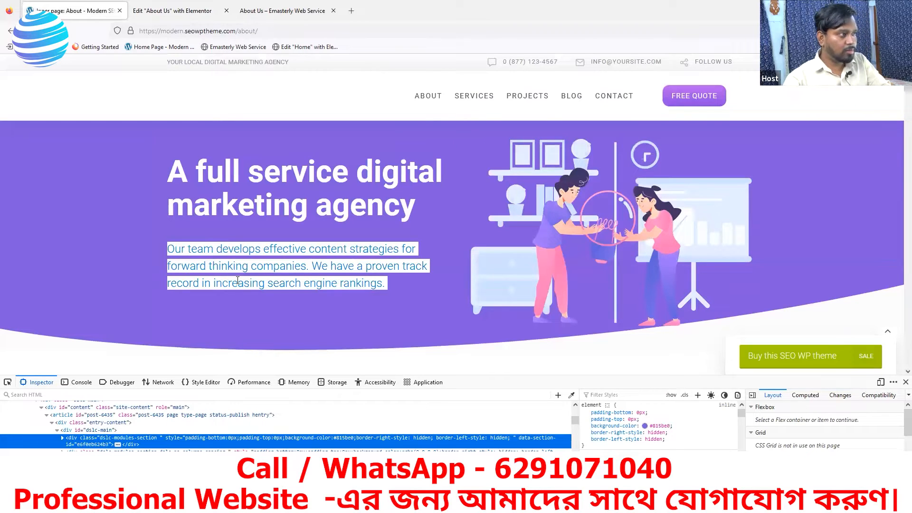
left_click(171, 10)
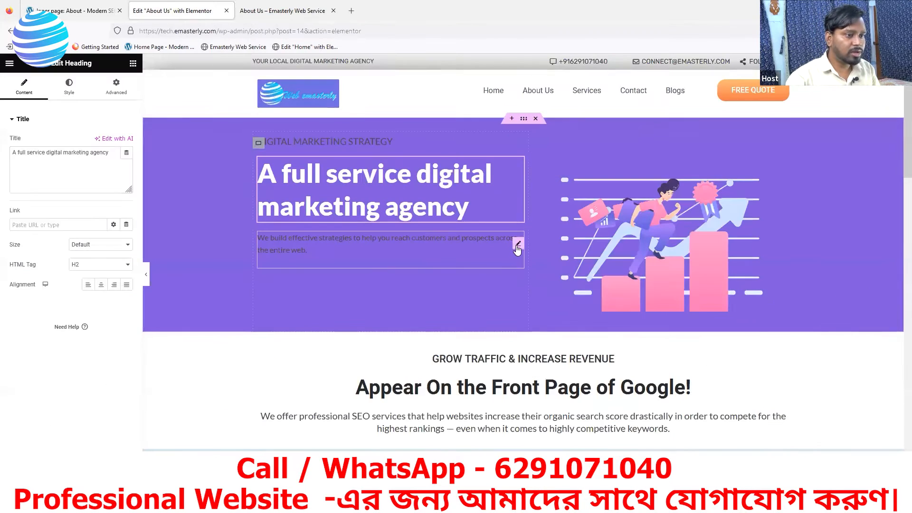
left_click(517, 247)
left_click_drag(59, 257, 14, 208)
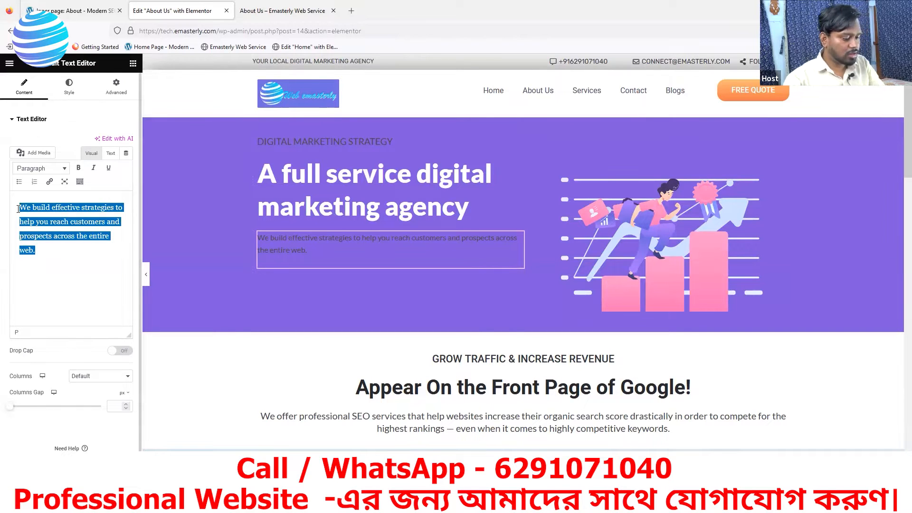
key("ctrl+v")
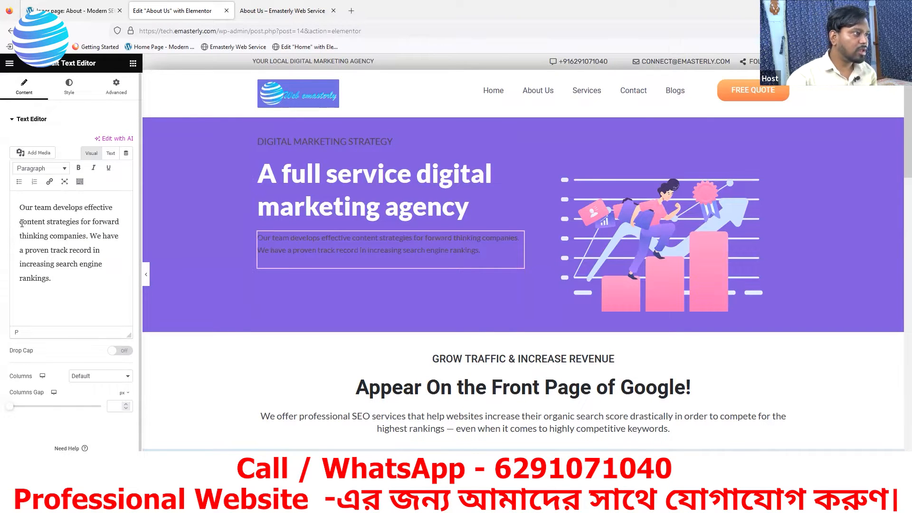
Step: Set the hero paragraph's text colour to #FFFFFF and compare it with the reference page's hero
left_click(69, 88)
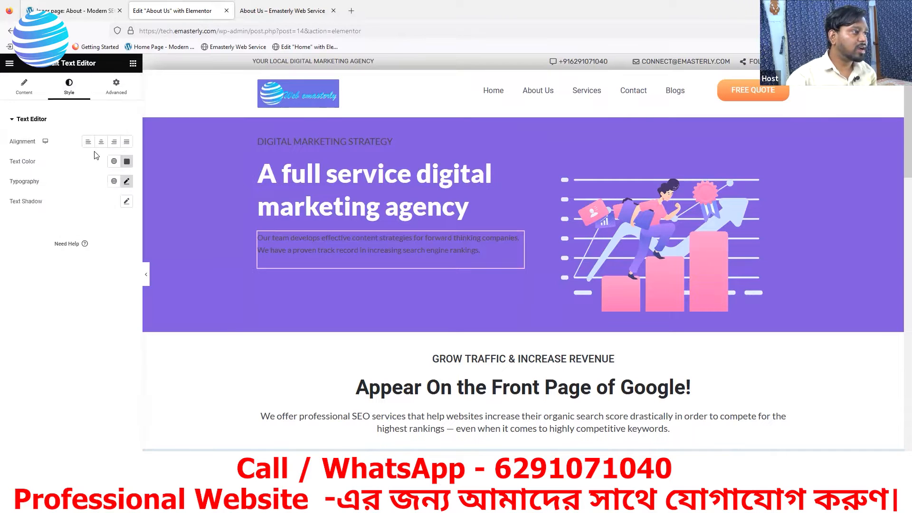
left_click(127, 162)
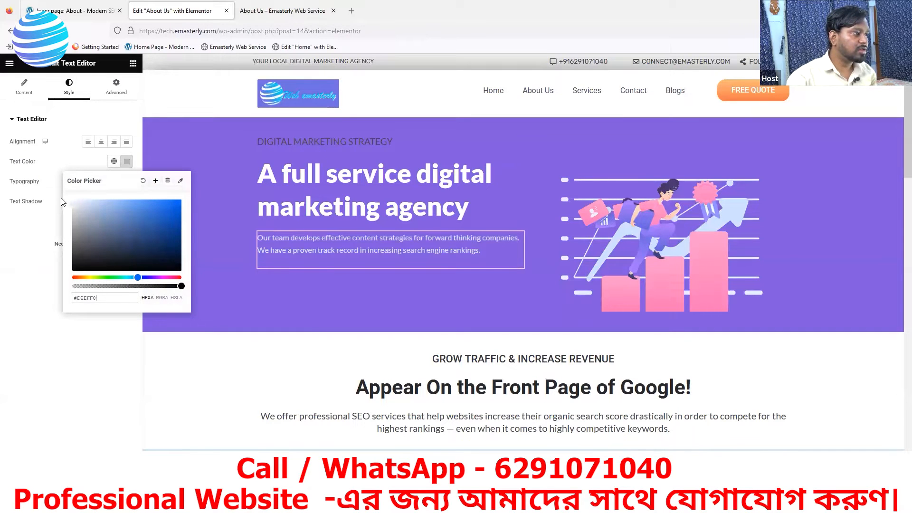
key("ctrl+Page_Up")
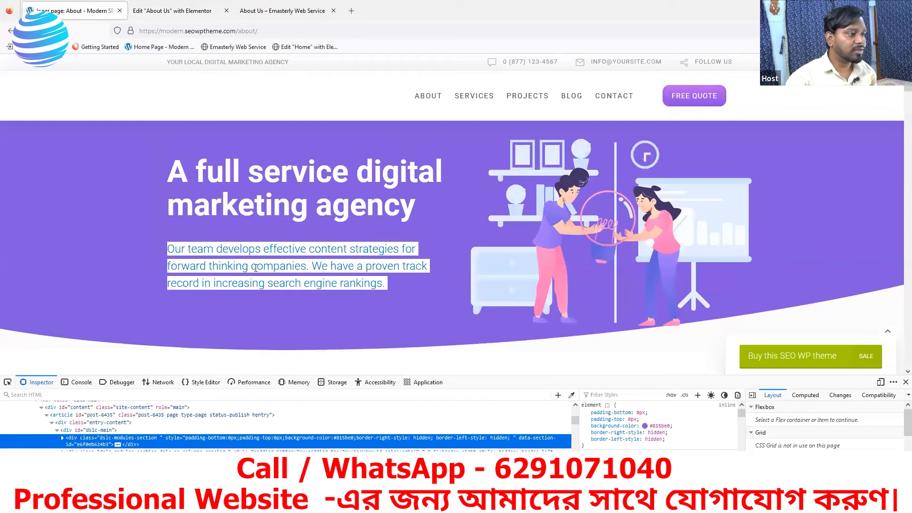
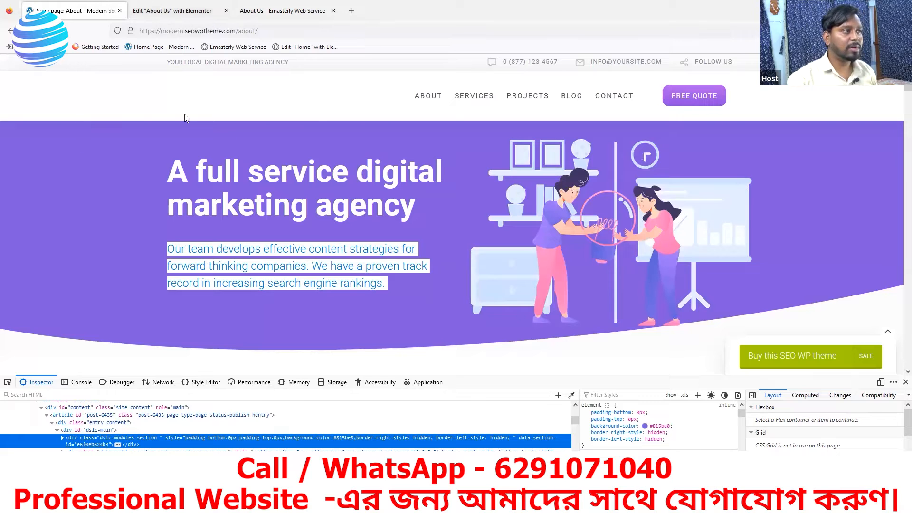
left_click(169, 14)
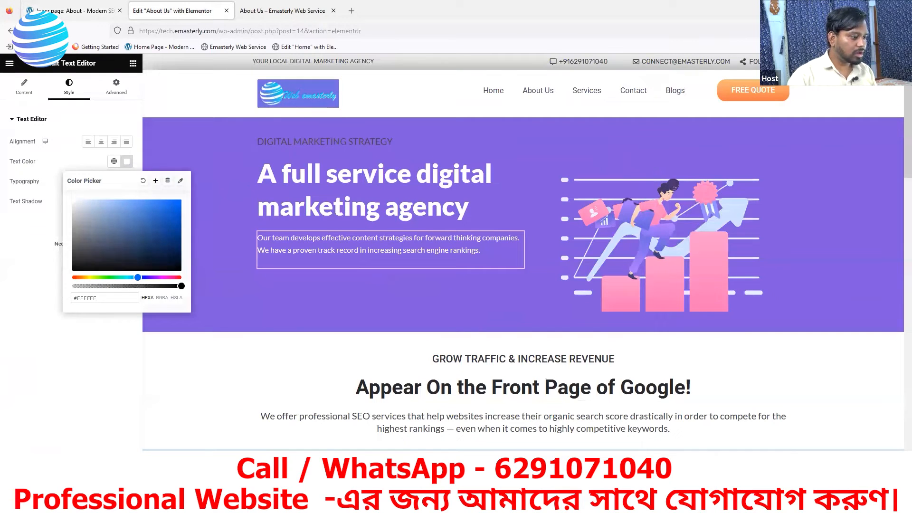
left_click(71, 15)
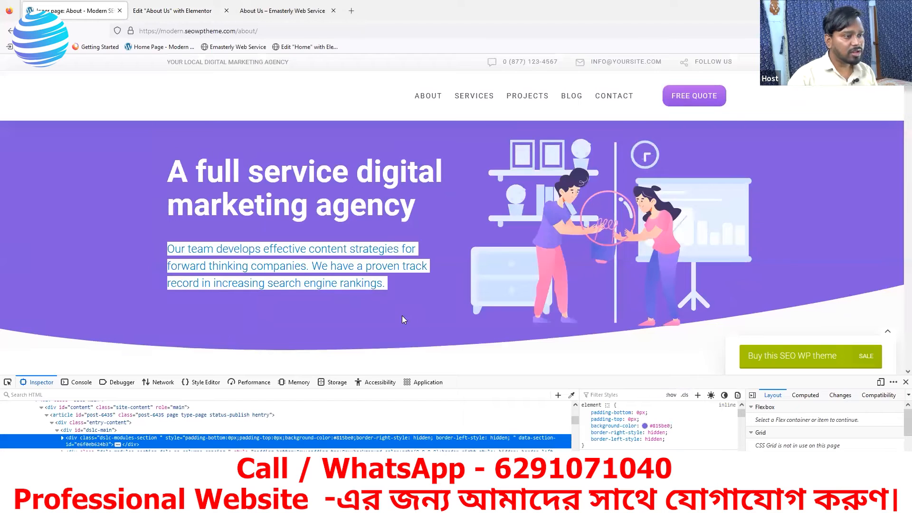
left_click(237, 282)
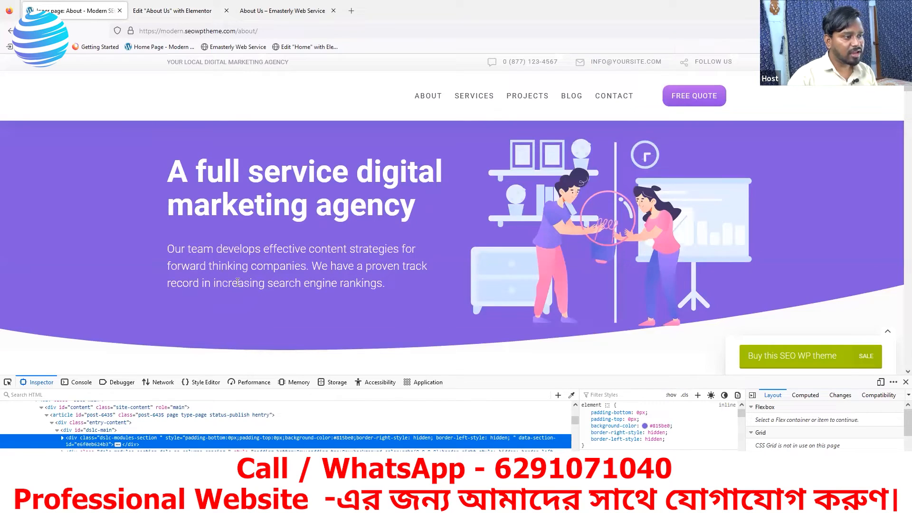
left_click(170, 15)
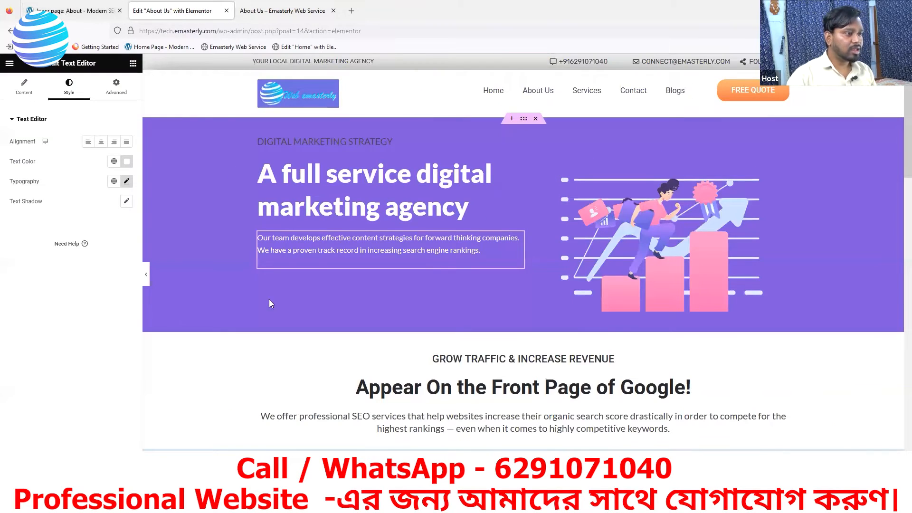
Step: Inspect the reference paragraph's styles and set the hero paragraph's font size to 24 px and weight to 300 (Light)
left_click(127, 181)
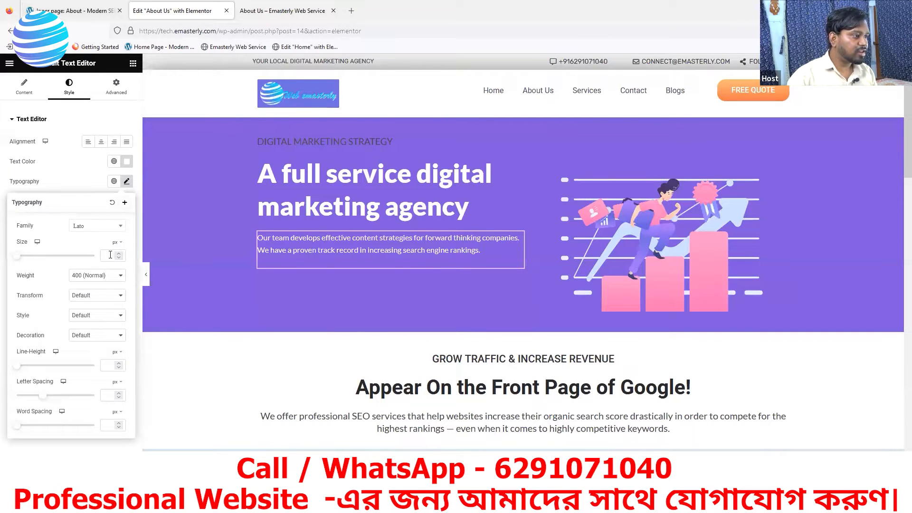
left_click(78, 11)
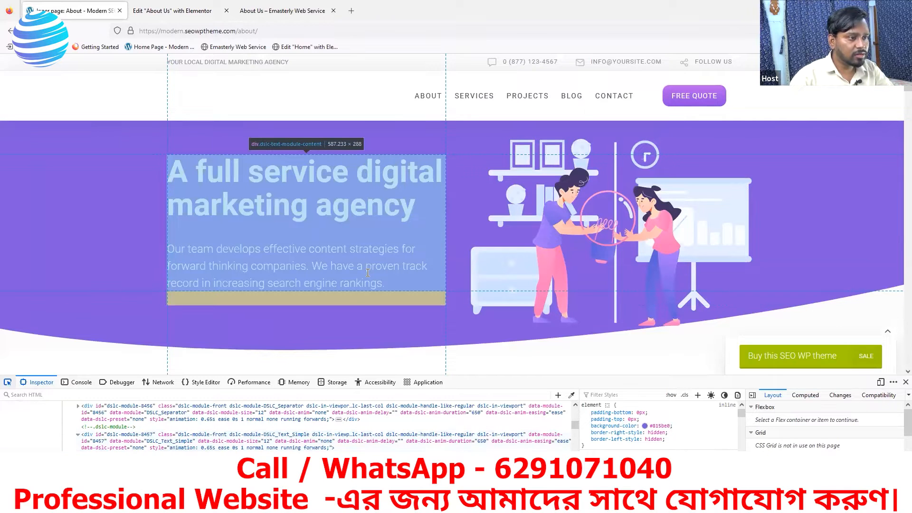
left_click(368, 273)
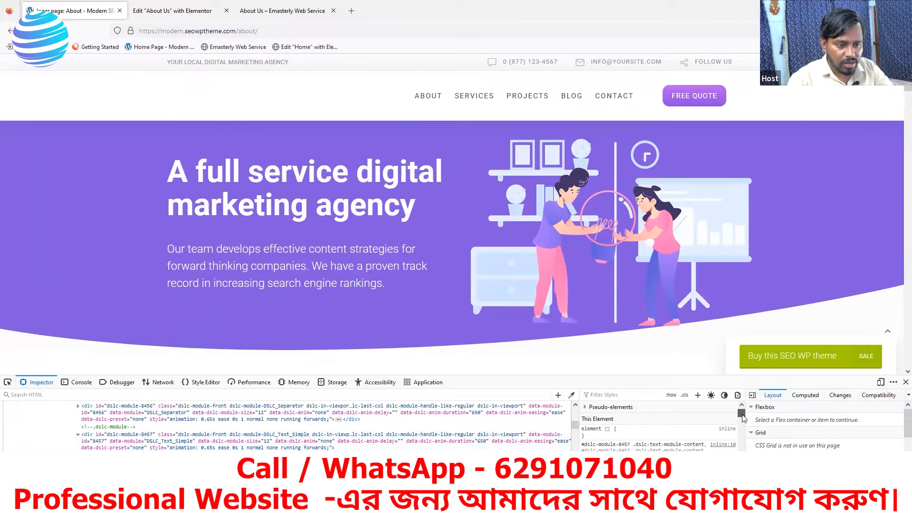
left_click_drag(742, 417, 742, 422)
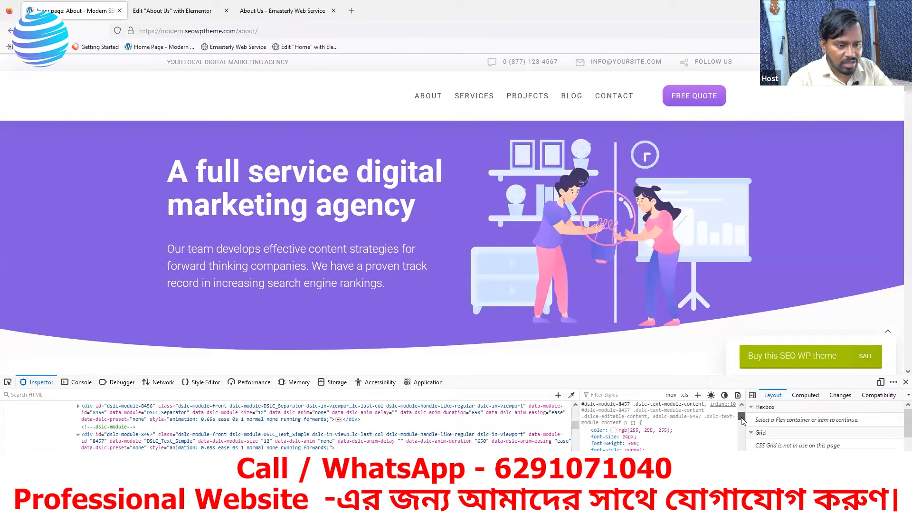
mouse_move(743, 421)
left_mouse_down()
mouse_move(743, 441)
mouse_move(744, 421)
left_mouse_up()
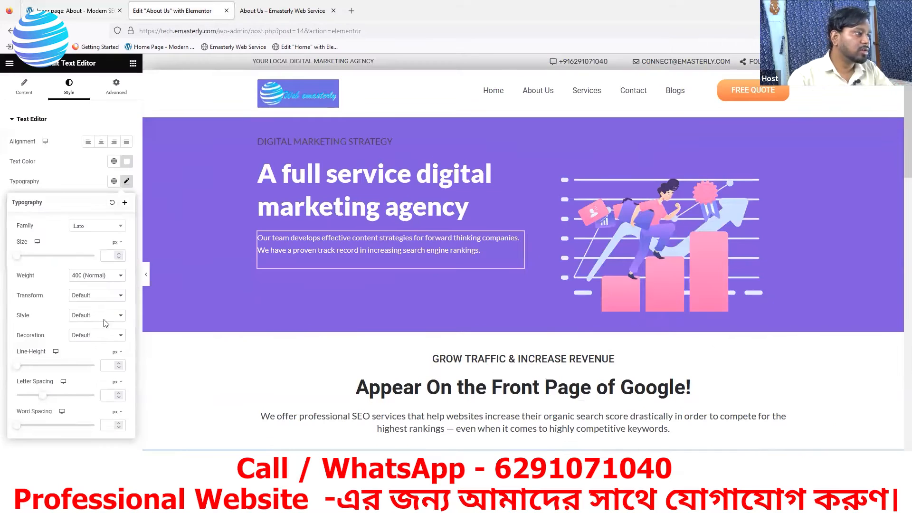
left_click(184, 17)
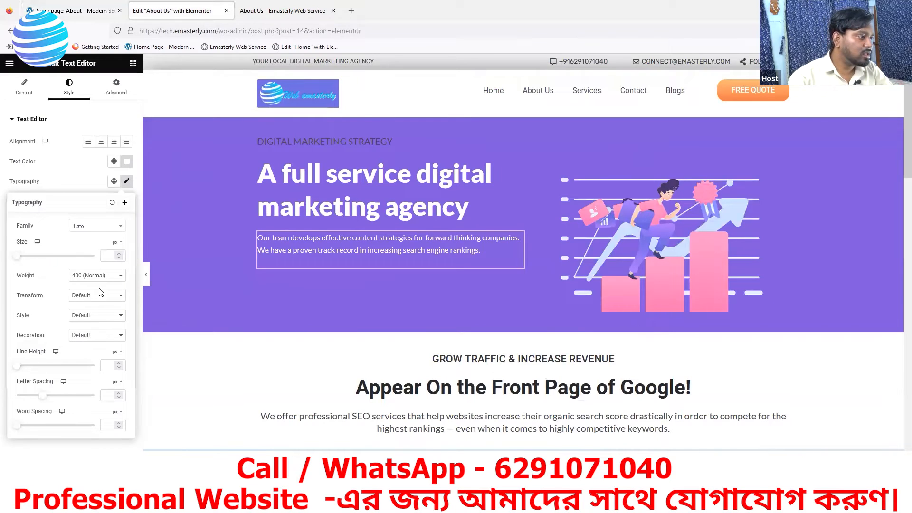
left_click(110, 255)
type("24")
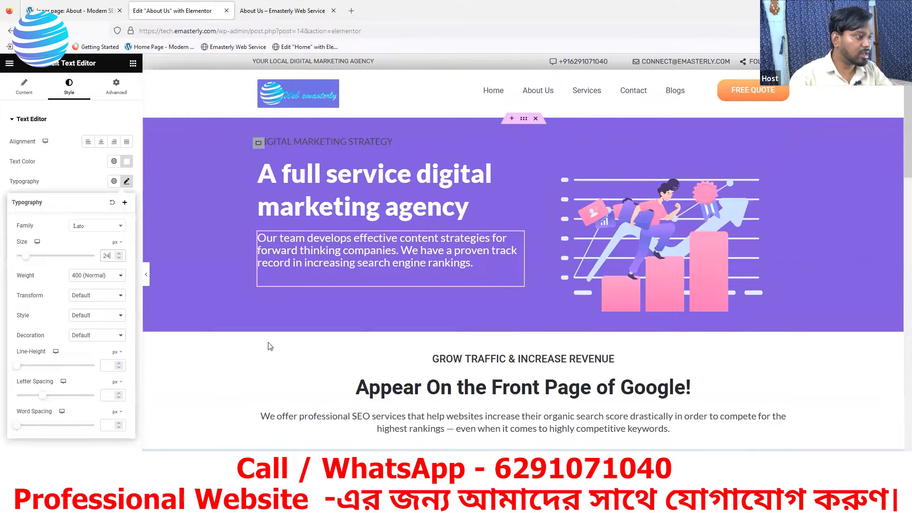
left_click(99, 275)
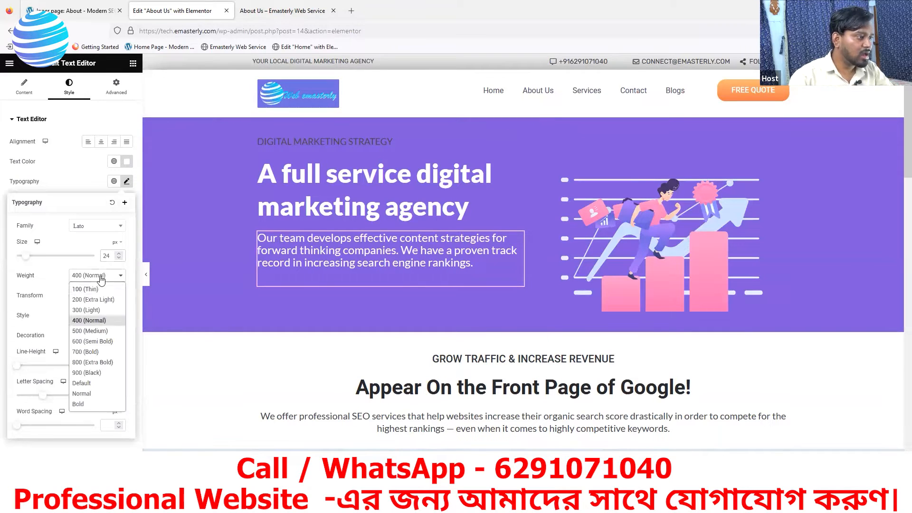
left_click(91, 310)
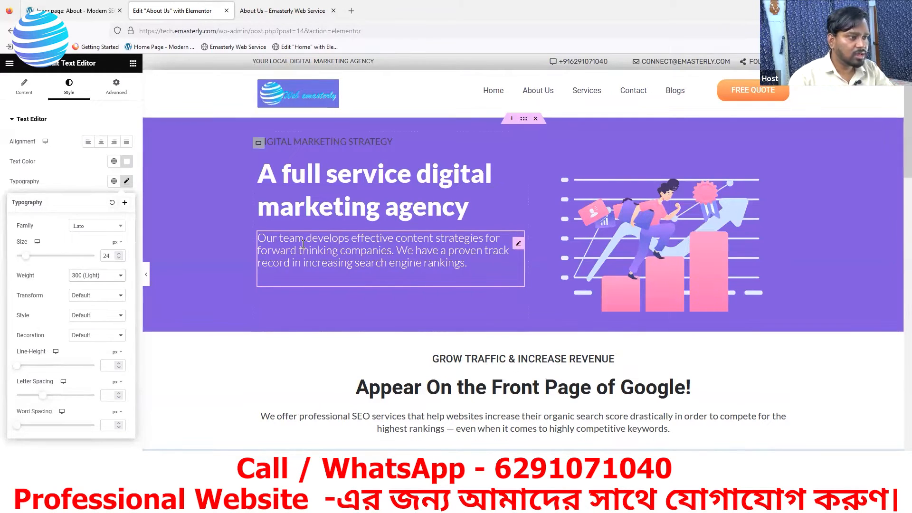
Step: Look up the reference hero paragraph's font family in its inspected styles and set the hero paragraph's font to Roboto
left_click(94, 14)
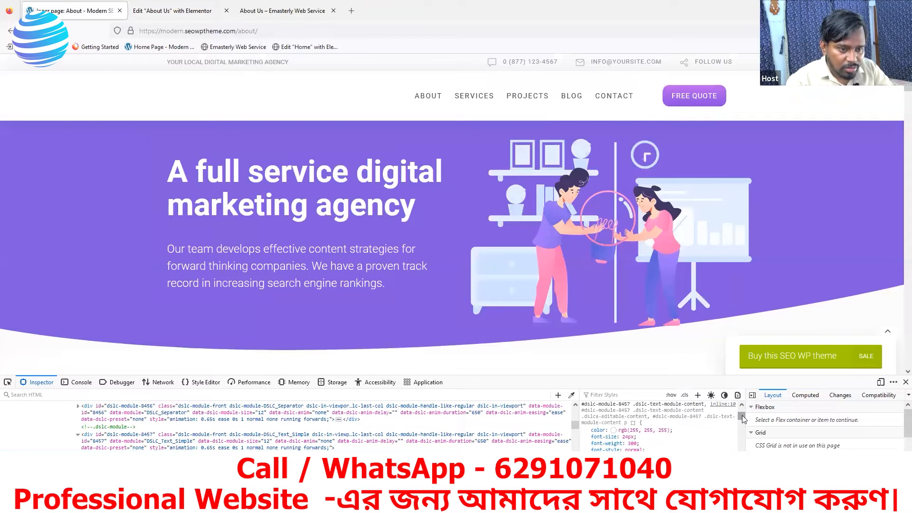
left_click(184, 14)
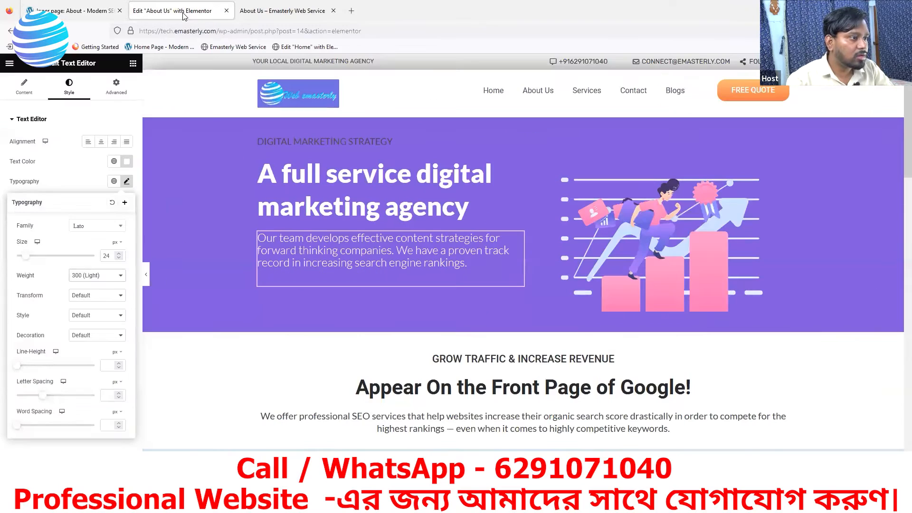
left_click(58, 14)
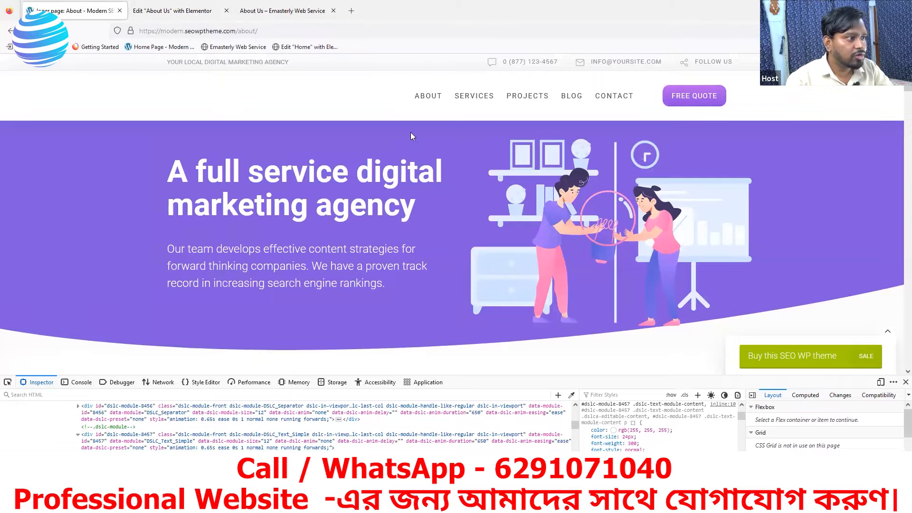
left_click_drag(741, 417, 745, 434)
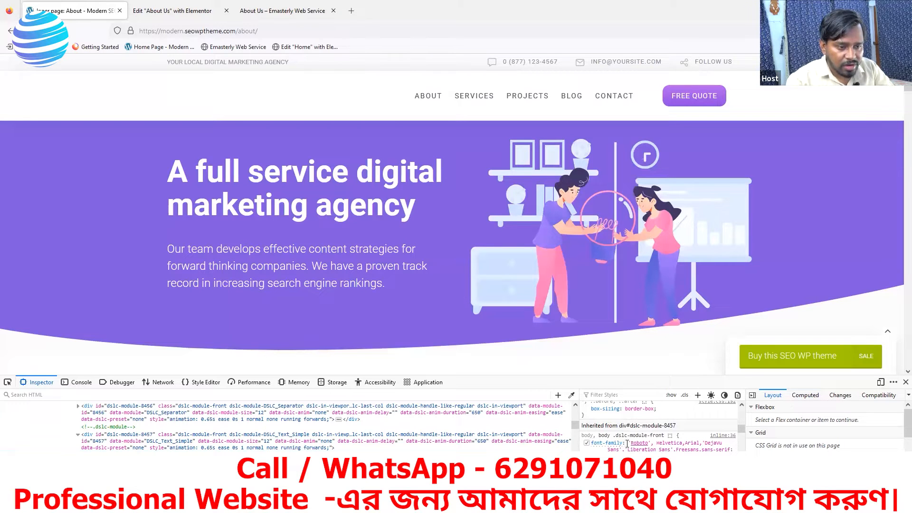
mouse_move(631, 444)
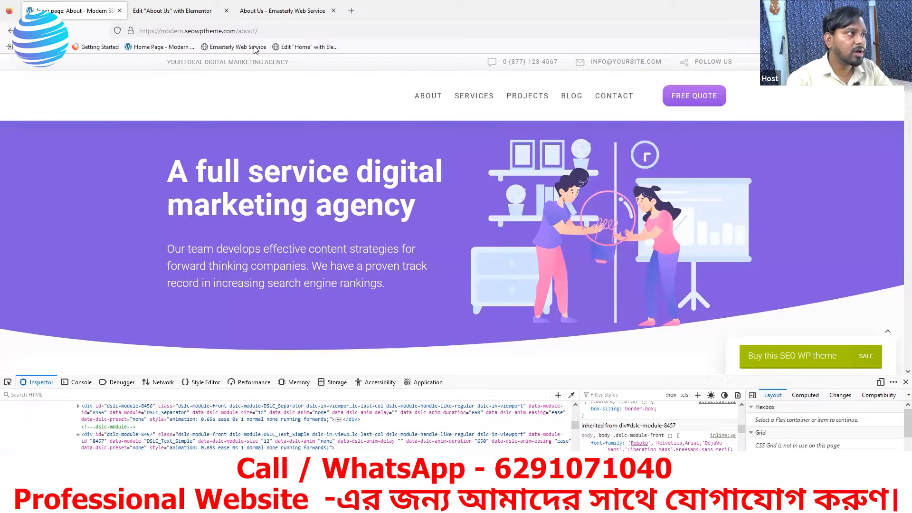
left_click(170, 13)
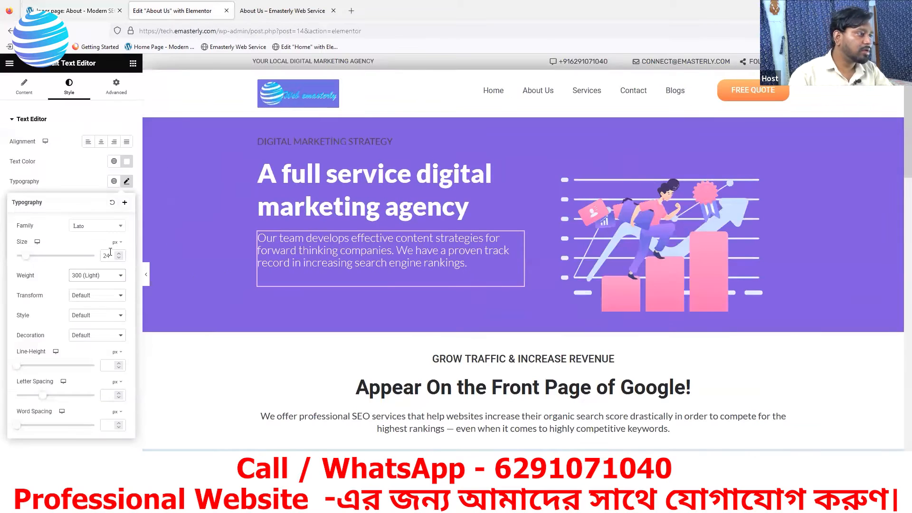
left_click(92, 229)
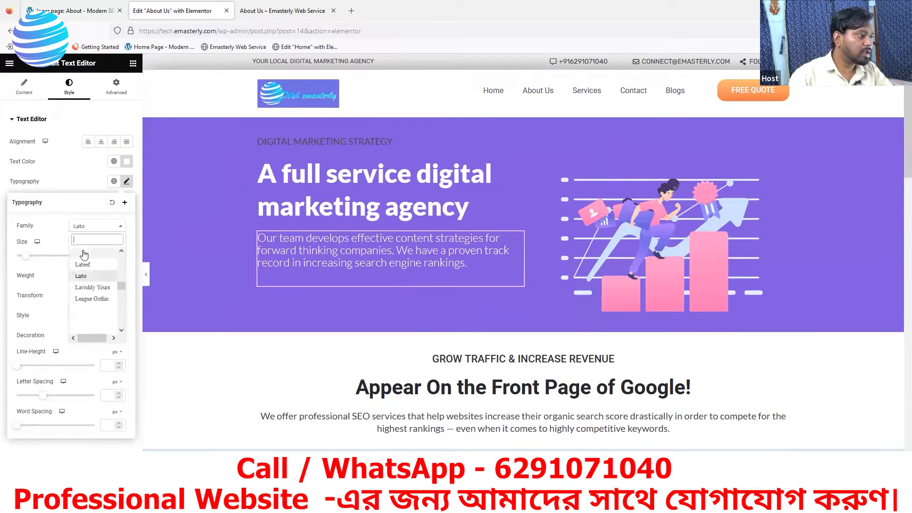
type("rob")
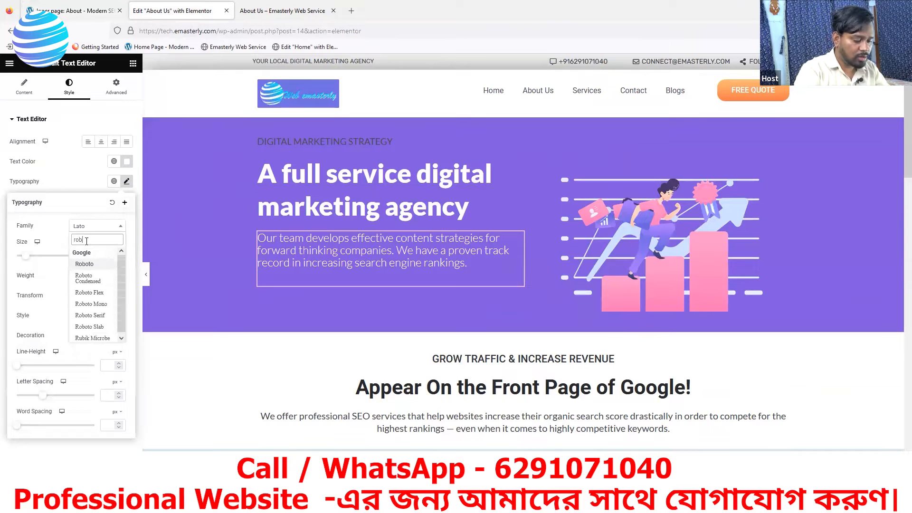
type("oto")
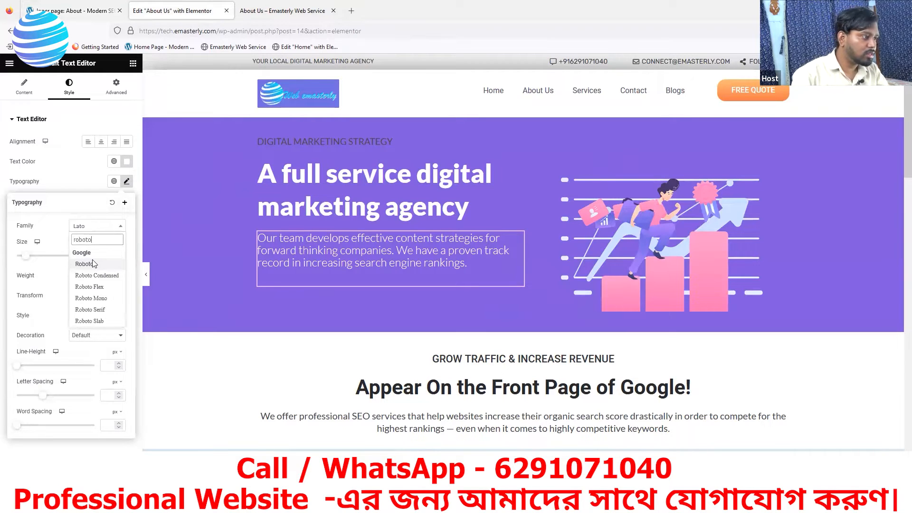
left_click(89, 265)
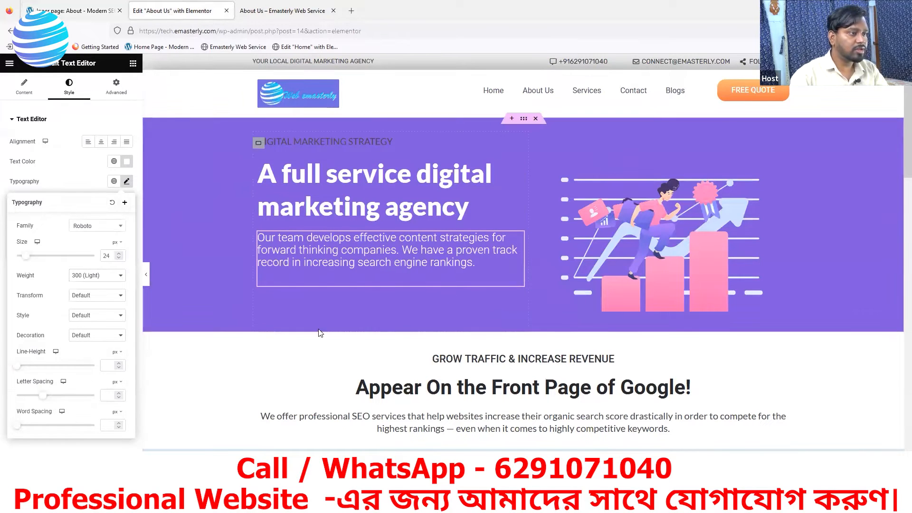
Step: Delete the "DIGITAL MARKETING STRATEGY" heading above the hero title
left_click(395, 249)
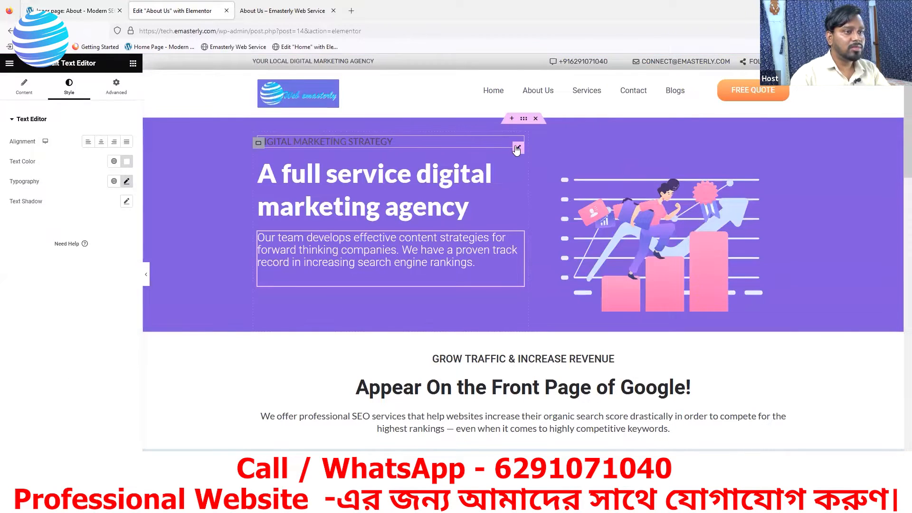
right_click(516, 150)
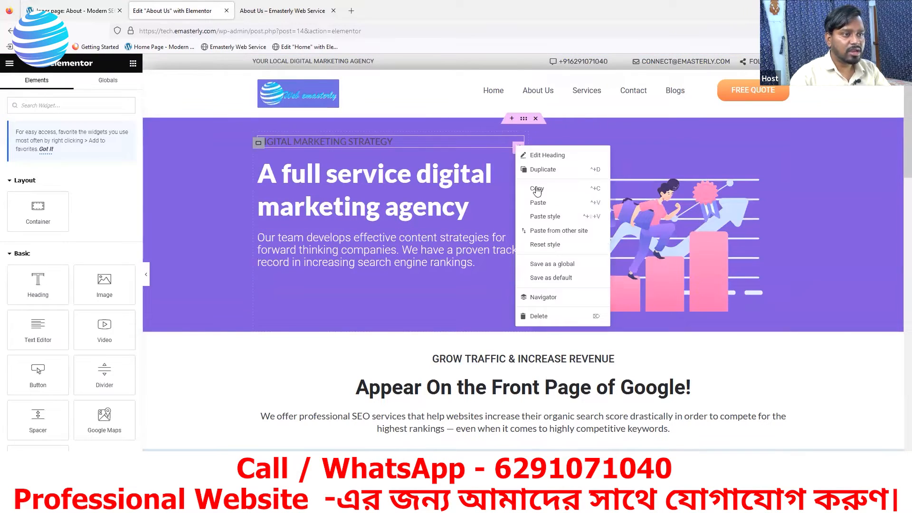
left_click(532, 317)
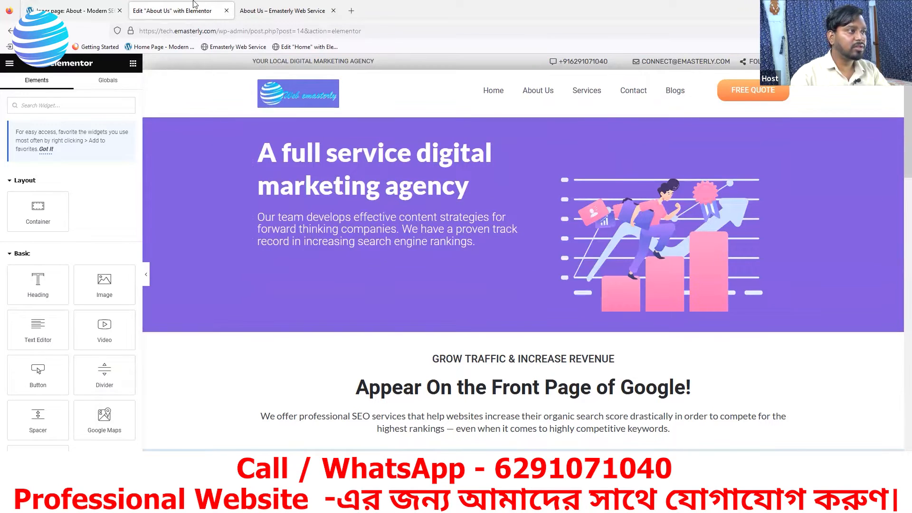
Step: Inspect the reference hero heading's styles and set the "A full service digital marketing agency" heading's font family to Roboto
left_click(89, 14)
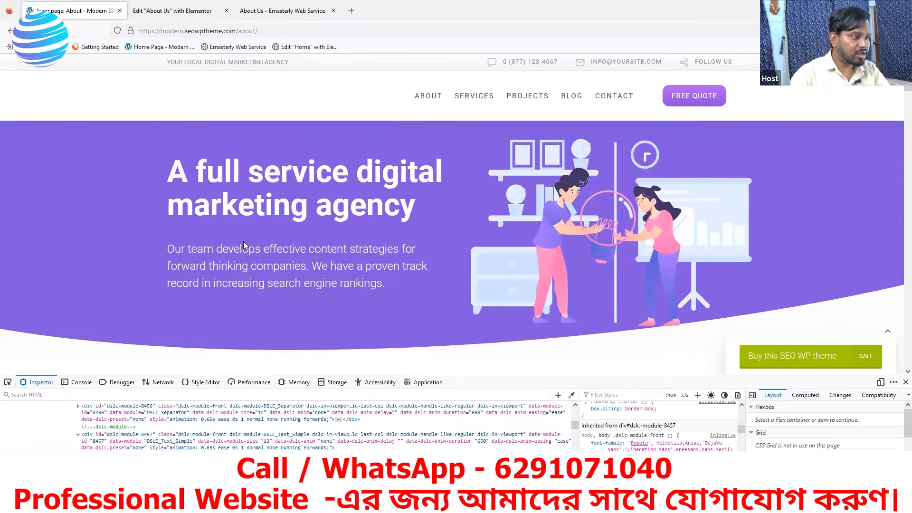
left_click(8, 383)
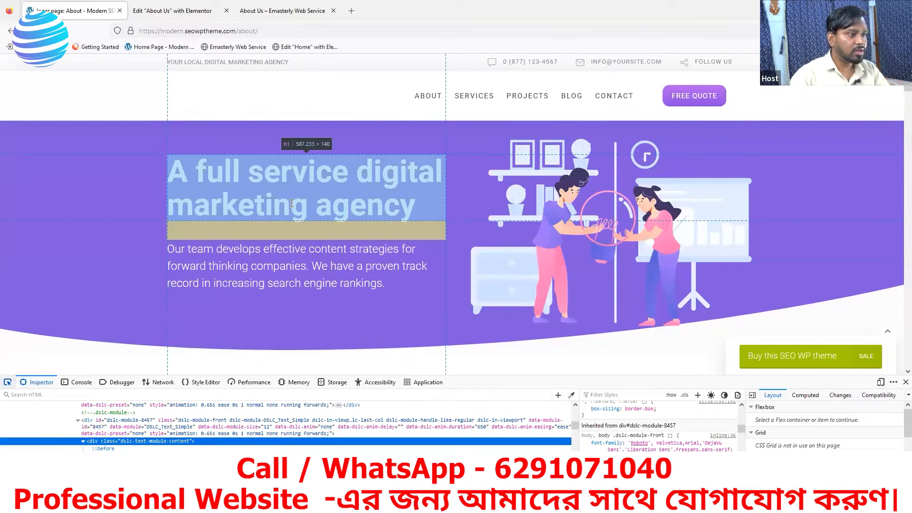
left_click(292, 204)
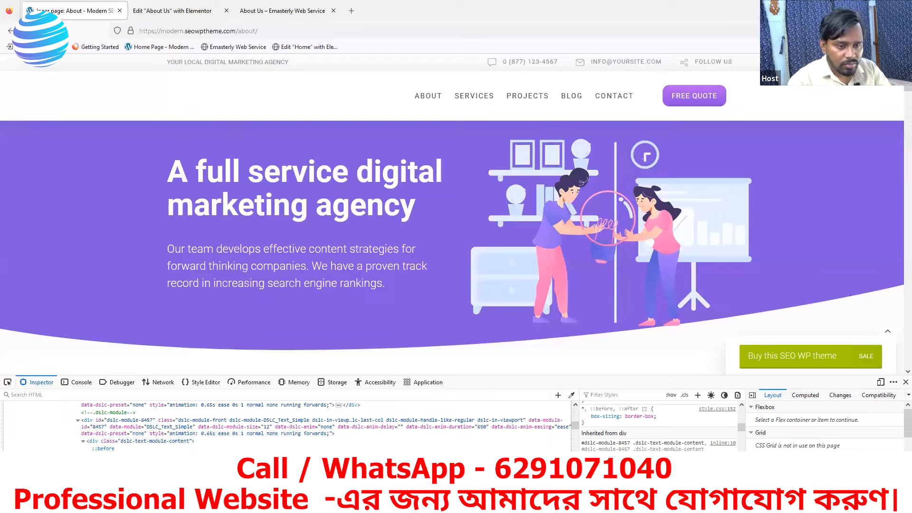
scroll(682, 449, "up", 5)
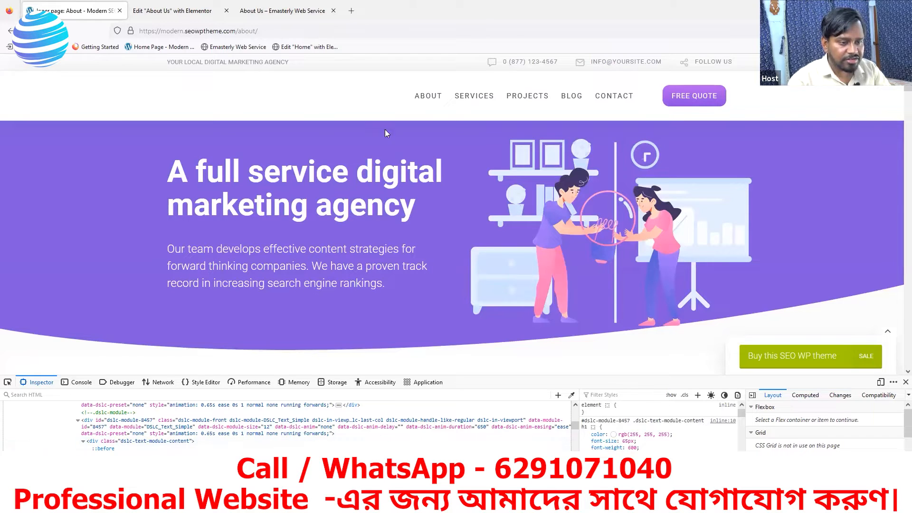
left_click(172, 10)
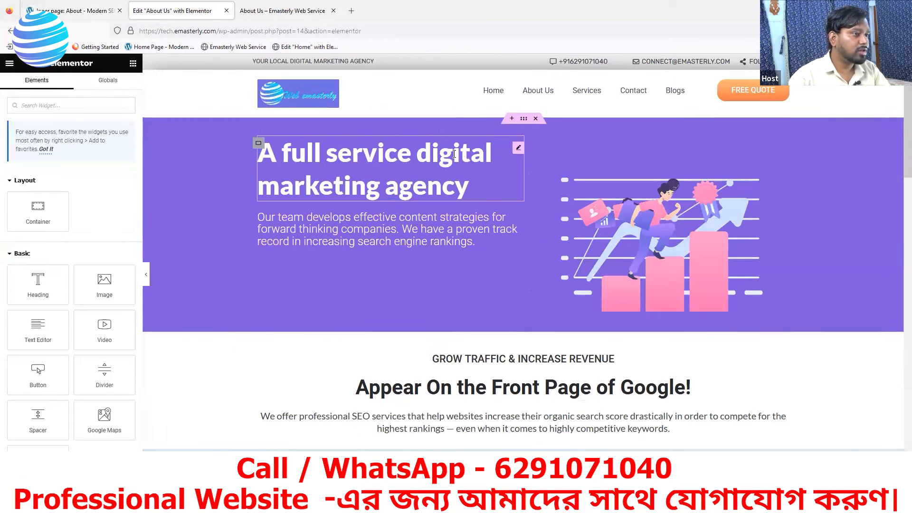
left_click(520, 149)
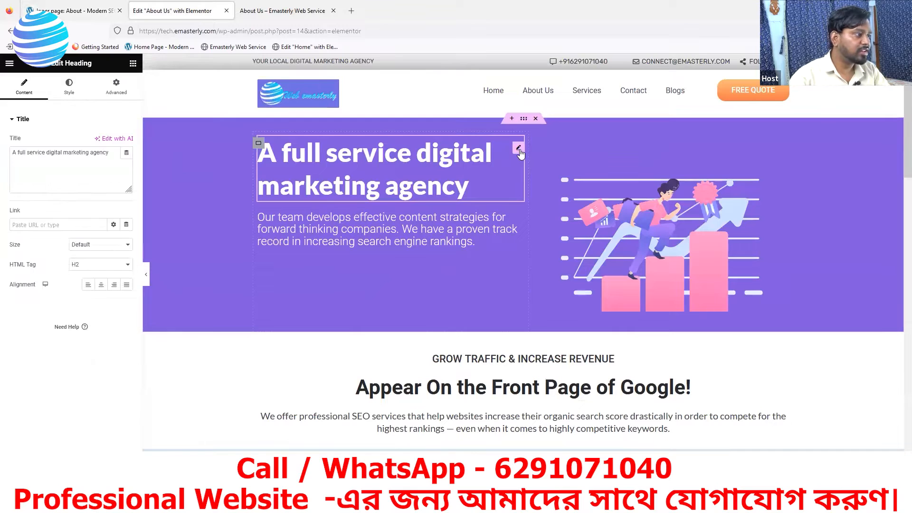
left_click(70, 94)
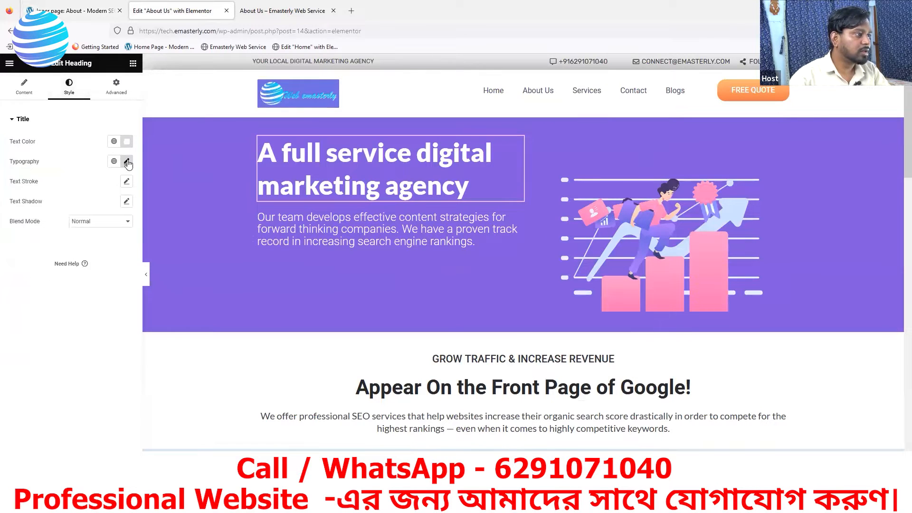
left_click(127, 161)
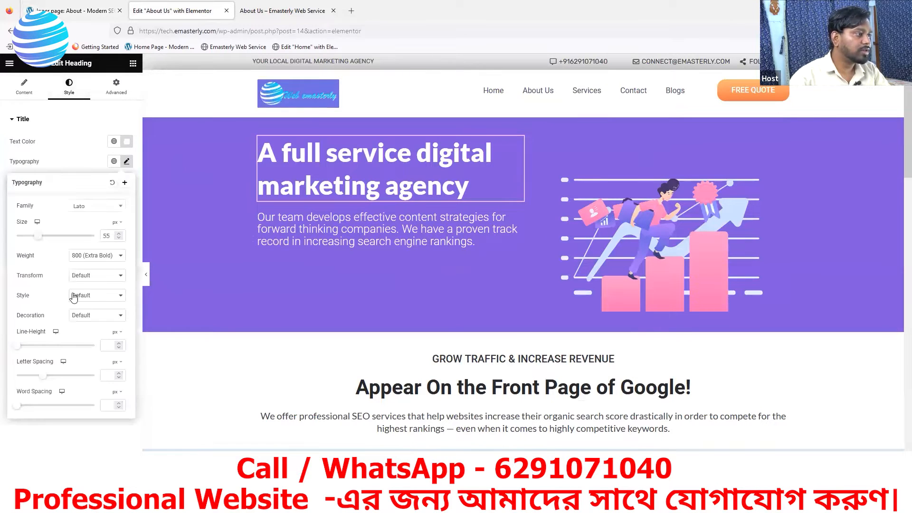
left_click(92, 208)
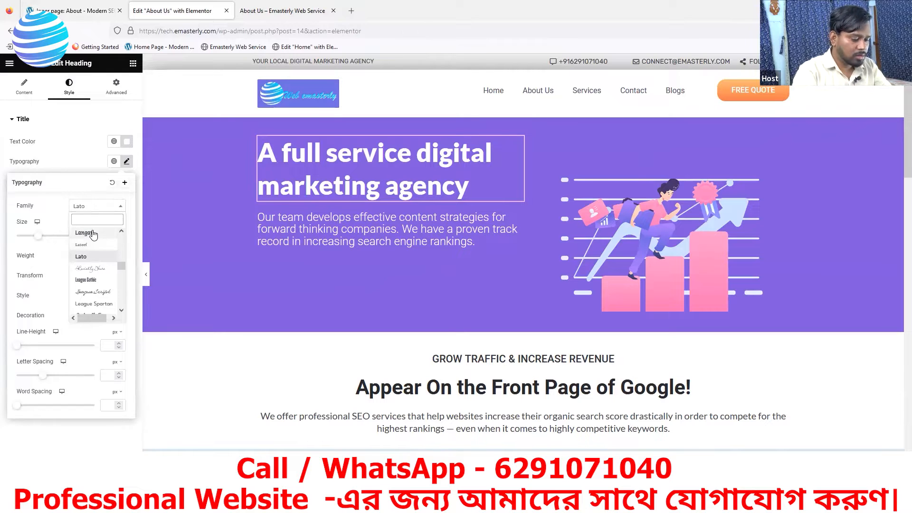
type("roboto")
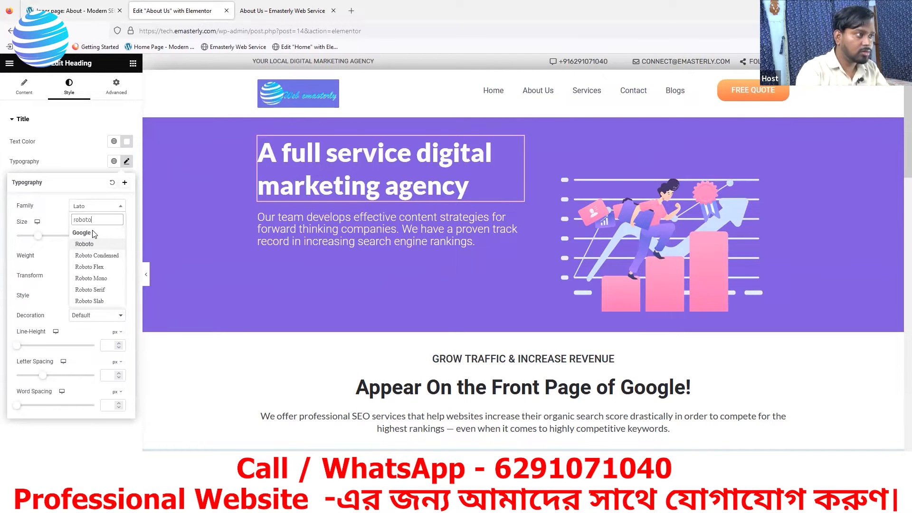
left_click(90, 245)
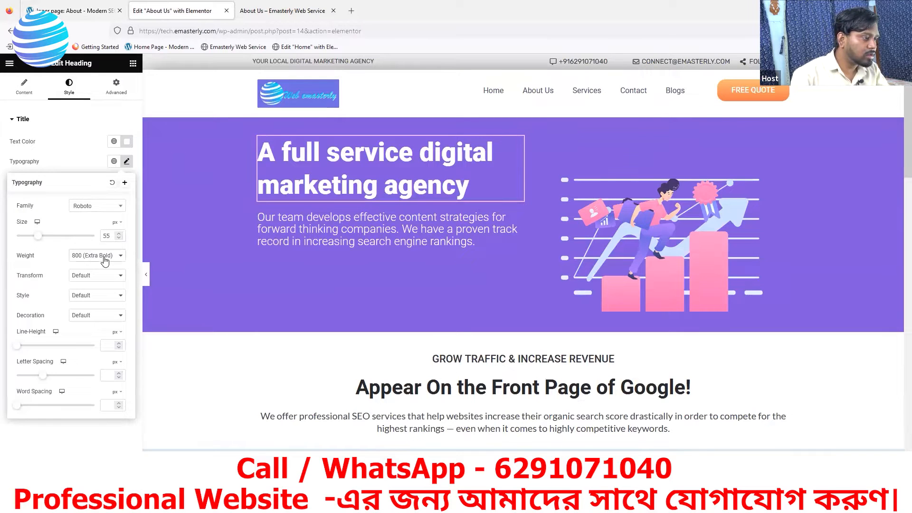
Step: Set the hero heading's font weight to 600 (Semi Bold) and its size to 65 px
left_click(104, 260)
left_click(90, 321)
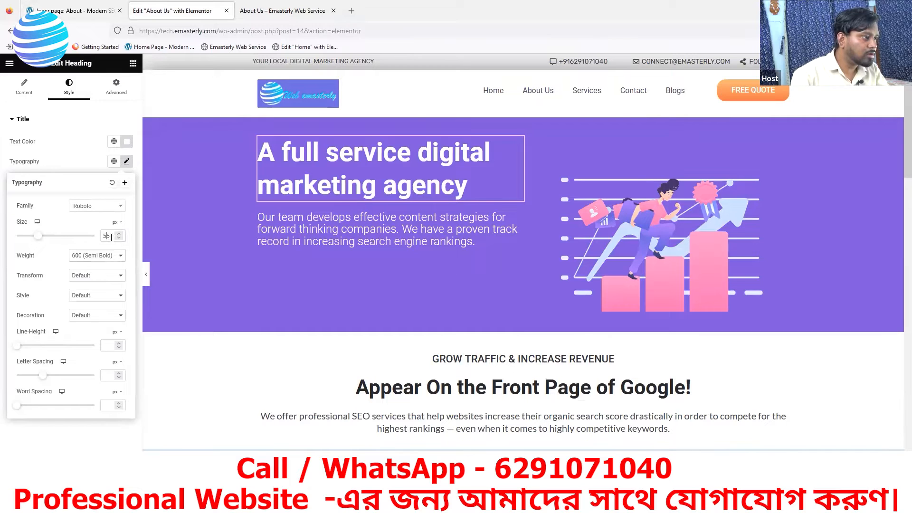
key("BackSpace")
type("6")
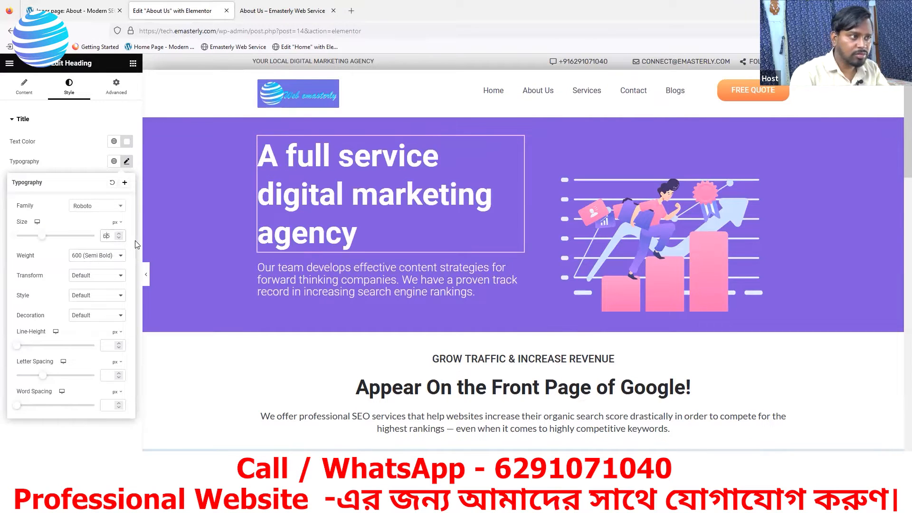
key("Escape")
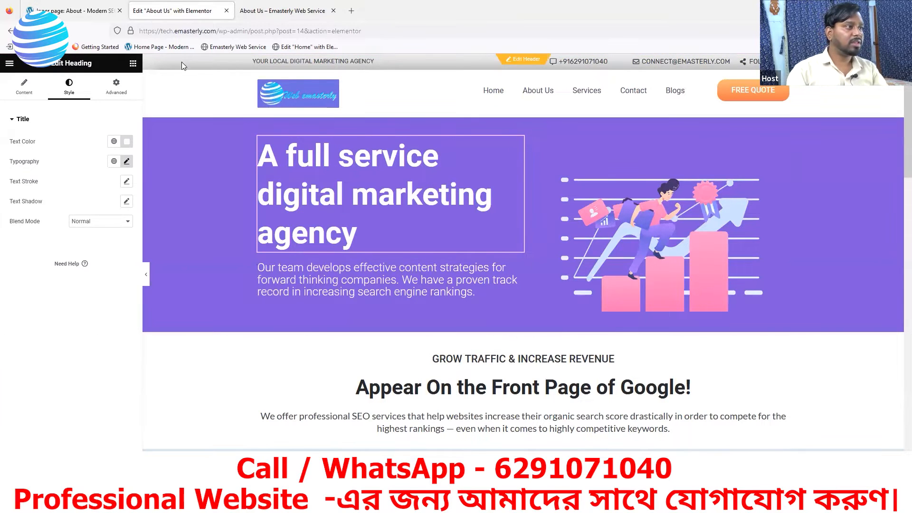
Step: Compare the hero heading's line breaks with the reference page and widen the container holding the hero text to 54%
key("ctrl+Page_Up")
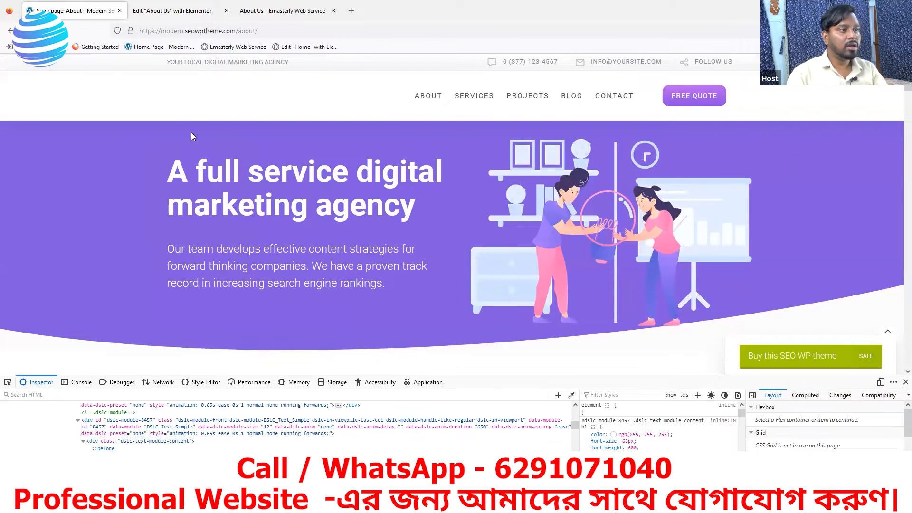
left_click(191, 14)
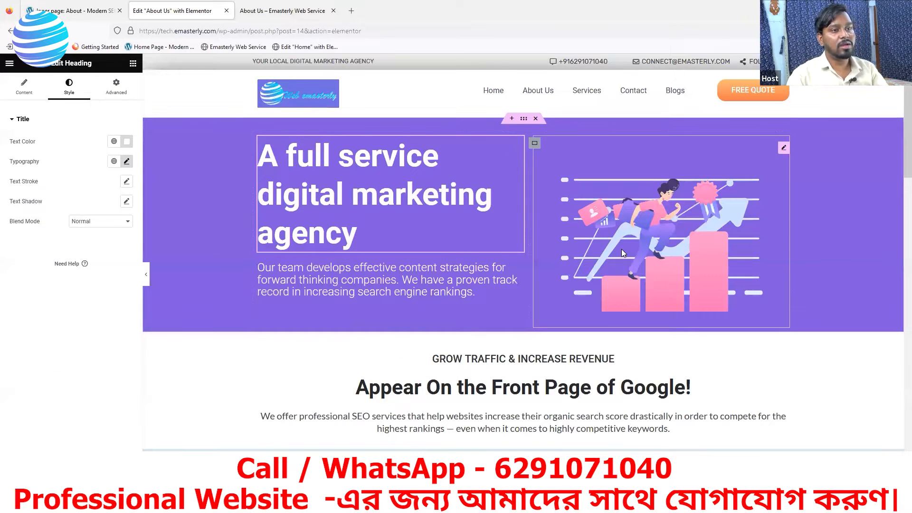
left_click(98, 8)
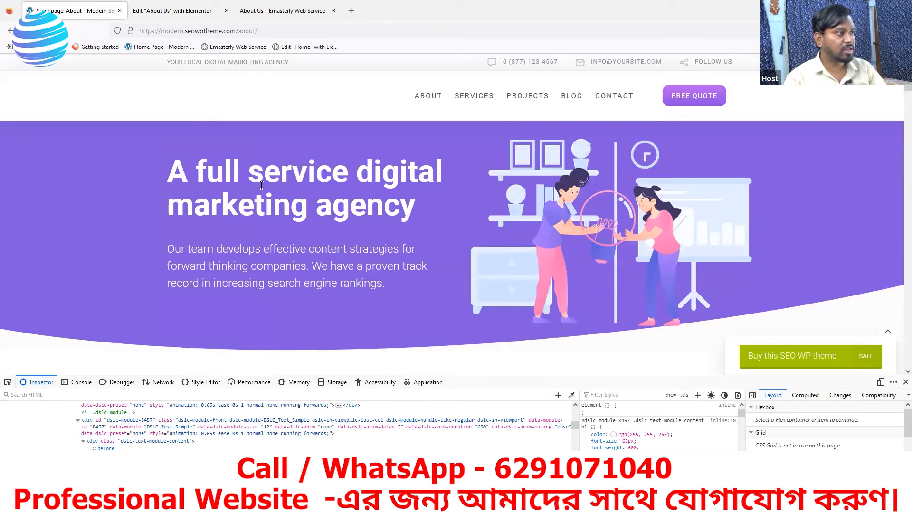
left_click(159, 14)
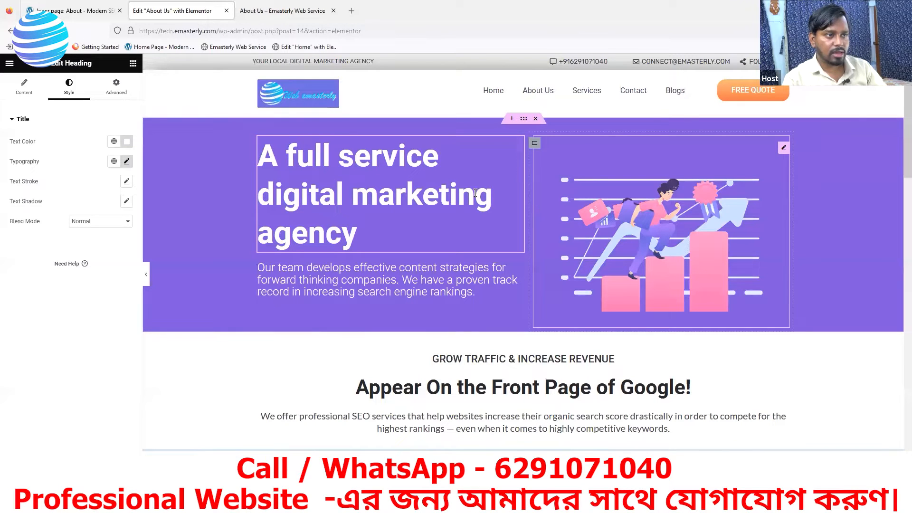
left_click(88, 16)
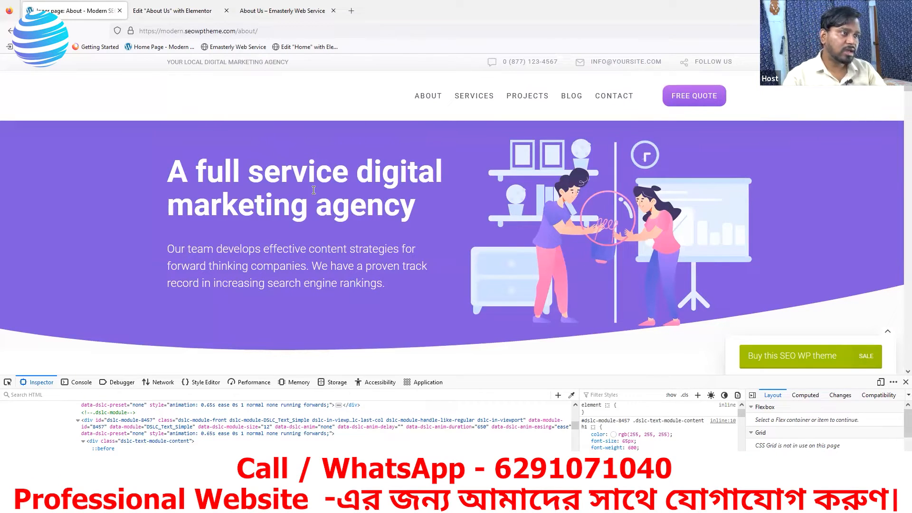
left_click(172, 10)
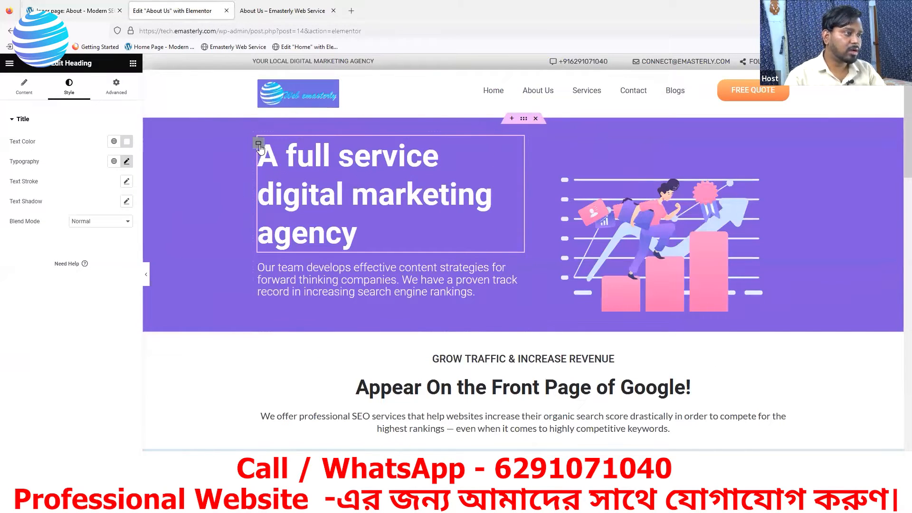
left_click(259, 144)
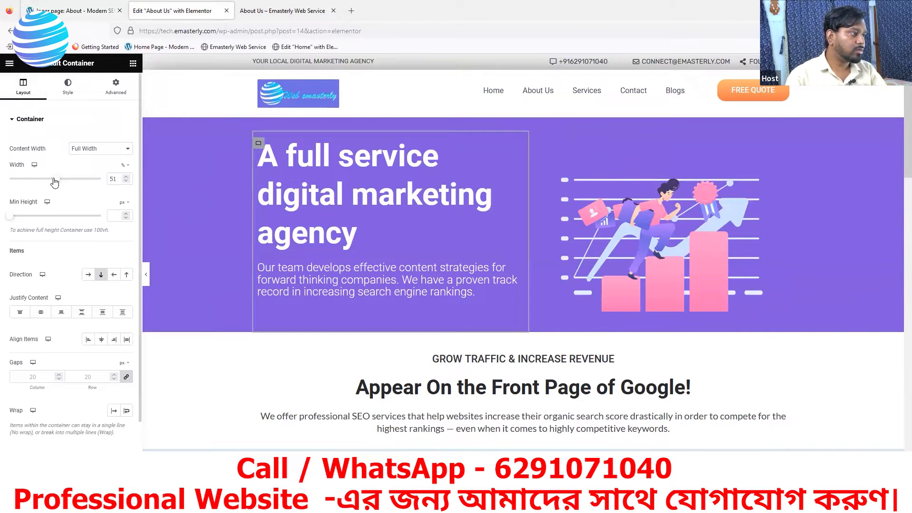
left_click_drag(54, 183, 57, 186)
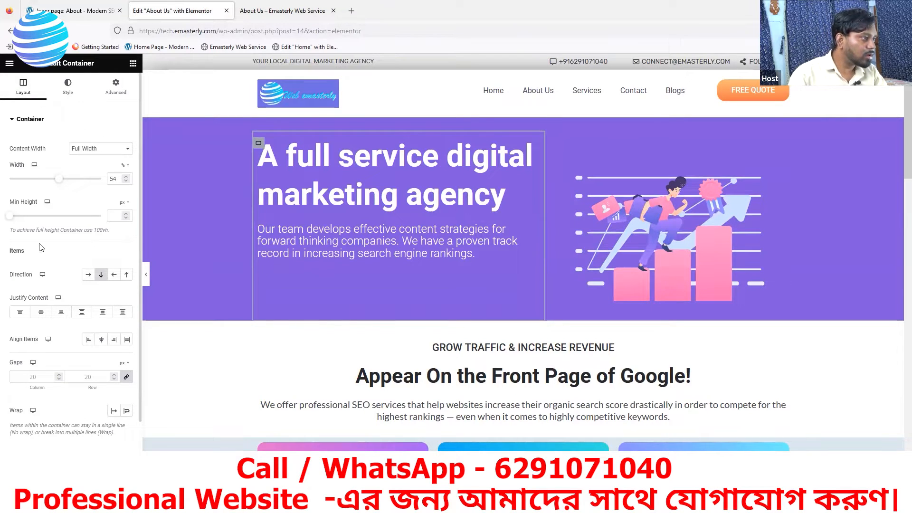
left_click(69, 86)
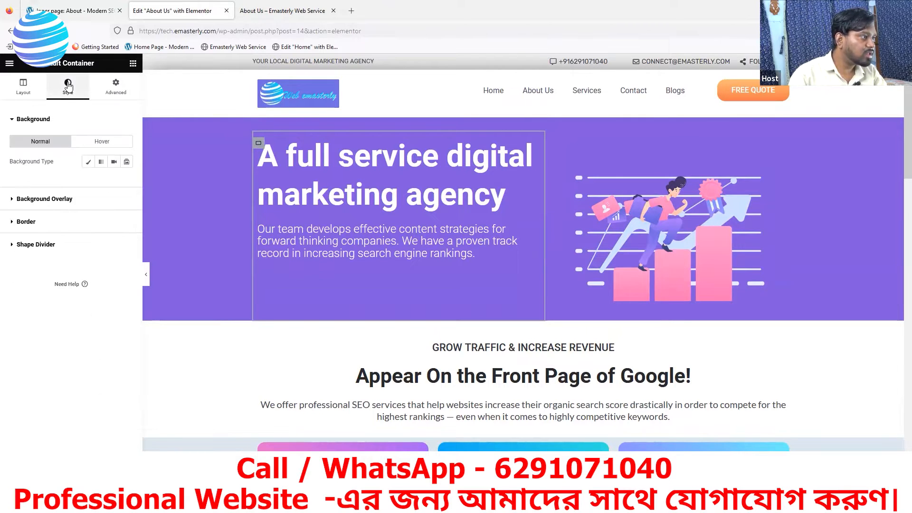
left_click(23, 85)
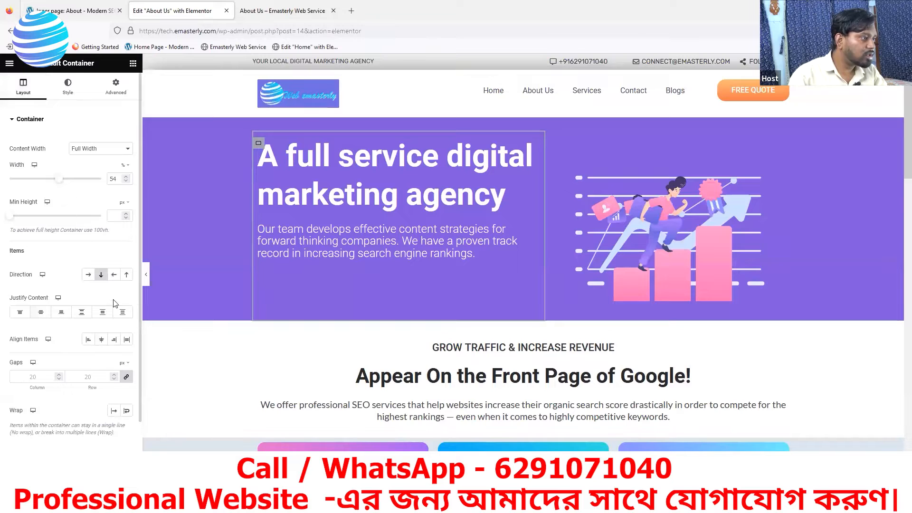
scroll(72, 384, "down", 1)
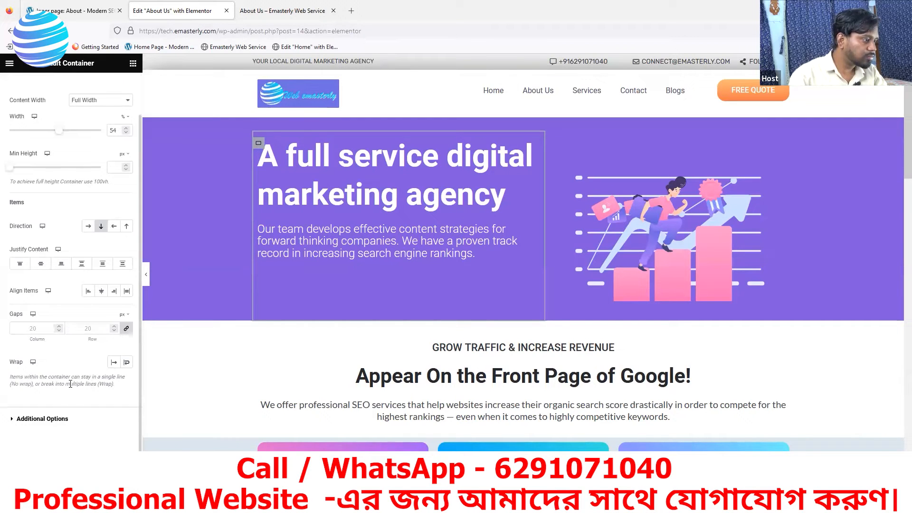
scroll(38, 136, "up", 1)
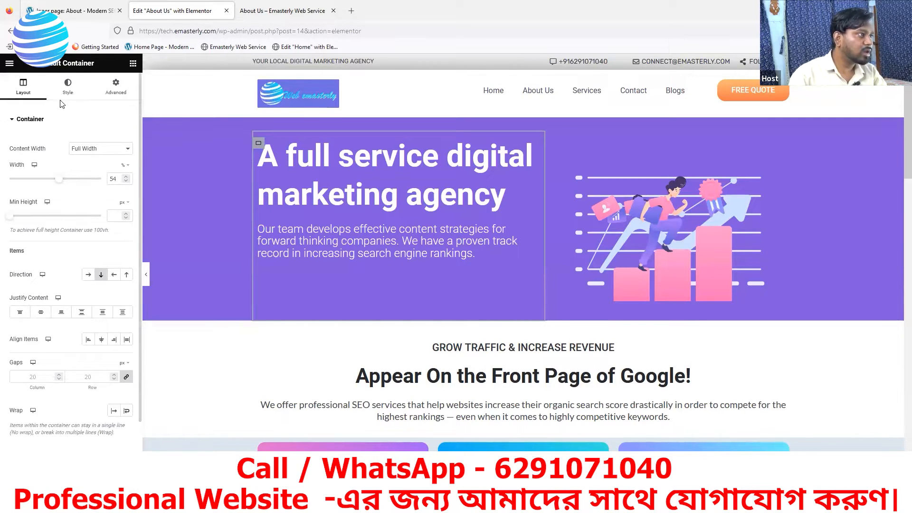
left_click(70, 85)
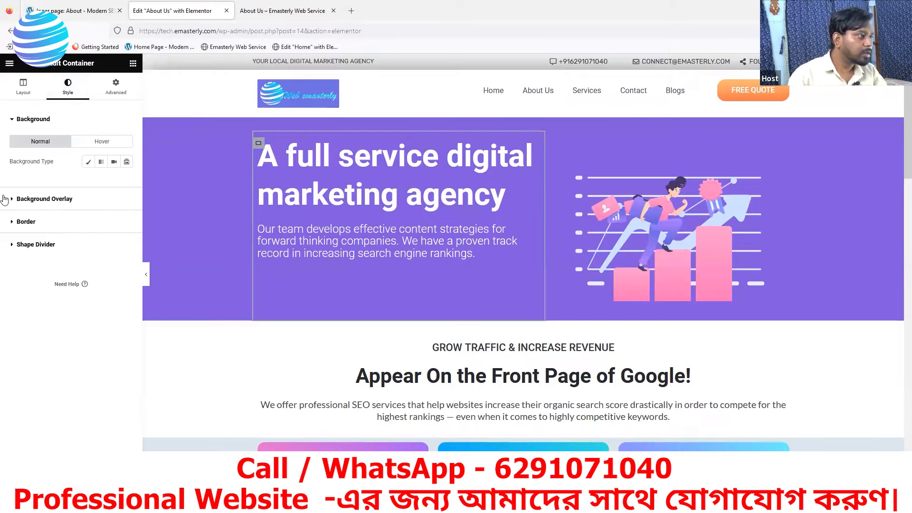
left_click(118, 91)
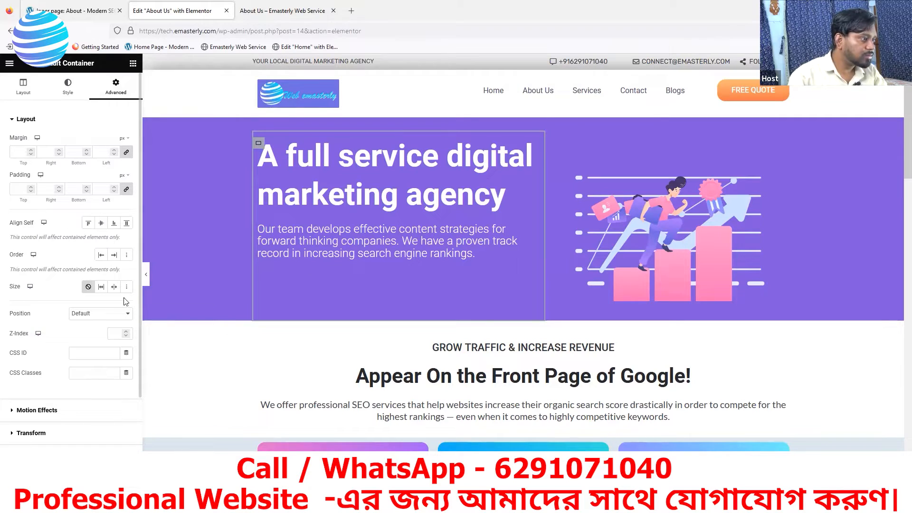
scroll(76, 401, "down", 1)
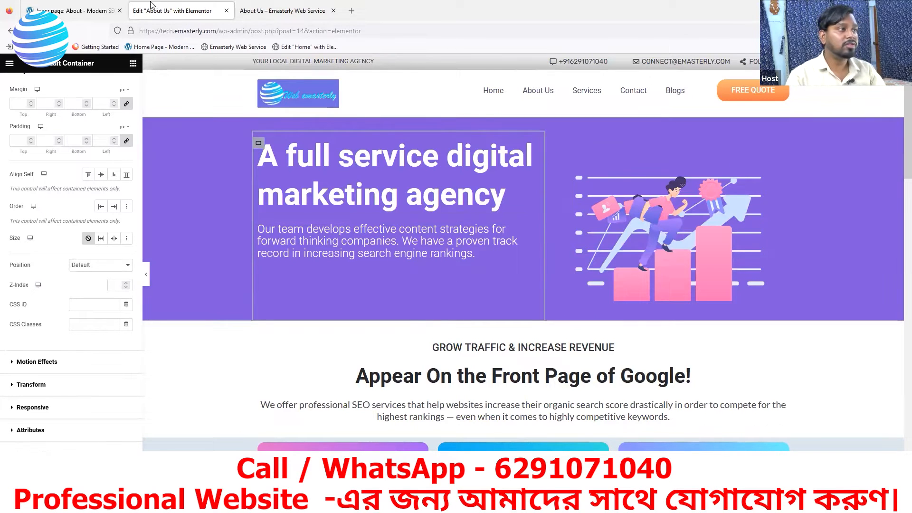
Step: Save the hero illustration from the reference About page to Downloads as the PNG illustrations-idea-startup
left_click(97, 14)
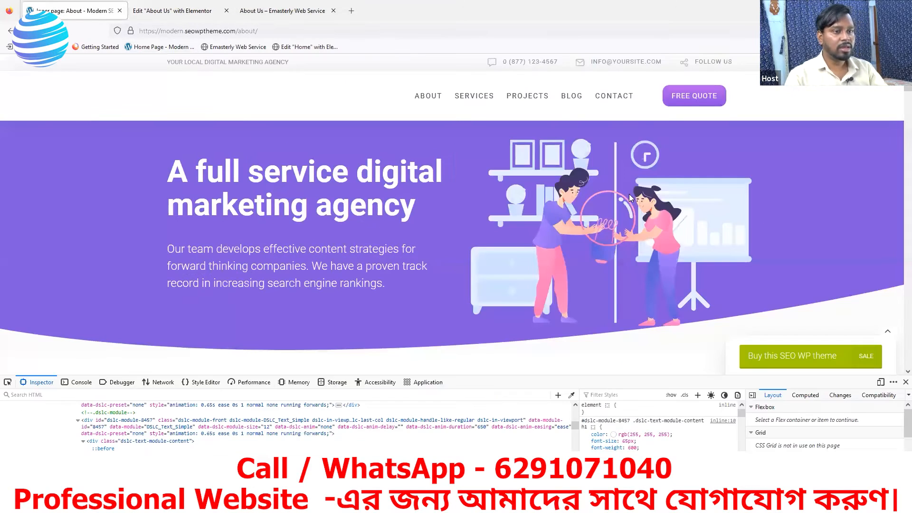
right_click(599, 178)
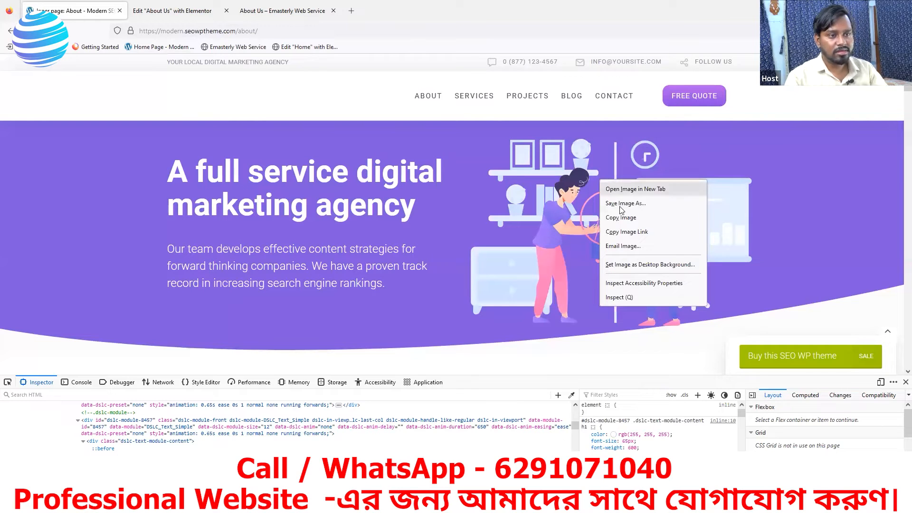
left_click(622, 202)
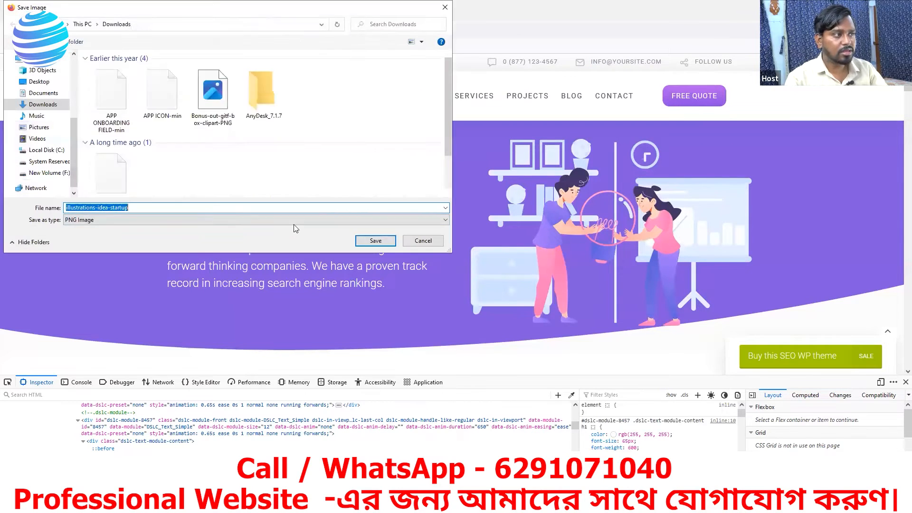
left_click(369, 240)
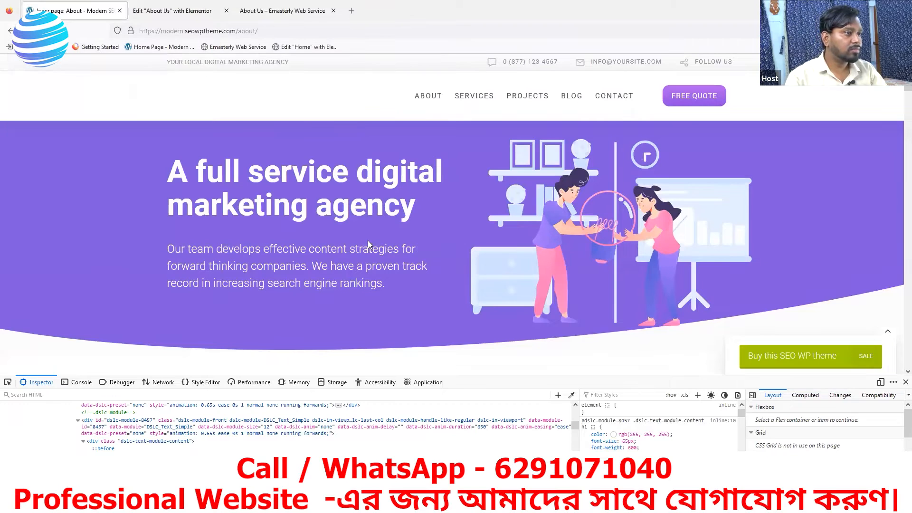
Step: Replace the hero section's image on the About Us page by uploading and inserting illustrations-idea-startup from Downloads
left_click(198, 11)
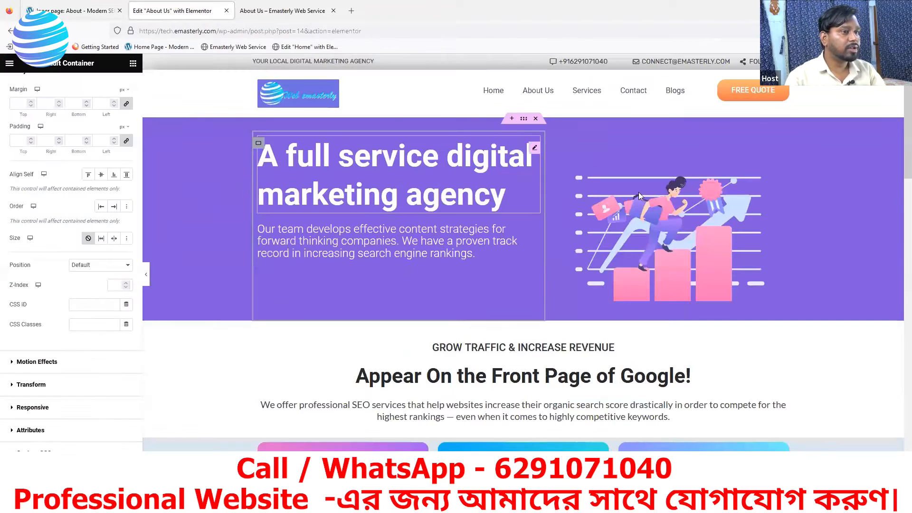
left_click(782, 149)
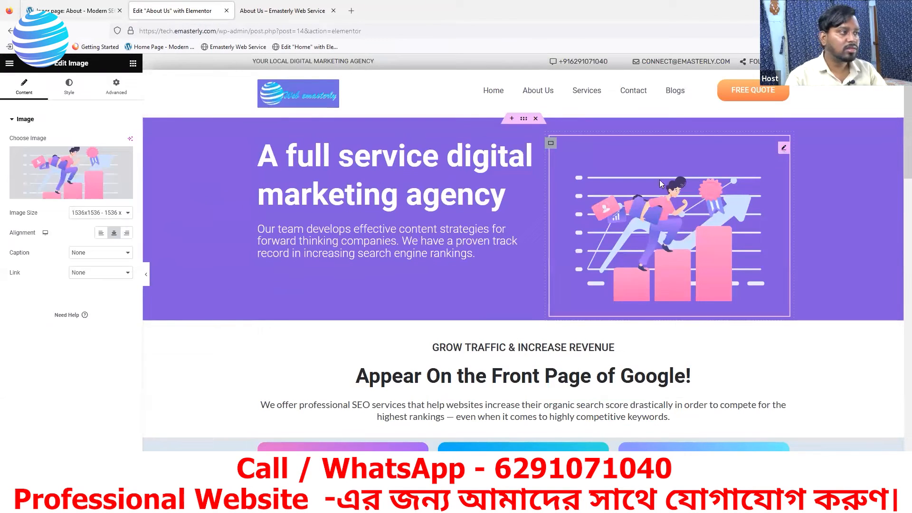
left_click(60, 191)
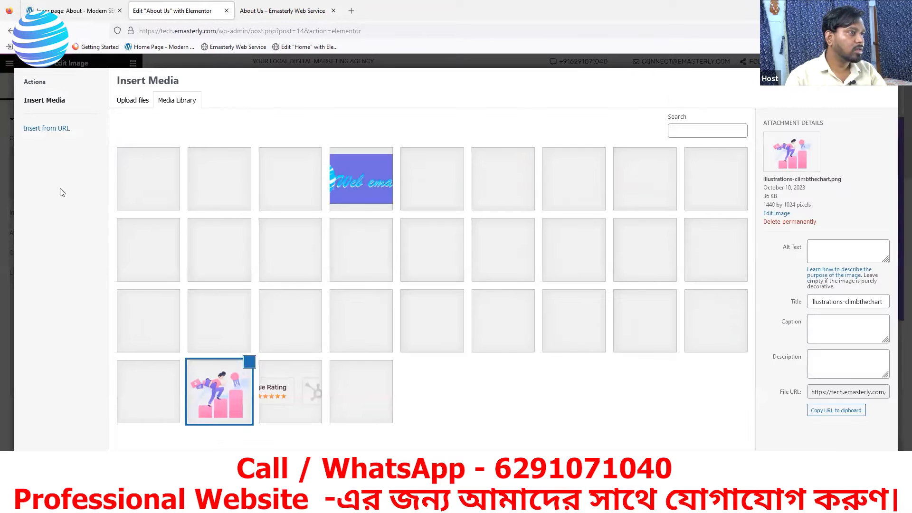
left_click(127, 104)
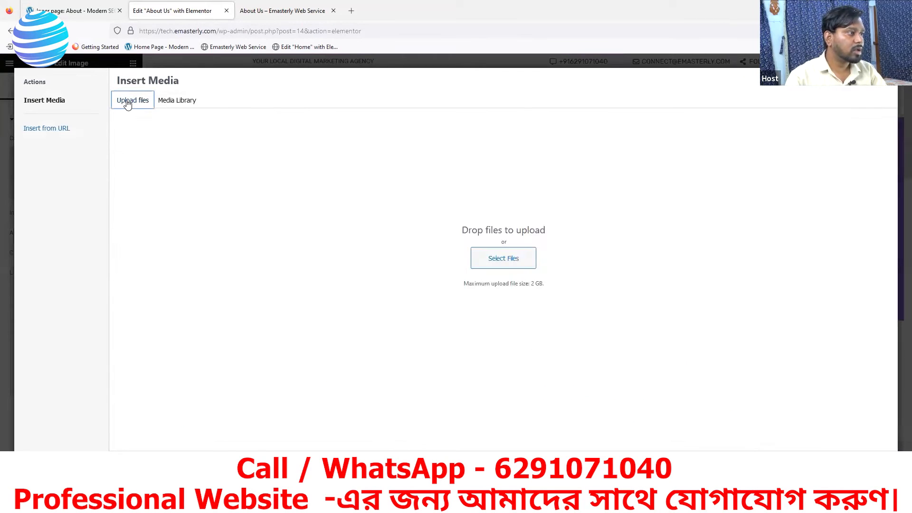
left_click(489, 259)
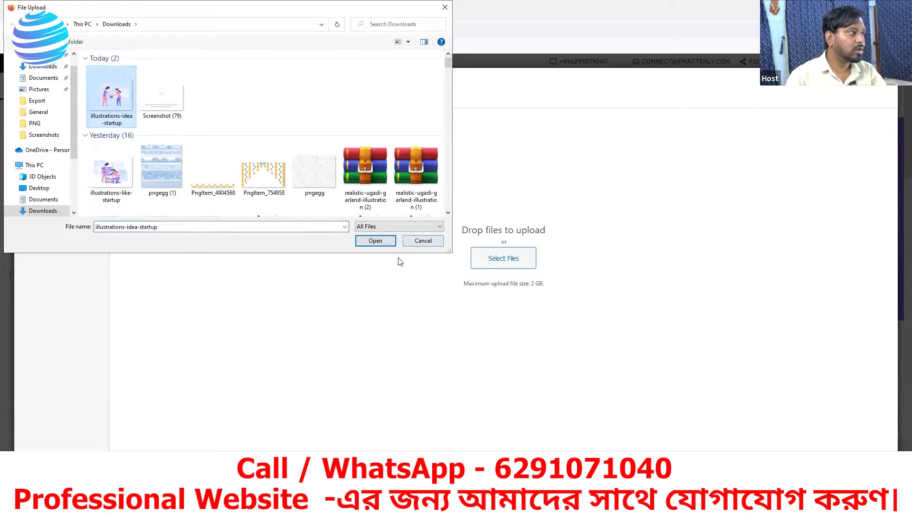
left_click(378, 241)
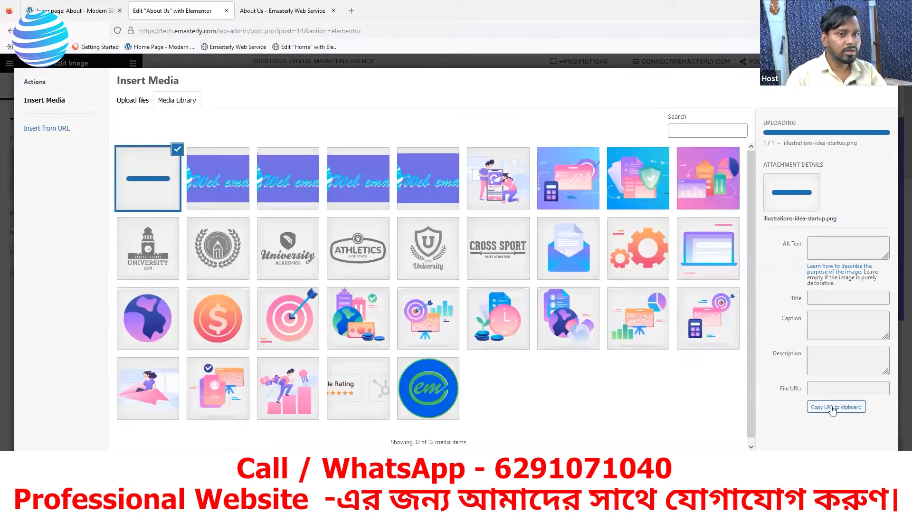
left_click(856, 449)
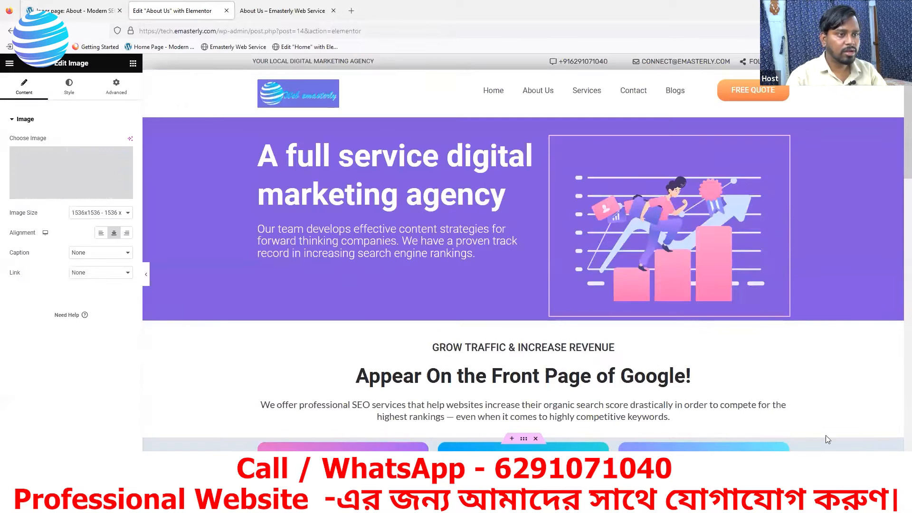
Step: Compare the new hero image with the reference page's illustration and set its image size to Full
left_click(87, 12)
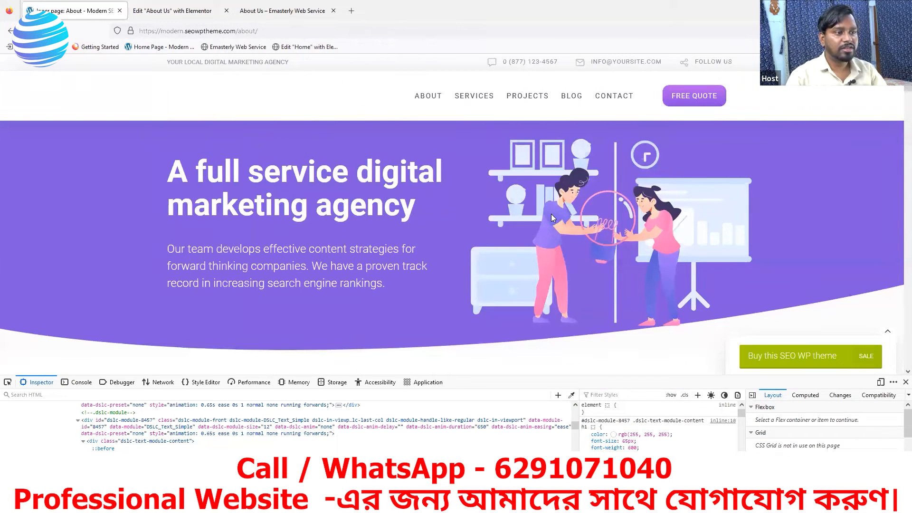
left_click(156, 12)
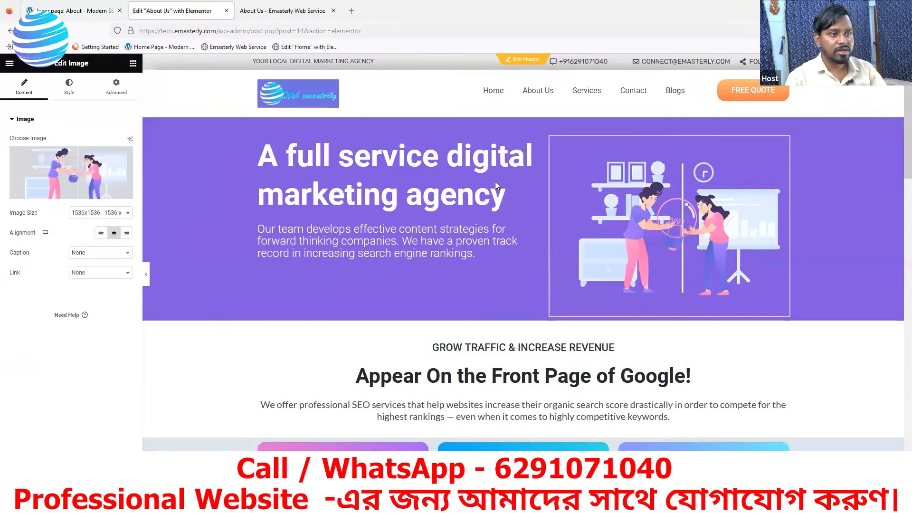
left_click(100, 213)
left_click(83, 290)
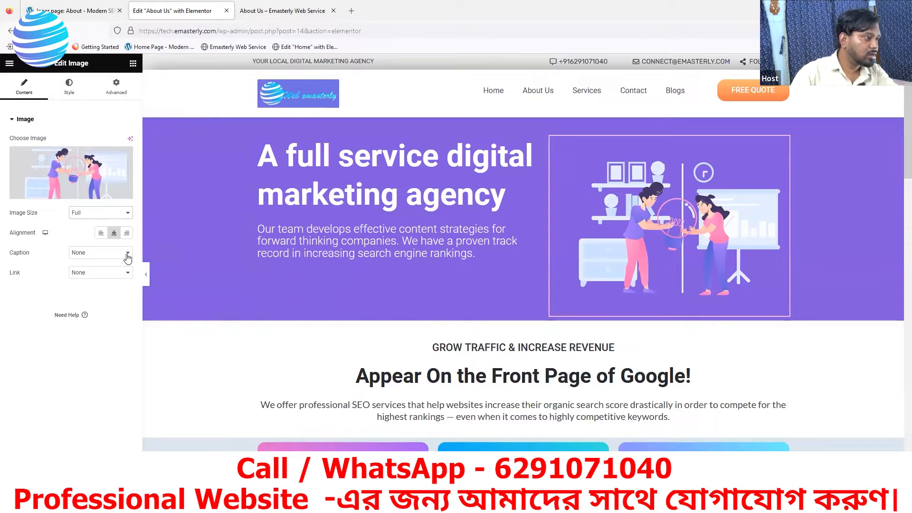
Step: Set the hero image's width and max width to 100% each, comparing its size with the reference illustration
left_click(70, 86)
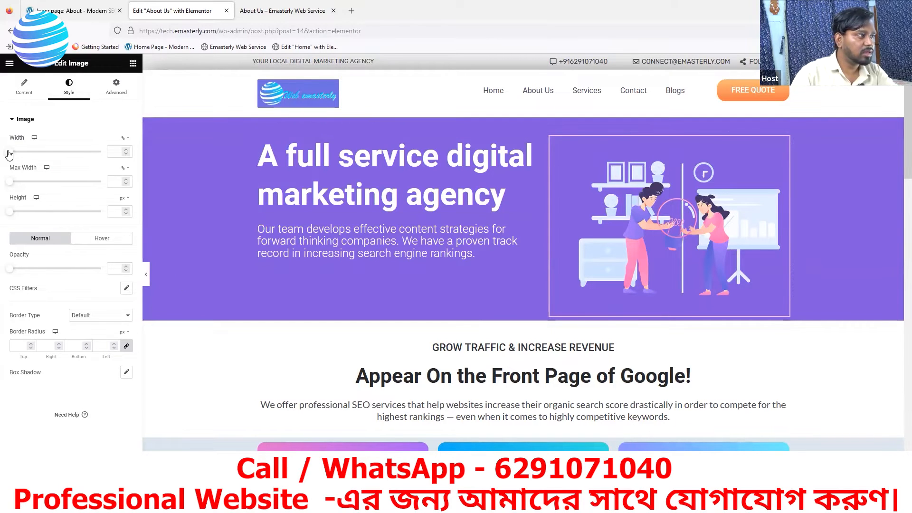
left_click_drag(10, 151, 102, 157)
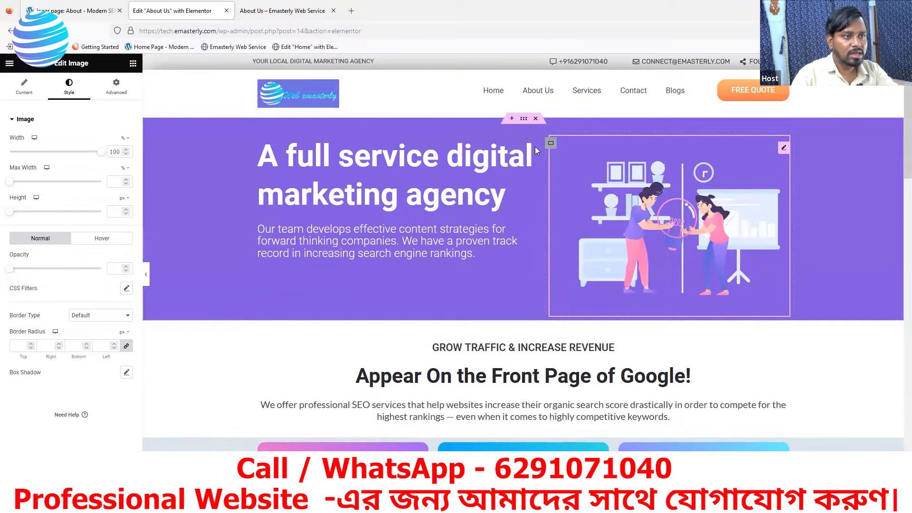
left_click(106, 9)
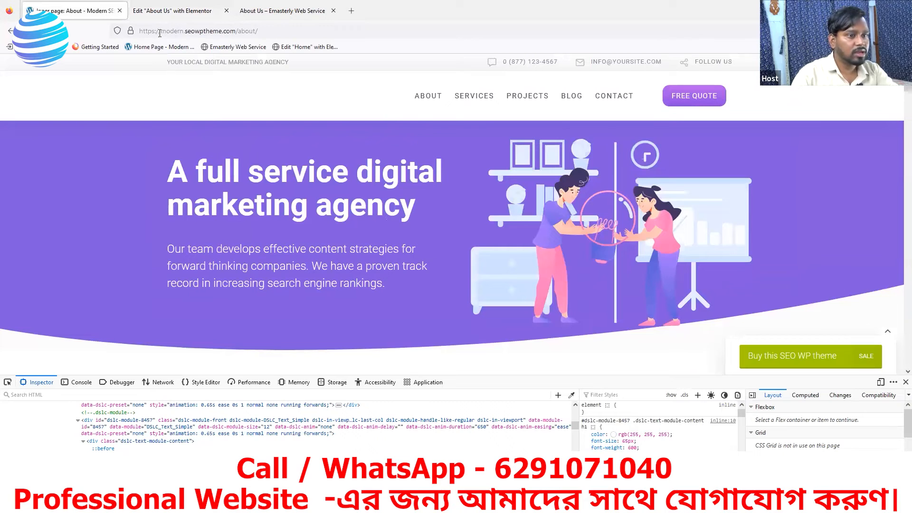
left_click(160, 11)
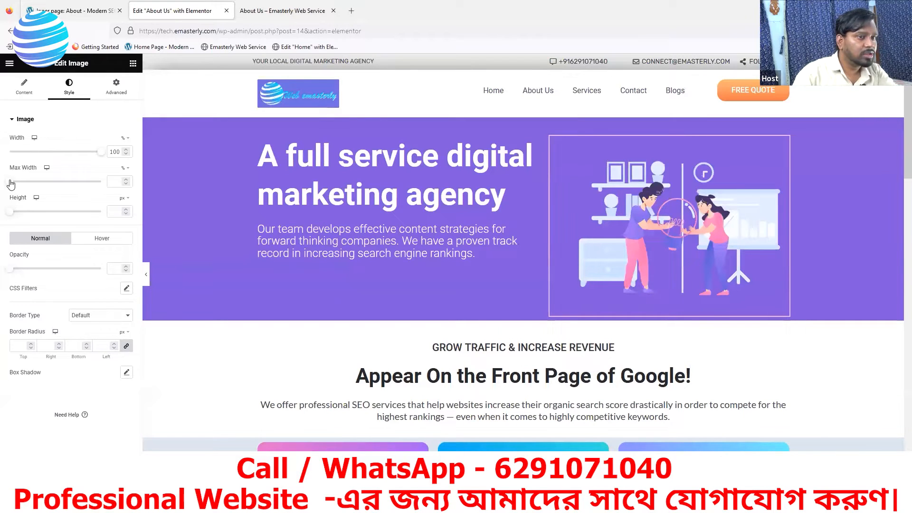
left_click_drag(11, 182, 119, 181)
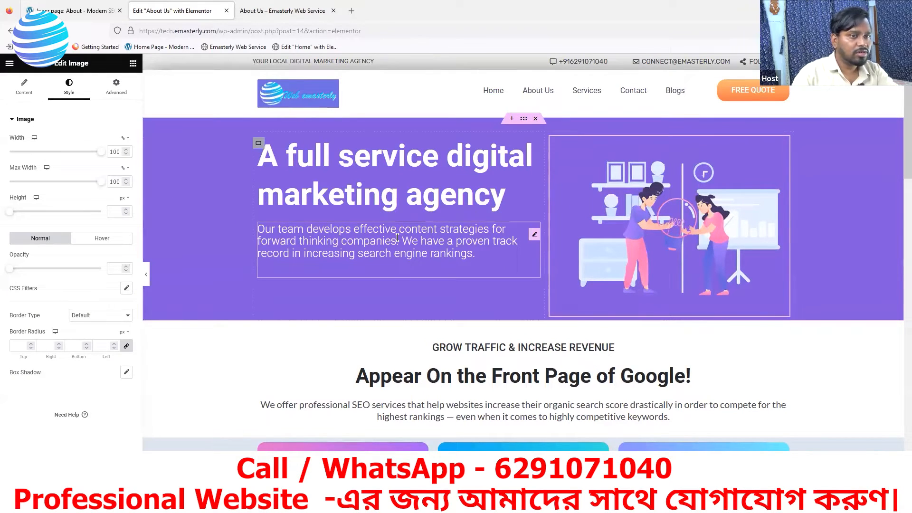
left_click(62, 7)
left_click(172, 10)
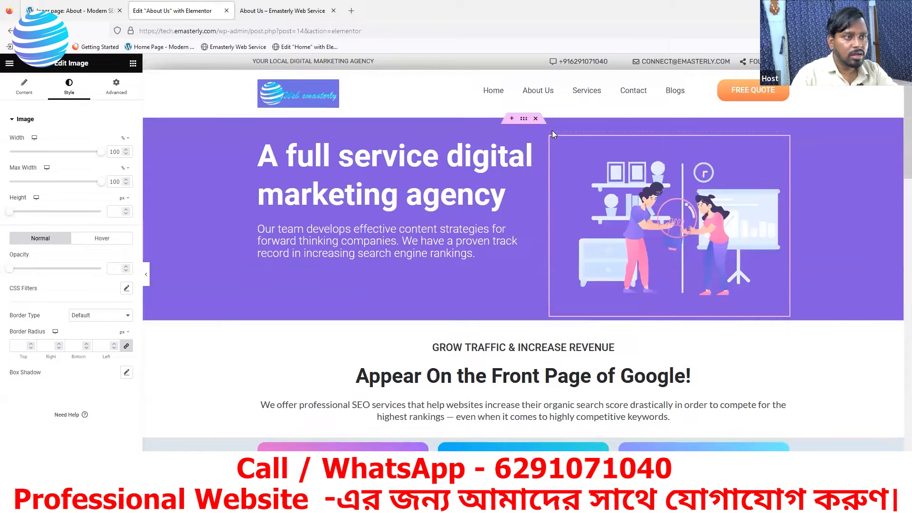
left_click(66, 9)
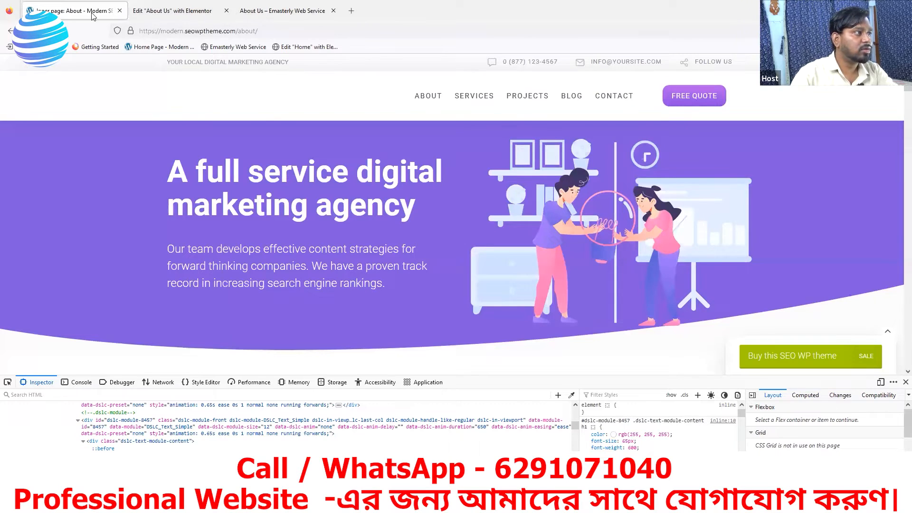
key("ctrl+Tab")
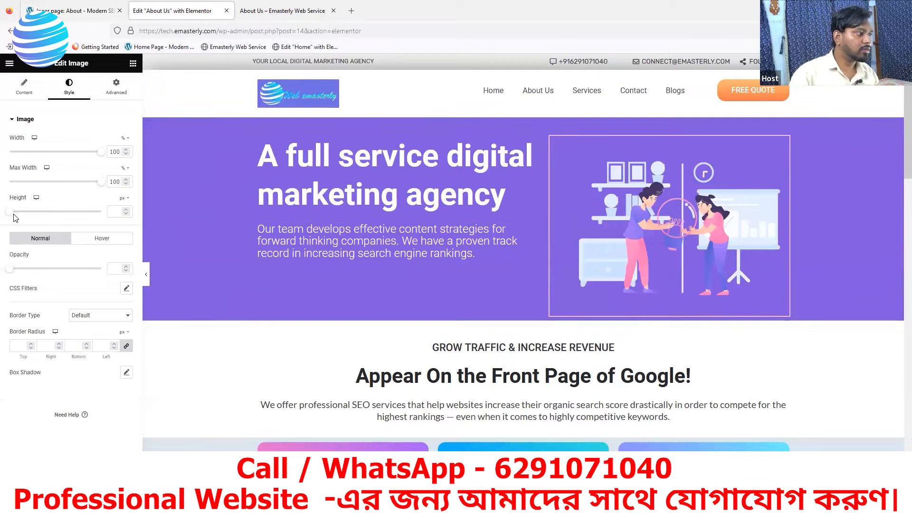
Step: Set the hero illustration's height to 388 px
left_click_drag(9, 212, 82, 217)
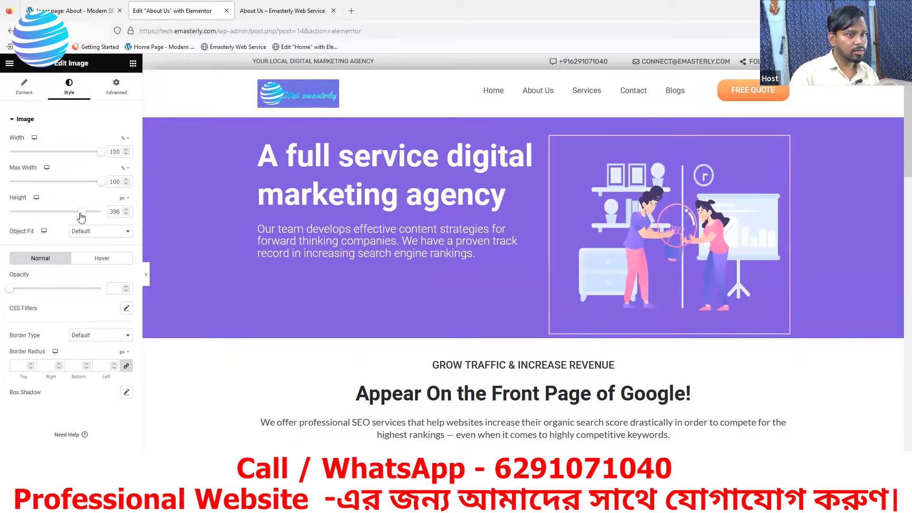
left_click_drag(81, 218, 79, 218)
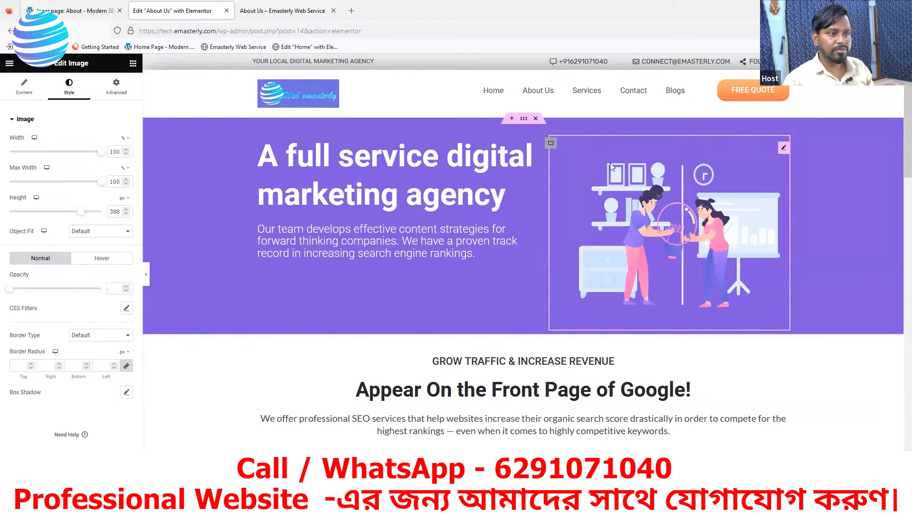
Step: Reduce the purple hero container's top padding to 9 px
left_click(525, 120)
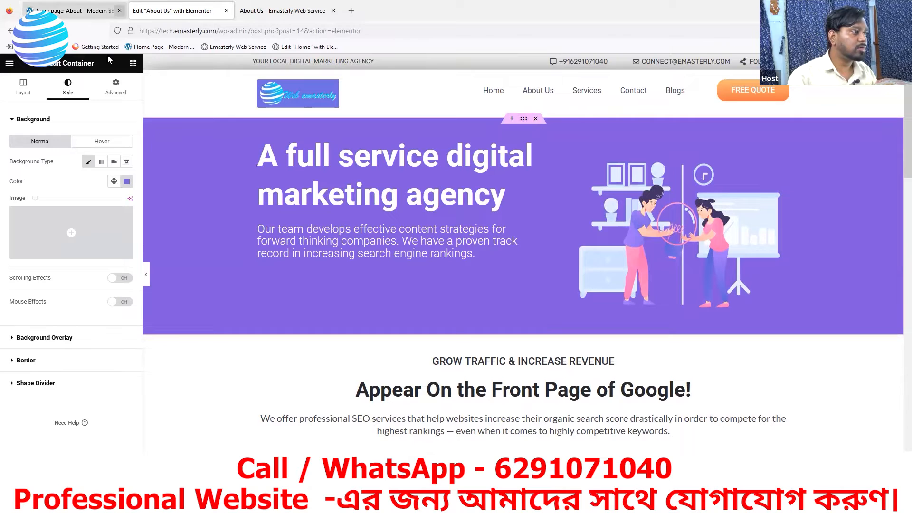
left_click(115, 87)
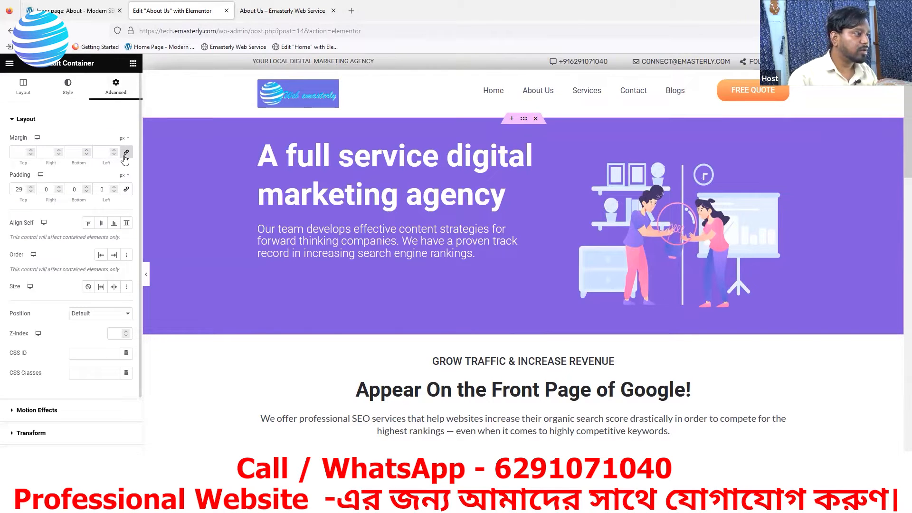
left_click(30, 191)
left_click(31, 192)
left_click(30, 192)
left_click(31, 191)
left_click(31, 192)
left_click(31, 191)
left_click(30, 191)
left_click(30, 191)
left_click(31, 191)
left_click(30, 192)
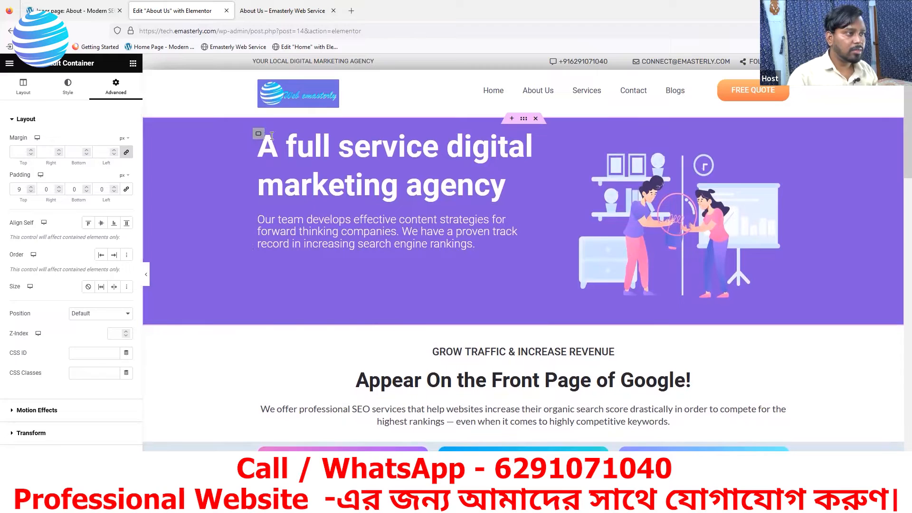
Step: Unlink the padding of the container holding the hero heading and paragraph, and raise its top padding to 67 px with the other sides at 0
left_click(259, 135)
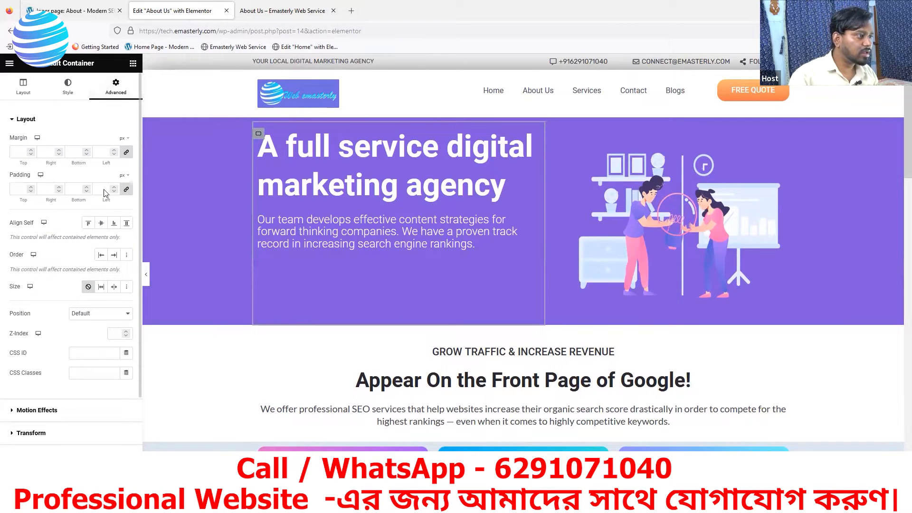
left_click(126, 189)
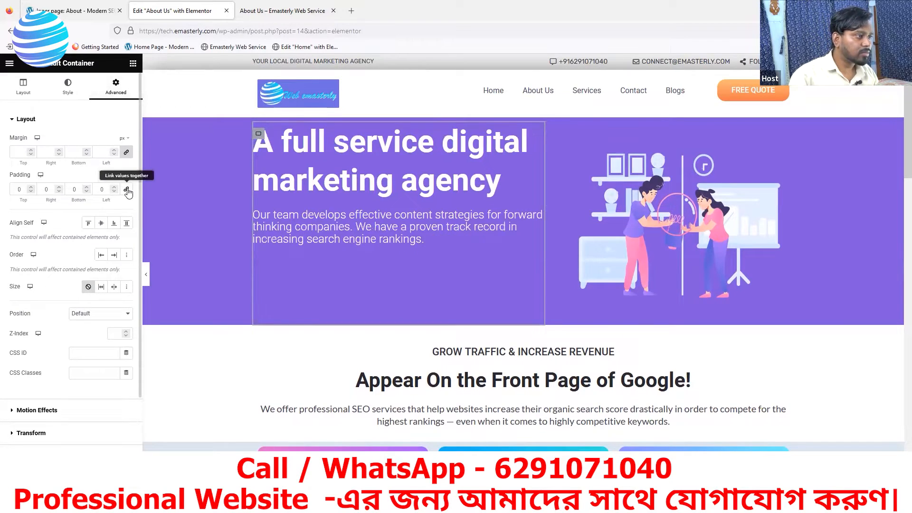
left_click(32, 188)
left_click(32, 188)
left_click(32, 188)
left_click(32, 188)
left_click(31, 189)
left_click(31, 188)
left_click(31, 188)
left_click(31, 189)
left_click(32, 188)
left_click(32, 188)
left_click(31, 189)
left_click(31, 188)
left_click(31, 188)
left_click(31, 188)
left_click(31, 188)
left_click(32, 188)
left_click(31, 188)
left_click(32, 188)
left_click(31, 188)
left_click(32, 188)
left_click(31, 188)
left_click(32, 188)
left_click(31, 189)
left_click(31, 188)
left_click(32, 188)
left_click(31, 188)
left_click(31, 188)
left_click(31, 188)
left_click(31, 188)
left_click(32, 189)
left_click(31, 188)
left_click(31, 188)
left_click(32, 188)
left_click(32, 188)
left_click(31, 188)
left_click(32, 189)
left_click(31, 188)
left_click(32, 189)
left_click(31, 188)
left_click(31, 188)
left_click(31, 188)
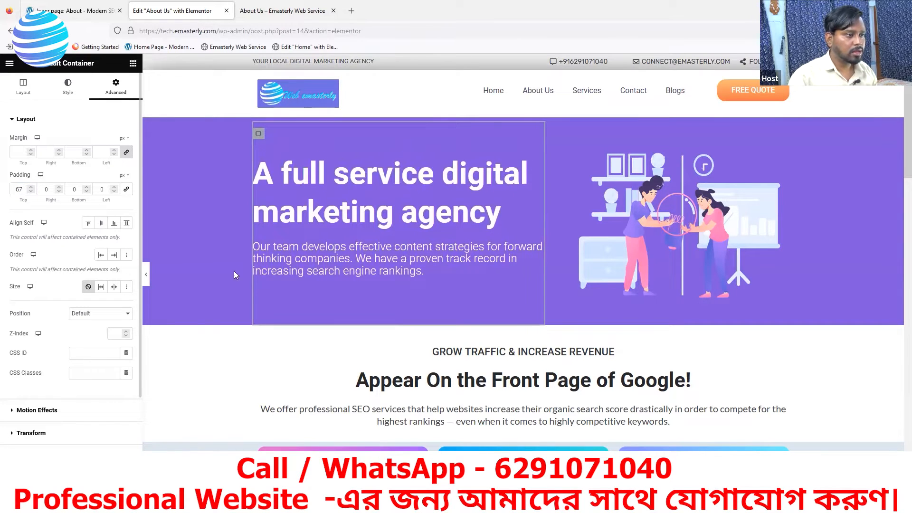
Step: Check the reference About page and justify the hero paragraph in the Elementor editor
left_click(79, 11)
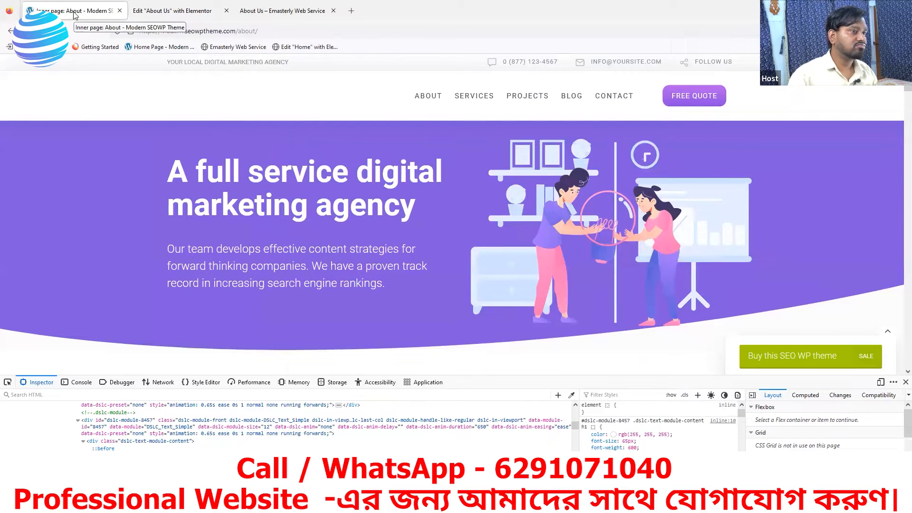
left_click(172, 10)
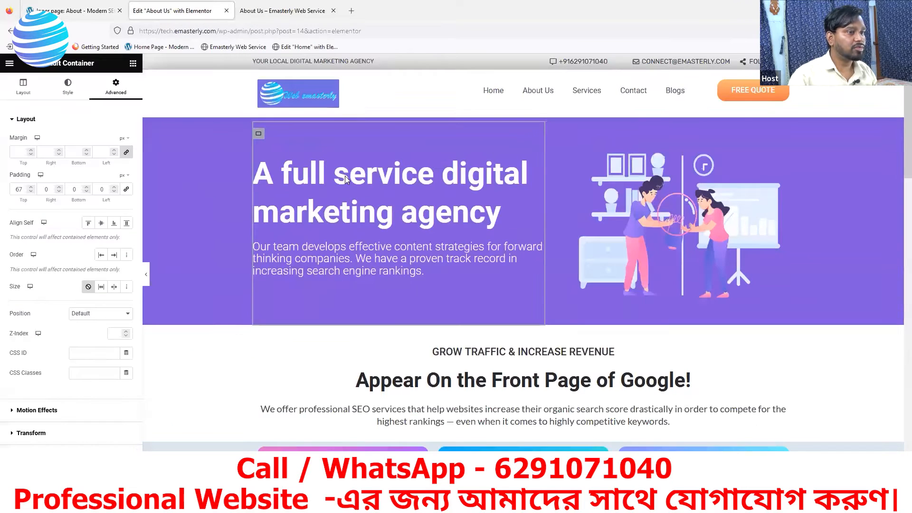
left_click(540, 255)
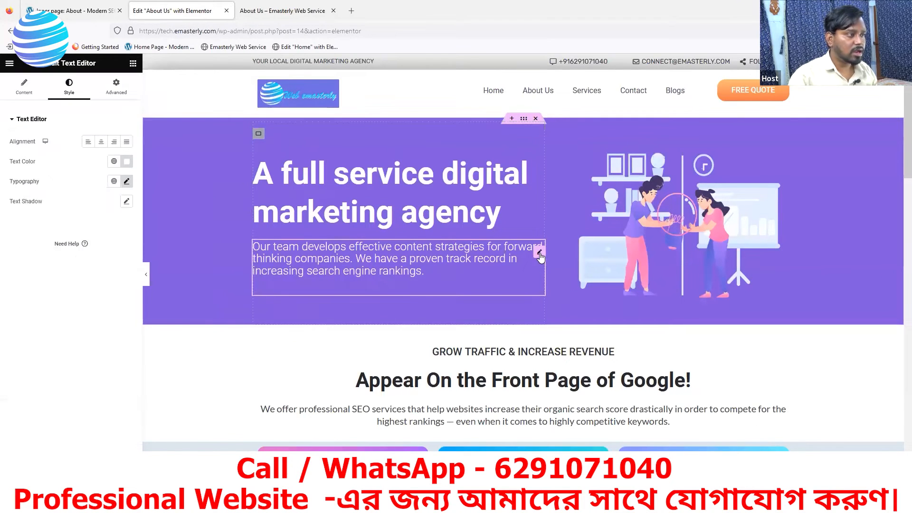
left_click(126, 142)
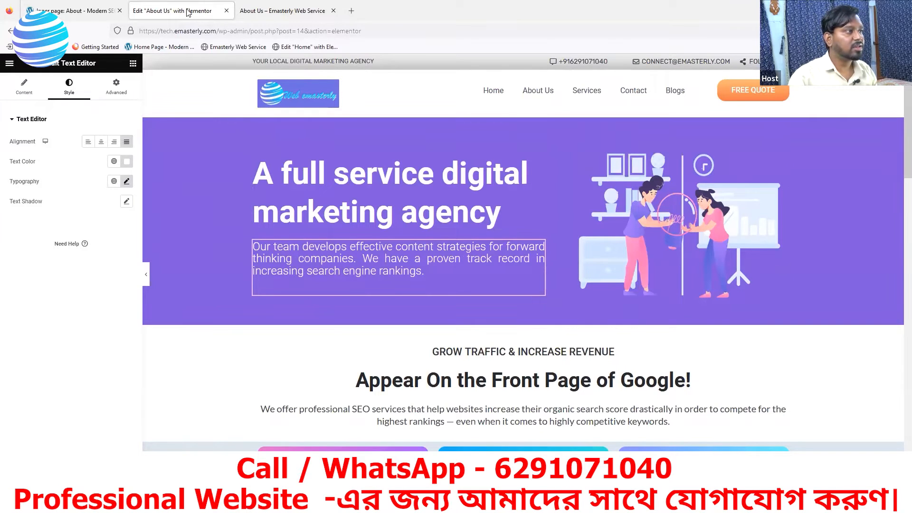
Step: Compare the reloaded live About Us page with the reference About page, and close the reference page's developer tools
left_click(69, 10)
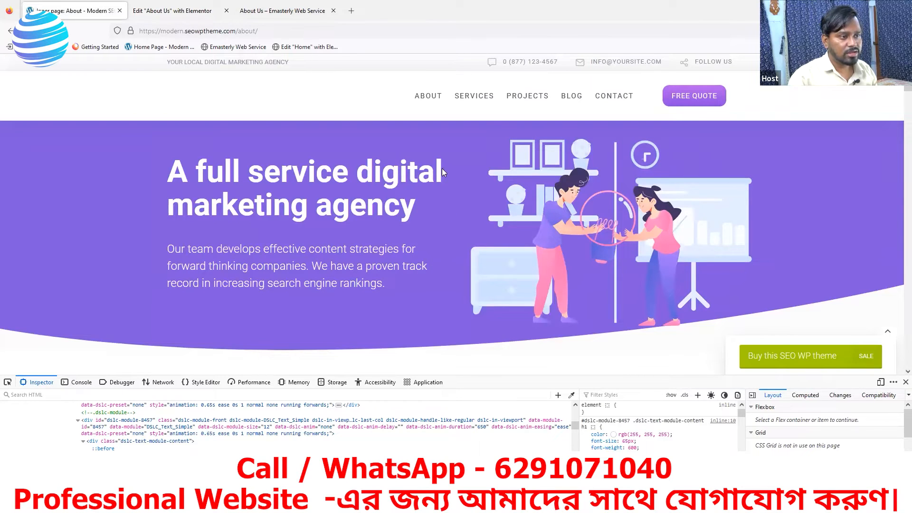
left_click(182, 12)
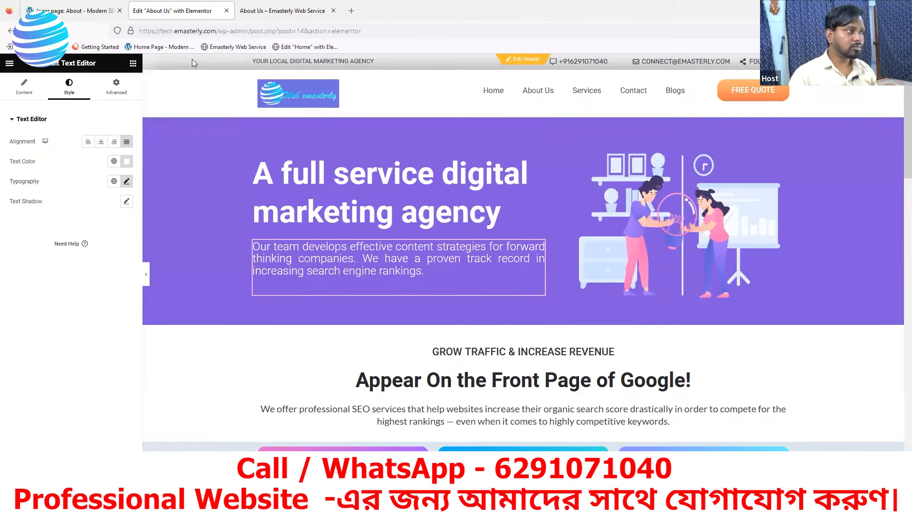
left_click(284, 11)
left_click(45, 31)
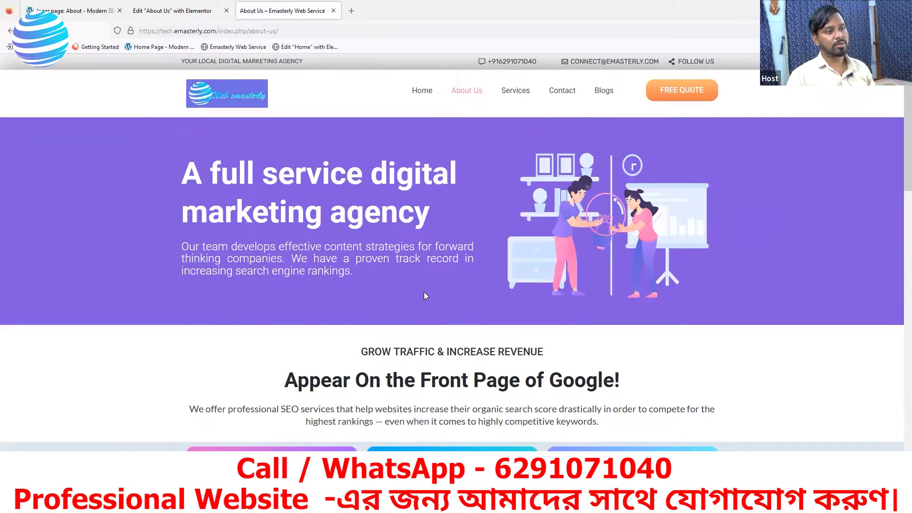
scroll(395, 307, "down", 2)
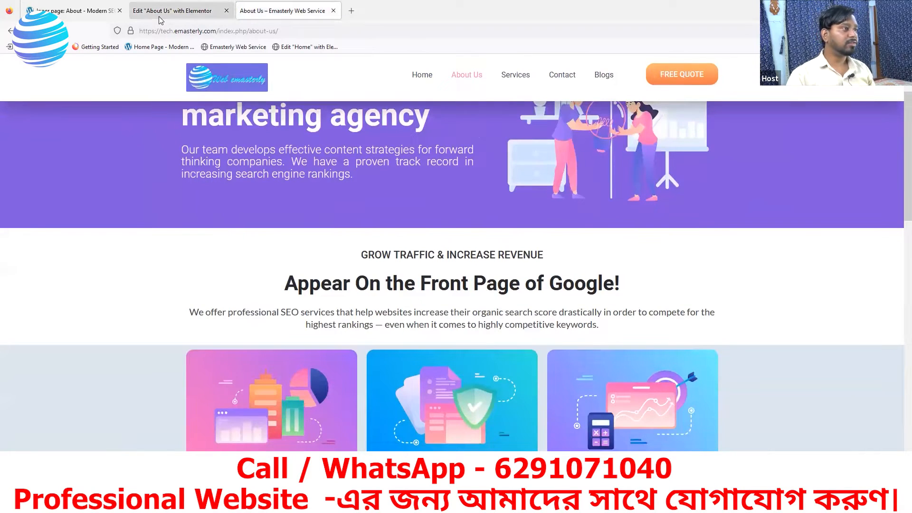
left_click(71, 10)
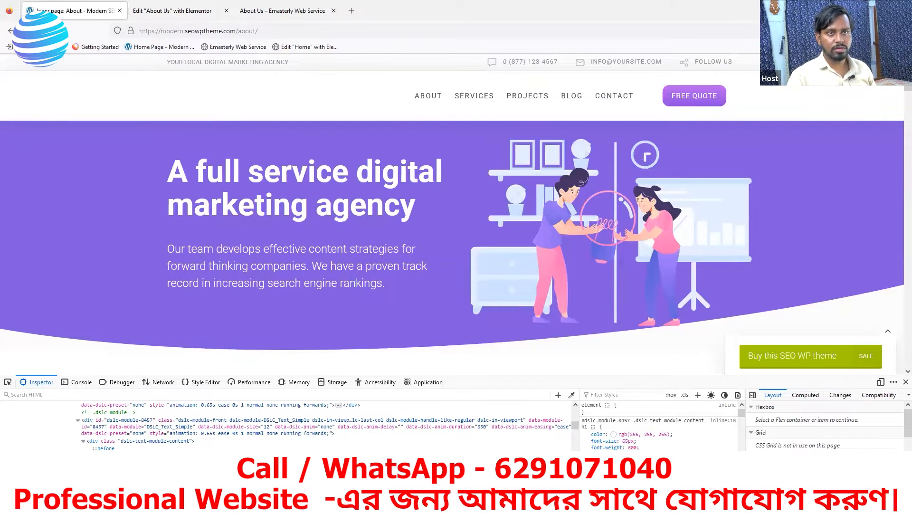
left_click(906, 382)
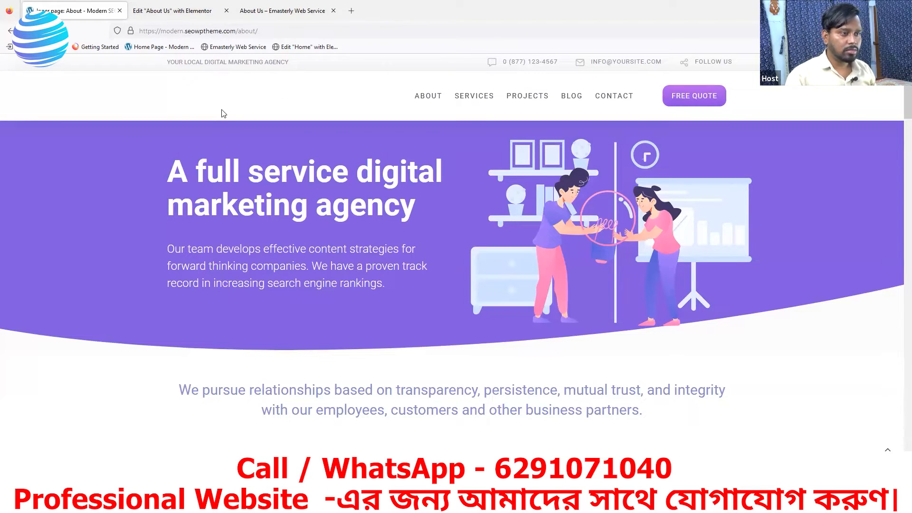
Step: Add a Pyramids shape divider to the bottom edge of the purple hero container
left_click(172, 10)
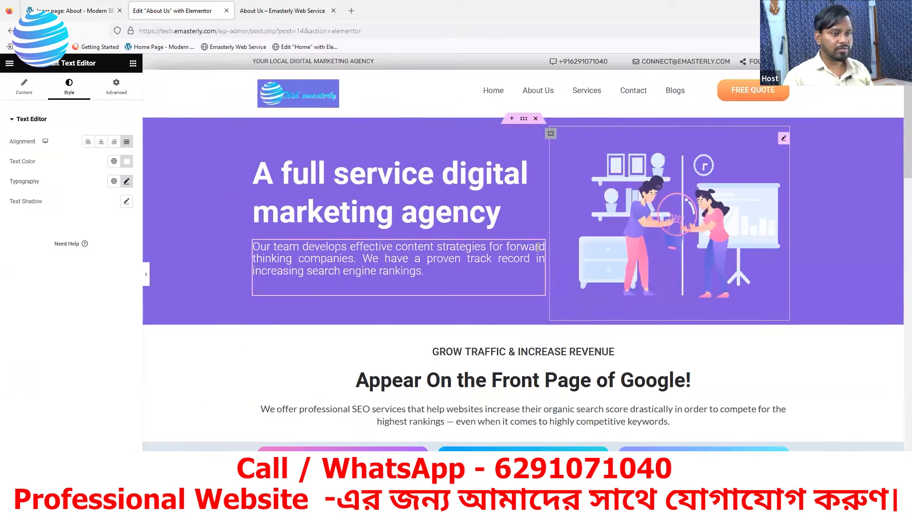
left_click(523, 119)
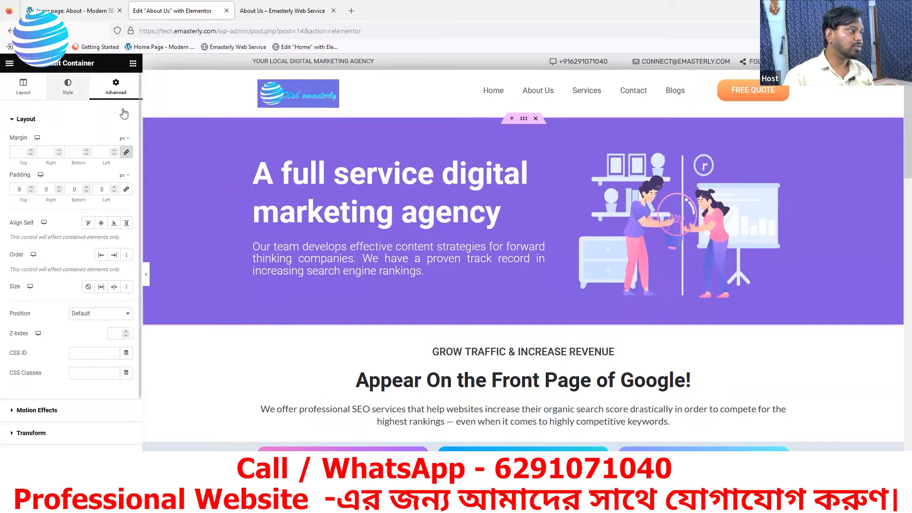
left_click(69, 86)
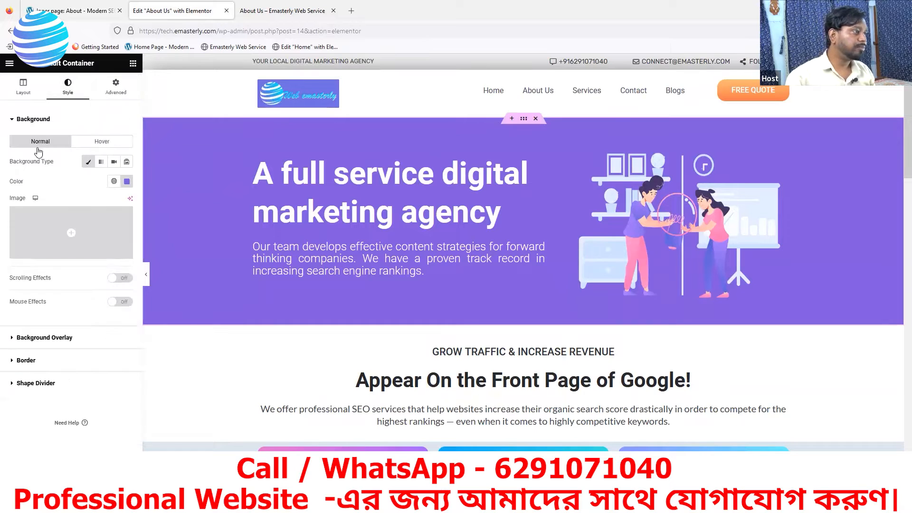
left_click(15, 387)
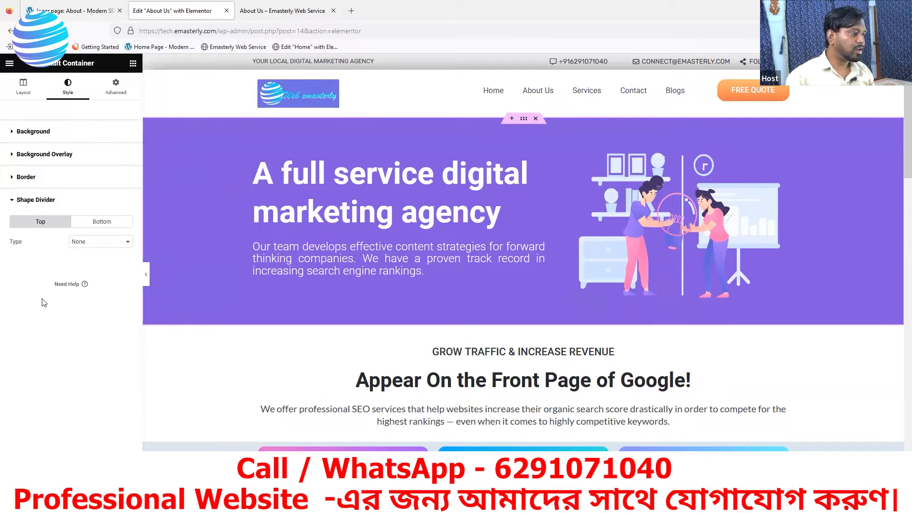
left_click(75, 222)
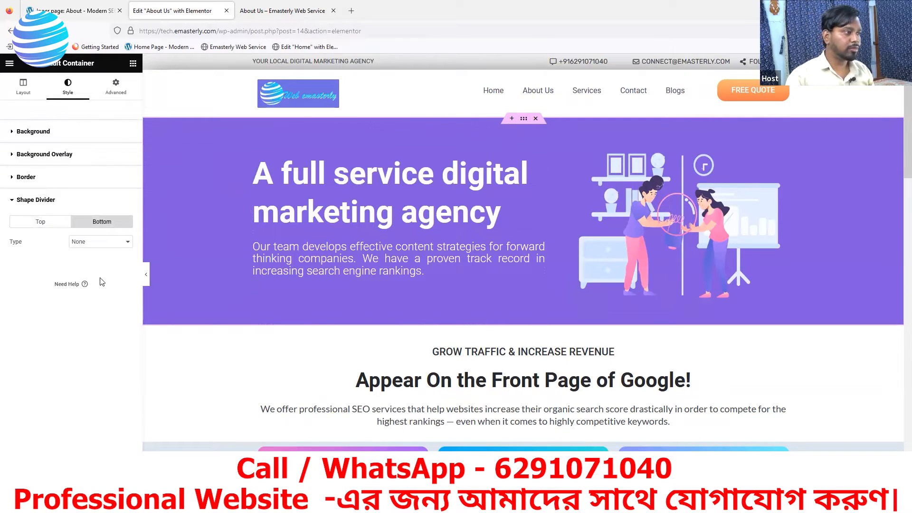
left_click(90, 244)
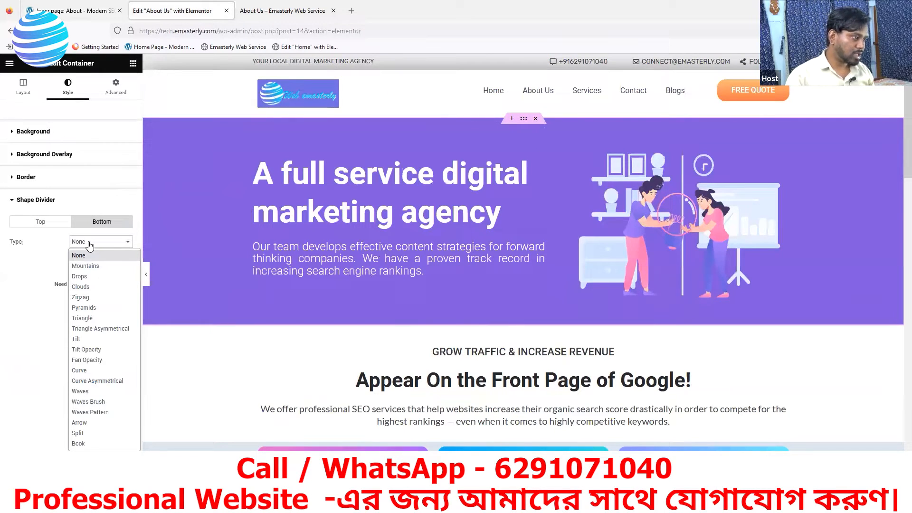
left_click(90, 308)
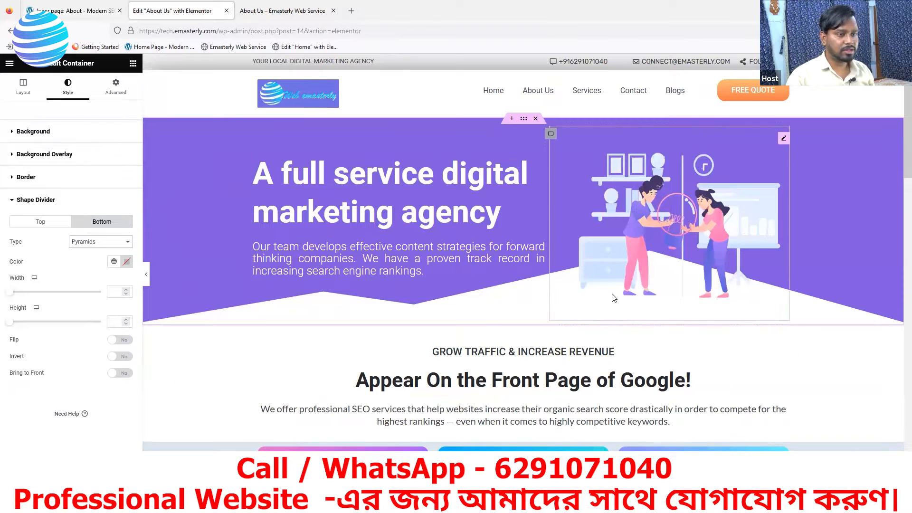
Step: Increase the hero container's bottom padding to 142 px
left_click(114, 90)
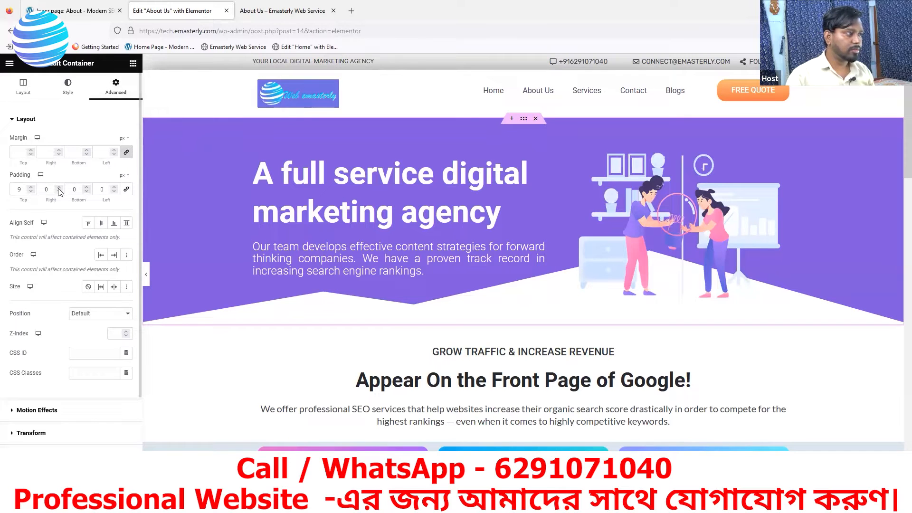
left_click(86, 187)
left_click(87, 186)
left_click(87, 187)
left_click(86, 187)
left_click(87, 187)
left_click(87, 186)
left_click(87, 187)
left_click(87, 187)
left_click(87, 187)
left_click(87, 187)
left_click(87, 186)
left_click(87, 187)
left_click(86, 186)
left_click(86, 187)
left_click(87, 186)
left_click(86, 187)
left_click(86, 187)
left_click(87, 187)
left_click(87, 187)
left_click(86, 187)
left_click(87, 186)
left_click(87, 186)
left_click(87, 187)
left_click(87, 187)
left_click(87, 187)
left_click(86, 186)
left_click(87, 187)
left_click(87, 187)
left_click(87, 187)
left_click(87, 187)
left_click(87, 186)
left_click(87, 187)
left_click(87, 187)
left_click(87, 186)
left_click(87, 186)
left_click(87, 186)
left_click(87, 187)
left_click(87, 186)
left_click(87, 187)
left_click(87, 187)
left_click(87, 187)
left_click(87, 187)
left_click(87, 186)
left_click_drag(87, 185, 87, 188)
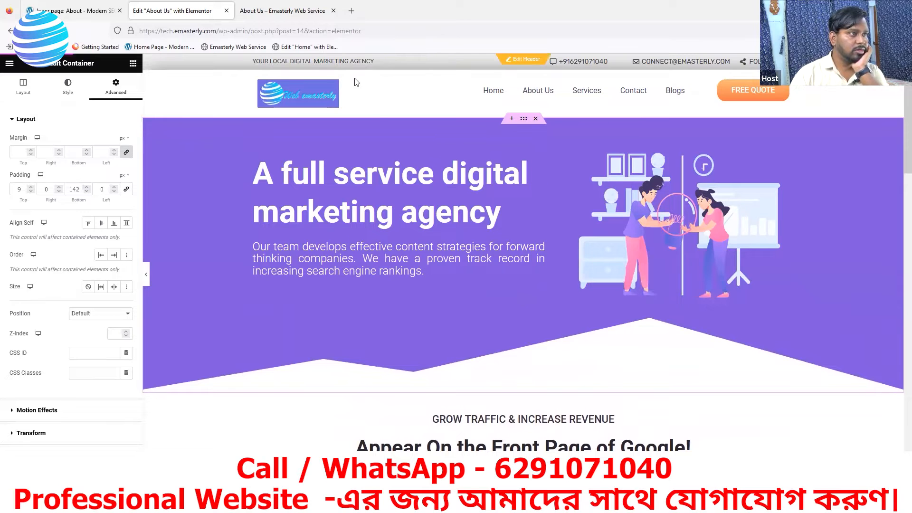
Step: Reload the live About Us page and check the spacing between the hero illustration and the pyramid divider
left_click(285, 10)
key("F5")
scroll(495, 294, "up", 3)
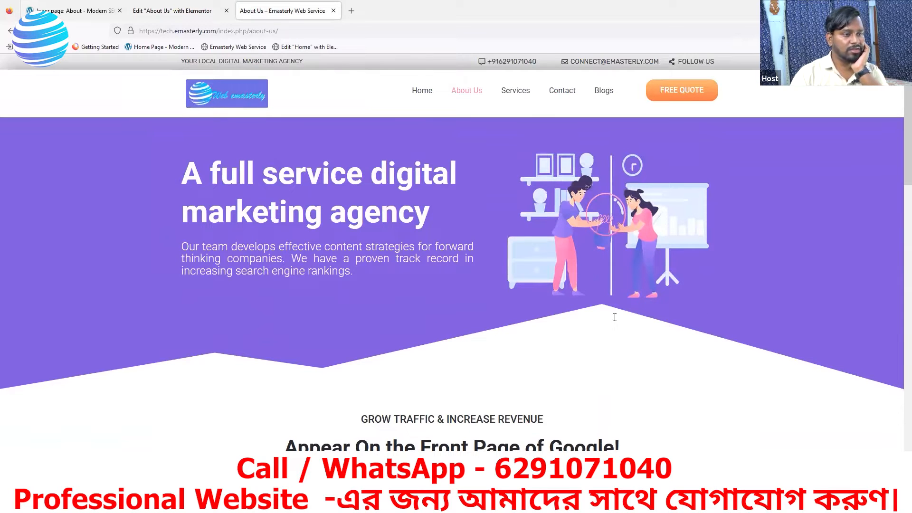
Step: Increase the hero container's bottom padding to 170 px in the Elementor editor
left_click(142, 11)
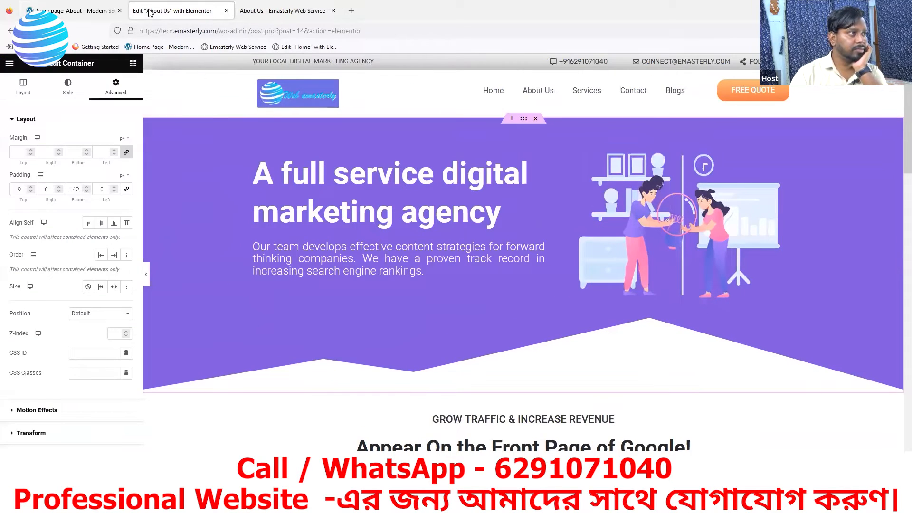
left_click(87, 188)
left_click(87, 187)
left_click(87, 187)
left_click(87, 188)
left_click(87, 187)
left_click(87, 188)
left_click(87, 187)
left_click_drag(88, 188, 88, 194)
left_click(88, 192)
left_click(87, 192)
left_click(88, 192)
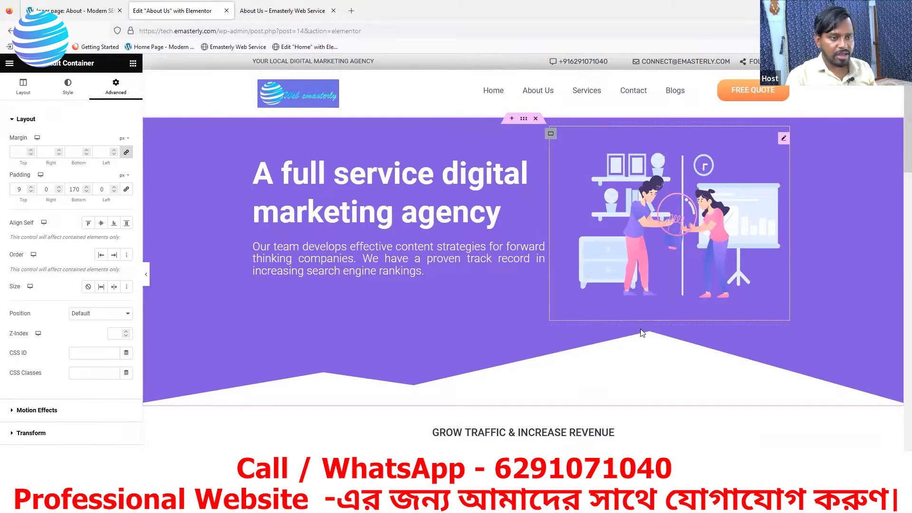
Step: Review the finished hero on the live page and in the editor with its settings hidden, and return to the reference About page
left_click(280, 10)
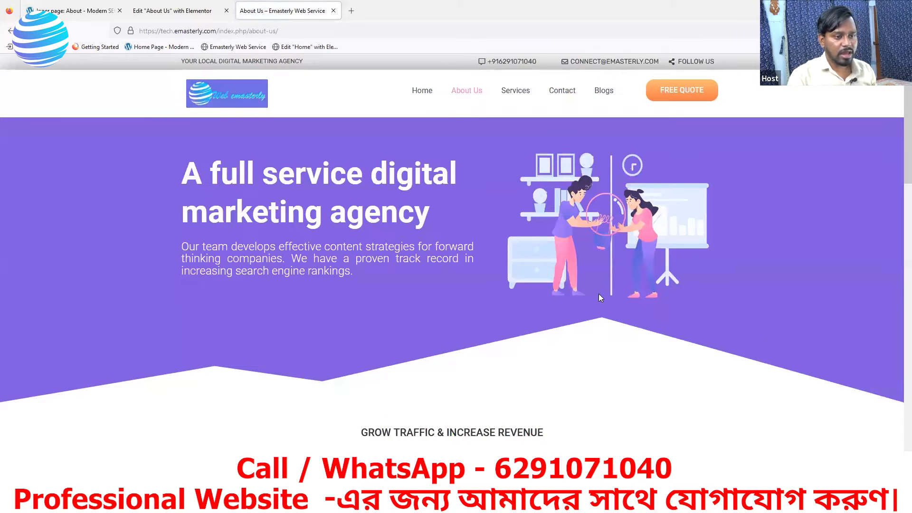
left_click(172, 10)
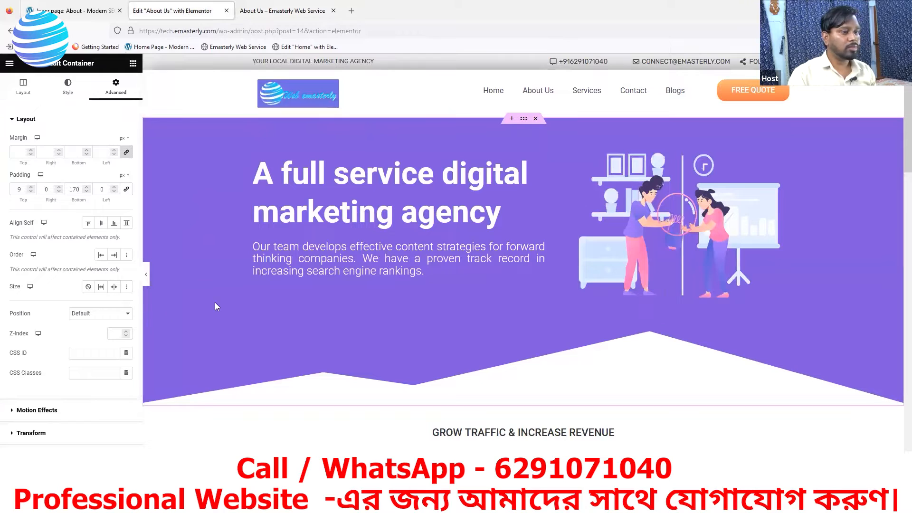
left_click(146, 278)
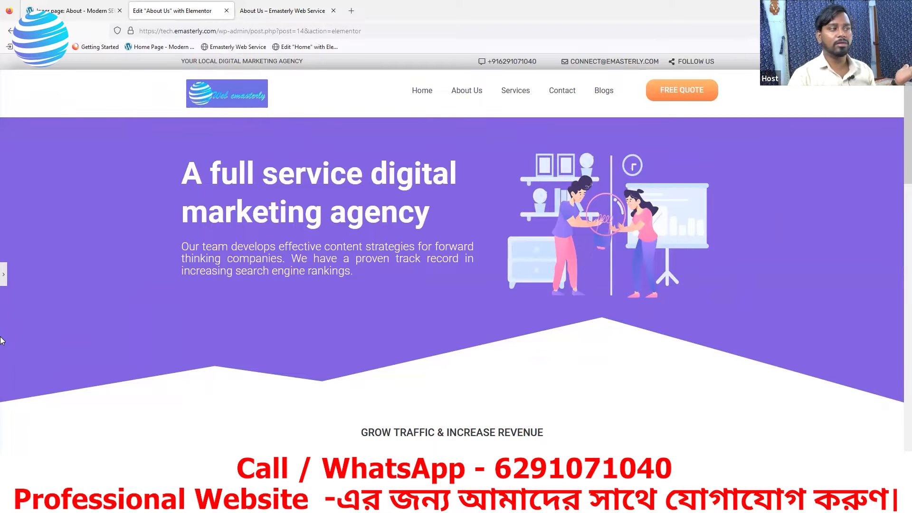
left_click(4, 277)
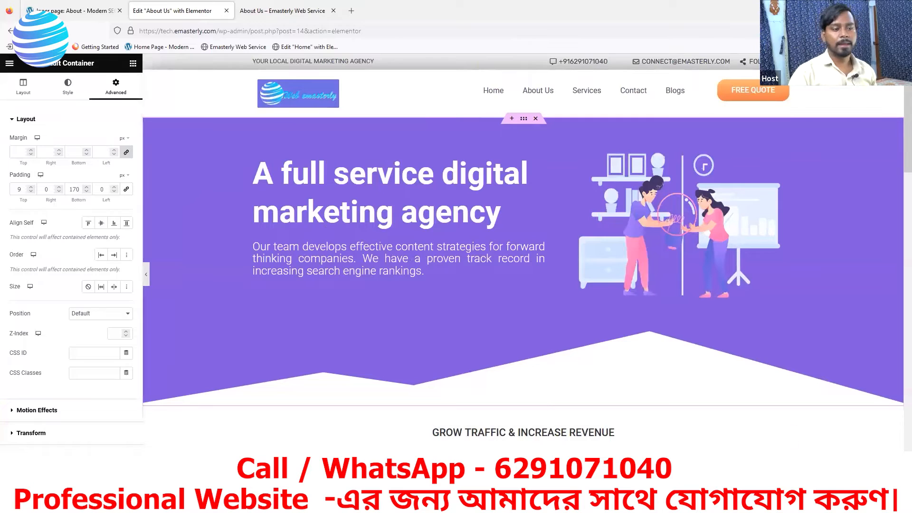
key("ctrl+Page_Up")
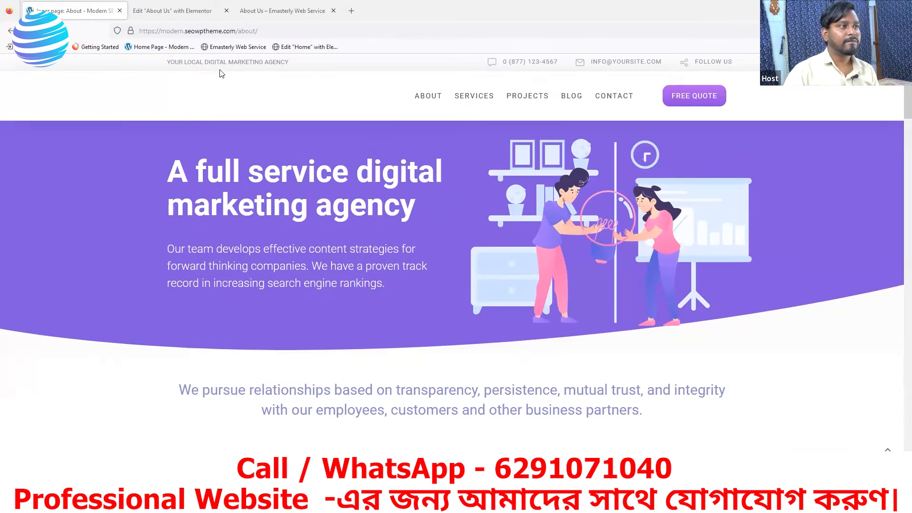
Step: Compare the live About Us page with the reference About page and examine the section below the hero in the Elementor editor
left_click(281, 11)
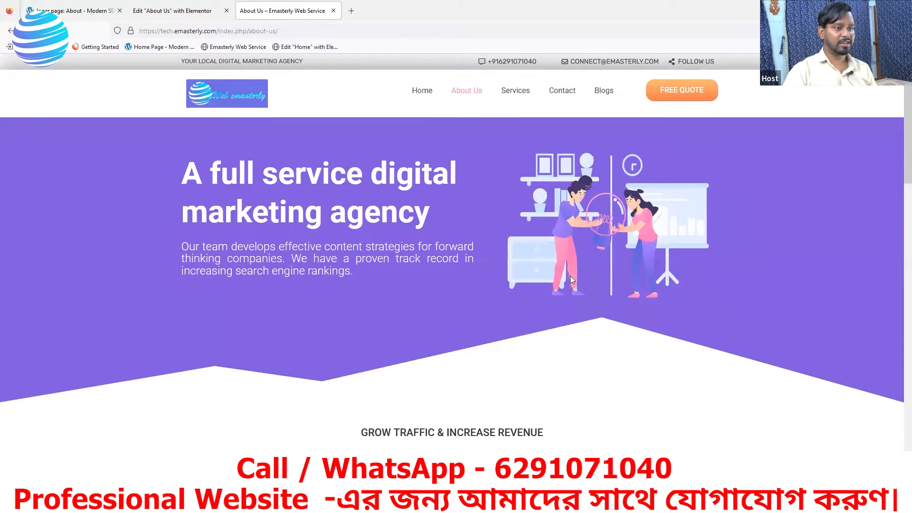
left_click(81, 11)
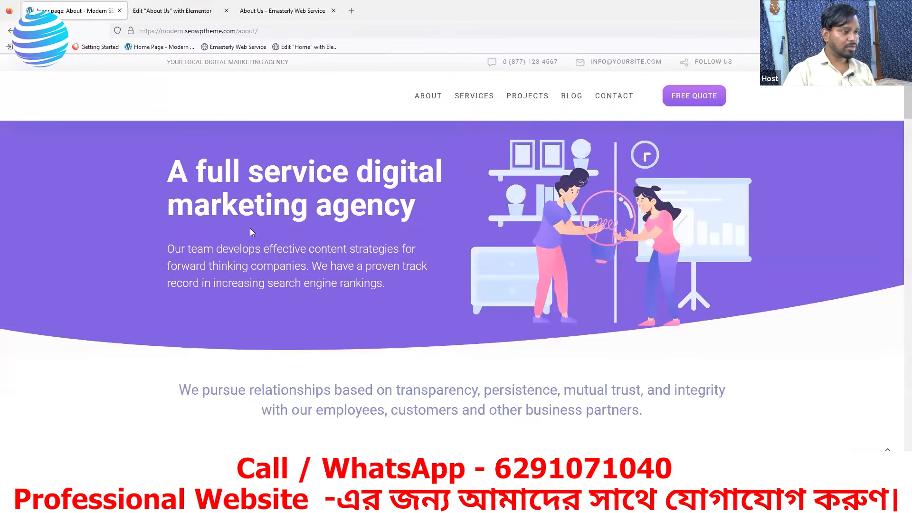
left_click(167, 12)
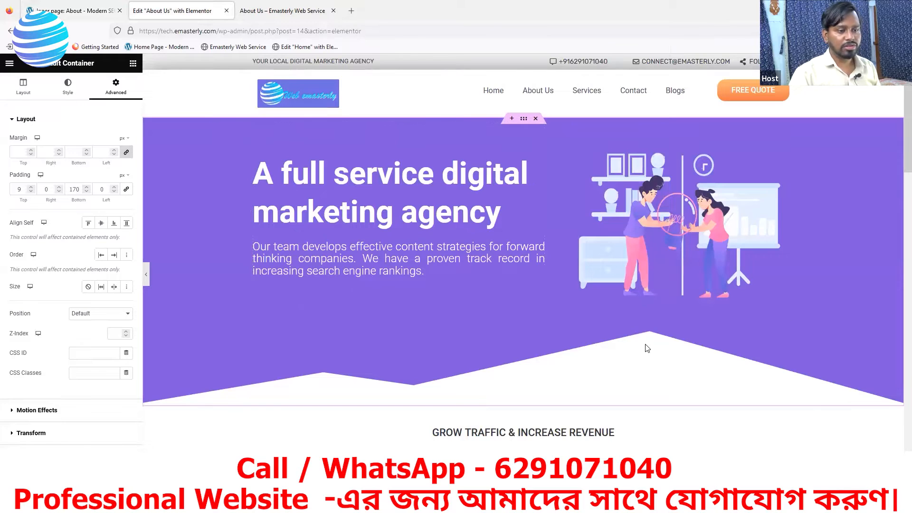
scroll(647, 348, "down", 3)
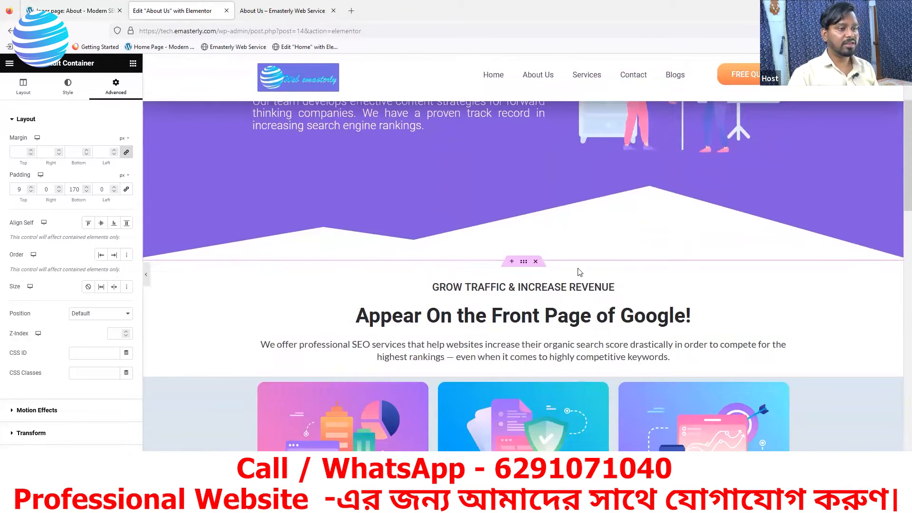
Step: Inspect the reference About page and sample the text color of its "We pursue relationships" tagline with the eyedropper
left_click(71, 11)
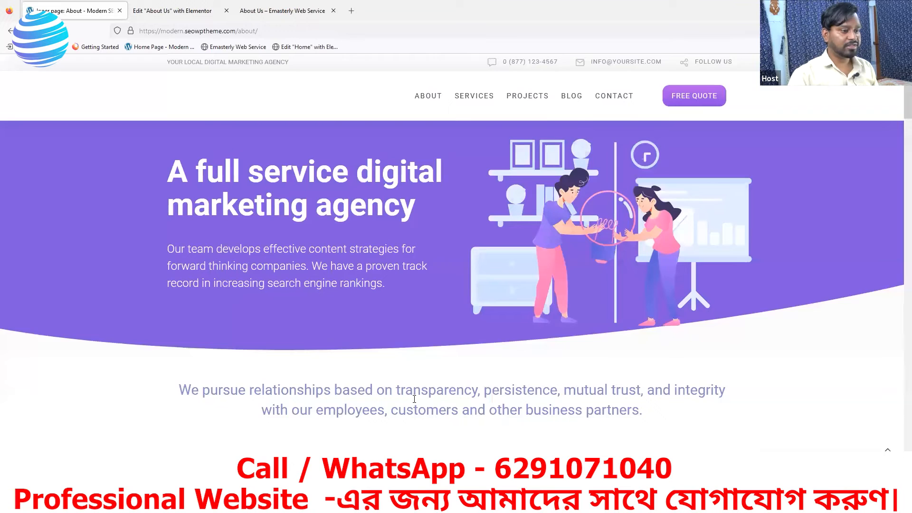
scroll(415, 399, "down", 3)
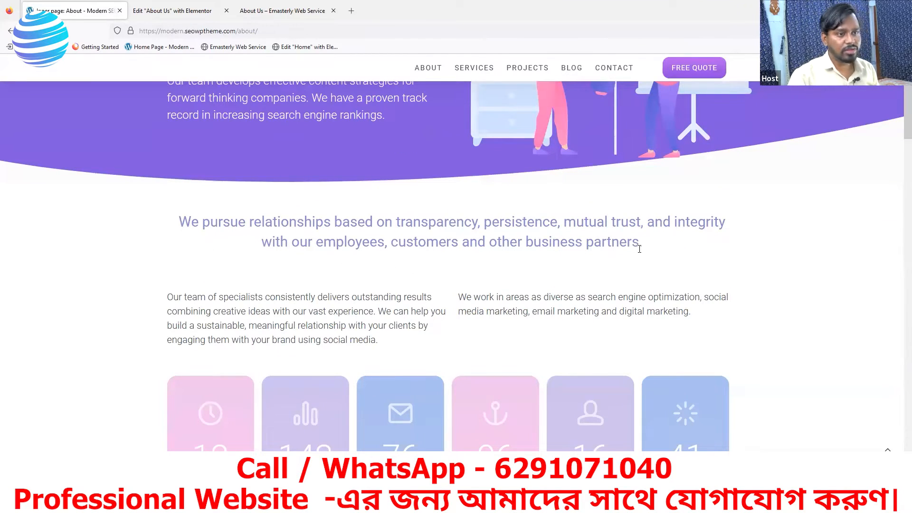
right_click(104, 217)
left_click(125, 337)
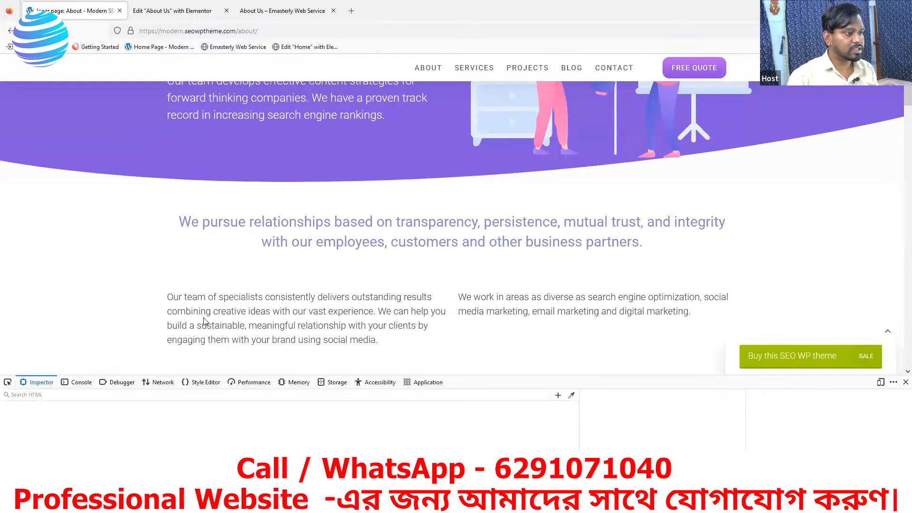
left_click(572, 394)
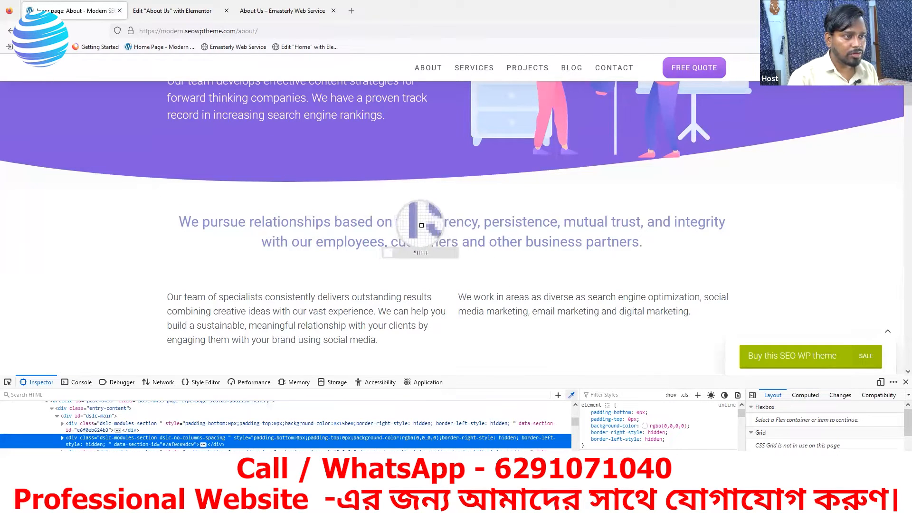
left_click(420, 225)
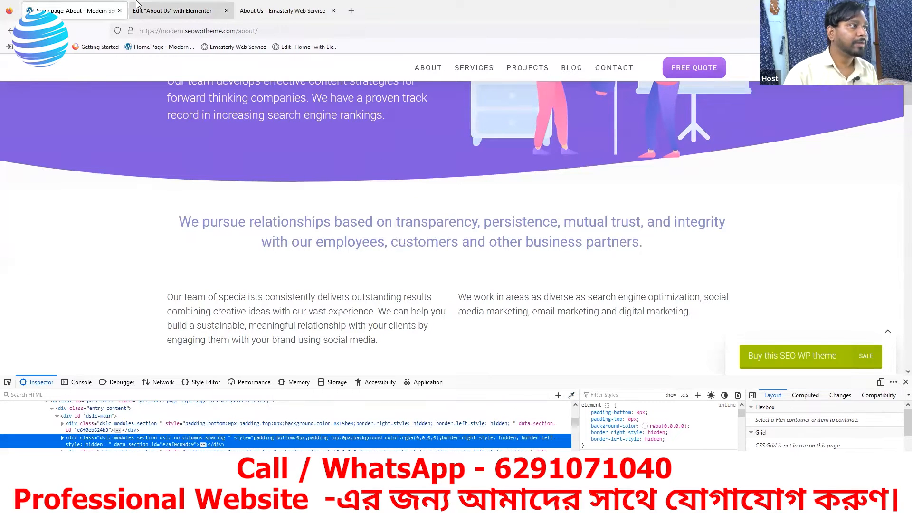
Step: Set the text color of the "Appear On the Front Page of Google!" heading to #8a8dca in the Elementor editor
left_click(163, 13)
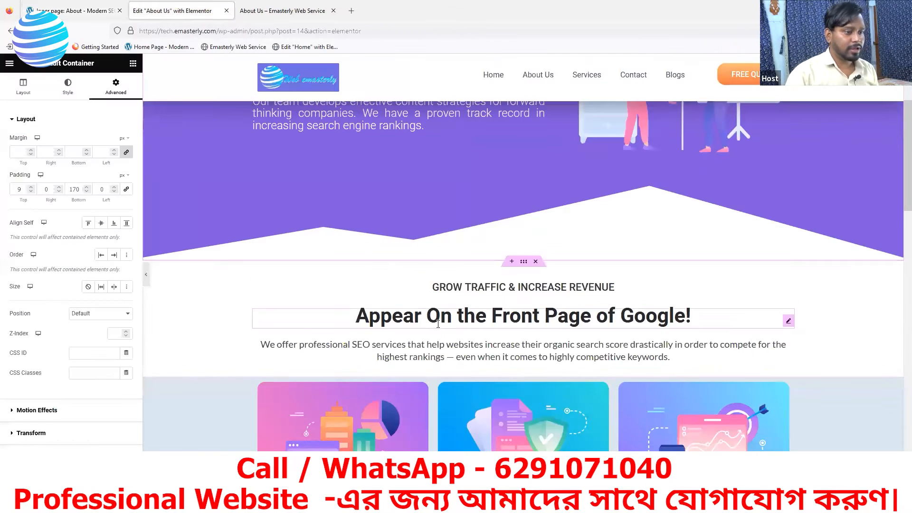
left_click(789, 320)
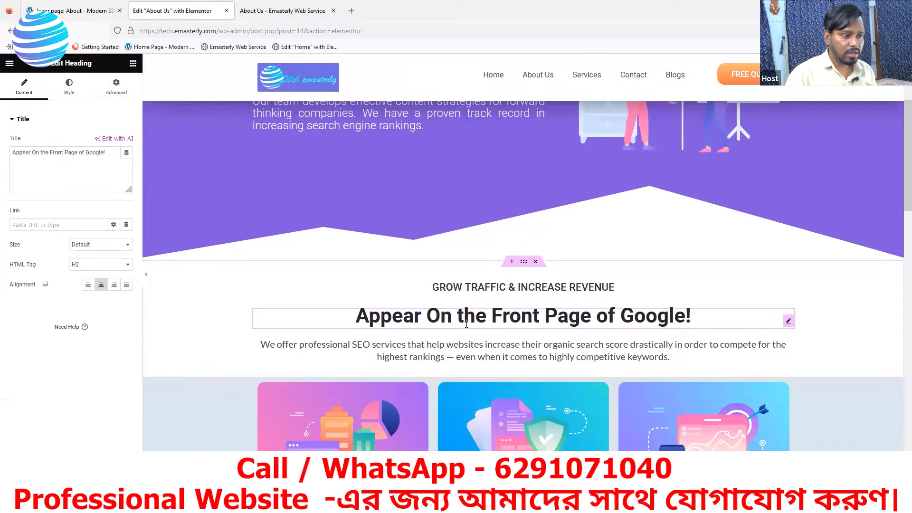
left_click(69, 85)
left_click(126, 142)
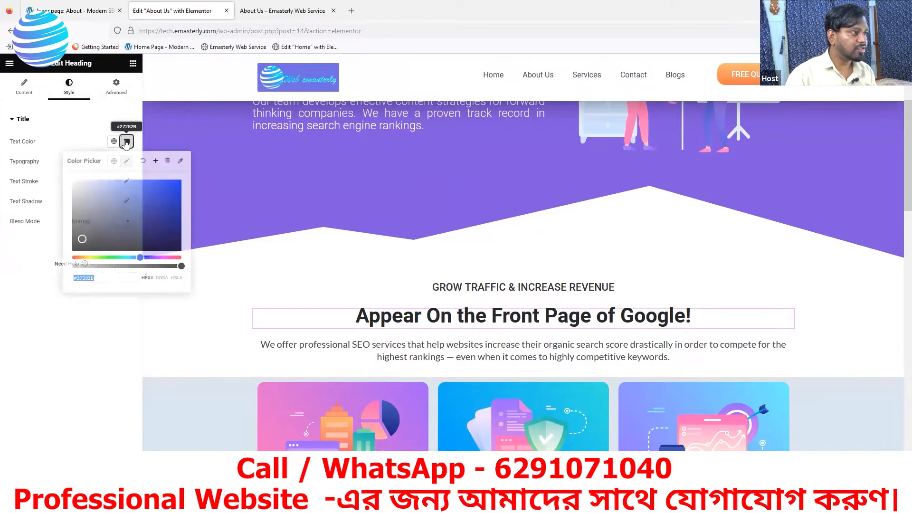
type("#8a8dca")
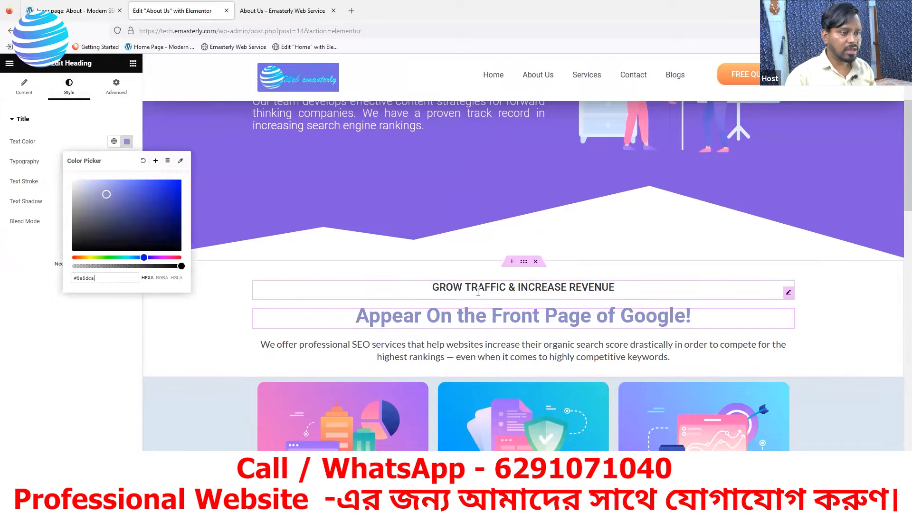
Step: Check the section against the reference page and delete the "GROW TRAFFIC & INCREASE REVENUE" heading in the editor
left_click(81, 19)
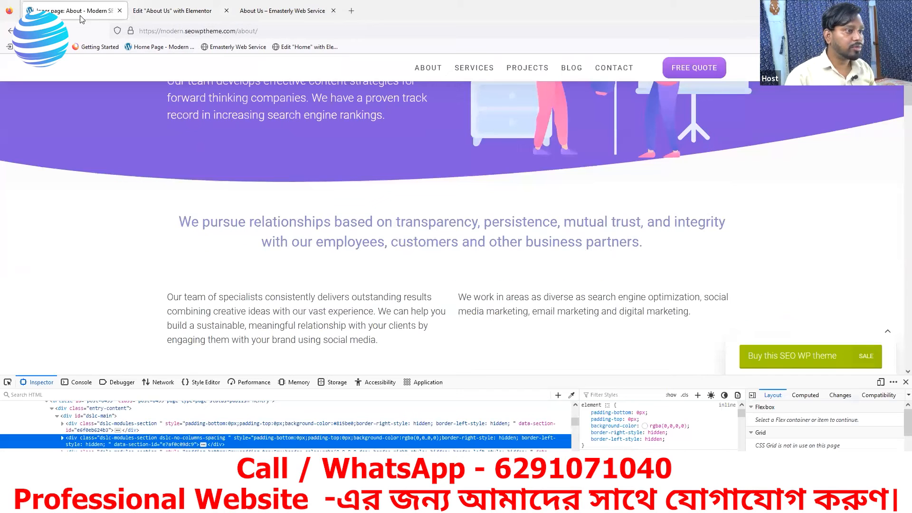
left_click(161, 15)
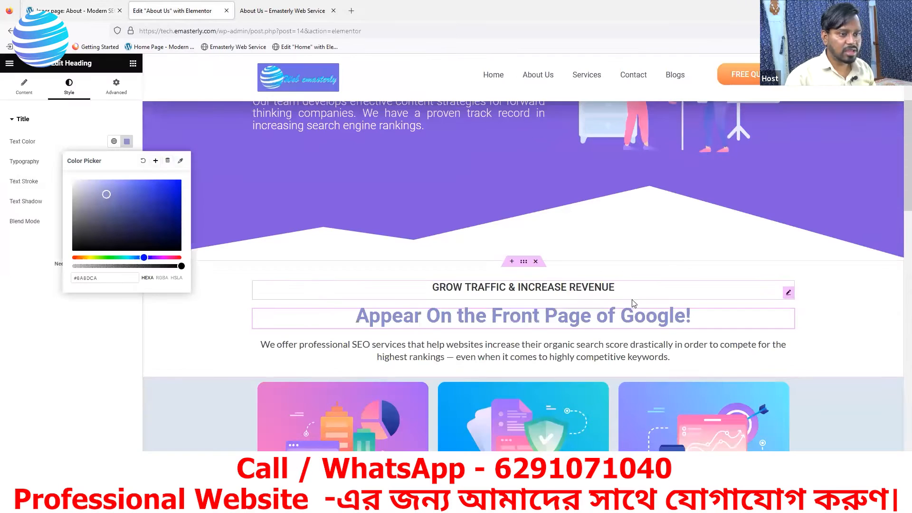
left_click(789, 294)
right_click(789, 294)
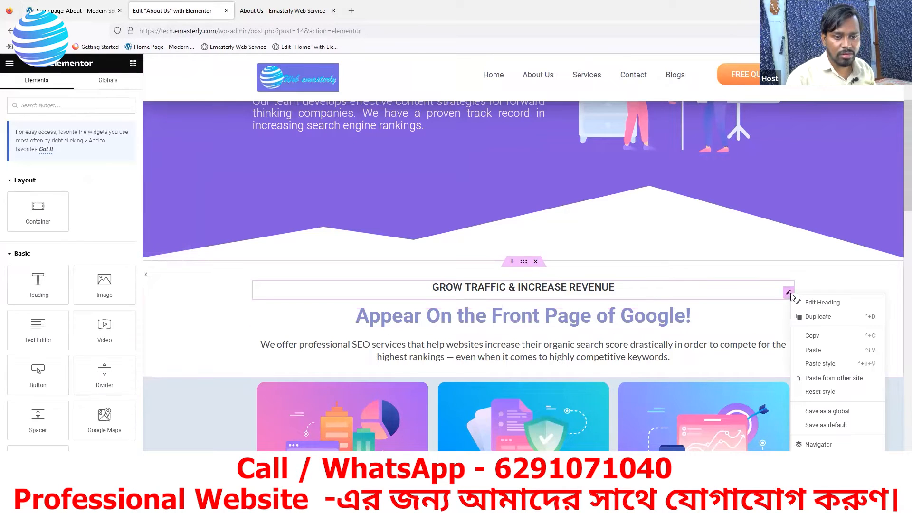
left_click(836, 460)
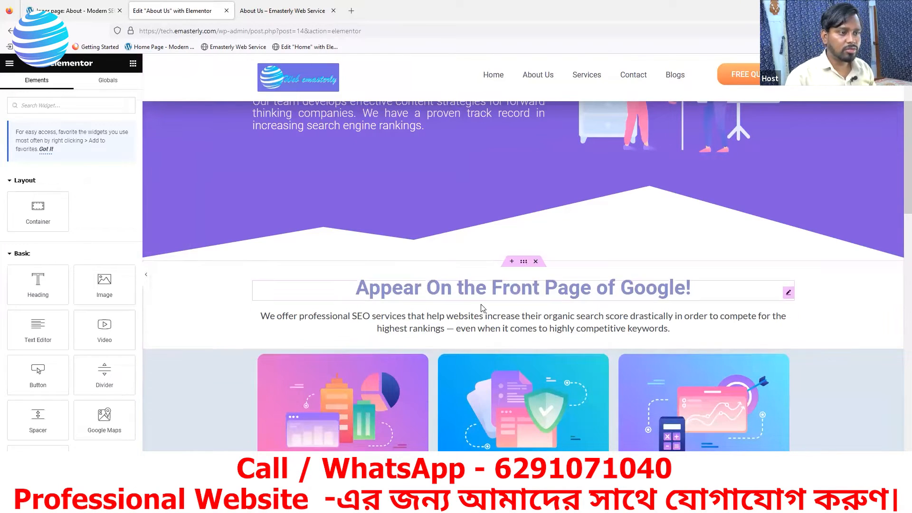
Step: Copy the reference page's "We pursue relationships based on transparency…" tagline and replace the "Appear On the Front Page of Google!" heading text with it
left_click(73, 11)
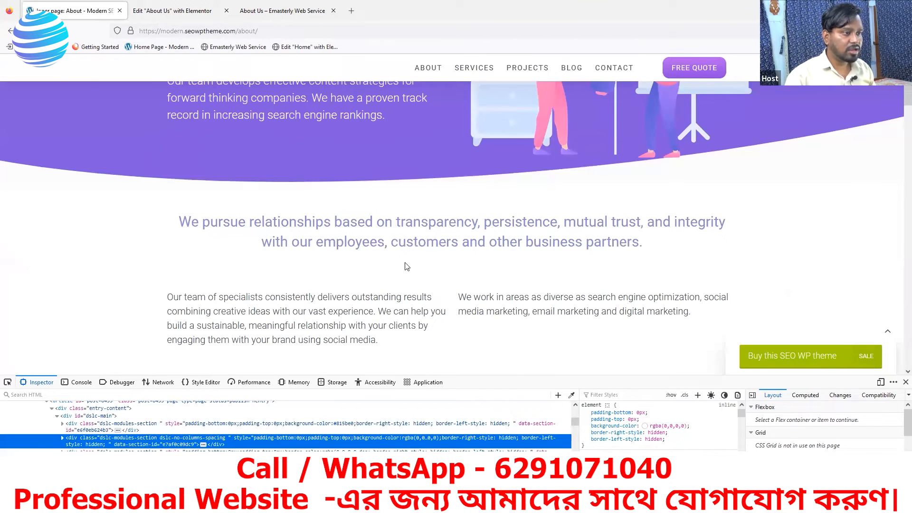
left_click_drag(647, 248, 169, 217)
key("ctrl+c")
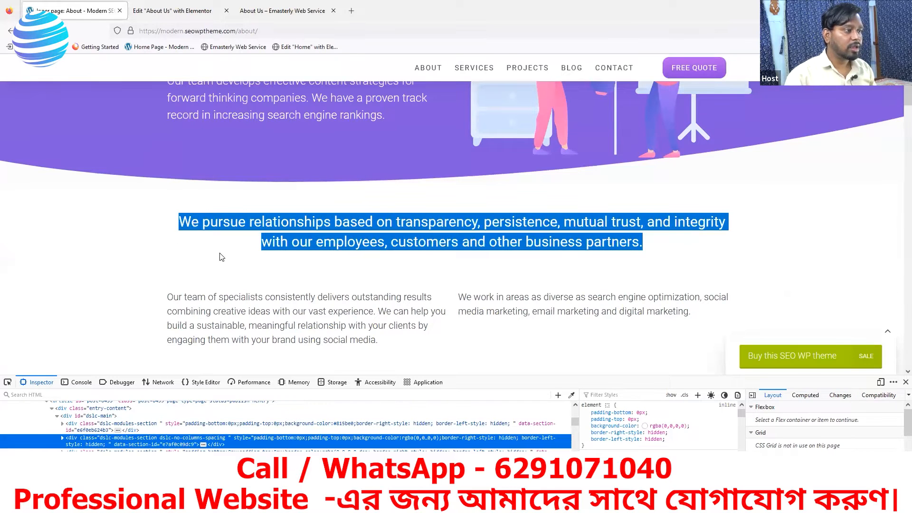
left_click(192, 18)
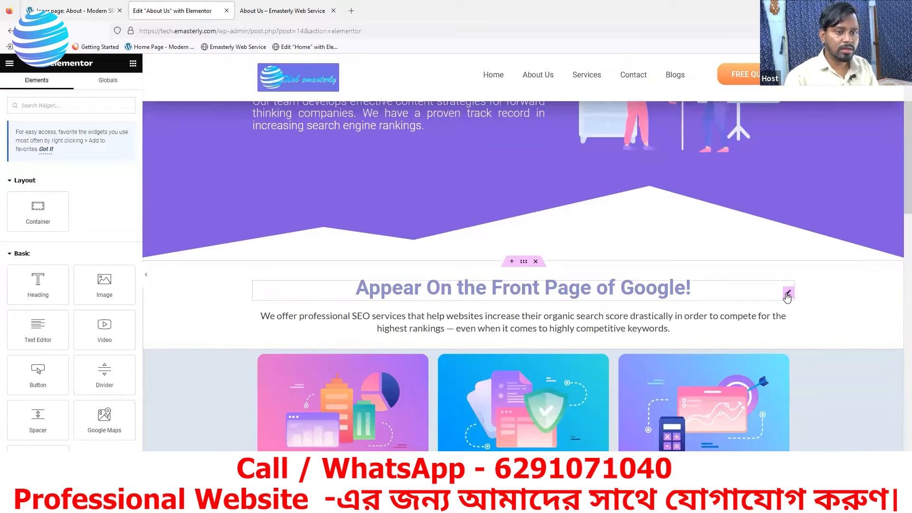
left_click(787, 295)
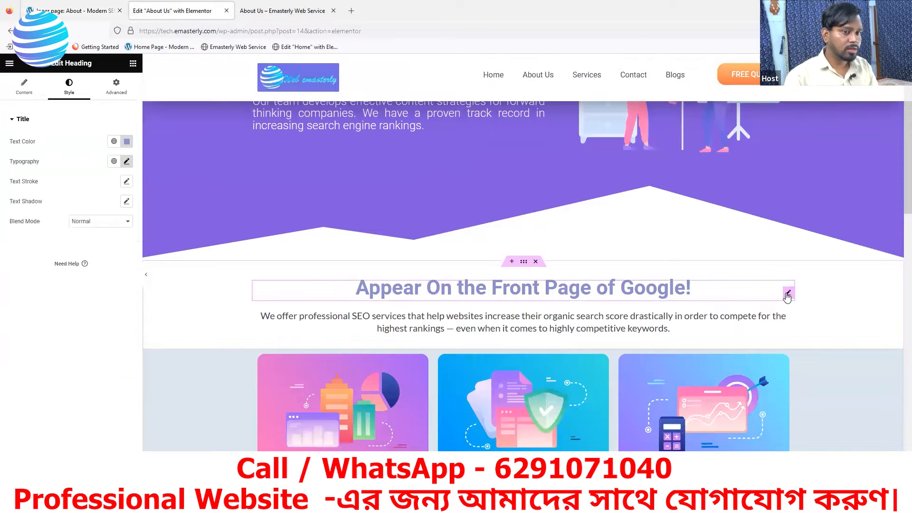
left_click(20, 90)
left_click_drag(106, 152, 10, 150)
key("ctrl+v")
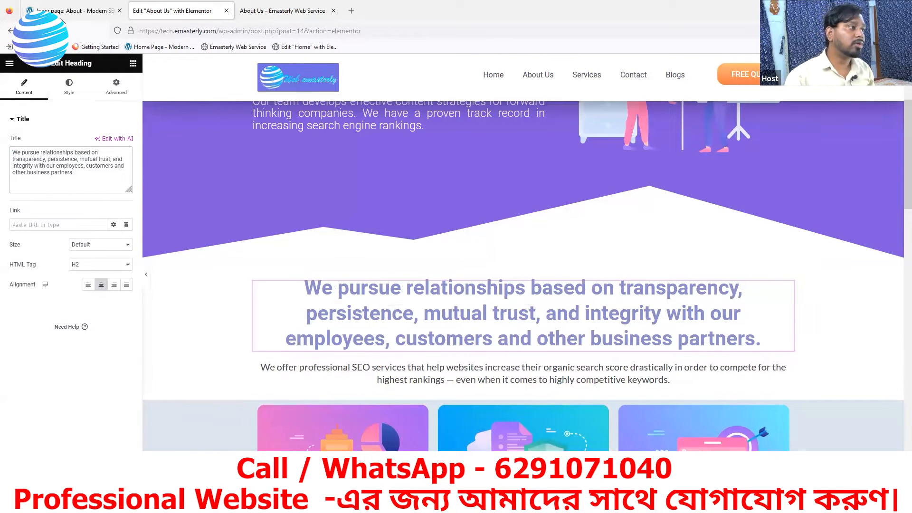
Step: Inspect the tagline on the reference About page to read its font size and weight
left_click(64, 12)
left_click(146, 260)
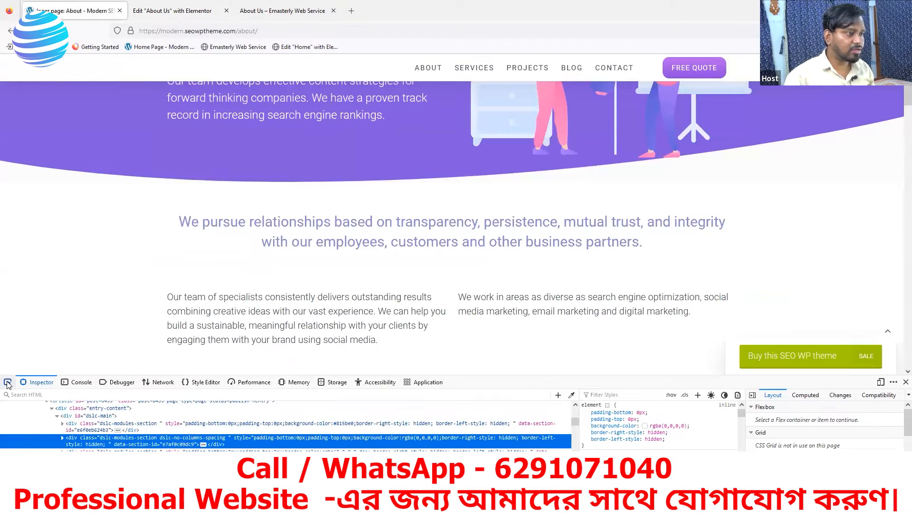
left_click(7, 385)
left_click(322, 245)
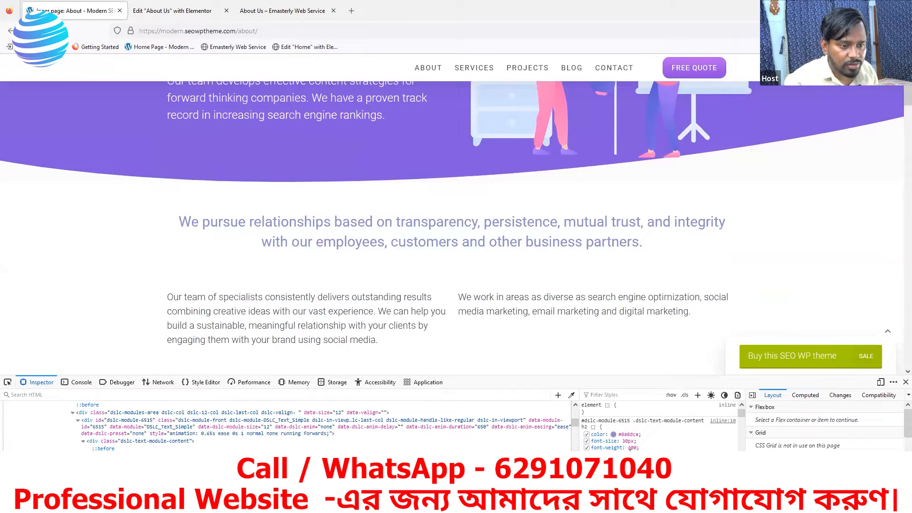
Step: Set the tagline heading's font size to 30 px and weight to 400 (Normal) in the Elementor editor, and update the page
left_click(172, 10)
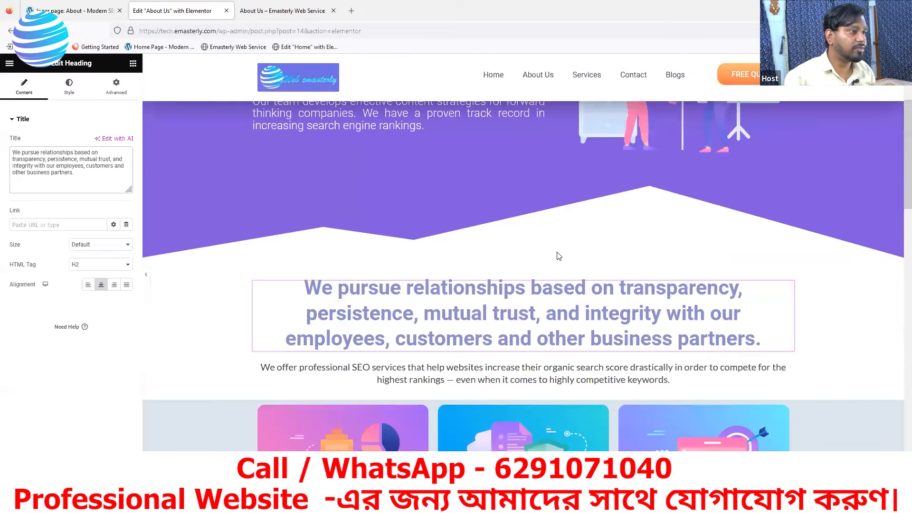
left_click(61, 91)
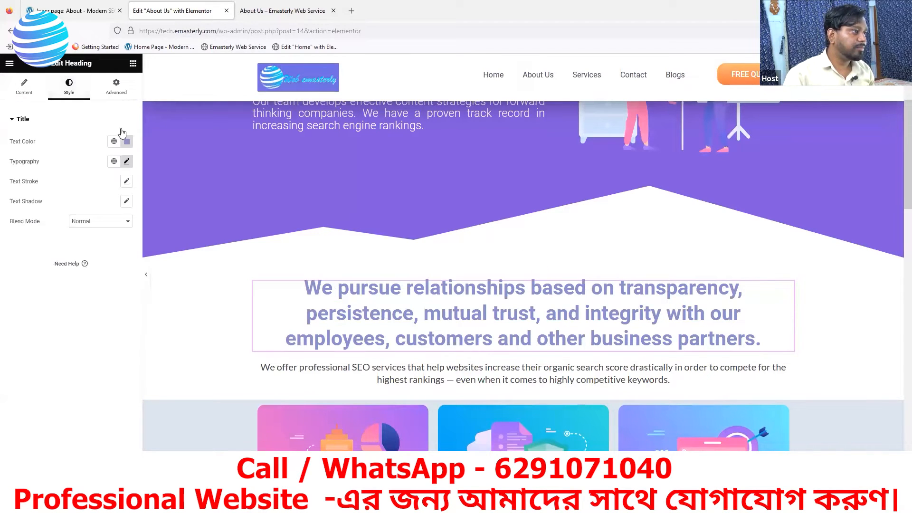
left_click(127, 162)
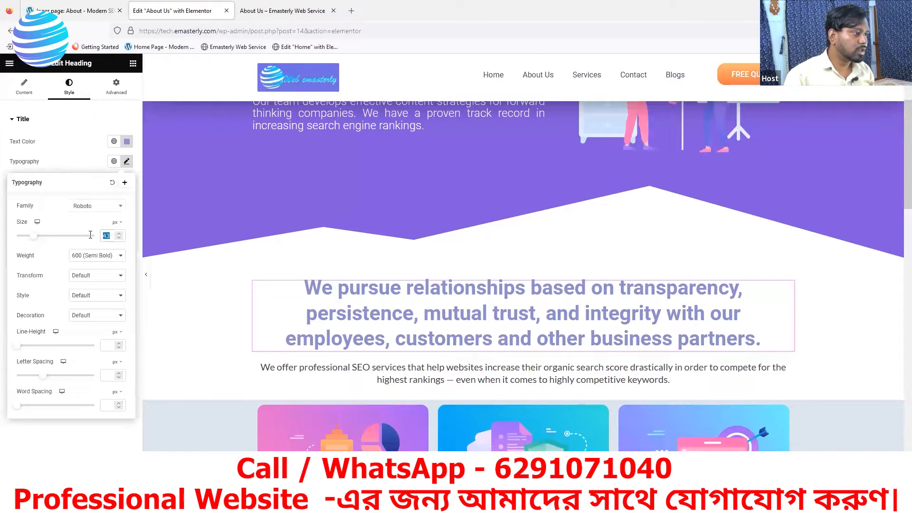
type("30")
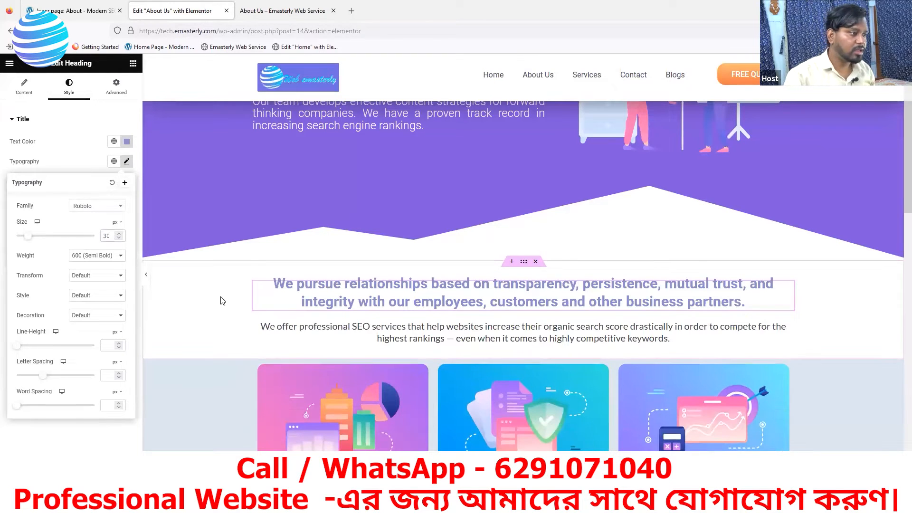
left_click(97, 256)
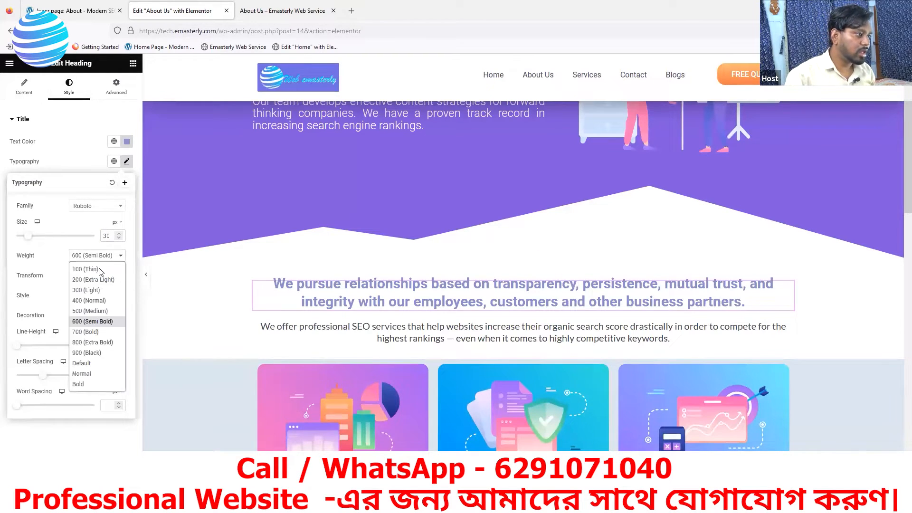
left_click(93, 300)
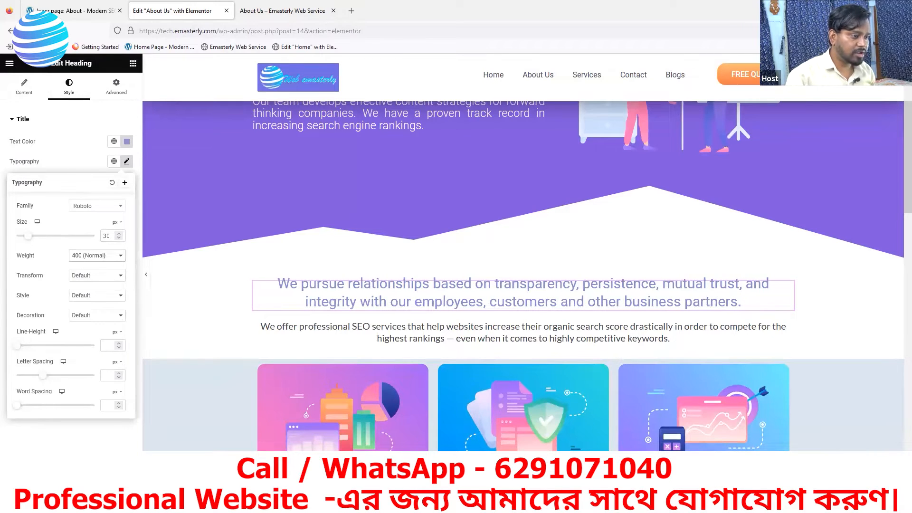
left_click(90, 435)
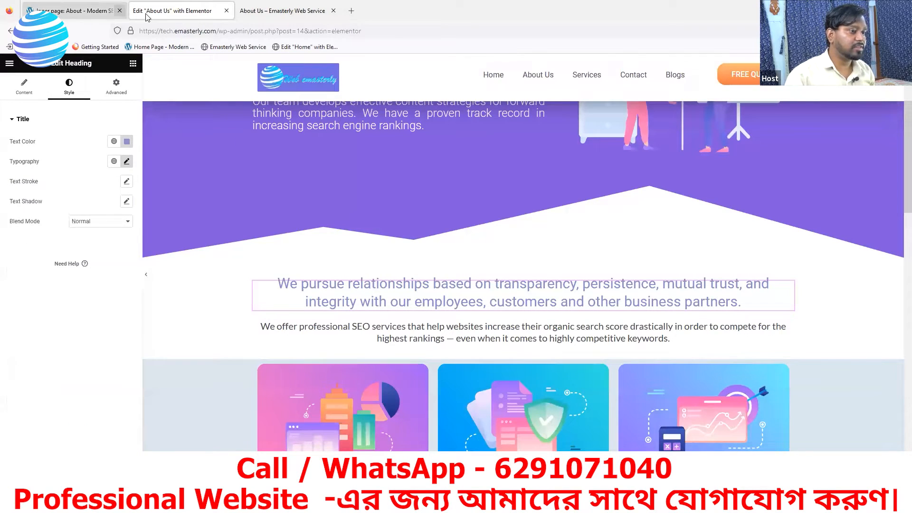
Step: Reload the live About Us page, compare its tagline with the reference page, and return to the Elementor editor
left_click(258, 13)
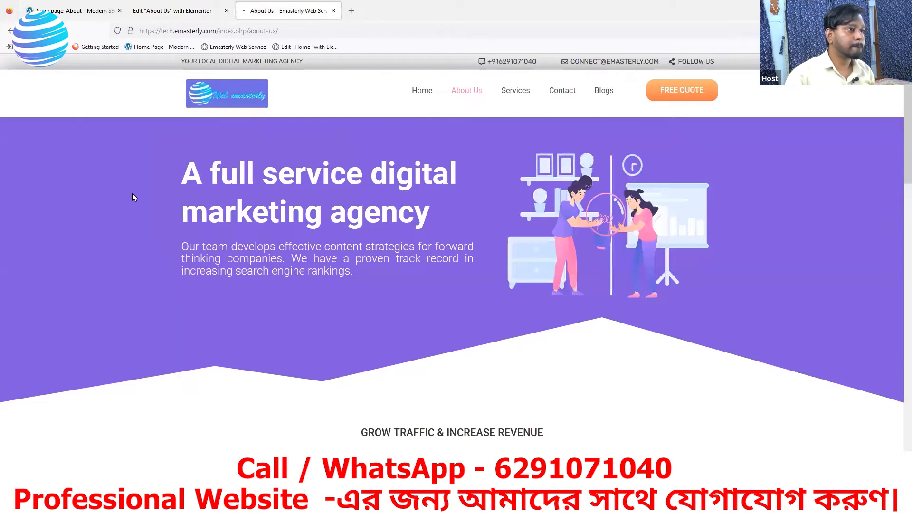
scroll(464, 357, "down", 2)
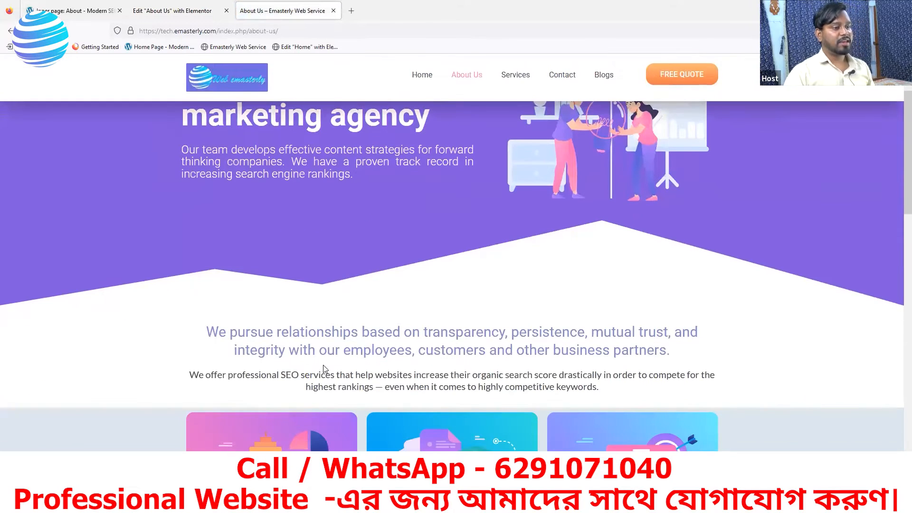
key("ctrl+Tab")
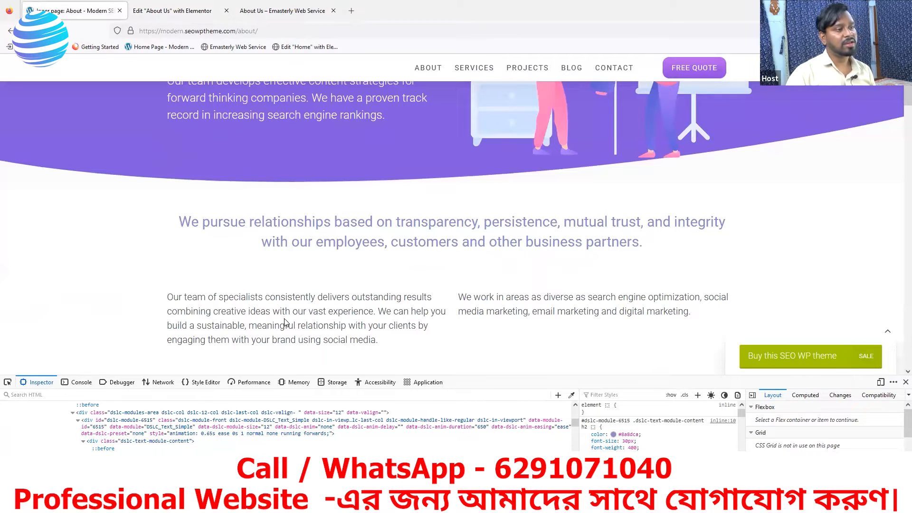
left_click(171, 6)
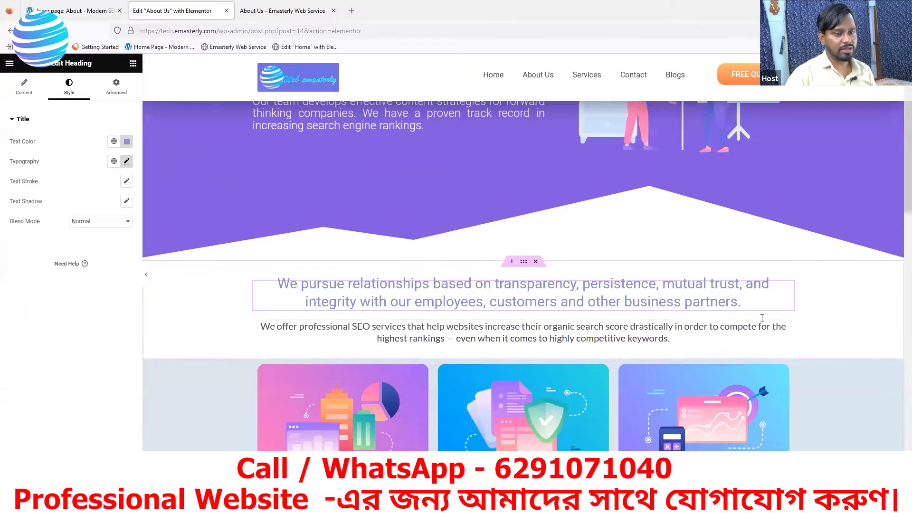
Step: Delete the "We offer professional SEO services…" paragraph below the tagline heading
left_click(133, 63)
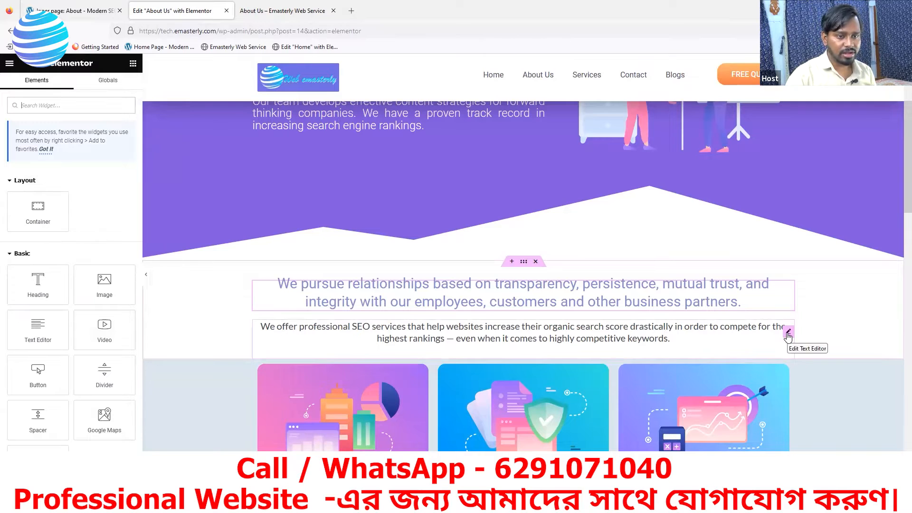
right_click(787, 335)
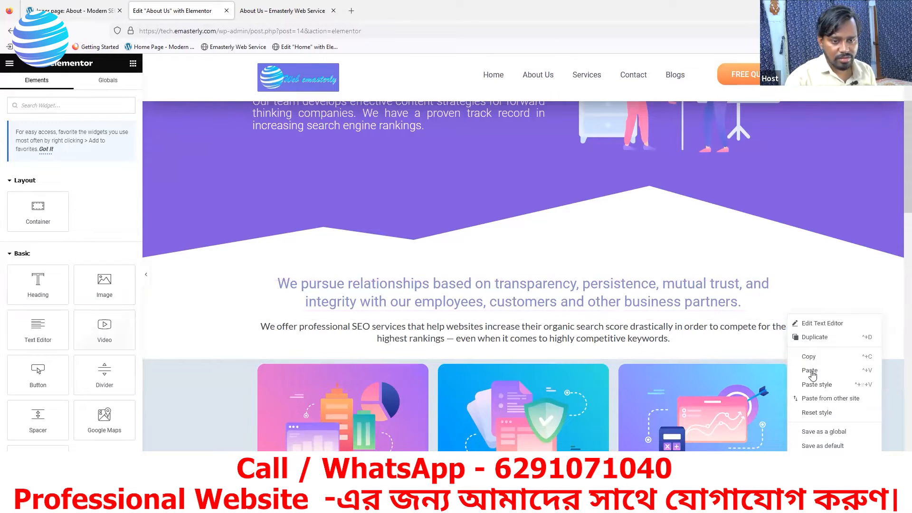
scroll(689, 217, "down", 4)
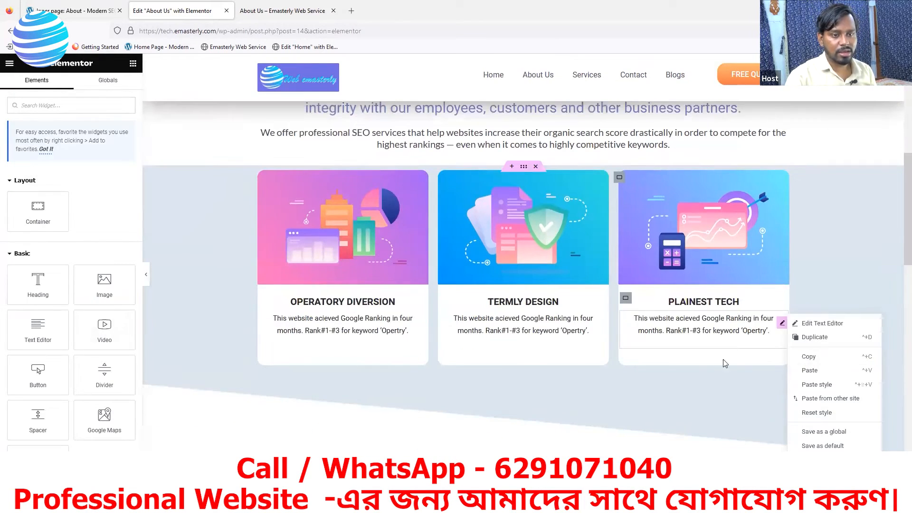
left_click(698, 398)
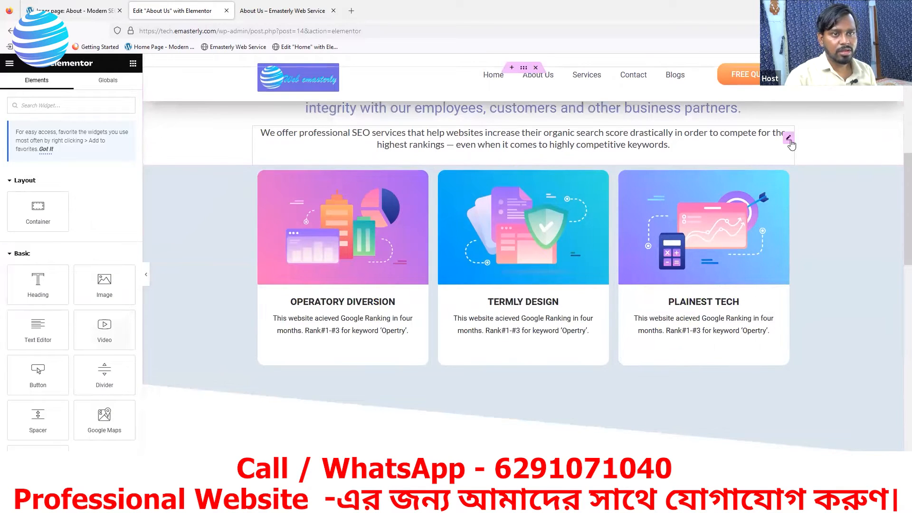
right_click(788, 140)
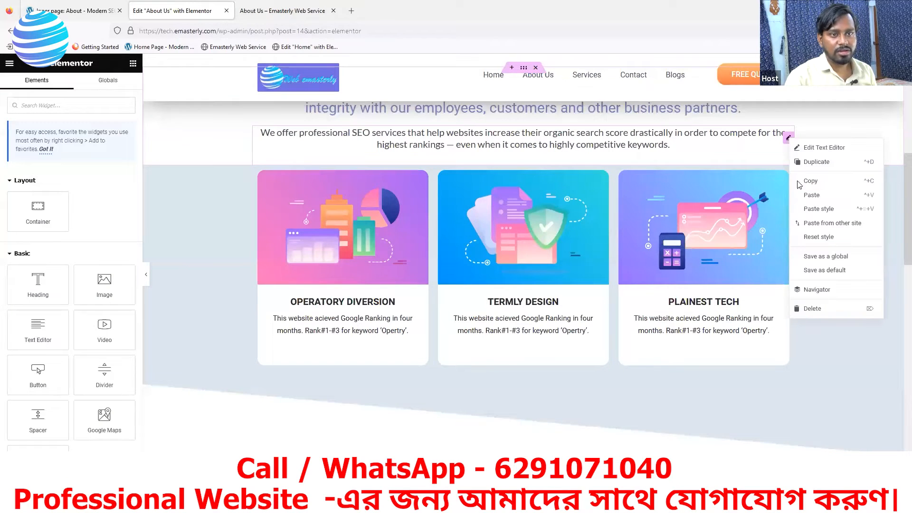
left_click(808, 309)
Step: Add a new container with two equal columns and place it between the tagline and the three service cards
scroll(523, 142, "up", 3)
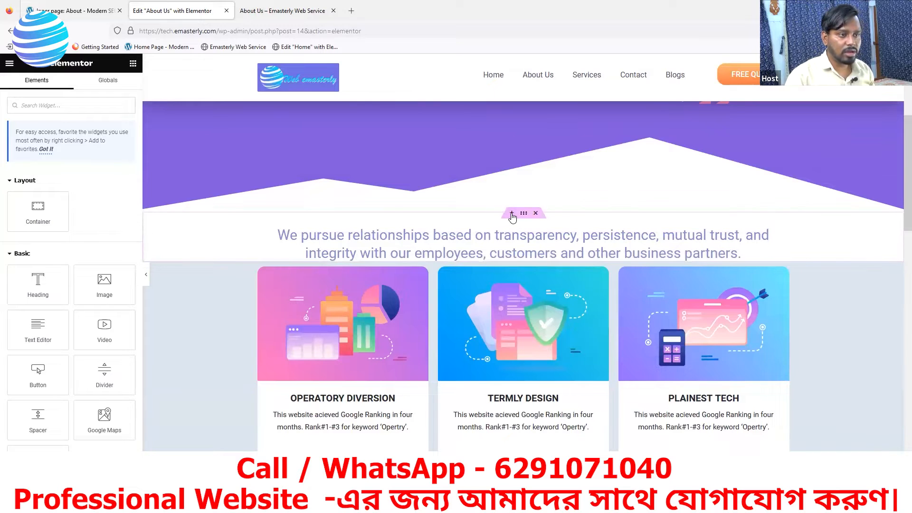
left_click(513, 215)
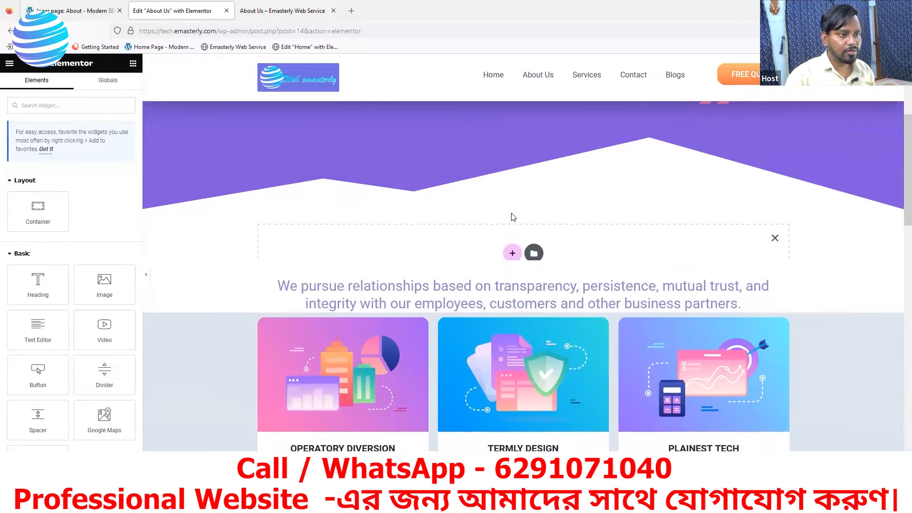
left_click(513, 257)
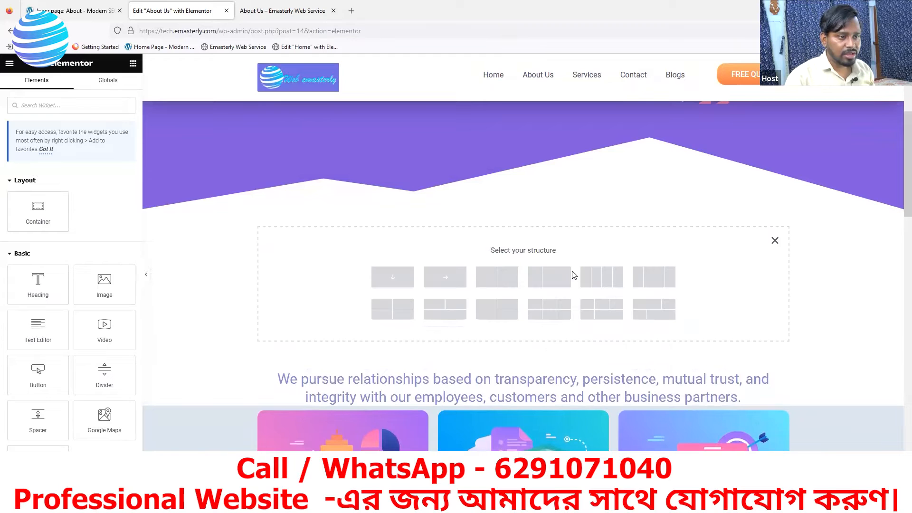
left_click(497, 282)
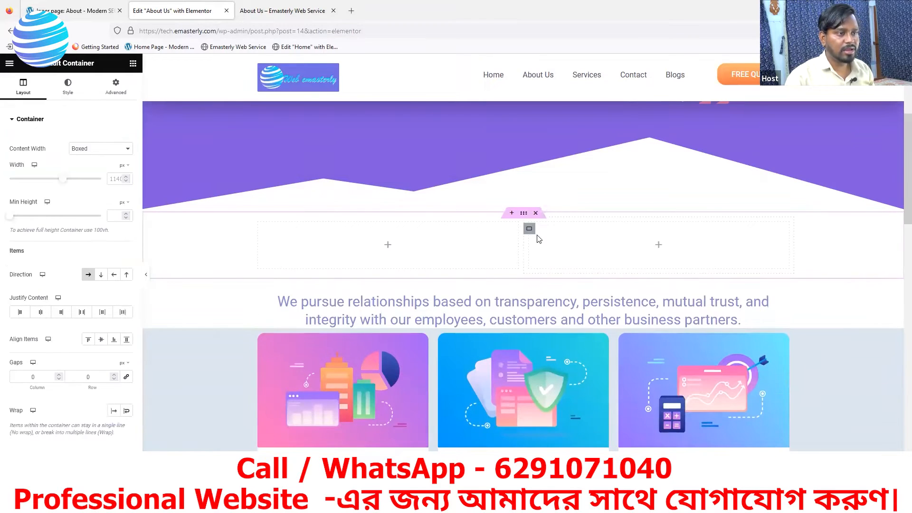
left_click_drag(524, 214, 527, 294)
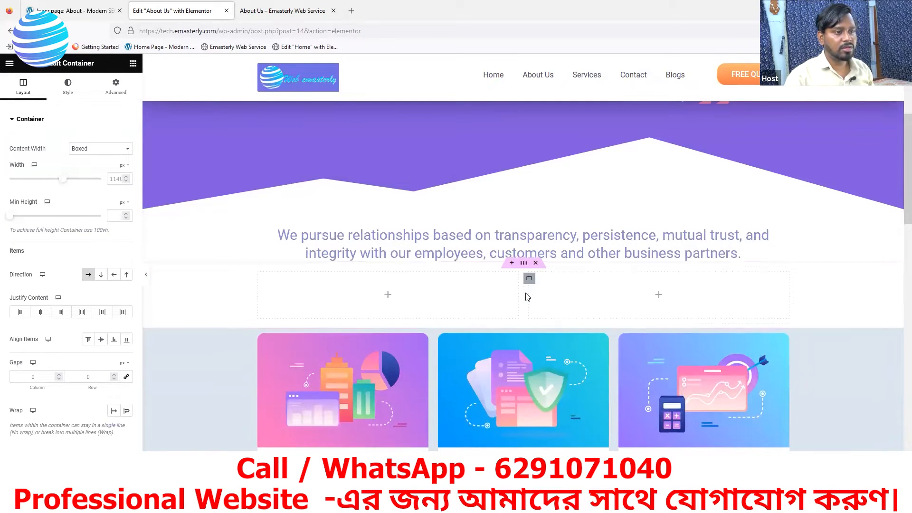
Step: Check the two-column text below the tagline on the reference About page and return to the Elementor editor
scroll(399, 271, "down", 3)
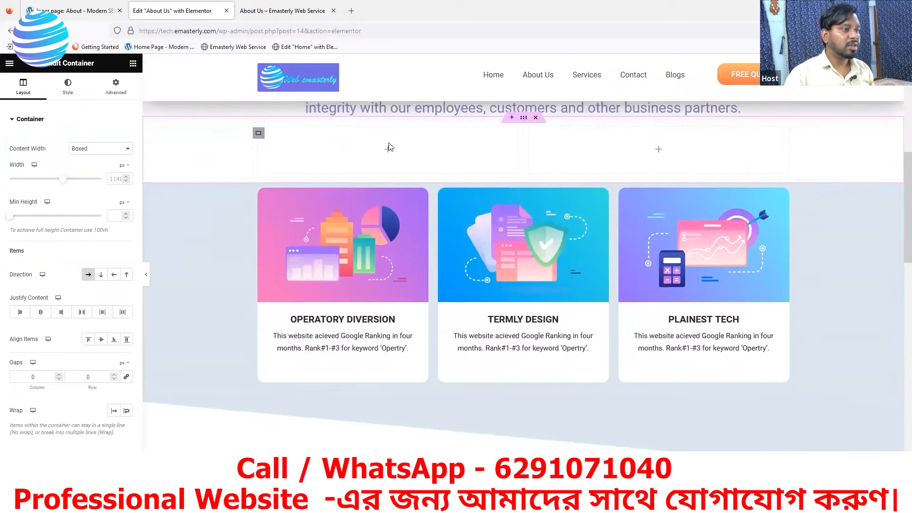
left_click(388, 151)
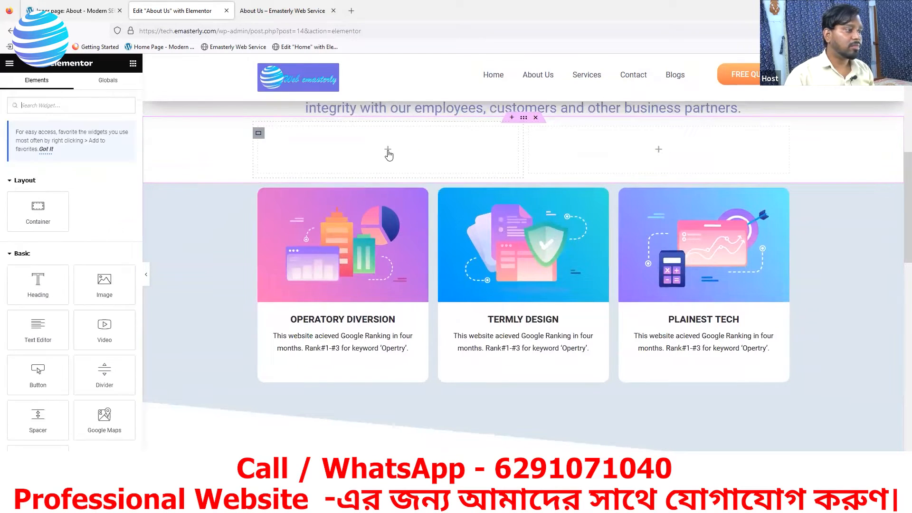
left_click(91, 10)
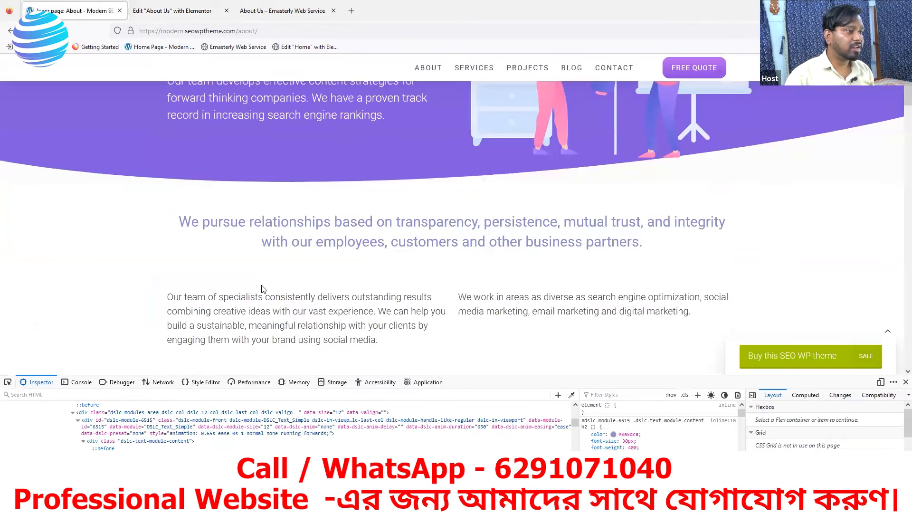
left_click(176, 11)
Step: Try to copy the hero's "Our team develops effective content strategies…" paragraph into the first column of the new container
scroll(513, 228, "up", 3)
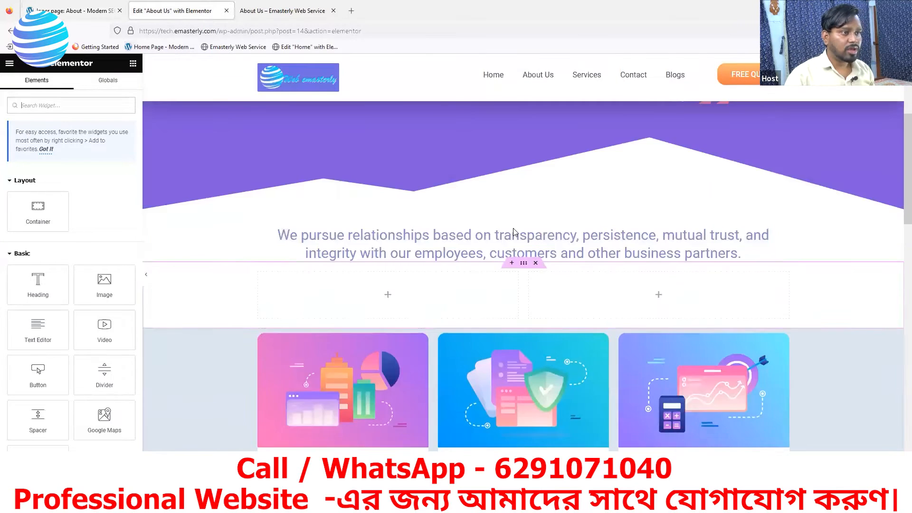
scroll(513, 228, "up", 4)
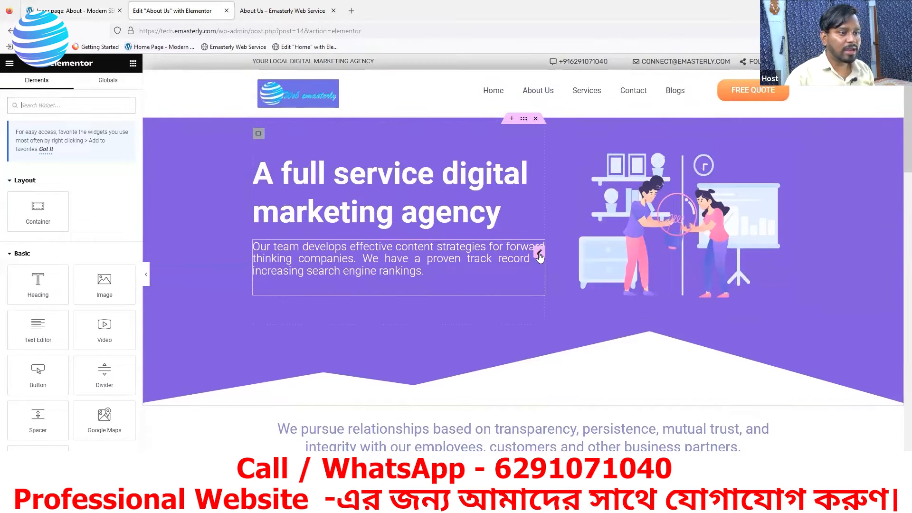
right_click(540, 255)
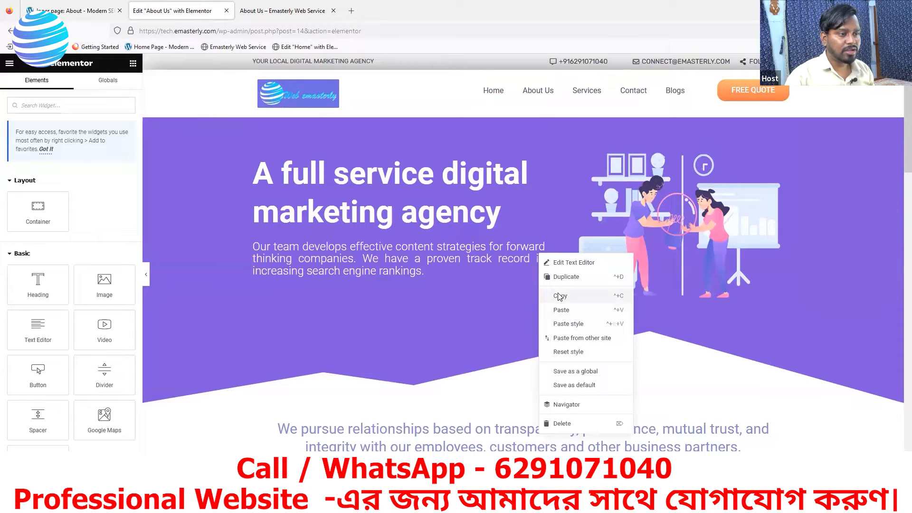
left_click(560, 296)
scroll(510, 298, "down", 5)
right_click(390, 248)
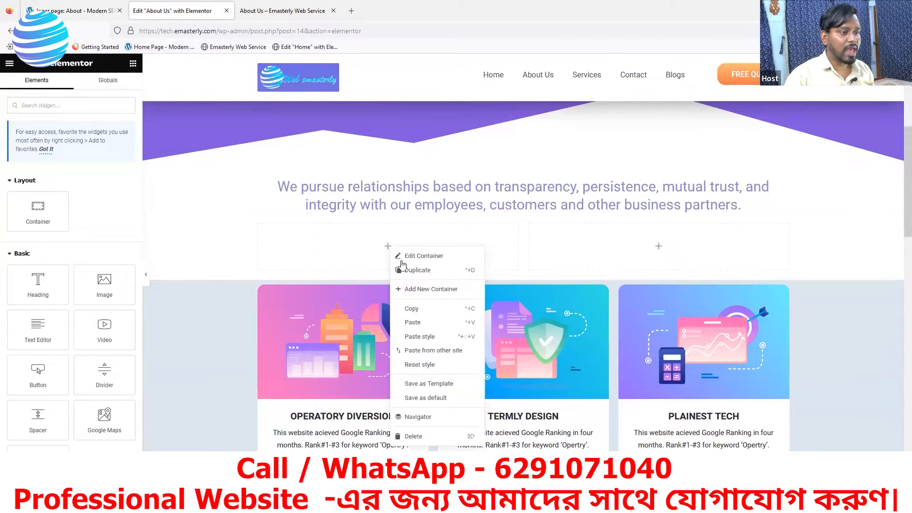
left_click(413, 323)
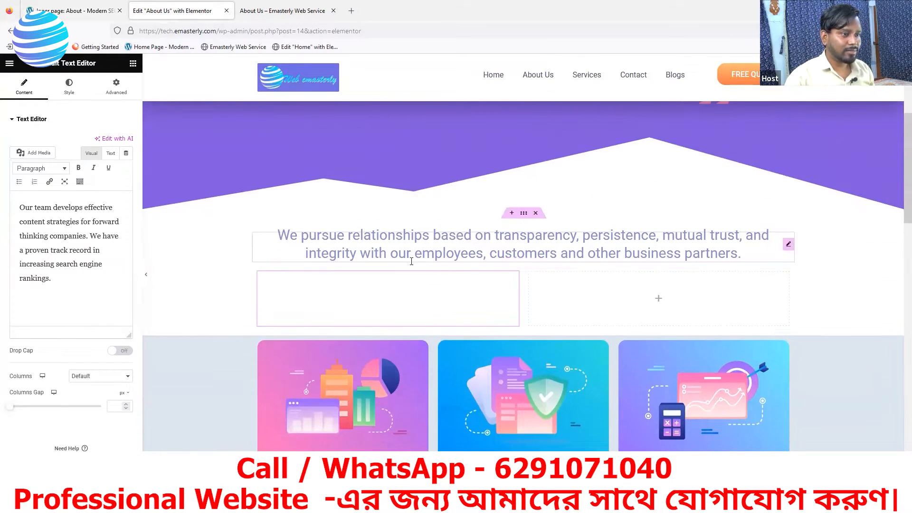
Step: Delete the pasted text widget from the first column of the two-column container
scroll(382, 322, "up", 3)
scroll(404, 328, "up", 2)
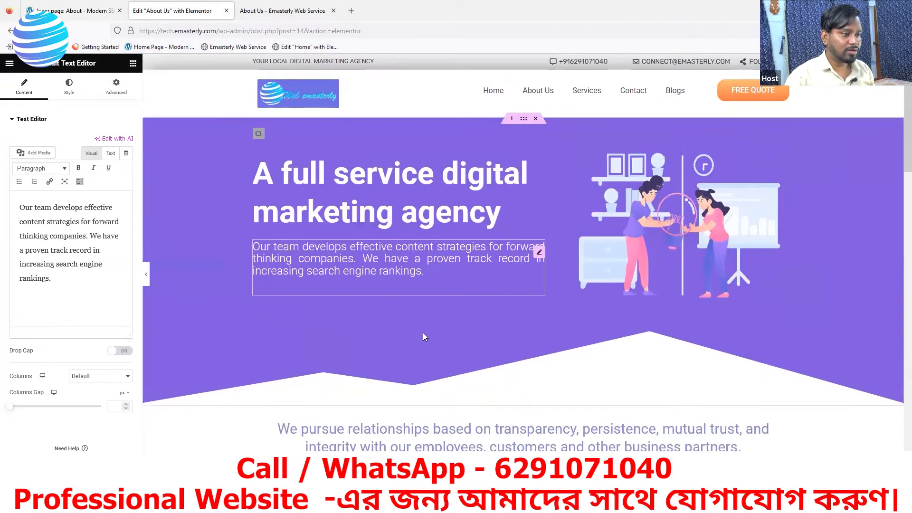
scroll(423, 332, "down", 3)
right_click(513, 333)
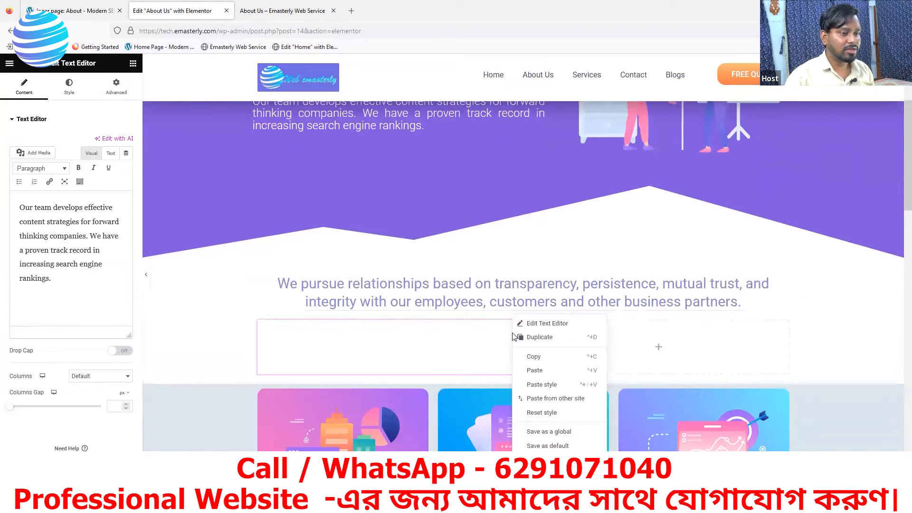
scroll(646, 329, "down", 5)
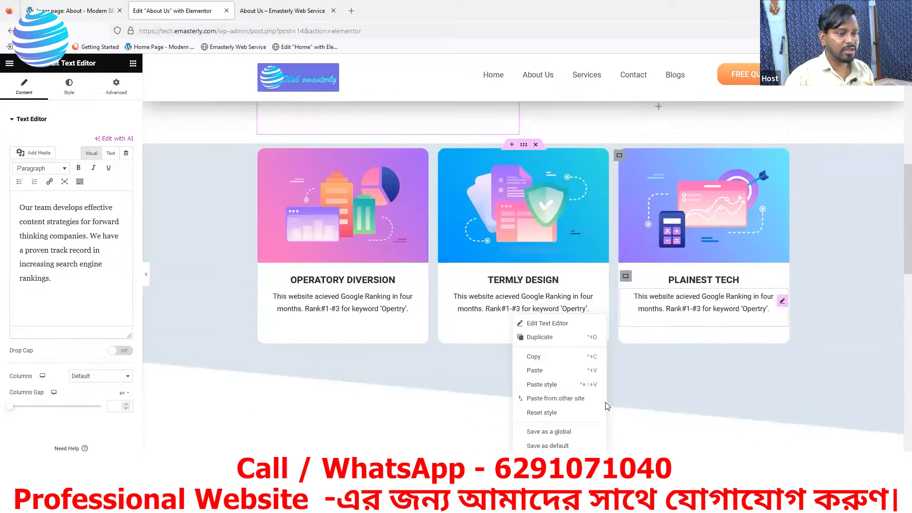
key("Escape")
scroll(446, 244, "up", 3)
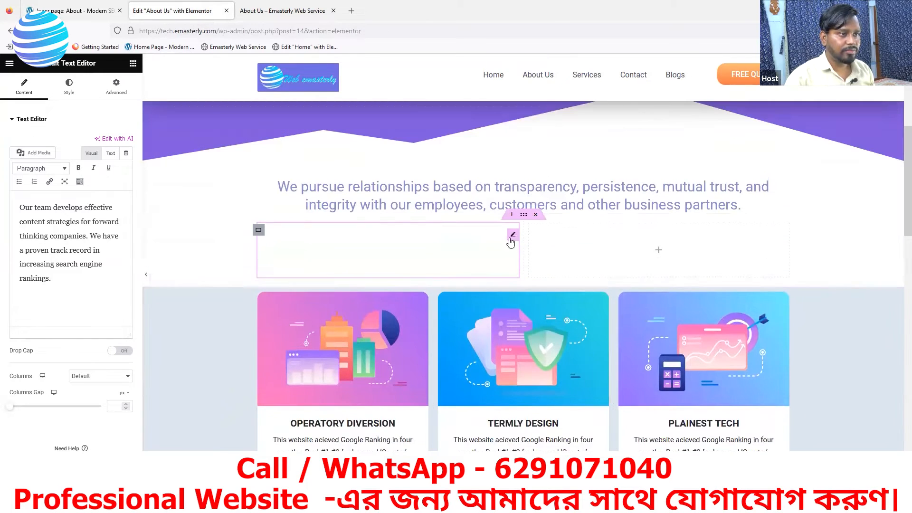
right_click(511, 239)
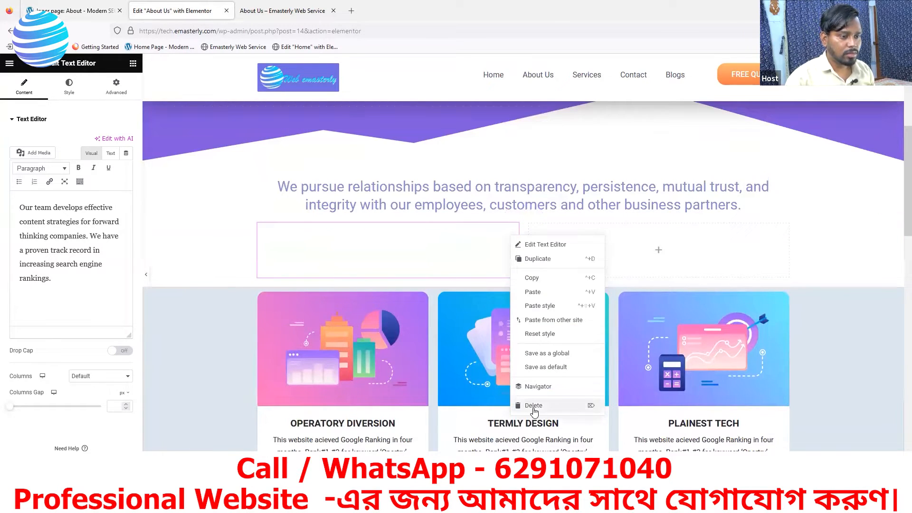
left_click(527, 404)
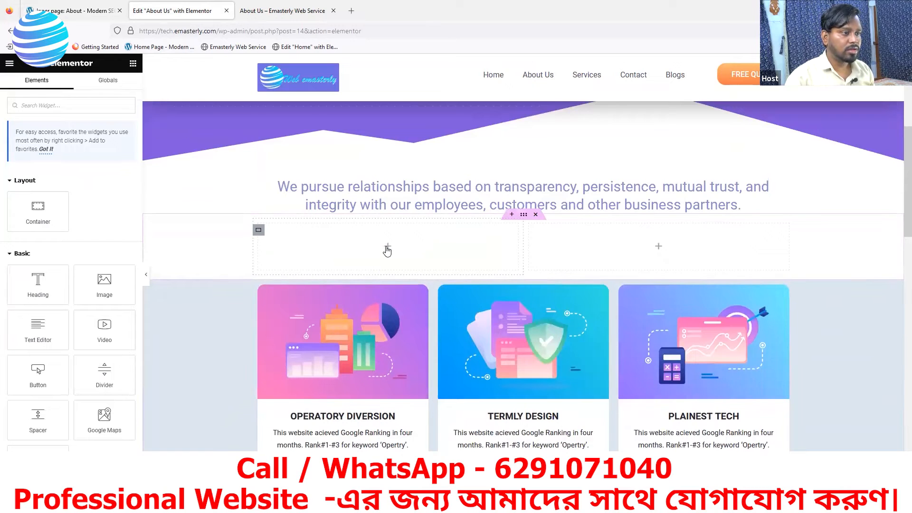
Step: Duplicate the hero's "Our team develops effective content strategies…" paragraph and move the duplicate into the first column below the tagline
scroll(381, 242, "up", 3)
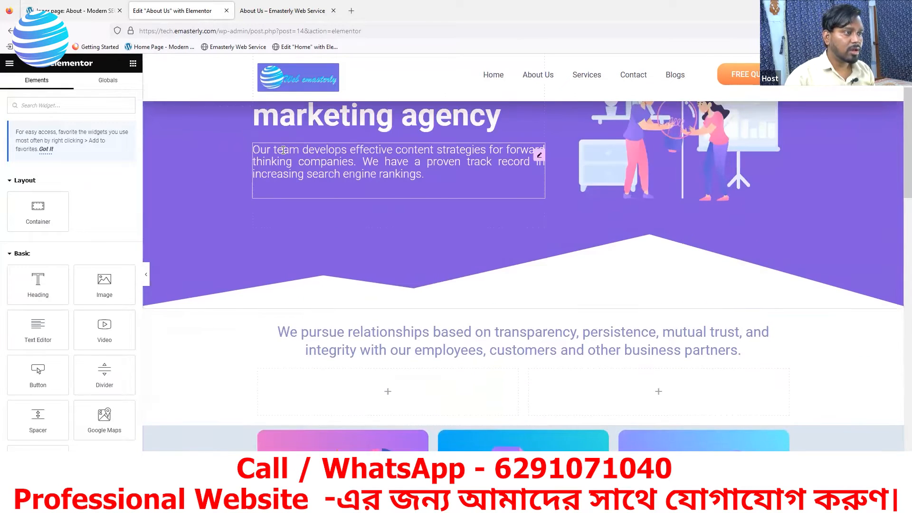
right_click(539, 156)
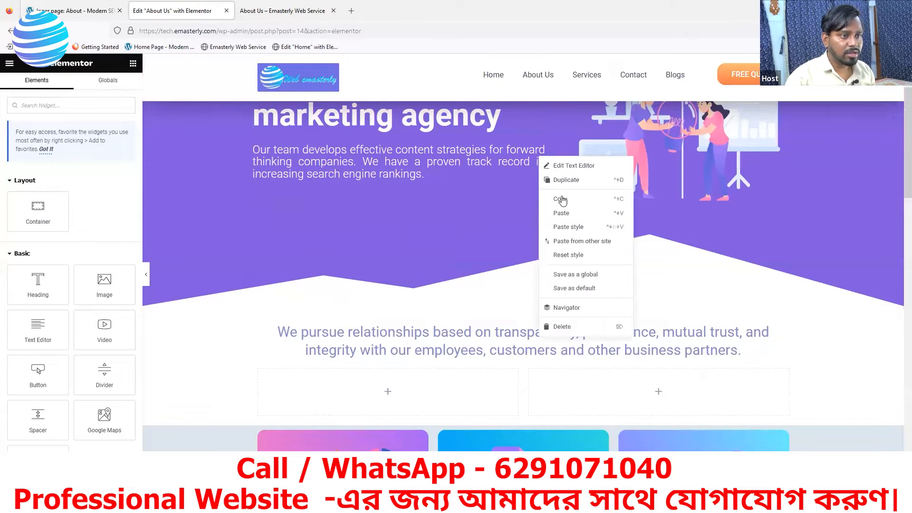
left_click(559, 180)
scroll(579, 200, "down", 2)
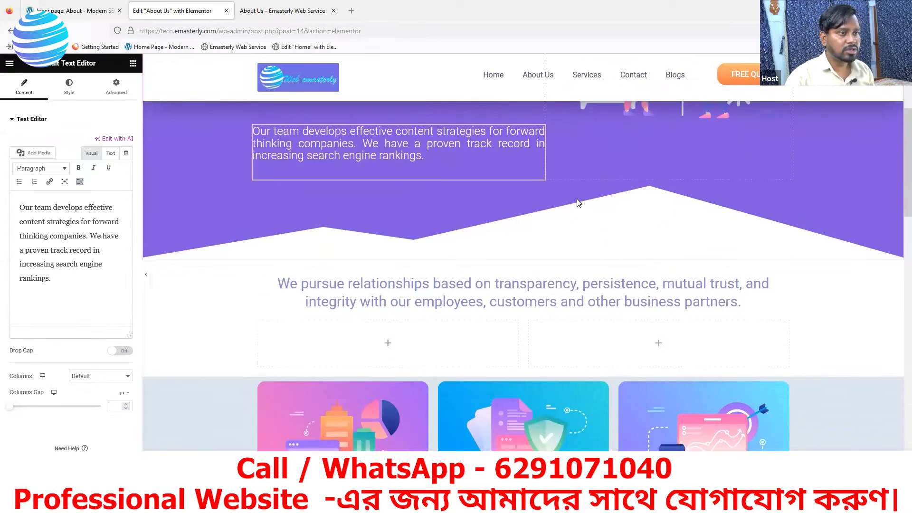
left_click_drag(440, 107, 384, 290)
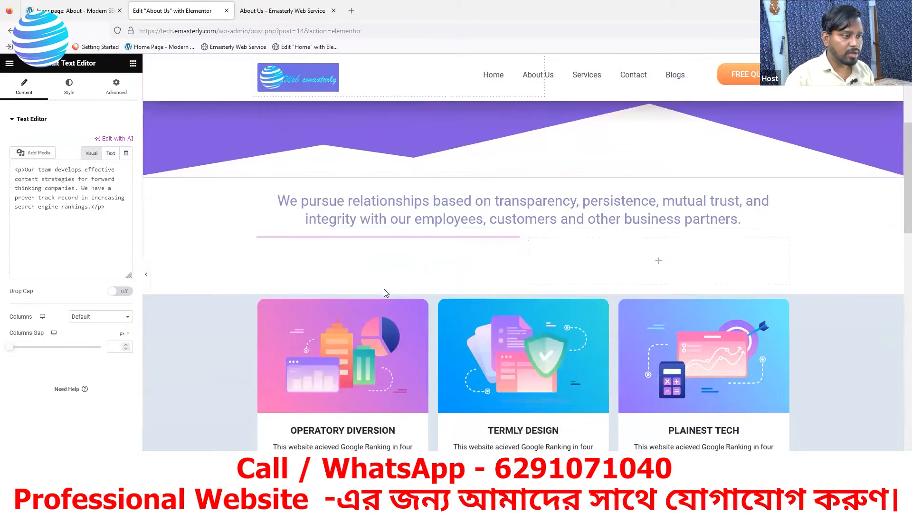
Step: Compare the hero, tagline and two-column text on the reference About page with the layout in the Elementor editor
scroll(442, 180, "up", 3)
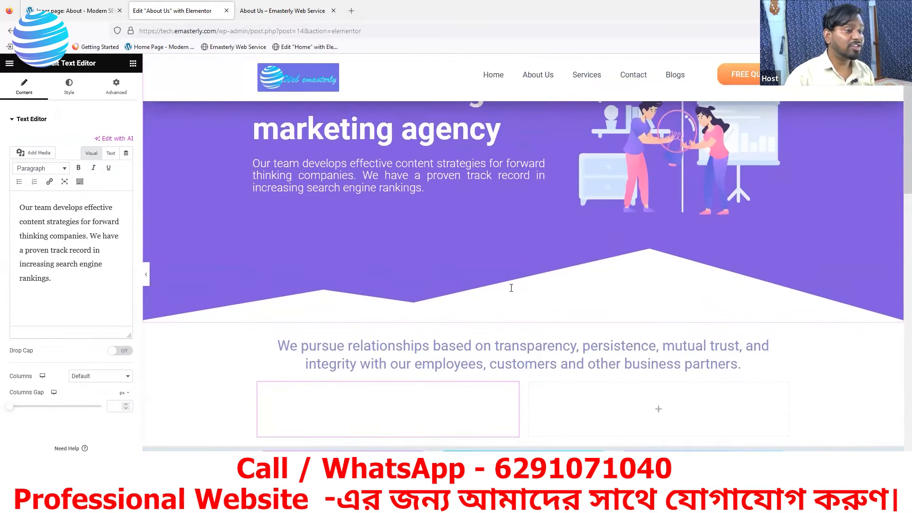
scroll(212, 256, "down", 2)
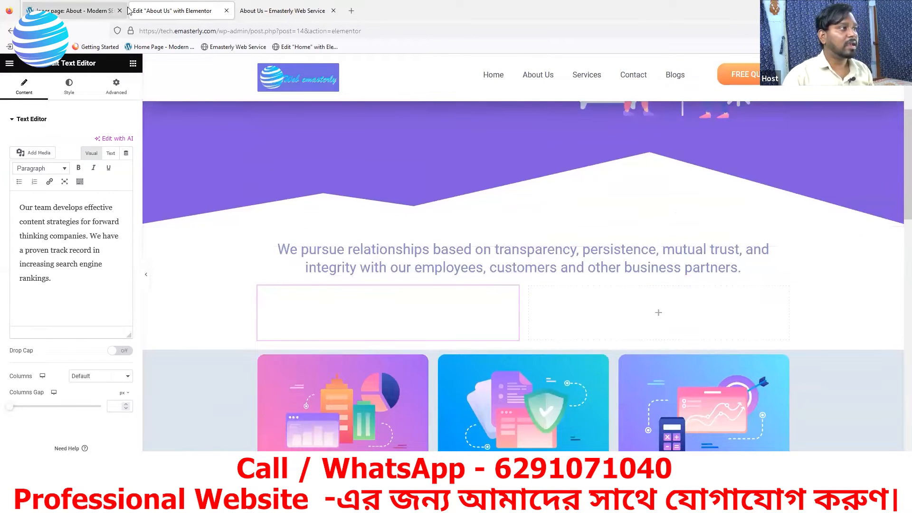
left_click(95, 8)
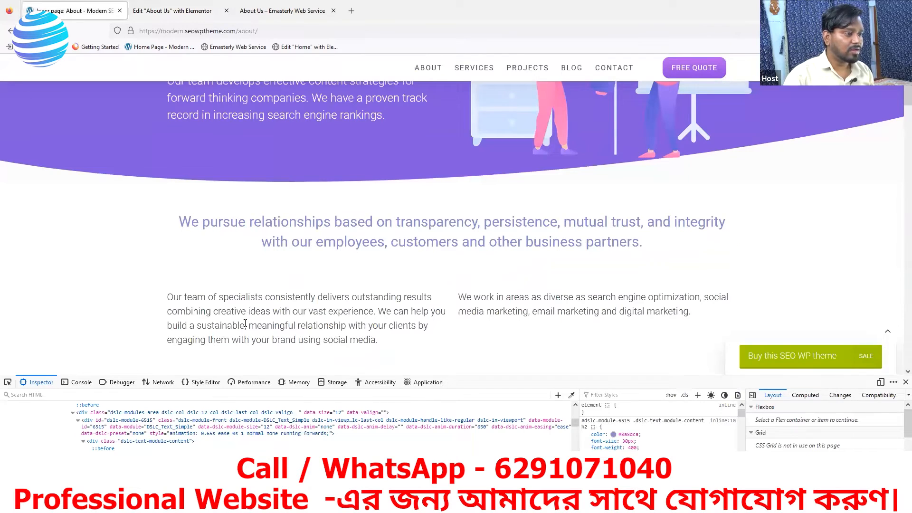
scroll(498, 319, "up", 4)
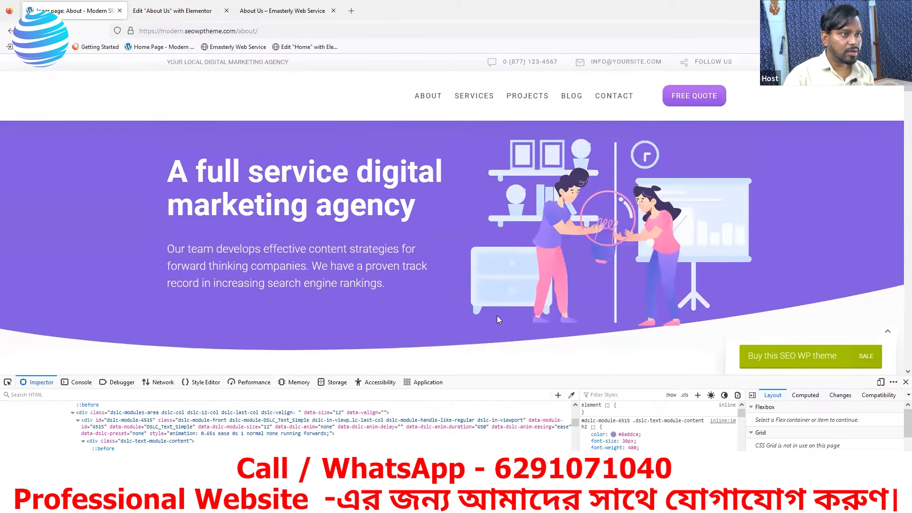
left_click(173, 11)
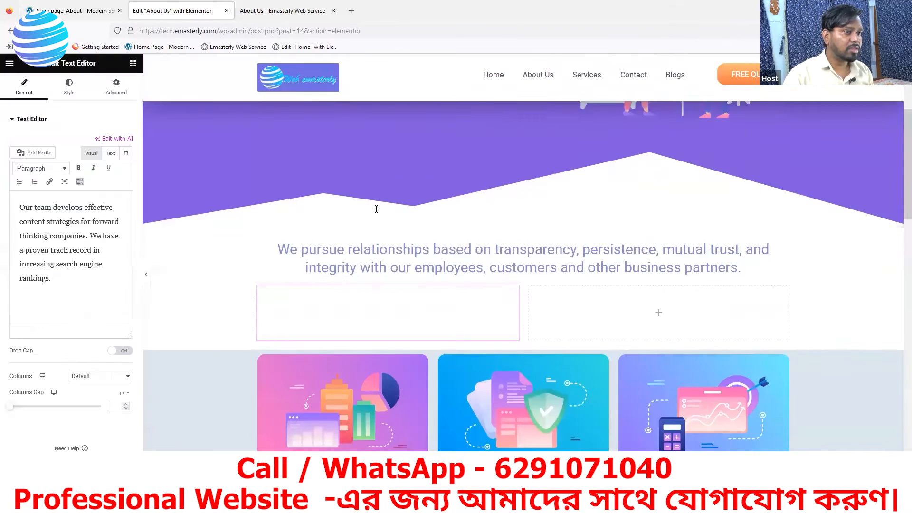
scroll(532, 333, "up", 4)
scroll(532, 331, "down", 7)
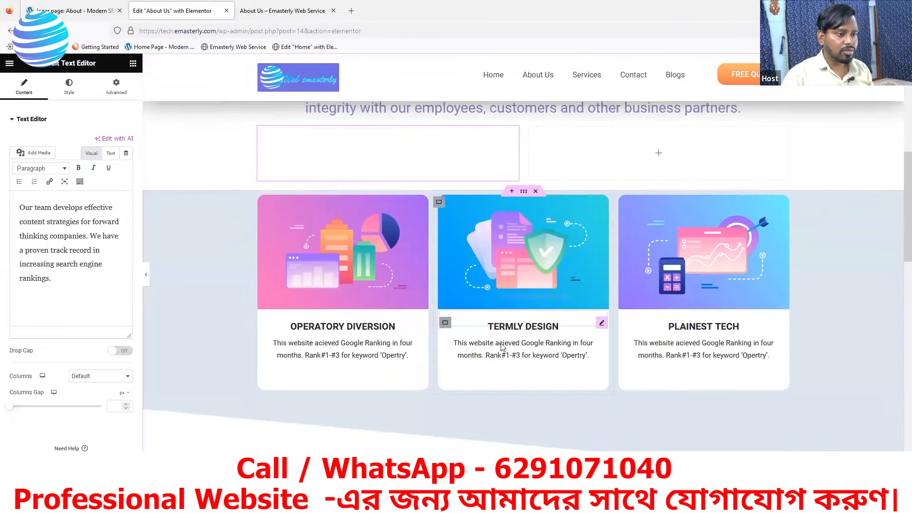
scroll(304, 328, "down", 1)
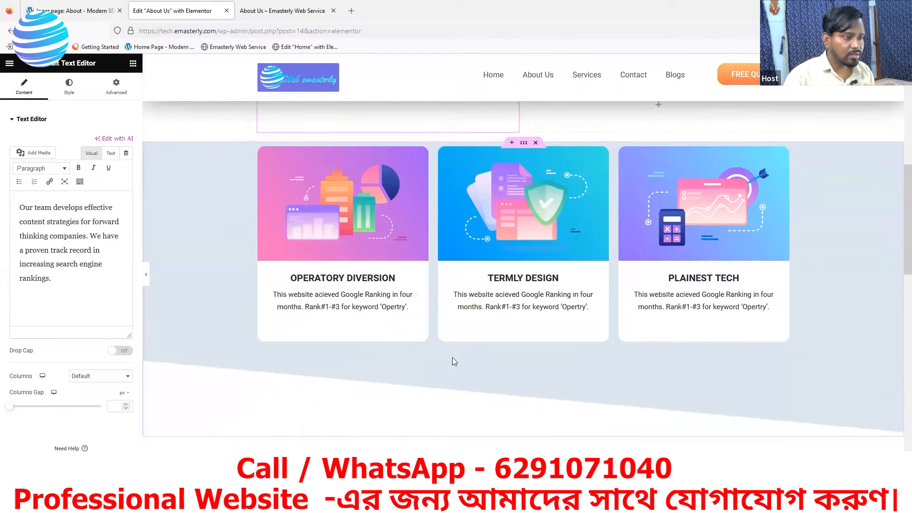
Step: On the published About Us page, sample and copy the text colour of the "We offer professional SEO services…" paragraph with the inspector's eyedropper
key("ctrl+Tab")
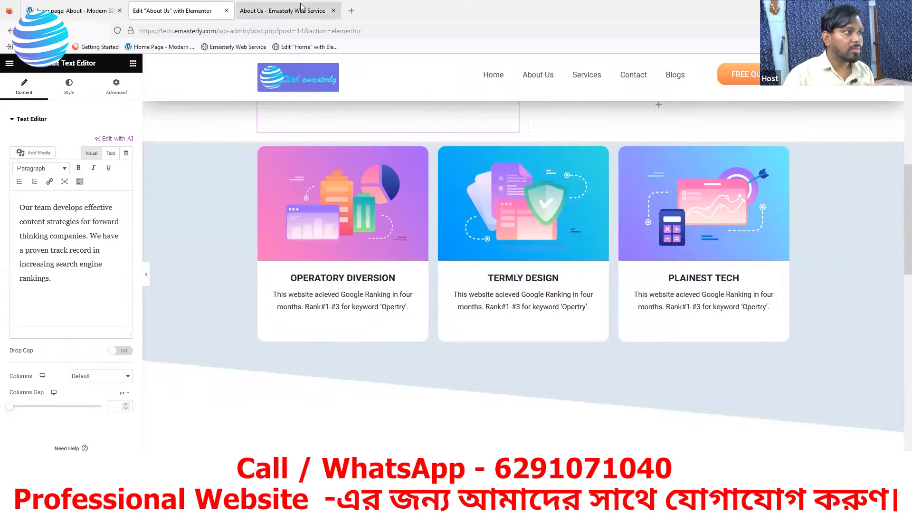
scroll(503, 367, "down", 3)
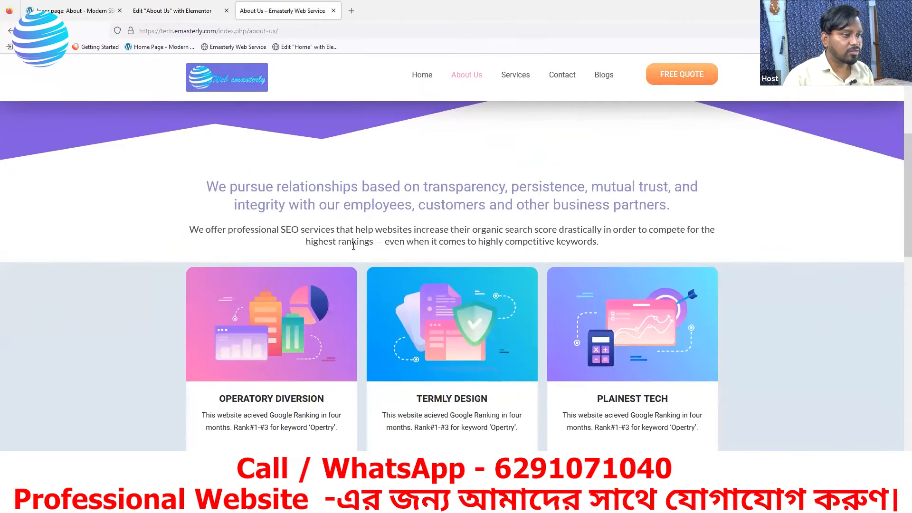
right_click(127, 207)
left_click(146, 324)
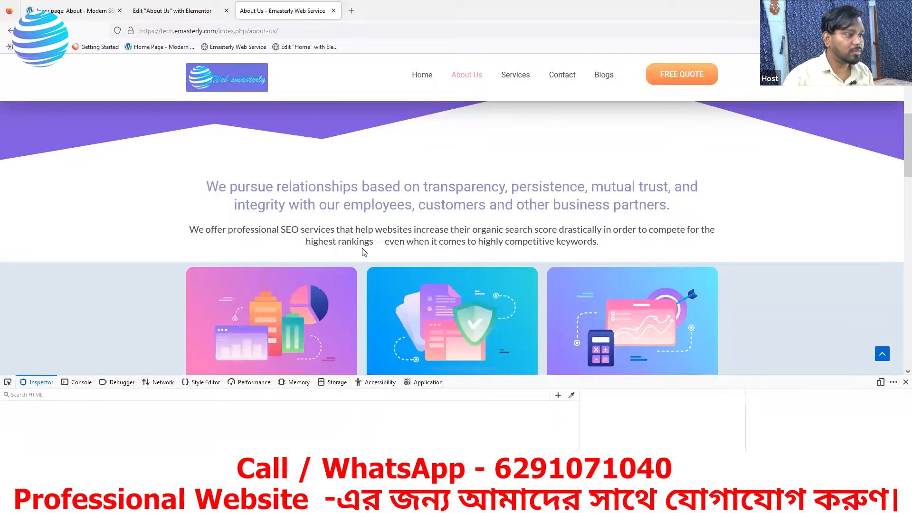
left_click(572, 395)
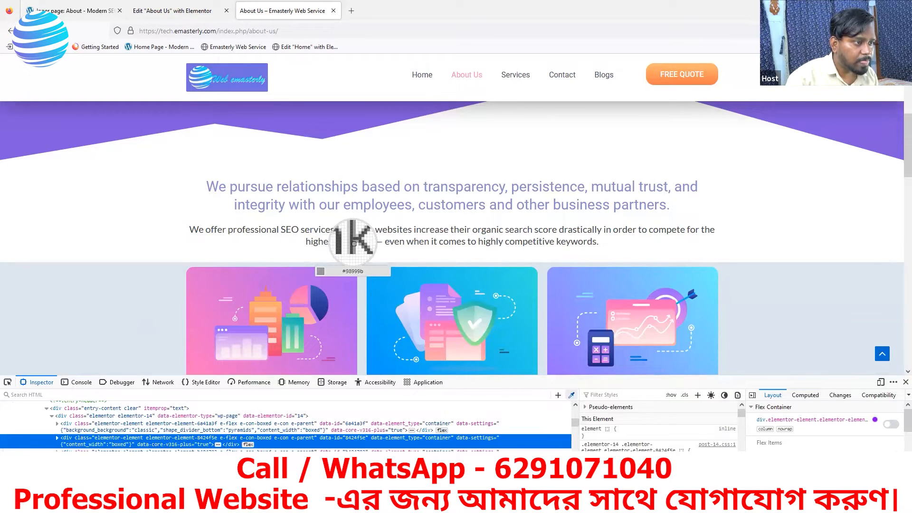
left_click(353, 242)
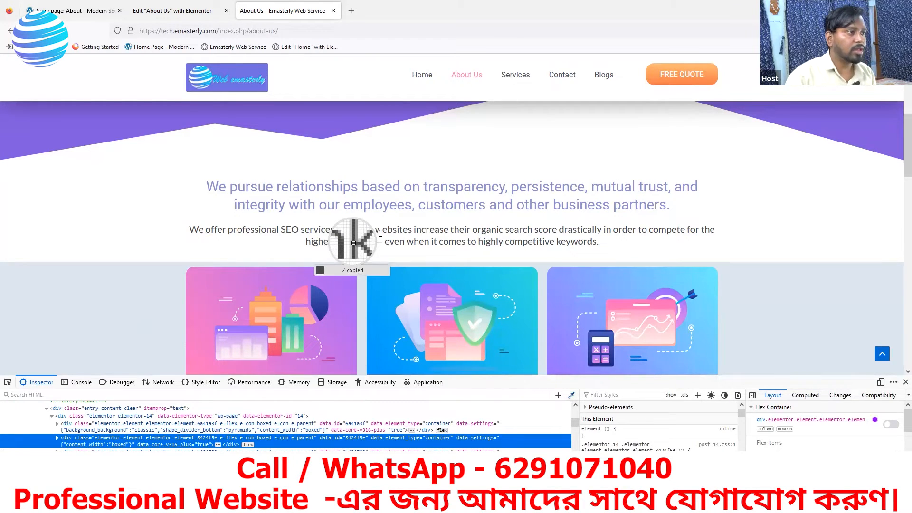
Step: Set the text colour of the first-column paragraph below the tagline to #46484b in the Elementor editor
left_click(172, 10)
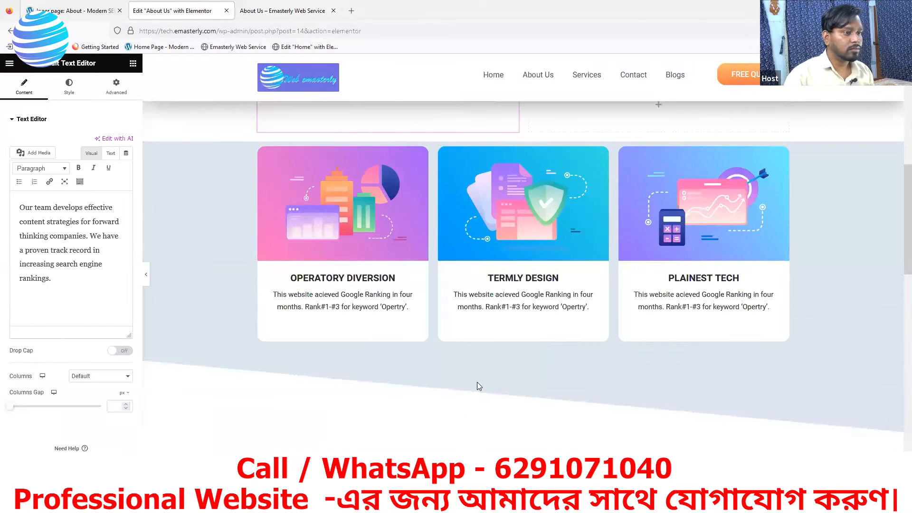
scroll(511, 242, "up", 3)
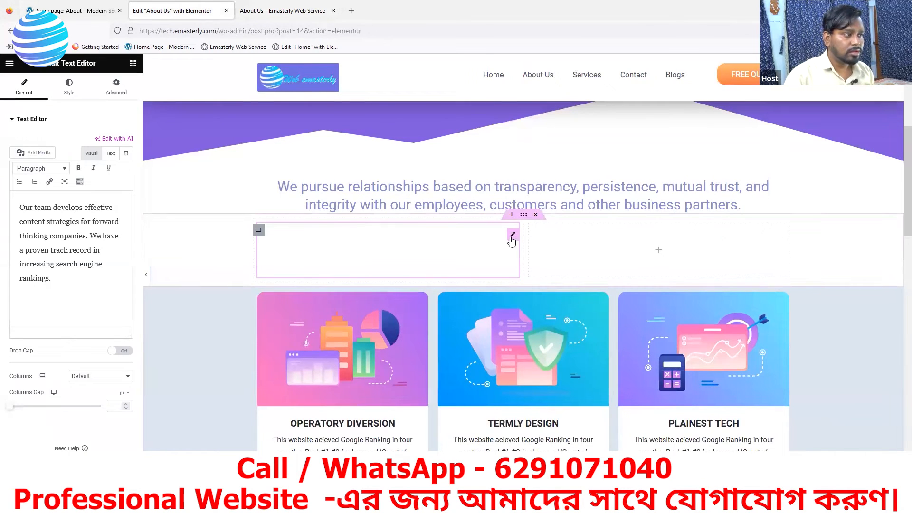
left_click(69, 86)
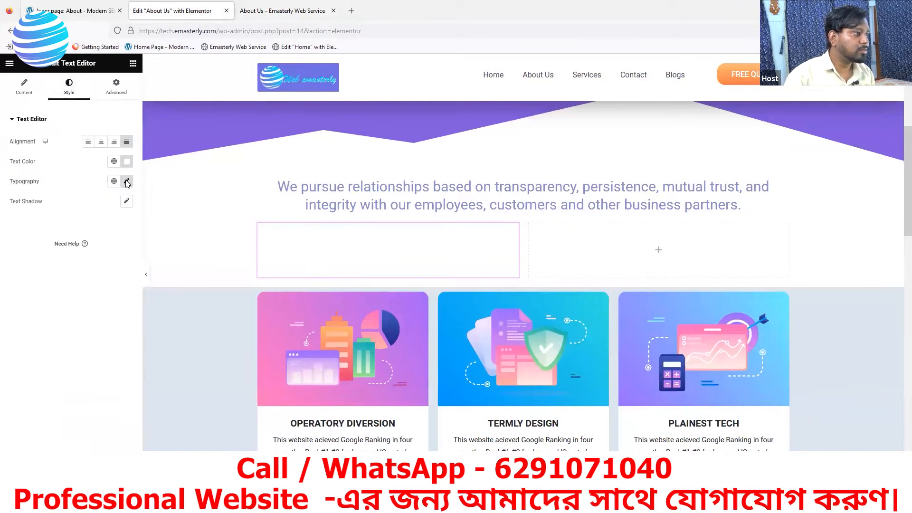
left_click(127, 161)
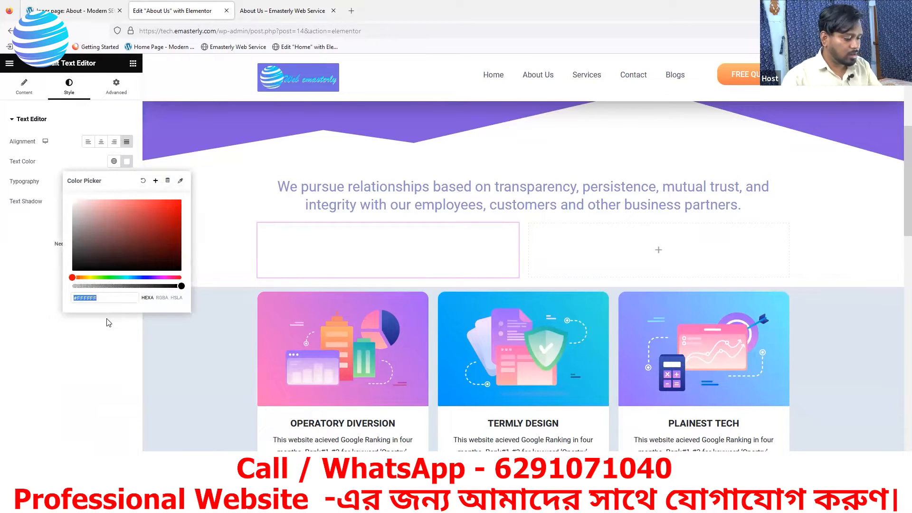
type("#46484b")
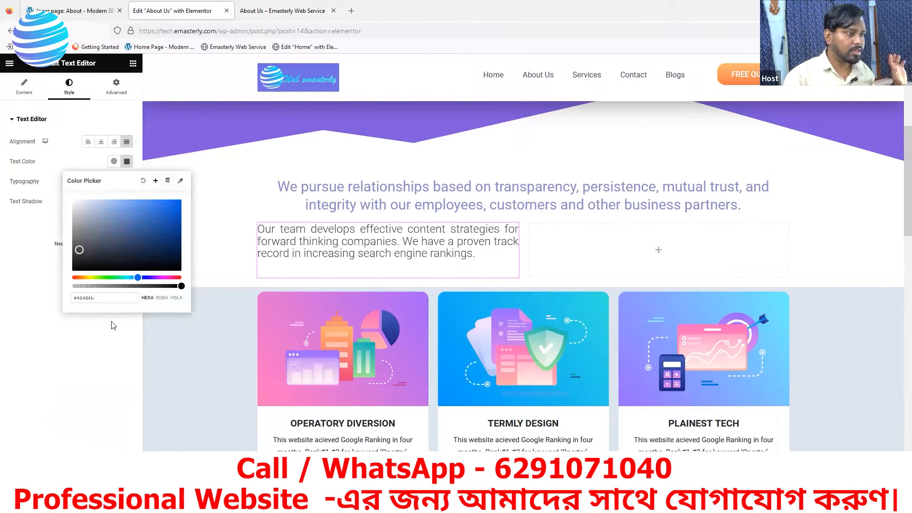
key("Escape")
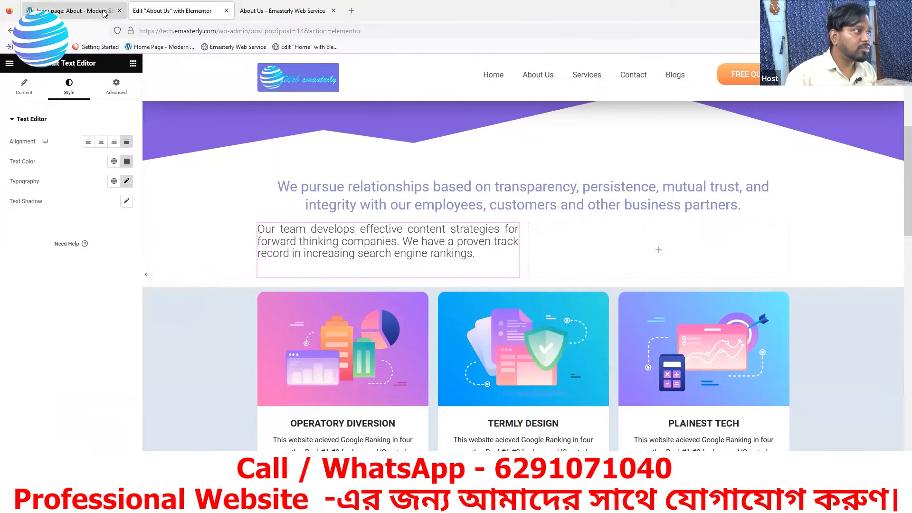
Step: Inspect the font size, weight and family of the "Our team of specialists…" paragraph on the reference About page
key("ctrl+shift+Tab")
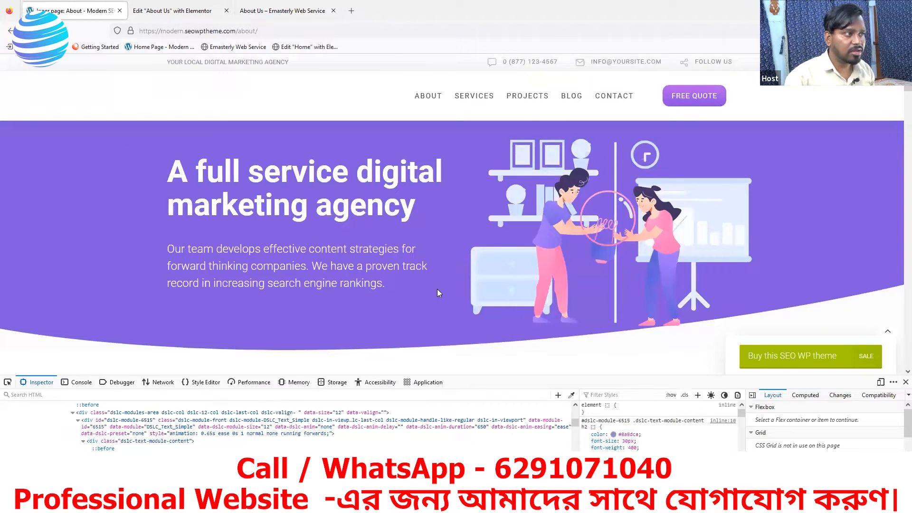
scroll(400, 258, "down", 3)
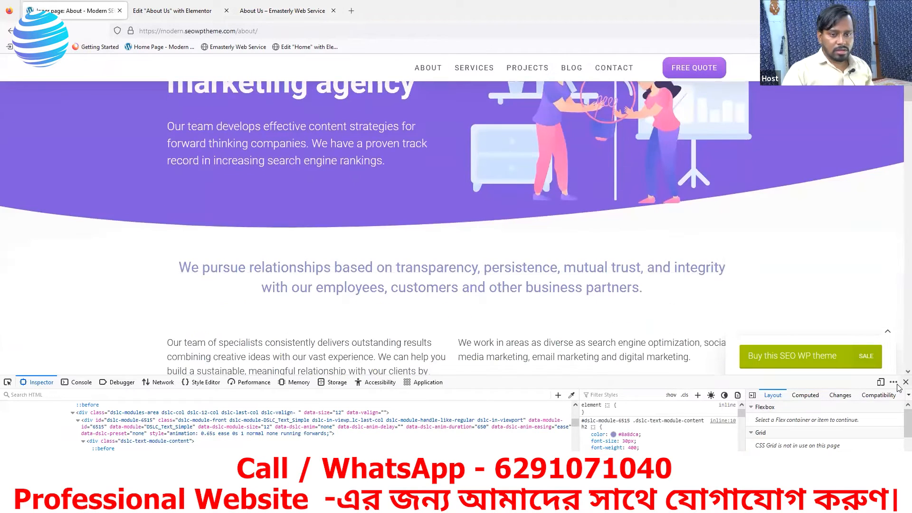
scroll(474, 291, "down", 3)
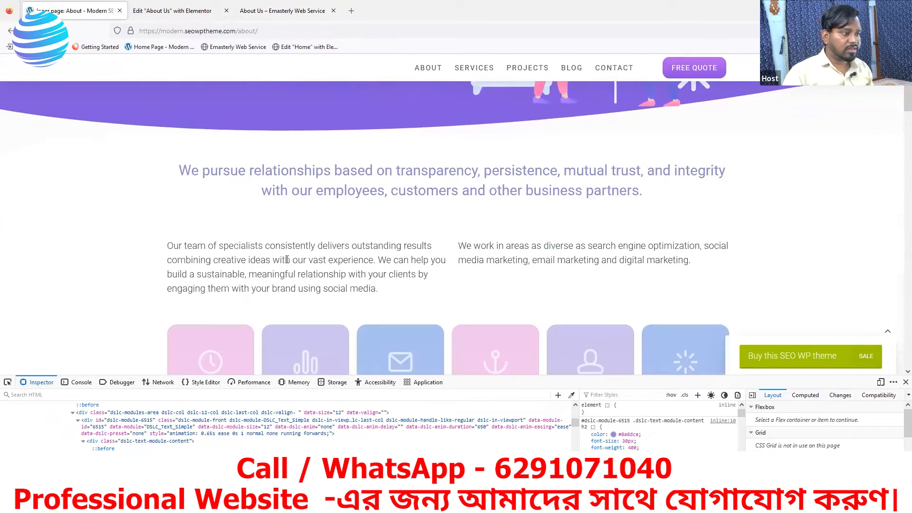
left_click(7, 385)
left_click(275, 280)
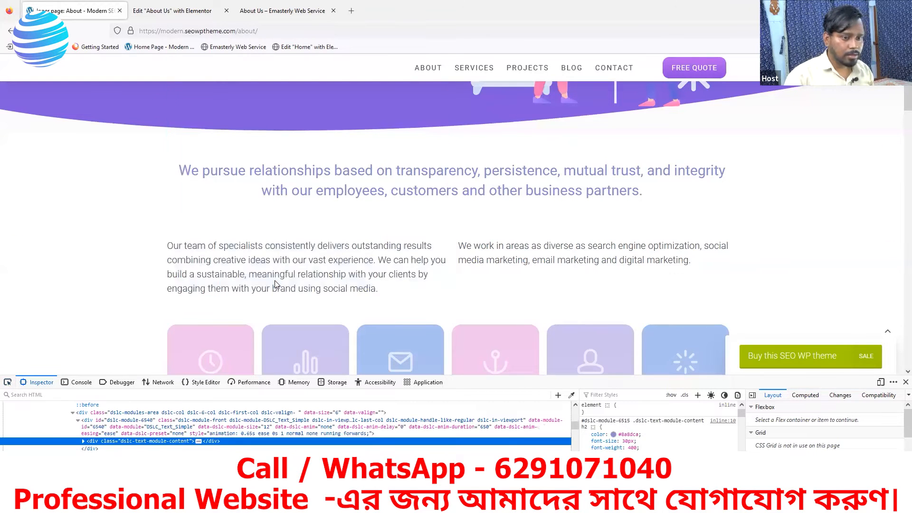
scroll(724, 428, "down", 2)
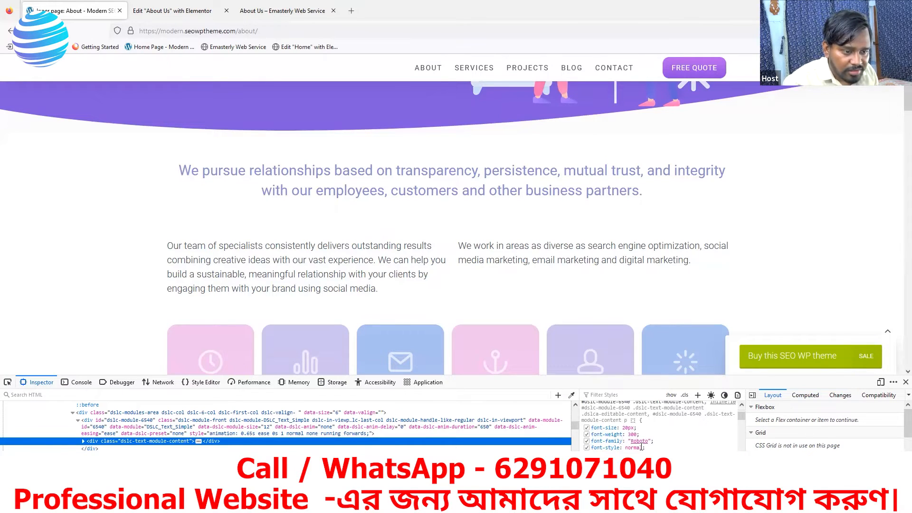
mouse_move(635, 441)
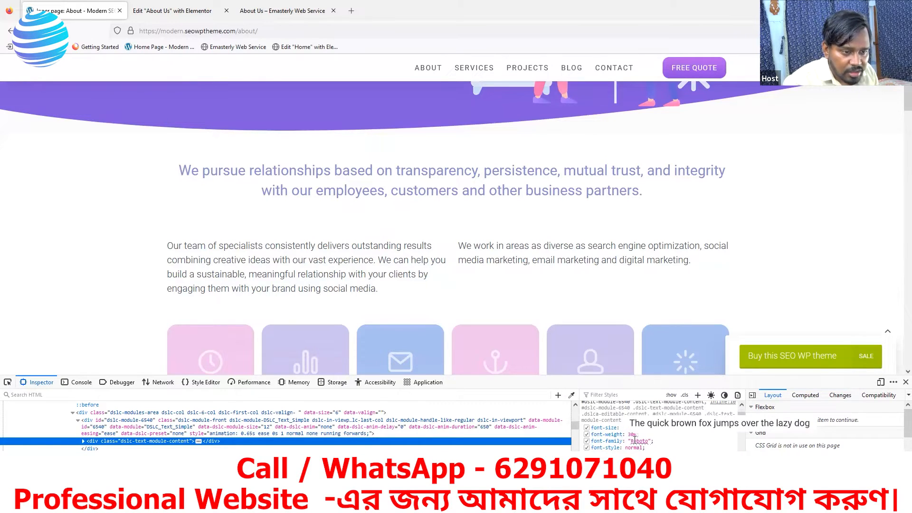
Step: Set the font size of the first-column paragraph below the tagline to 20 px in the Elementor editor
left_click(187, 11)
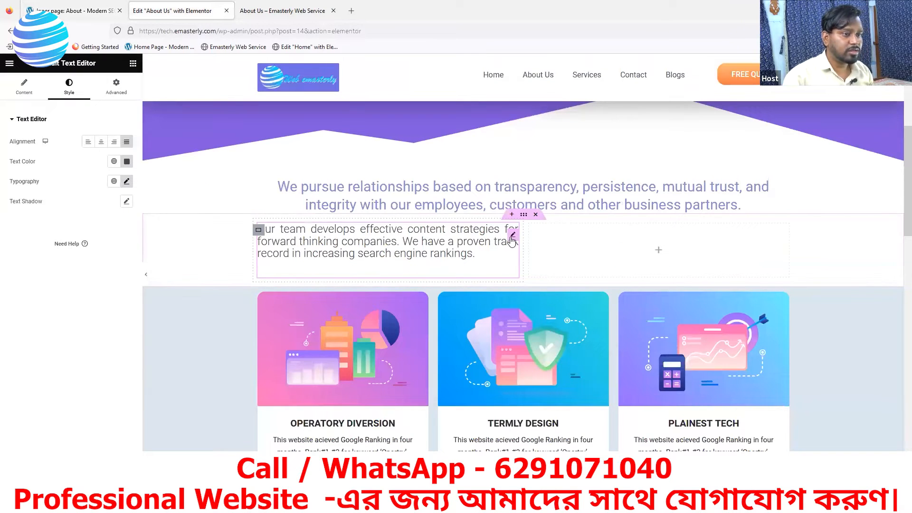
left_click(127, 181)
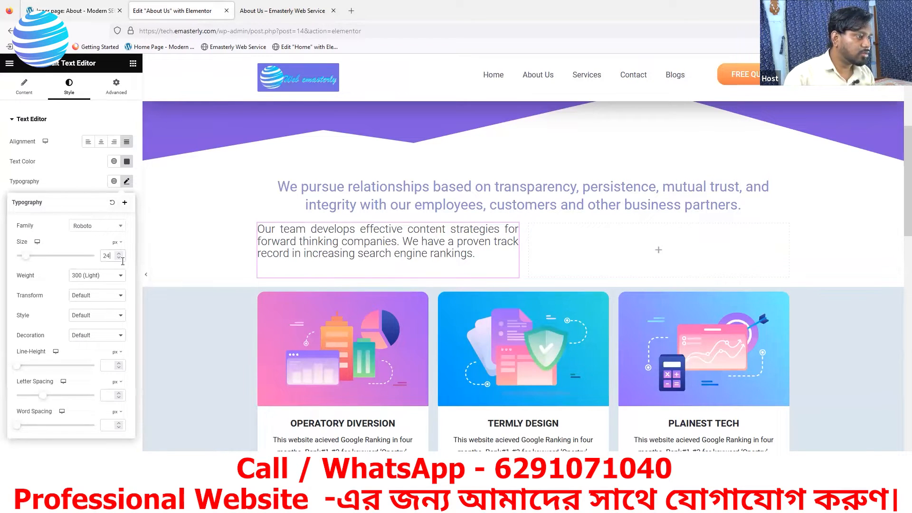
key("BackSpace")
type("0")
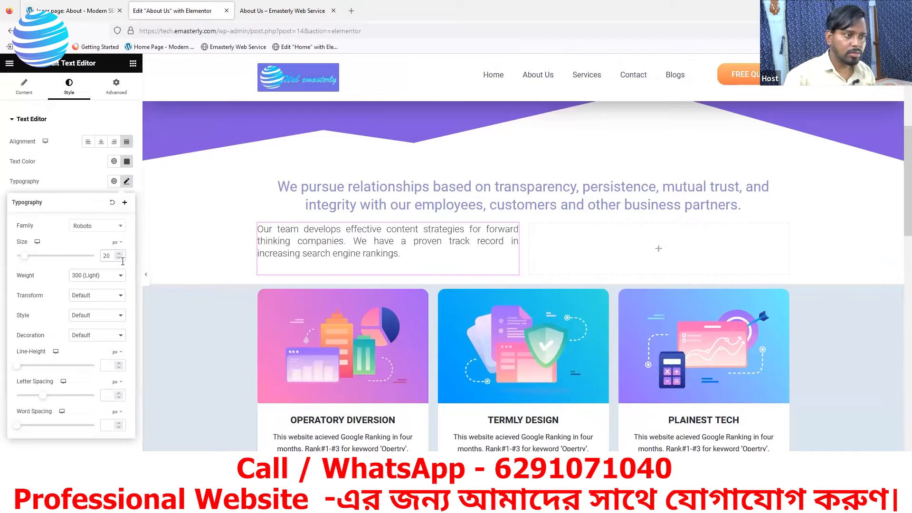
left_click(105, 484)
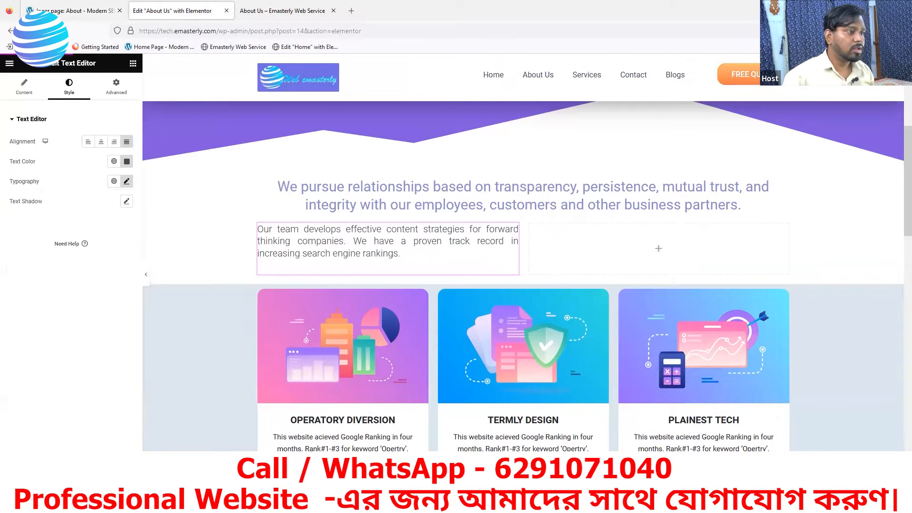
Step: Replace the first-column text with the "Our team of specialists consistently delivers outstanding results…" paragraph copied from the reference About page
left_click(67, 11)
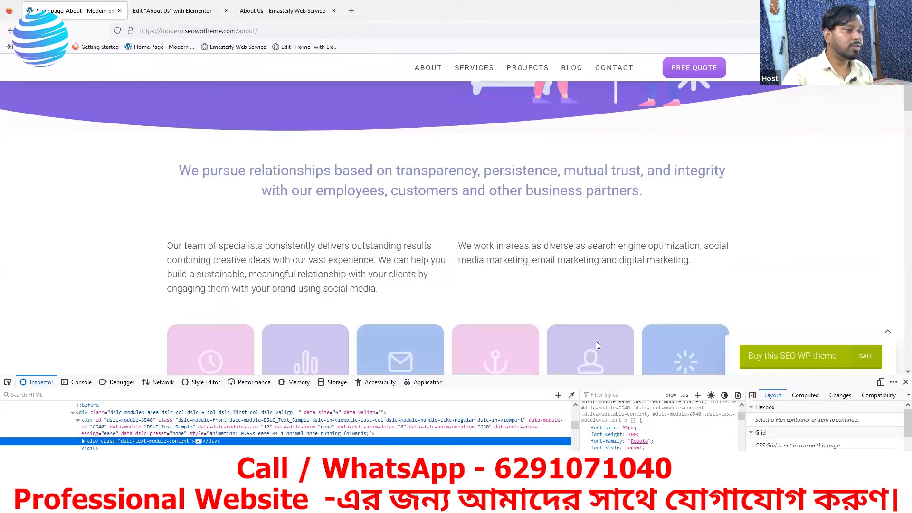
left_click_drag(382, 289, 168, 238)
key("ctrl+c")
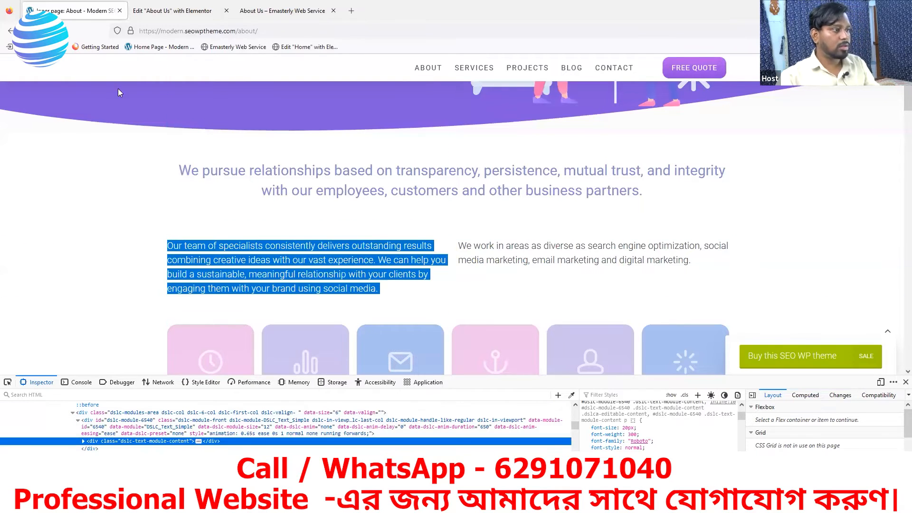
left_click(211, 5)
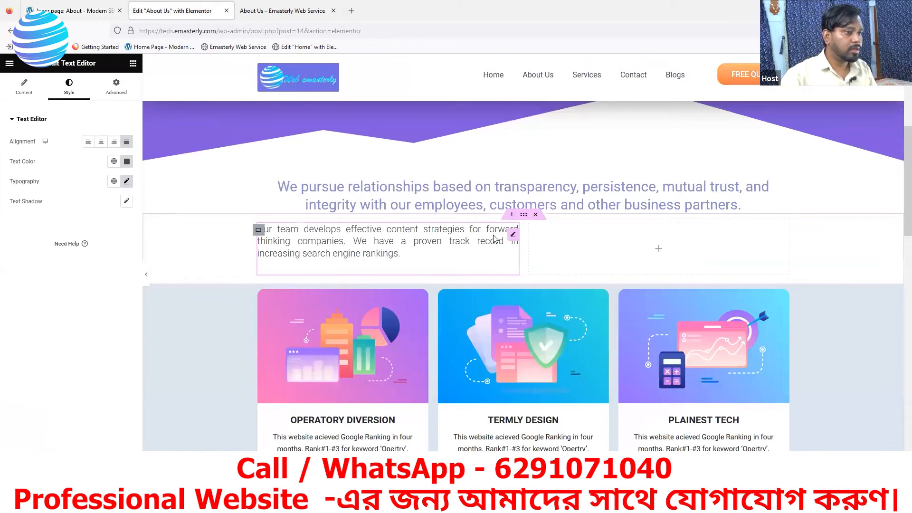
left_click(514, 237)
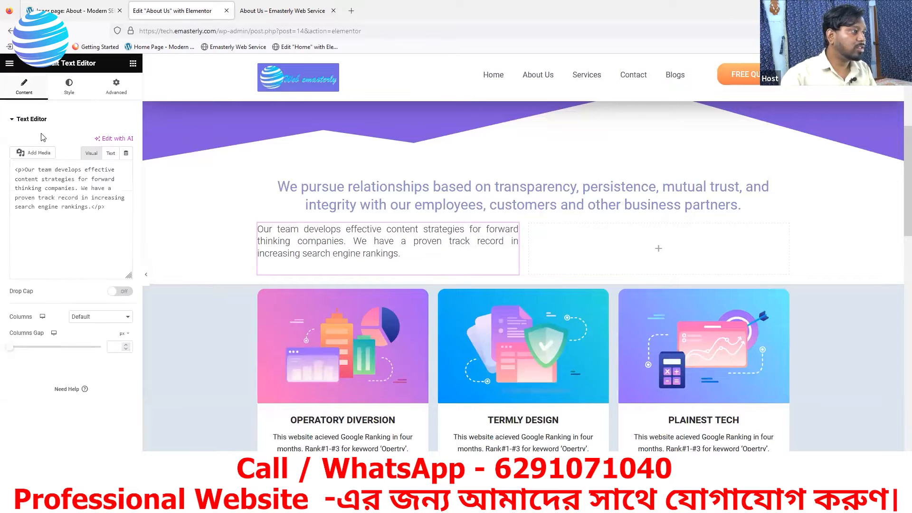
left_click_drag(76, 279, 21, 207)
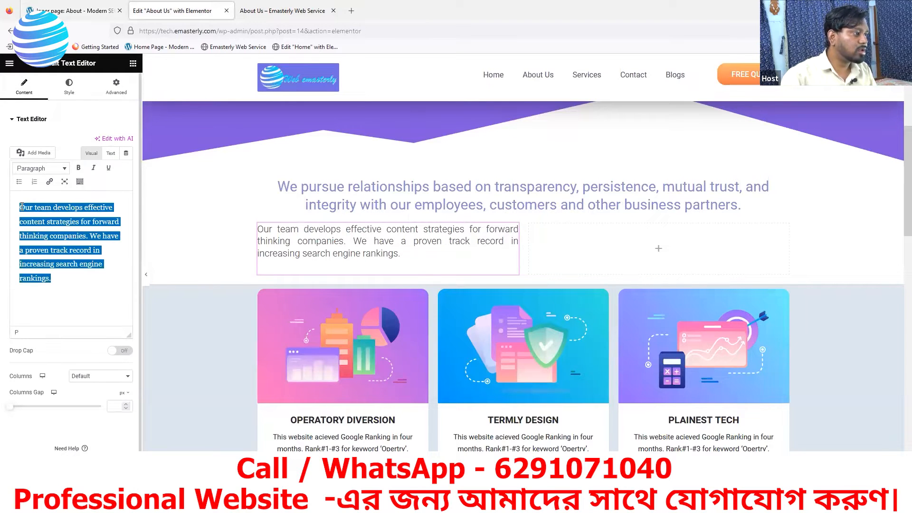
key("ctrl+v")
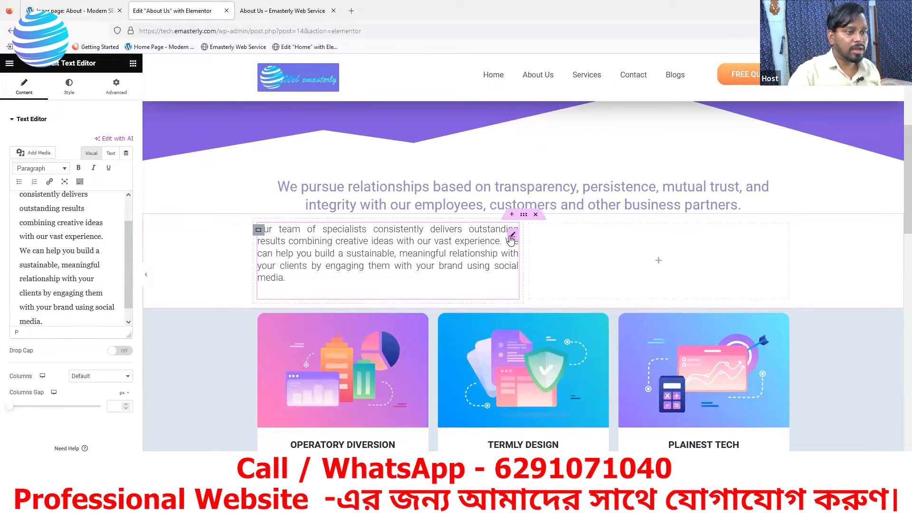
Step: Copy the first column's text widget and paste it into the empty second column
right_click(511, 239)
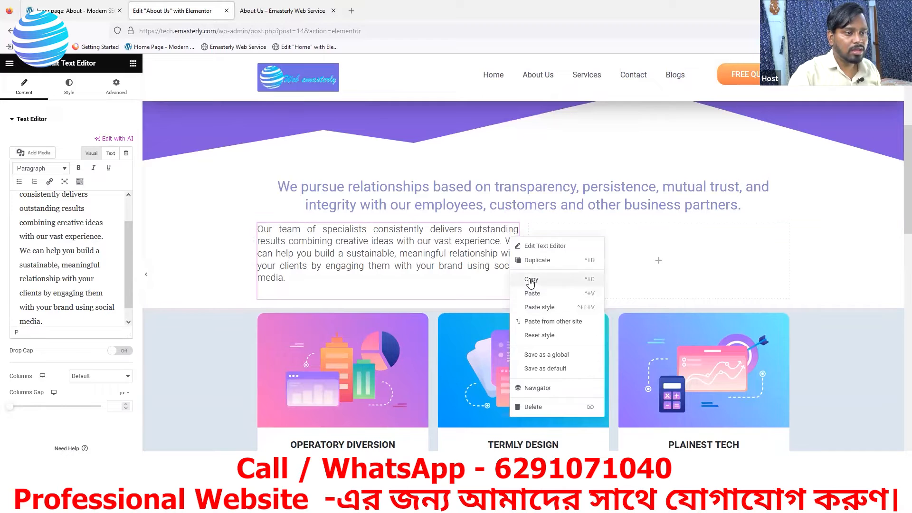
left_click(534, 279)
right_click(658, 265)
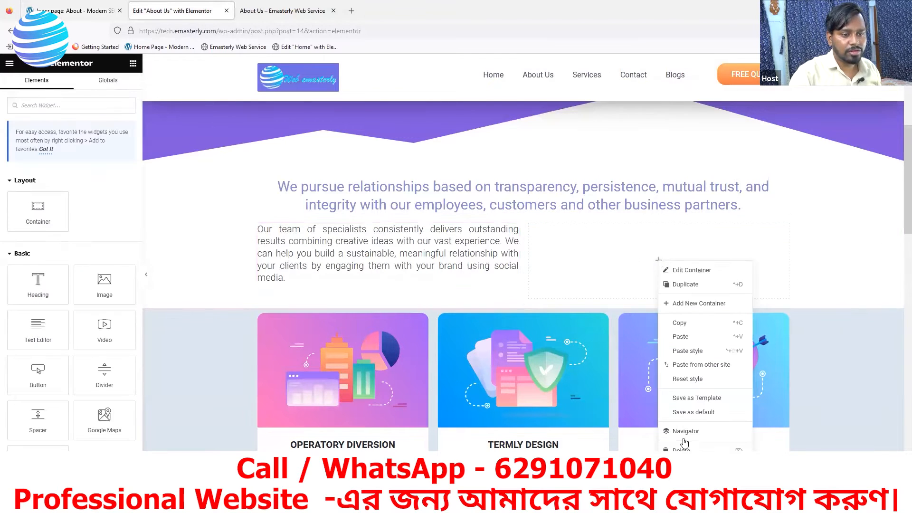
left_click(687, 338)
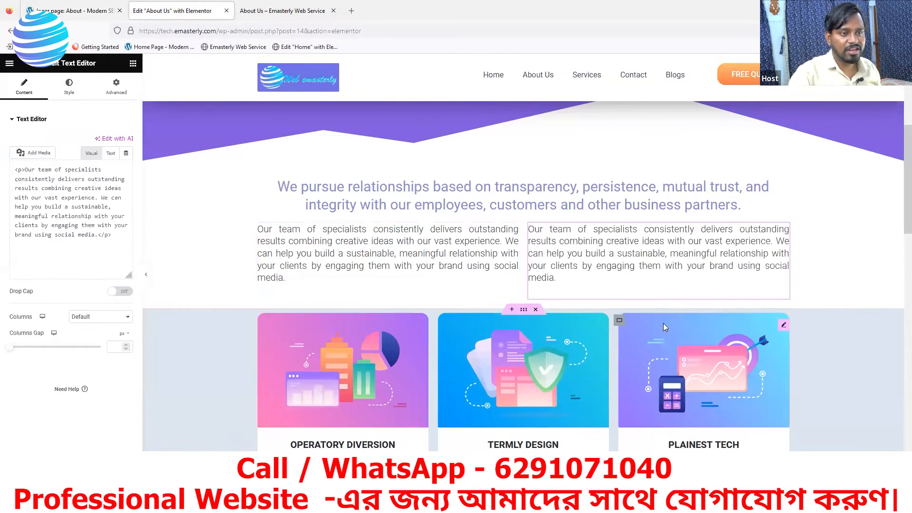
Step: Replace the second-column text with the "We work in areas as diverse as search engine optimization…" paragraph copied from the reference About page
left_click(114, 11)
left_click(686, 282)
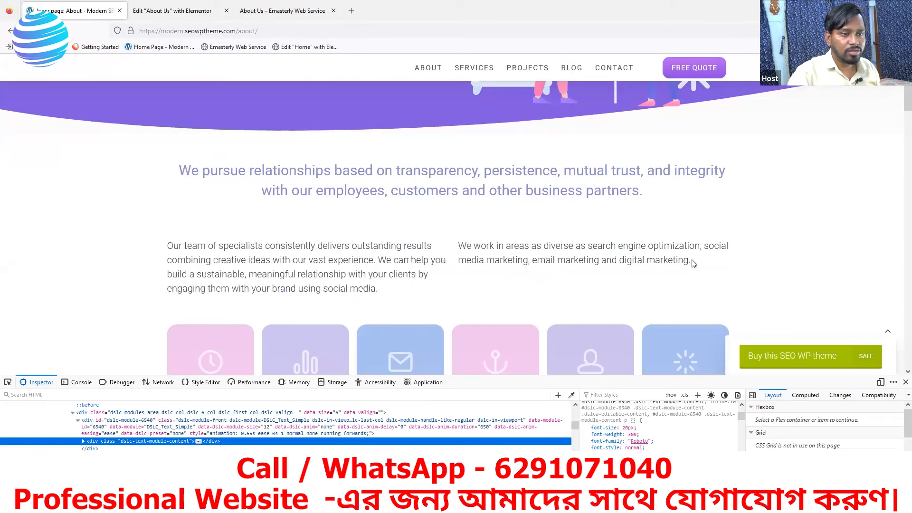
left_click_drag(696, 265, 460, 244)
key("ctrl+c")
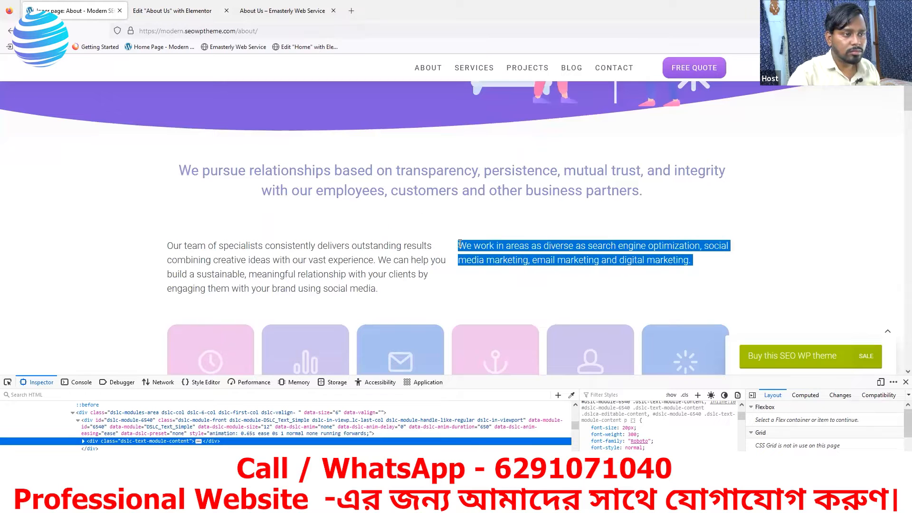
left_click(171, 10)
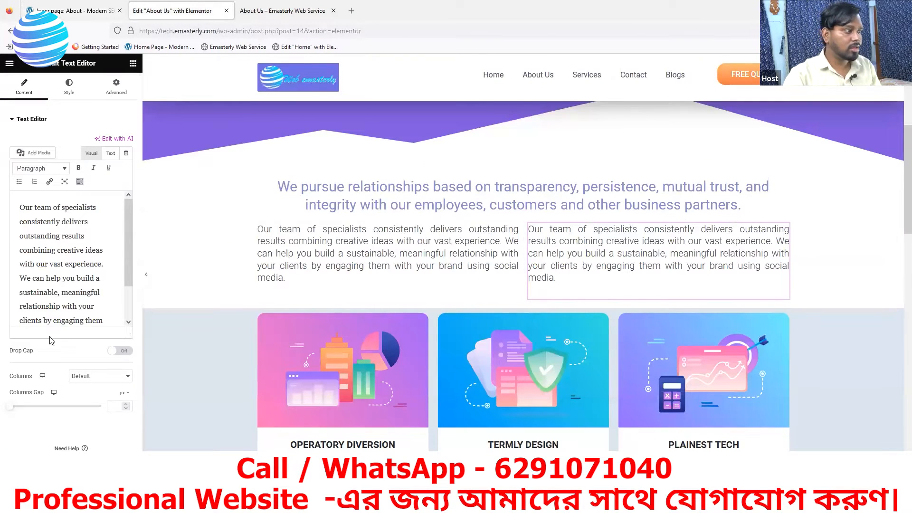
scroll(67, 285, "down", 2)
left_click_drag(67, 314, 34, 186)
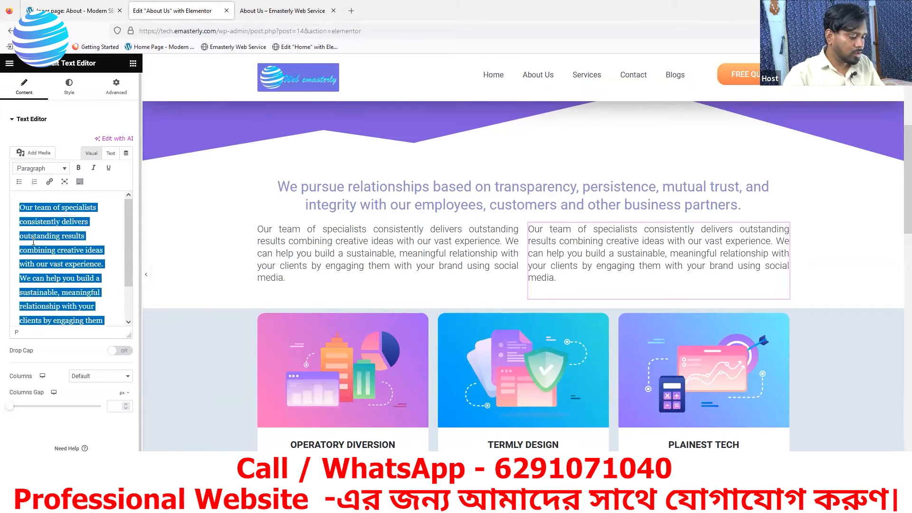
key("ctrl+v")
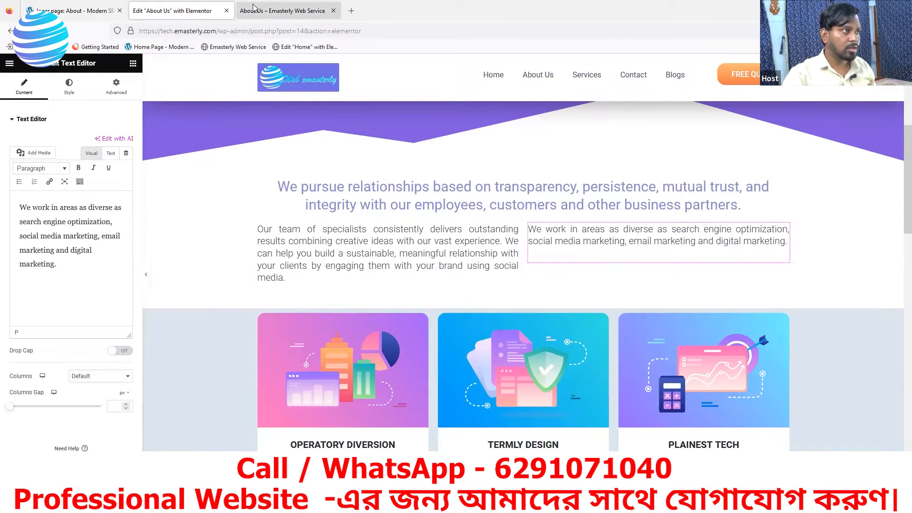
Step: Compare the two-column text section on the live About Us page with the same section on the reference About page
left_click(286, 11)
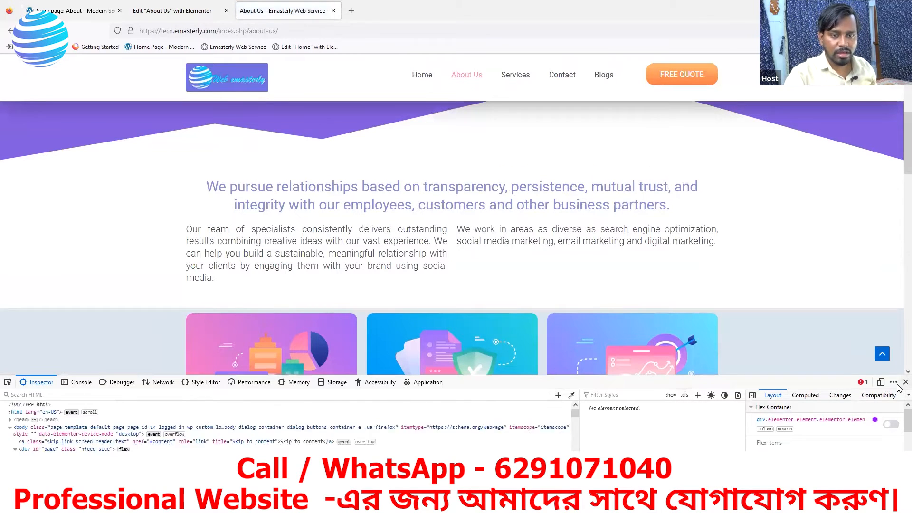
key("F12")
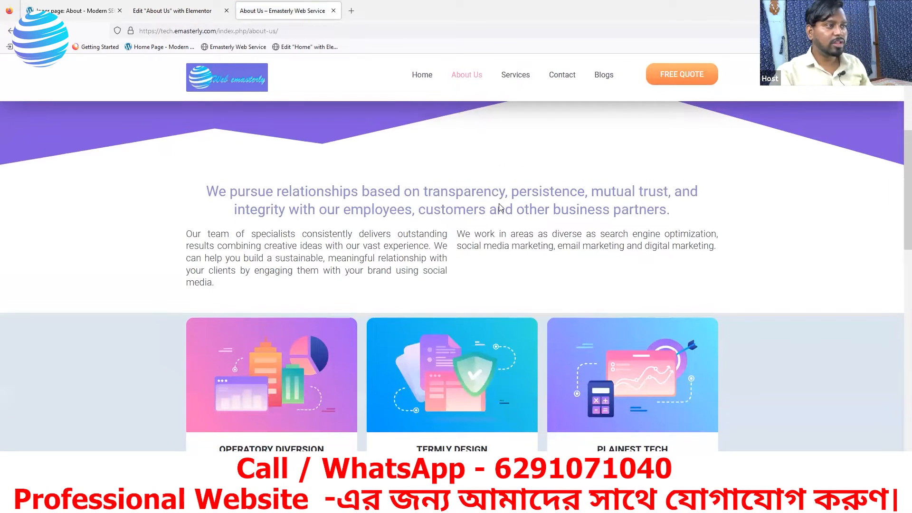
scroll(499, 204, "up", 1)
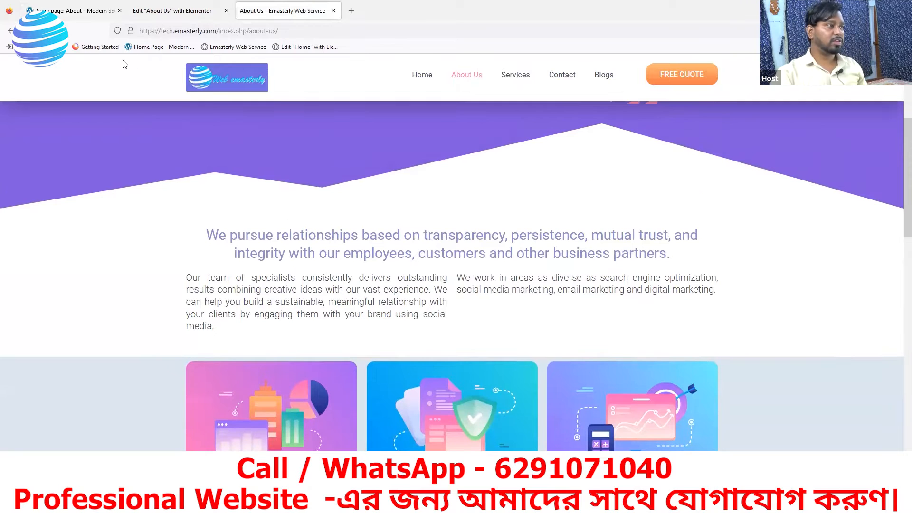
left_click(70, 10)
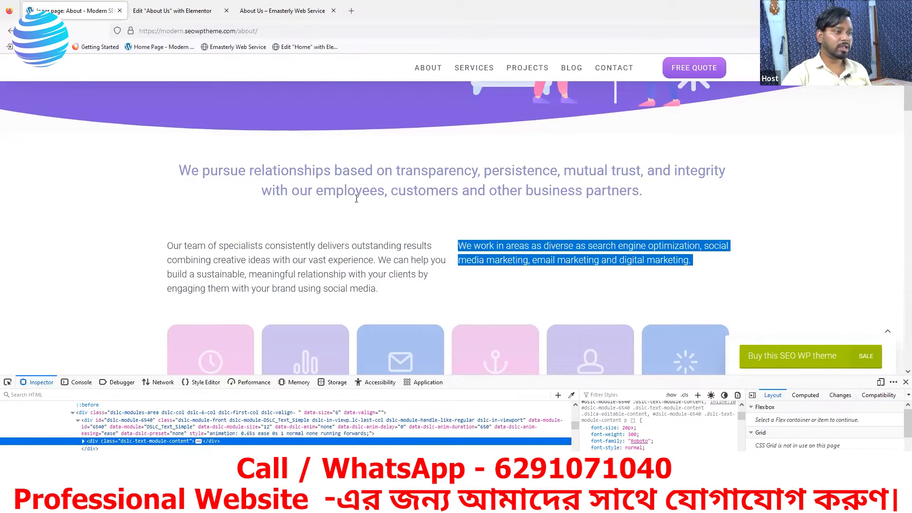
left_click(257, 12)
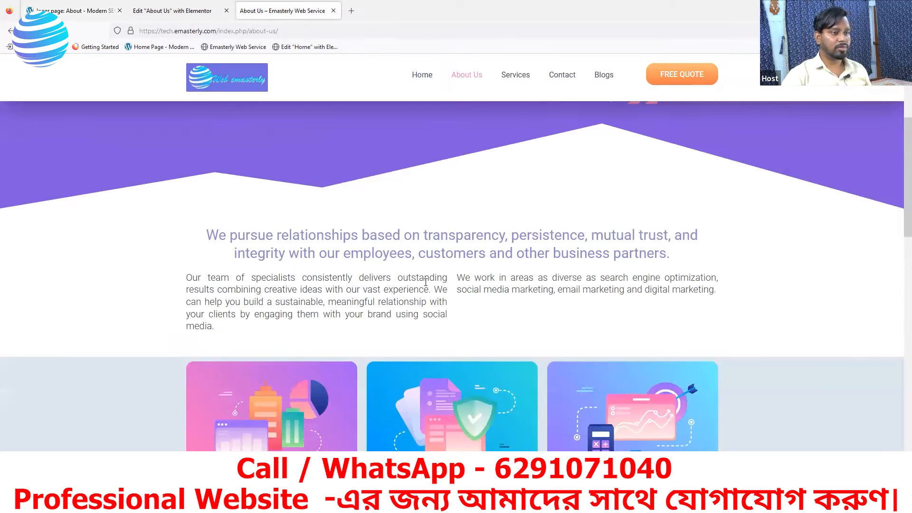
left_click(194, 11)
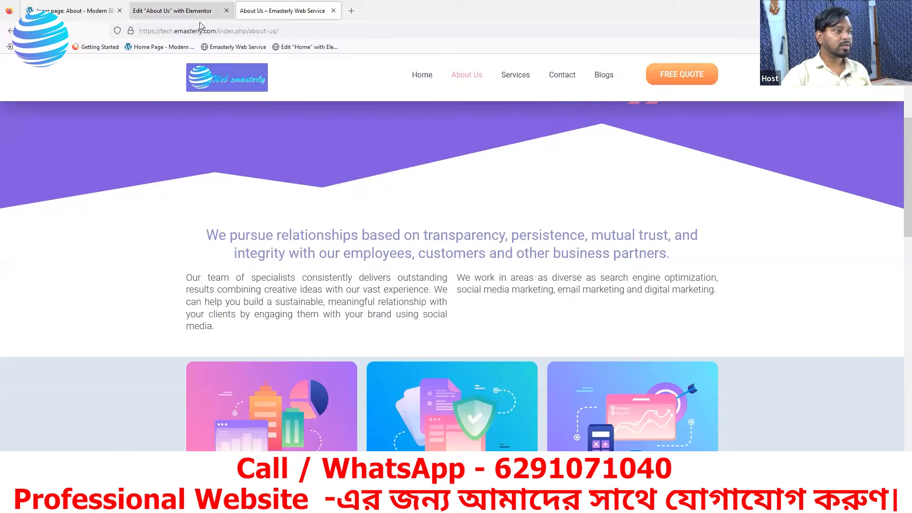
Step: Set the top padding of the container holding the two text columns to 50 px in the Elementor editor
mouse_move(524, 217)
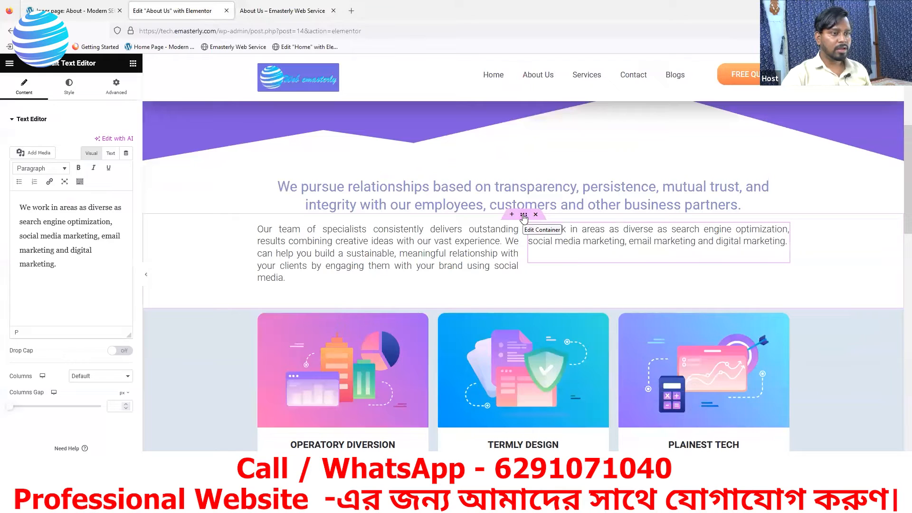
left_click(524, 217)
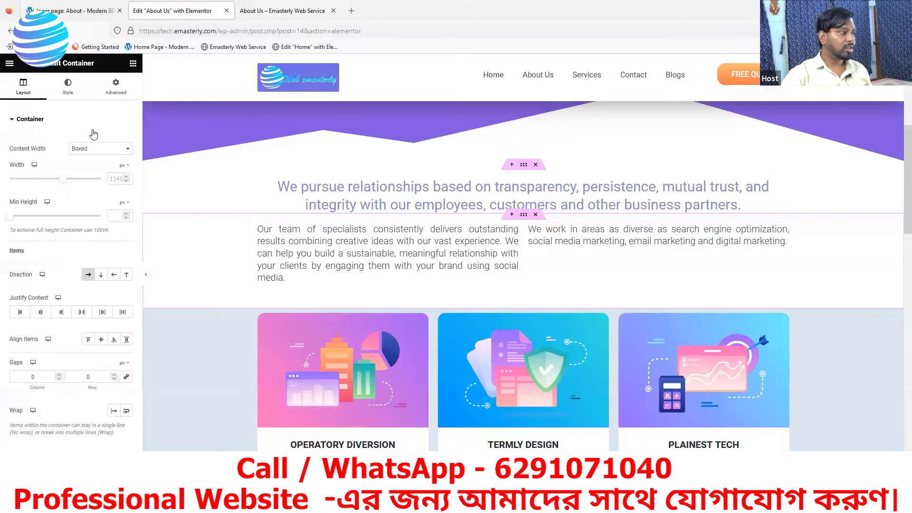
left_click(113, 93)
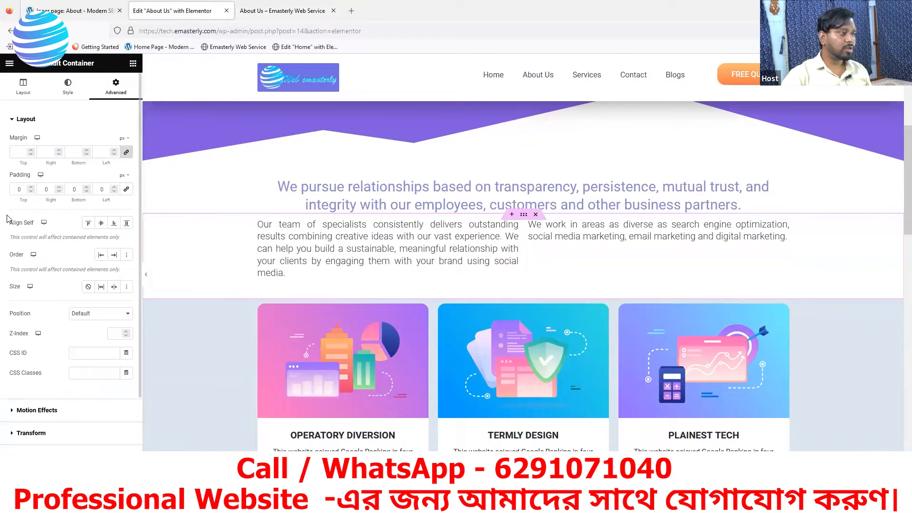
left_click(29, 189)
left_click(30, 188)
left_click(30, 188)
left_click(30, 188)
left_click(29, 187)
left_click(30, 187)
left_click(30, 187)
left_click(30, 187)
left_click(30, 188)
left_click(30, 187)
left_click(30, 187)
left_click(30, 188)
left_click(30, 187)
left_click(30, 187)
left_click(30, 188)
left_click(30, 188)
left_click(30, 188)
left_click(30, 188)
left_click(30, 187)
left_click(30, 187)
left_click(30, 188)
left_click(30, 187)
left_click(30, 187)
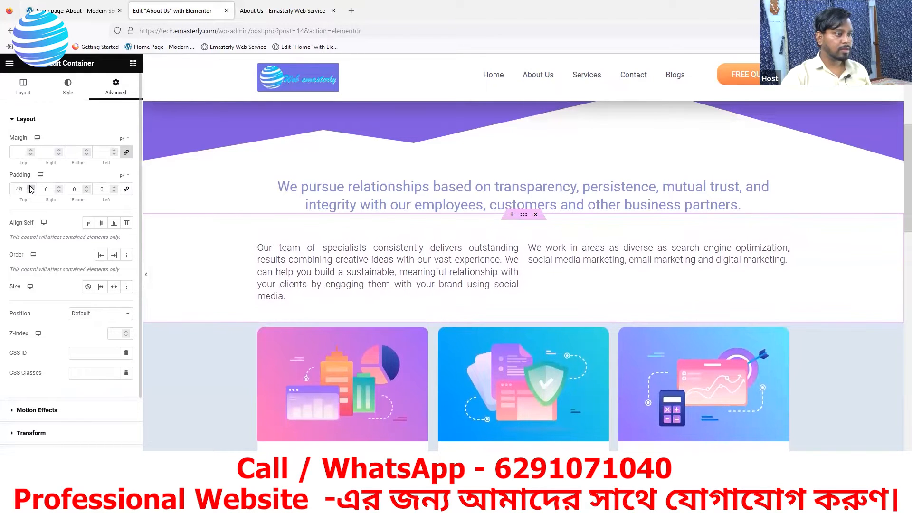
left_click(30, 188)
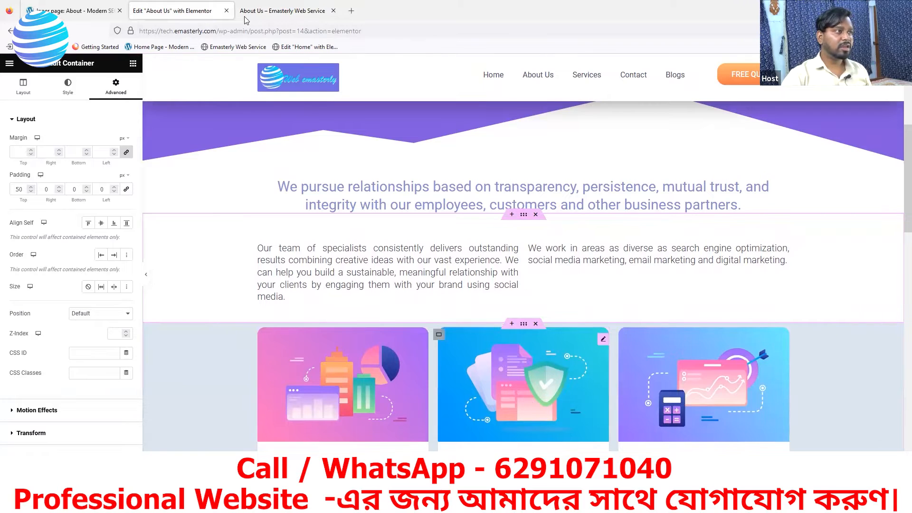
Step: Check the live About Us page's spacing between the tagline and the two text columns against the reference page
left_click(262, 10)
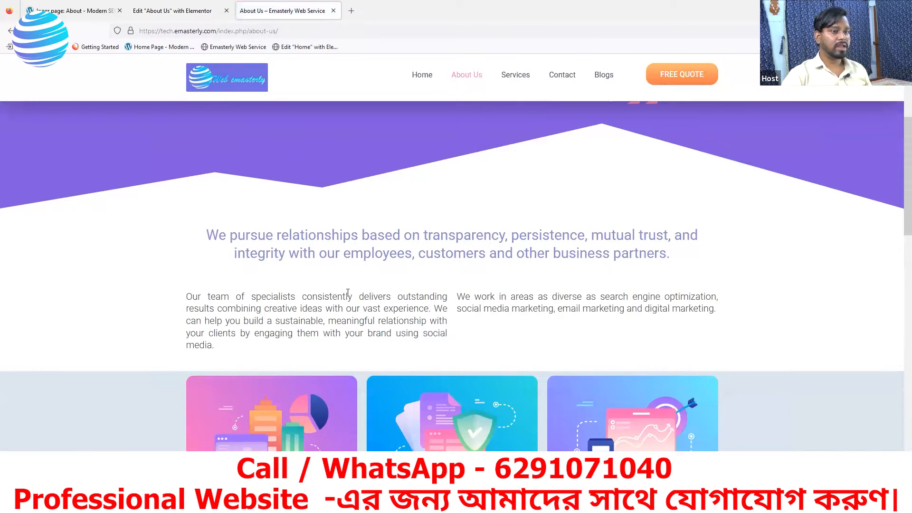
key("ctrl+Tab")
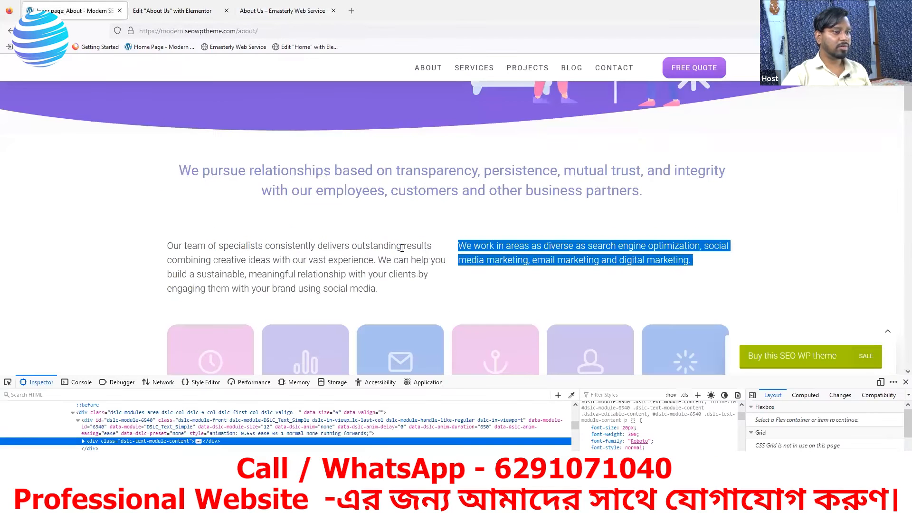
key("ctrl+shift+Tab")
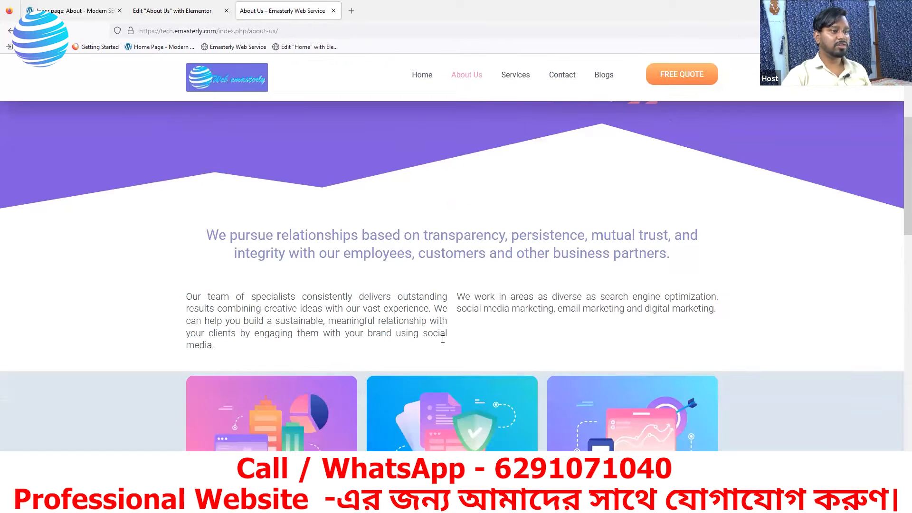
scroll(547, 342, "down", 3)
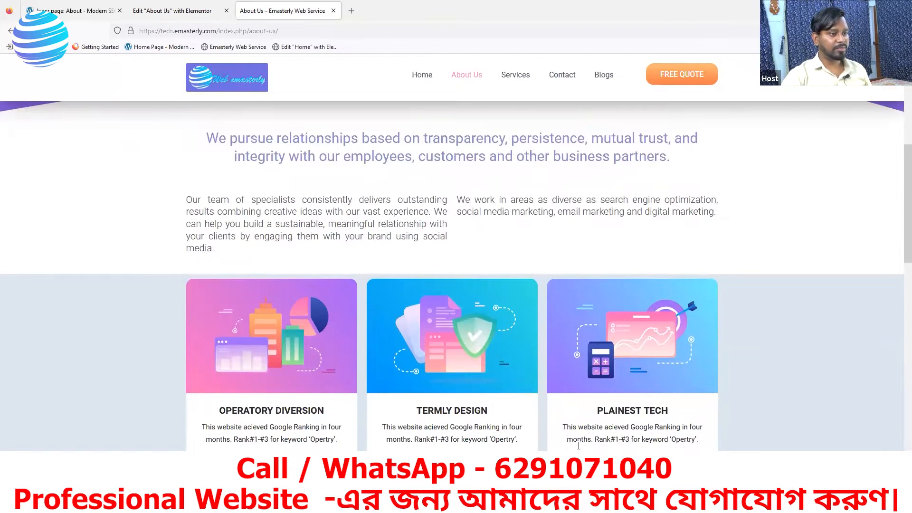
scroll(418, 326, "up", 4)
scroll(423, 326, "down", 4)
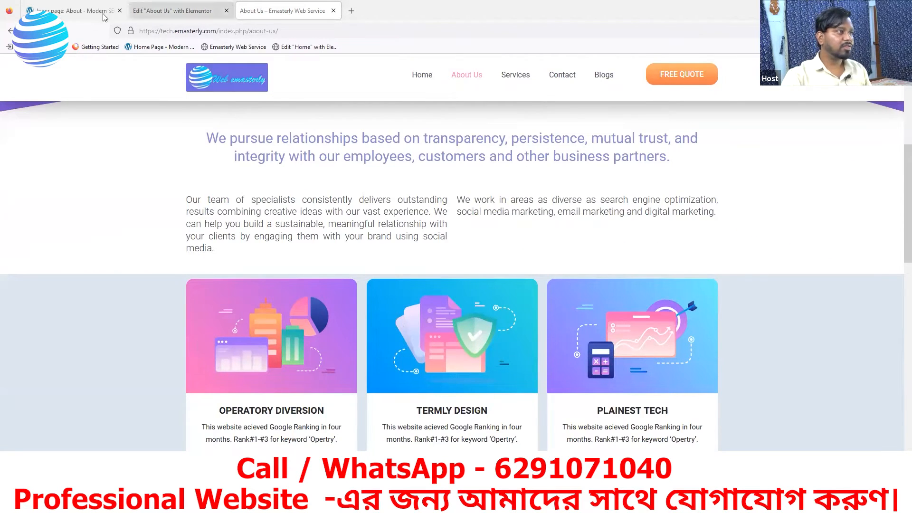
Step: Examine the row of statistic cards below the text columns on the reference About page and return to the Elementor editor
left_click(105, 17)
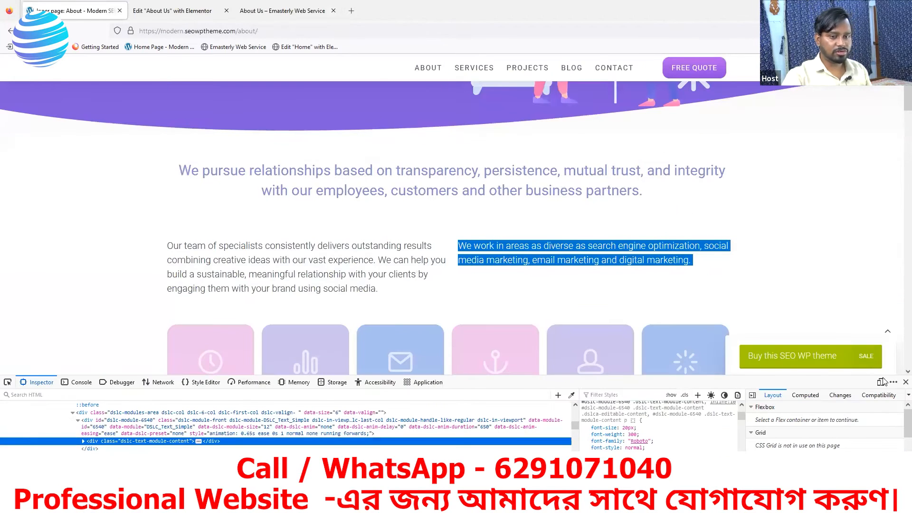
left_click(905, 382)
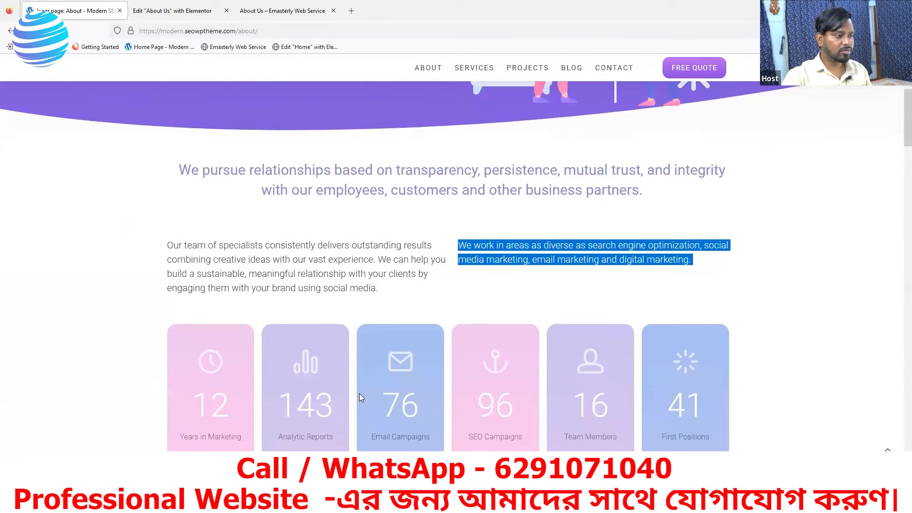
scroll(241, 293, "down", 3)
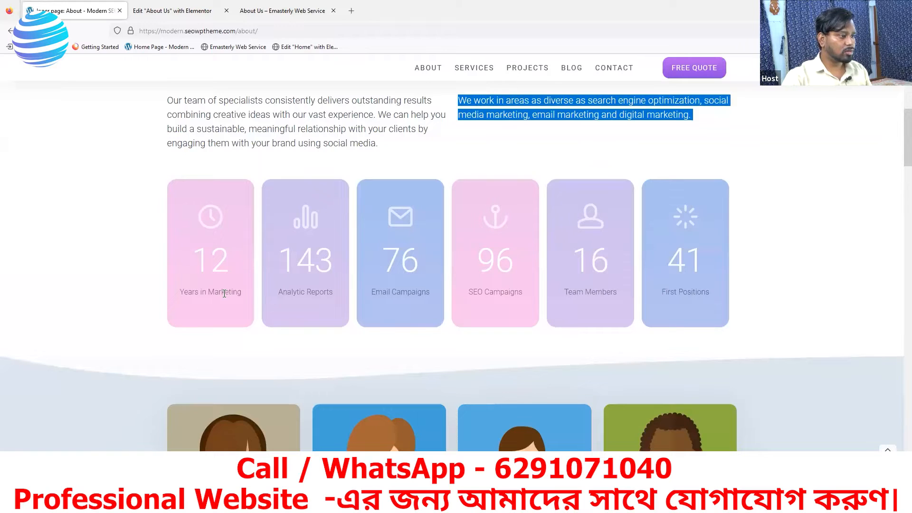
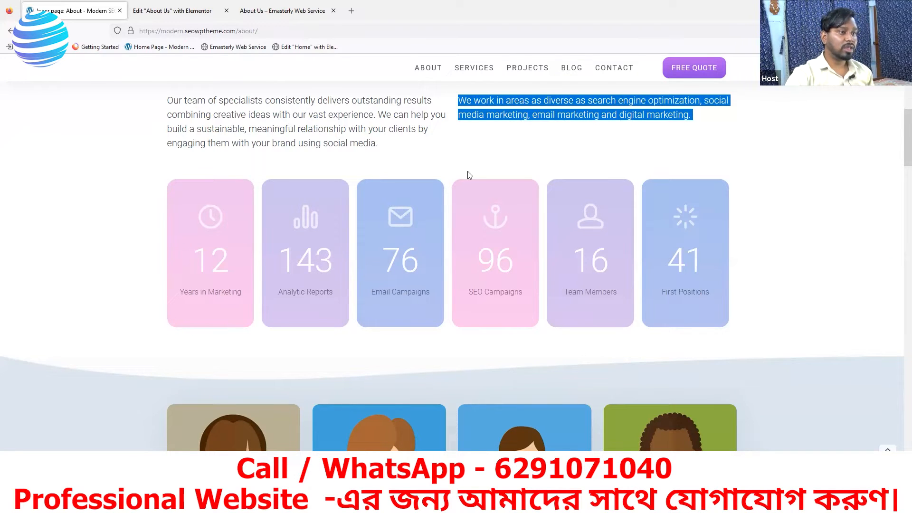
scroll(287, 92, "up", 2)
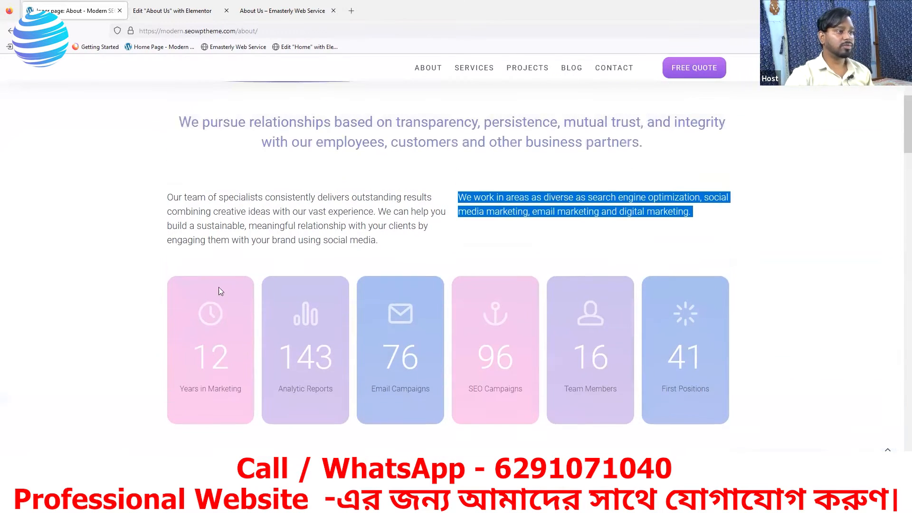
left_click(181, 2)
scroll(513, 185, "down", 2)
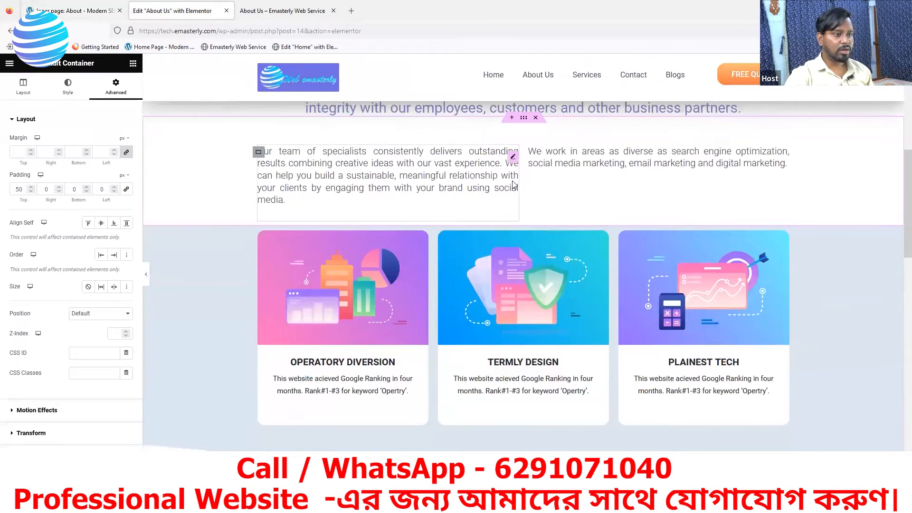
left_click(133, 63)
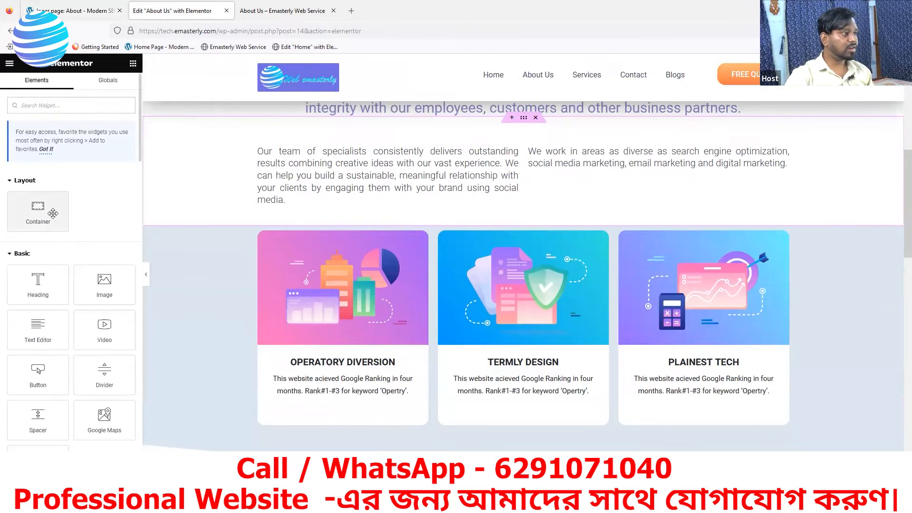
scroll(510, 167, "up", 1)
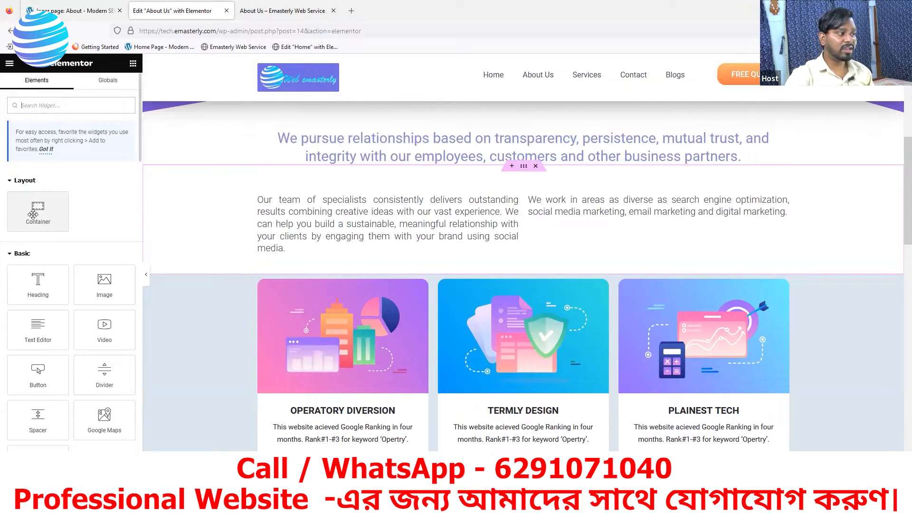
mouse_move(25, 209)
left_mouse_down()
mouse_move(523, 266)
mouse_move(25, 211)
left_mouse_up()
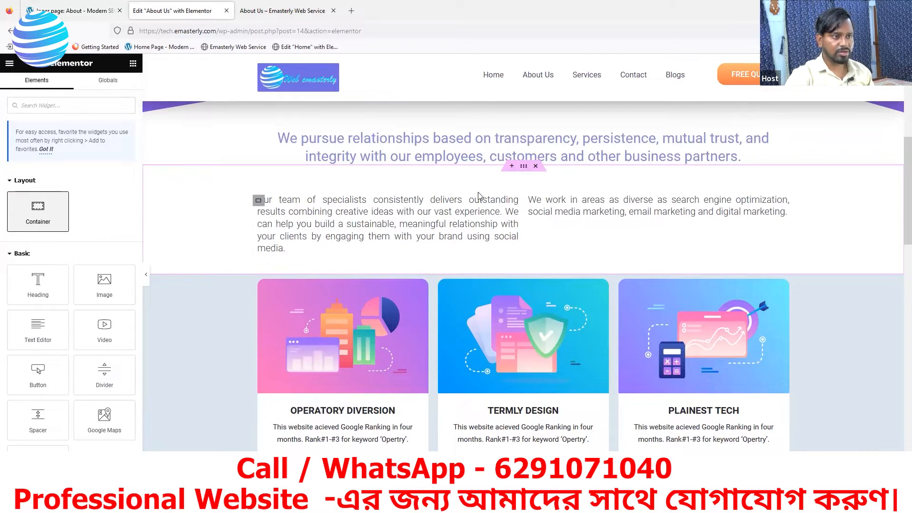
left_click(512, 167)
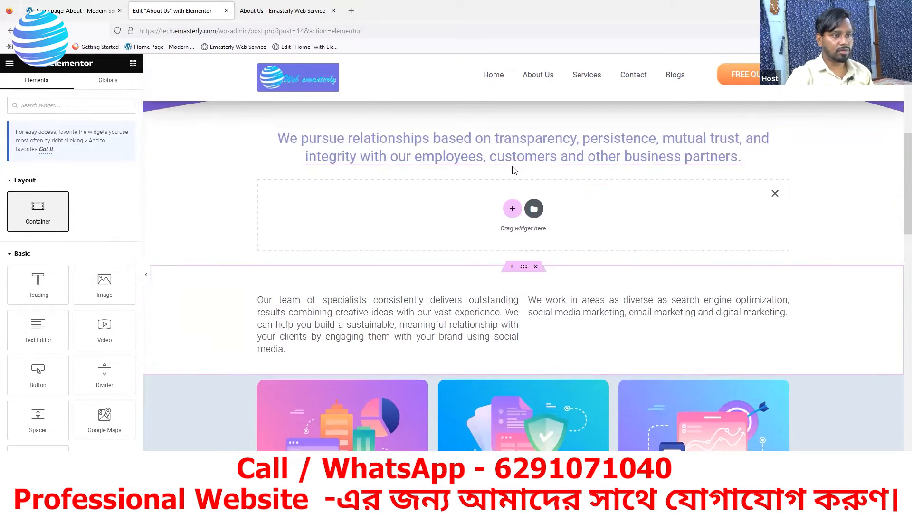
left_click(776, 195)
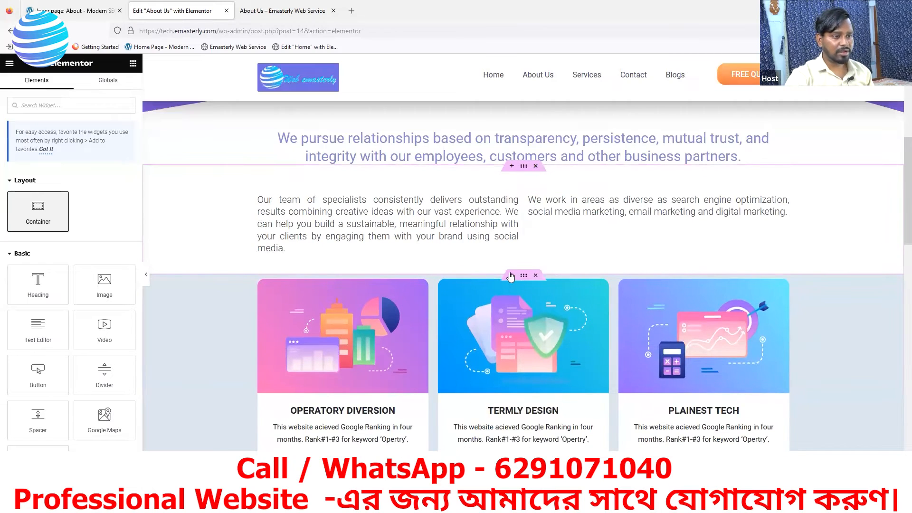
Step: Insert a container with four equal columns between the two-column text section and the image cards
left_click(511, 276)
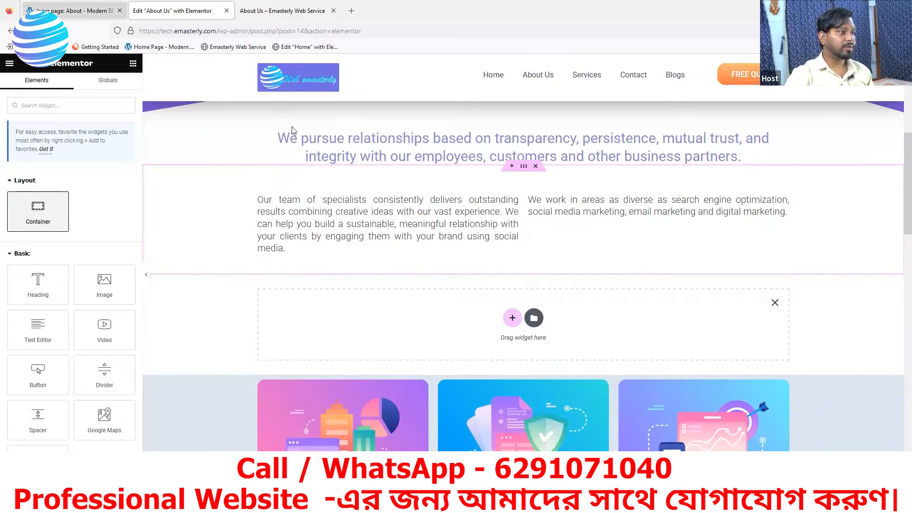
left_click(512, 318)
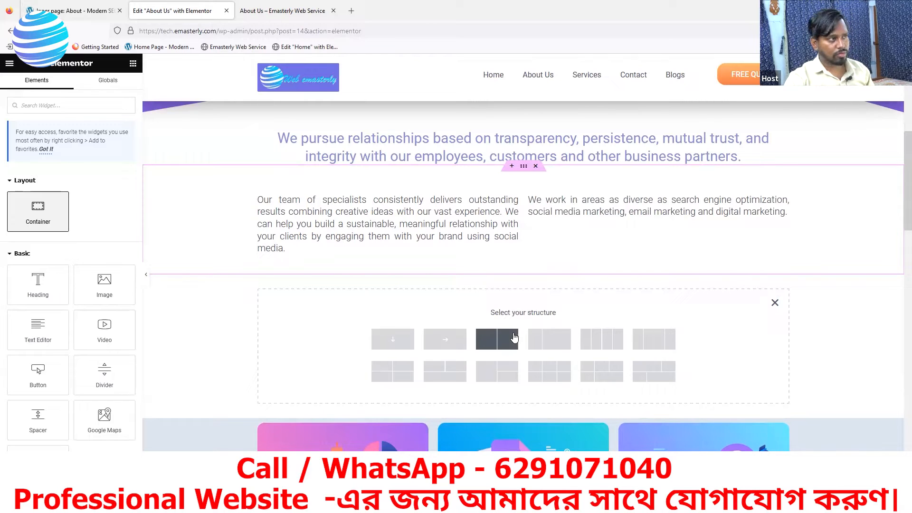
left_click(597, 349)
Step: Check the reference page's statistic cards and add an Icon widget to the first column of the new four-column container
left_click(66, 9)
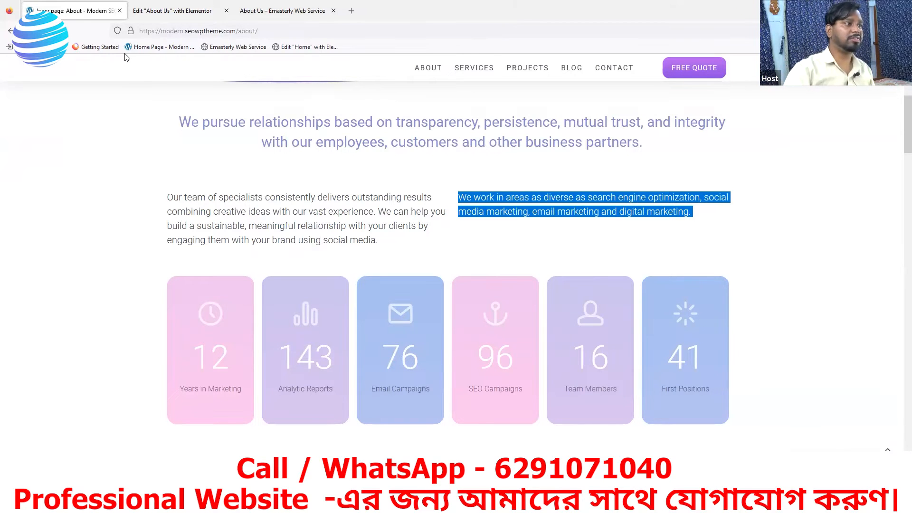
left_click(167, 11)
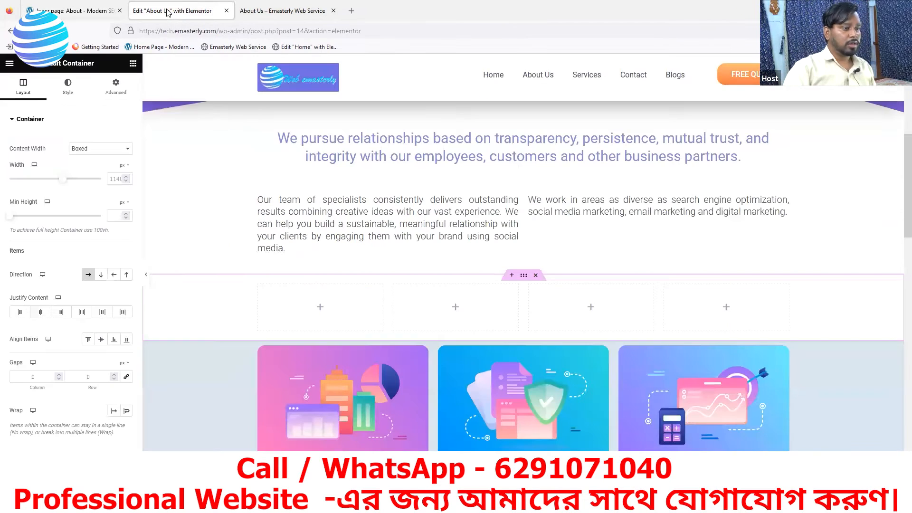
left_click(76, 14)
left_click(176, 10)
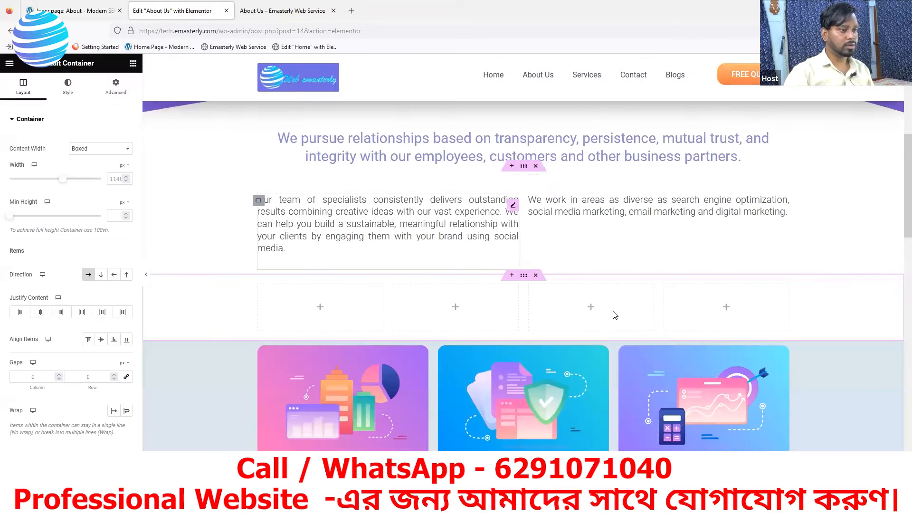
left_click(321, 308)
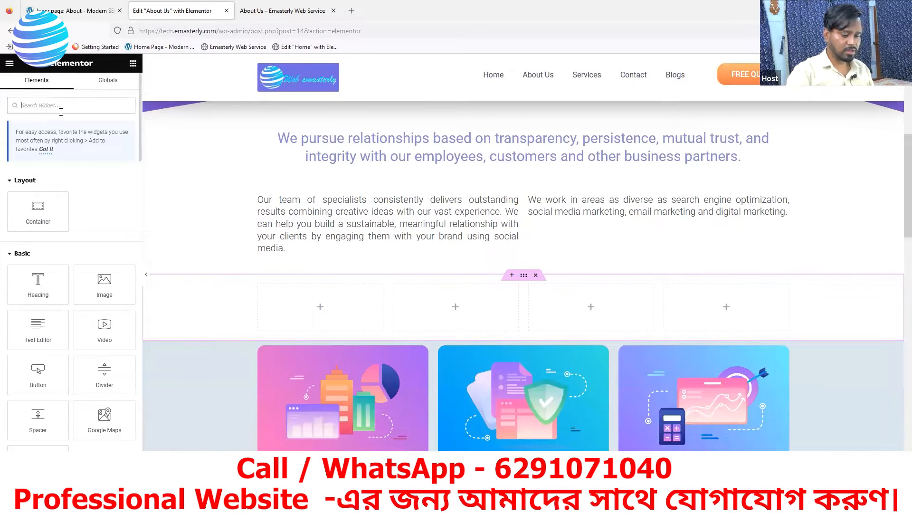
type("ico")
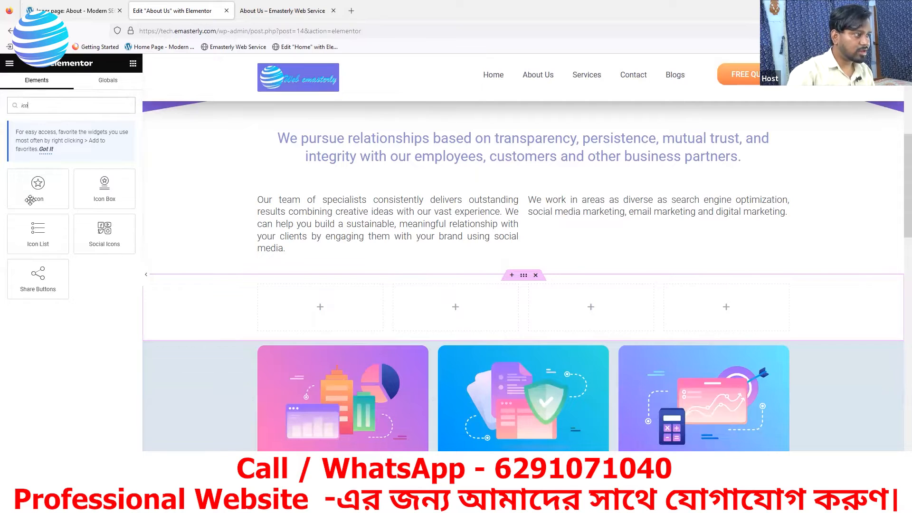
left_click_drag(35, 190, 309, 312)
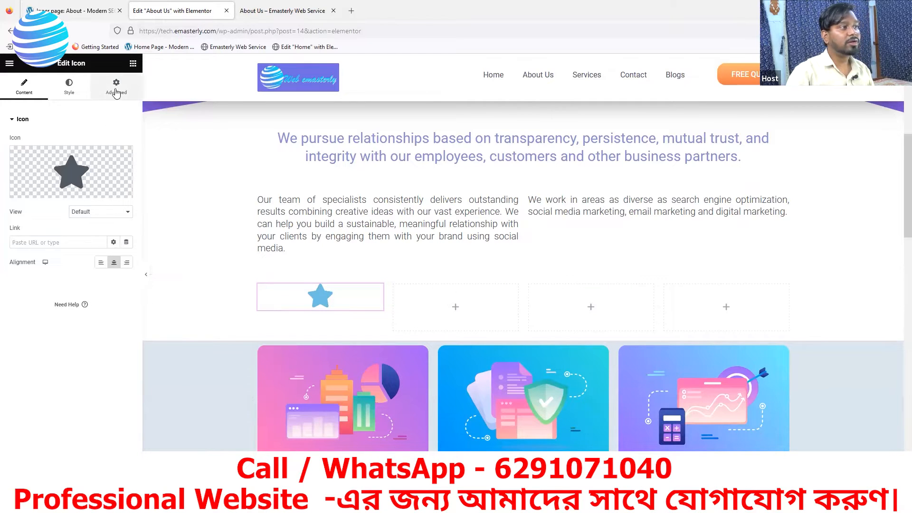
Step: Add a Counter widget below the star icon in the first column and set its ending number to 12, matching the reference card
left_click(133, 67)
type("coun")
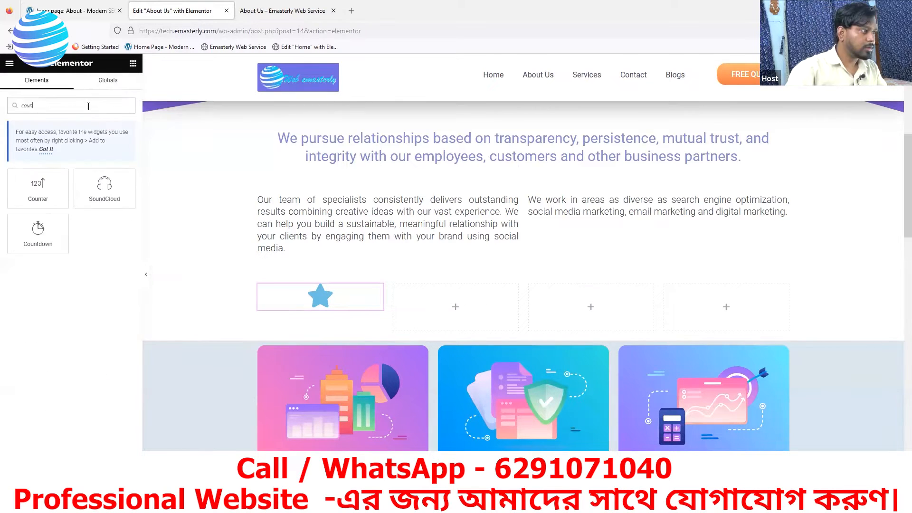
left_click_drag(39, 198, 332, 310)
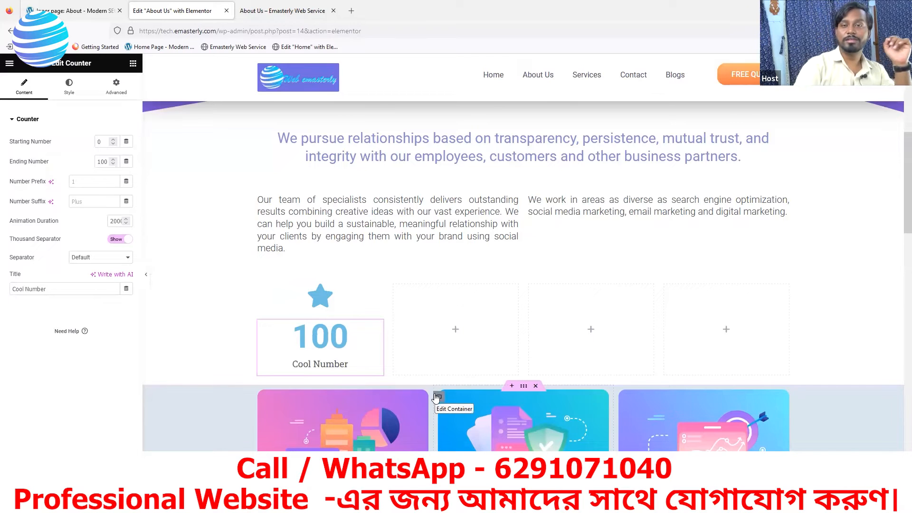
left_click(102, 10)
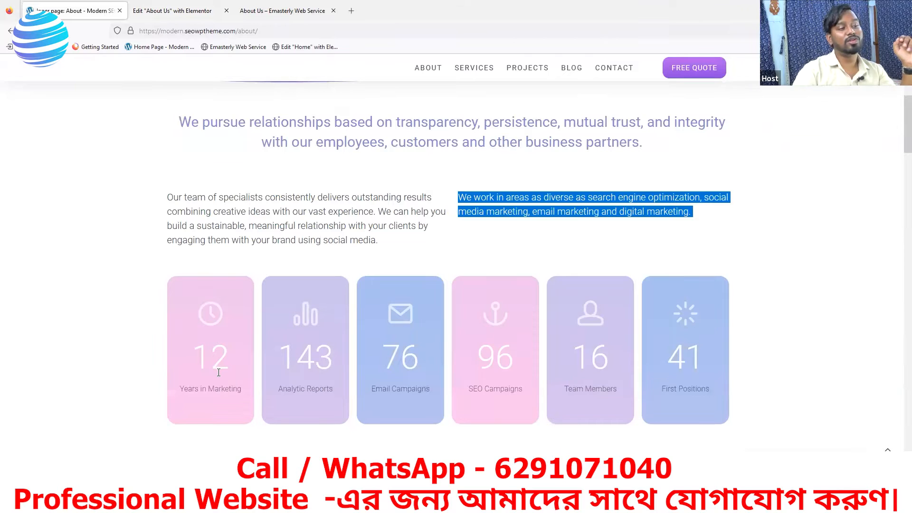
left_click(193, 11)
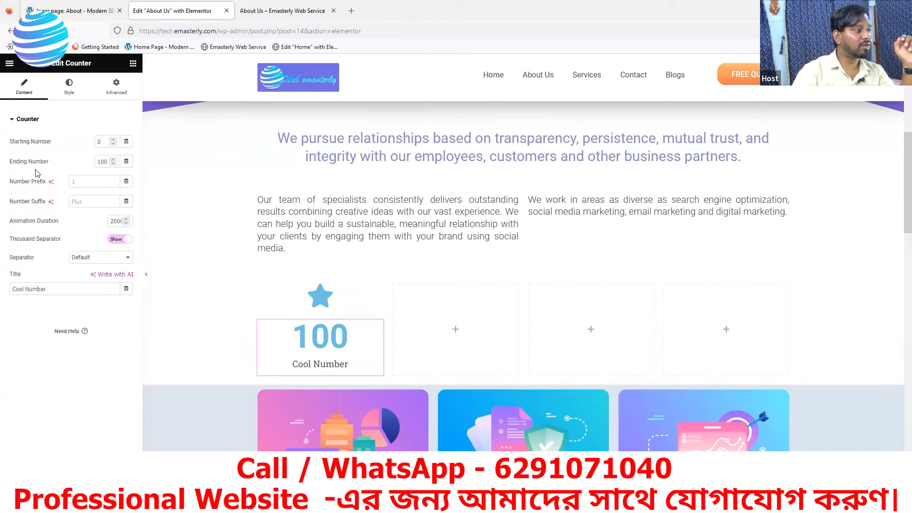
left_click_drag(107, 161, 61, 155)
type("12")
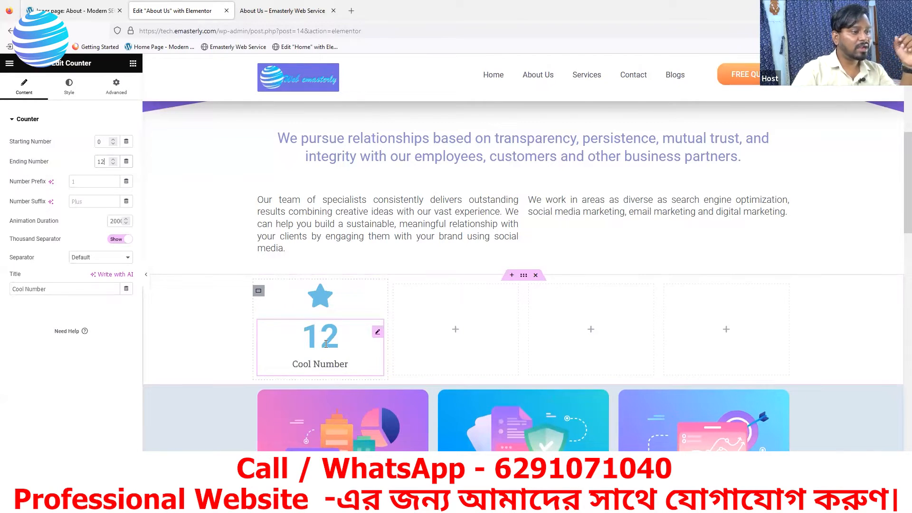
Step: Replace the star in the first column with the outlined Clock icon from the icon library, matching the reference card
left_click(85, 12)
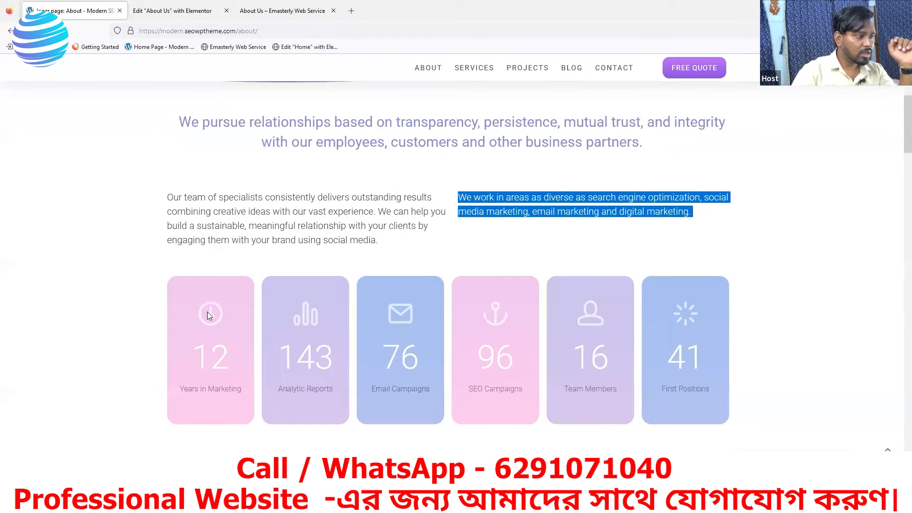
left_click(171, 11)
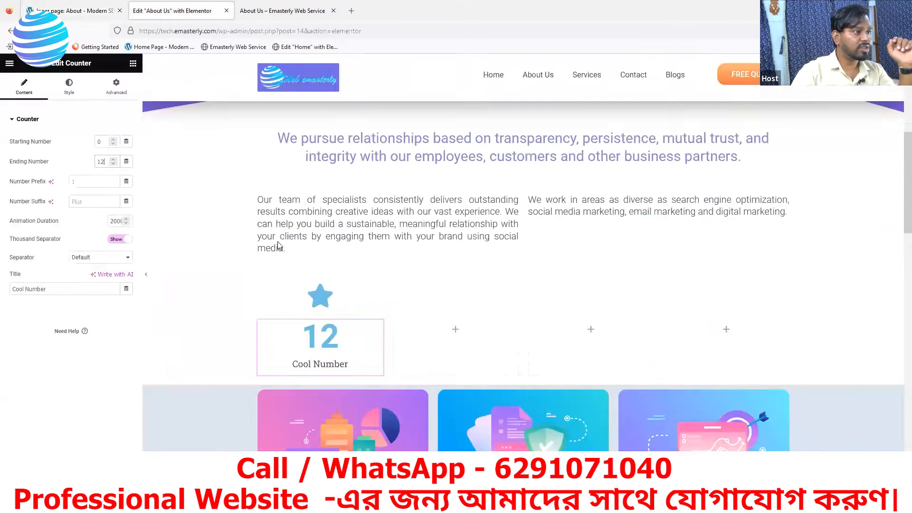
left_click(378, 297)
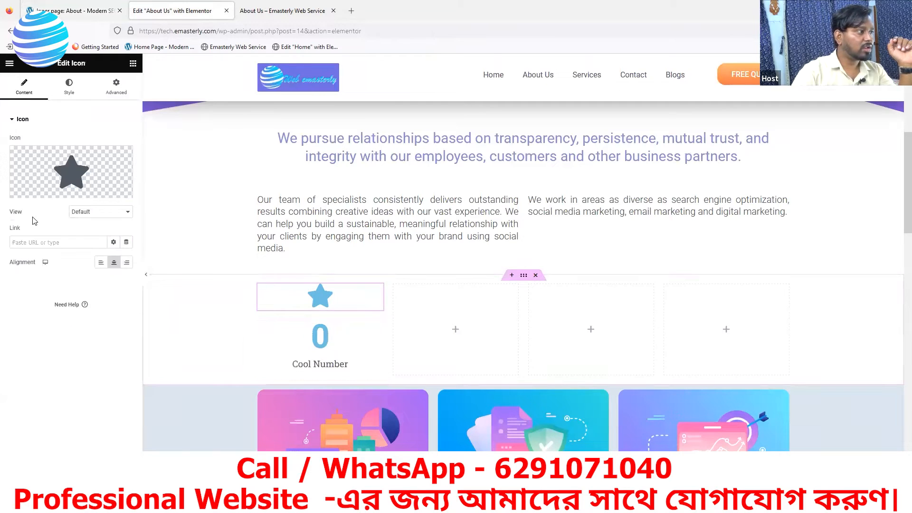
mouse_move(37, 195)
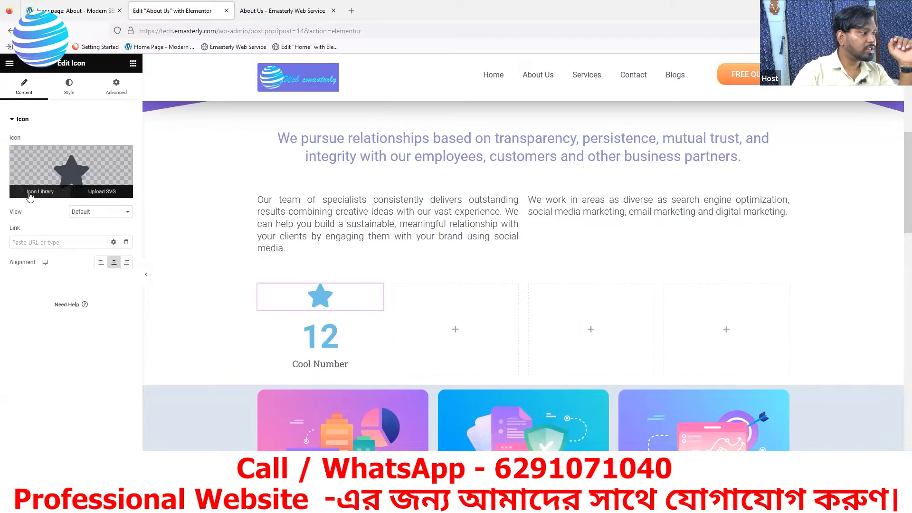
left_click(30, 195)
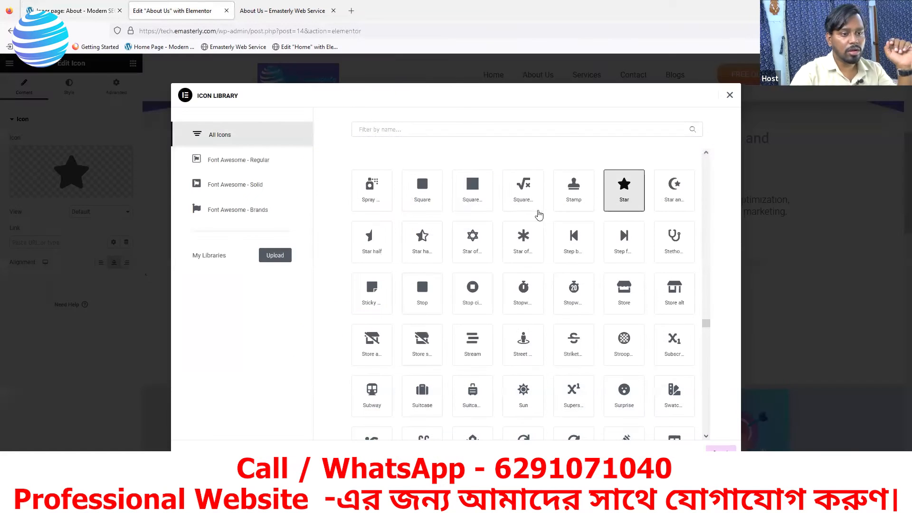
left_click(386, 131)
type("c")
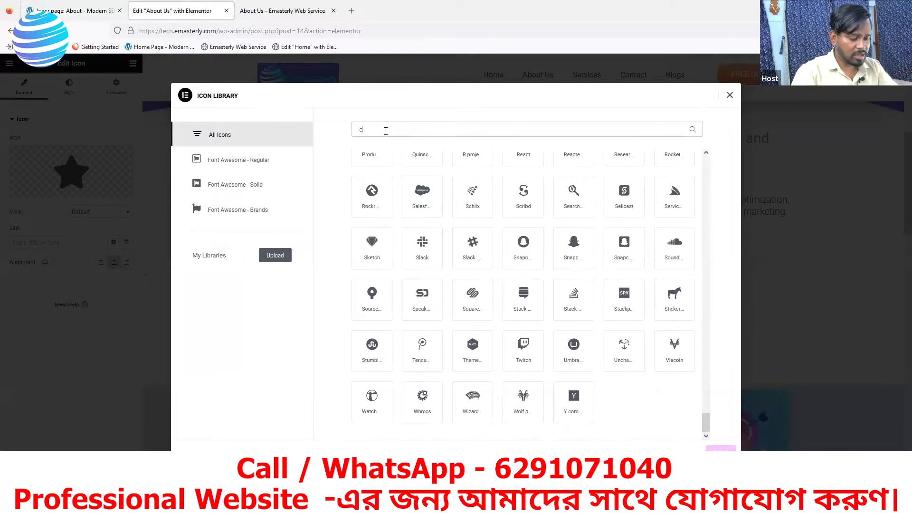
type("locl")
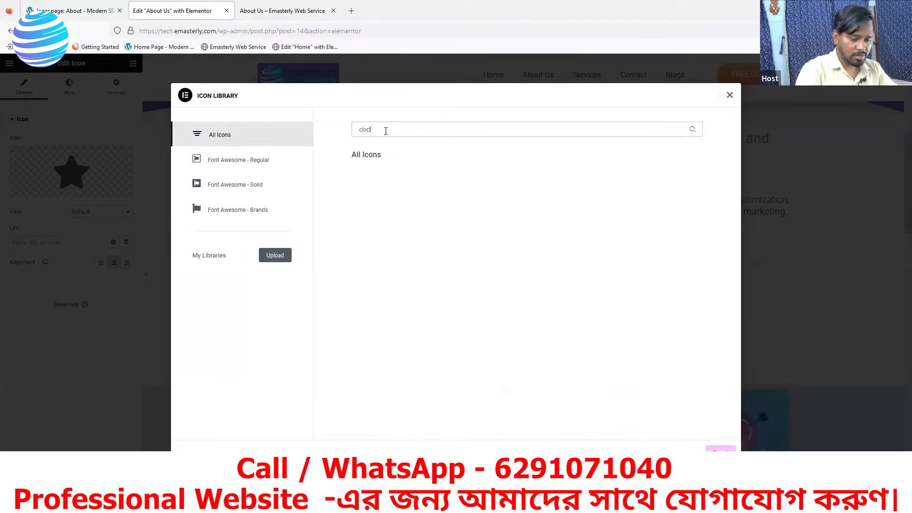
key("BackSpace")
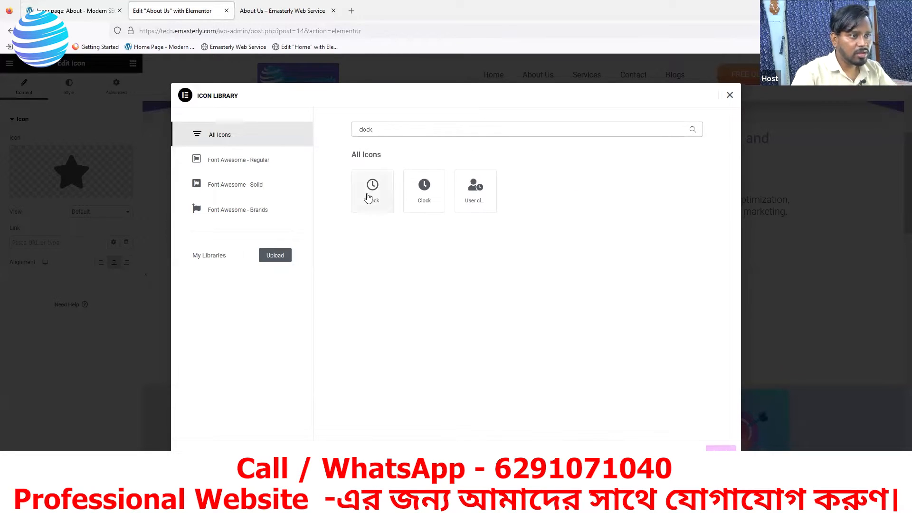
type("k")
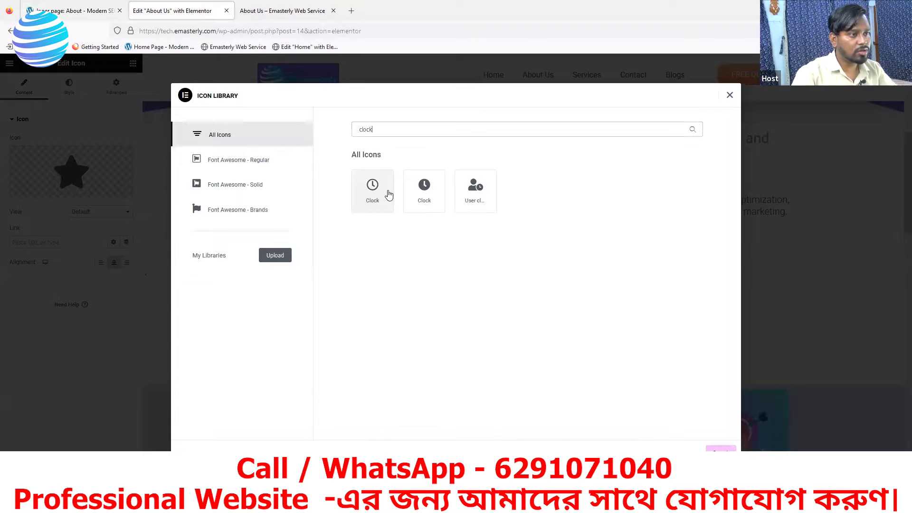
left_click(105, 17)
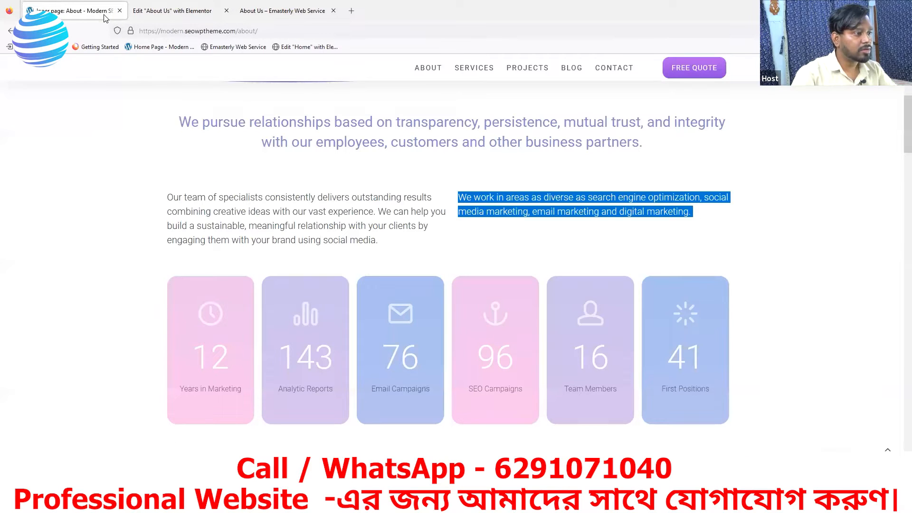
left_click(172, 10)
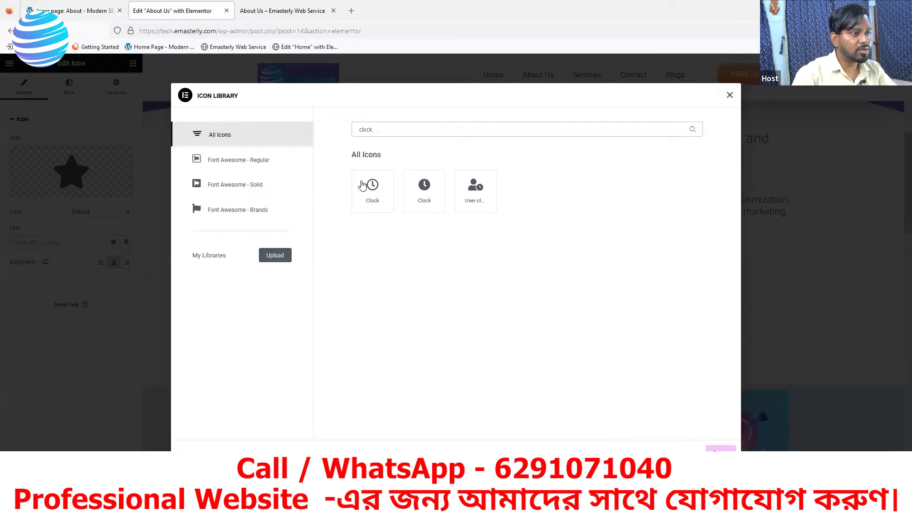
left_click(367, 188)
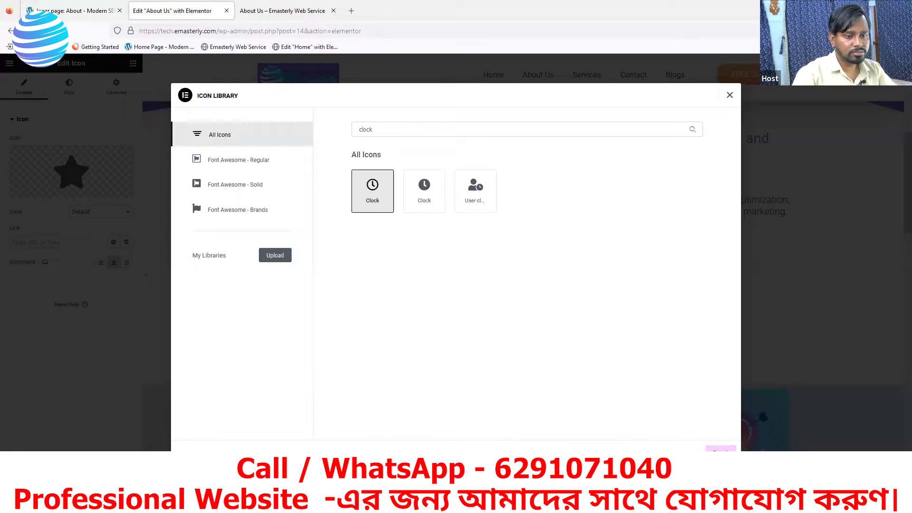
left_click(721, 449)
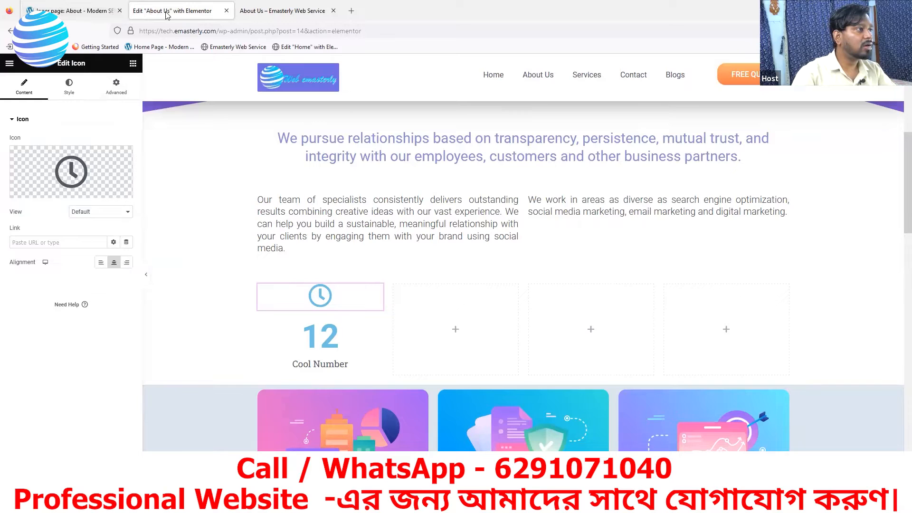
Step: Compare the clock icon with the reference card and set its primary color to #2E7694
left_click(79, 18)
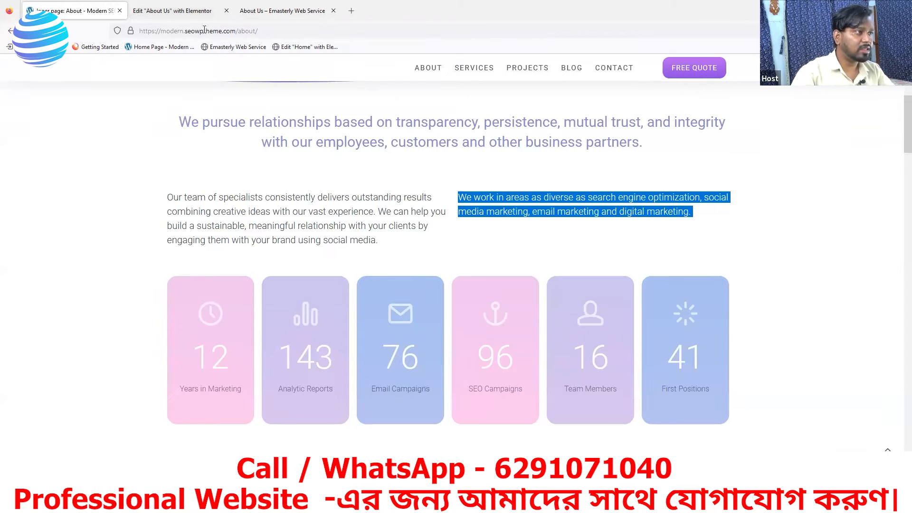
left_click(167, 13)
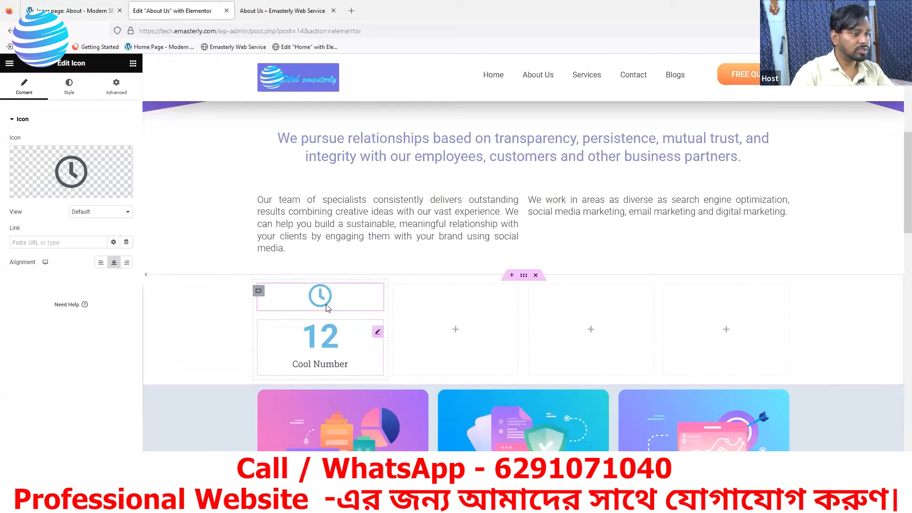
left_click(292, 295)
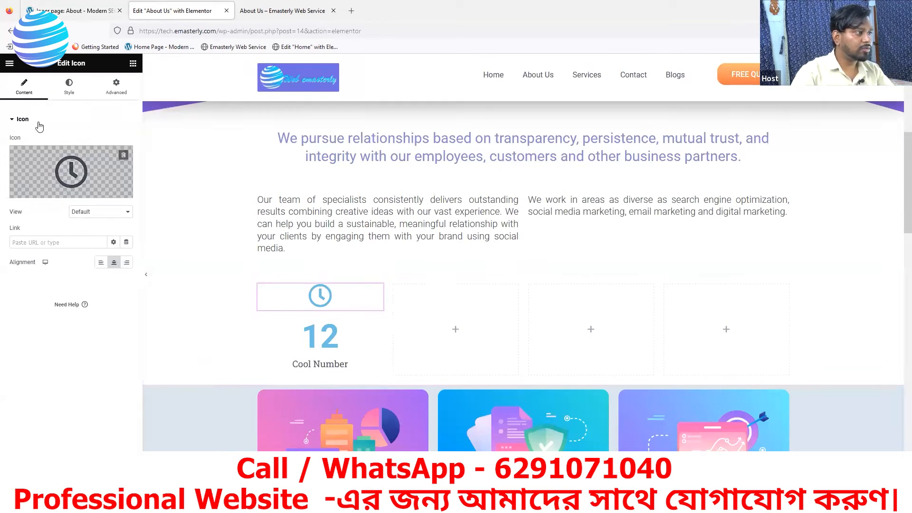
left_click(70, 88)
left_click(127, 161)
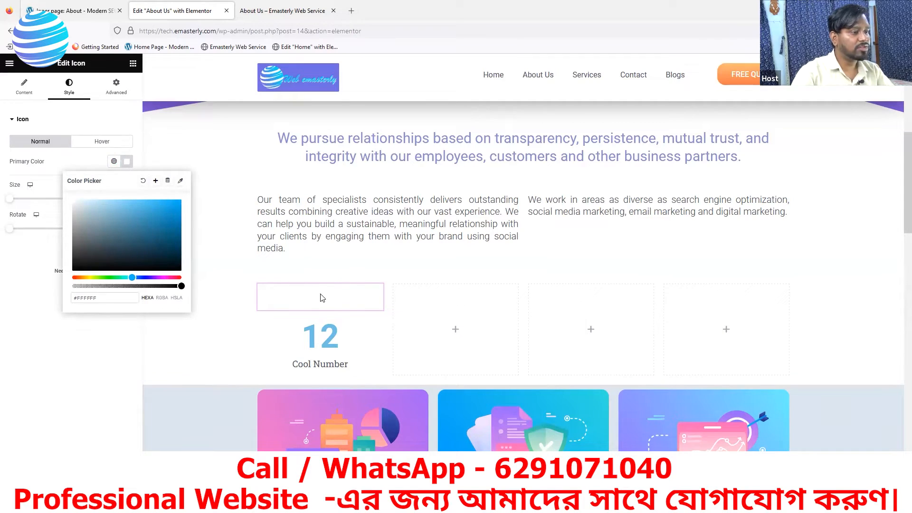
type("#2E7694")
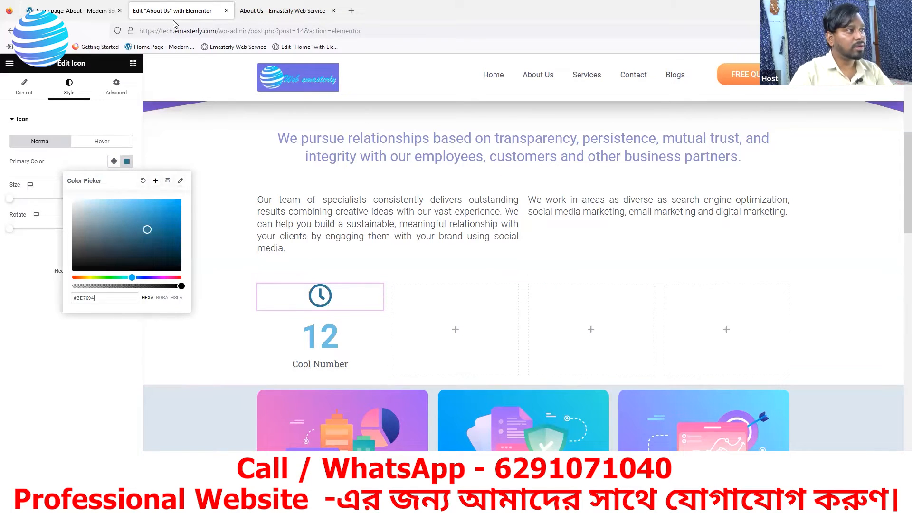
Step: Inspect the reference page's statistic cards and give the first column's container a classic background color of #EFC5ED
left_click(72, 15)
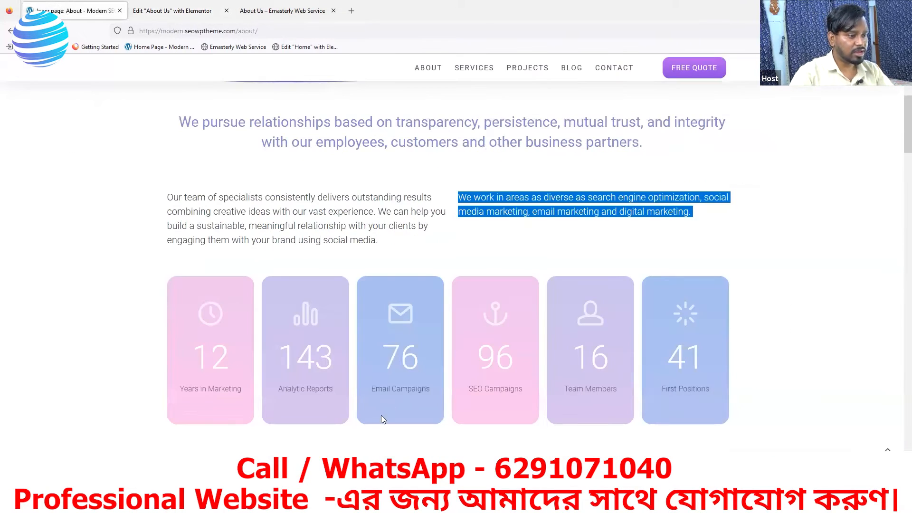
scroll(383, 418, "down", 3)
right_click(83, 185)
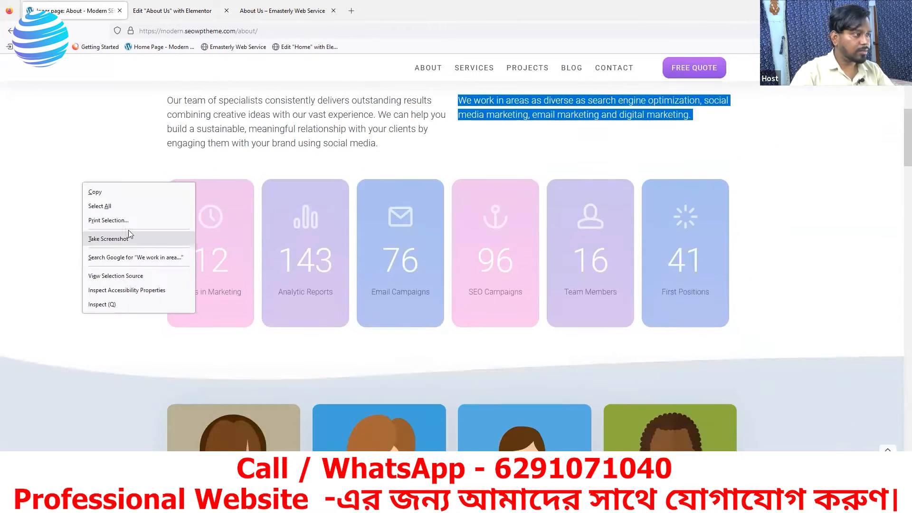
left_click(109, 301)
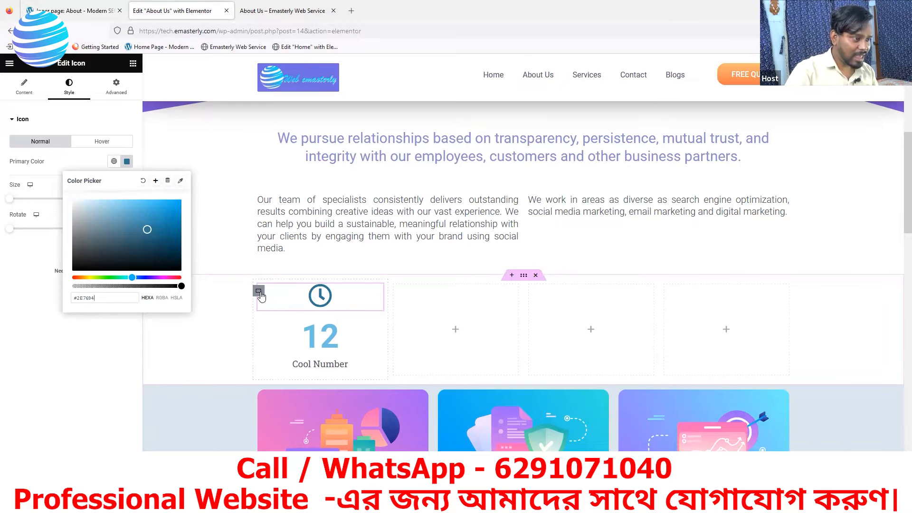
left_click(259, 292)
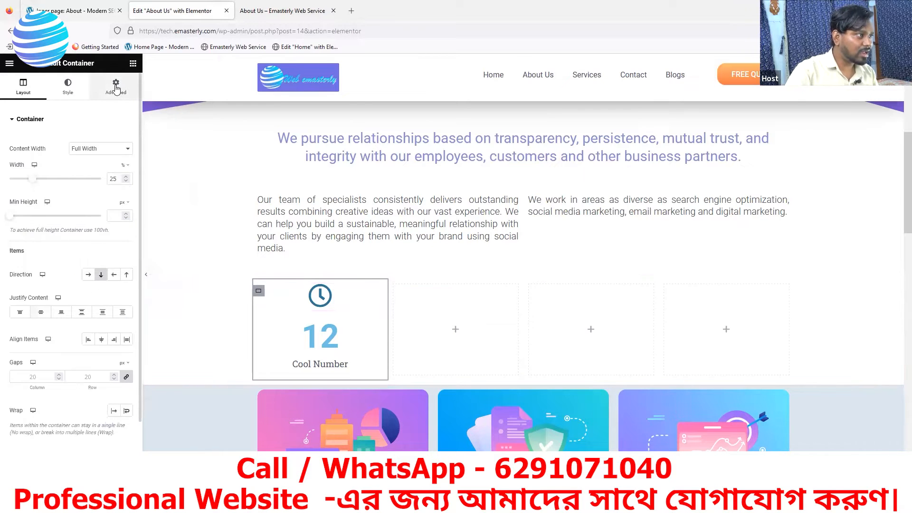
left_click(68, 88)
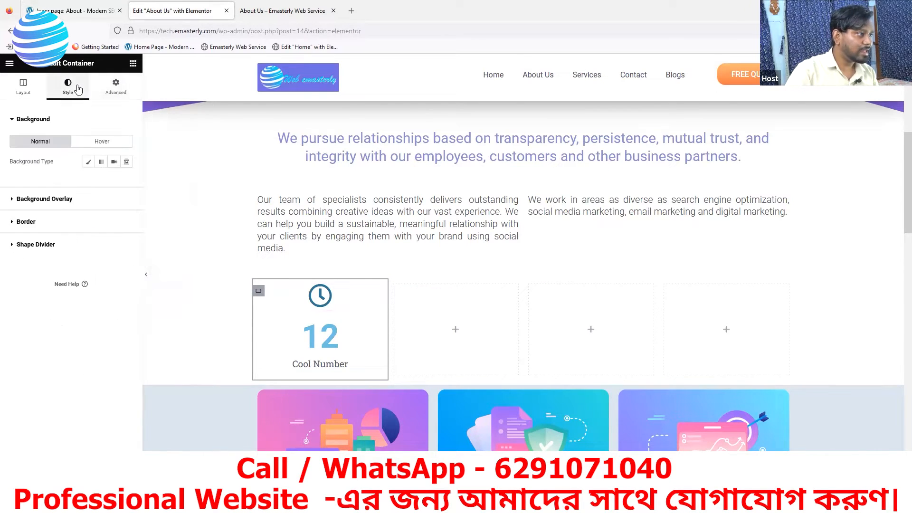
left_click(88, 163)
left_click(127, 182)
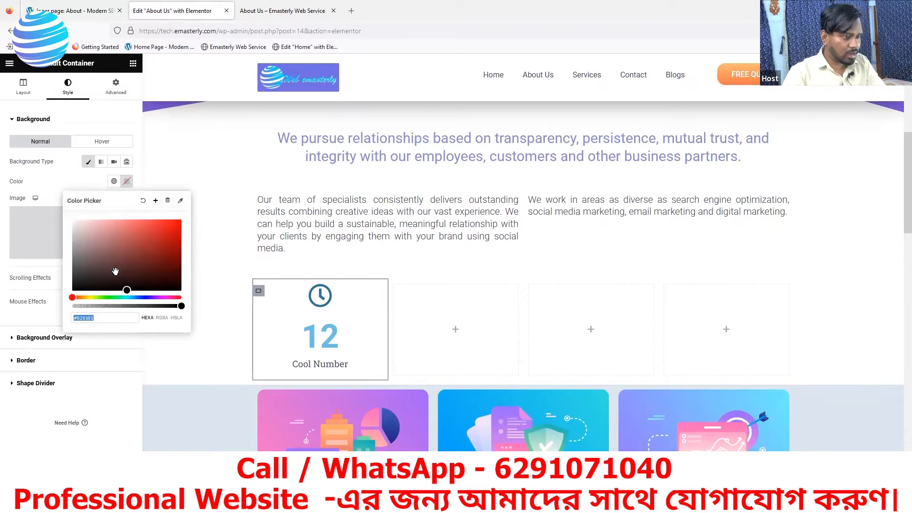
type("#efc5ed")
key("Escape")
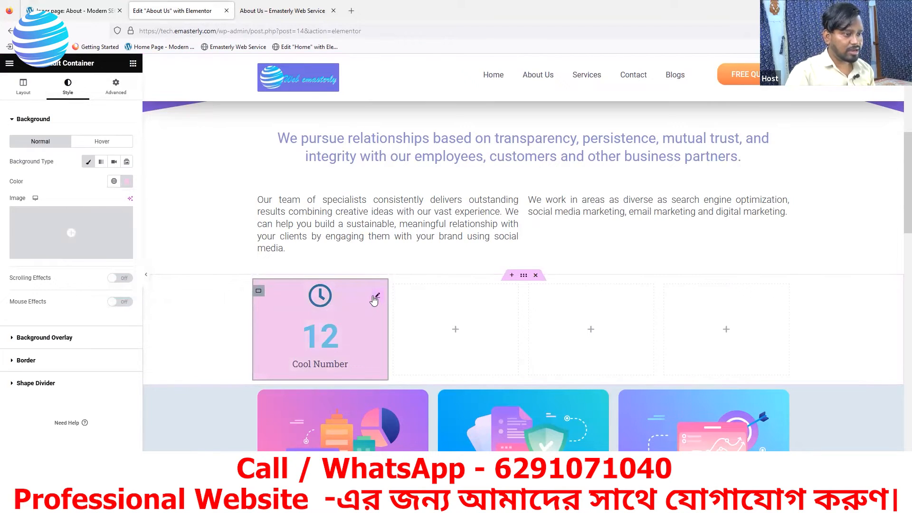
Step: Set the clock icon's primary color to white, #FFFFFF
left_click(377, 297)
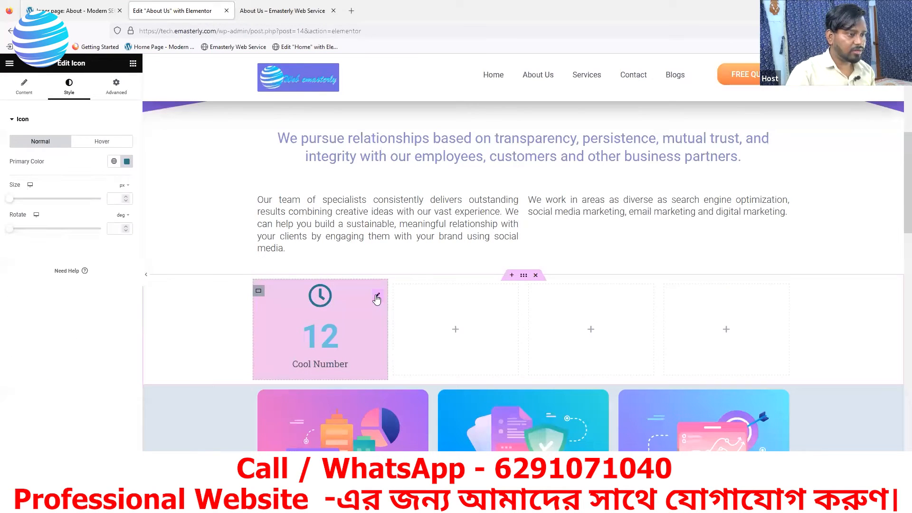
left_click(126, 162)
type("#FFFFFF")
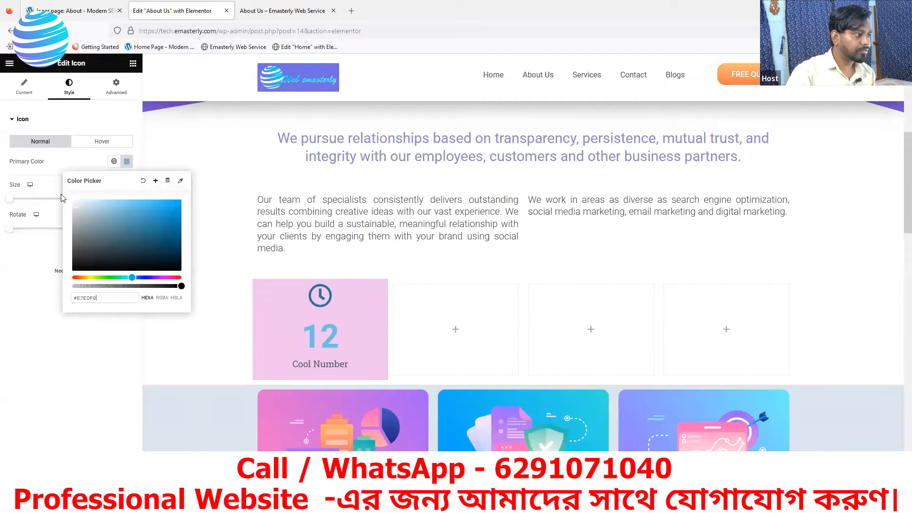
key("Escape")
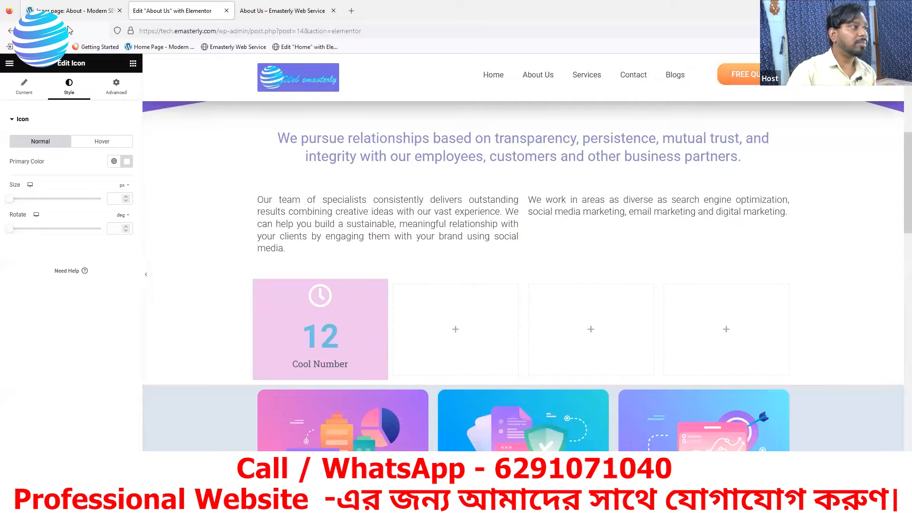
Step: Check the reference statistic cards and narrow the first column's container to a width of 21%
left_click(79, 13)
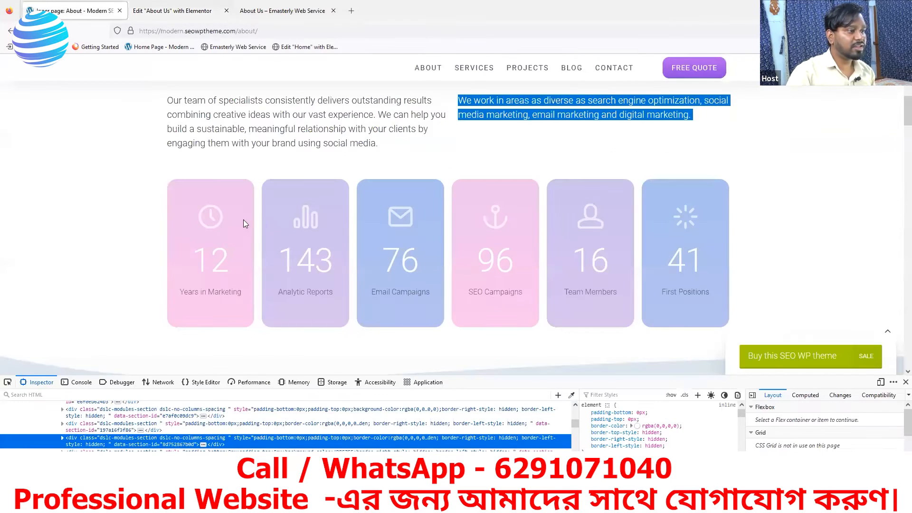
left_click(173, 16)
left_click(259, 292)
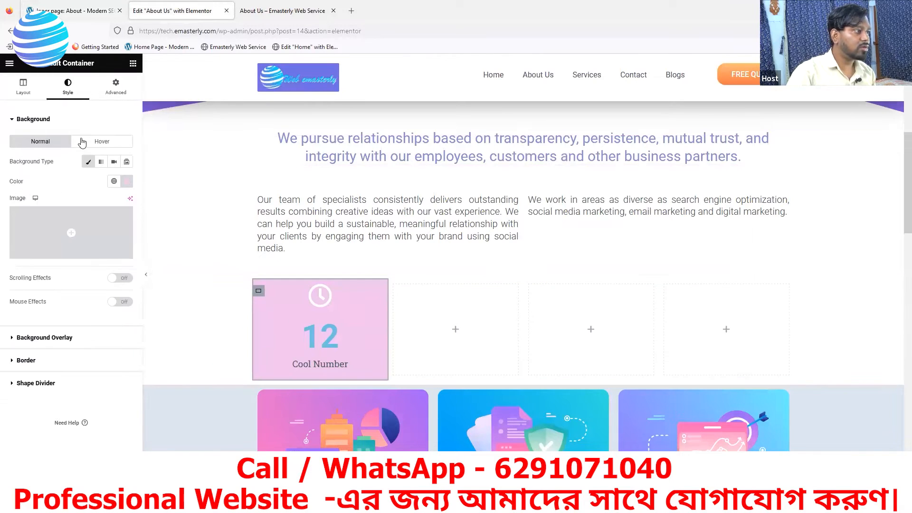
left_click(22, 85)
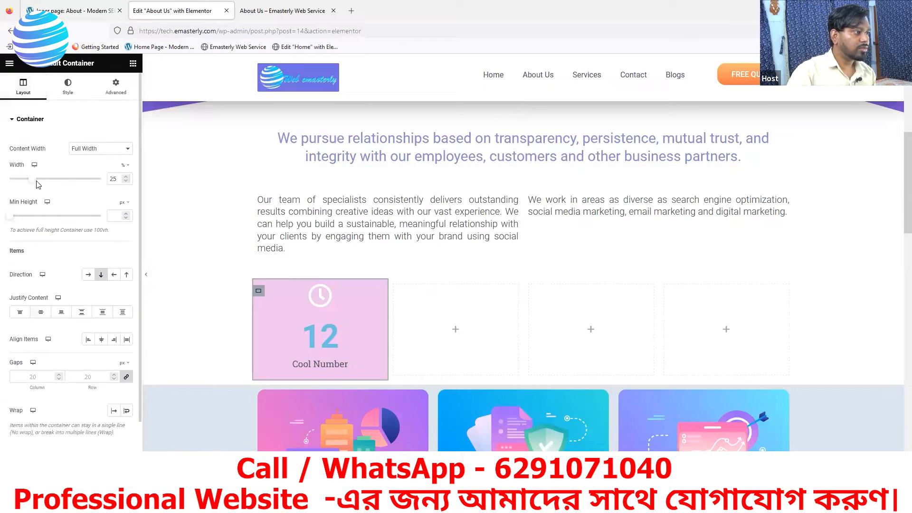
left_click_drag(32, 184, 28, 187)
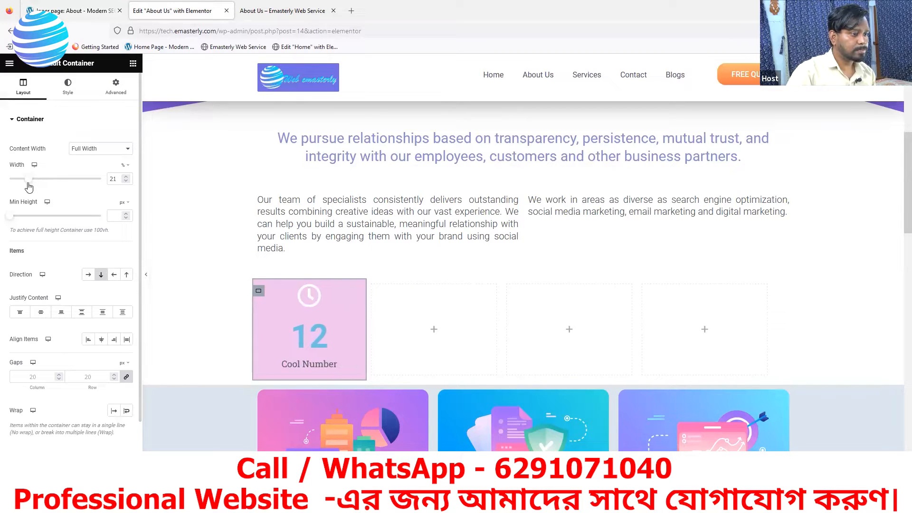
Step: Inspect the first statistic card on the reference page to examine its width in the CSS rules
left_click(99, 14)
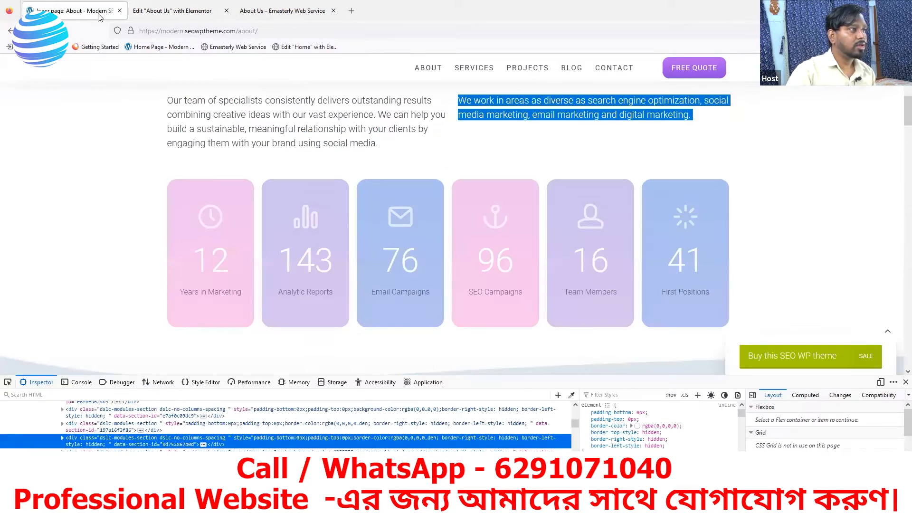
left_click(7, 382)
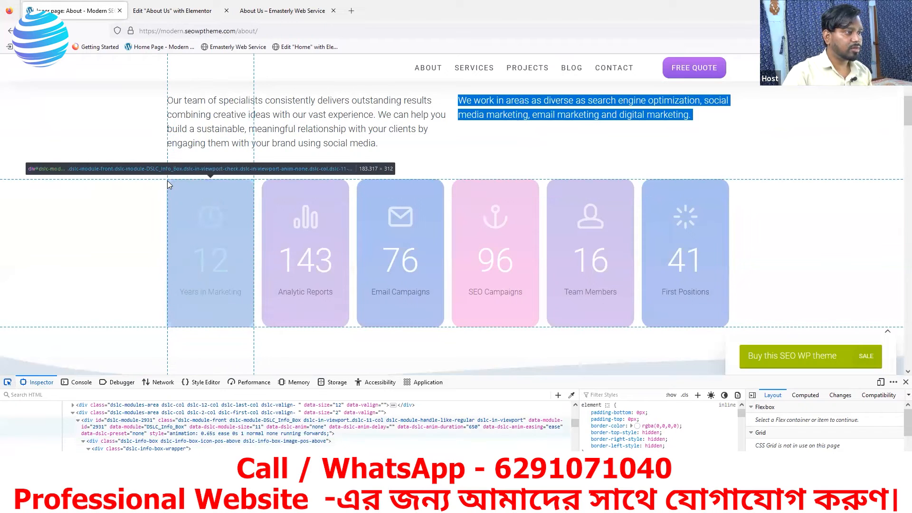
left_click(167, 180)
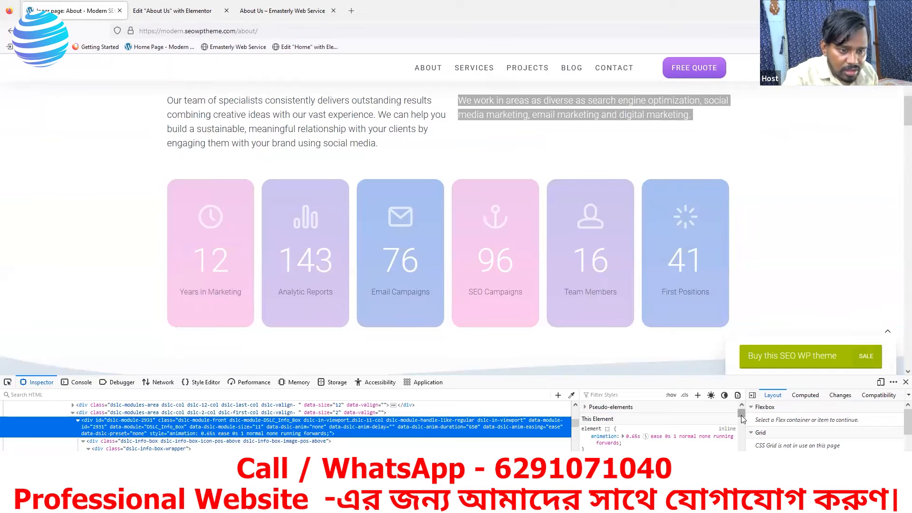
mouse_move(740, 413)
left_mouse_down()
mouse_move(742, 465)
mouse_move(743, 420)
left_mouse_up()
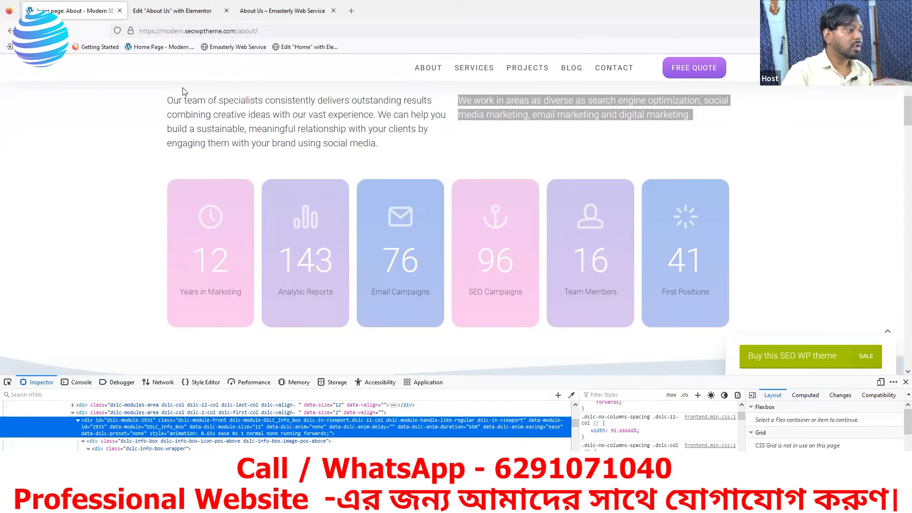
Step: Set the first column container's width to 16%, comparing its proportions with the reference card
left_click(143, 11)
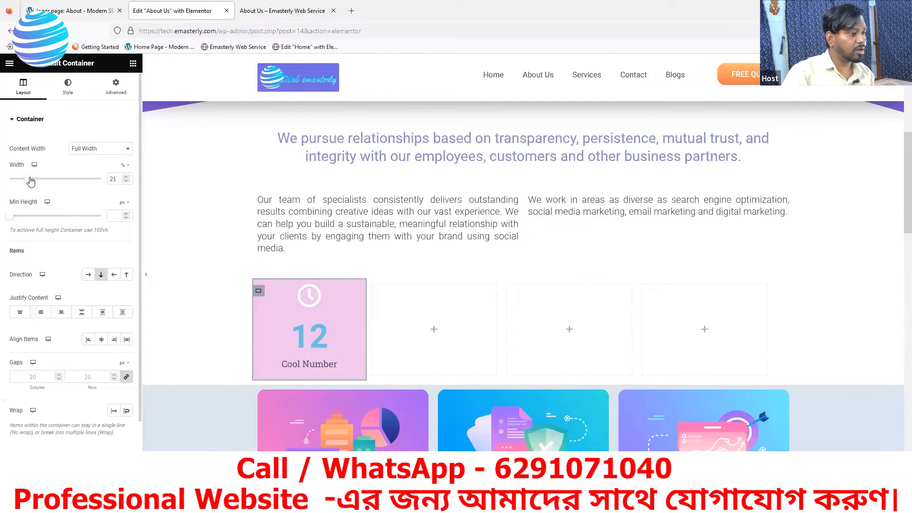
left_click_drag(29, 181, 22, 180)
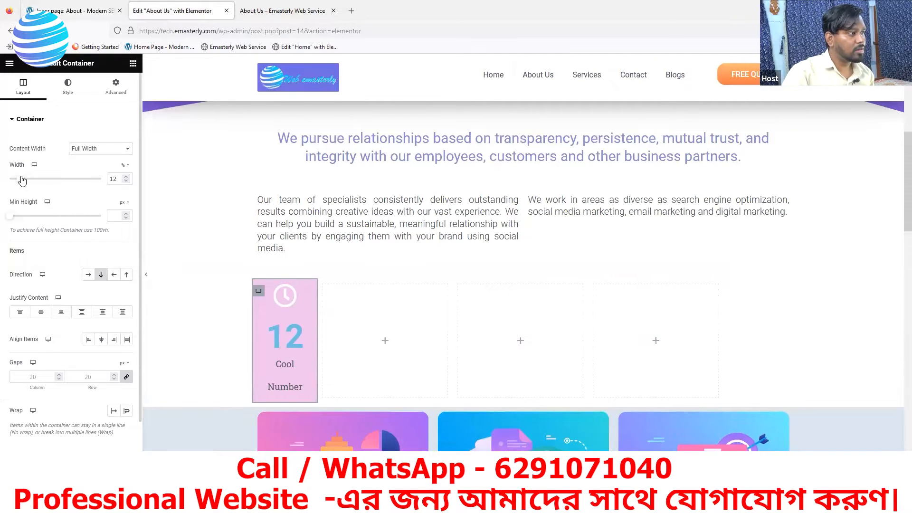
left_click_drag(22, 181, 26, 184)
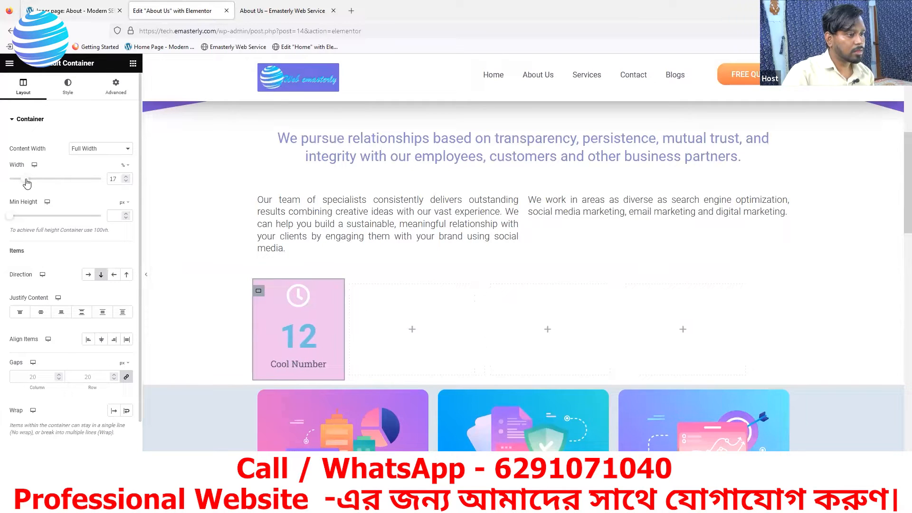
left_click(99, 15)
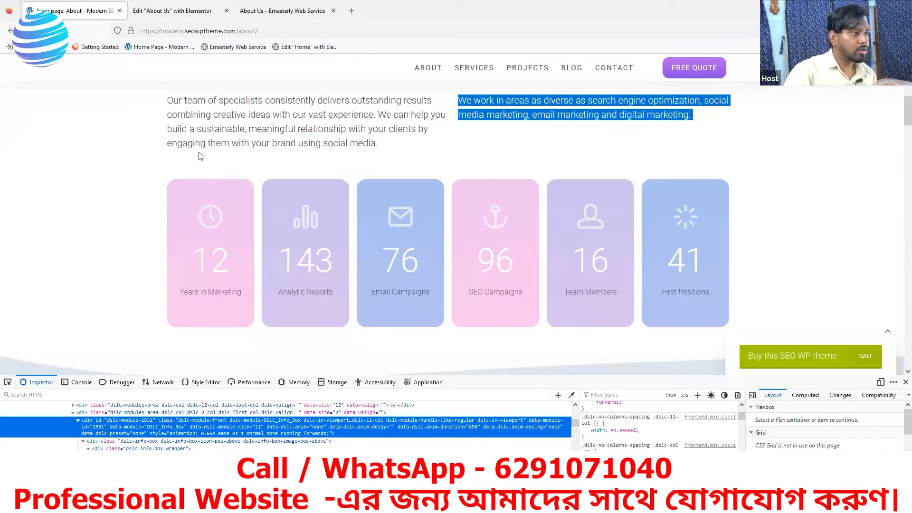
left_click(173, 12)
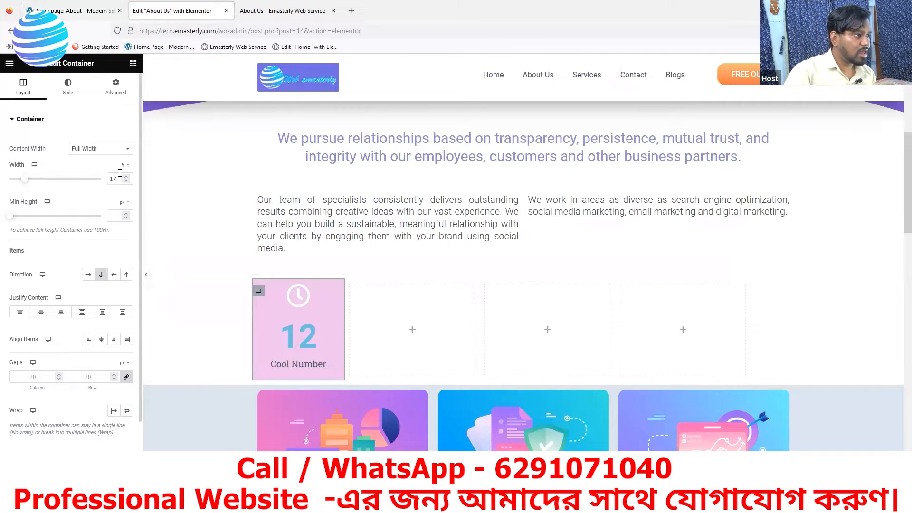
key("BackSpace")
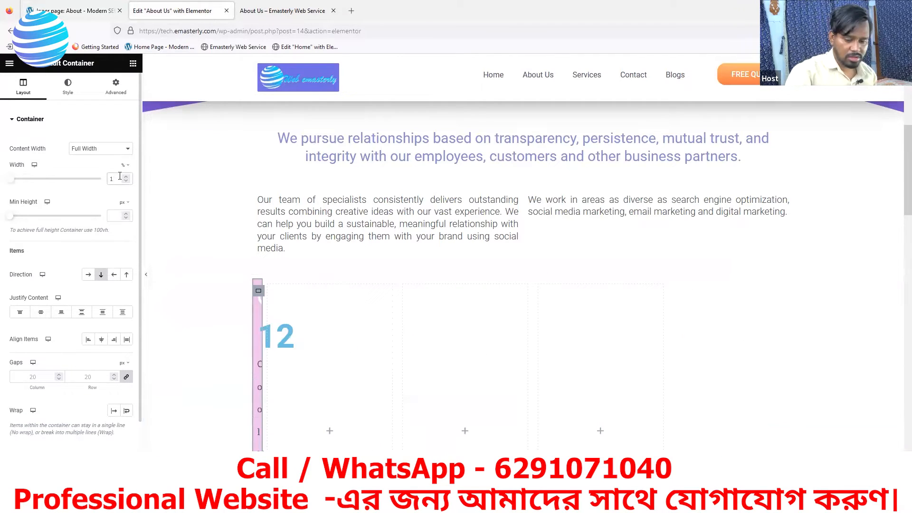
type("6")
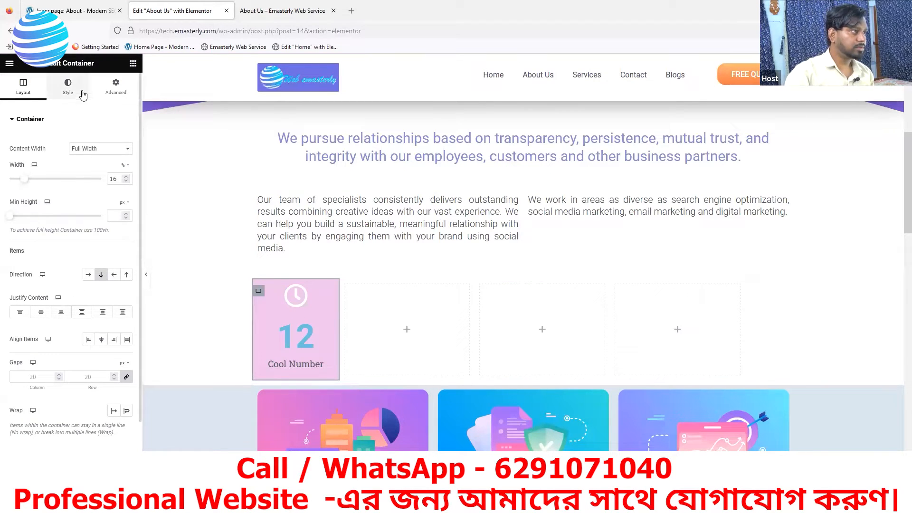
Step: Unlink the first column container's padding values and set its top padding to 22 px
left_click(133, 63)
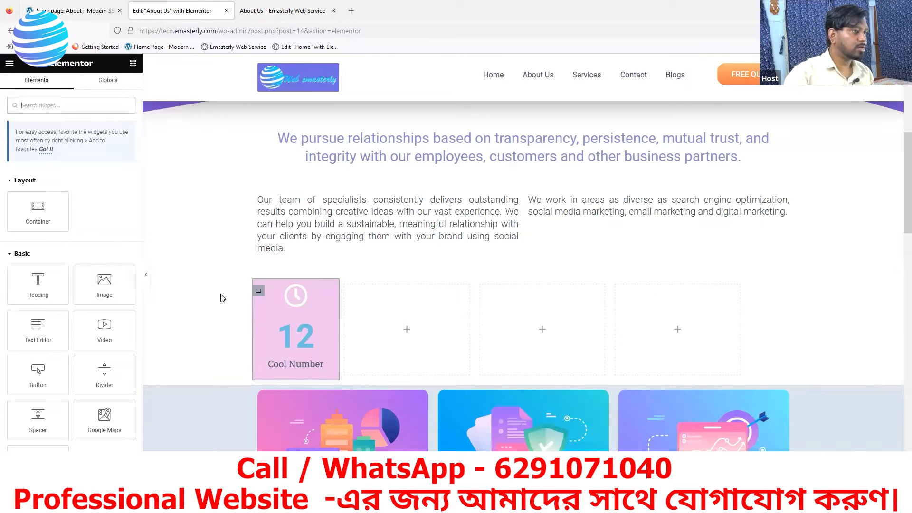
left_click(259, 292)
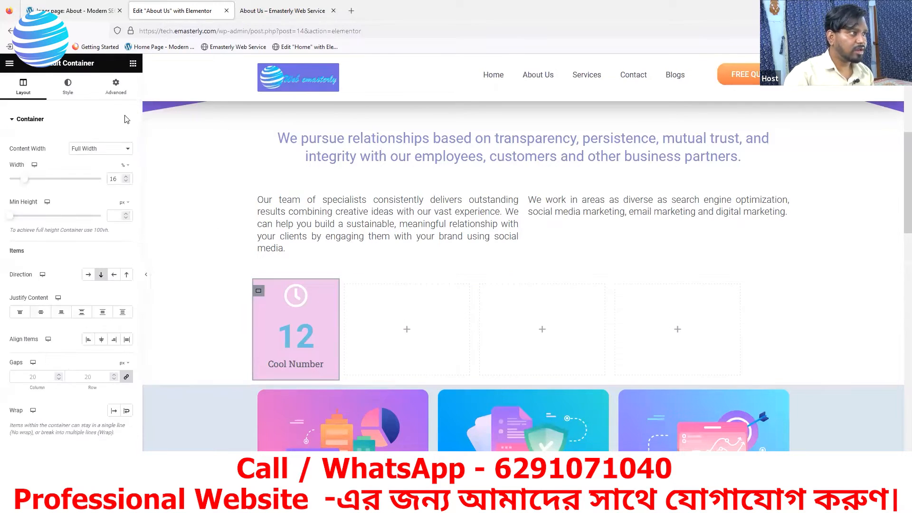
left_click(116, 86)
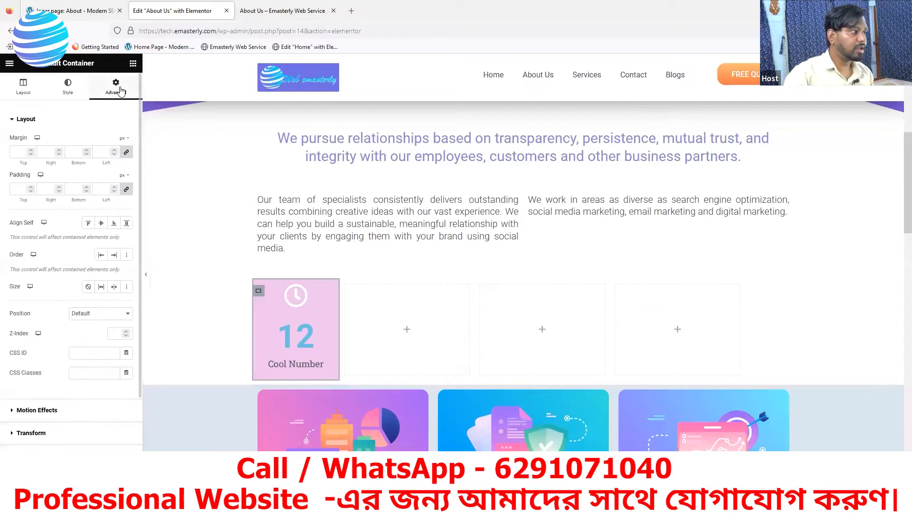
left_click(127, 189)
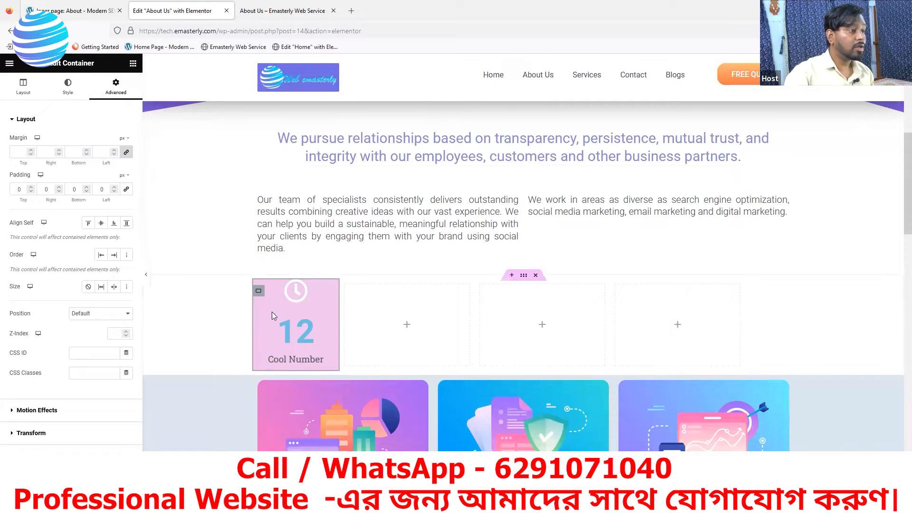
left_click(31, 188)
left_click(30, 187)
left_click(31, 187)
left_click(31, 187)
left_click(31, 187)
left_click(31, 187)
left_click(31, 187)
left_click(31, 187)
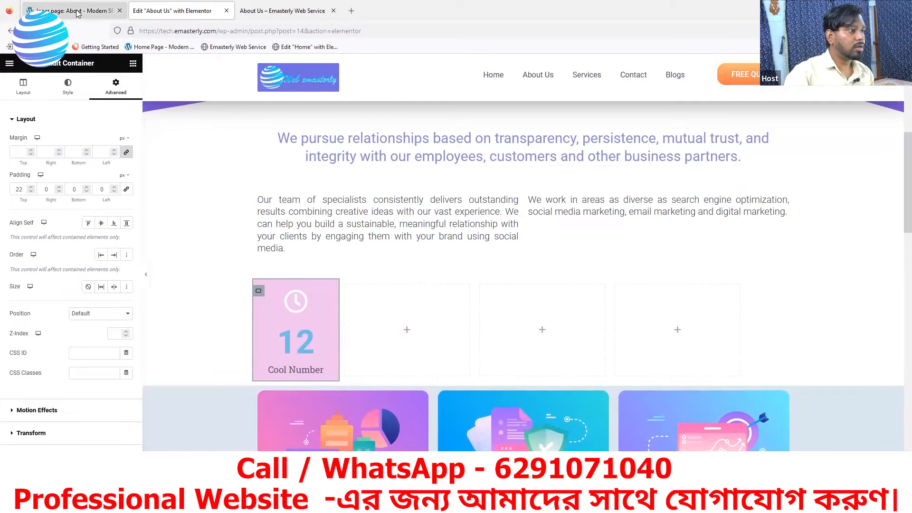
Step: Compare the space above the icon with the reference card and increase the container's top padding to 44 px
left_click(76, 11)
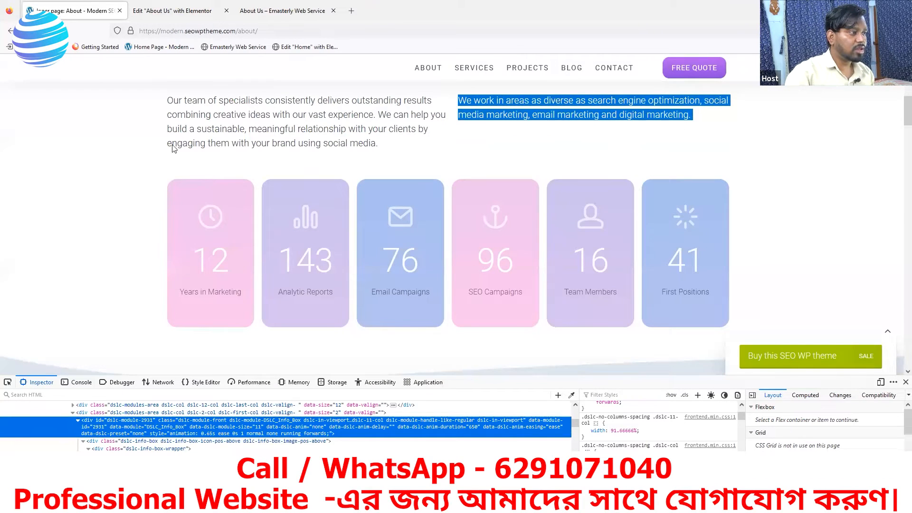
left_click(164, 11)
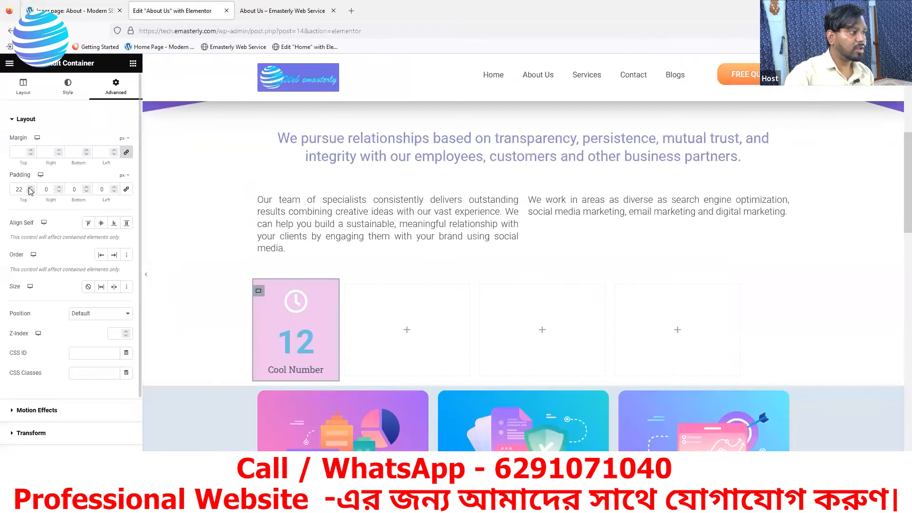
left_click_drag(30, 188, 29, 189)
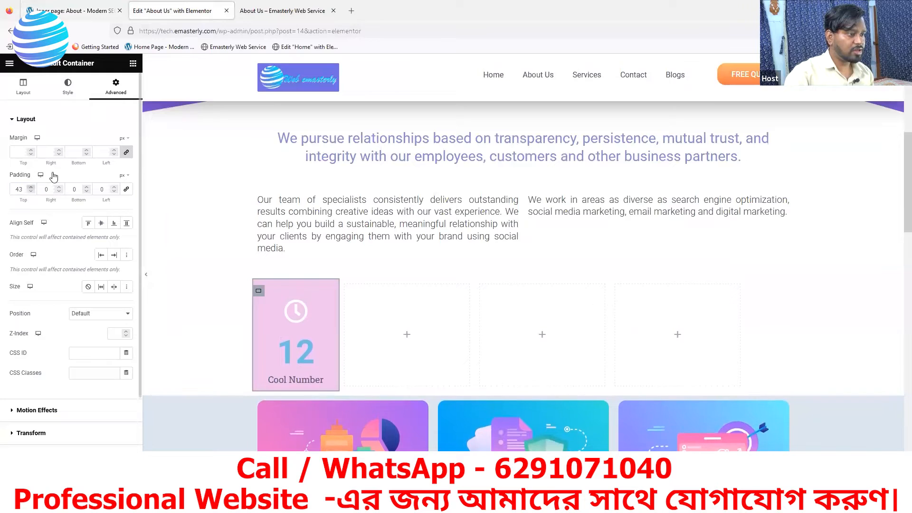
left_click(99, 14)
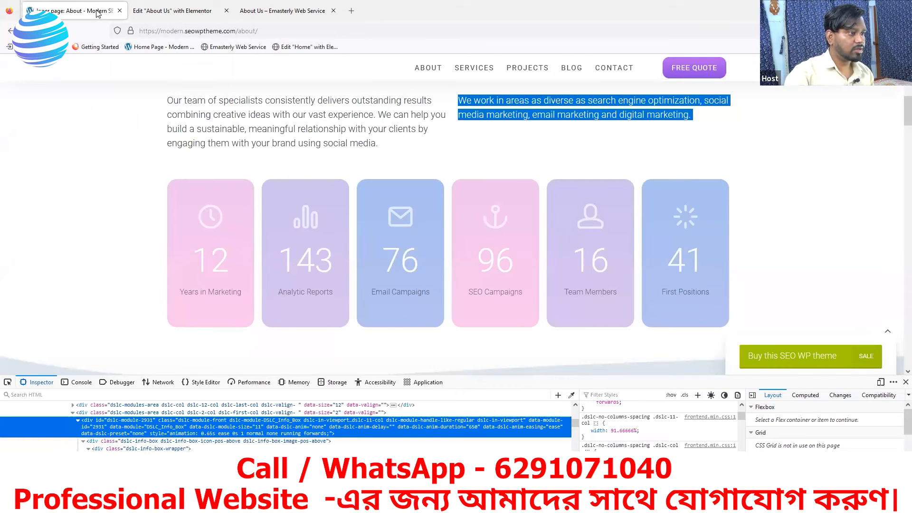
left_click(166, 10)
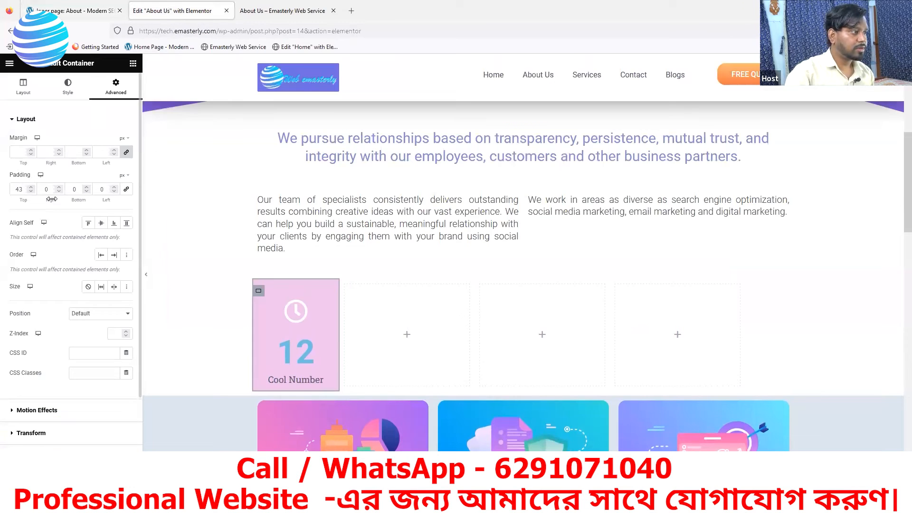
left_click(30, 188)
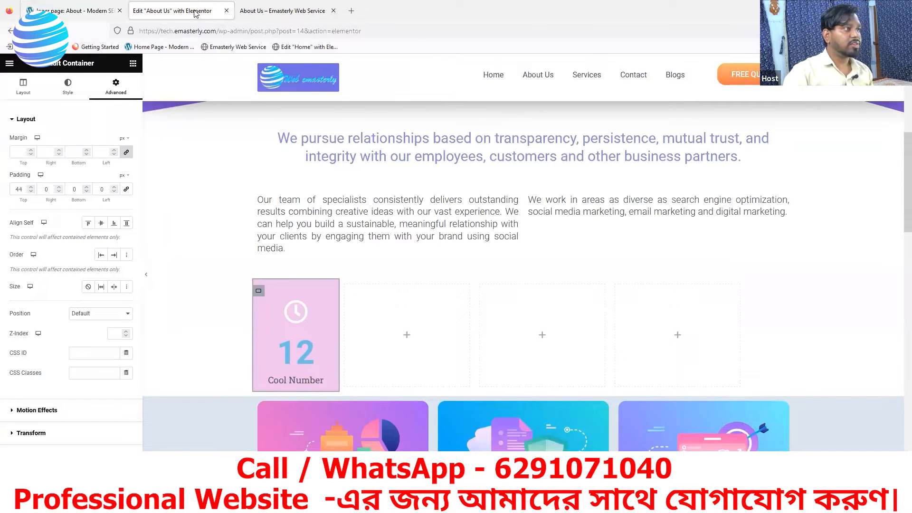
Step: Unlink the clock icon's margin values and give it a 7 px bottom margin, using the reference card as a guide
left_click(74, 11)
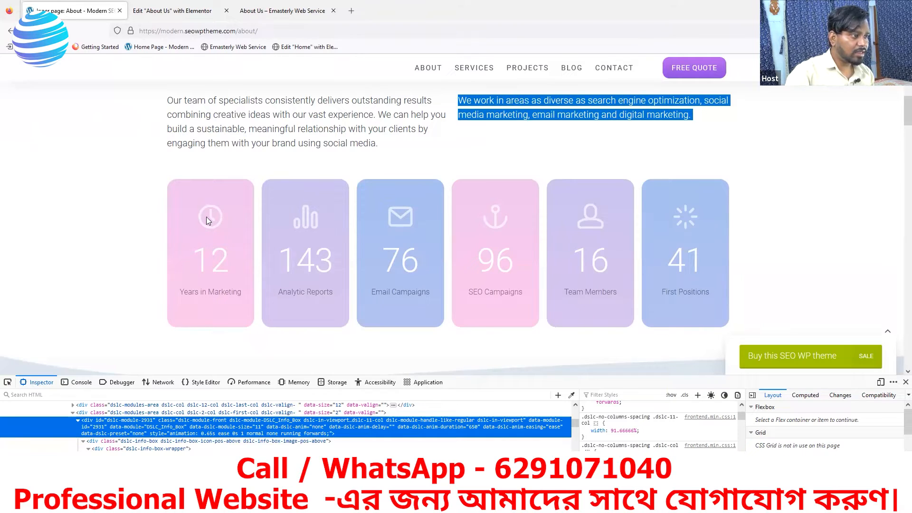
left_click(172, 11)
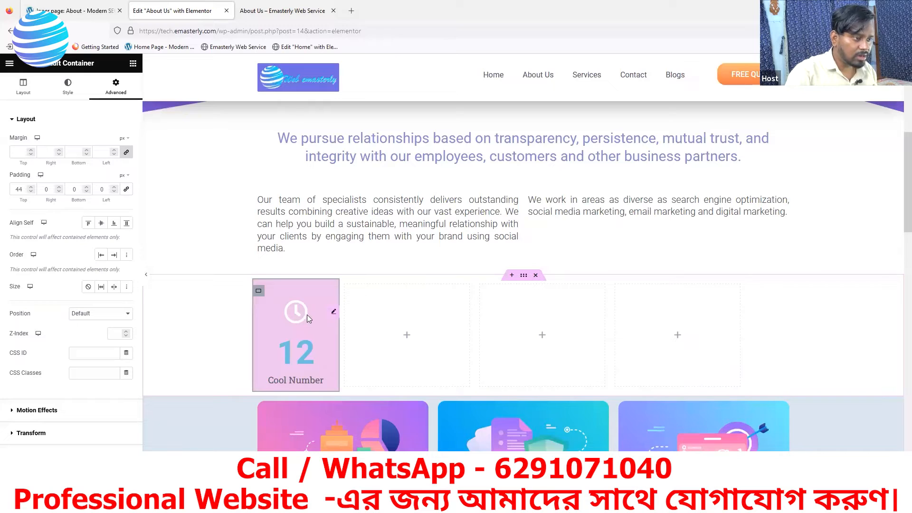
left_click(335, 313)
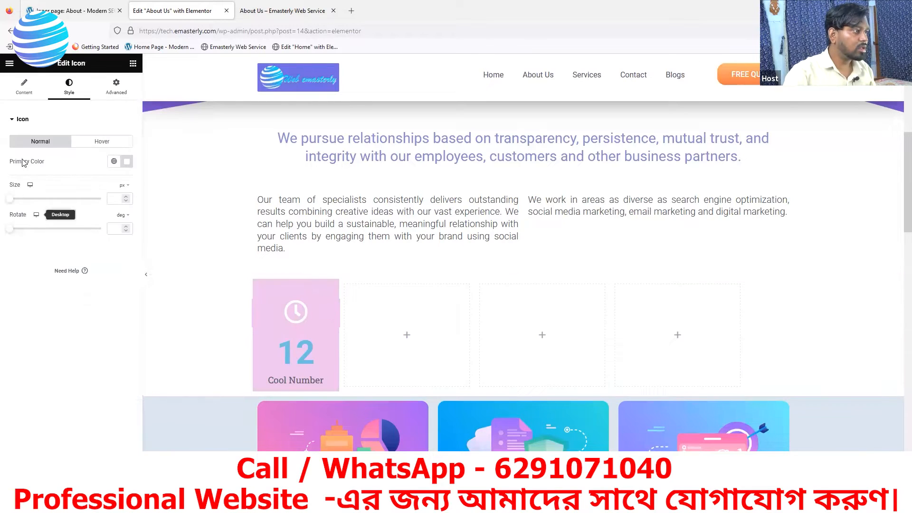
left_click(117, 83)
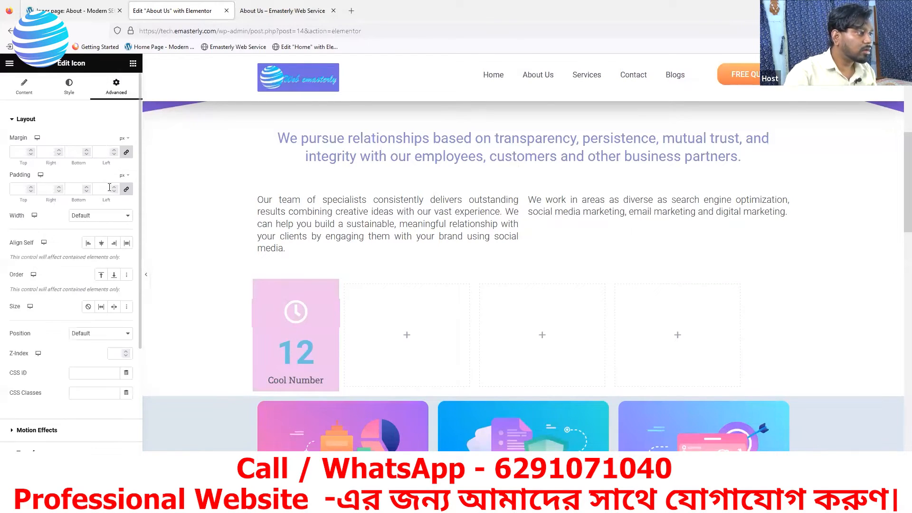
left_click(126, 152)
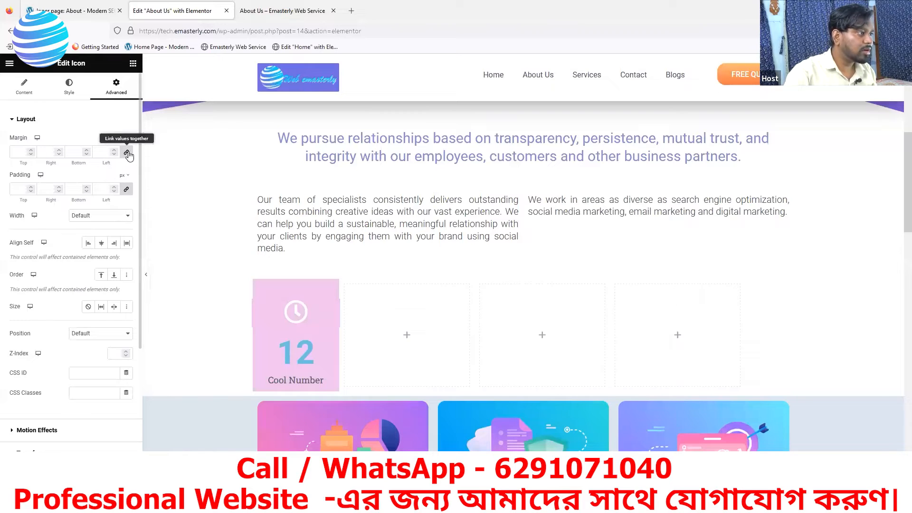
left_click(86, 150)
left_click(86, 150)
left_click(87, 150)
left_click(86, 150)
left_click(87, 150)
left_click(86, 150)
left_click(86, 150)
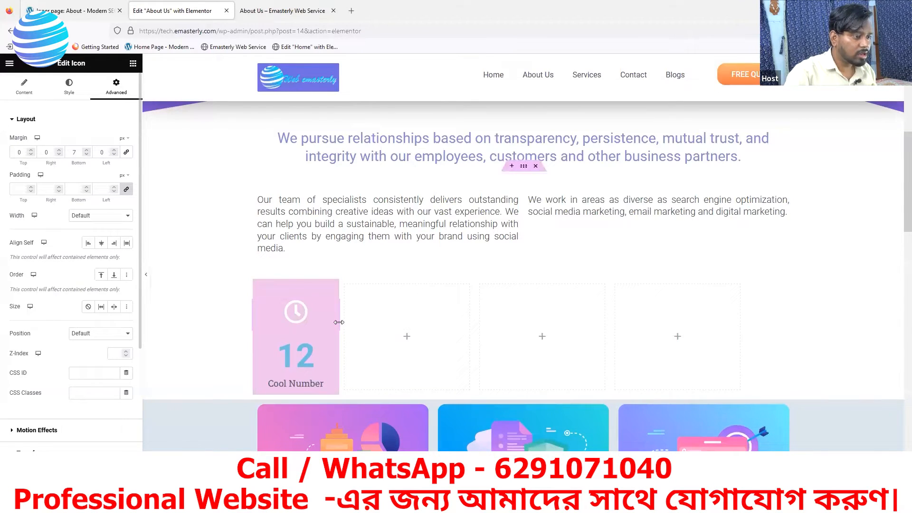
Step: Compare the first card's icon, number and label spacing with the reference statistic card
left_click(85, 10)
left_click(190, 11)
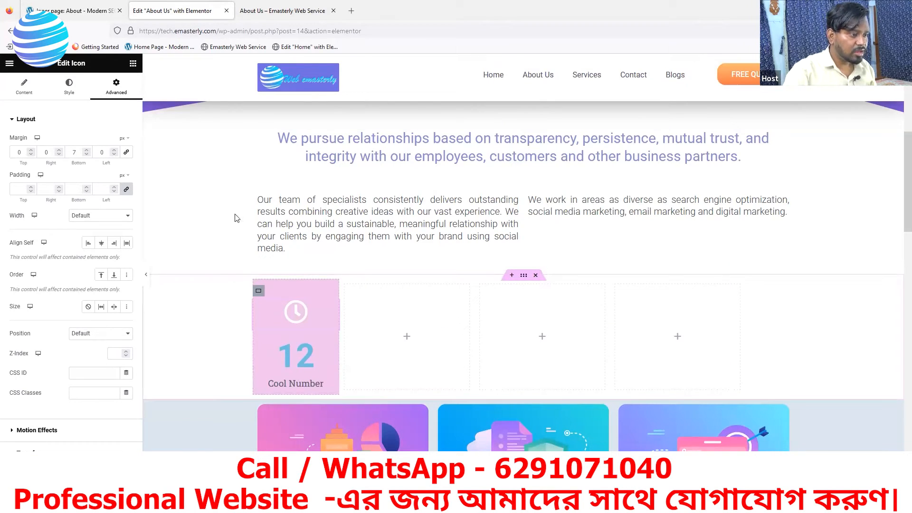
left_click(74, 15)
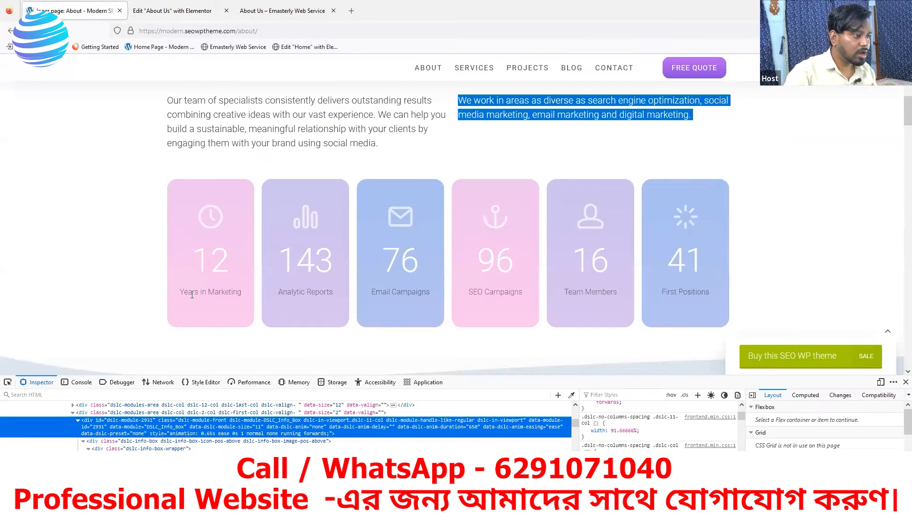
left_click(178, 11)
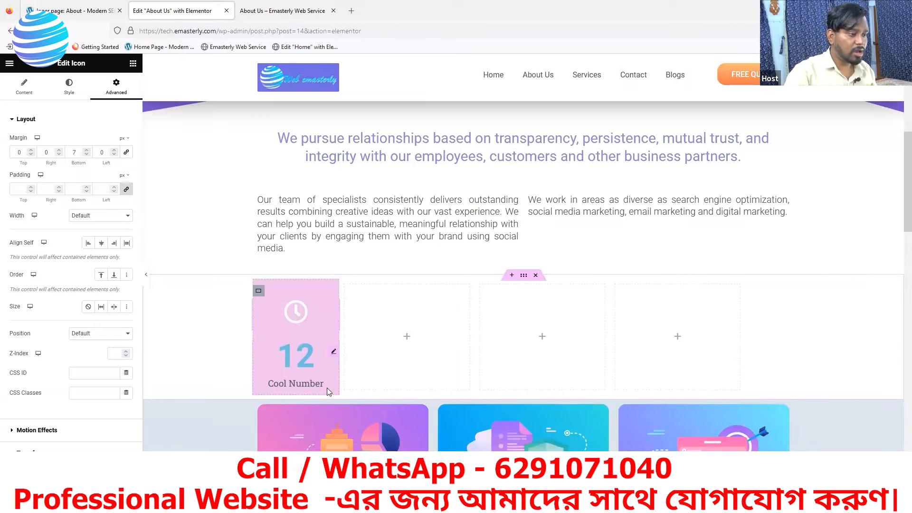
Step: Set the first card container's bottom padding to 26 px and compare its height with the reference card
left_click(253, 287)
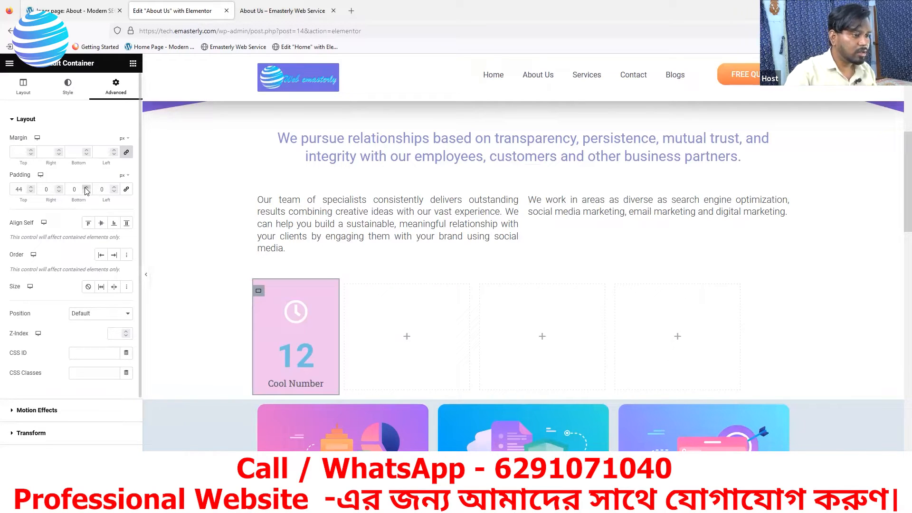
left_click_drag(86, 189, 86, 188)
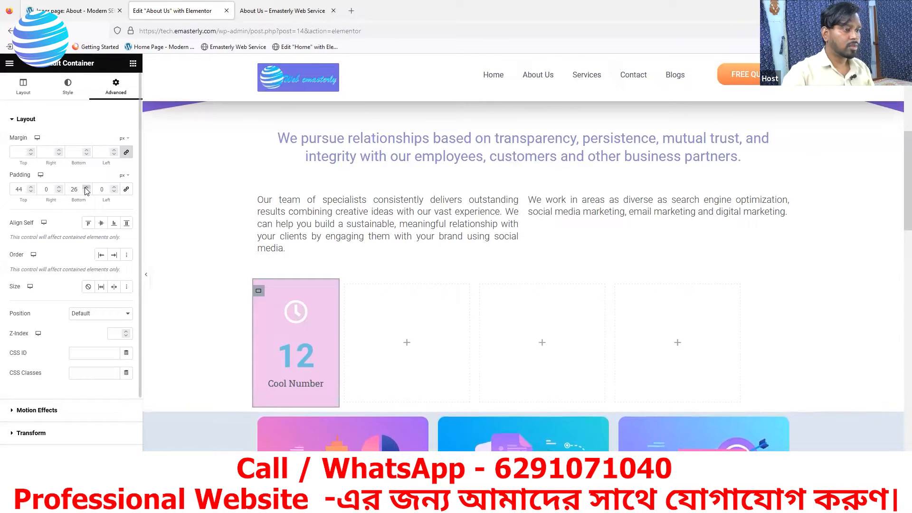
left_click(98, 12)
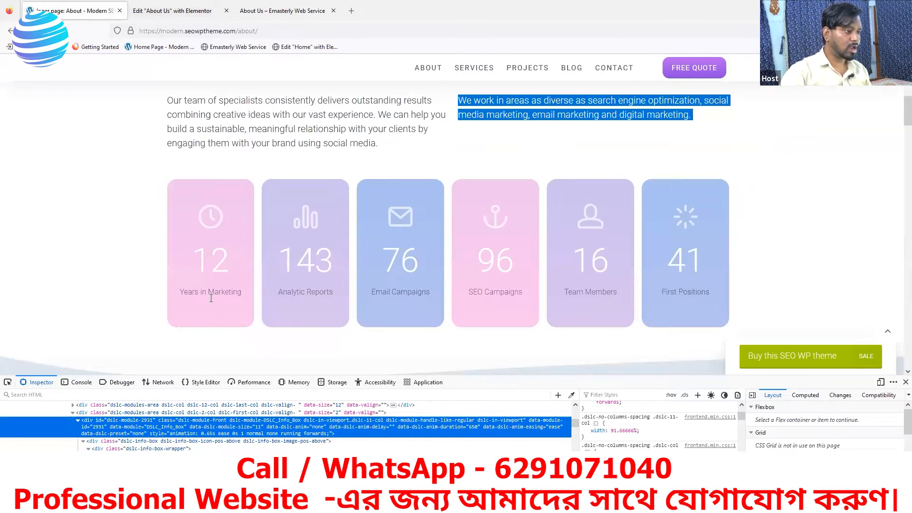
left_click(171, 11)
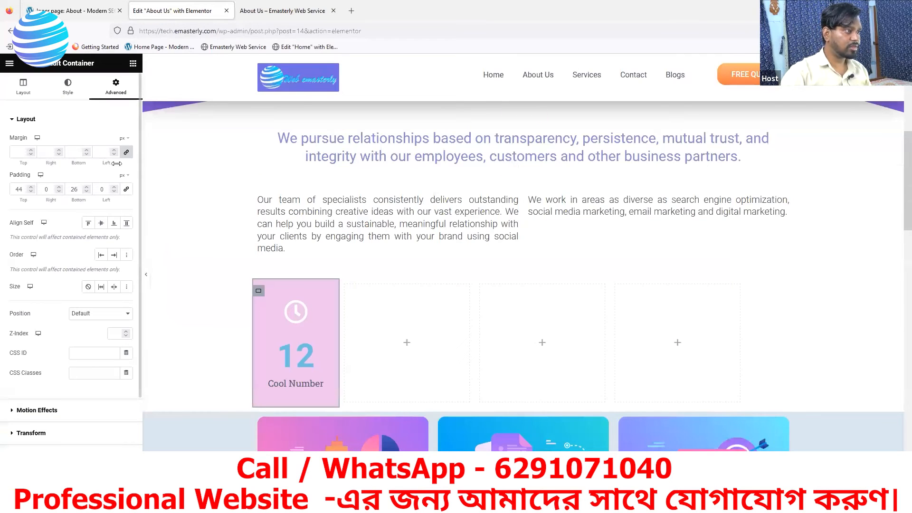
Step: Increase the first card container's bottom padding to 52 px and check the spacing against the reference card
left_click(87, 187)
left_click(87, 187)
left_click(86, 187)
left_click(86, 187)
left_click(86, 187)
left_click(86, 187)
left_click(86, 187)
left_click(87, 188)
left_click(87, 187)
left_click(86, 187)
left_click(86, 187)
left_click(86, 187)
left_click(86, 188)
left_click(87, 187)
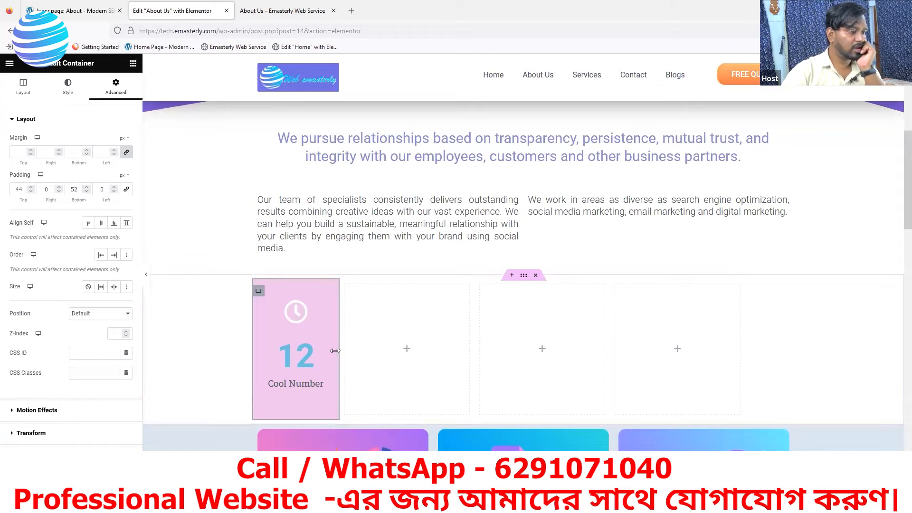
left_click(83, 8)
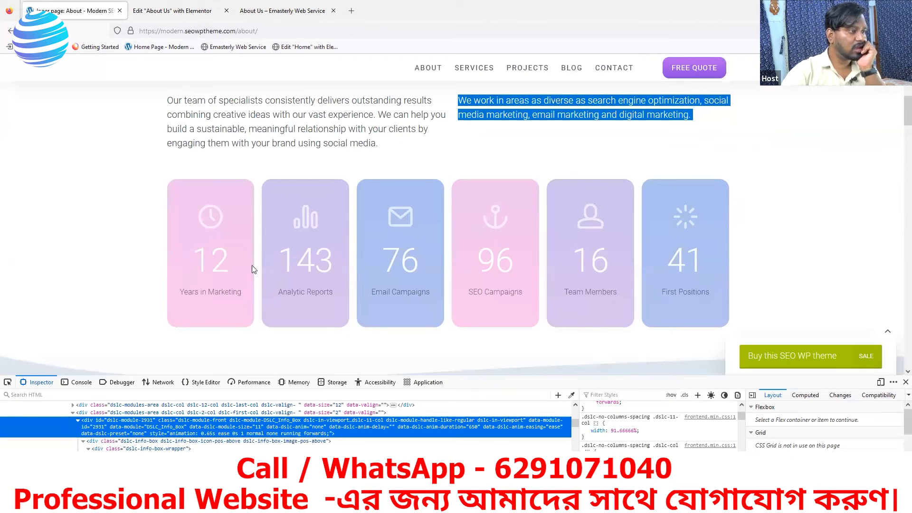
left_click(150, 10)
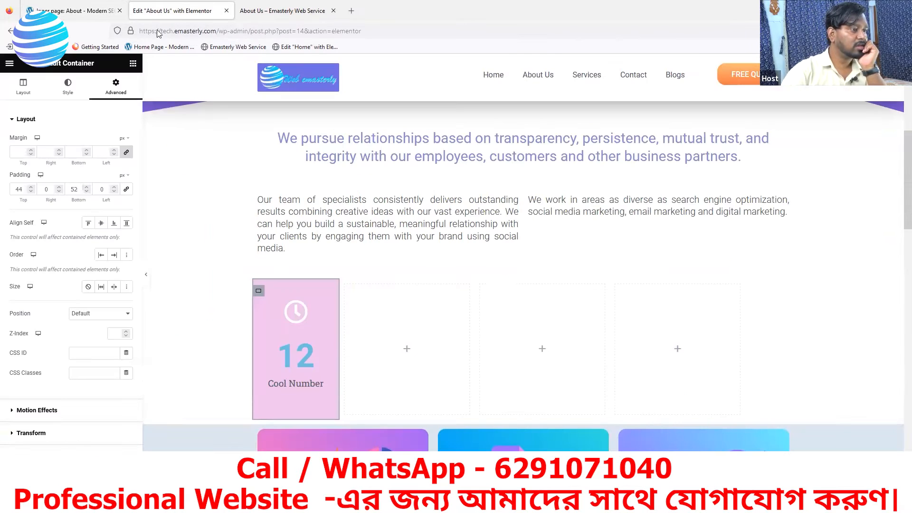
Step: Set the text color of the first card's counter number to white, #FFFFFF
left_click(331, 352)
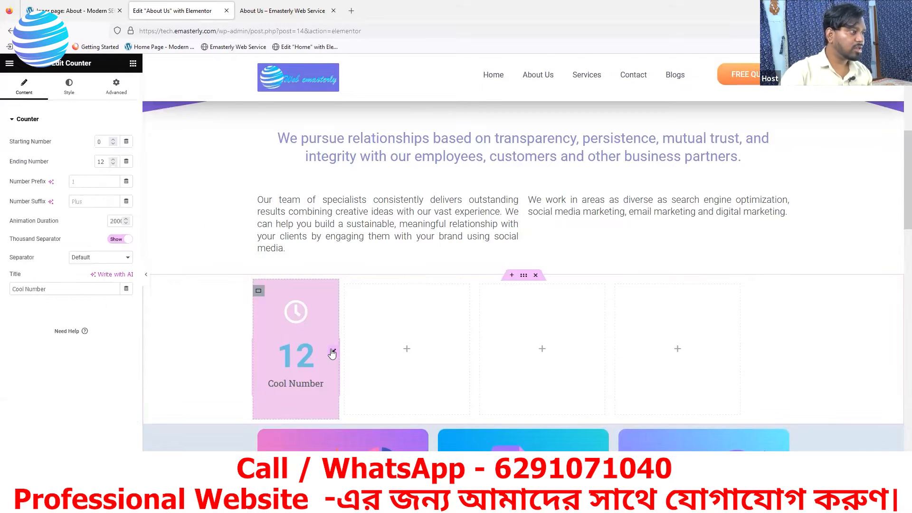
left_click(76, 84)
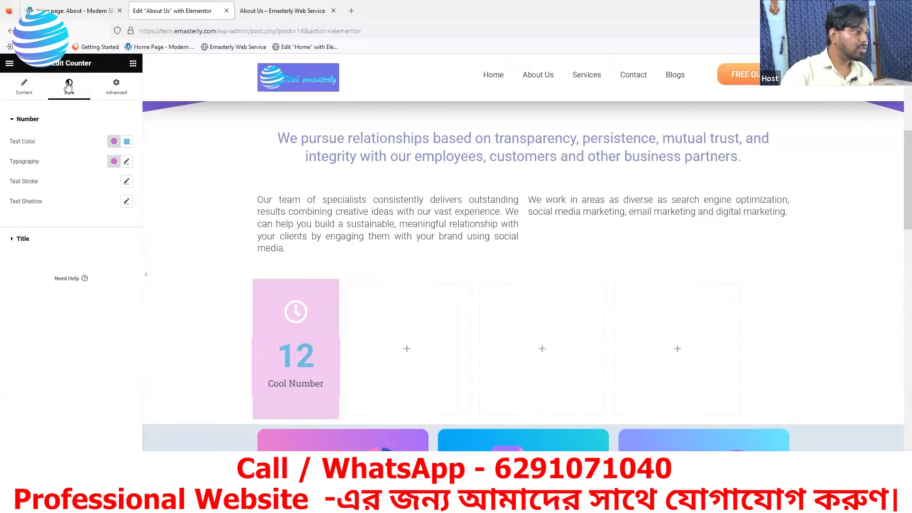
left_click(126, 162)
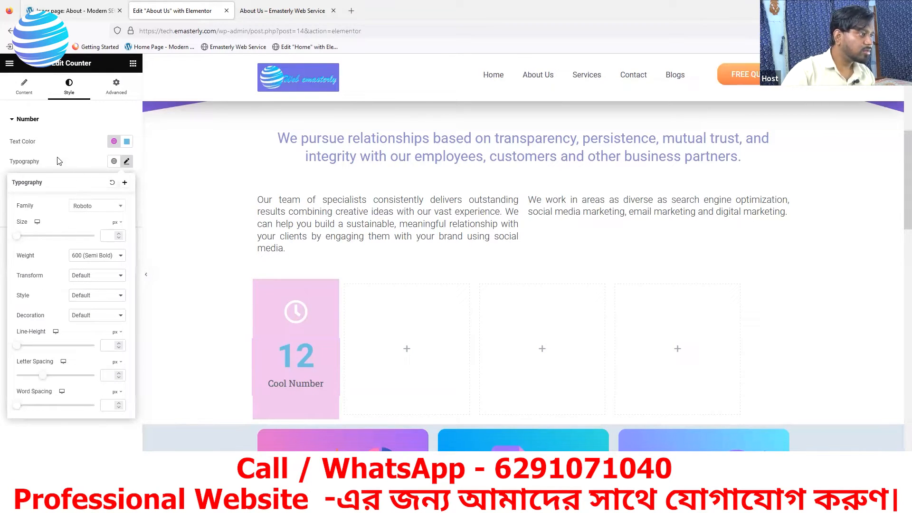
left_click(78, 125)
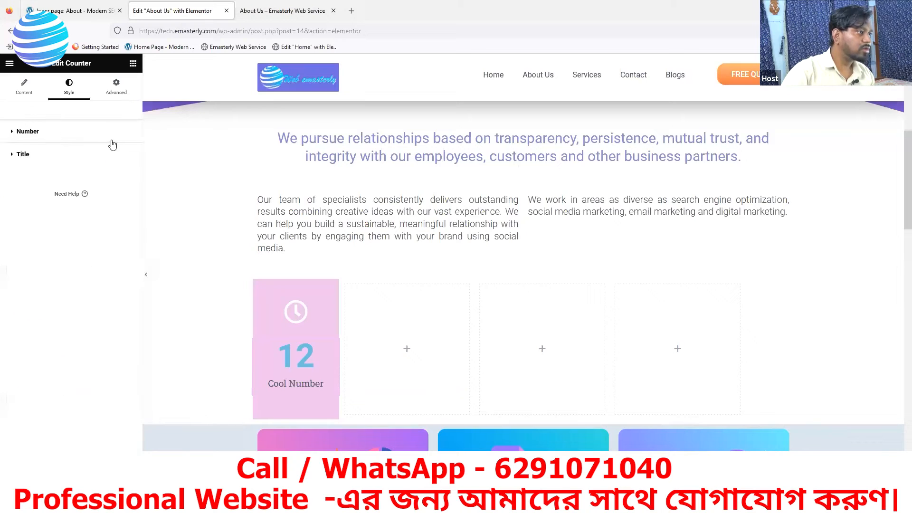
left_click(23, 132)
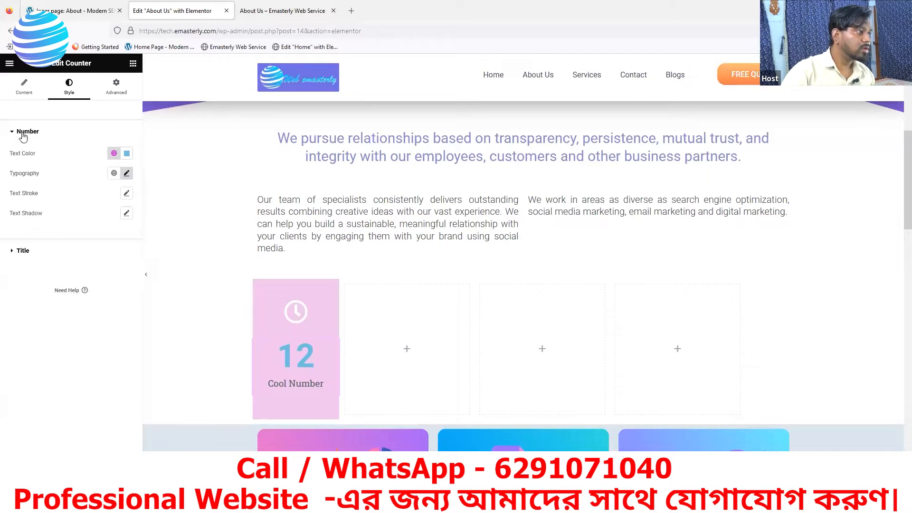
left_click(126, 154)
left_click_drag(91, 219, 53, 174)
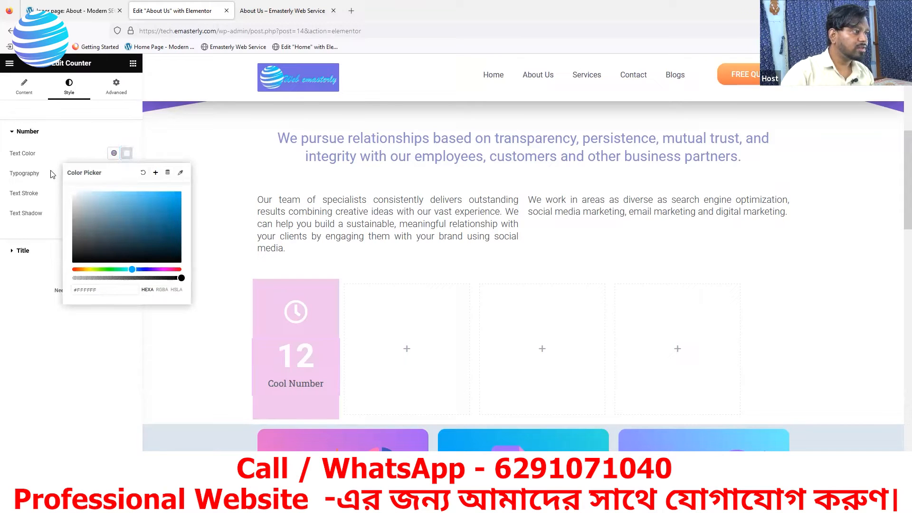
left_click(82, 380)
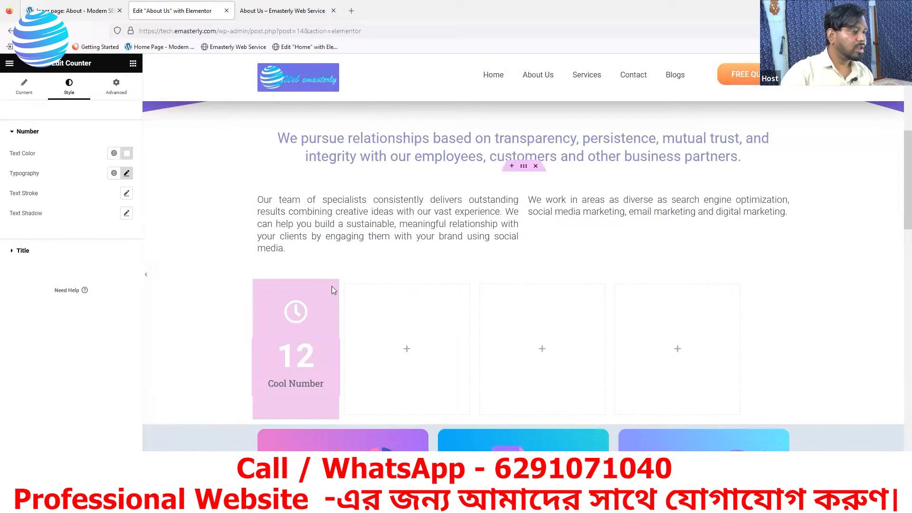
Step: Set the counter number's font weight to 300 (Light), using the reference card's number as a guide
left_click(83, 15)
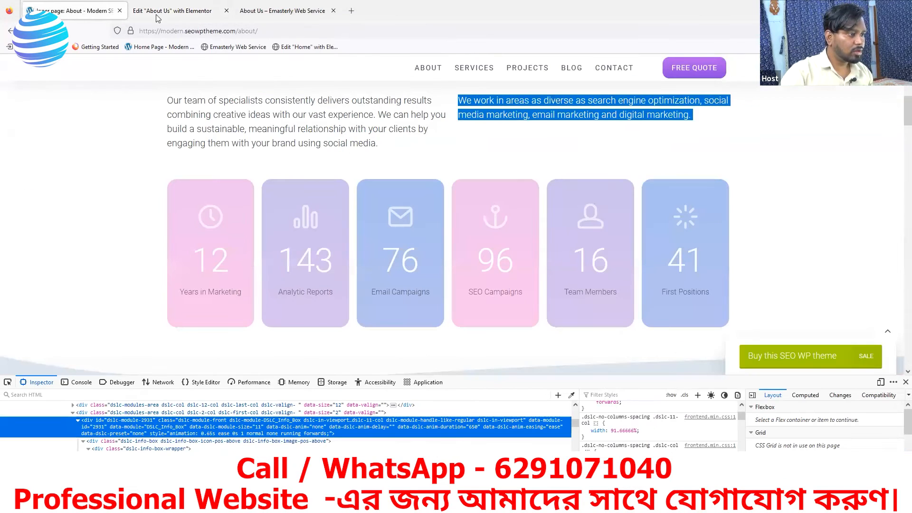
left_click(180, 16)
left_click(127, 173)
left_click(102, 268)
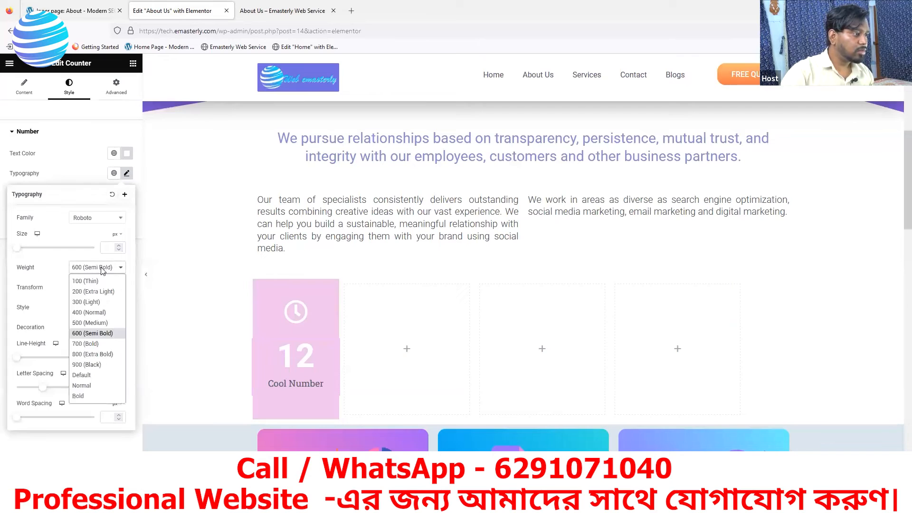
left_click(92, 303)
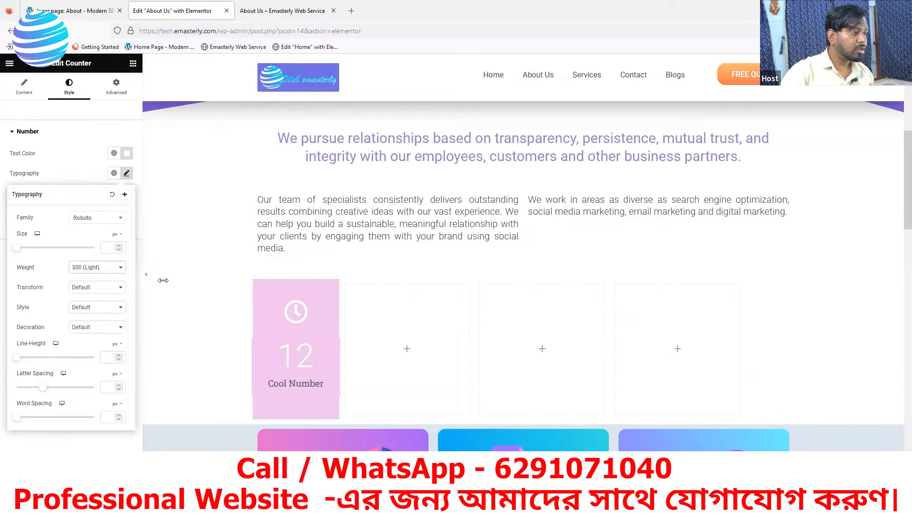
left_click(109, 10)
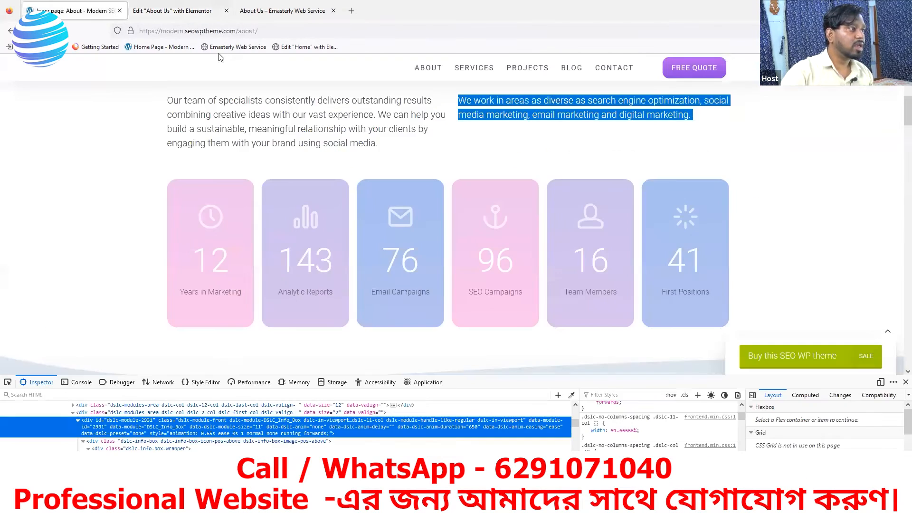
left_click(148, 14)
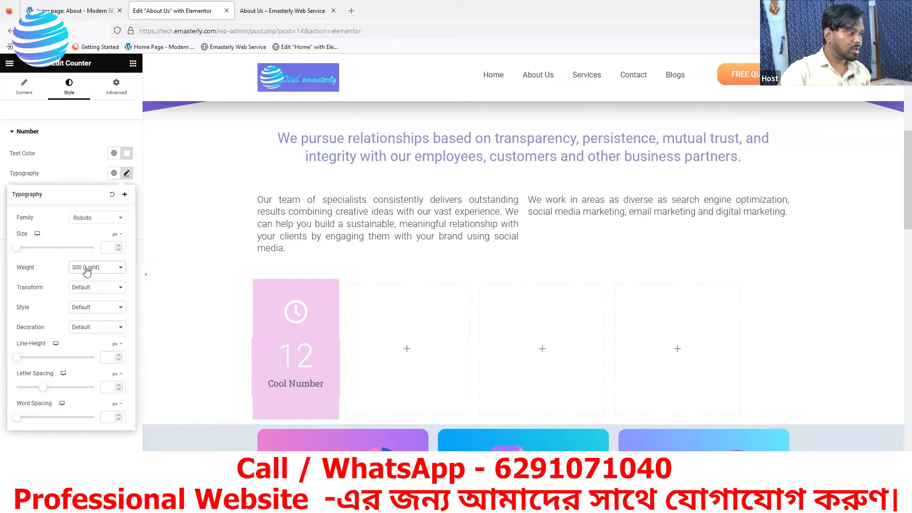
Step: Set the counter title's font weight to 300 (Light), using the reference card's label as a guide
left_click(47, 140)
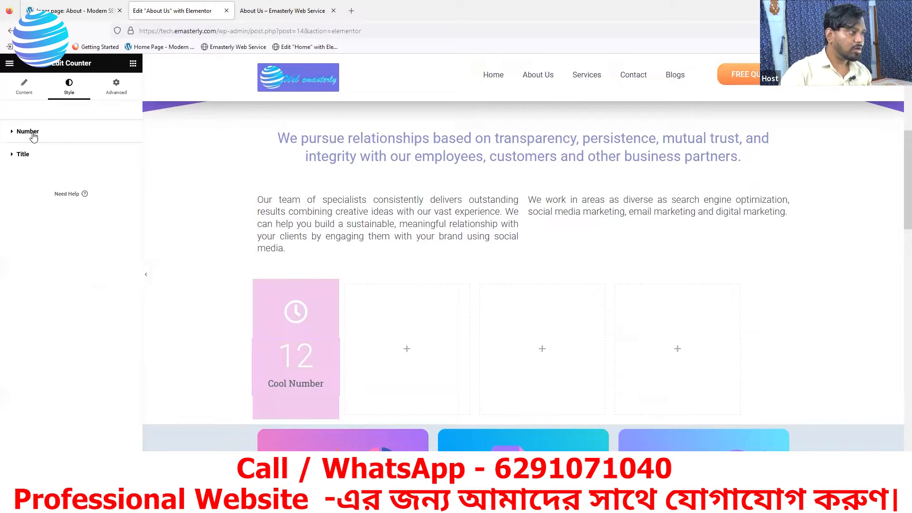
left_click(25, 159)
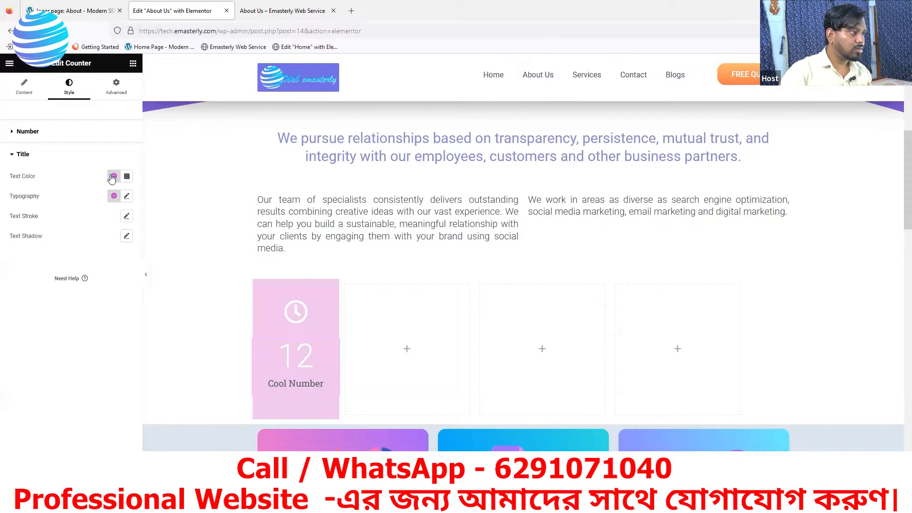
left_click(72, 5)
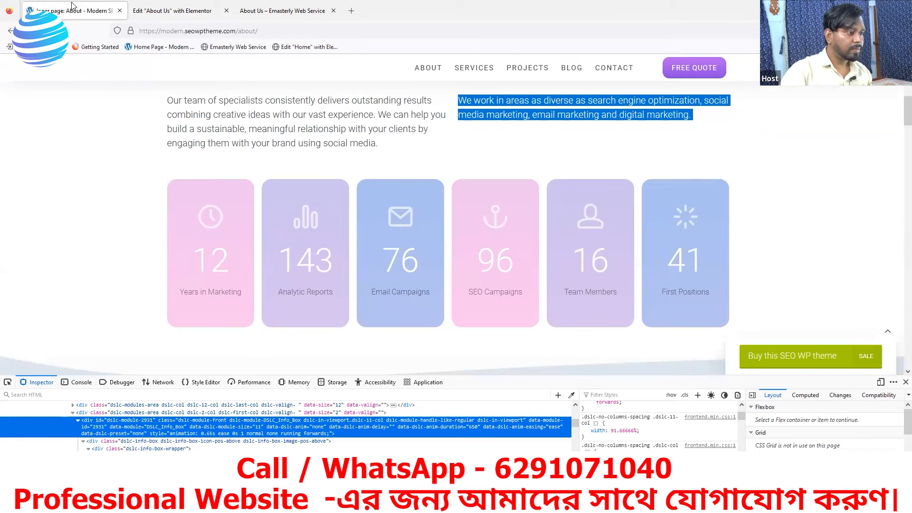
left_click(152, 10)
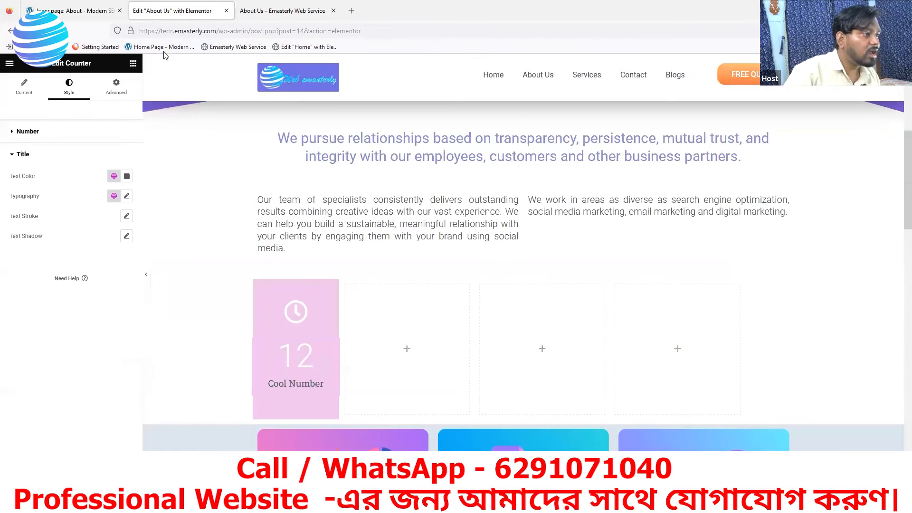
left_click(127, 196)
left_click(106, 291)
left_click(93, 312)
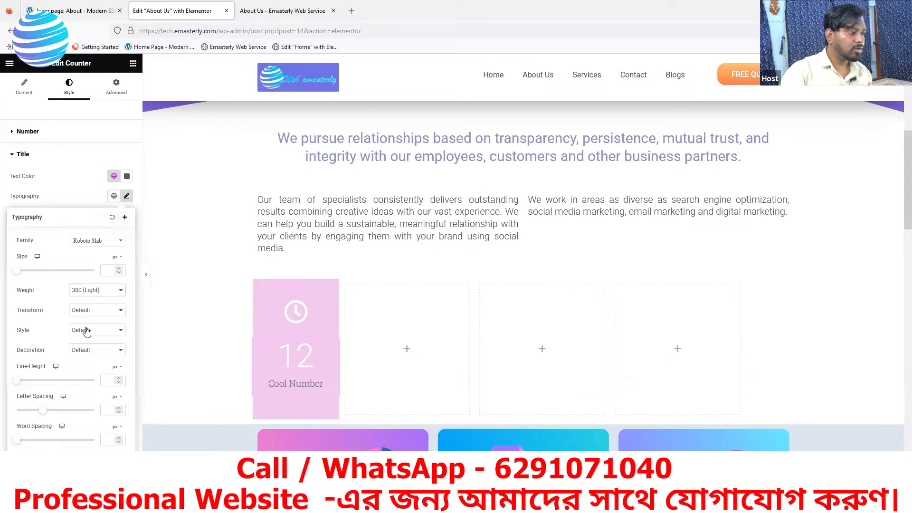
Step: Replace the counter's title with the reference card's label, "Years in Marketing"
left_click(24, 88)
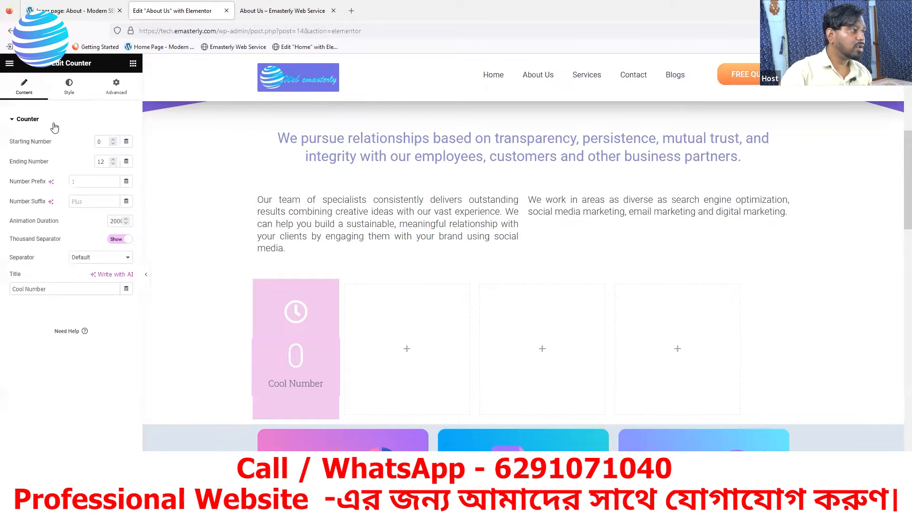
left_click(75, 14)
left_click_drag(241, 292, 179, 291)
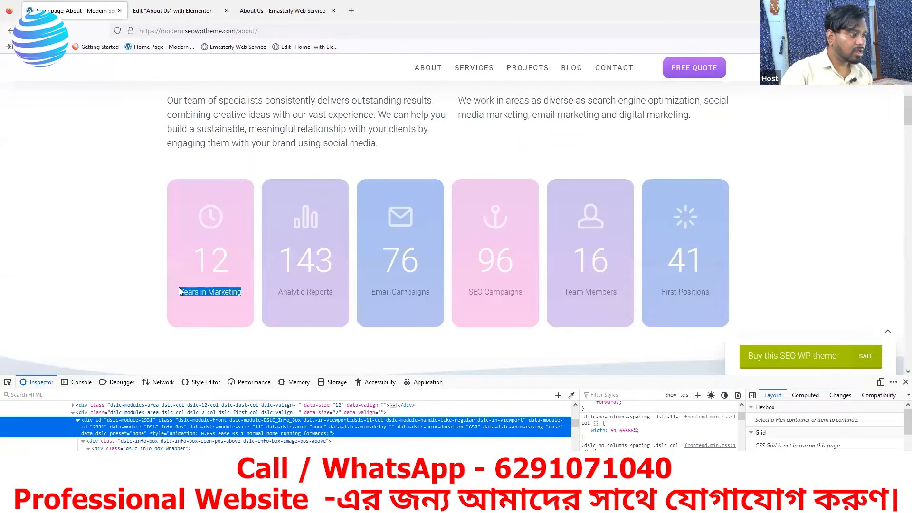
key("ctrl+Tab")
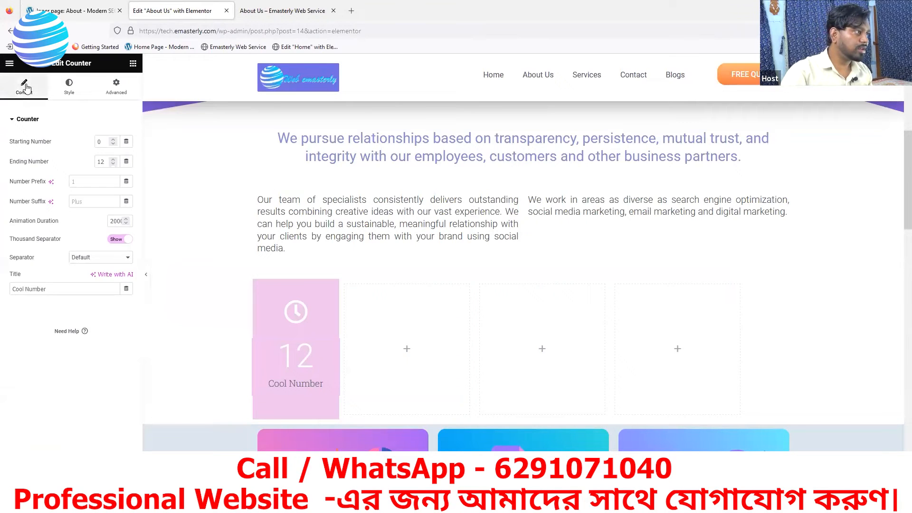
left_click_drag(60, 293, 1, 294)
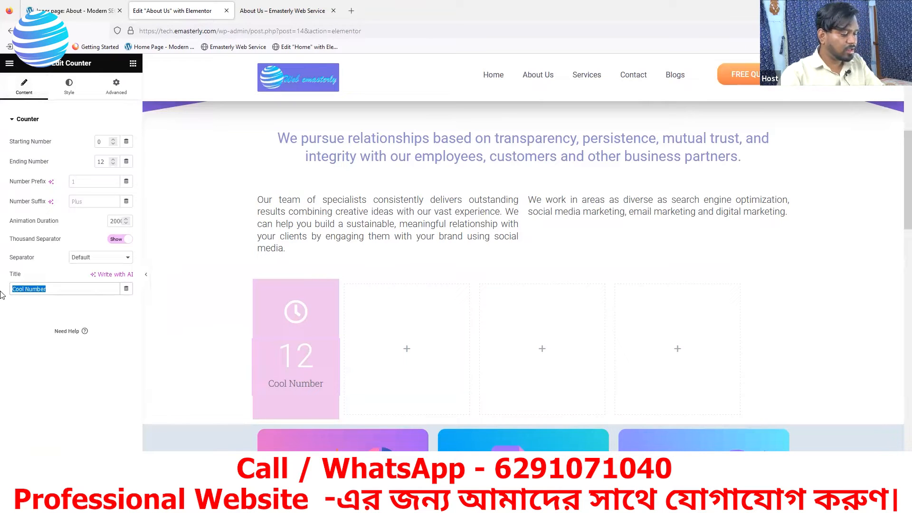
type("Years in Marketing")
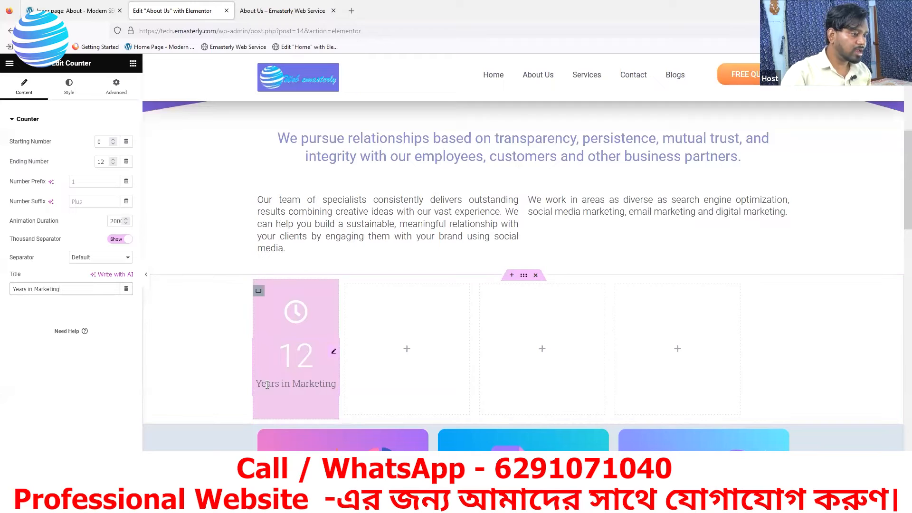
Step: Compare the counter title with the reference label and reload the live About Us page to inspect the card
left_click(80, 7)
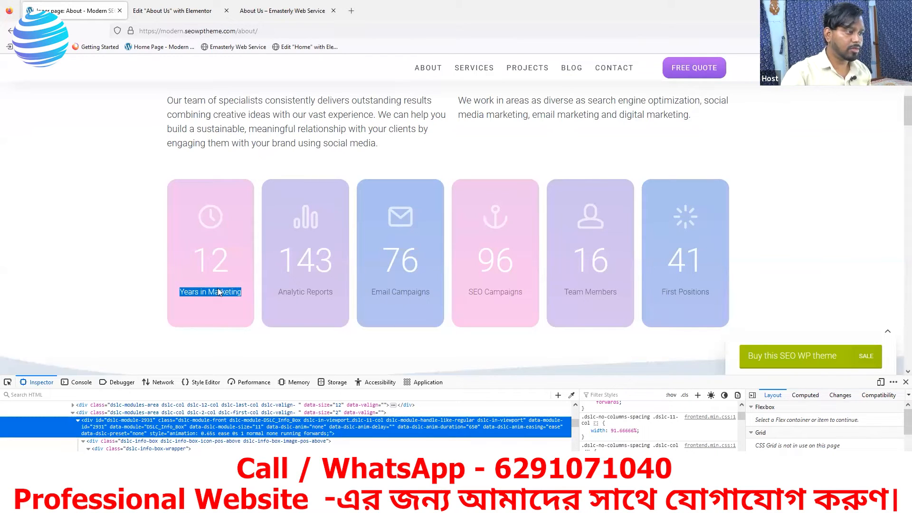
left_click(159, 13)
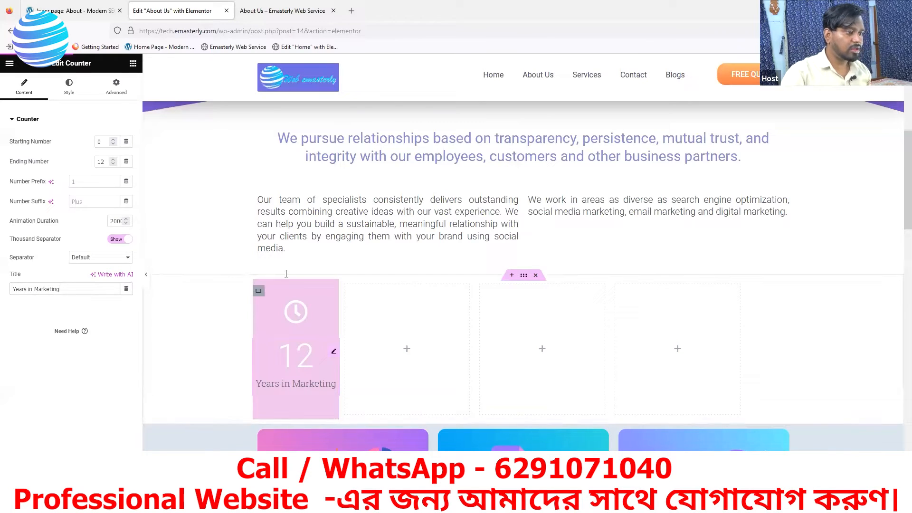
left_click(264, 12)
key("F5")
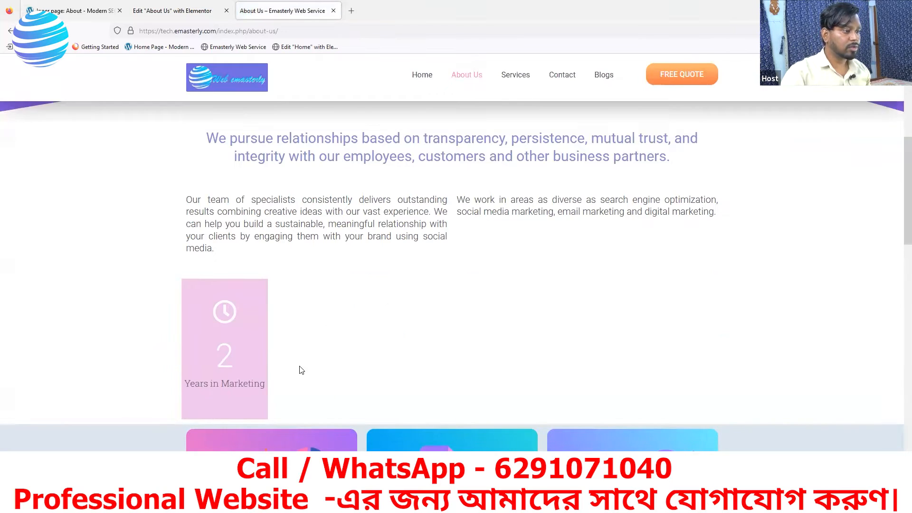
scroll(275, 372, "down", 1)
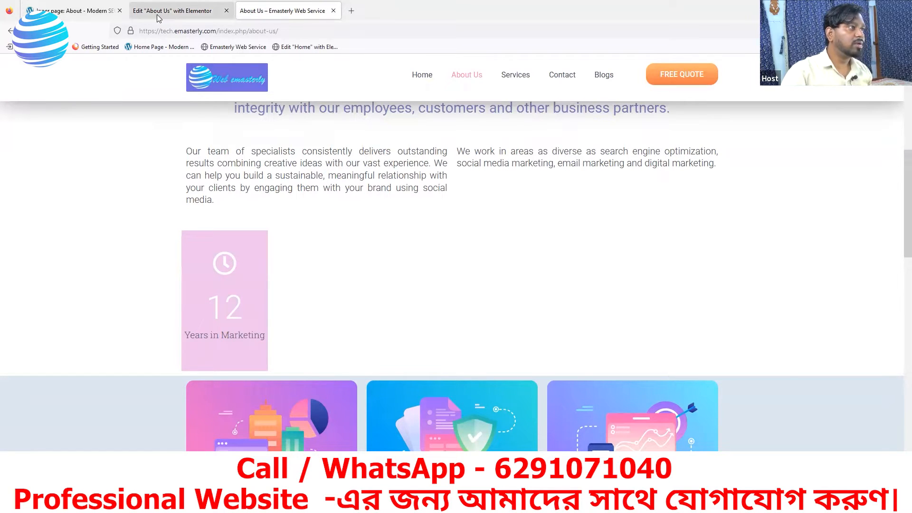
Step: Set the pink statistic card container's right padding to 17 px and left padding to 15 px, checking against the reference card
left_click(193, 10)
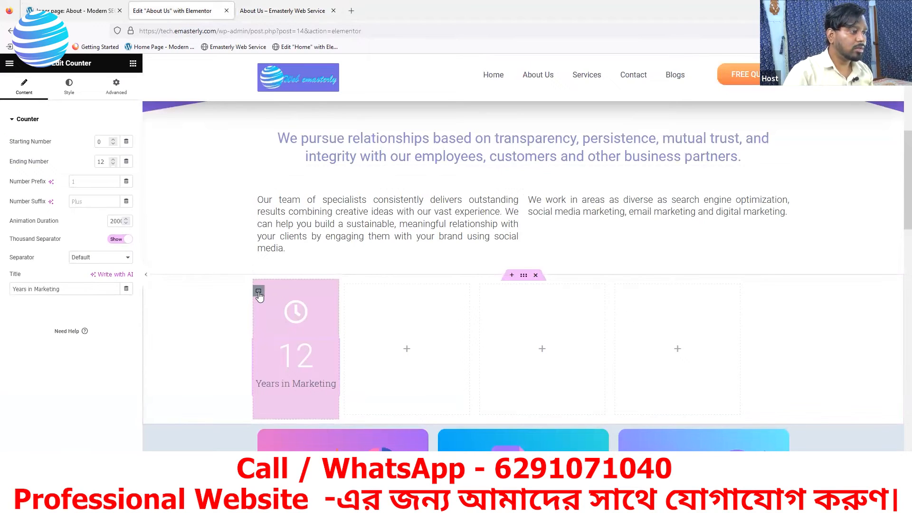
left_click(259, 292)
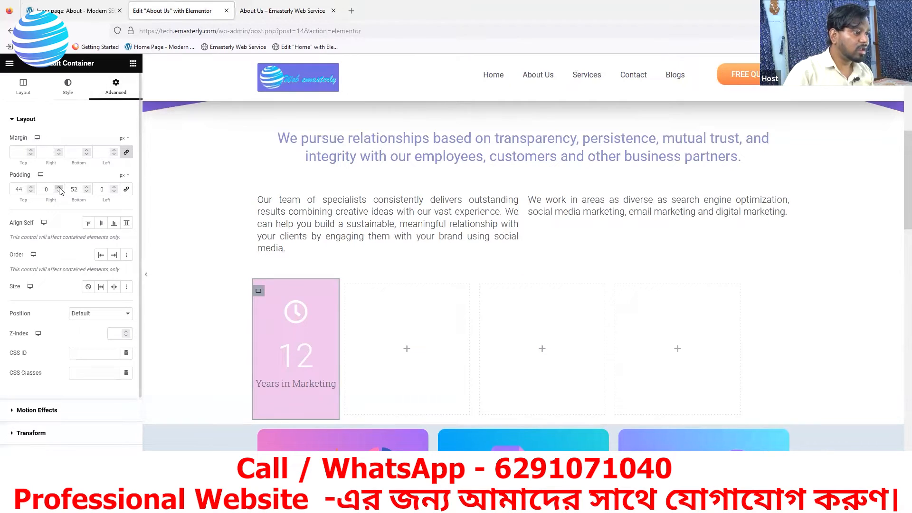
left_click_drag(60, 189, 114, 189)
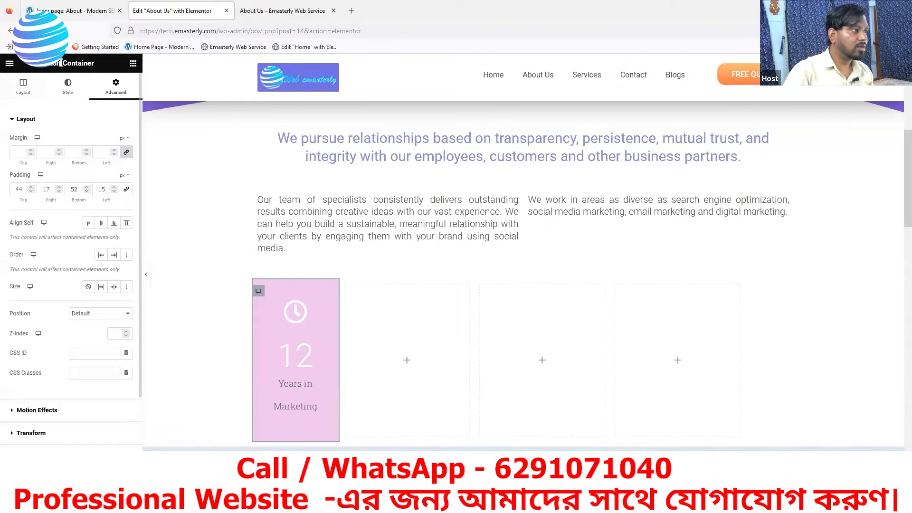
left_click(71, 15)
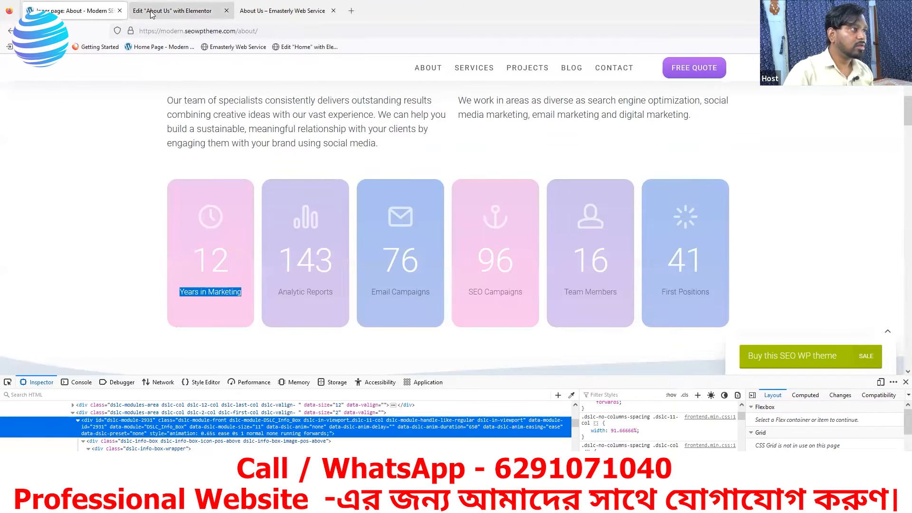
left_click(171, 11)
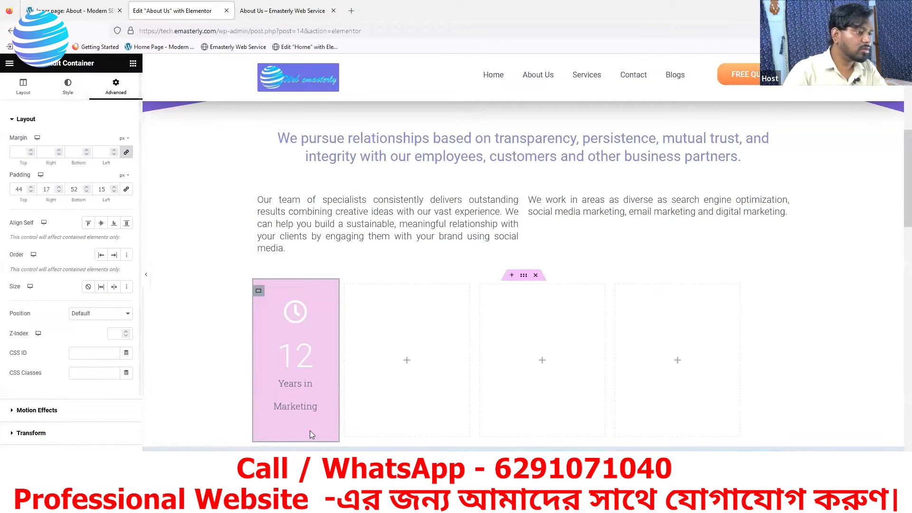
Step: Set the font size of the counter title "Years in Marketing" to 15 px, using the reference card's label as a guide
left_click(323, 359)
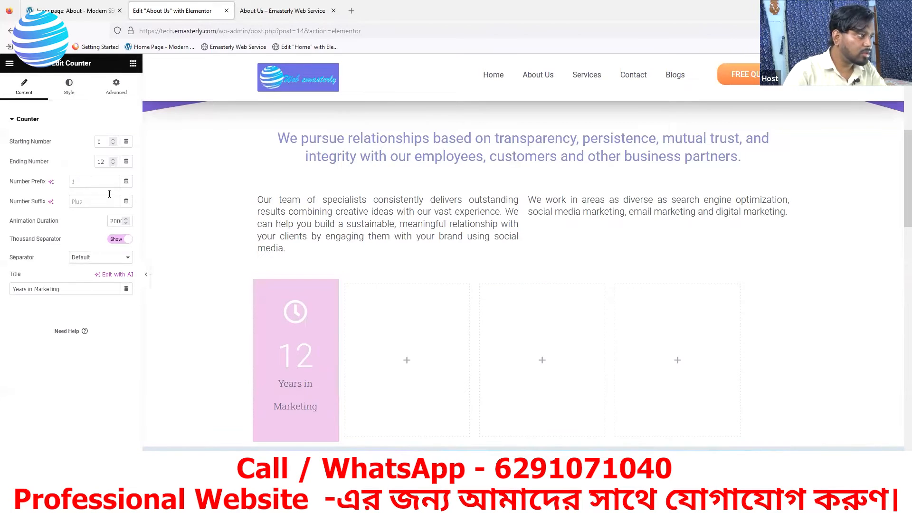
left_click(70, 88)
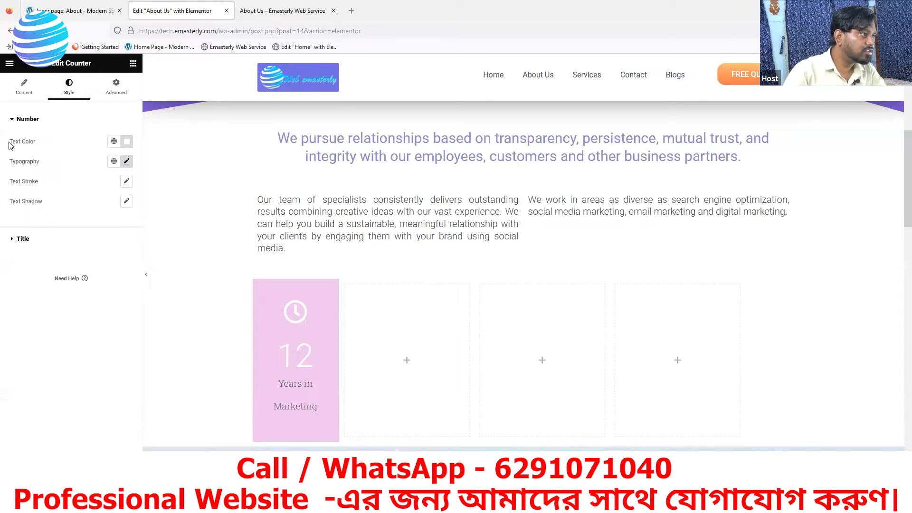
left_click(26, 239)
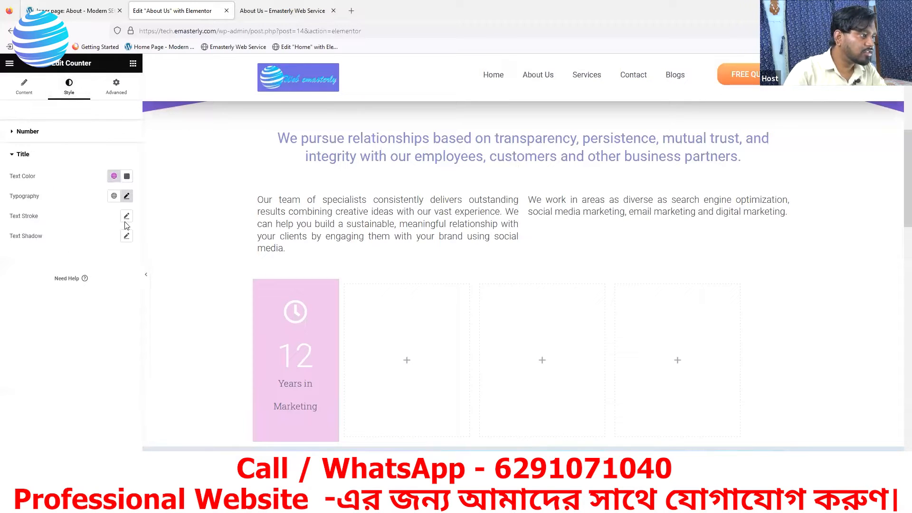
left_click(126, 196)
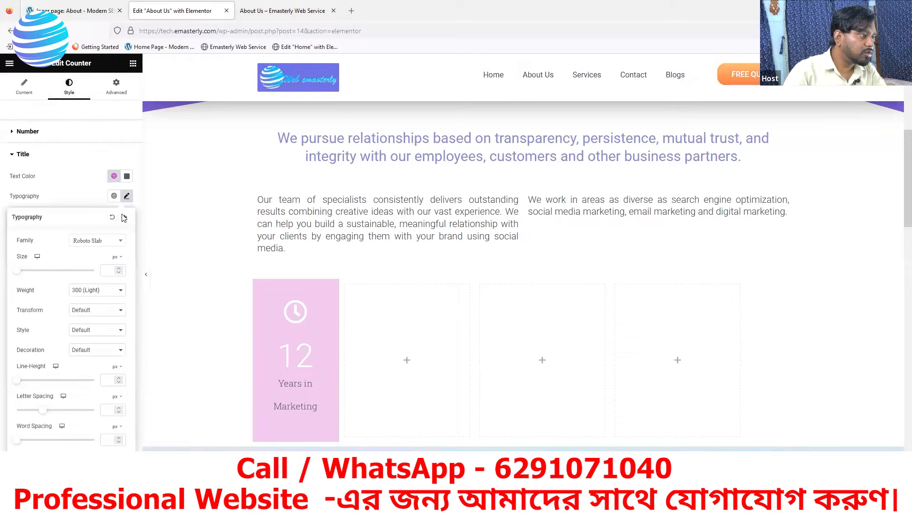
left_click(120, 269)
left_click_drag(120, 269, 119, 269)
left_click(119, 269)
left_click(63, 14)
left_click(205, 8)
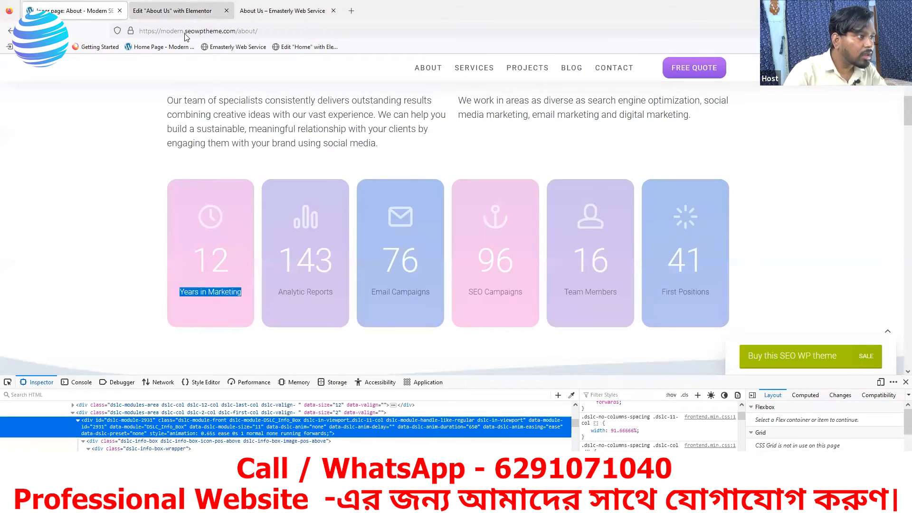
left_click(120, 268)
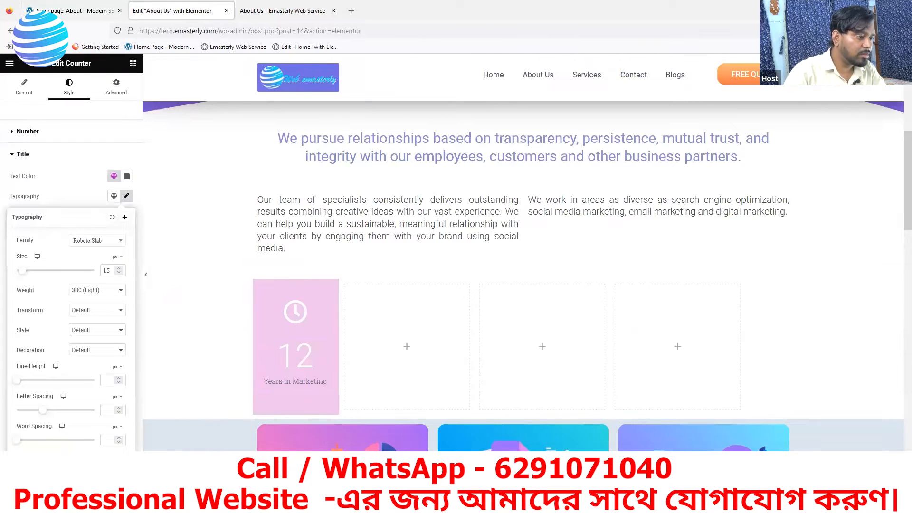
key("Escape")
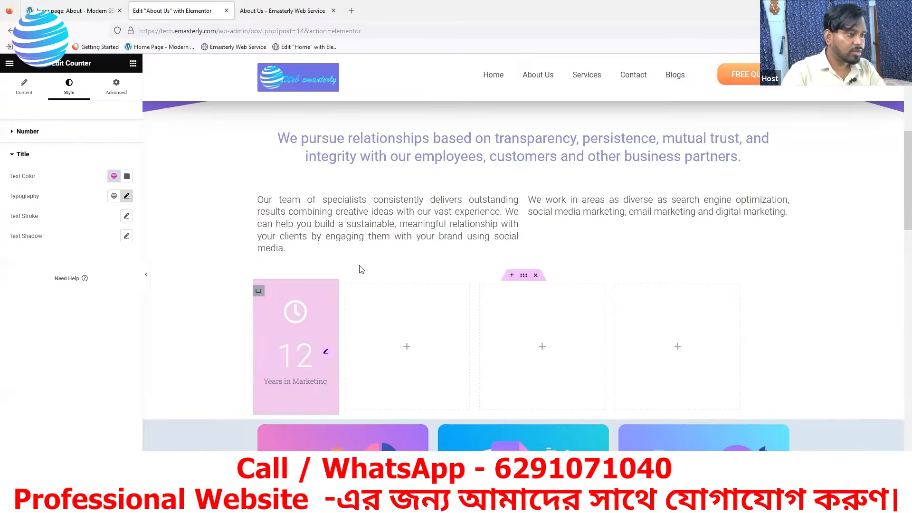
Step: Round the statistic card container's corners with a border radius of 12 px on all sides
left_click(258, 292)
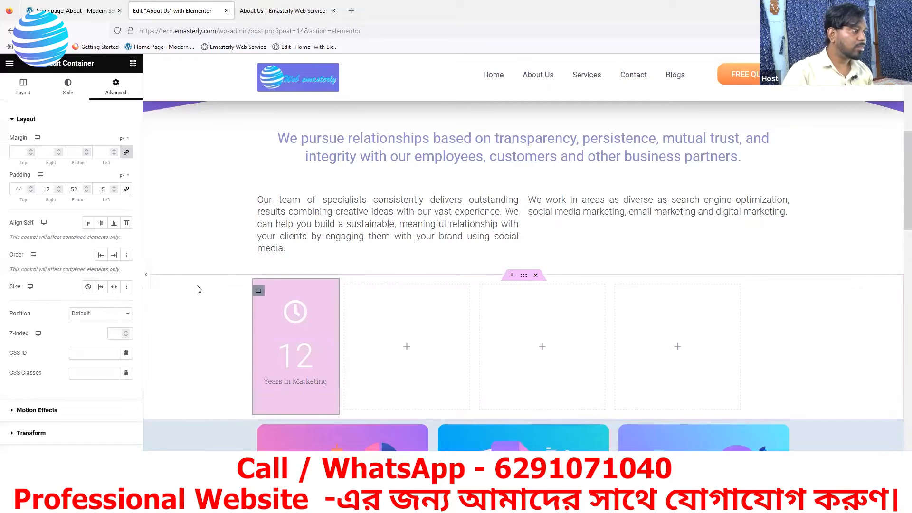
left_click(16, 122)
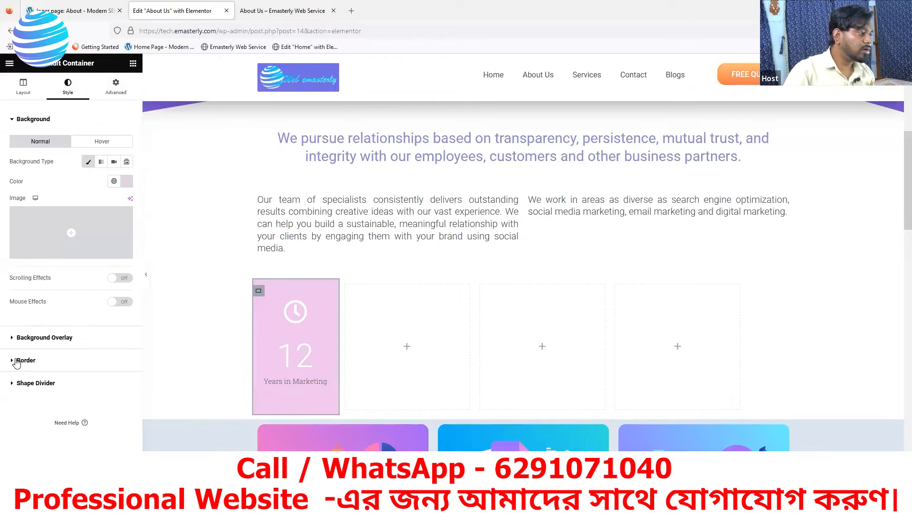
left_click(16, 361)
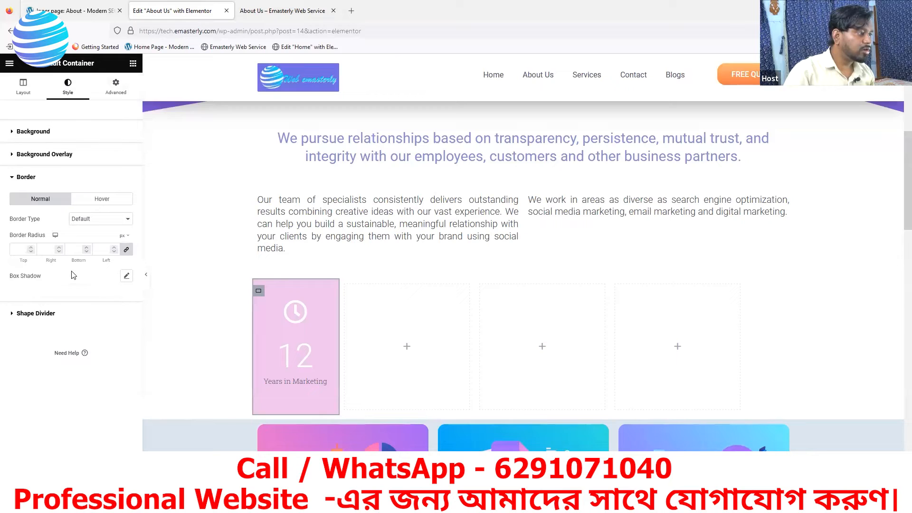
left_click(113, 247)
double_click(114, 247)
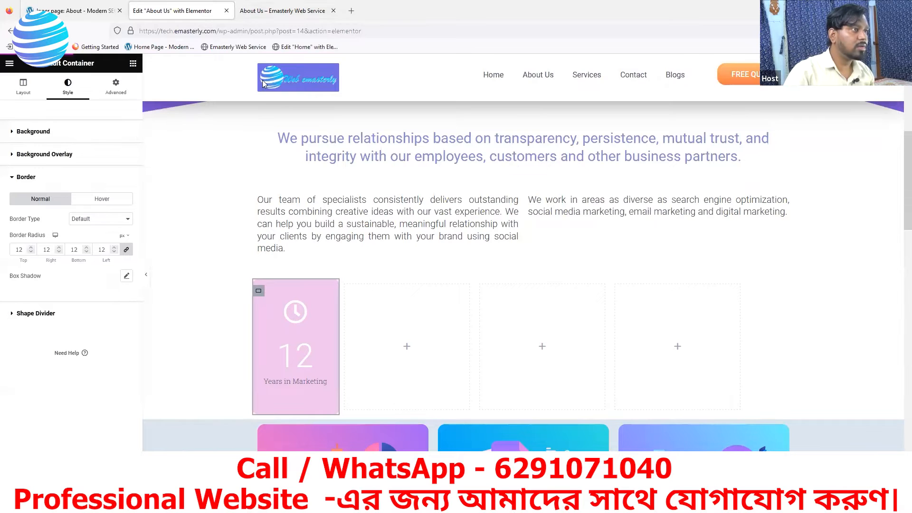
Step: Reload the live About Us page and inspect the statistic card's corners, padding and label size
left_click(247, 11)
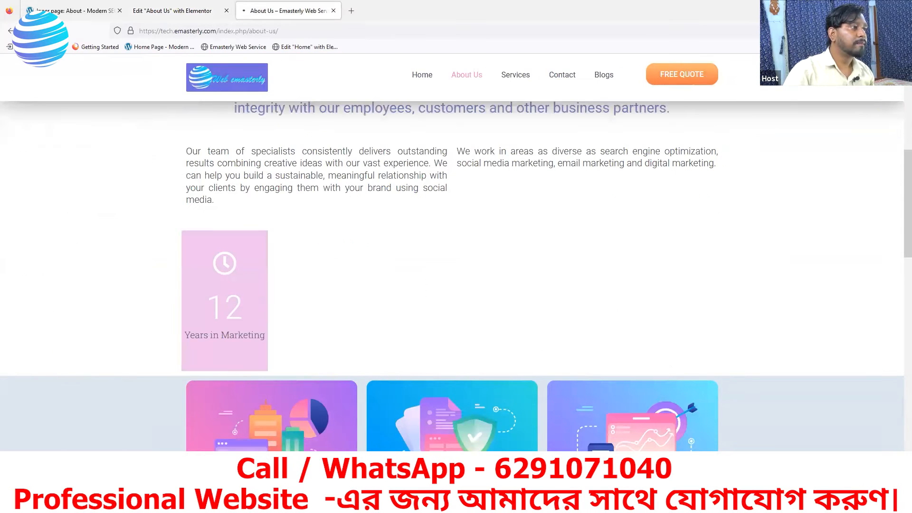
scroll(255, 277, "down", 3)
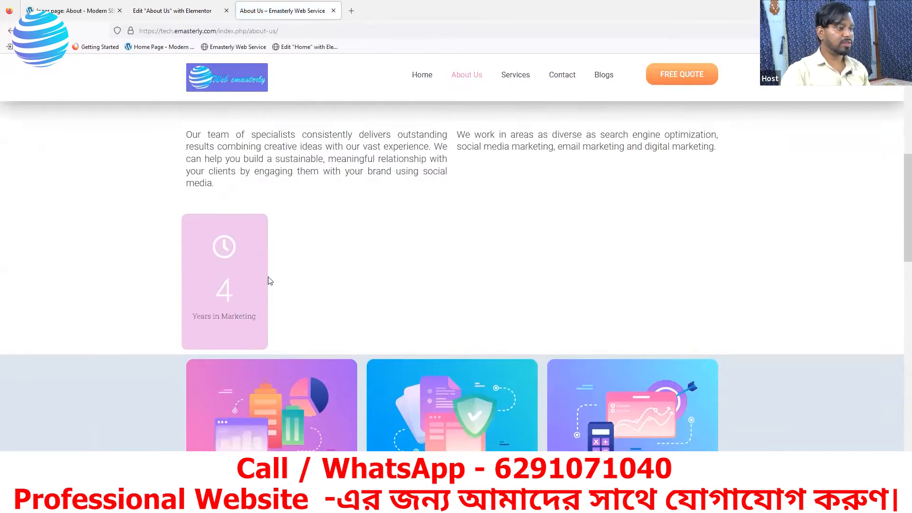
scroll(246, 260, "up", 1)
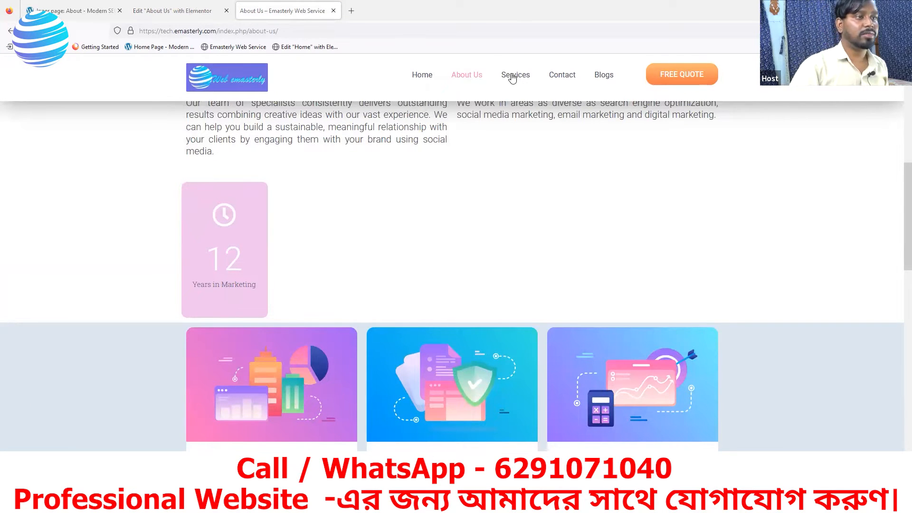
scroll(276, 259, "up", 3)
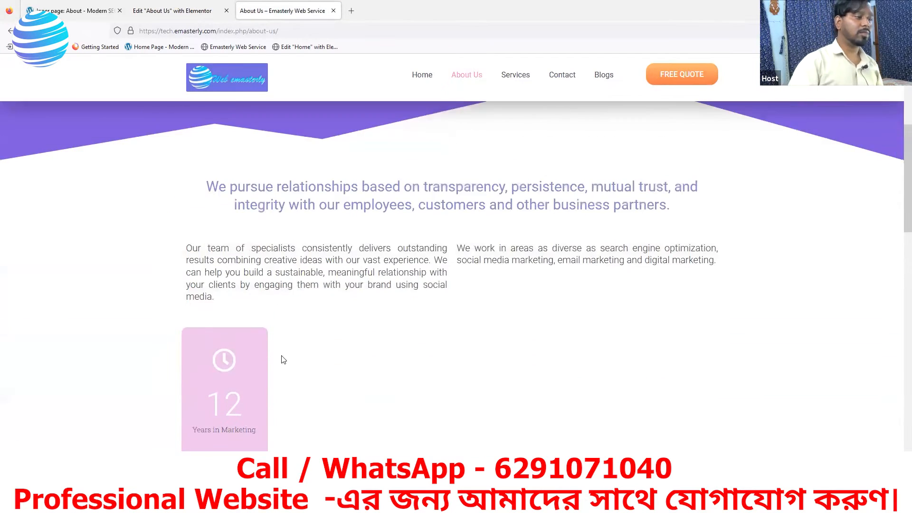
scroll(241, 375, "down", 1)
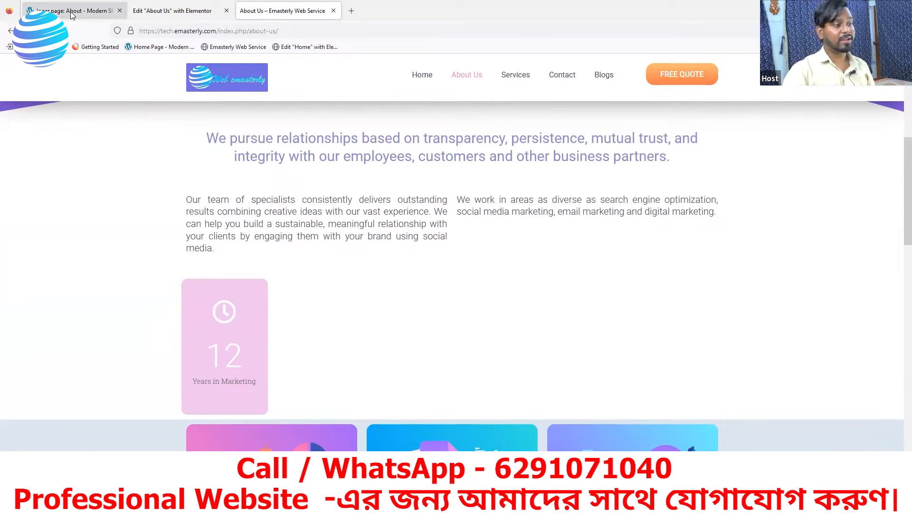
Step: Duplicate the statistic card container to test the spacing between cards, and delete the copy
left_click(165, 18)
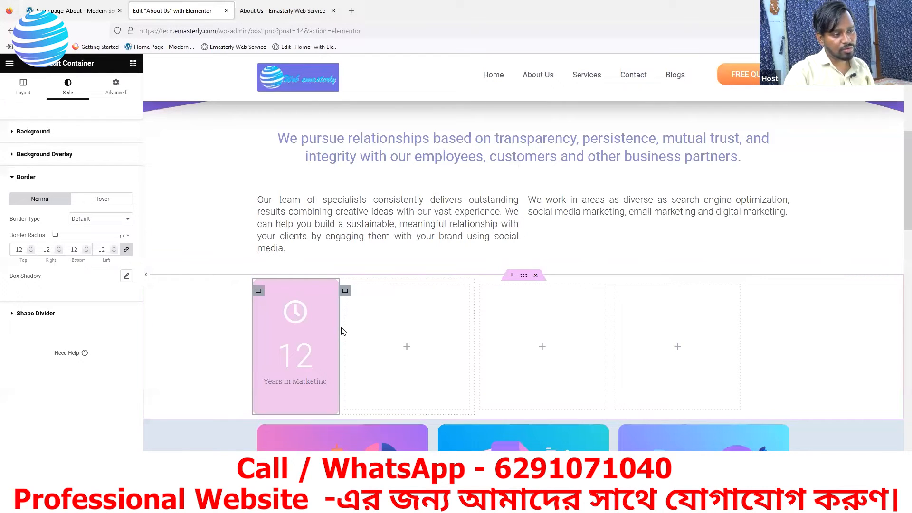
right_click(258, 297)
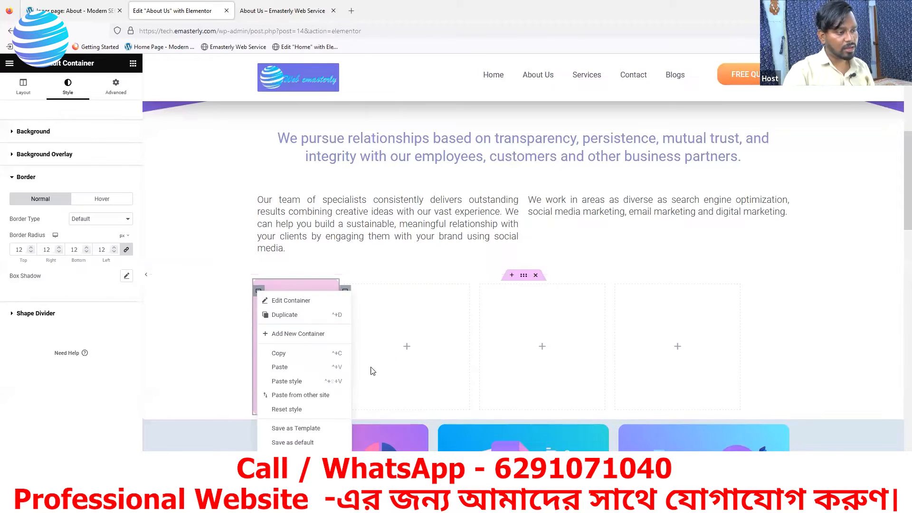
left_click(284, 315)
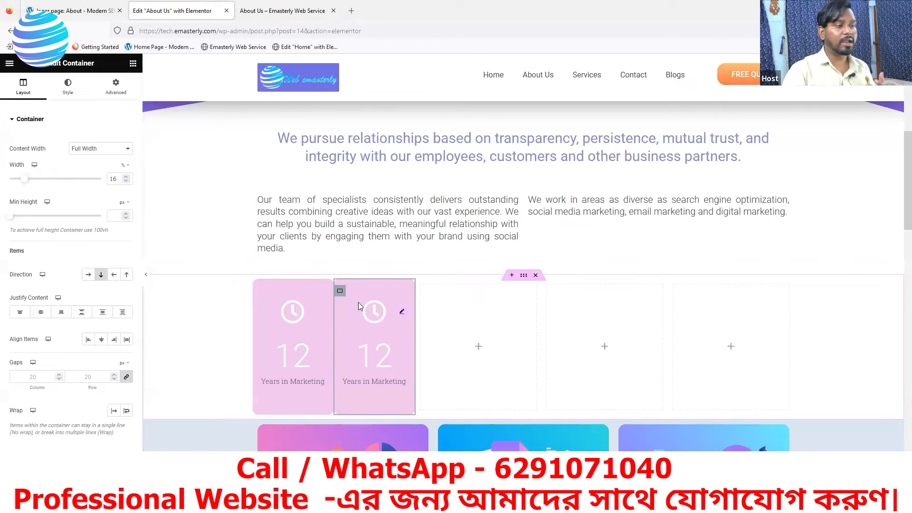
right_click(340, 293)
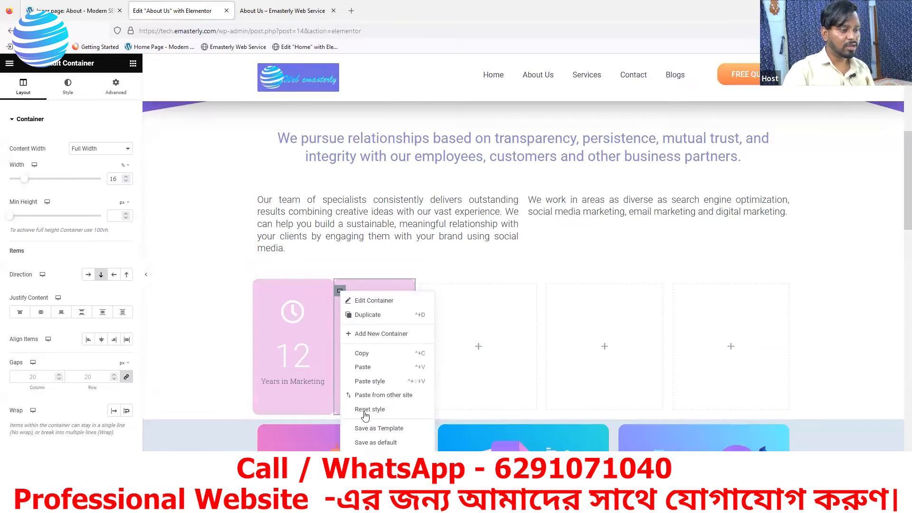
key("Delete")
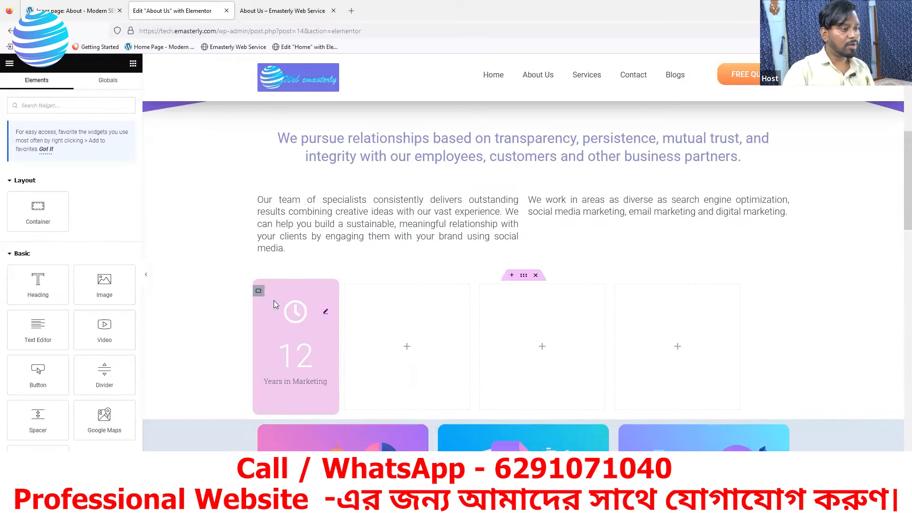
Step: Unlink the statistic card container's margins and set the right margin to 6 px, checking the gap on the reference page
left_click(259, 292)
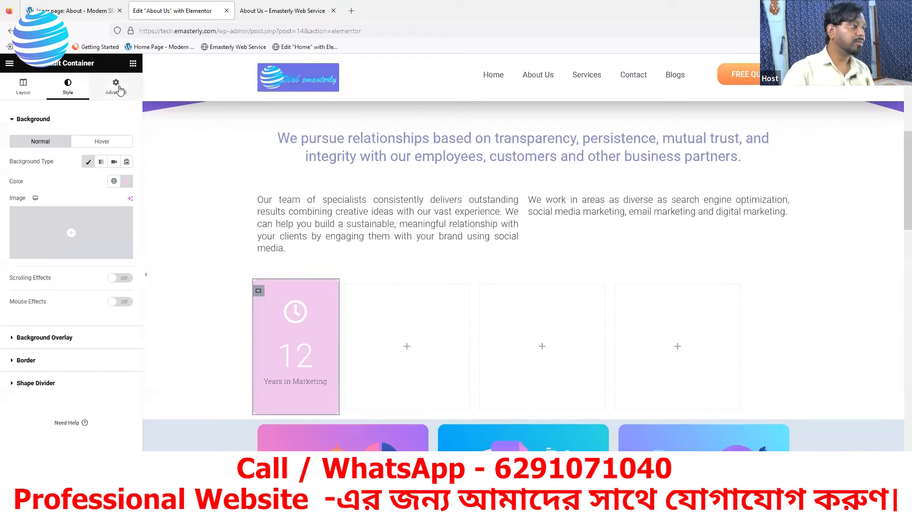
left_click(116, 88)
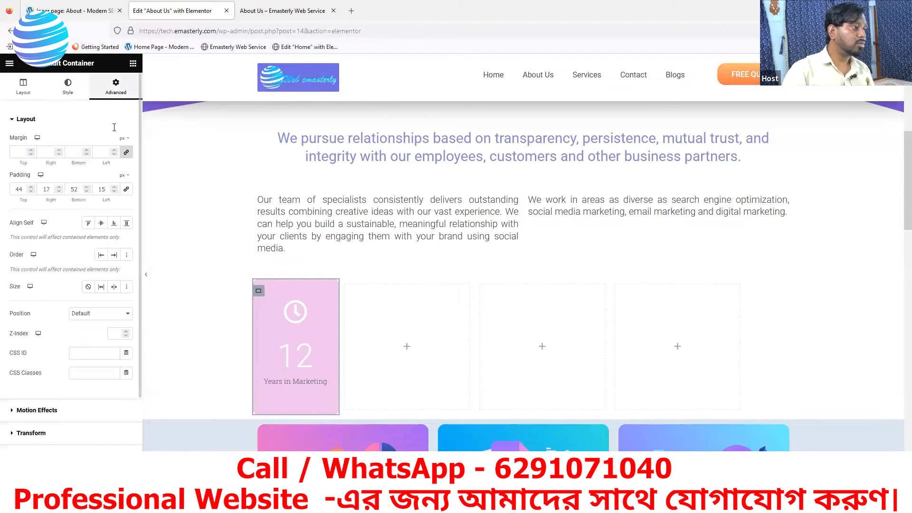
left_click(127, 153)
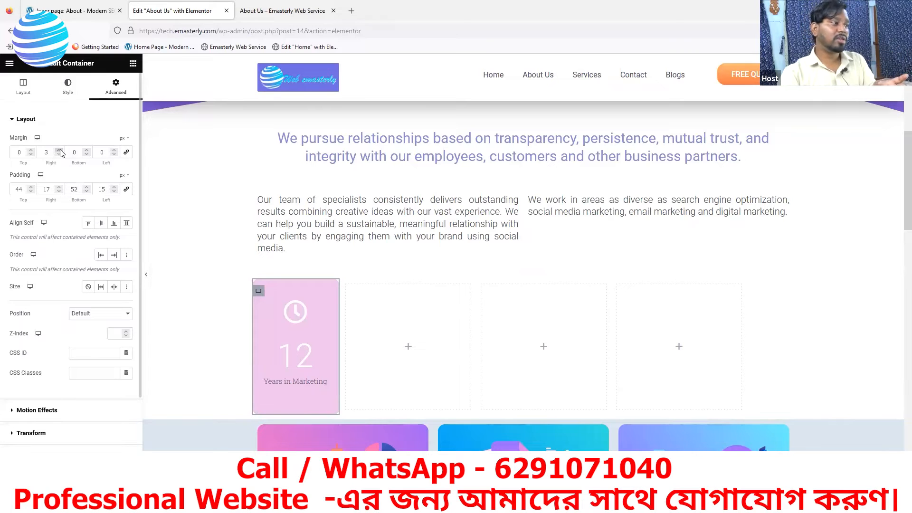
left_click(68, 9)
left_click(172, 10)
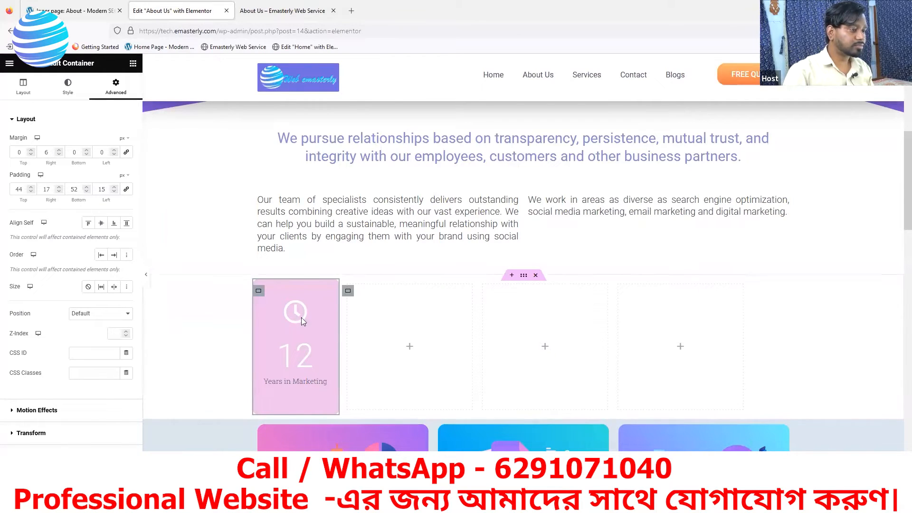
Step: Duplicate the statistic card again to test the gap with the 6 px right margin, and remove the duplicate
right_click(260, 291)
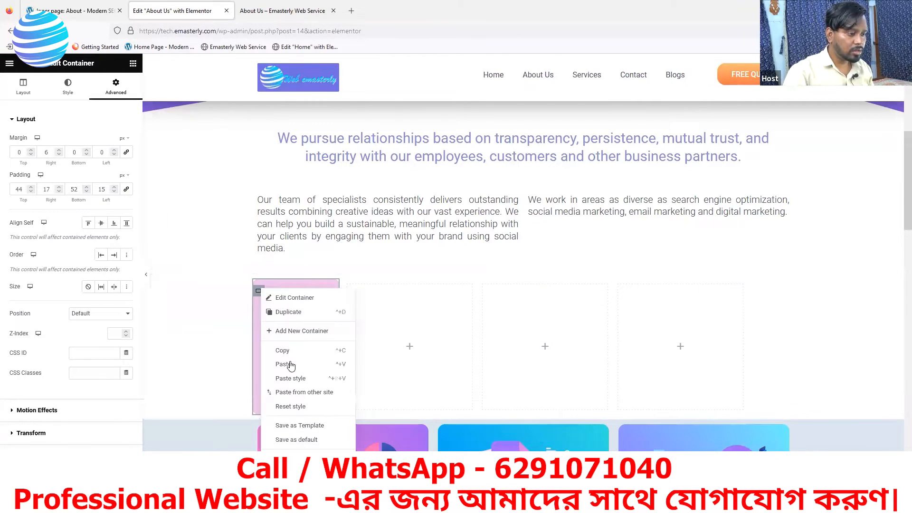
left_click(288, 312)
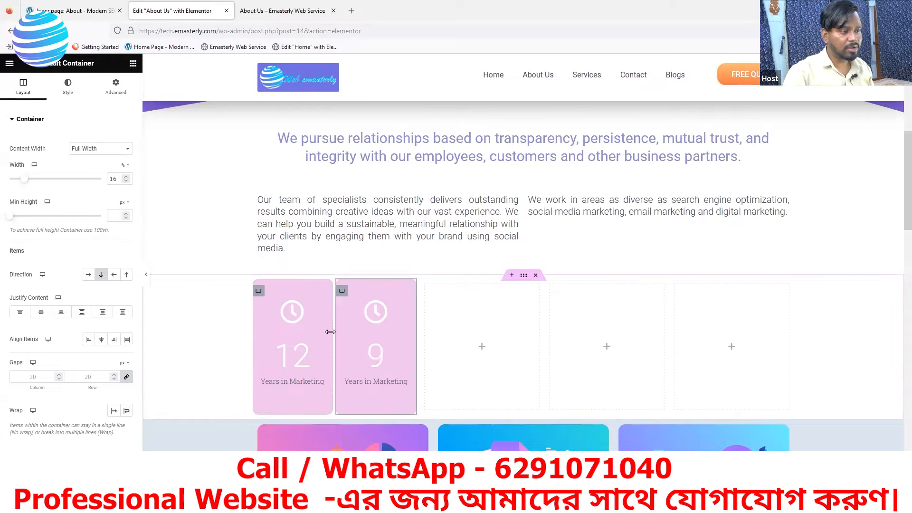
right_click(341, 290)
left_click(371, 463)
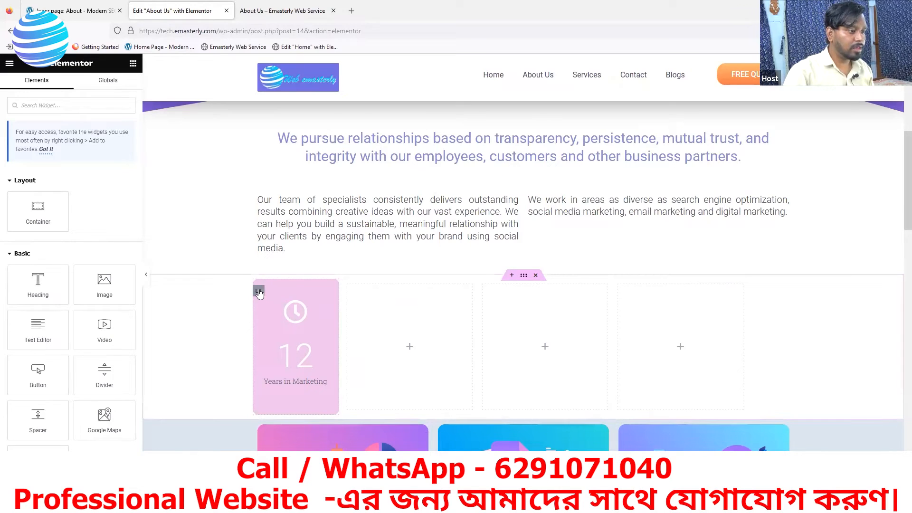
Step: Set the statistic card container's right margin to 11 px
left_click(259, 291)
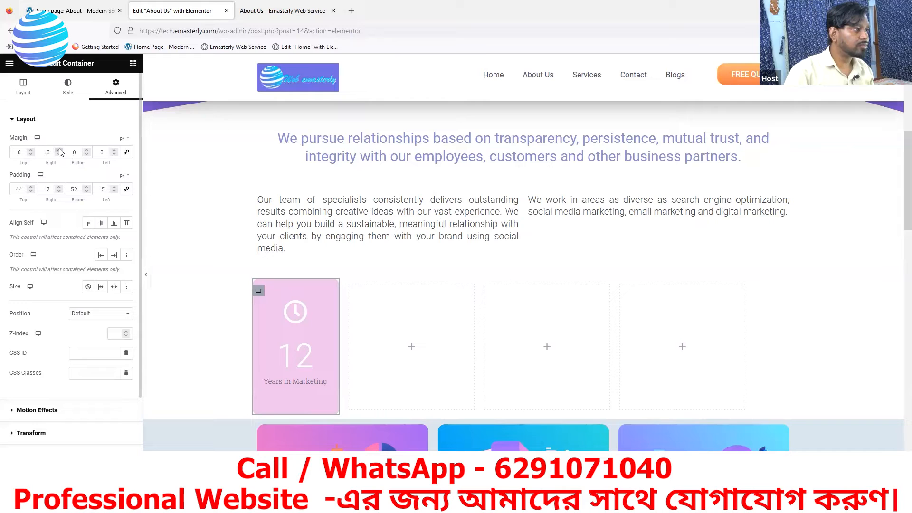
left_click(59, 150)
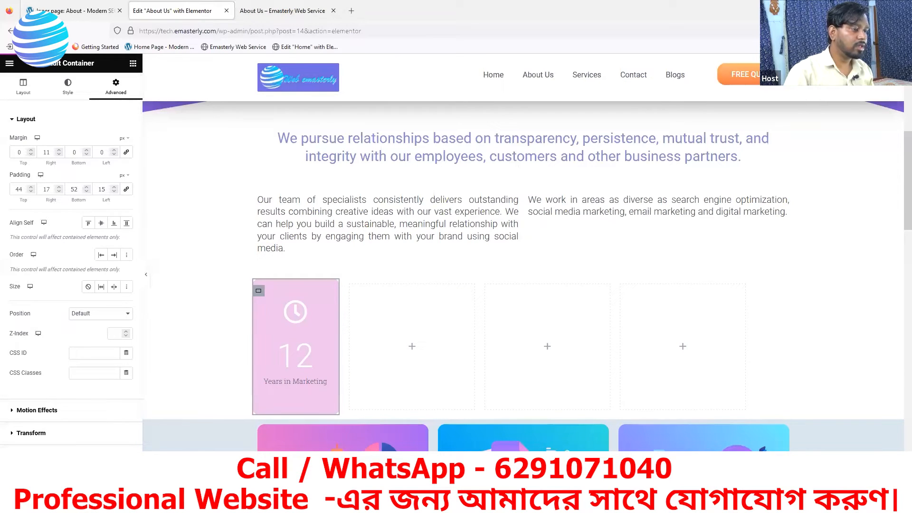
Step: Duplicate the Years in Marketing statistic card five times to make a row of six cards
right_click(260, 291)
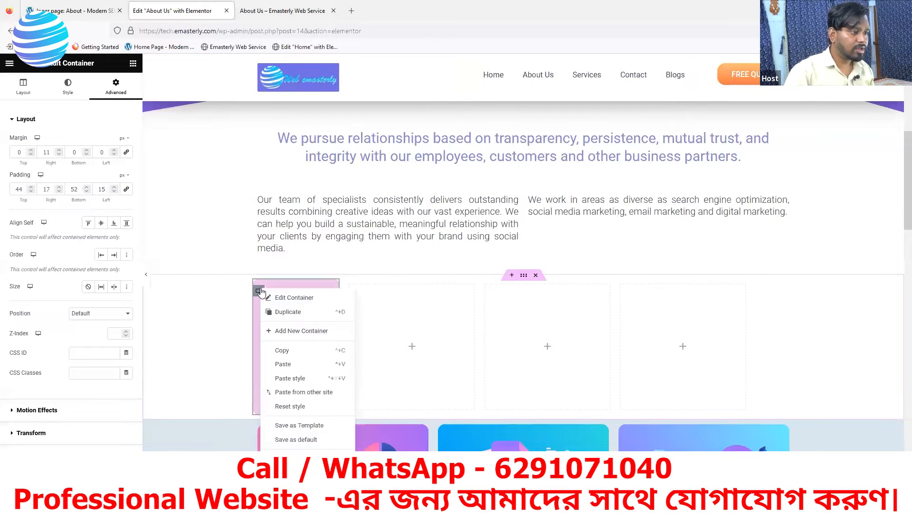
left_click(300, 317)
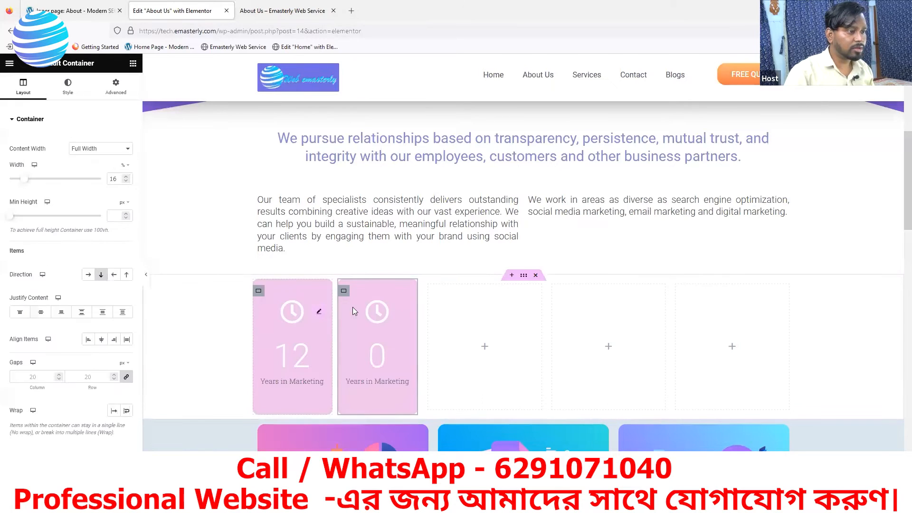
left_click(71, 6)
left_click(172, 11)
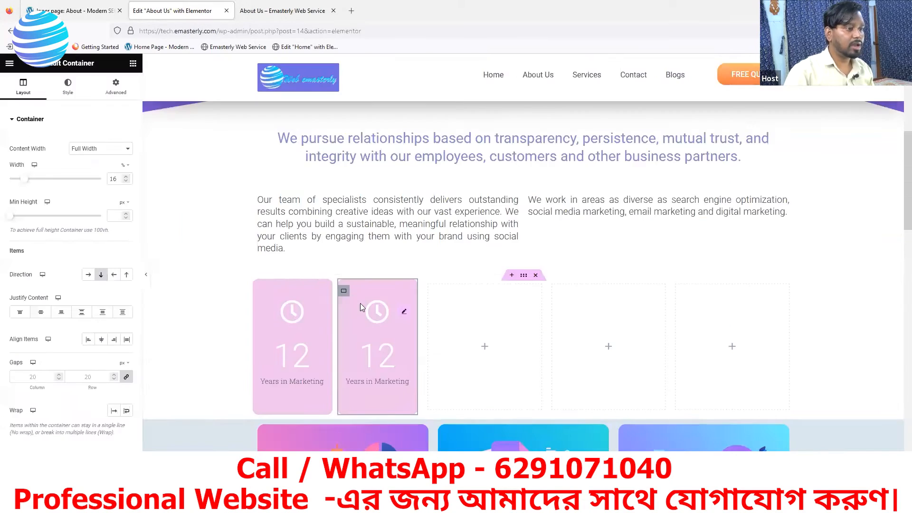
right_click(345, 292)
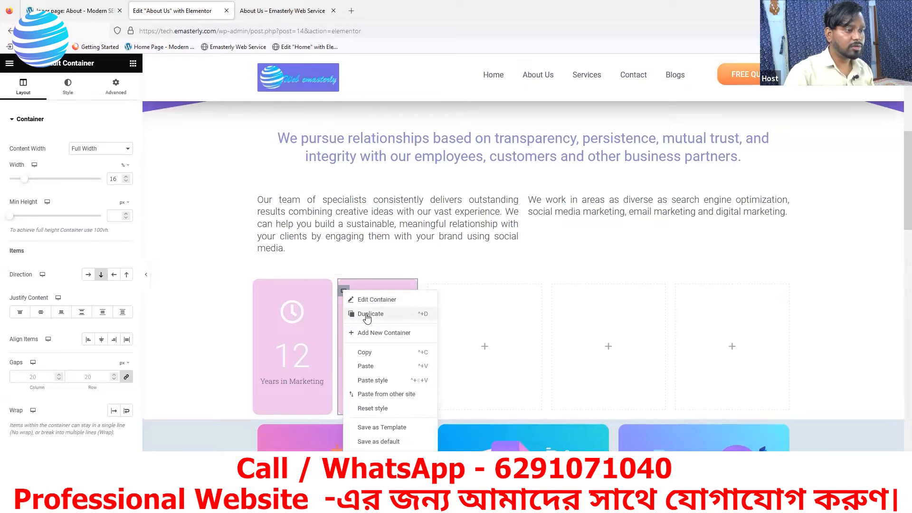
left_click(363, 314)
right_click(408, 290)
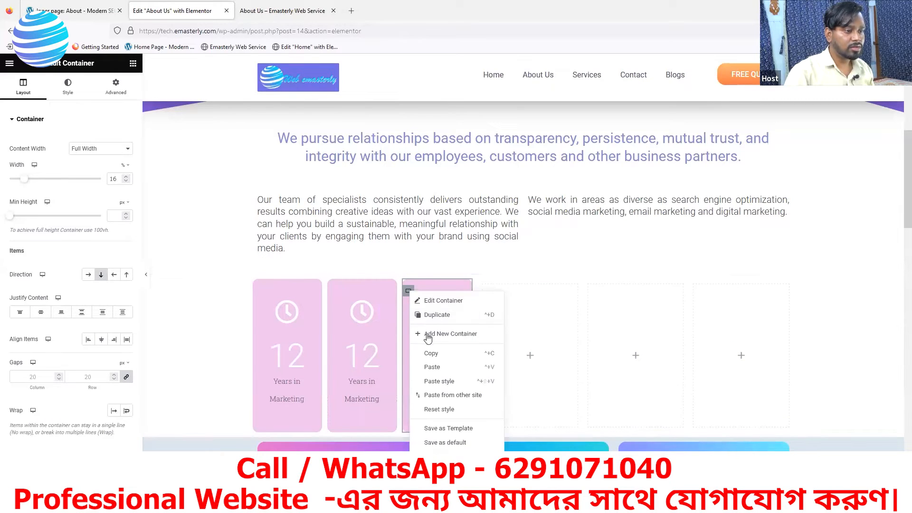
left_click(423, 316)
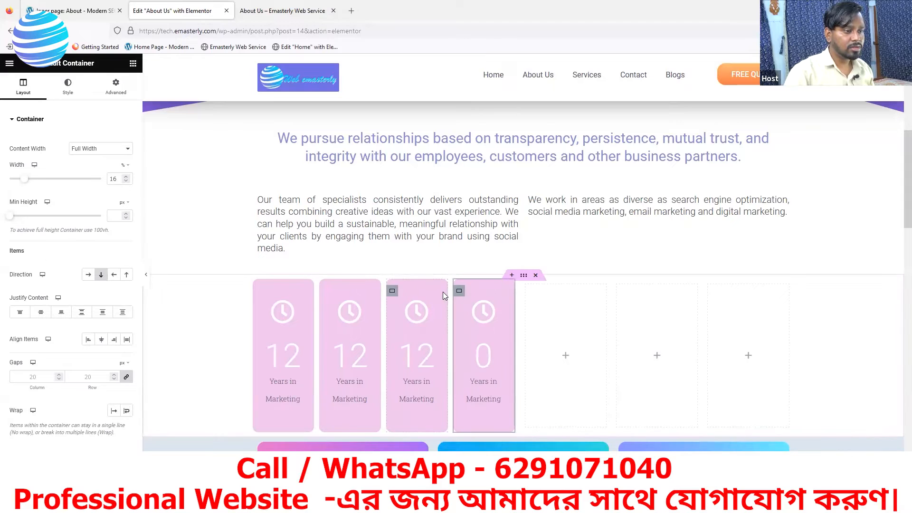
right_click(458, 291)
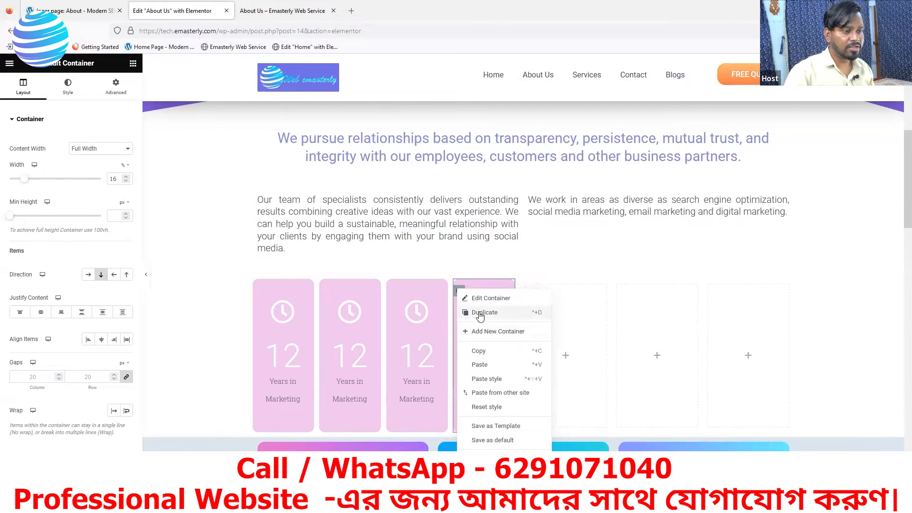
left_click(475, 312)
right_click(500, 292)
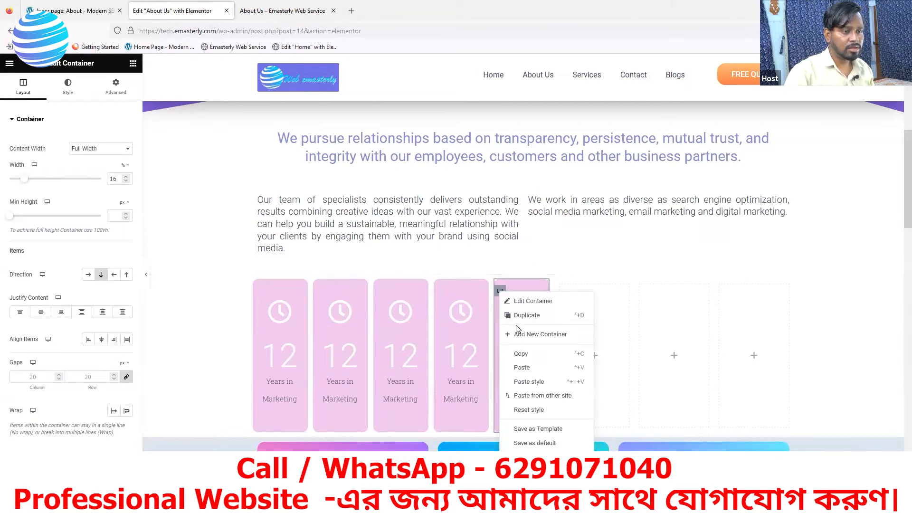
left_click(521, 316)
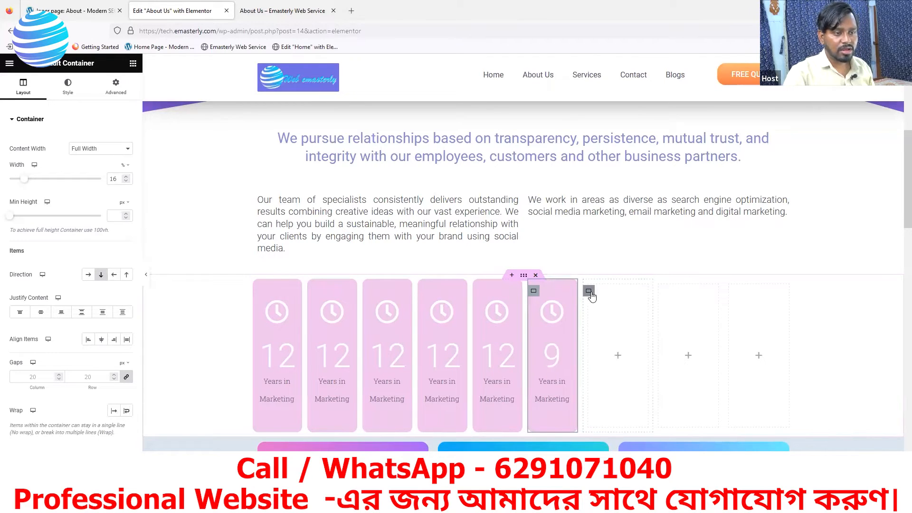
Step: Delete the three empty containers remaining after the six statistic cards
right_click(589, 291)
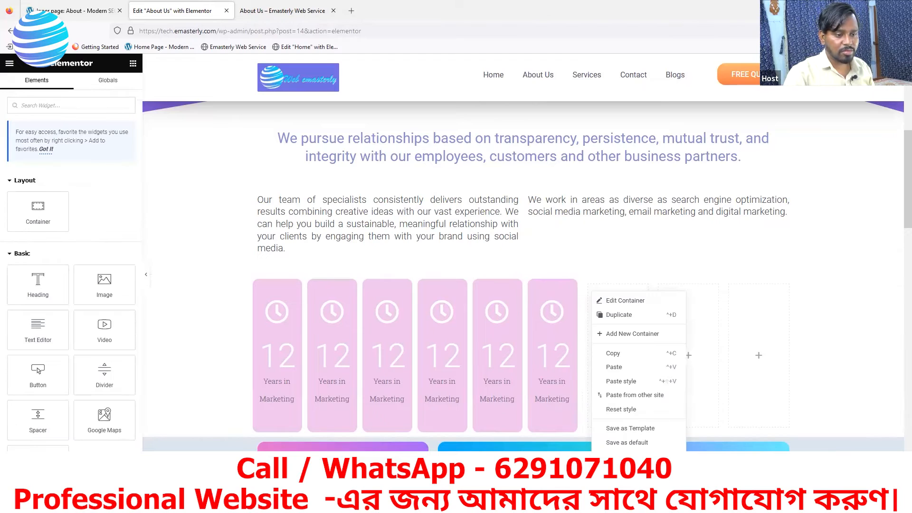
left_click(618, 463)
scroll(634, 150, "down", 3)
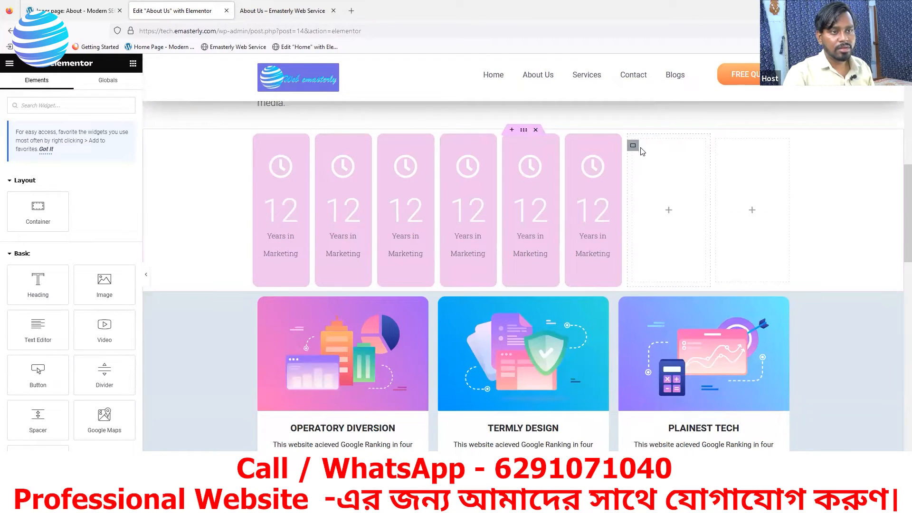
right_click(633, 146)
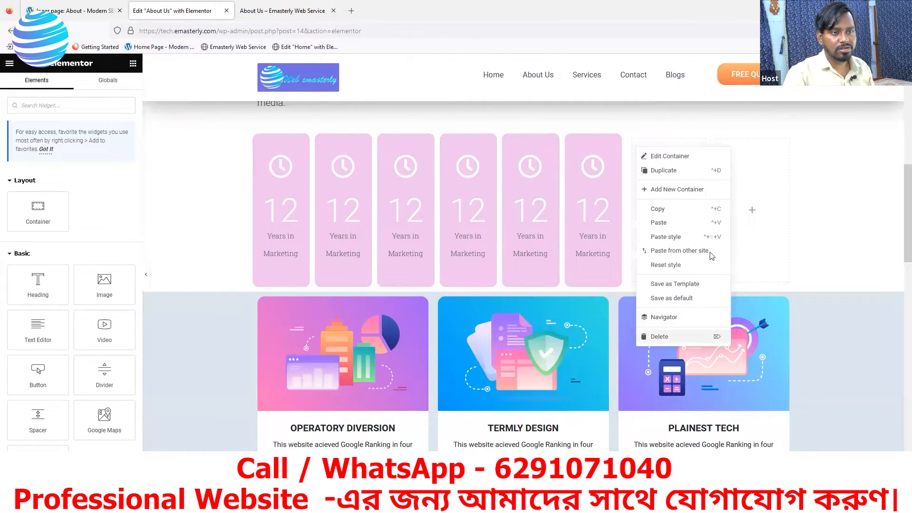
key("Delete")
right_click(697, 146)
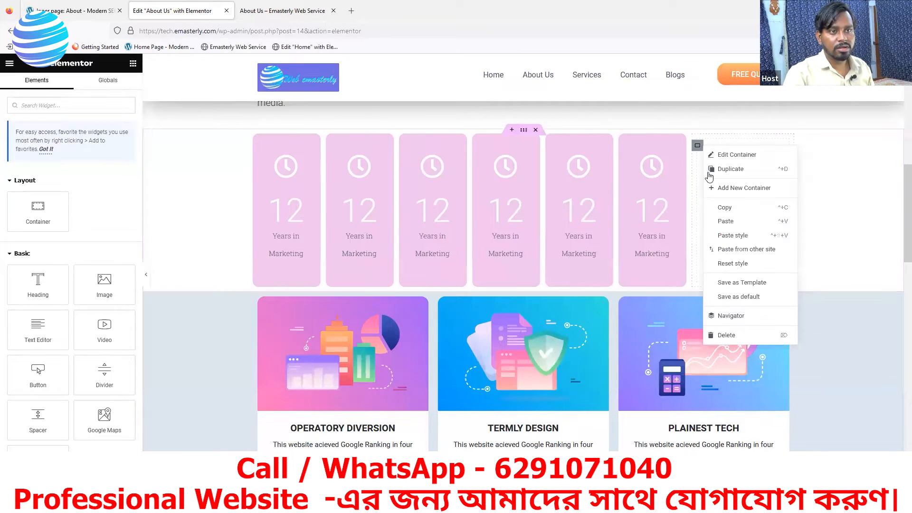
left_click(723, 339)
scroll(398, 170, "up", 2)
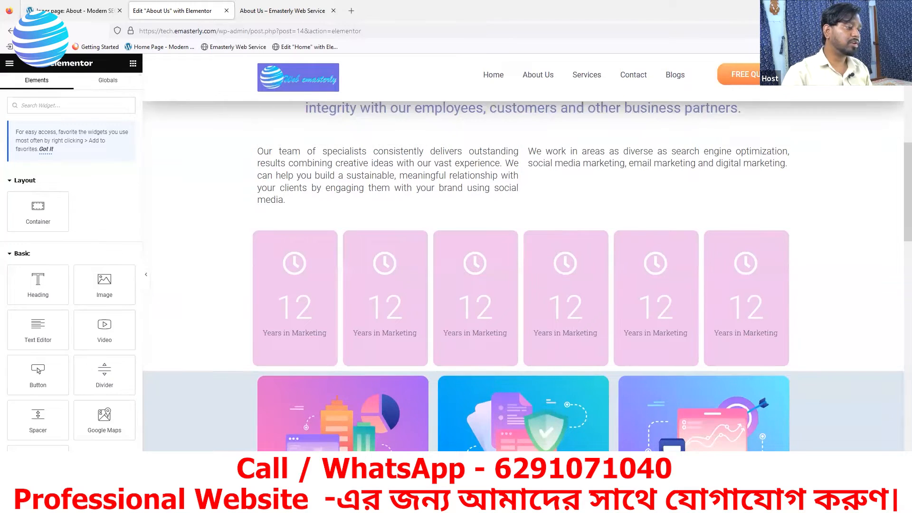
Step: Reload the live About Us page and compare its statistic card row with the one on the SEOWP reference page
left_click(282, 11)
key("F5")
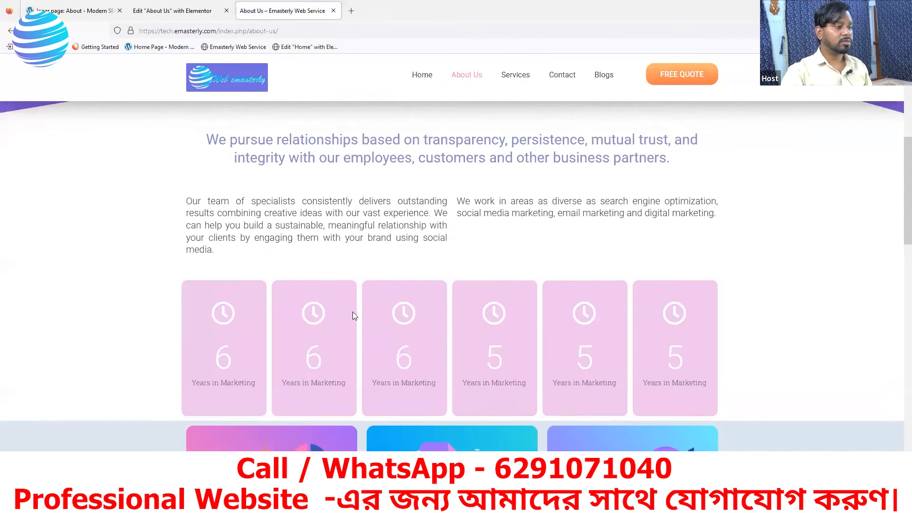
left_click(88, 11)
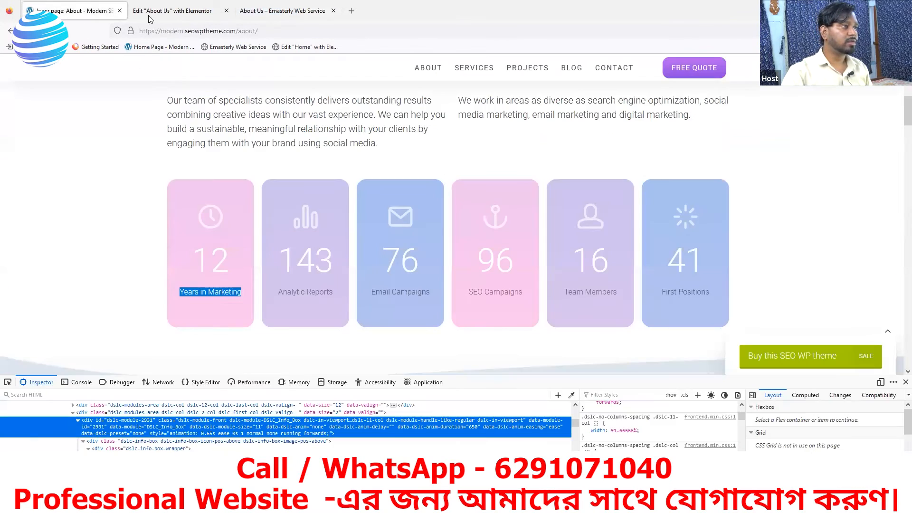
left_click(172, 11)
left_click(72, 11)
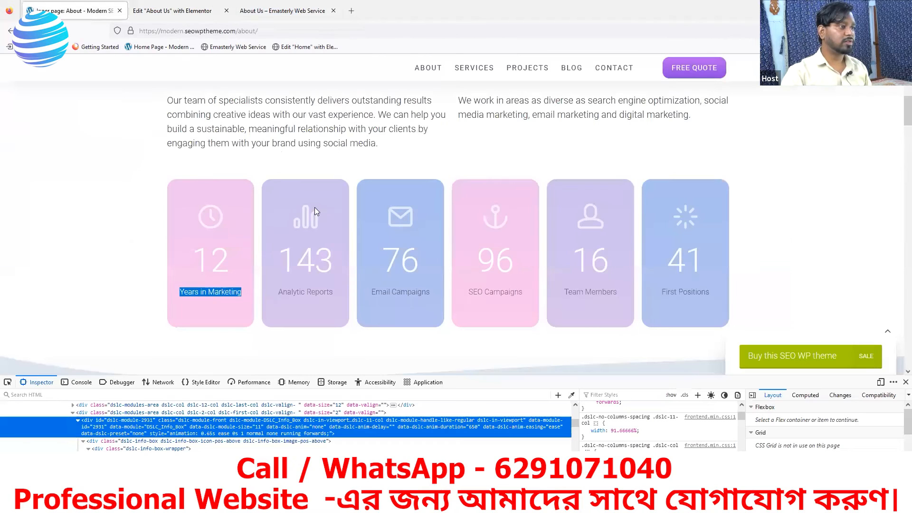
scroll(302, 259, "down", 1)
scroll(303, 256, "down", 1)
left_click(123, 275)
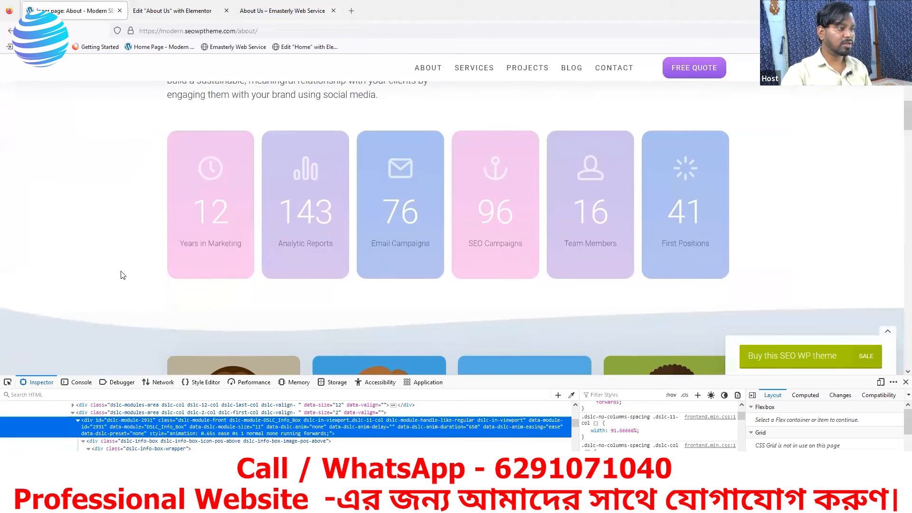
Step: Sample the purple background colour of the Analytic Reports card on the reference About page with the page eyedropper
scroll(400, 266, "up", 1)
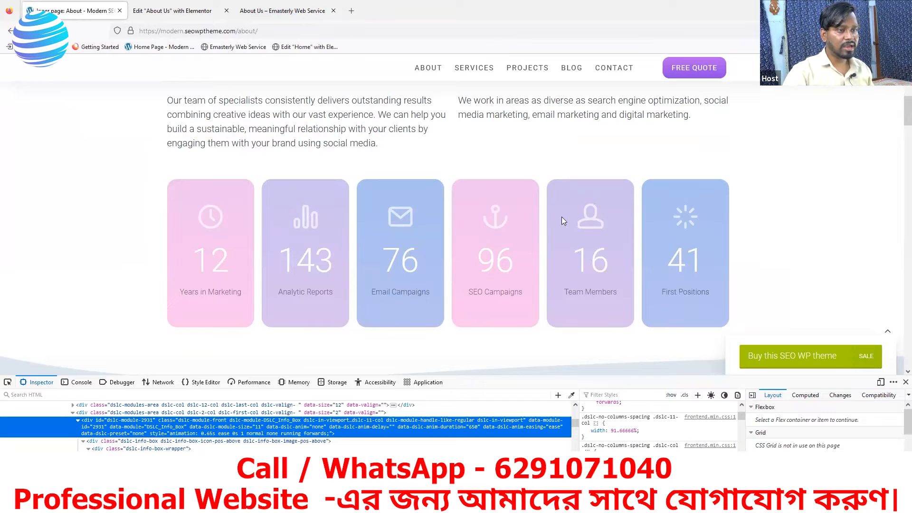
right_click(302, 189)
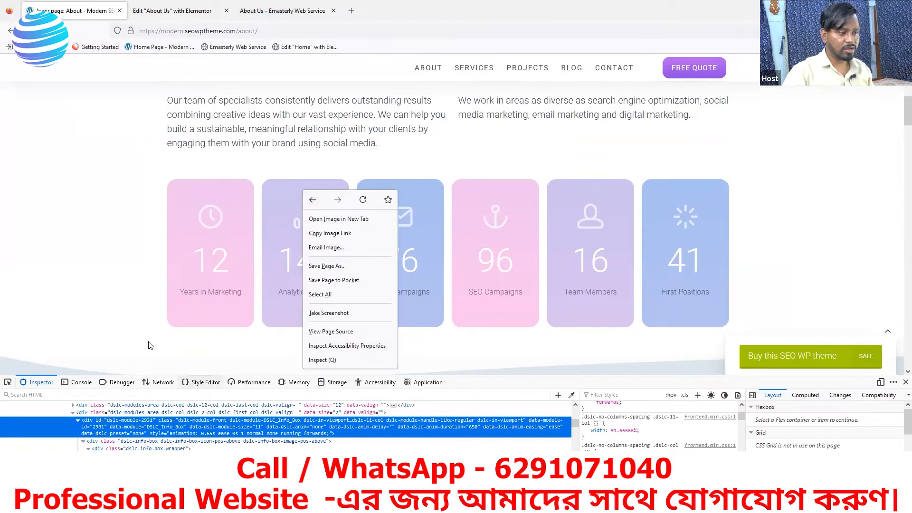
left_click(489, 419)
left_click(572, 394)
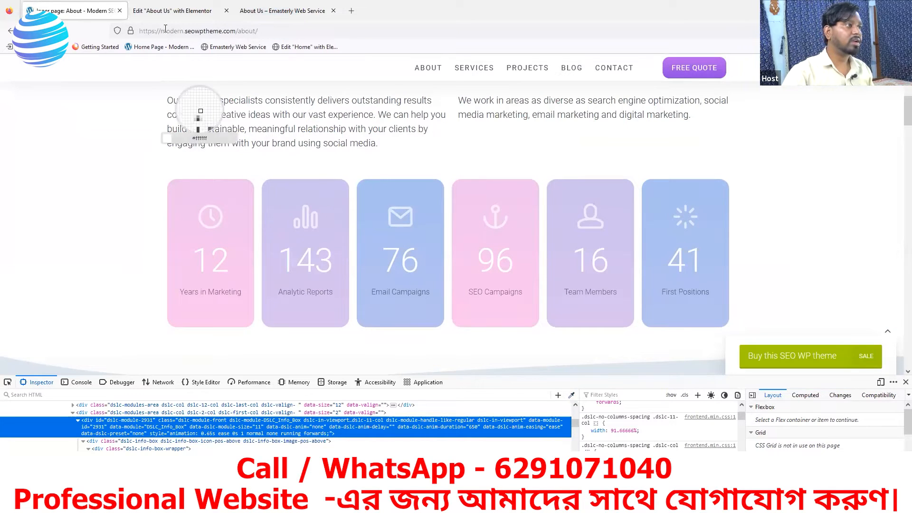
Step: In the Elementor About Us page, set the second counter card's container background colour to #ccc3ee
left_click(165, 12)
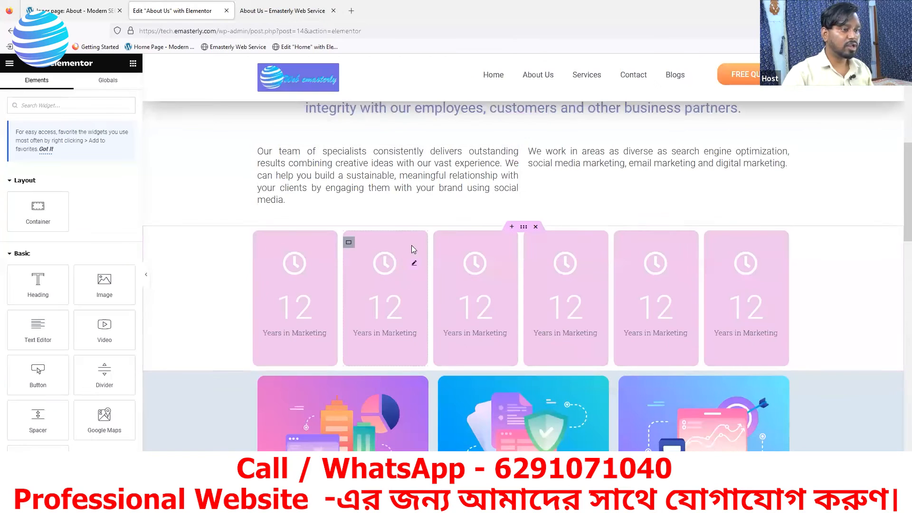
left_click(349, 243)
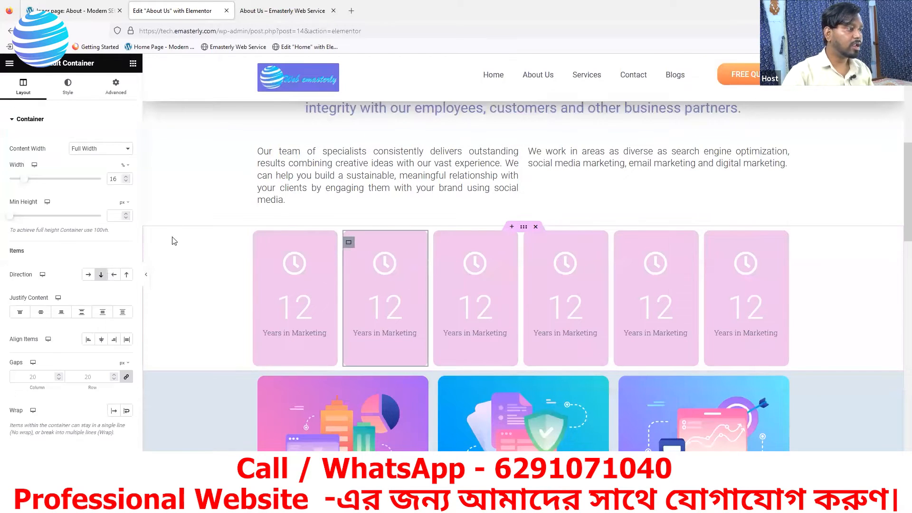
left_click(69, 95)
left_click(126, 181)
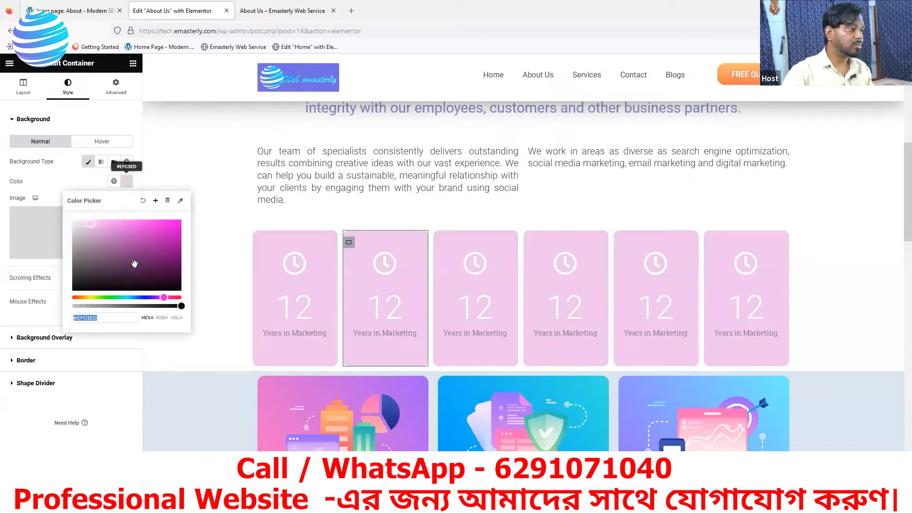
type("#ccc3ee")
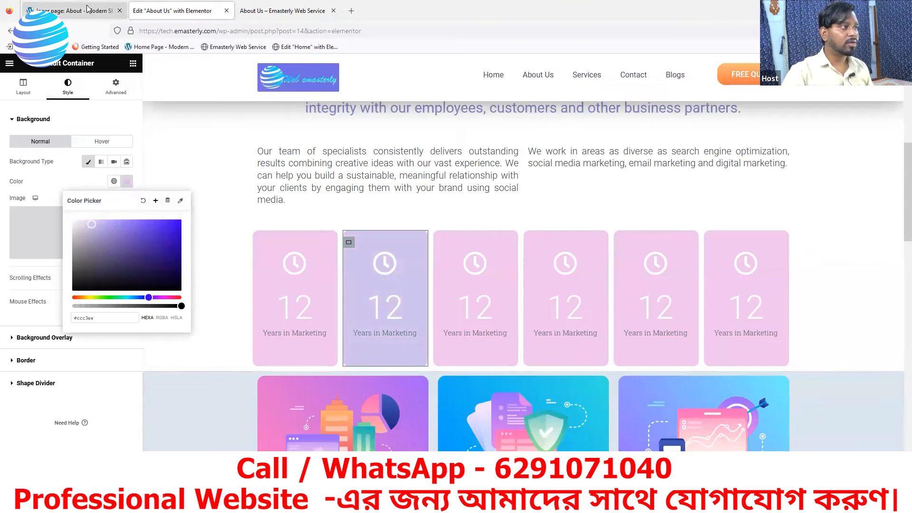
Step: Check the reference page's card colours and set the fifth counter card's background colour to #ccc3ee
key("ctrl+shift+Tab")
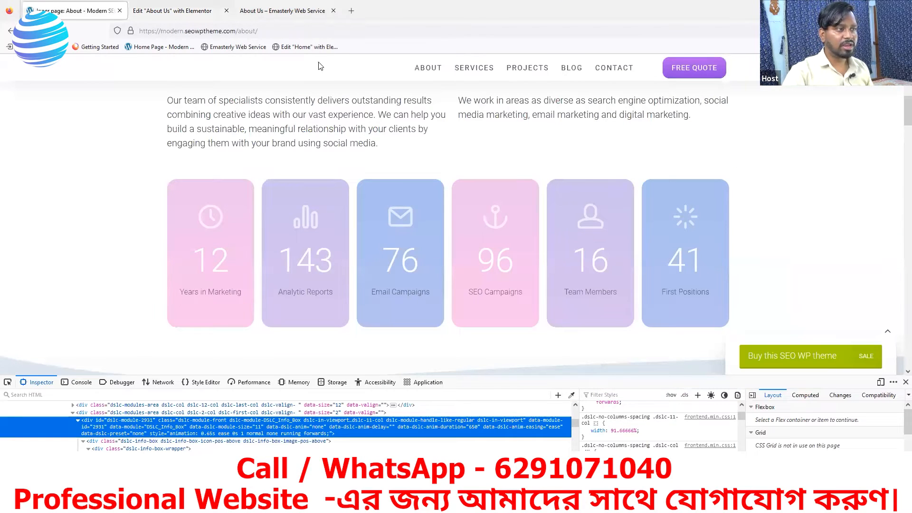
key("ctrl+Tab")
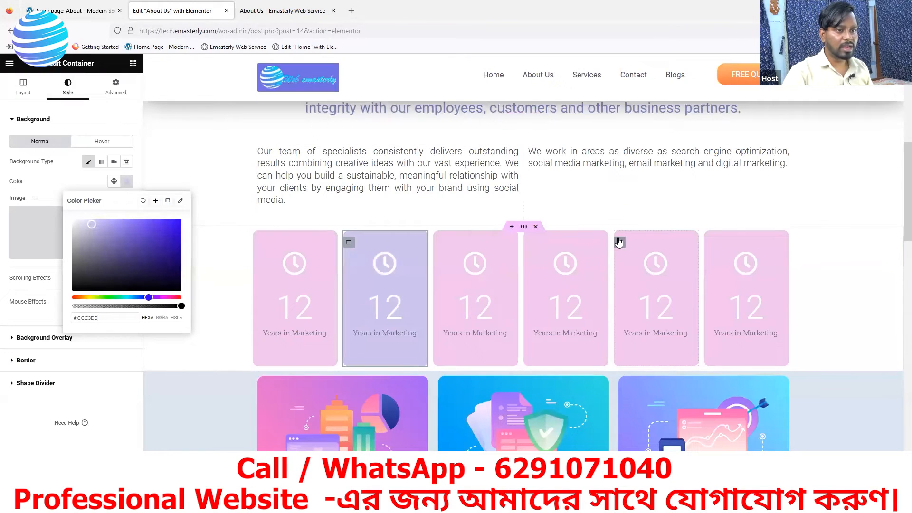
left_click(237, 202)
left_click(67, 88)
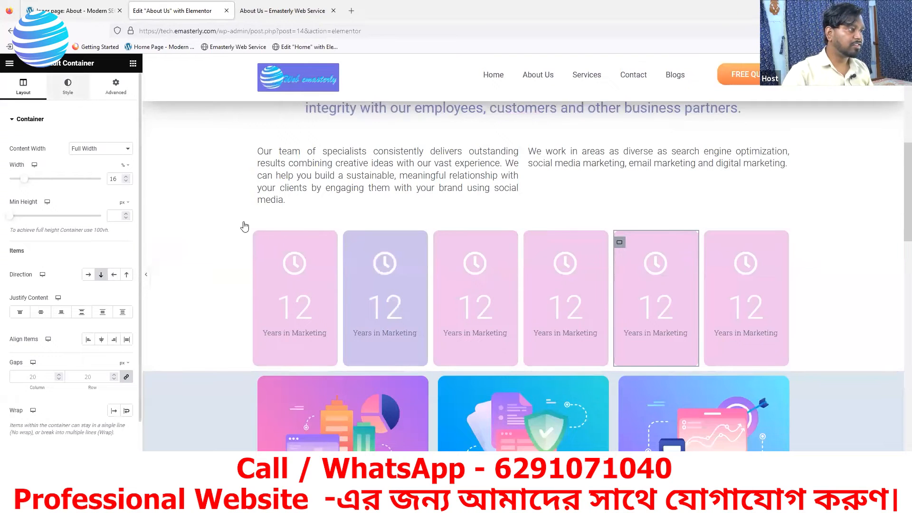
left_click(126, 181)
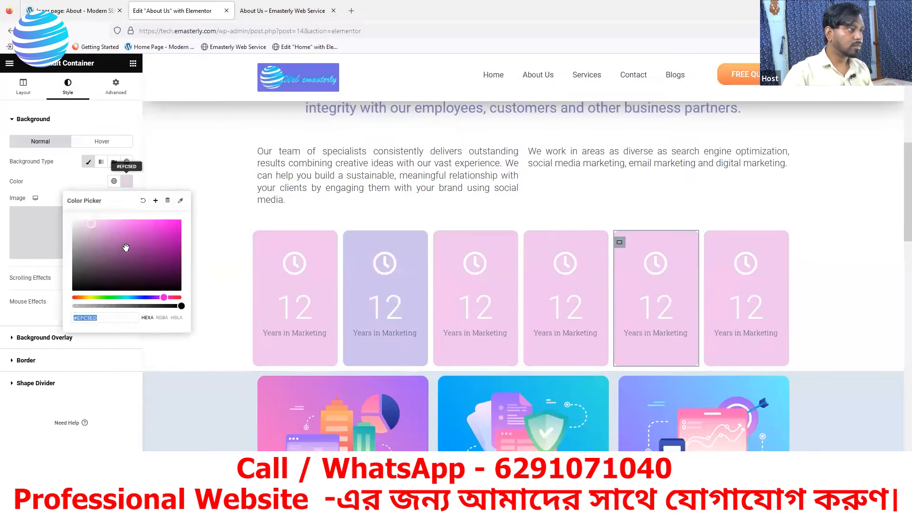
type("#ccc3ee")
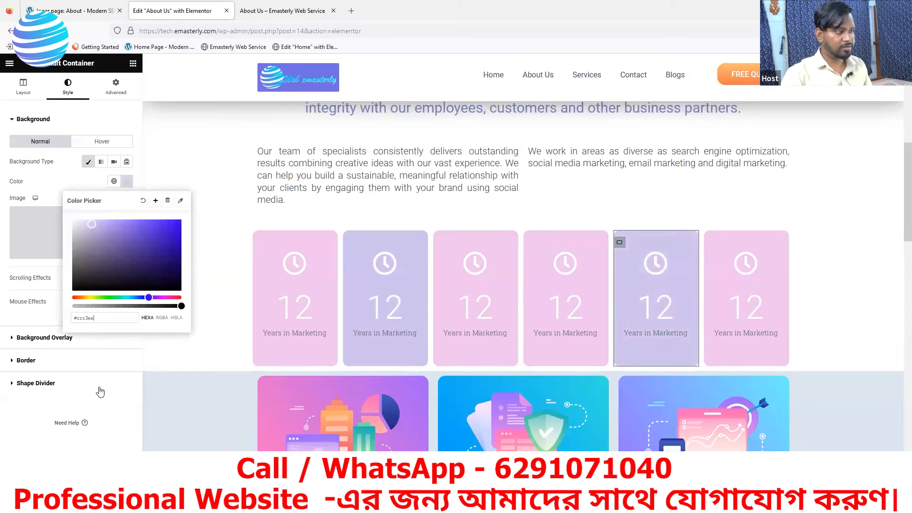
left_click(156, 275)
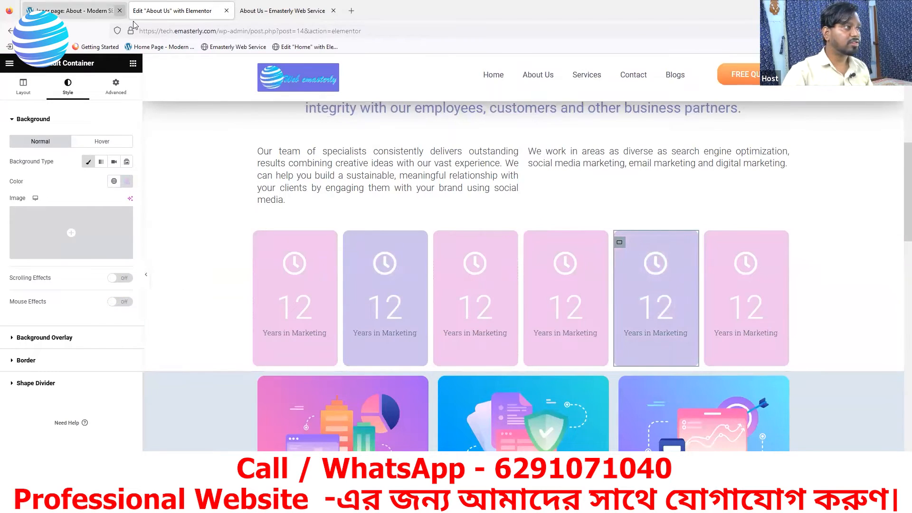
Step: Sample the blue background colour of the Email Campaigns card on the reference About page
left_click(80, 12)
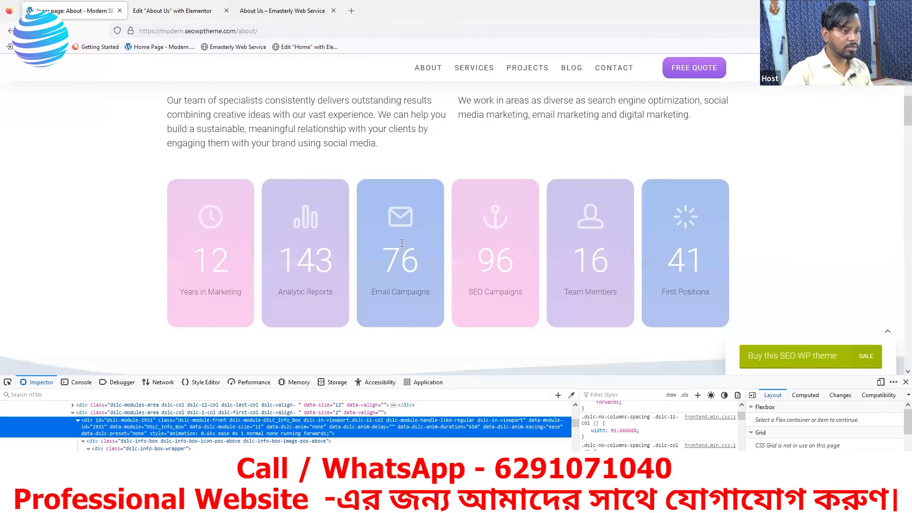
right_click(382, 191)
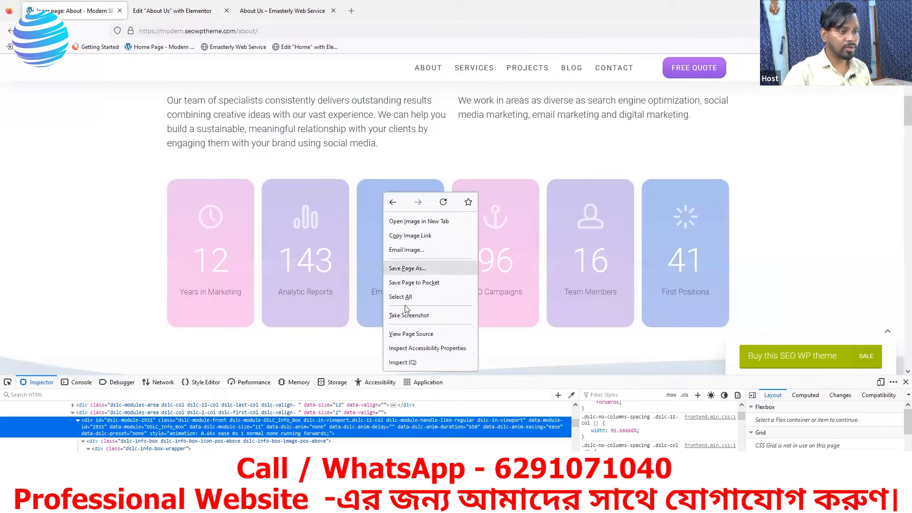
left_click(681, 398)
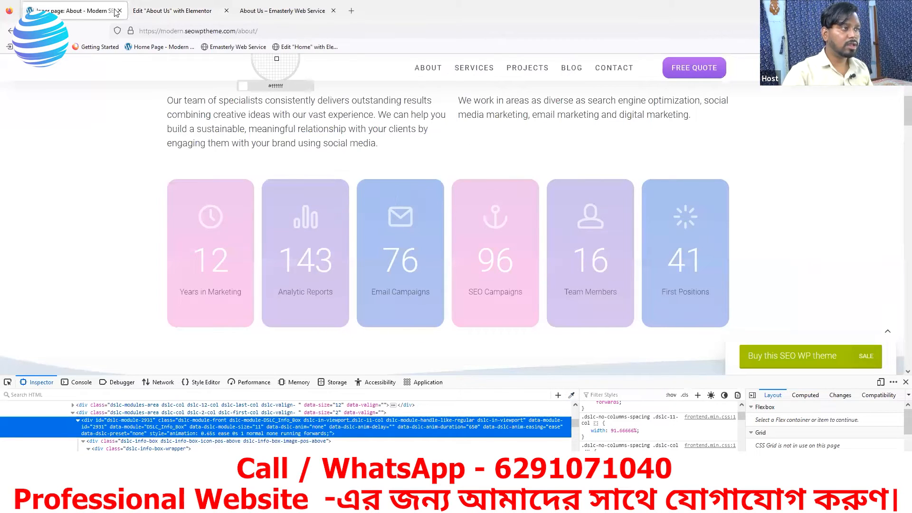
Step: In the Elementor About Us page, set the third counter card's background colour to #a7c1ef
left_click(141, 10)
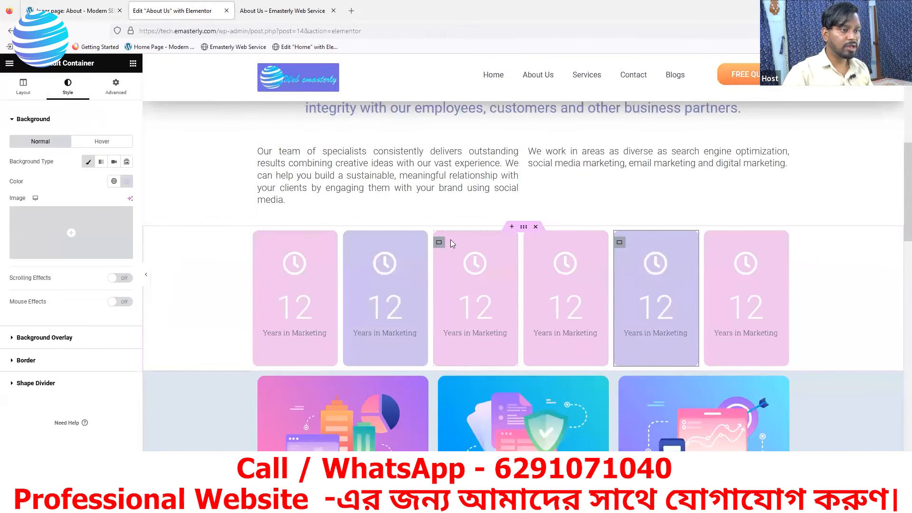
left_click(440, 243)
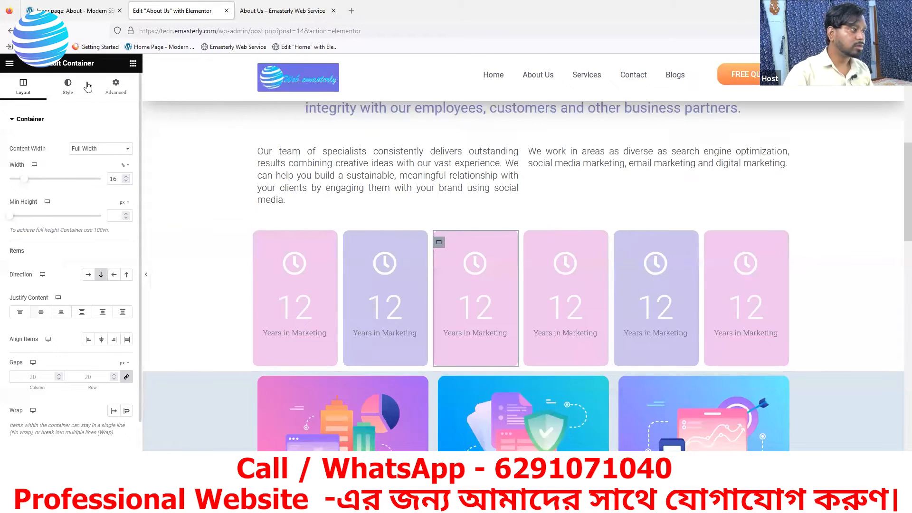
left_click(67, 86)
left_click(127, 181)
double_click(120, 315)
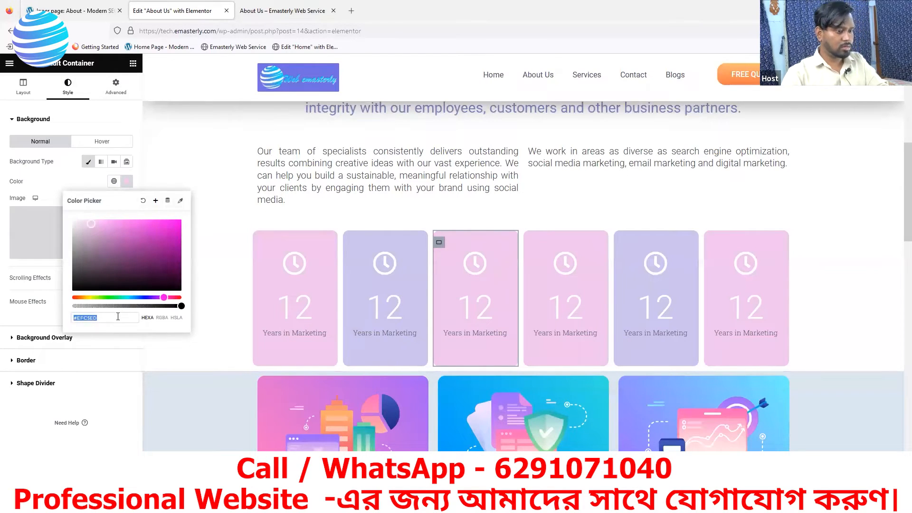
type("#a7c1ef")
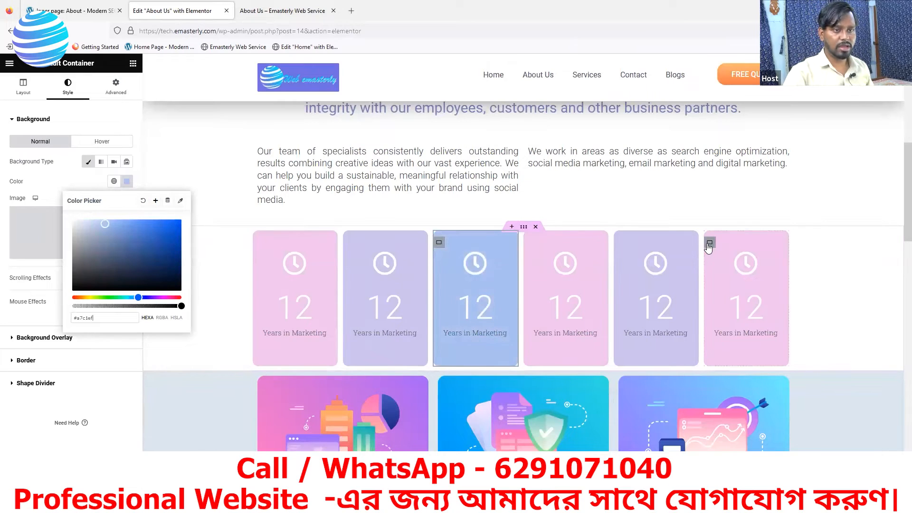
Step: Set the sixth counter card's container background colour to #a7c1ef
left_click(710, 242)
left_click(65, 86)
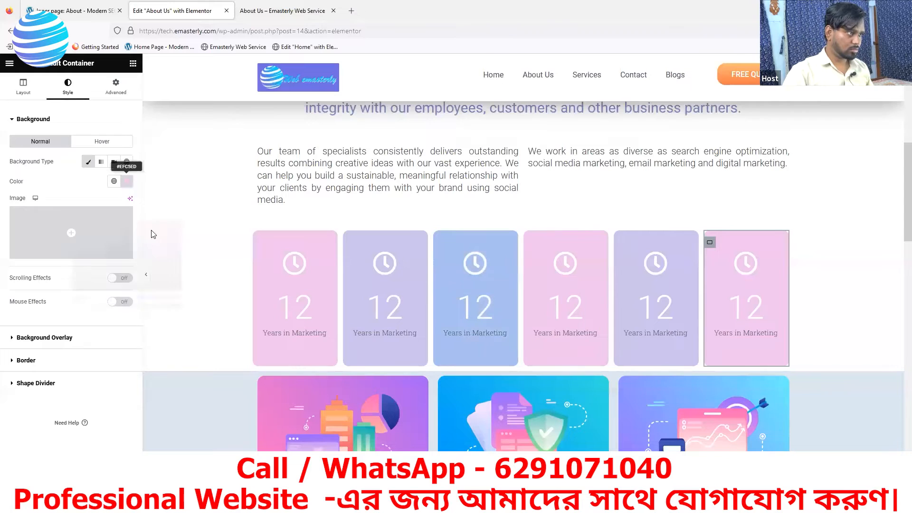
left_click(127, 181)
type("#a7c1ef")
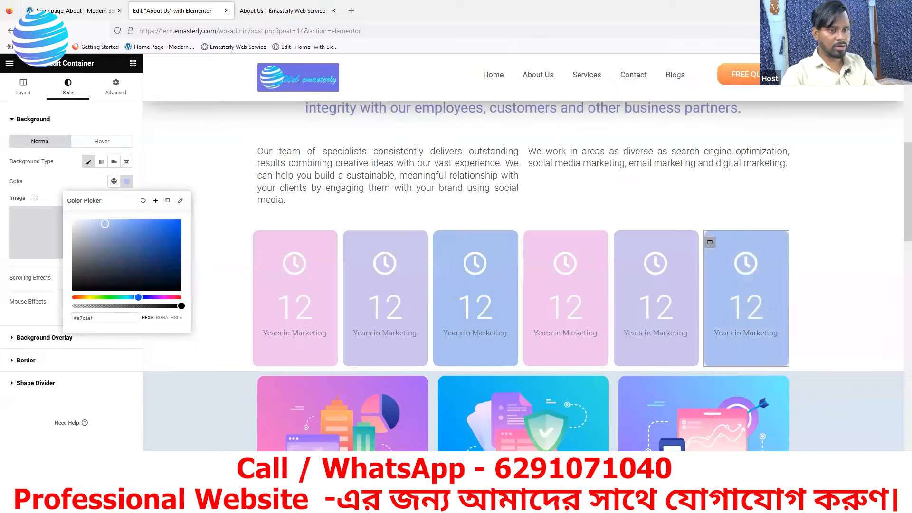
key("Escape")
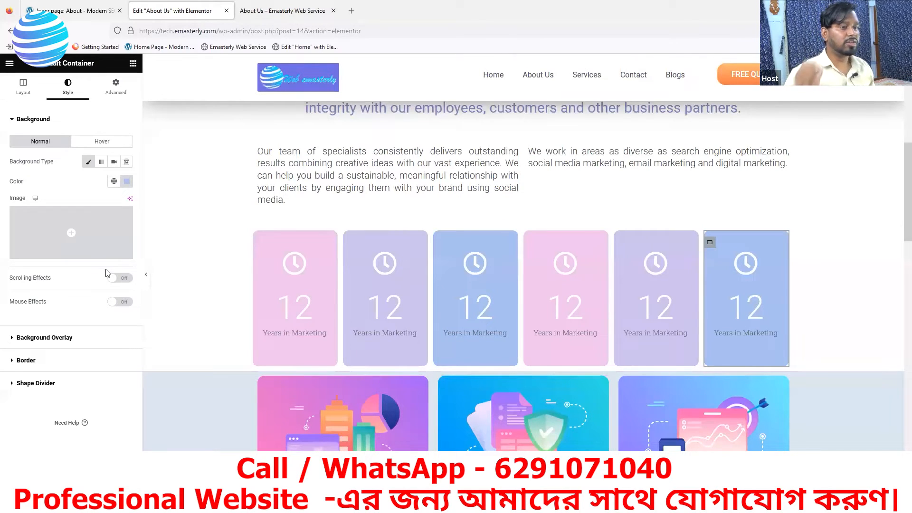
Step: Replace the second counter card's clock icon with the bar chart icon from the icon library, following the reference page
left_click(350, 244)
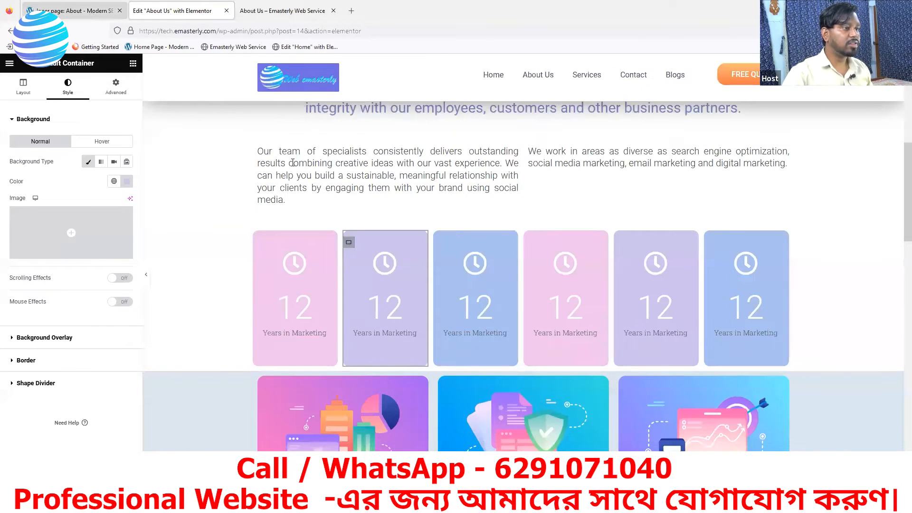
left_click(76, 10)
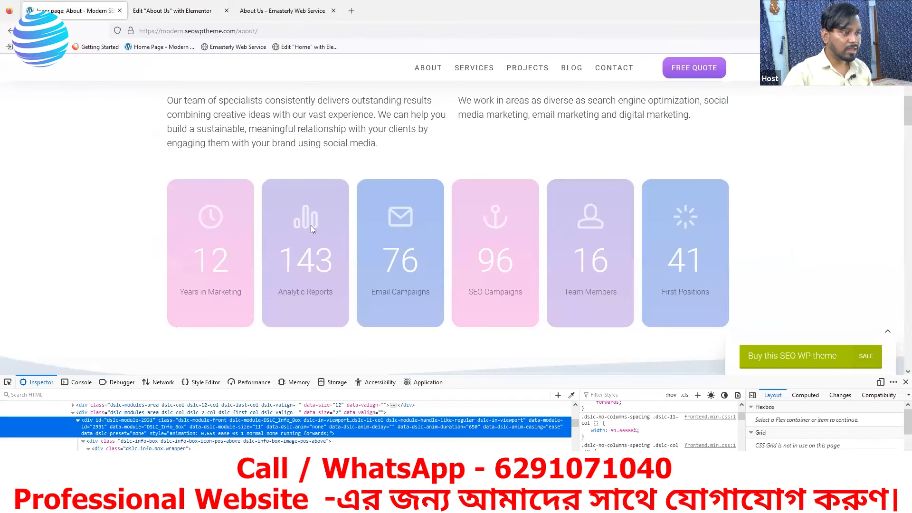
left_click(173, 12)
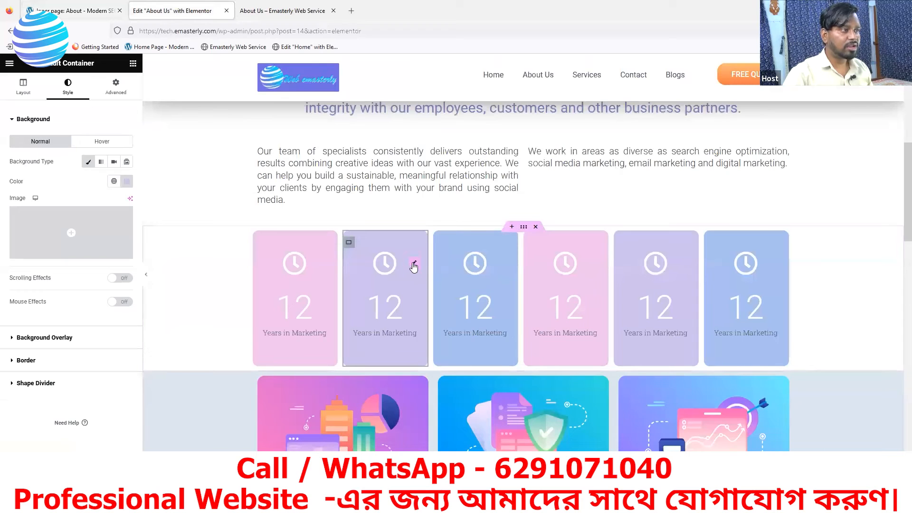
left_click(414, 266)
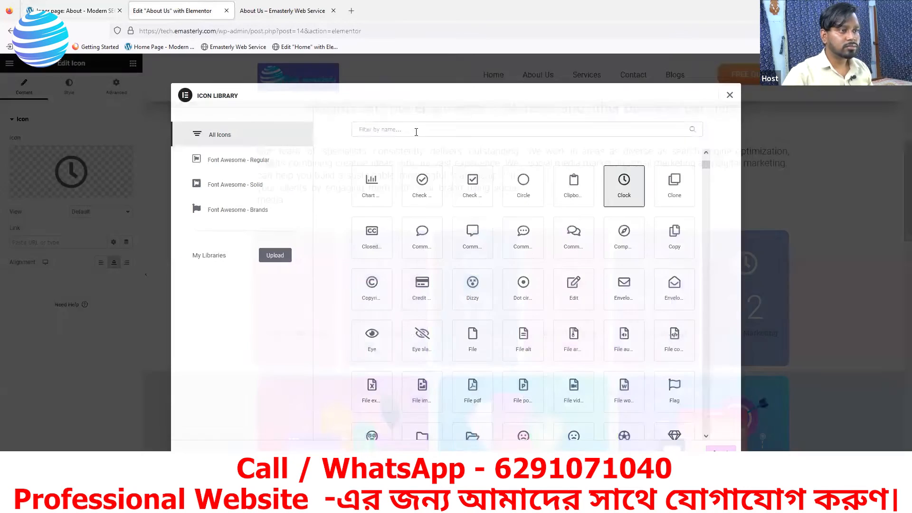
left_click(416, 132)
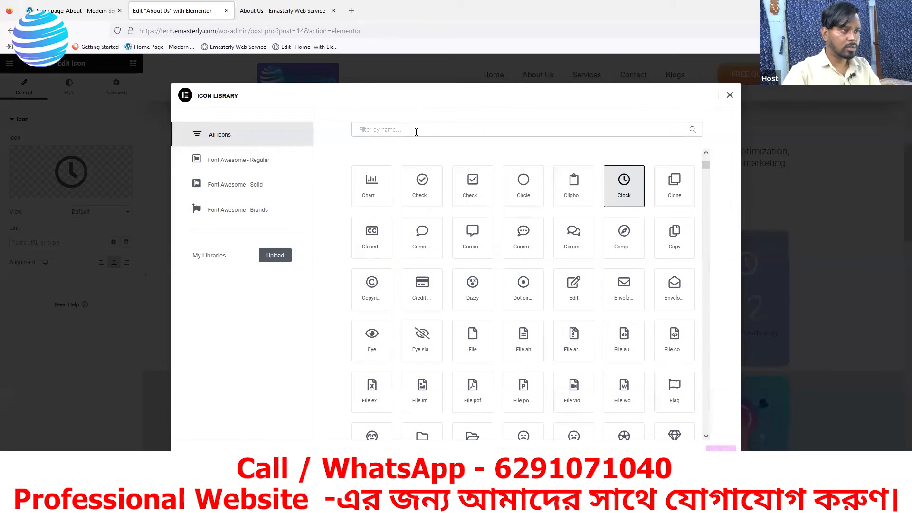
left_click(375, 192)
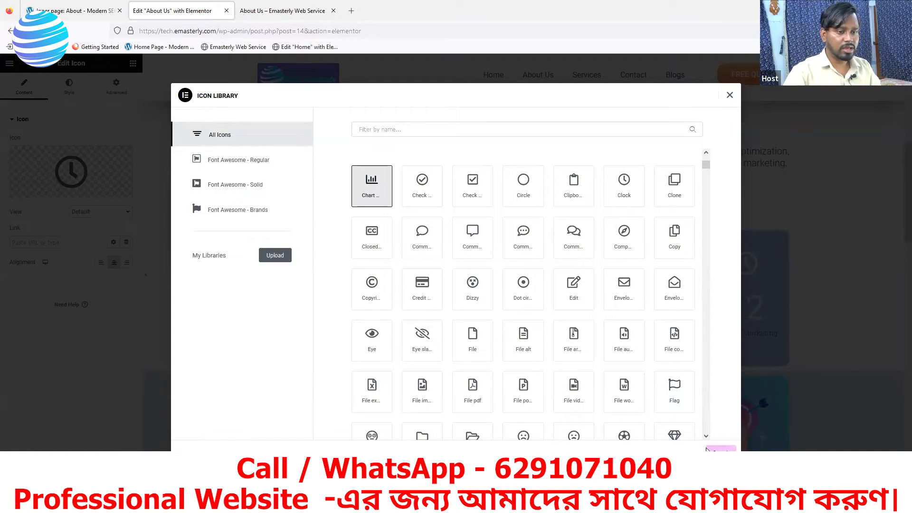
left_click(720, 452)
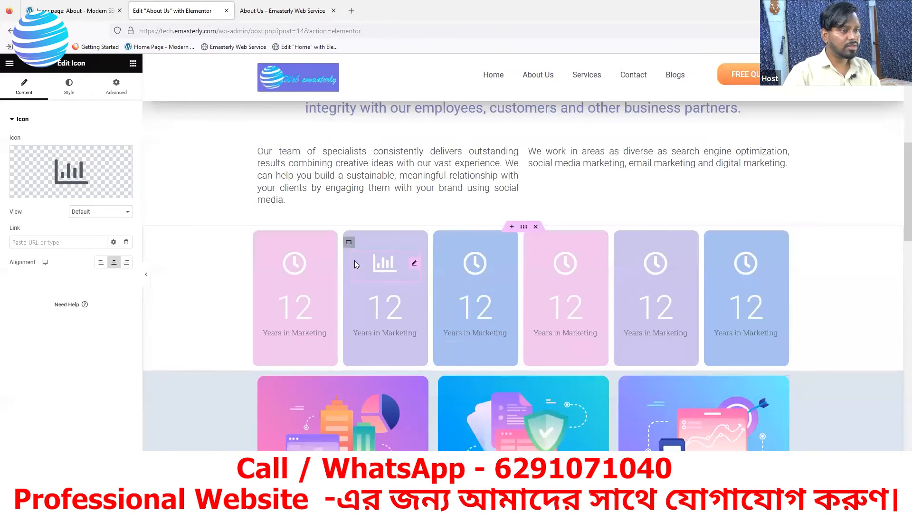
Step: Replace the third counter card's clock icon with the outlined Envelope icon from the icon library, following the reference About page
left_click(76, 11)
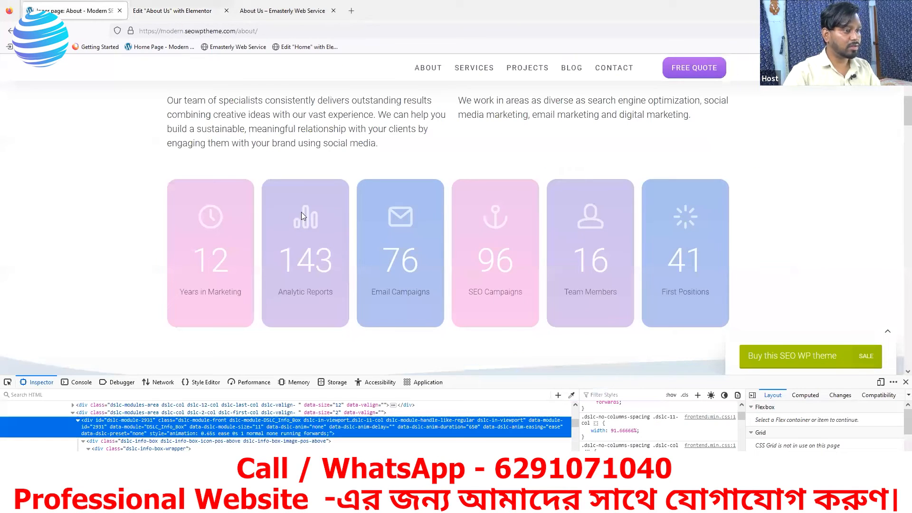
left_click(188, 12)
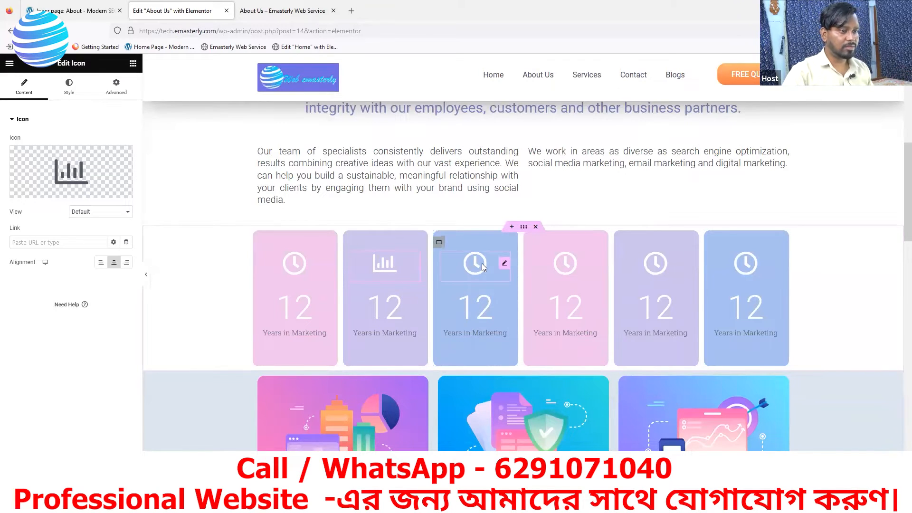
left_click(504, 264)
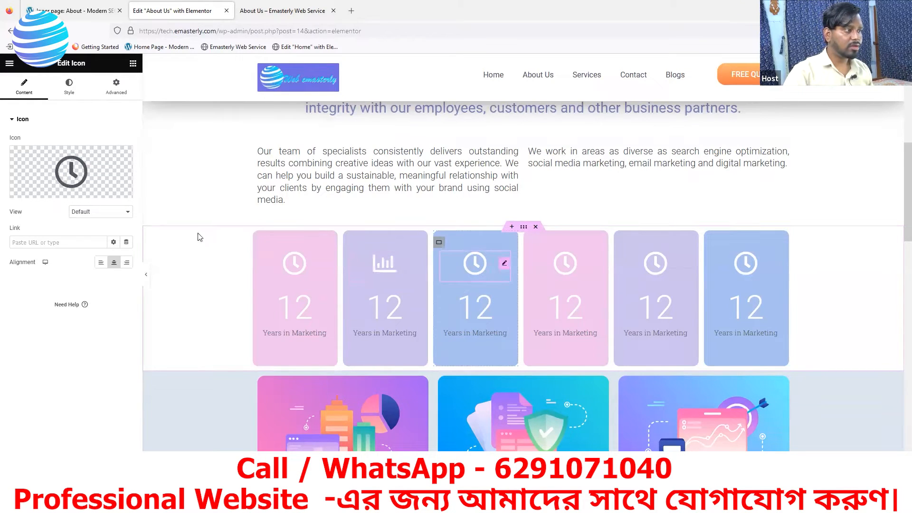
left_click(72, 11)
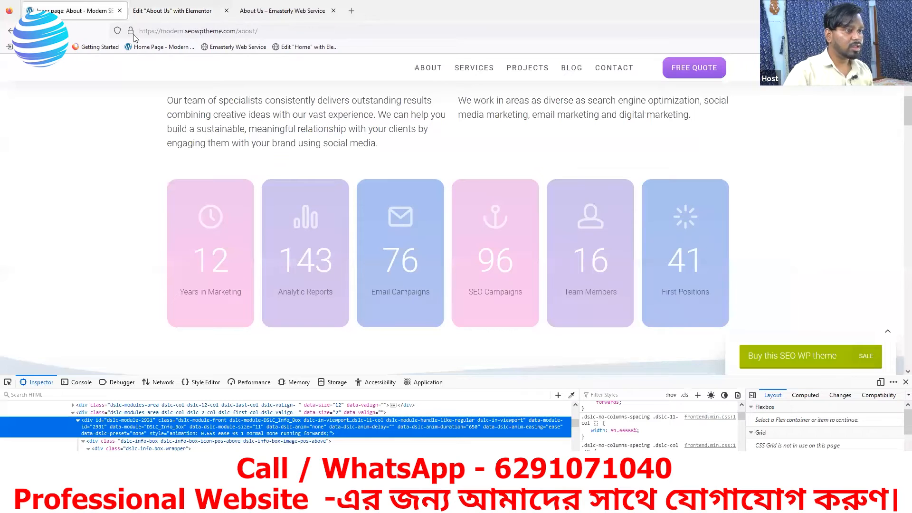
left_click(151, 10)
left_click(39, 196)
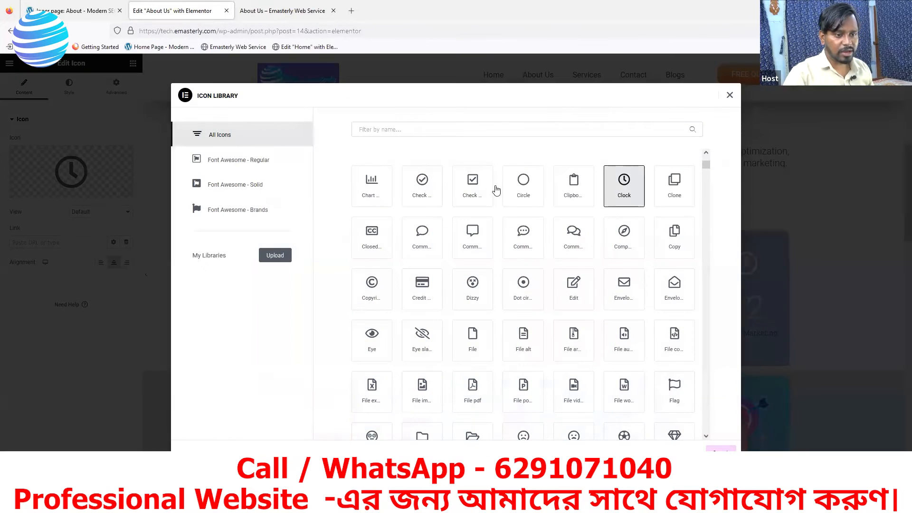
left_click(397, 127)
type("e")
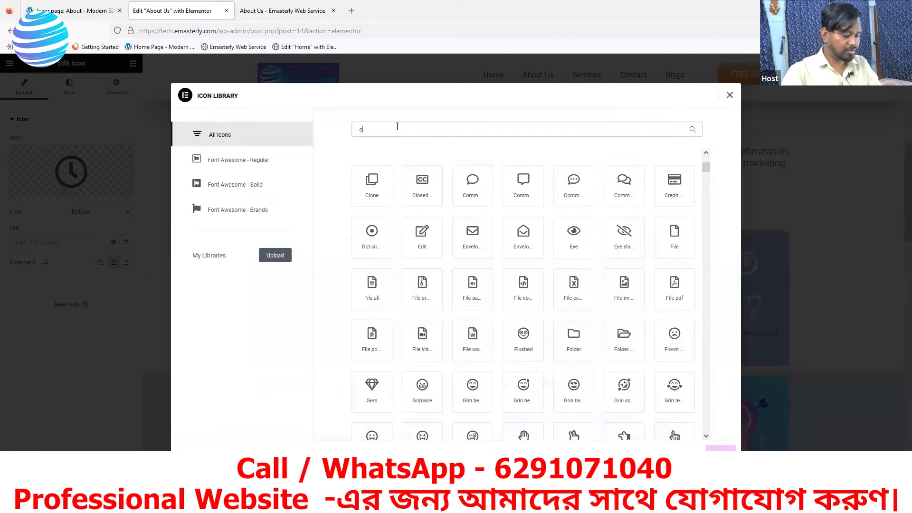
type("n")
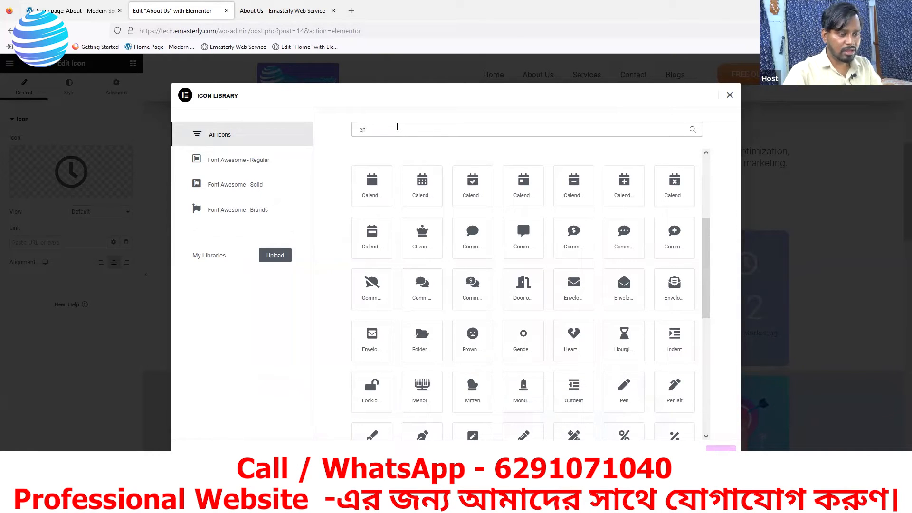
type("vel")
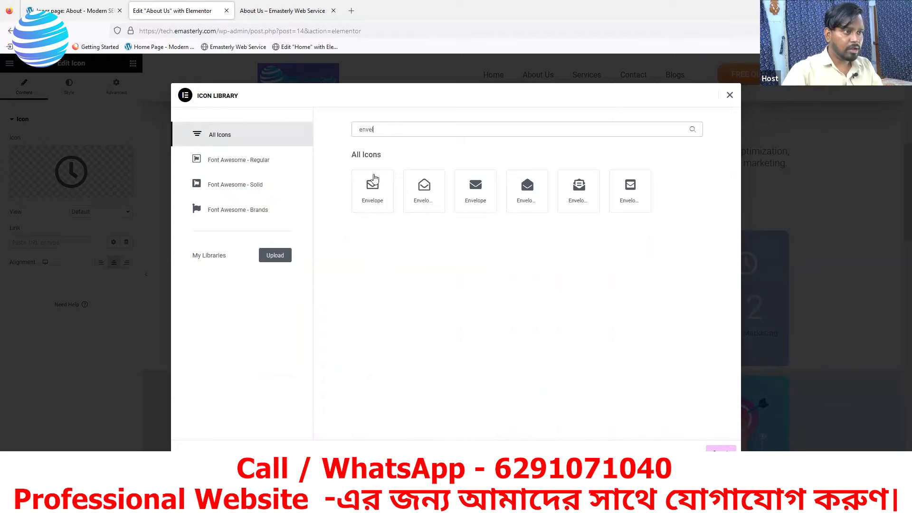
left_click(374, 183)
left_click(721, 449)
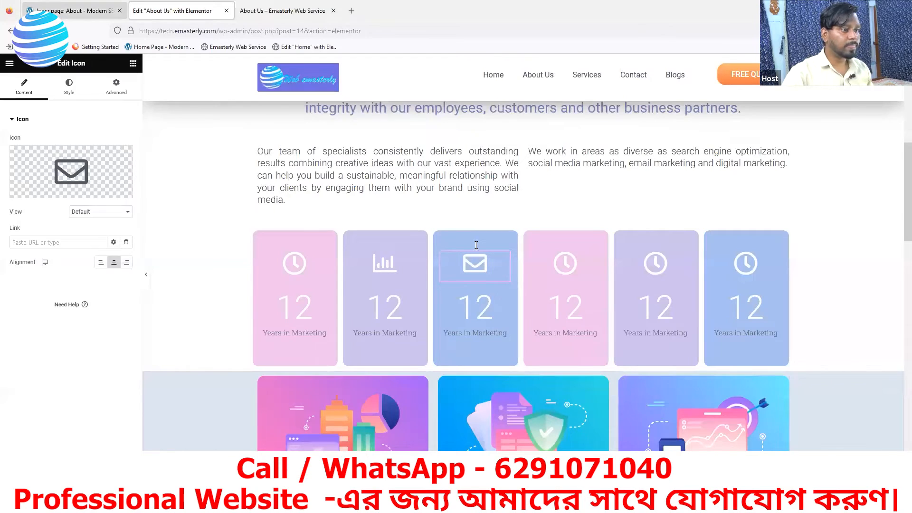
Step: Replace the fourth counter card's clock icon with the Anchor icon from the icon library, following the reference page
left_click(71, 11)
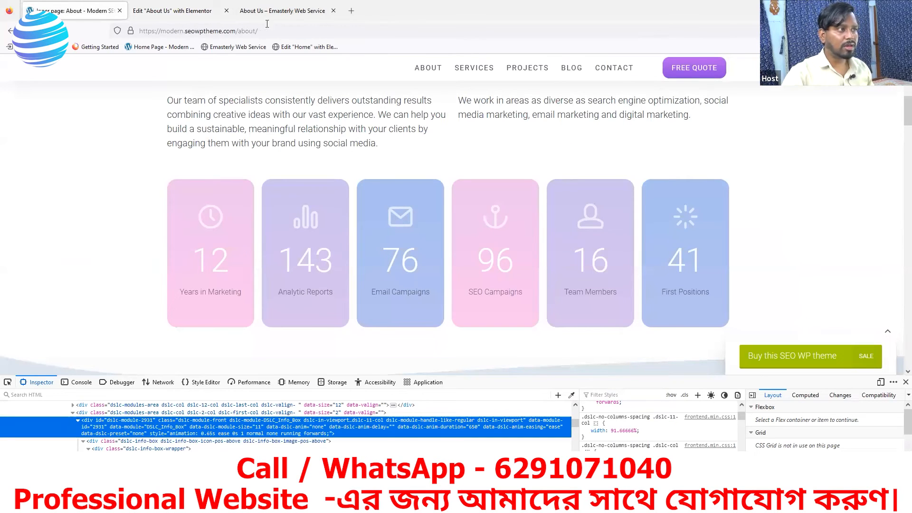
left_click(172, 11)
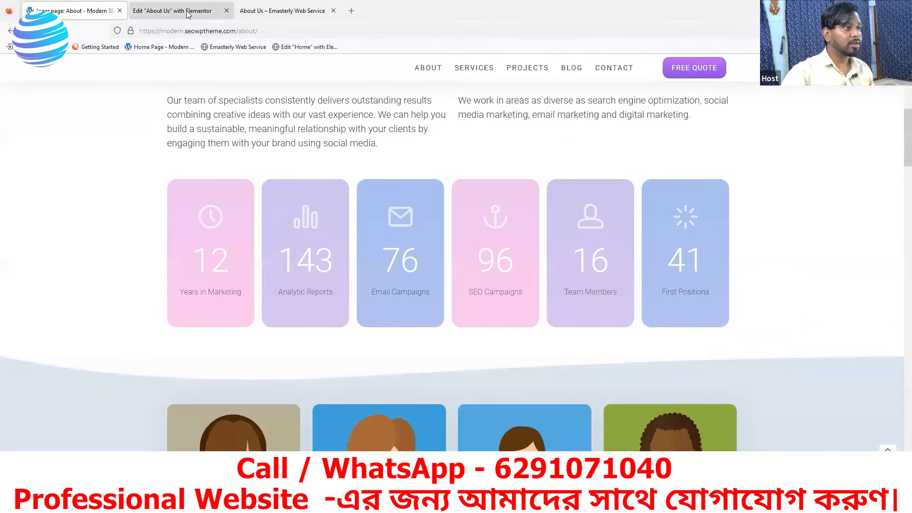
left_click(596, 266)
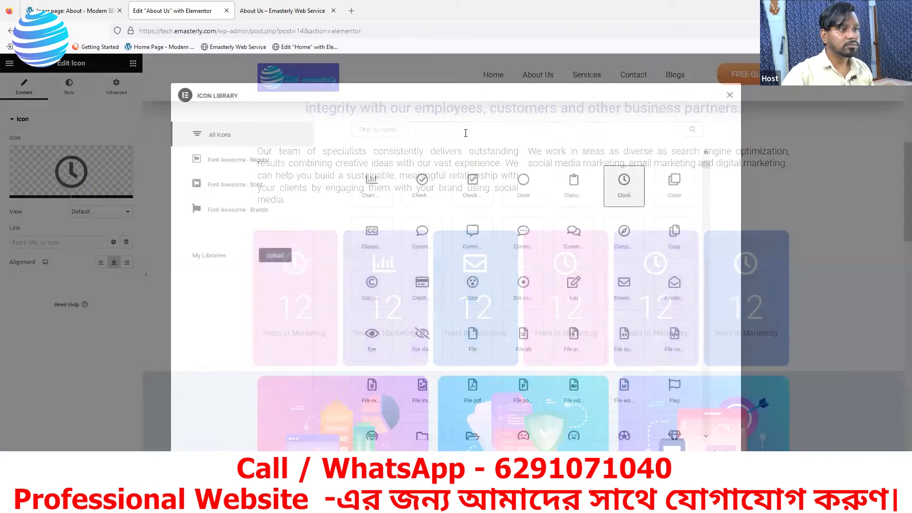
left_click(466, 133)
type("anchor")
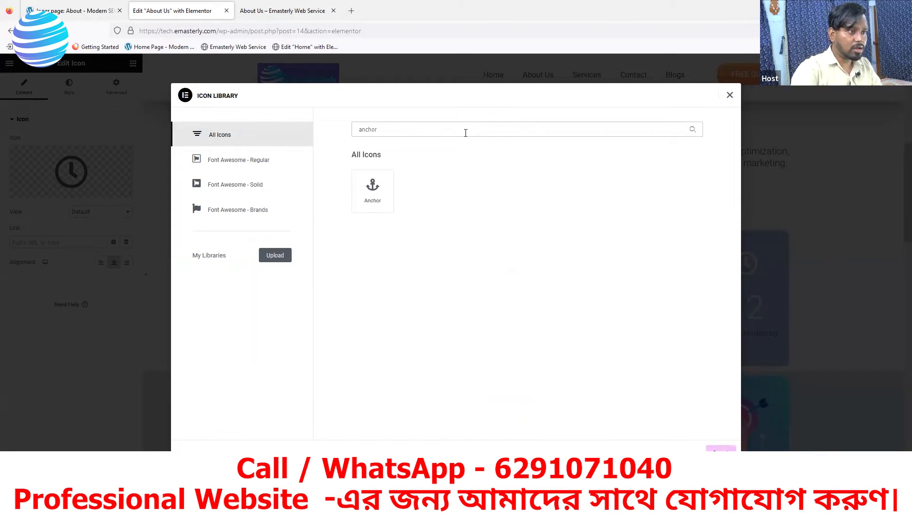
left_click(372, 187)
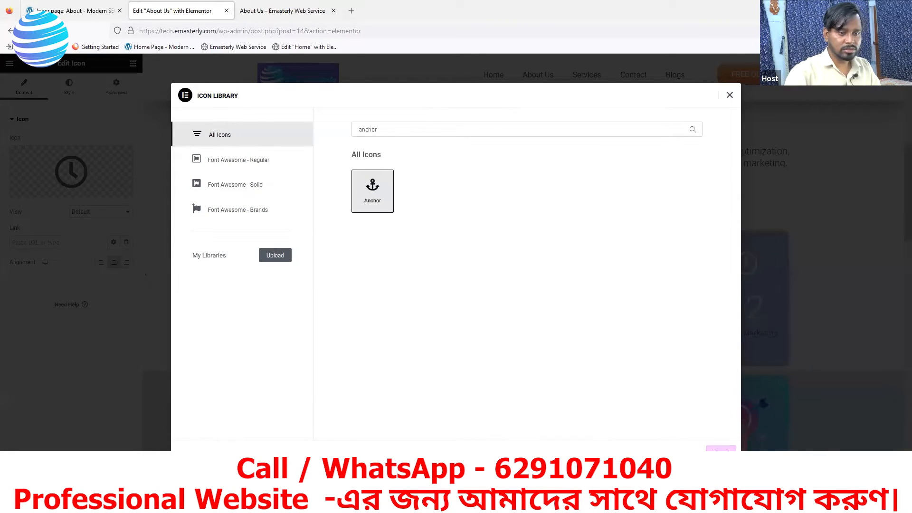
left_click(721, 449)
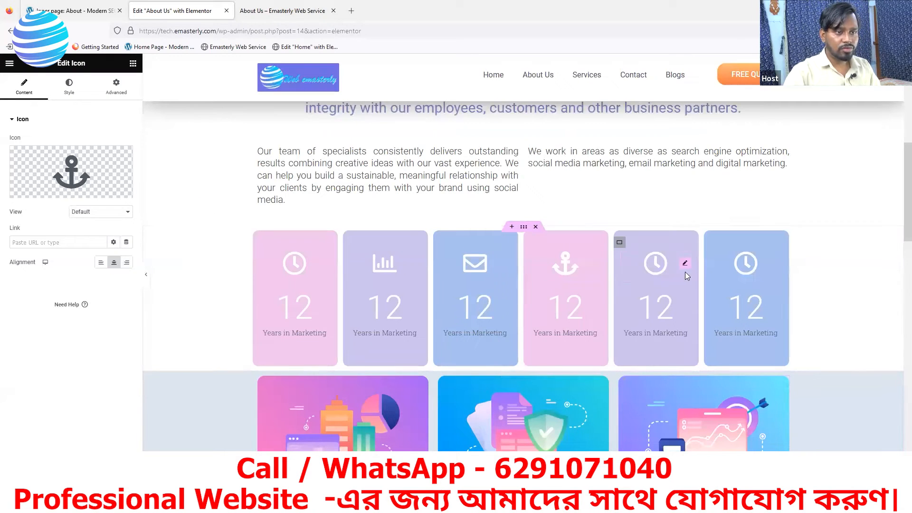
Step: Check the reference page's fifth card and open the icon library for the fifth counter card's icon in Elementor
left_click(52, 10)
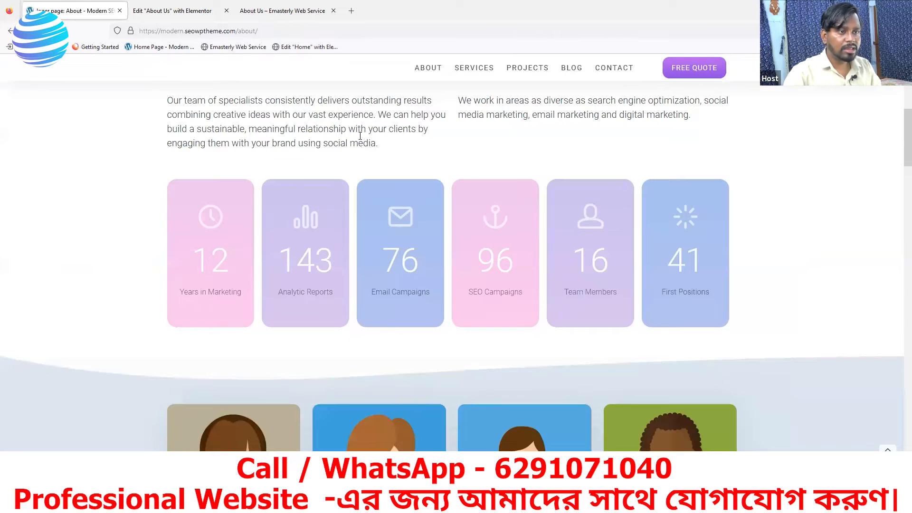
left_click(174, 17)
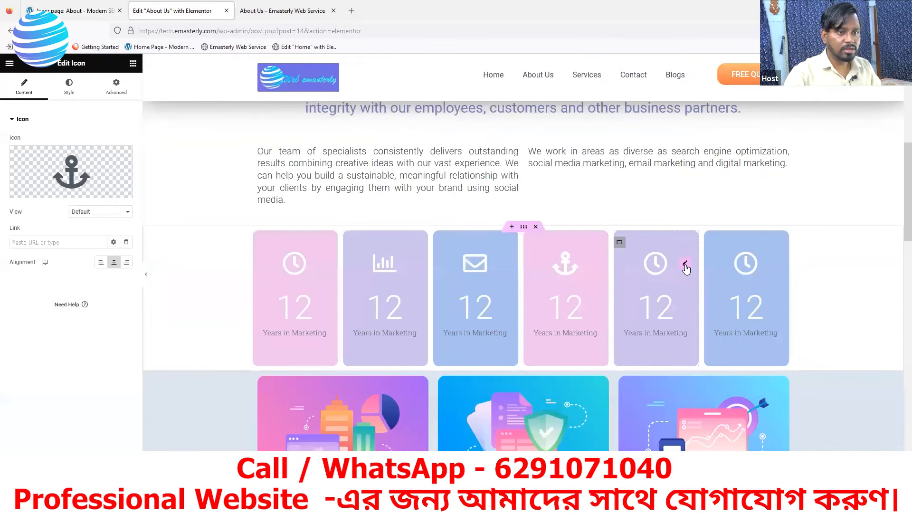
left_click(655, 263)
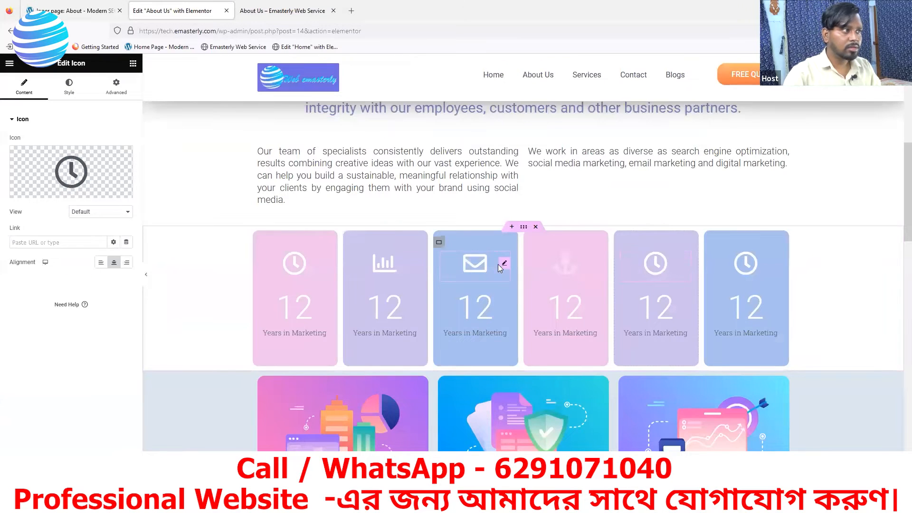
left_click(37, 193)
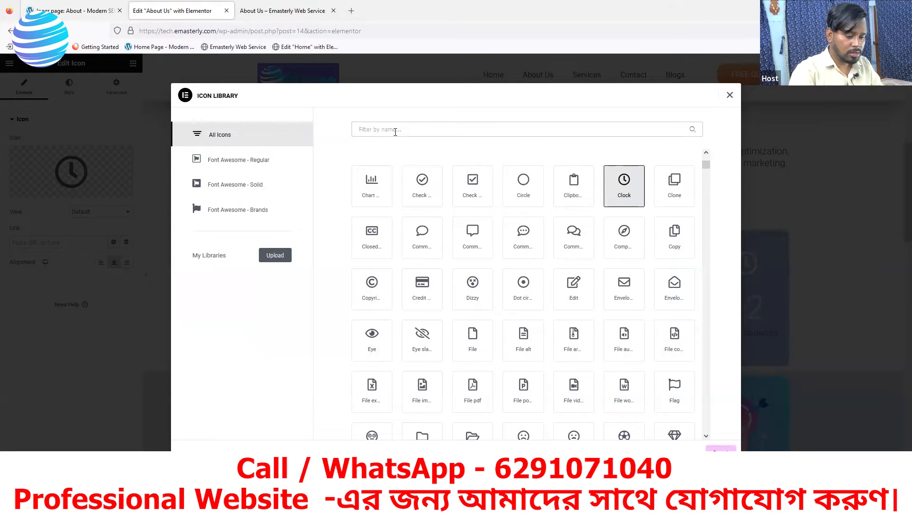
Step: Search the icon library for a person icon with the terms "pr", "hum" and "per", clearing the filter after each
type("pr")
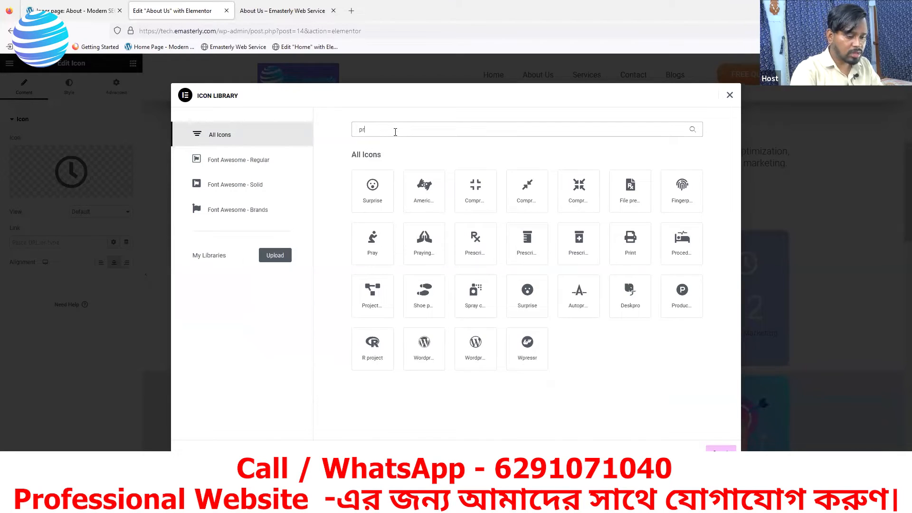
key("BackSpace")
key("BackSpace")
type("hum")
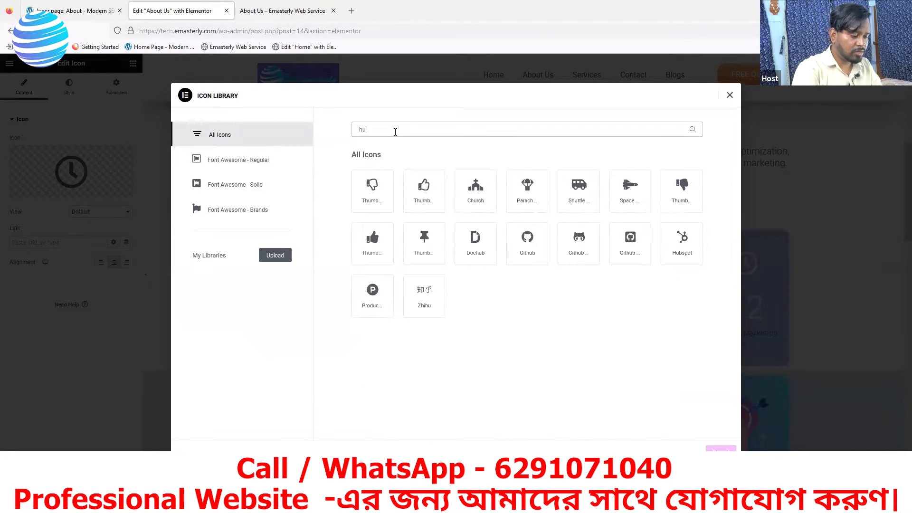
key("BackSpace")
key("BackSpace")
key("BackSpace")
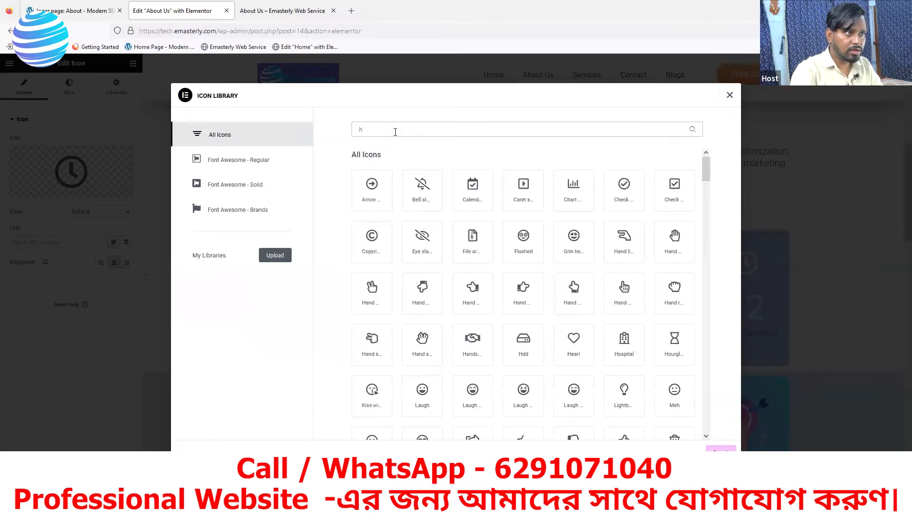
type("per")
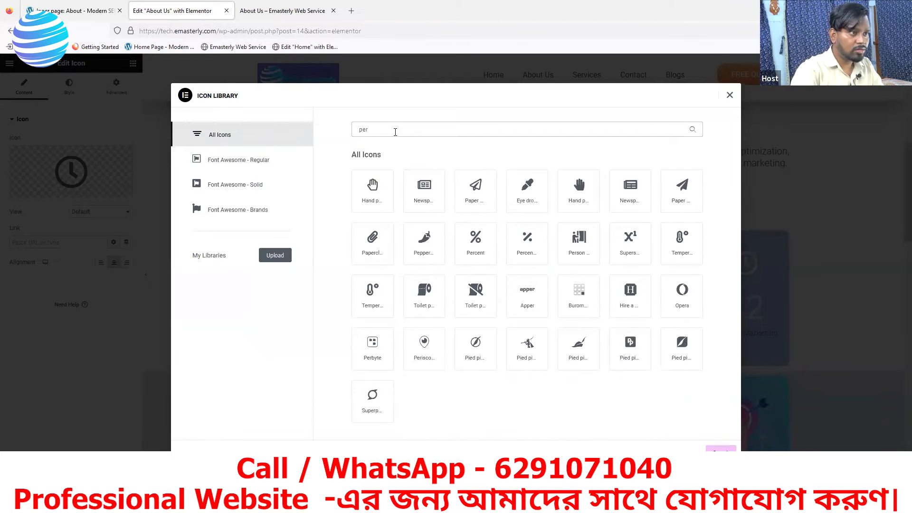
key("BackSpace")
key("BackSpace")
key("BackSpace")
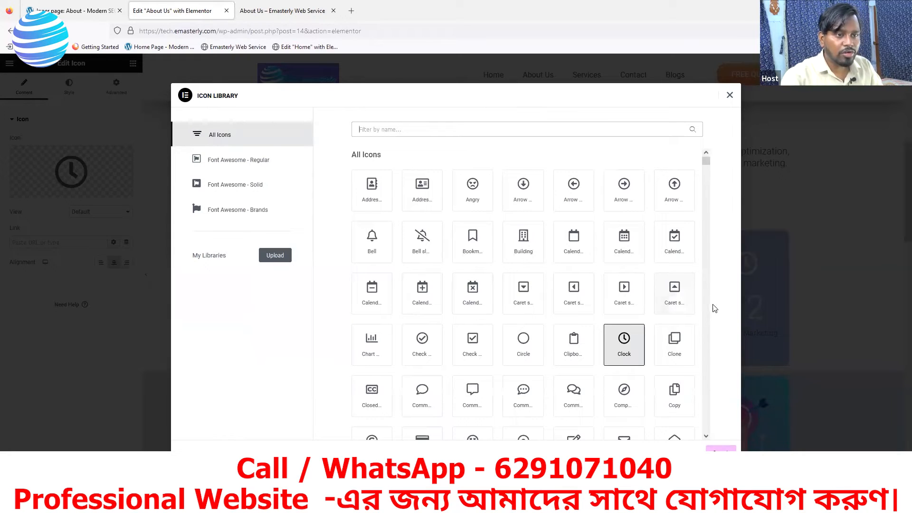
Step: Browse the unfiltered icon library for a person icon like the one on the reference Team Members card
scroll(624, 328, "down", 5)
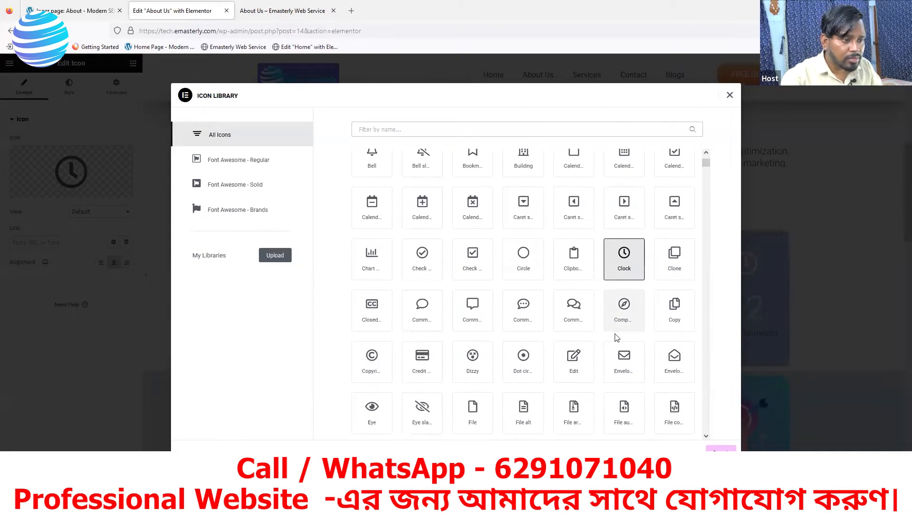
scroll(559, 359, "down", 4)
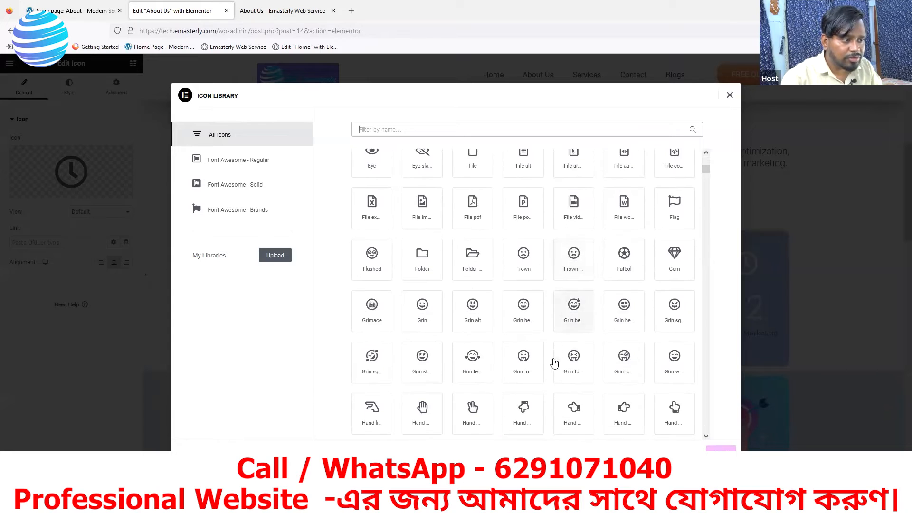
scroll(553, 364, "down", 5)
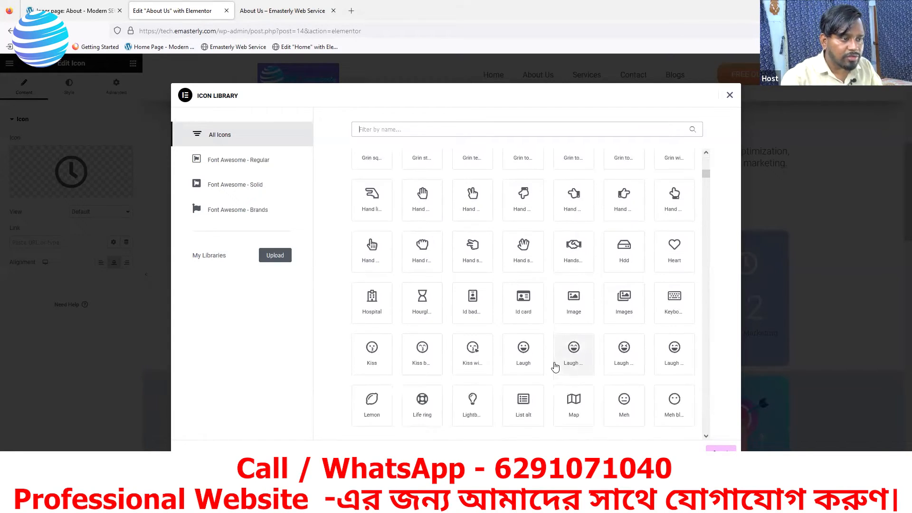
scroll(559, 366, "down", 4)
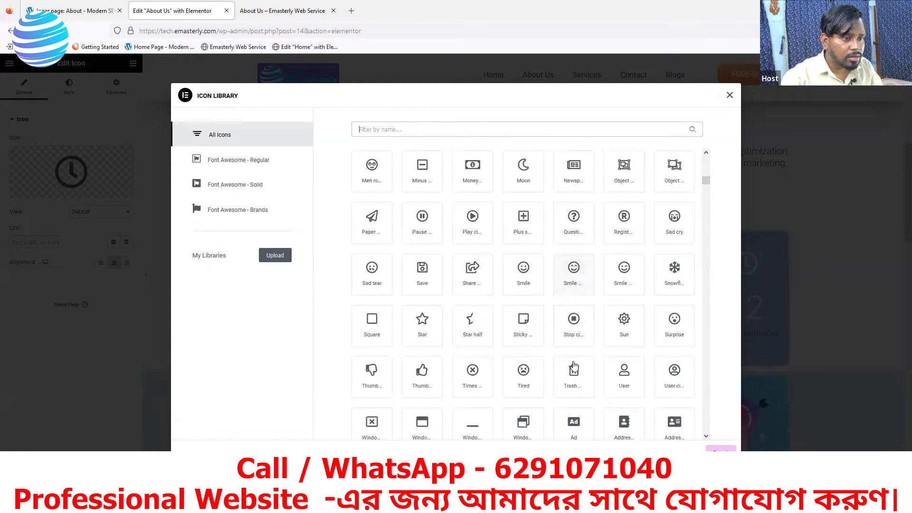
scroll(564, 359, "down", 5)
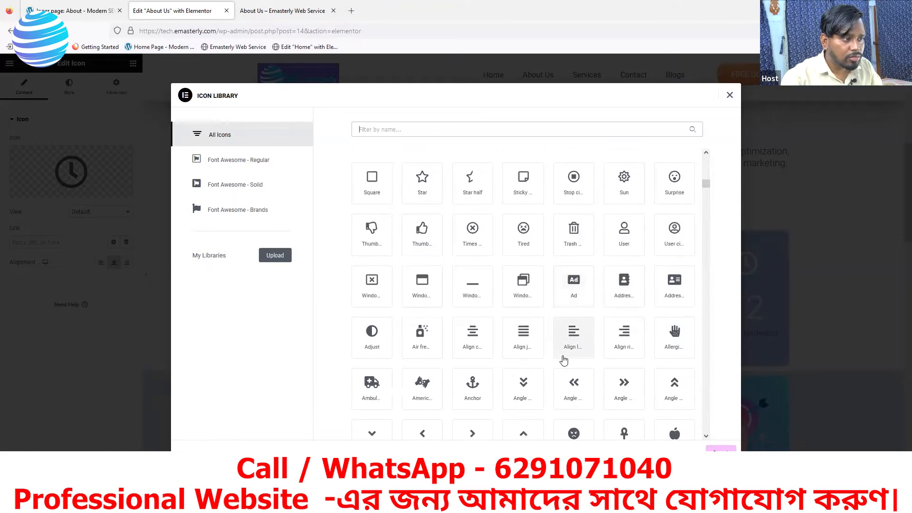
scroll(563, 360, "down", 4)
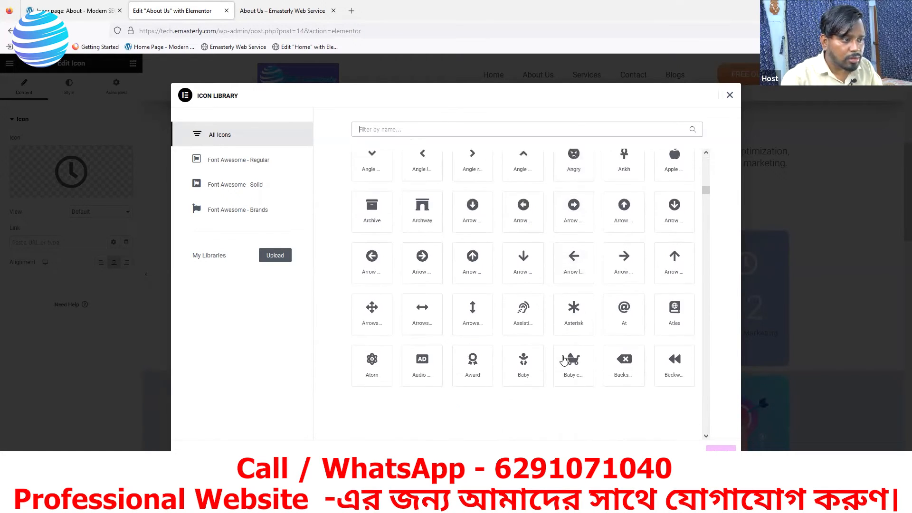
scroll(567, 359, "down", 5)
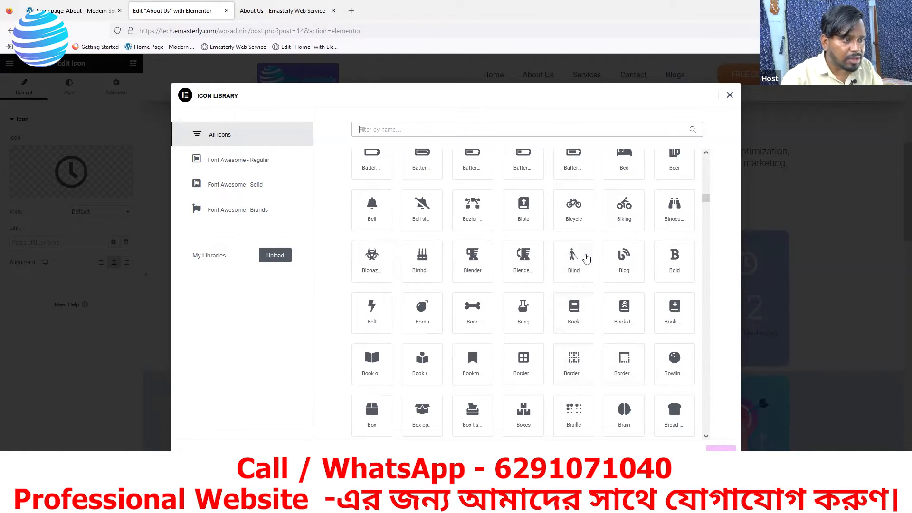
scroll(519, 316, "down", 3)
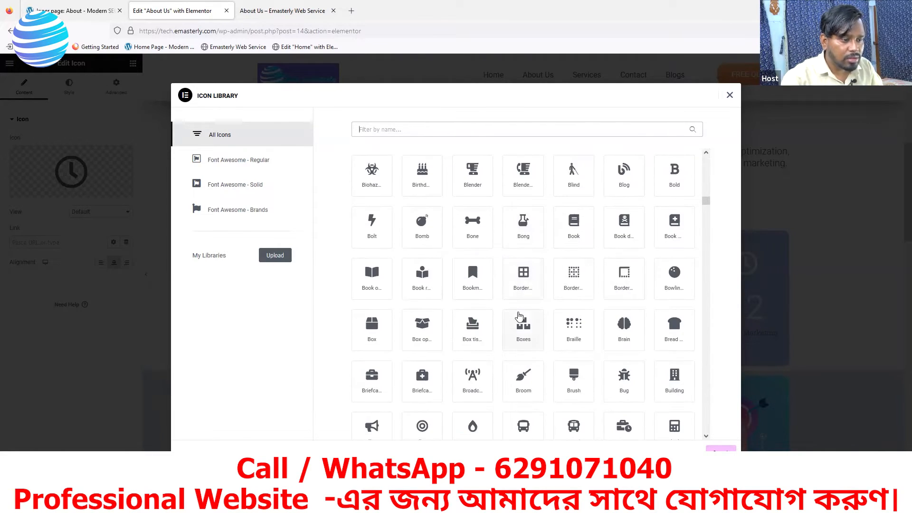
scroll(567, 348, "down", 20)
Step: Search the icon library for "user" and insert the outlined User icon in the fifth counter card
left_click(399, 128)
type("u")
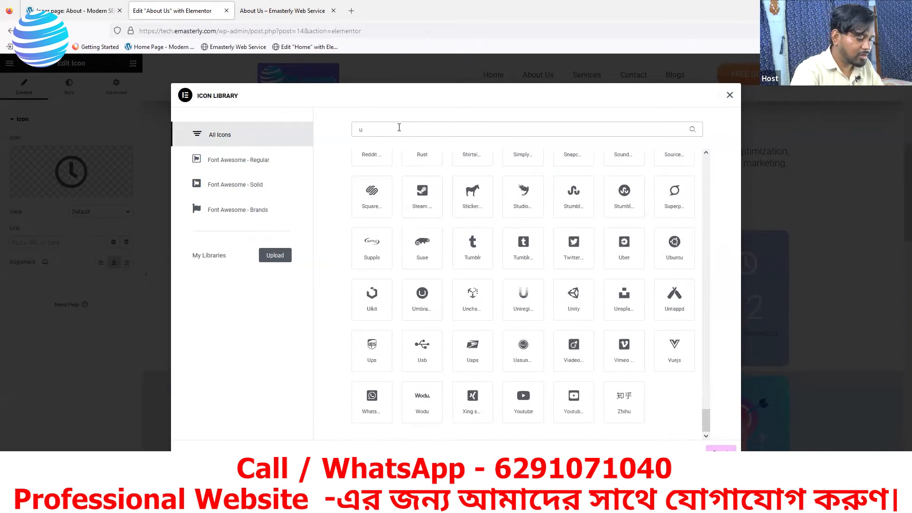
type("ser")
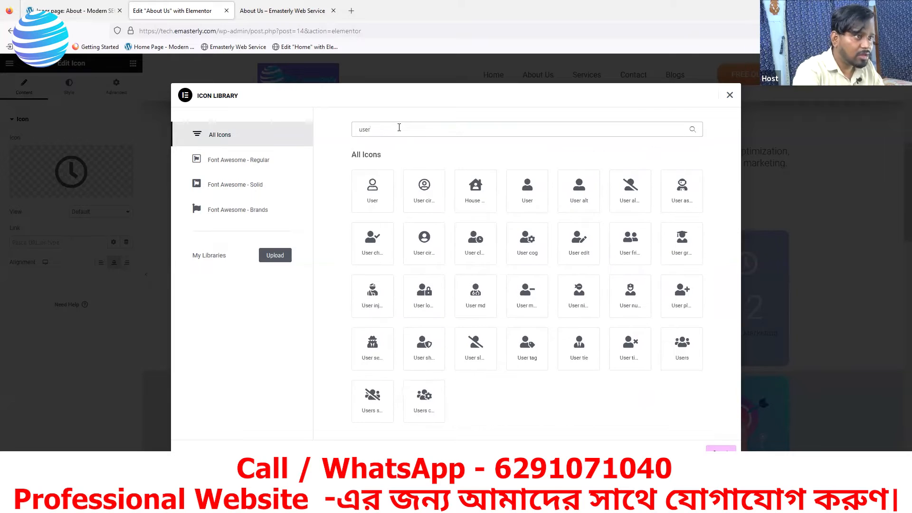
left_click(372, 192)
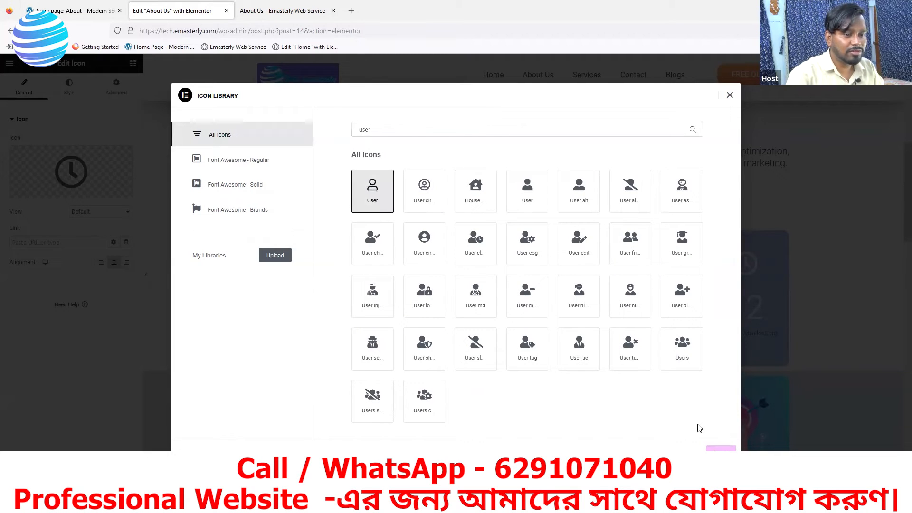
left_click(720, 449)
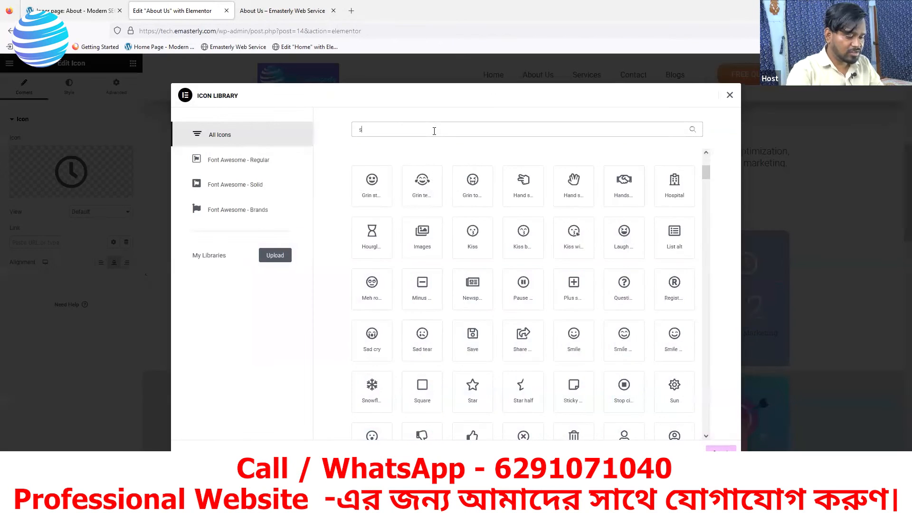
Step: Replace the sixth counter card's clock icon with the solid Sun icon and check the cards on the live About Us page
type("un")
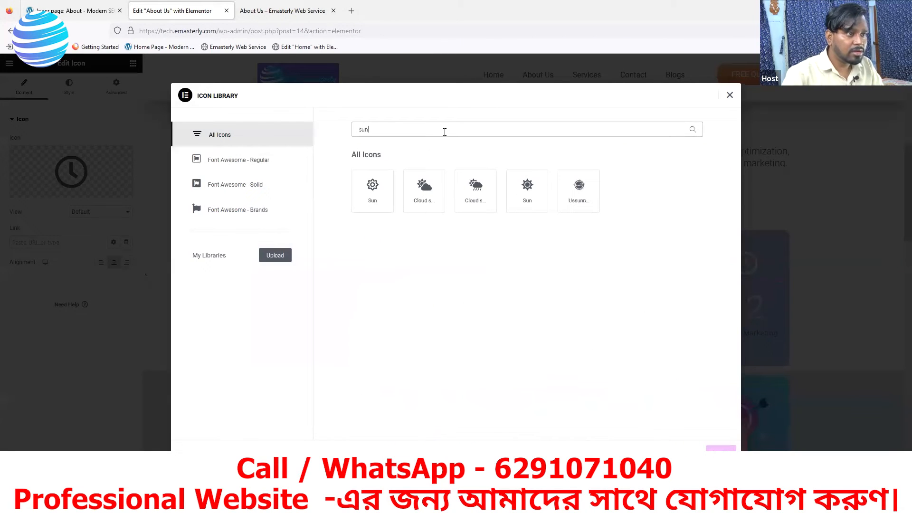
left_click(528, 195)
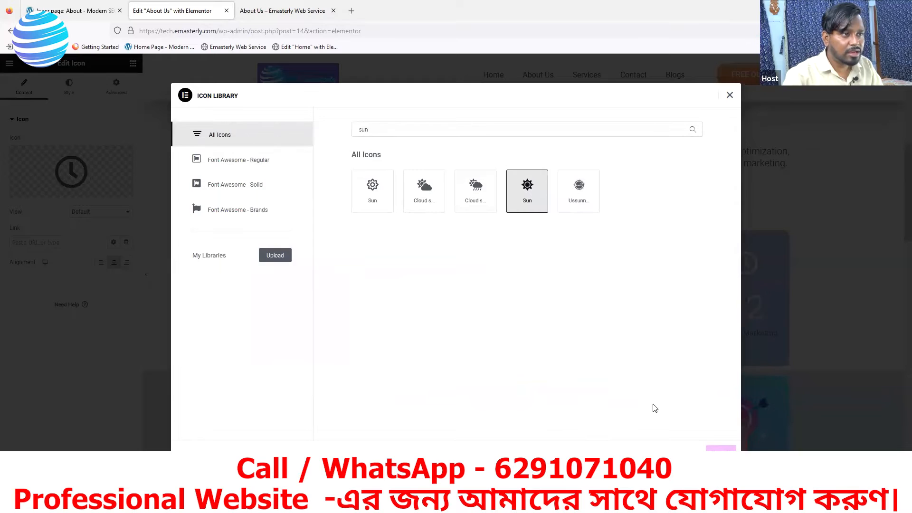
left_click(720, 449)
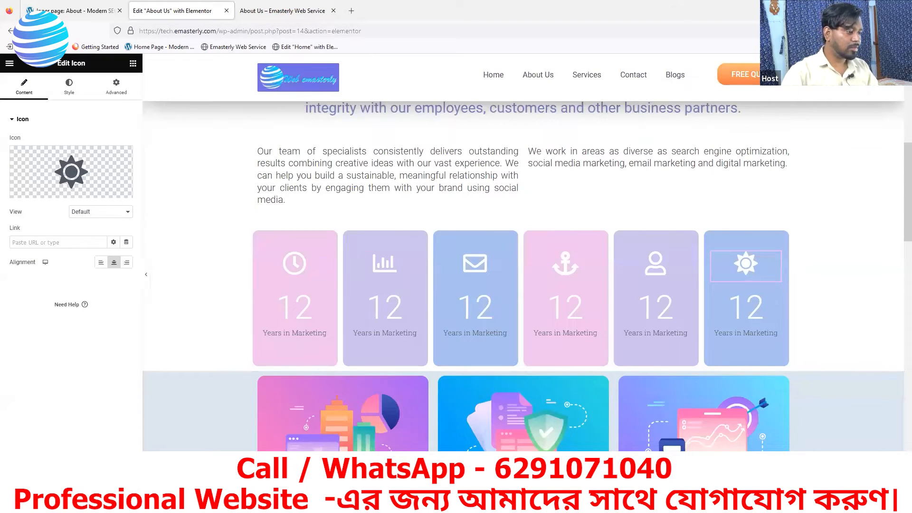
left_click(257, 14)
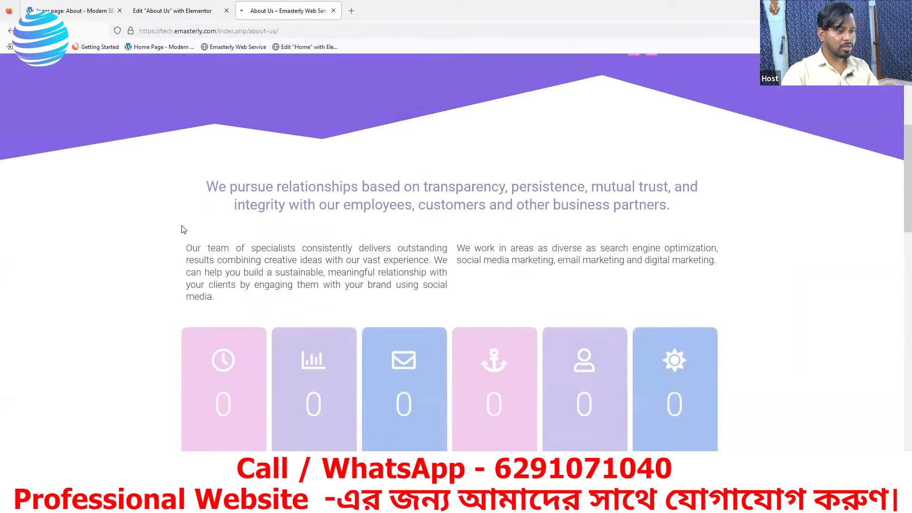
scroll(276, 306, "down", 3)
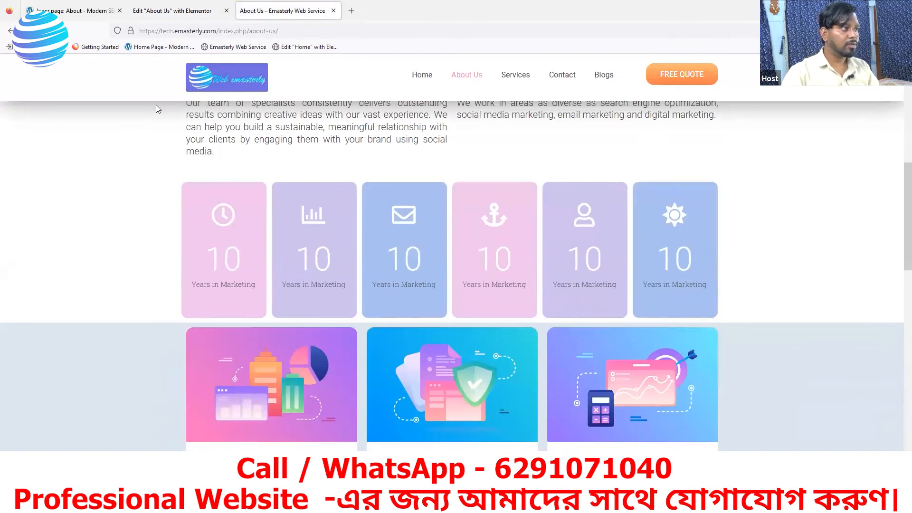
Step: In the Elementor editor, set the second counter's ending number to 55 and the third counter's to 66
left_click(156, 13)
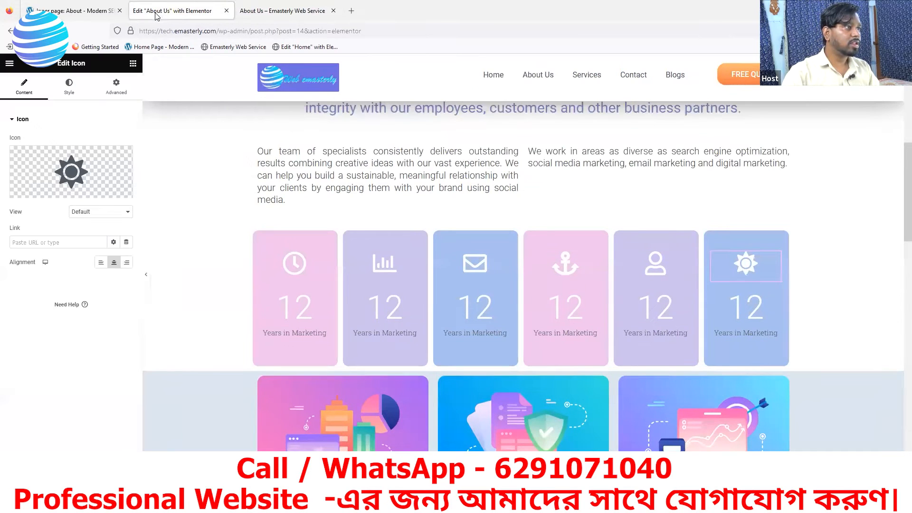
left_click(400, 319)
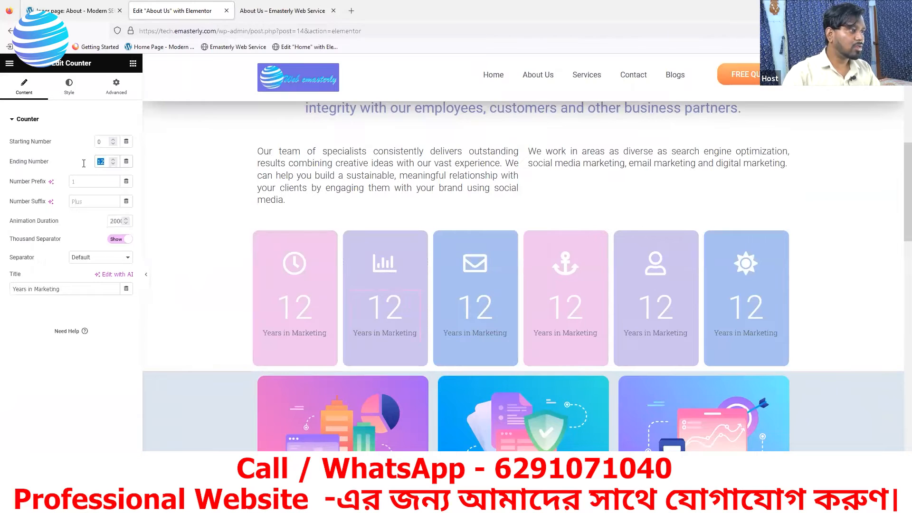
type("55")
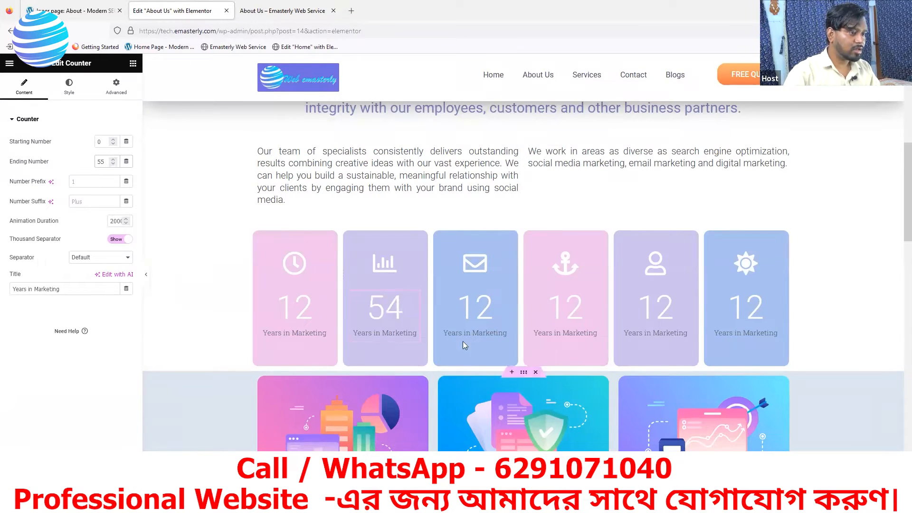
left_click(503, 305)
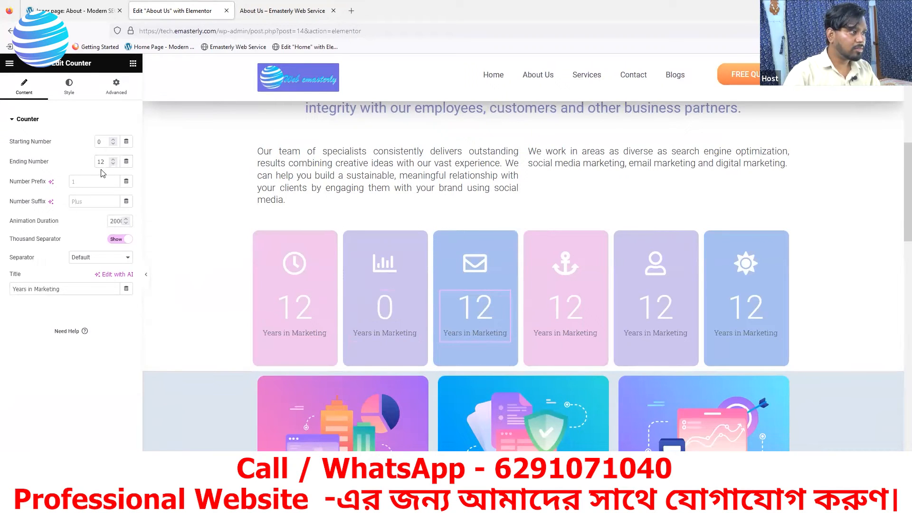
left_click_drag(104, 162, 90, 167)
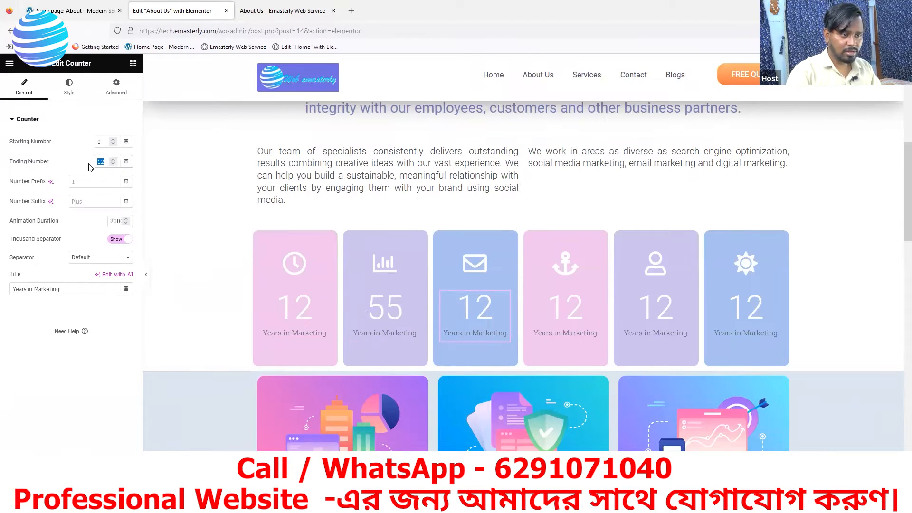
type("66")
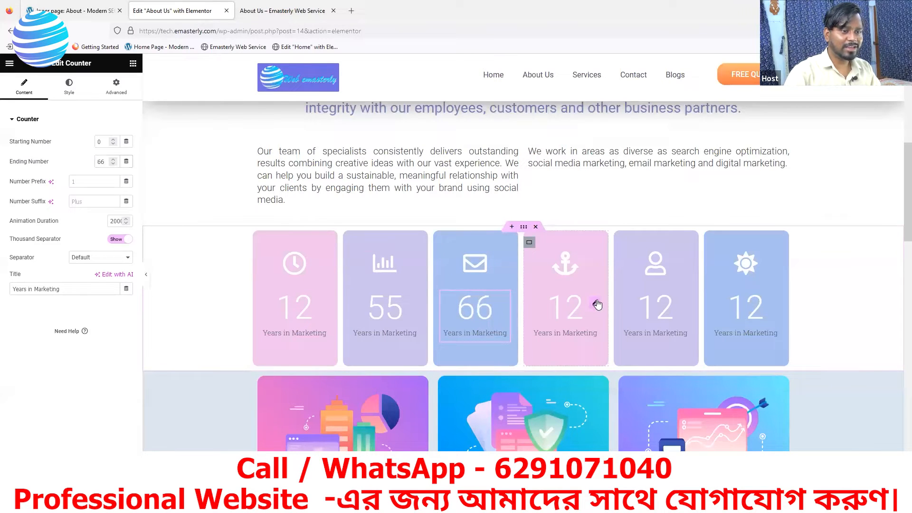
Step: Set the ending numbers of the fourth, fifth and sixth counters to 77, 88 and 99 respectively
left_click(597, 304)
double_click(101, 162)
type("77")
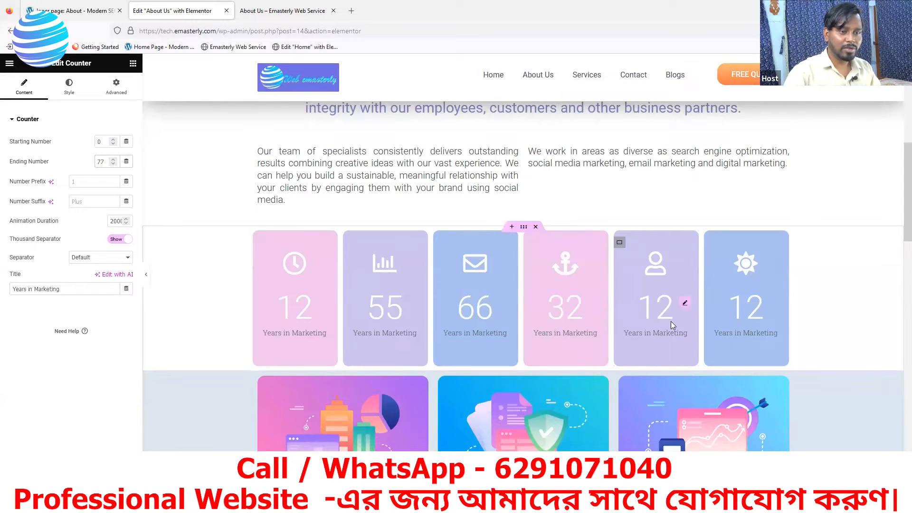
left_click(671, 321)
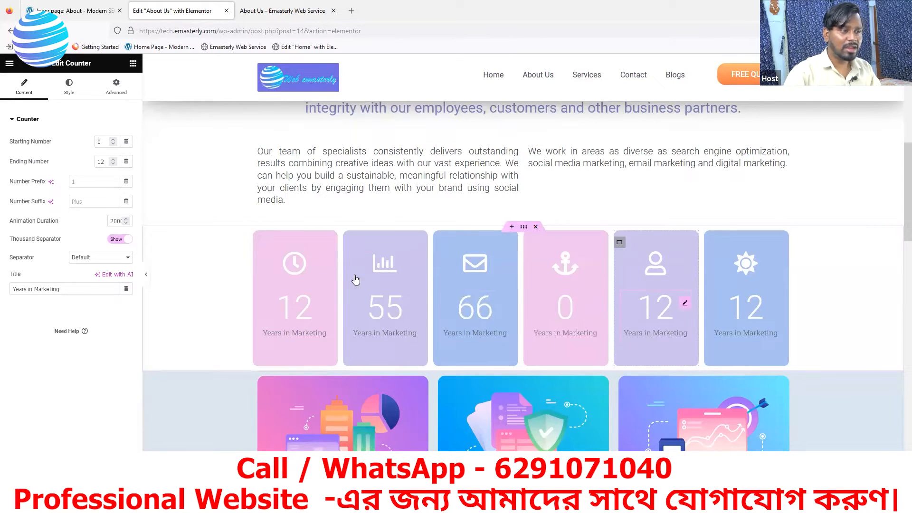
double_click(101, 162)
type("88")
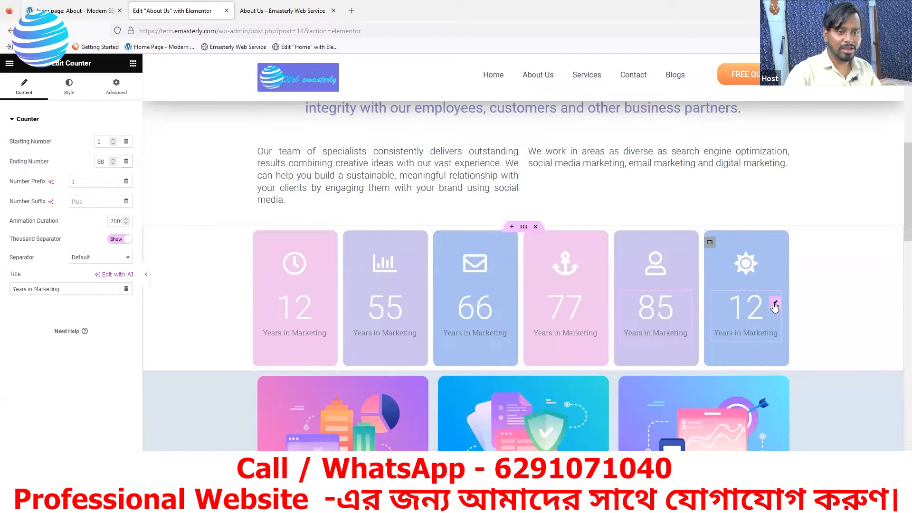
left_click(775, 304)
double_click(101, 162)
type("99")
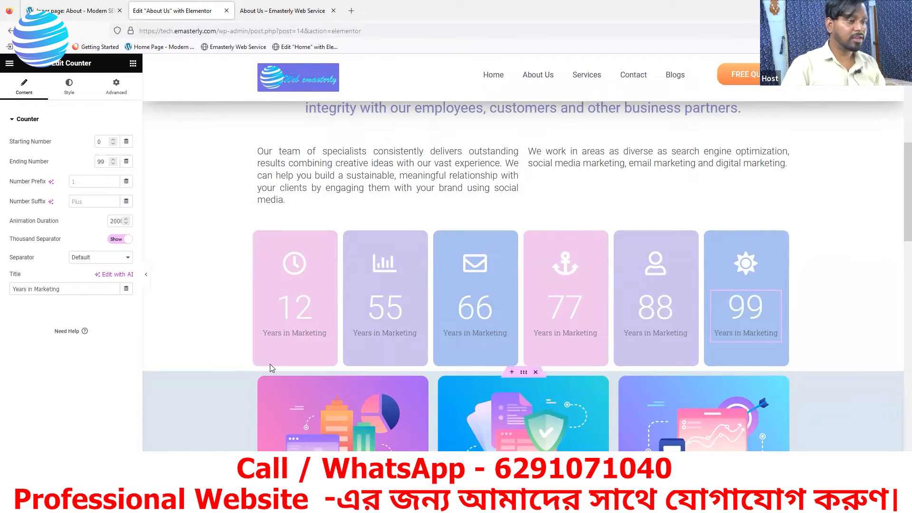
Step: Compare the live About Us page with the reference page, examining the spacing between the counter cards and the section below
left_click(276, 7)
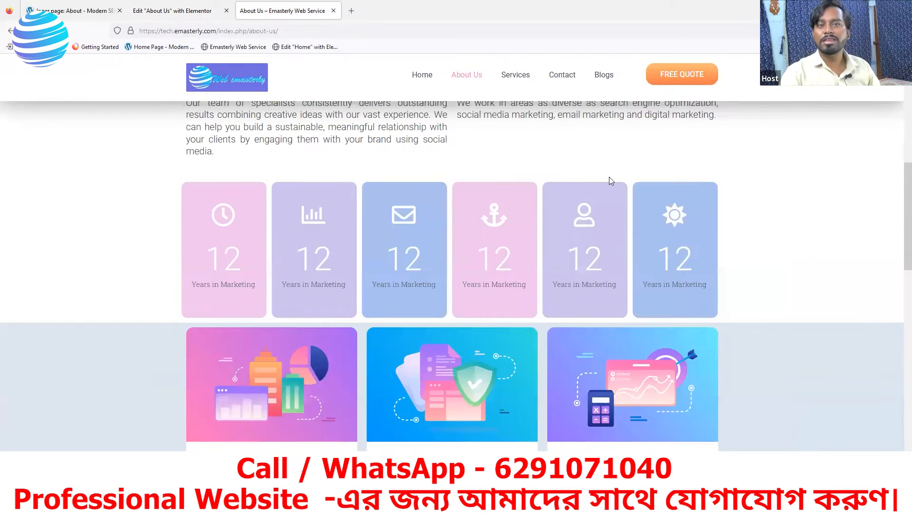
scroll(608, 177, "up", 5)
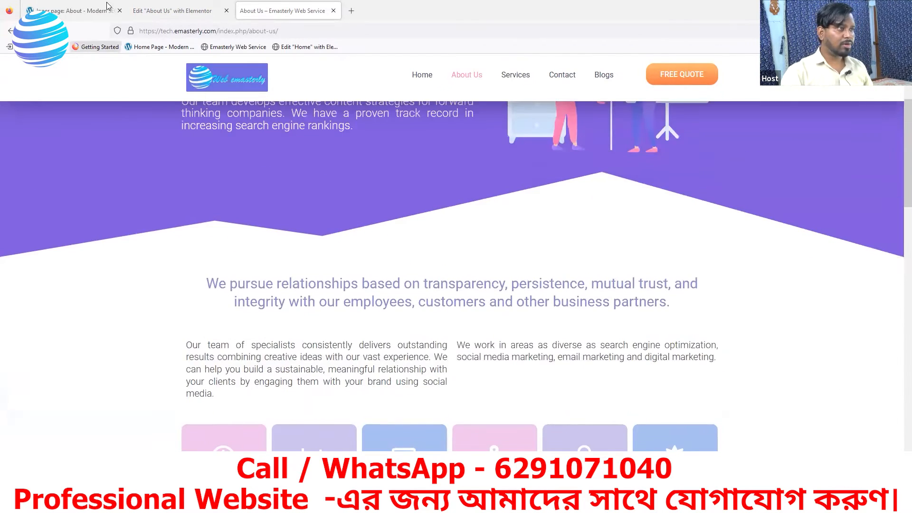
left_click(95, 11)
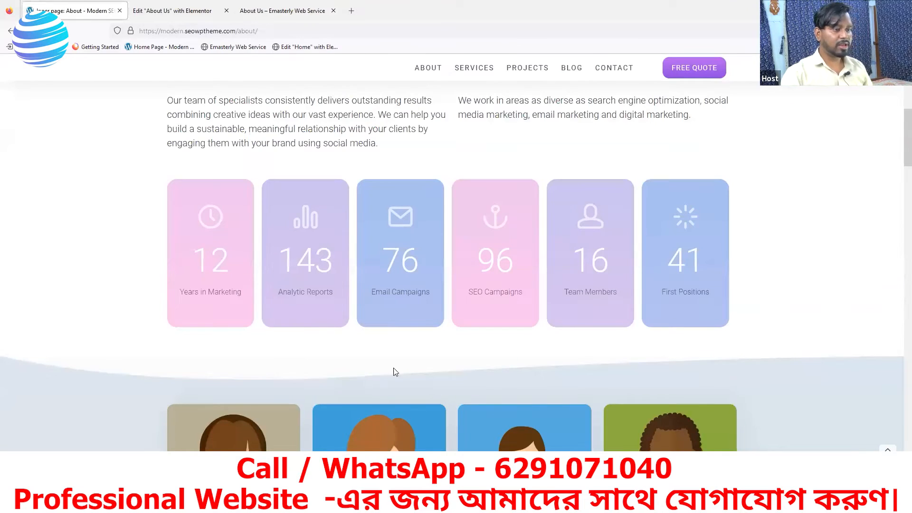
scroll(395, 372, "down", 3)
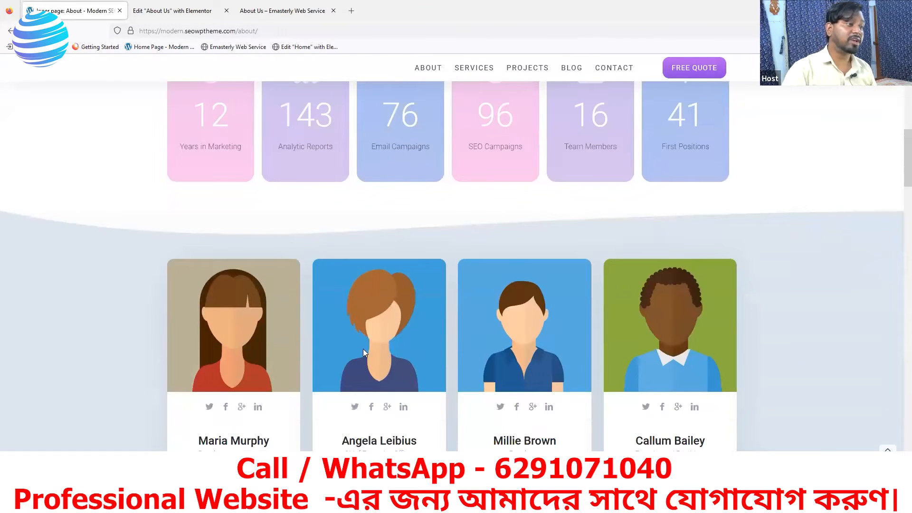
scroll(255, 393, "up", 2)
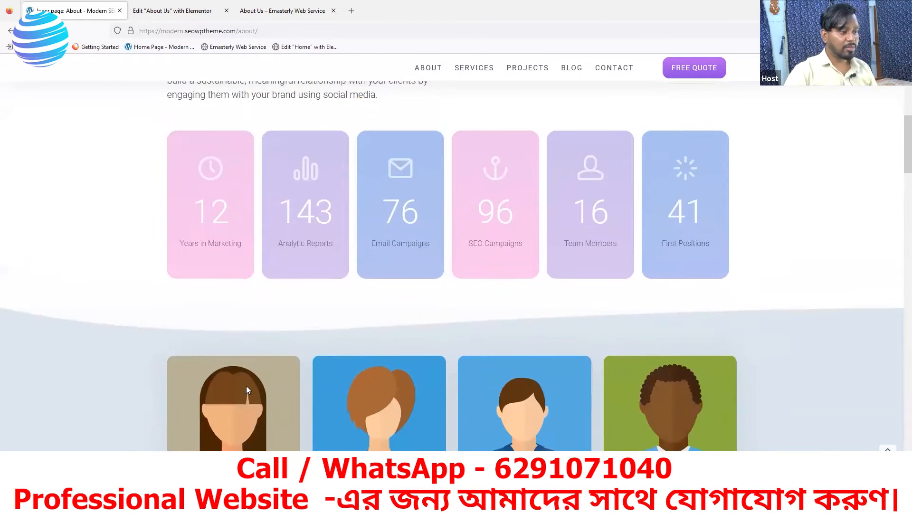
scroll(246, 386, "down", 2)
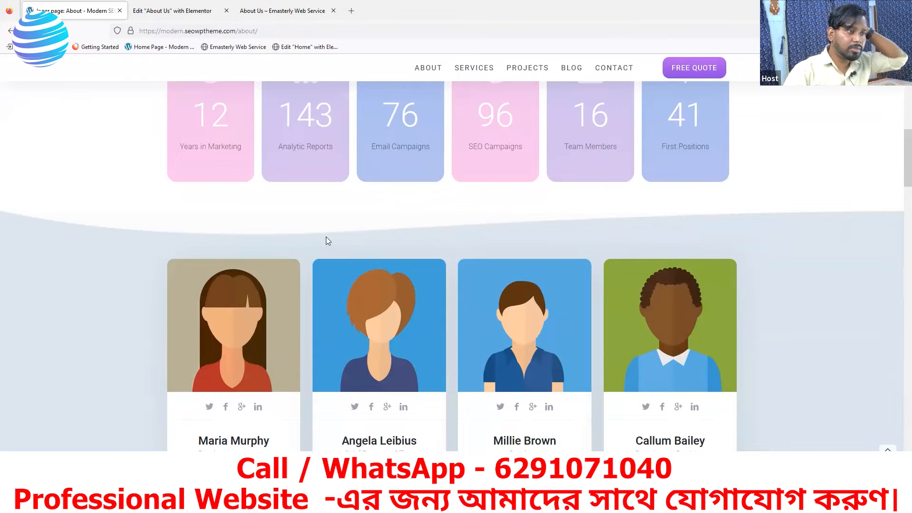
Step: Unlink the padding values of the container holding the counter cards and set its bottom padding to 53 px
key("ctrl+Tab")
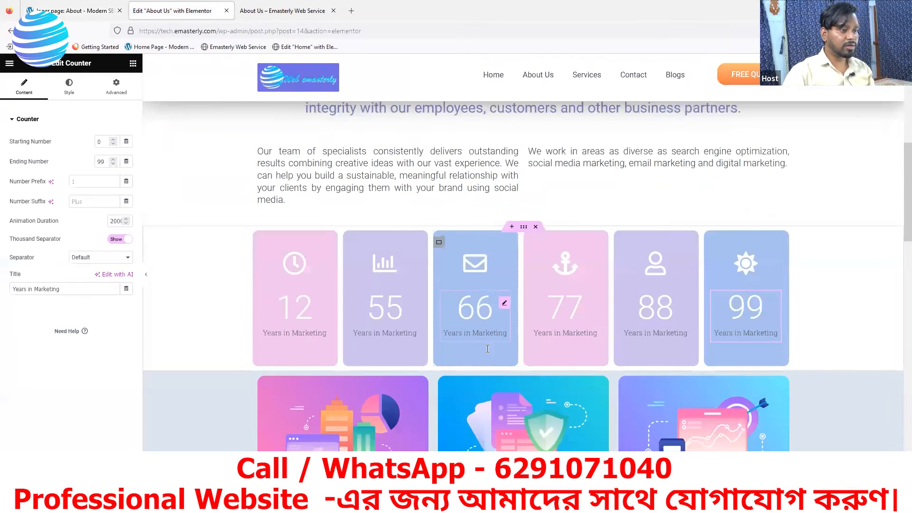
scroll(525, 349, "up", 1)
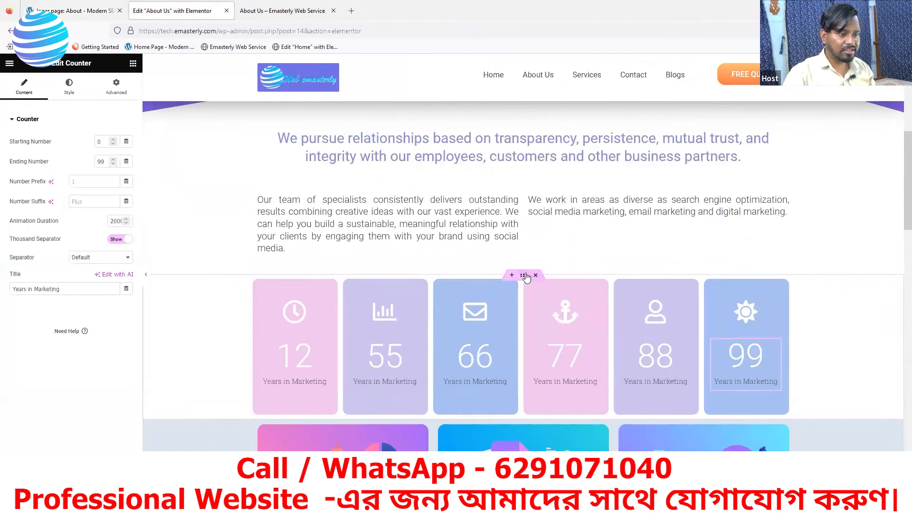
left_click(525, 276)
left_click(115, 86)
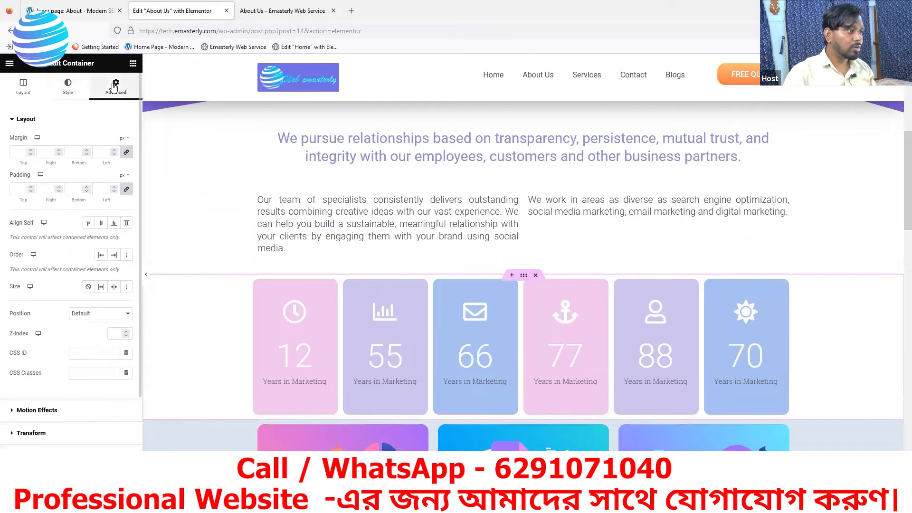
left_click(126, 190)
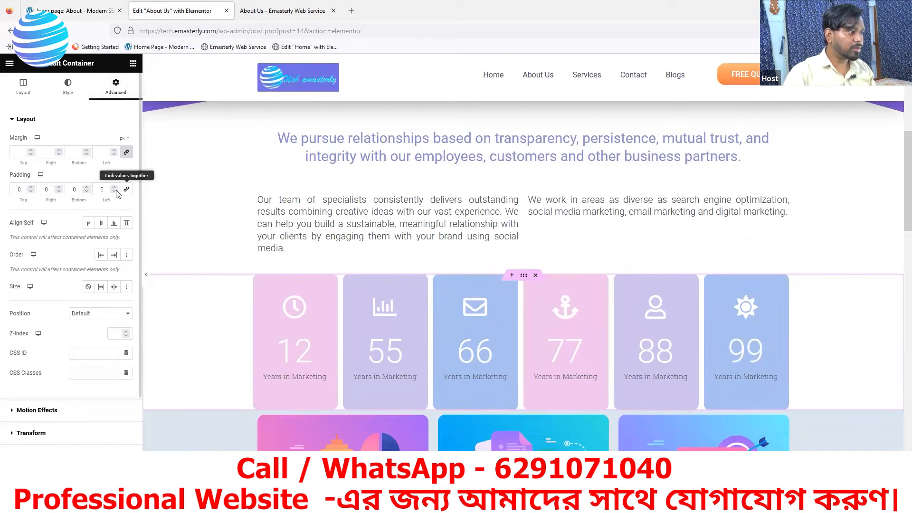
left_click_drag(86, 188, 86, 188)
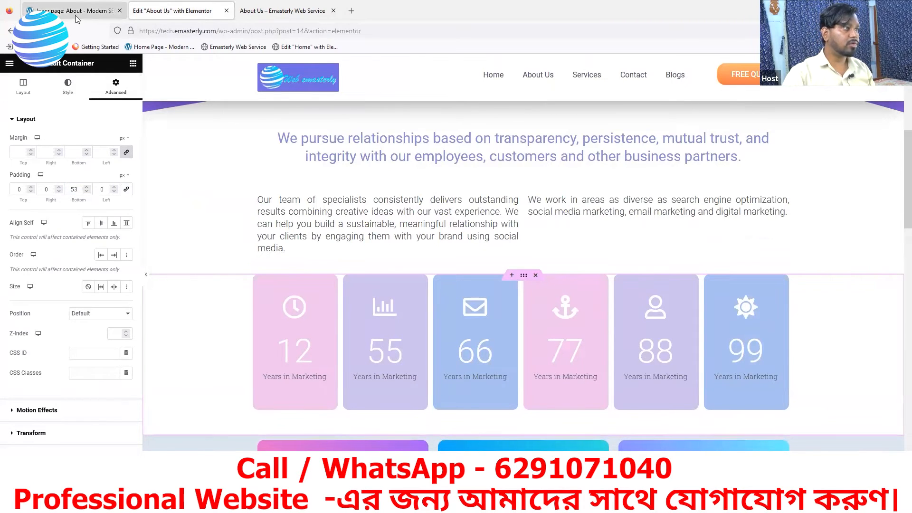
Step: Sample the light background colour beside the reference page's intro text with the inspector's eyedropper, and return to the Elementor editor
left_click(77, 14)
scroll(420, 247, "up", 5)
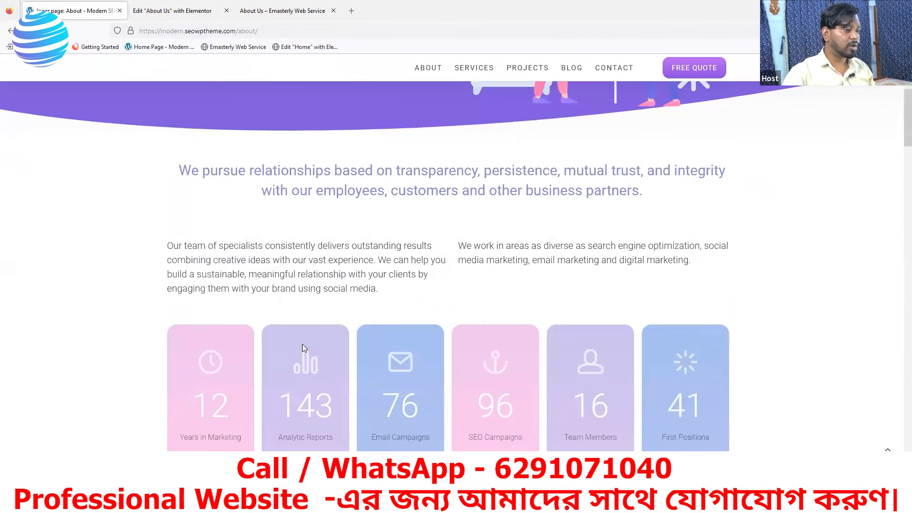
right_click(106, 271)
left_click(138, 395)
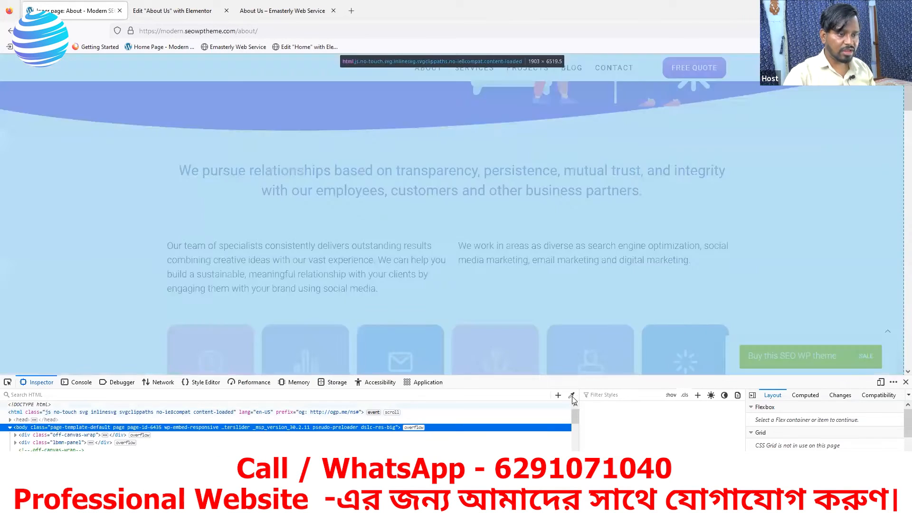
left_click(572, 395)
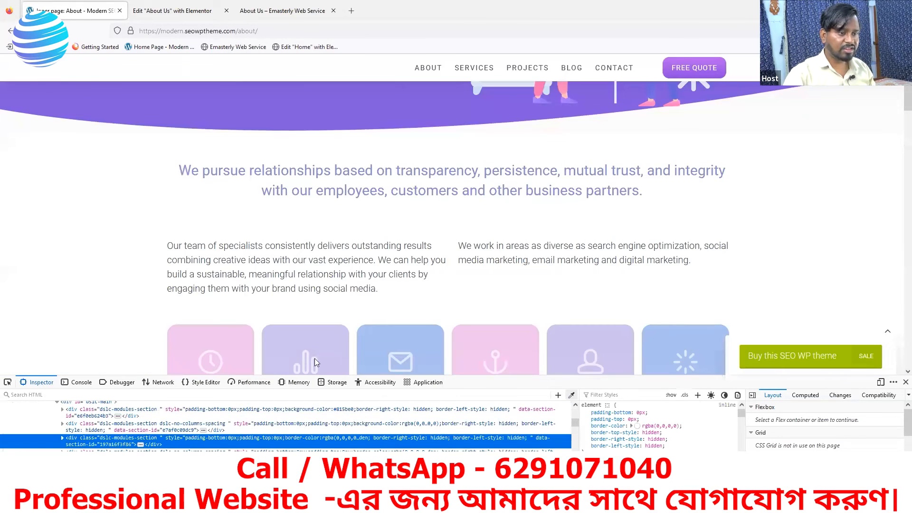
right_click(75, 233)
key("Escape")
key("Escape")
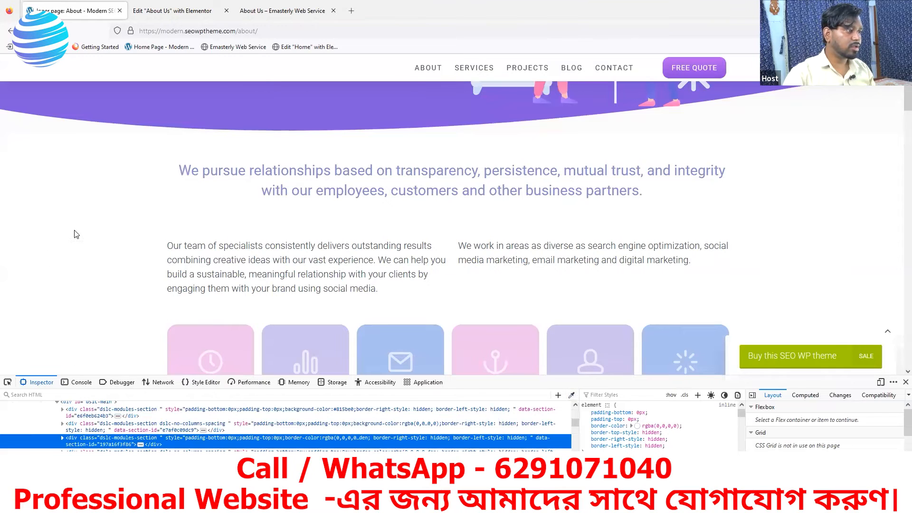
left_click(190, 13)
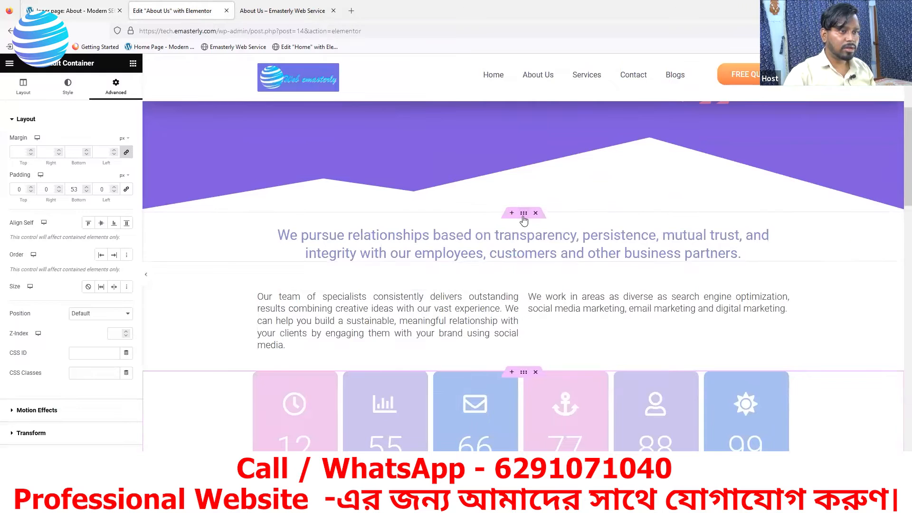
Step: Give the container holding the "We pursue relationships" heading a classic background in colour #ffffff
left_click(524, 214)
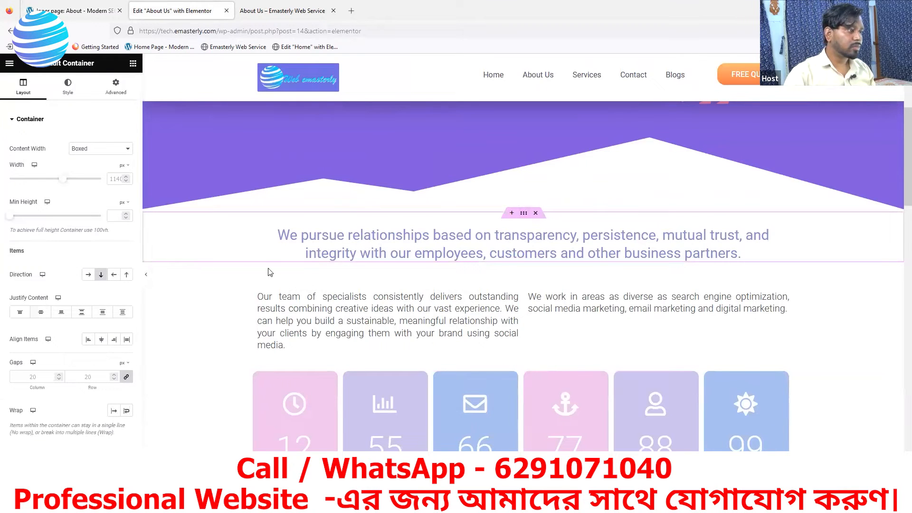
left_click(67, 87)
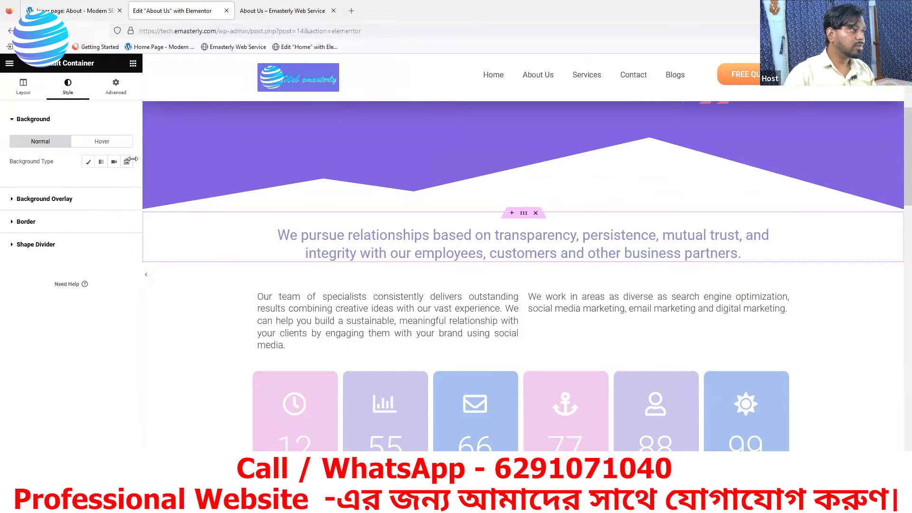
left_click(88, 162)
left_click(127, 181)
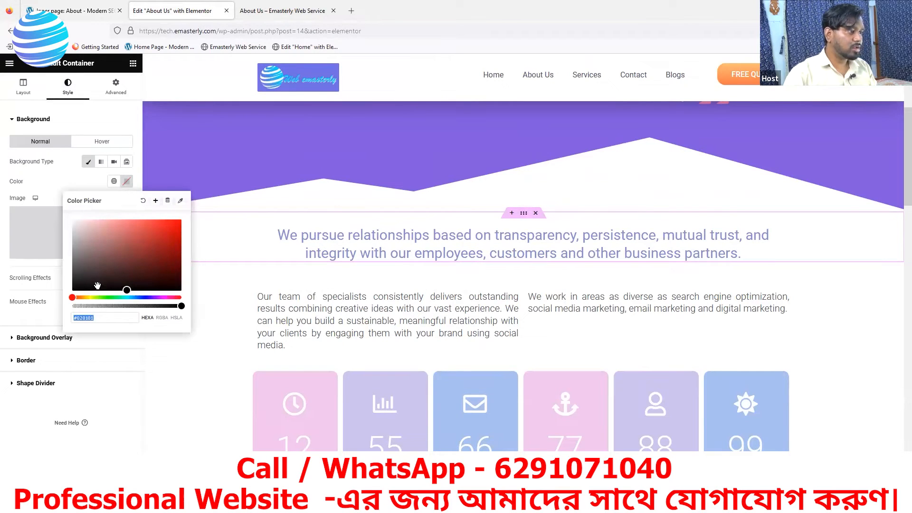
type("#ffffff")
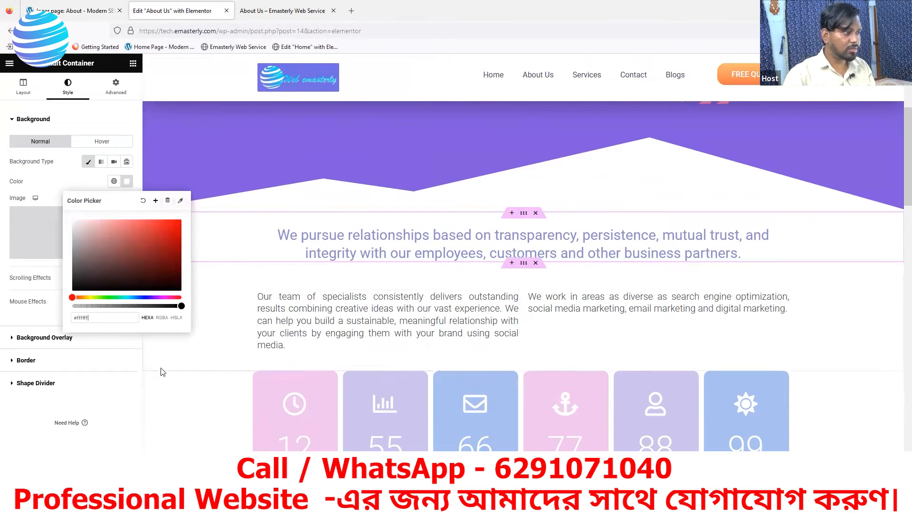
left_click(132, 424)
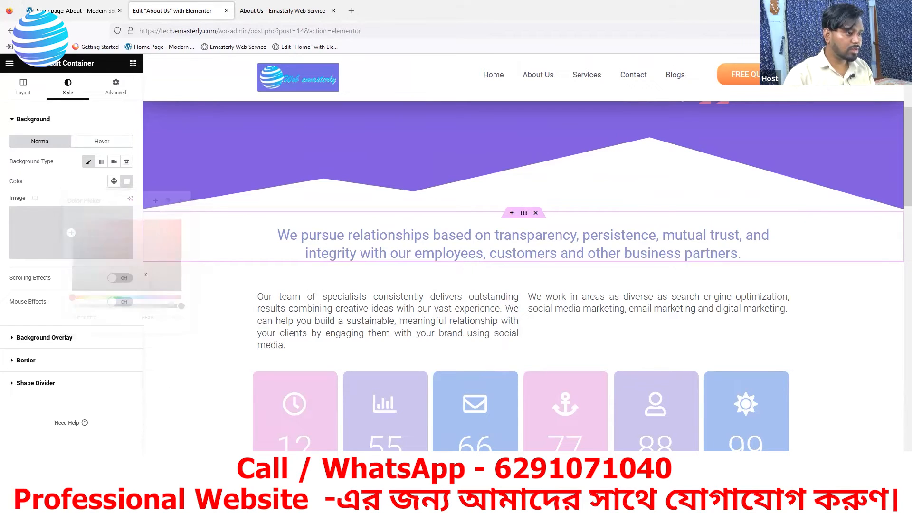
Step: Give the container holding the two-column intro text a classic background in colour #FFFFFF
left_click(523, 267)
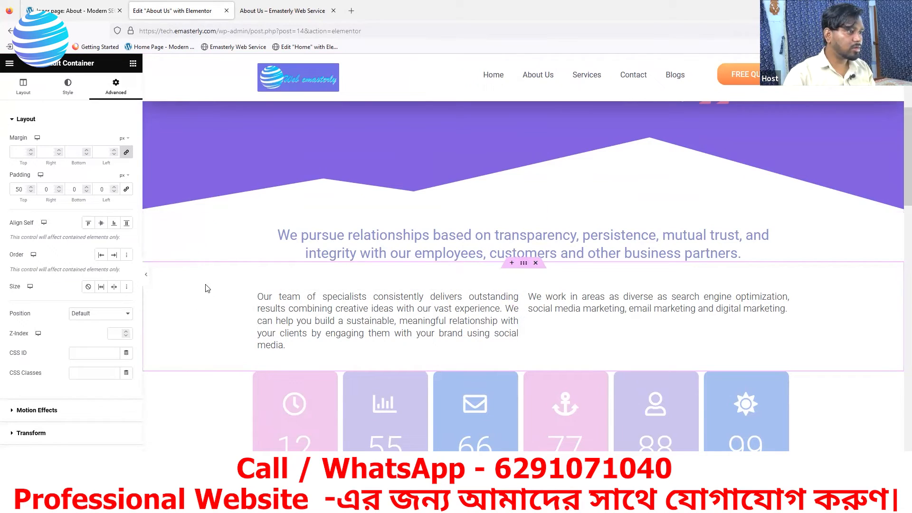
left_click(65, 91)
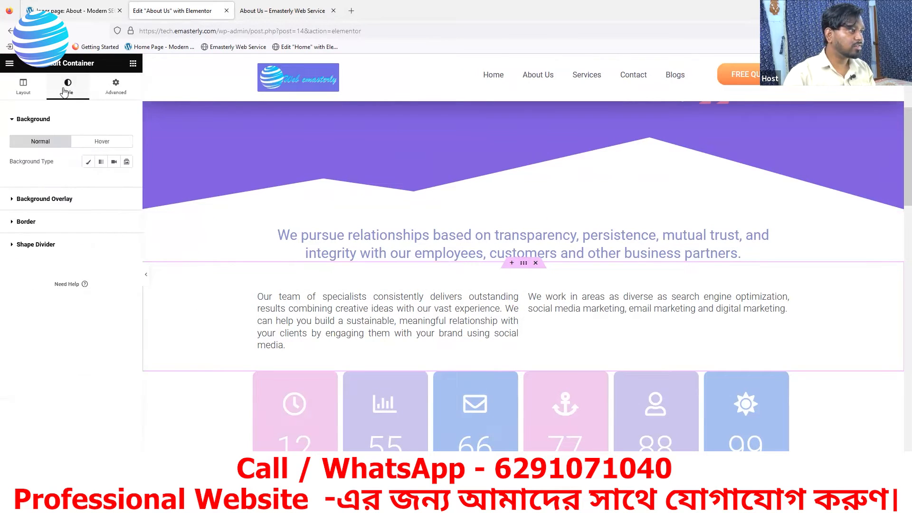
left_click(86, 163)
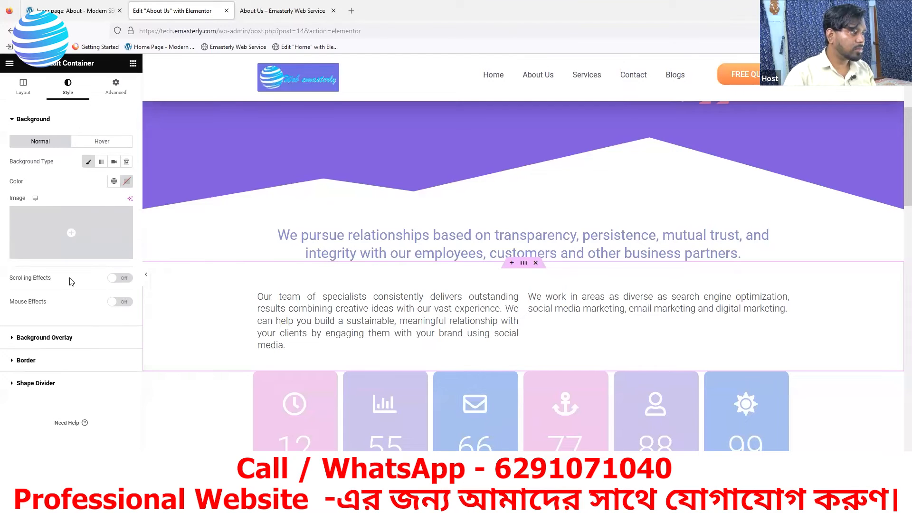
left_click(126, 184)
type("#FFFFFF")
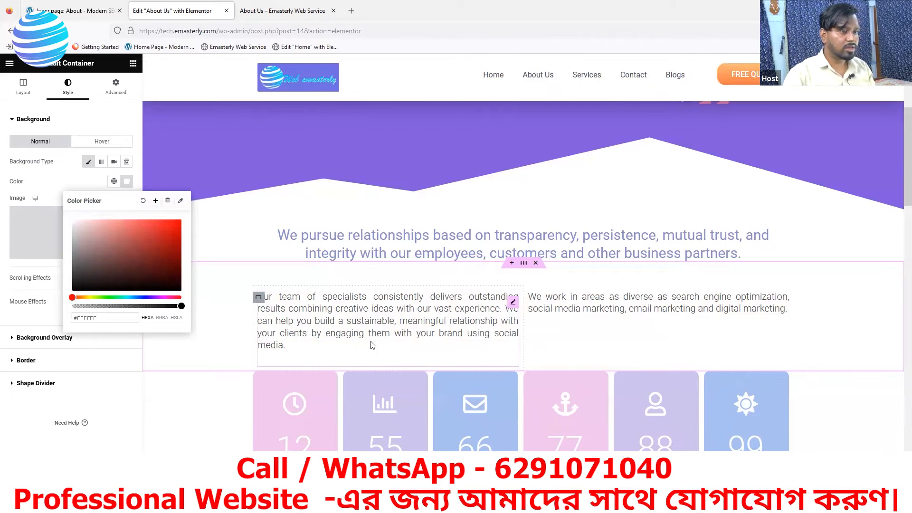
Step: Give the container holding the six counter cards a classic background in colour #FFFFFF
scroll(373, 346, "down", 3)
left_click(523, 227)
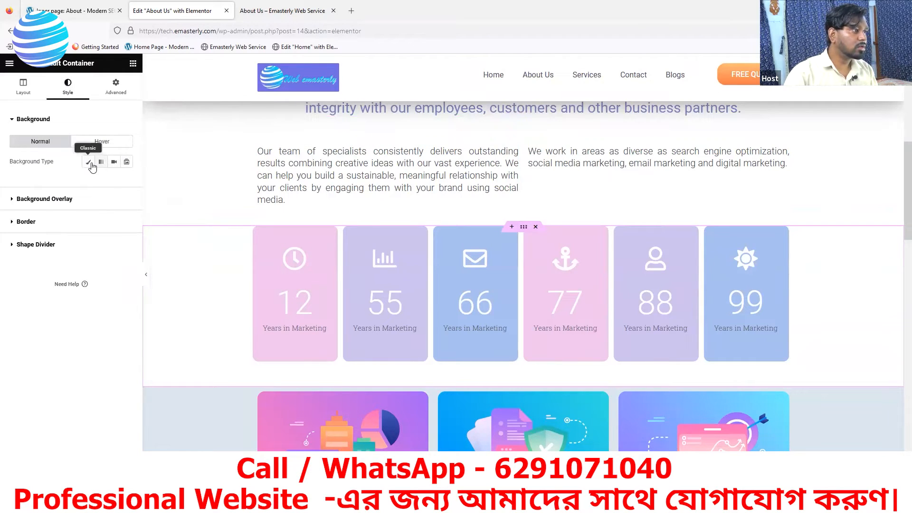
left_click(126, 182)
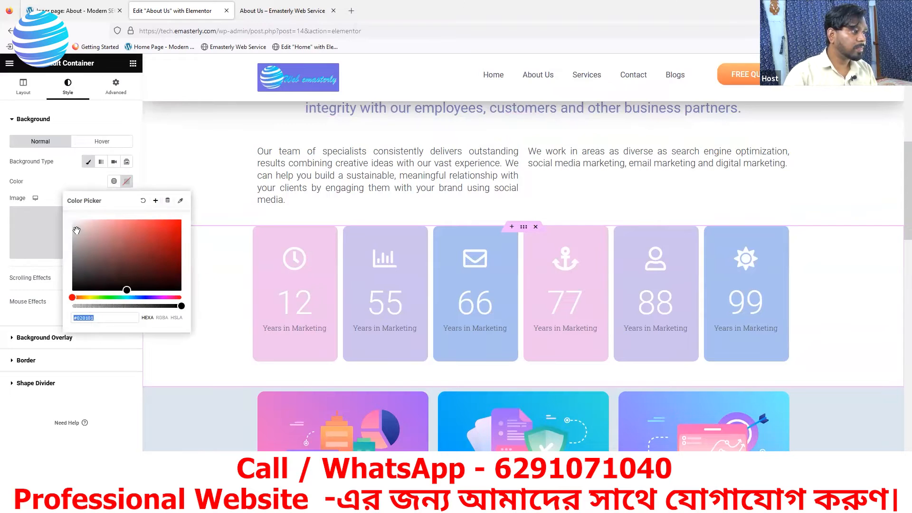
scroll(416, 410, "down", 2)
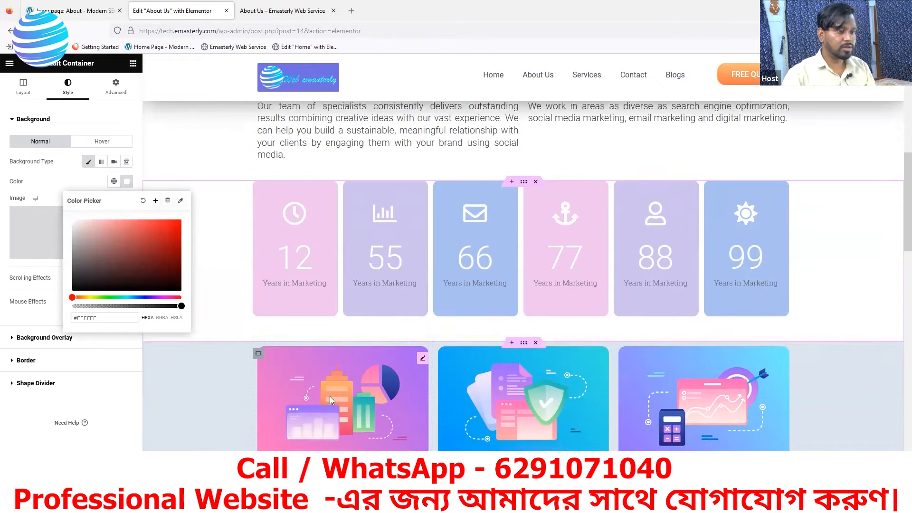
key("Escape")
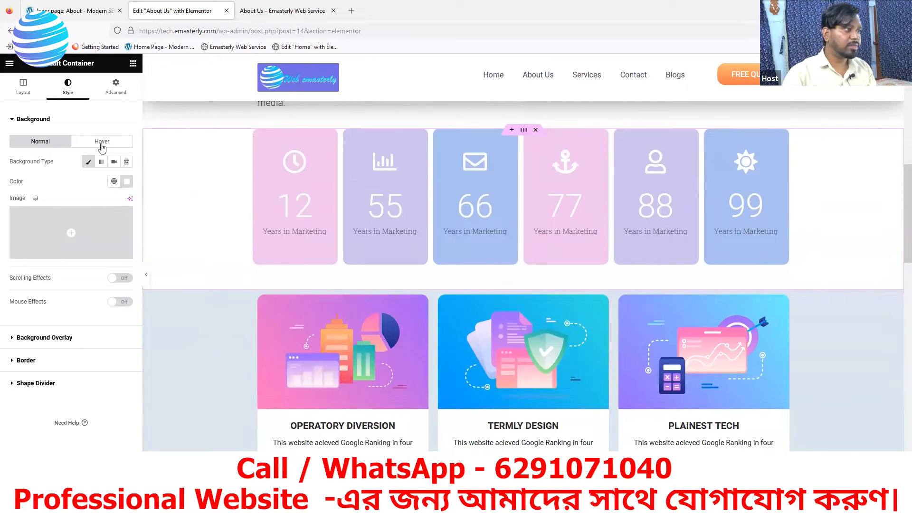
Step: Increase the bottom padding of the counter cards' container to 70 px
left_click(115, 87)
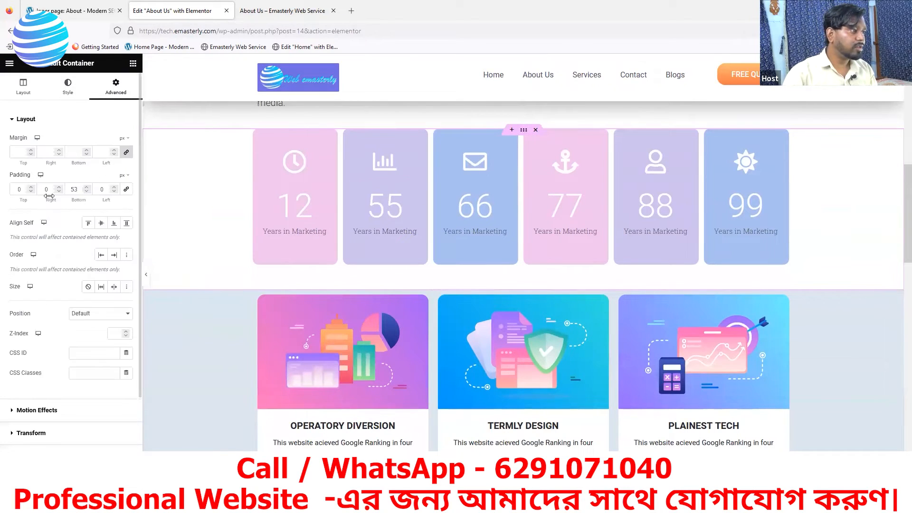
left_click(86, 187)
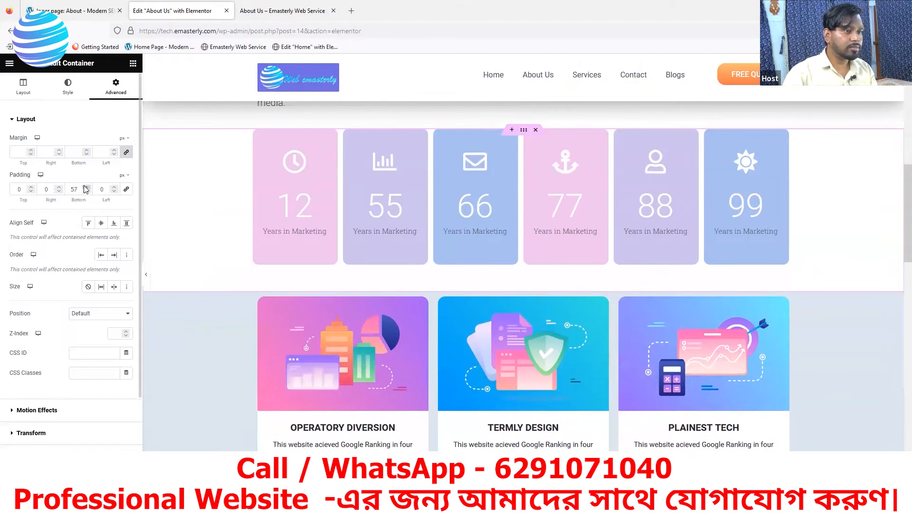
left_click(85, 189)
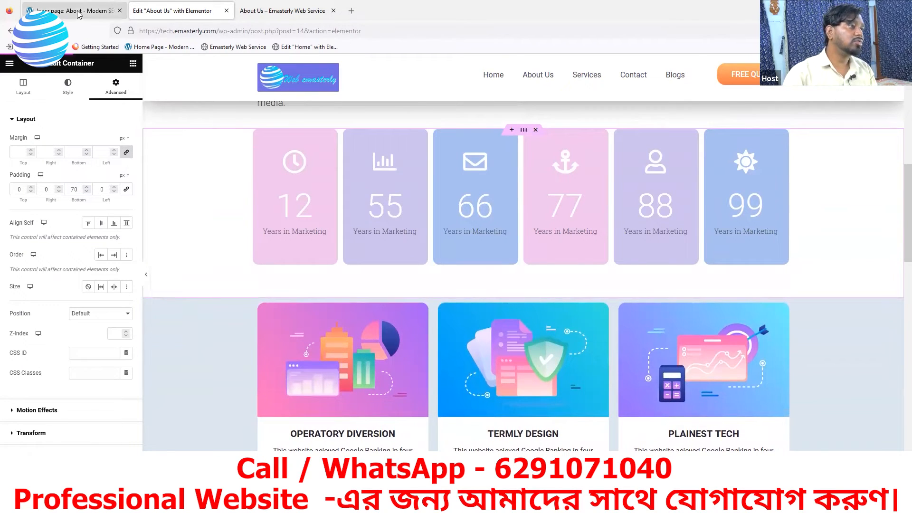
Step: Close the inspector on the reference About page and examine the team section below its counter cards
key("ctrl+Page_Up")
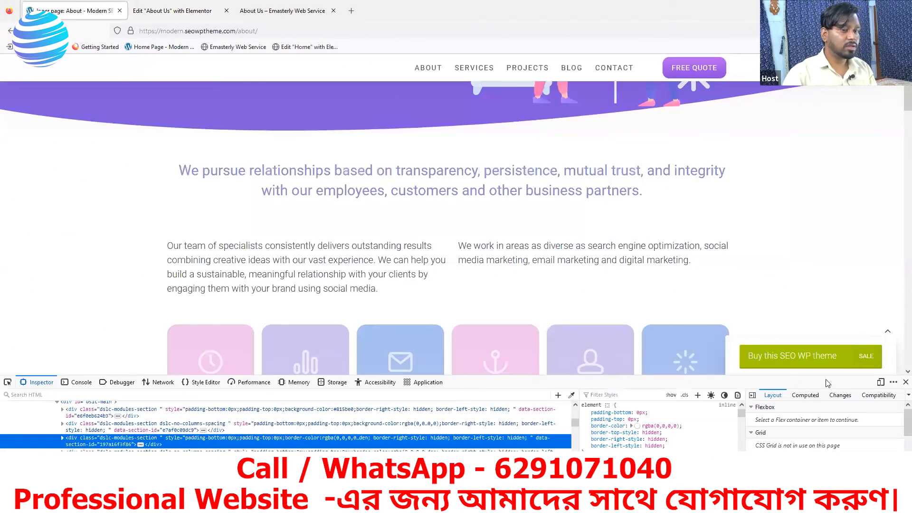
left_click(905, 382)
scroll(470, 260, "down", 4)
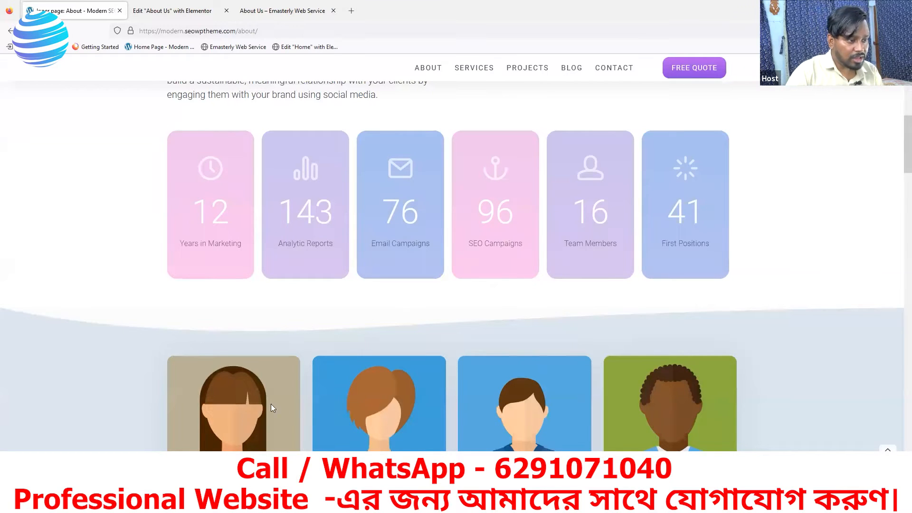
scroll(214, 360, "down", 2)
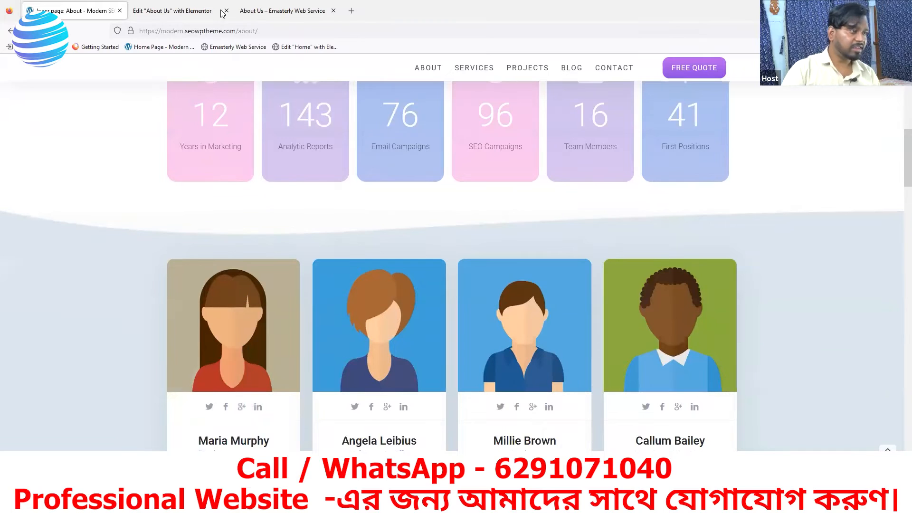
Step: Back in the Elementor editor, set the width of the OPERATORY DIVERSION card's container to 25%, matching the reference's four-column layout
left_click(194, 14)
scroll(486, 239, "down", 3)
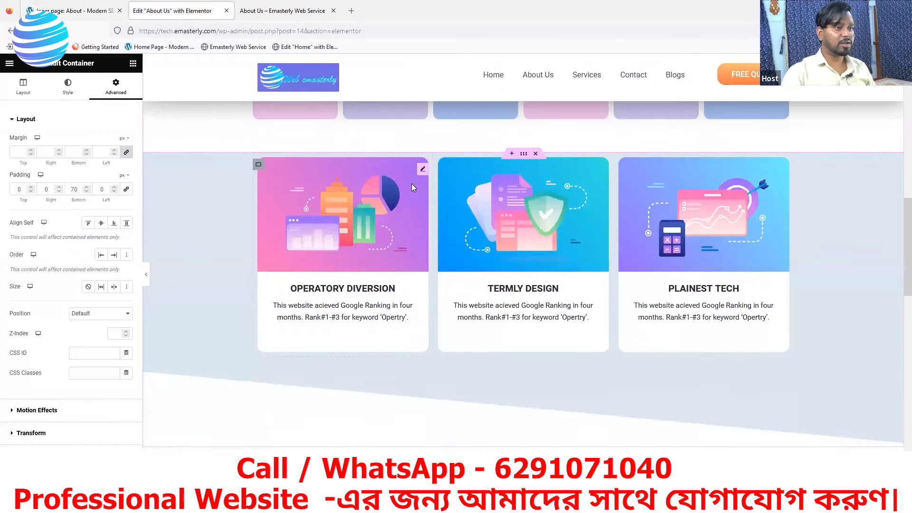
left_click(258, 166)
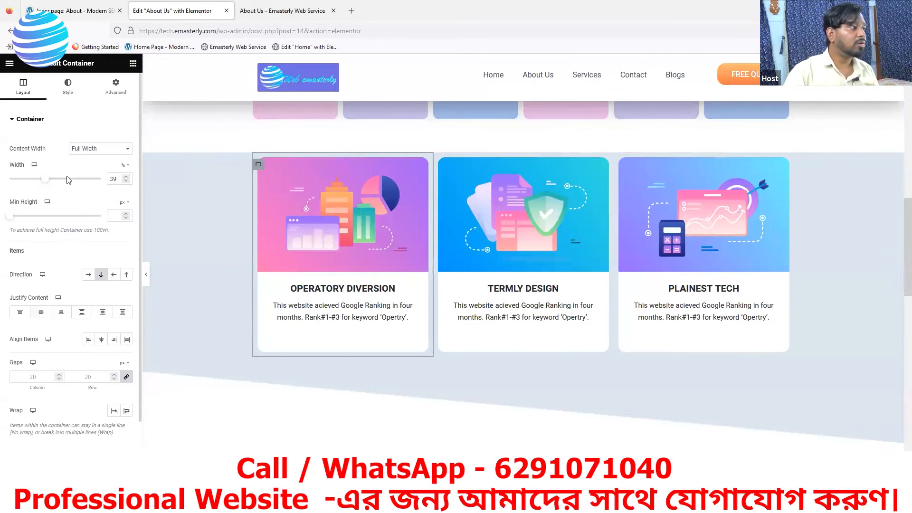
left_click(96, 13)
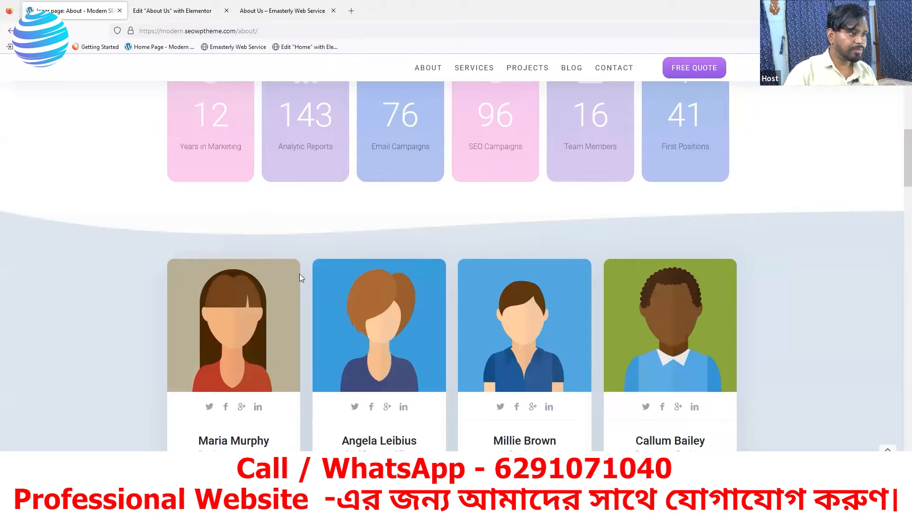
left_click(172, 10)
left_click_drag(46, 186, 32, 189)
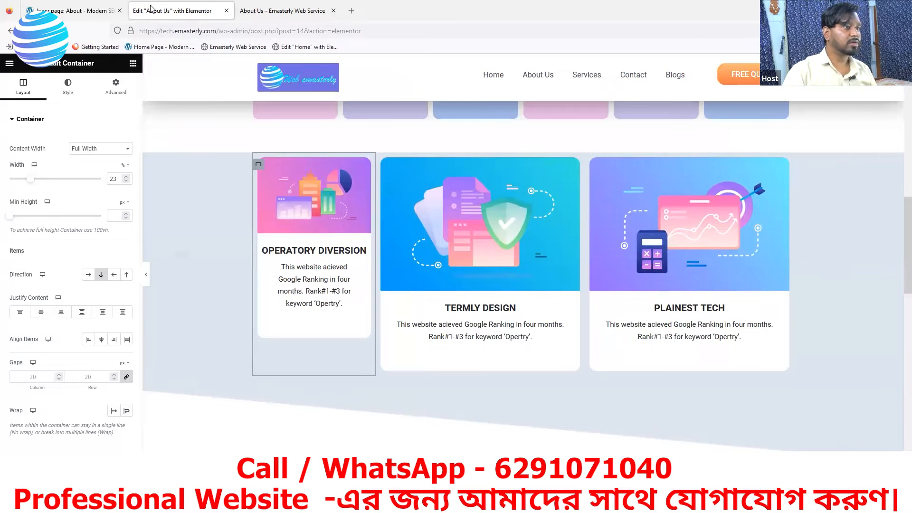
left_click(76, 10)
left_click(166, 11)
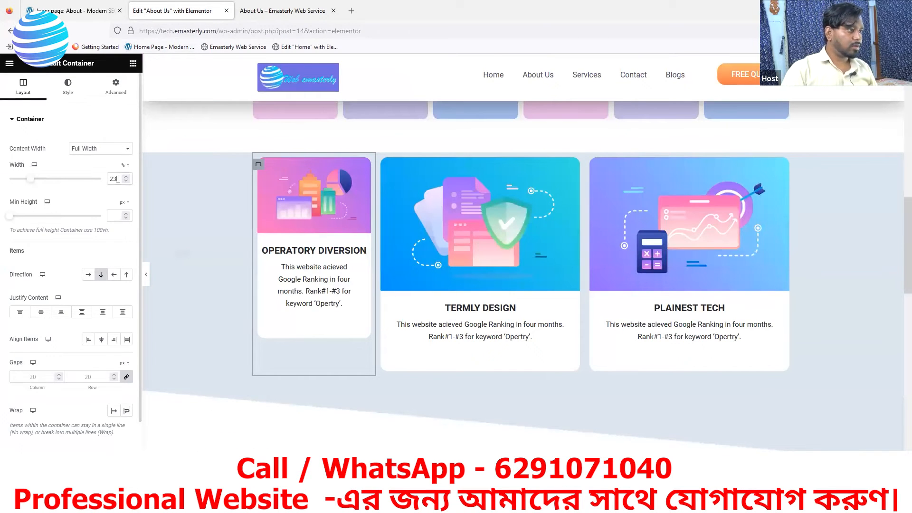
key("BackSpace")
type("5")
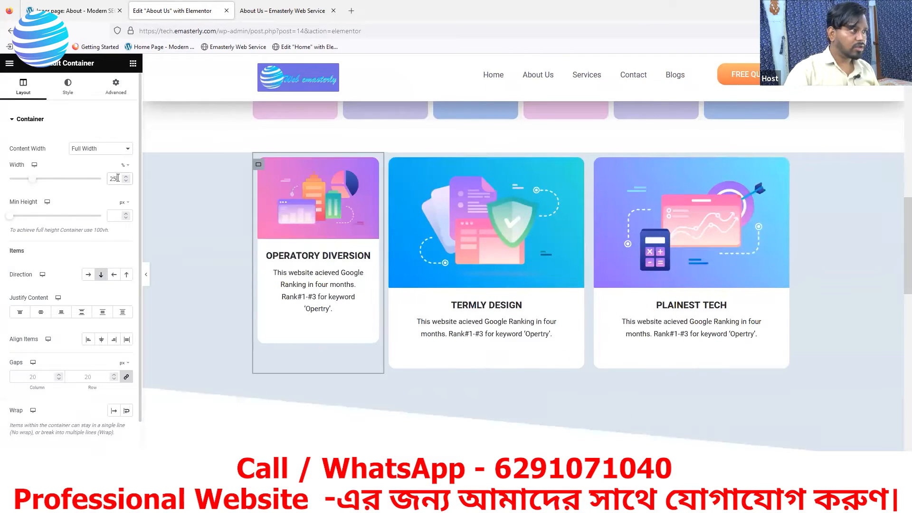
Step: Examine the team member cards on the reference About page and copy the first member's name
left_click(62, 16)
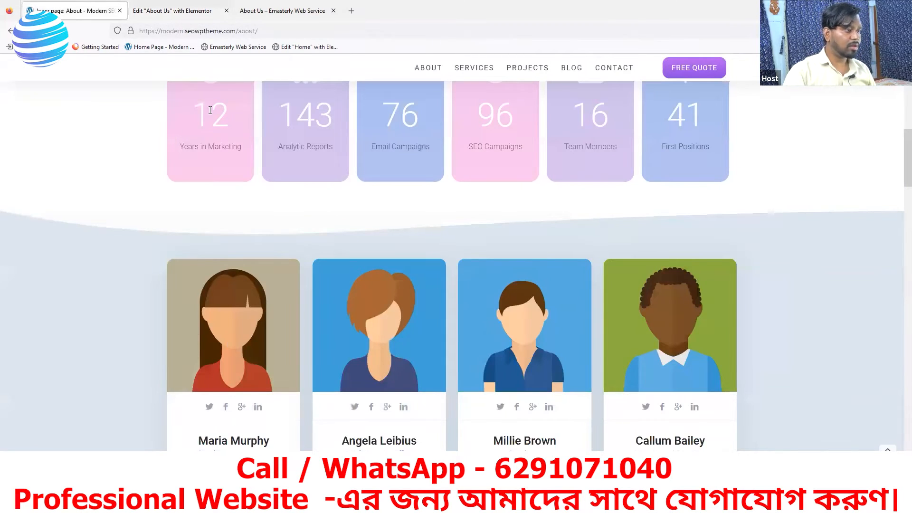
left_click(172, 11)
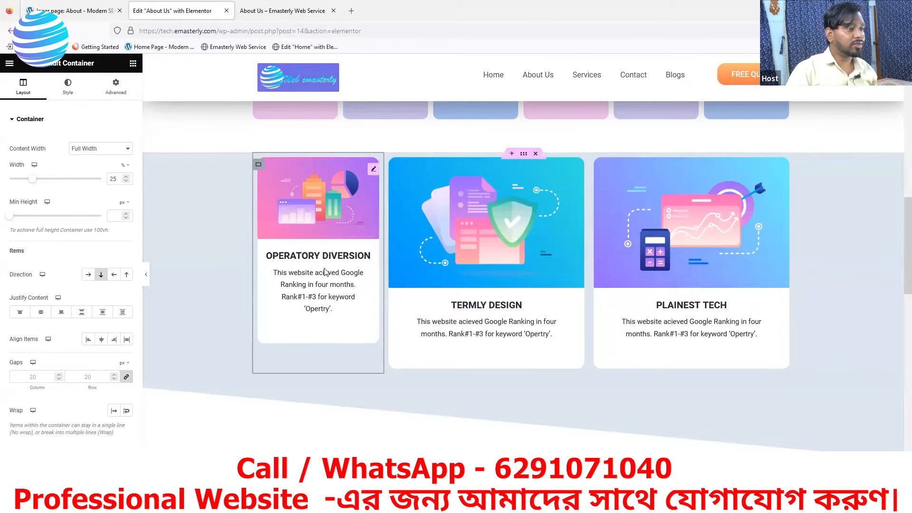
left_click(97, 12)
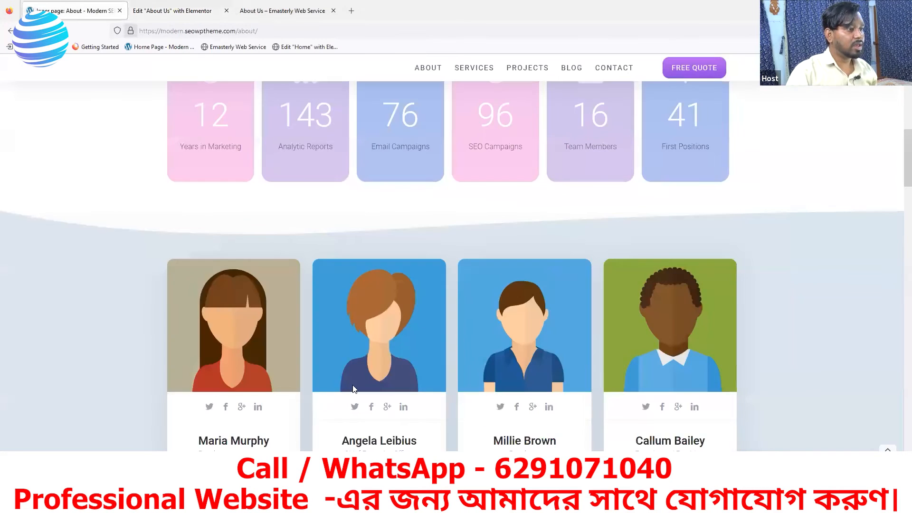
scroll(353, 388, "down", 3)
left_click_drag(271, 295, 196, 298)
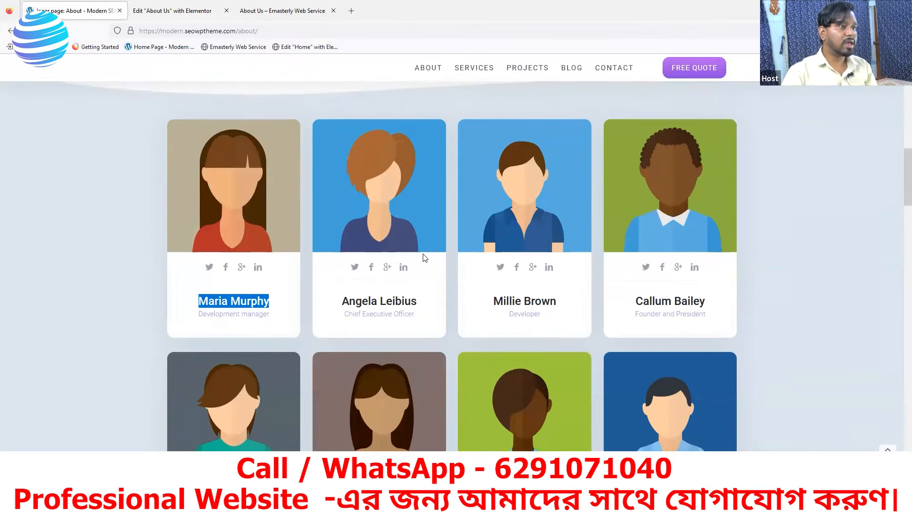
scroll(484, 326, "up", 2)
scroll(485, 326, "down", 3)
scroll(515, 352, "down", 3)
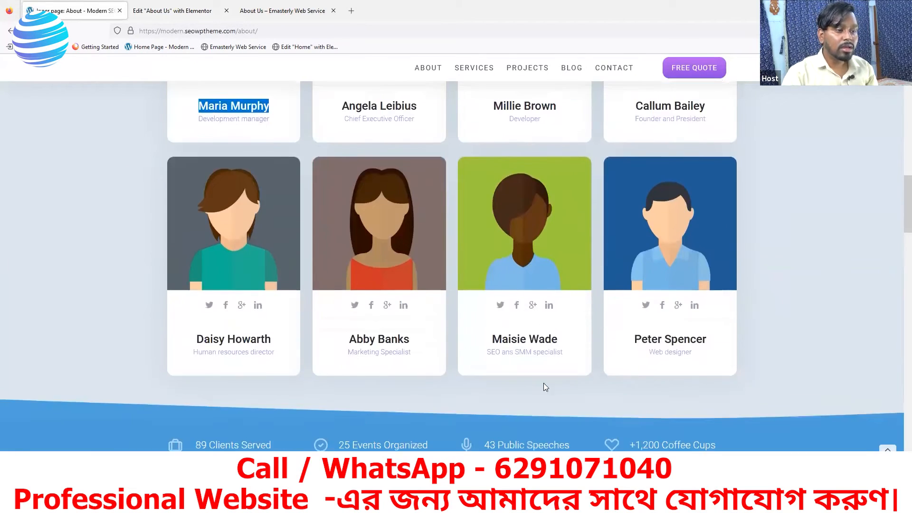
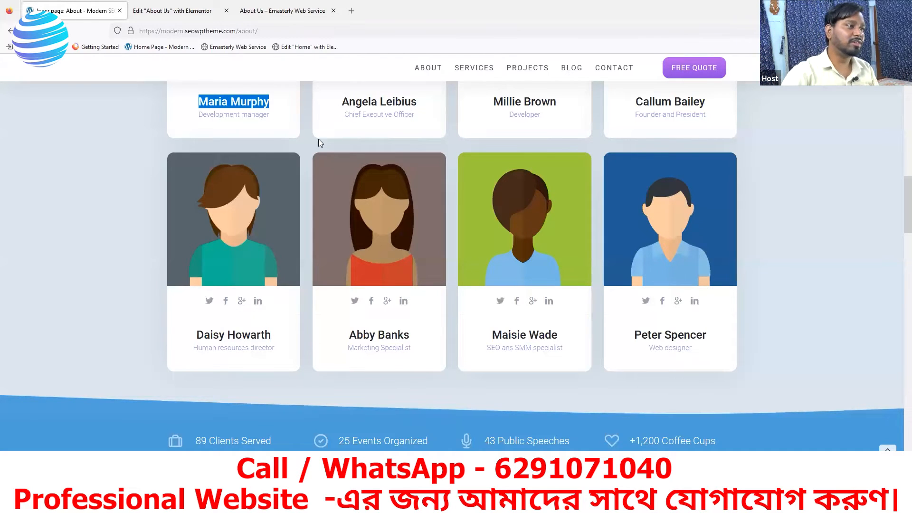
Step: Back in the Elementor editor, replace the OPERATORY DIVERSION heading with the first team member's name from the reference page
left_click(181, 17)
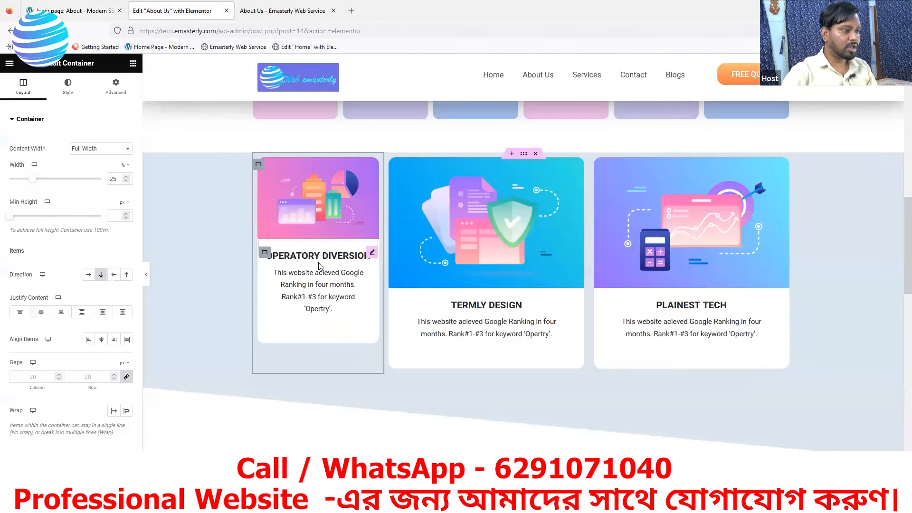
left_click(372, 254)
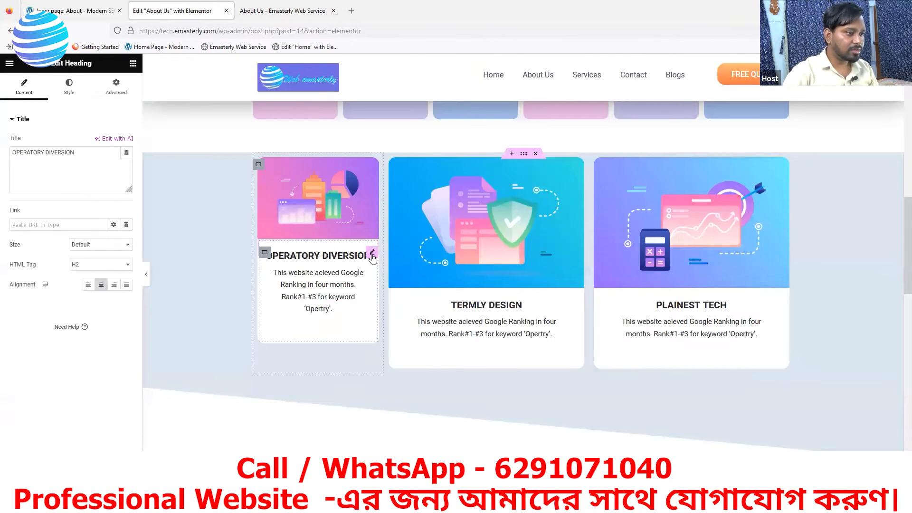
left_click_drag(75, 153, 2, 149)
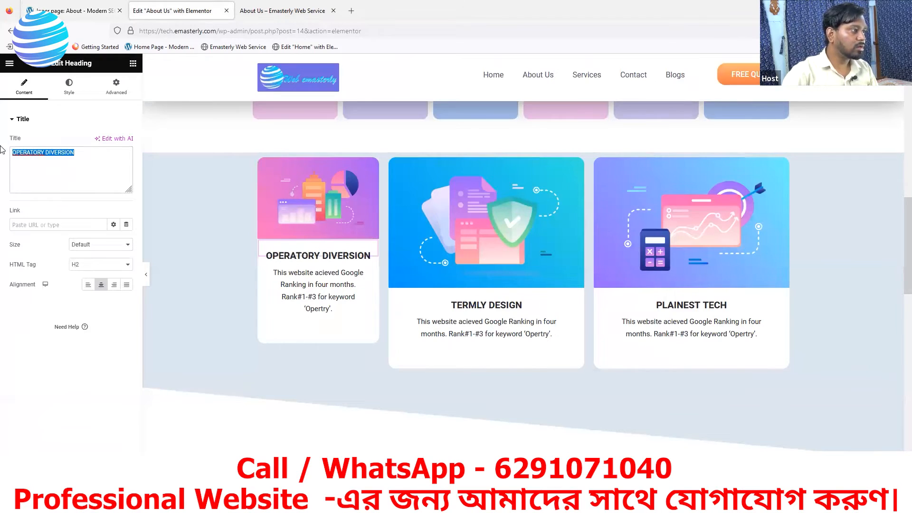
type("Maria Murphy")
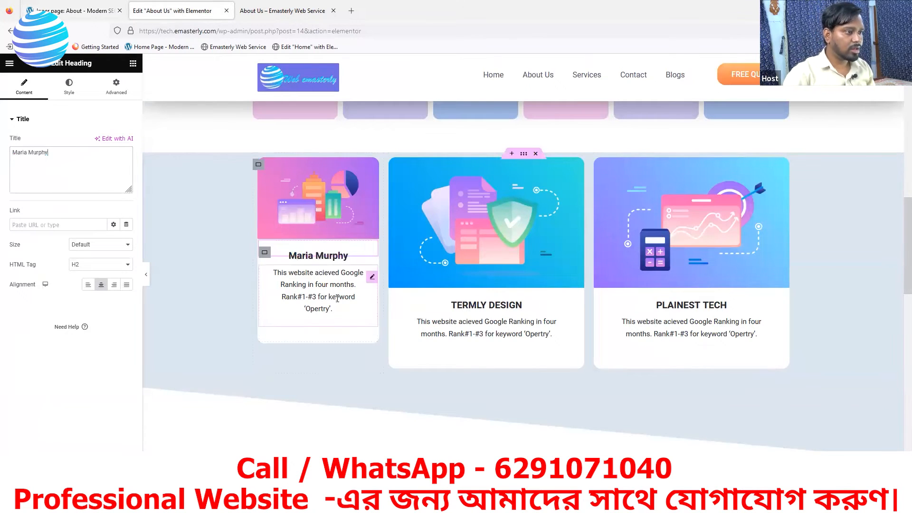
Step: Copy the job title "Human resources director" from the second-row team card on the reference About page
left_click(78, 13)
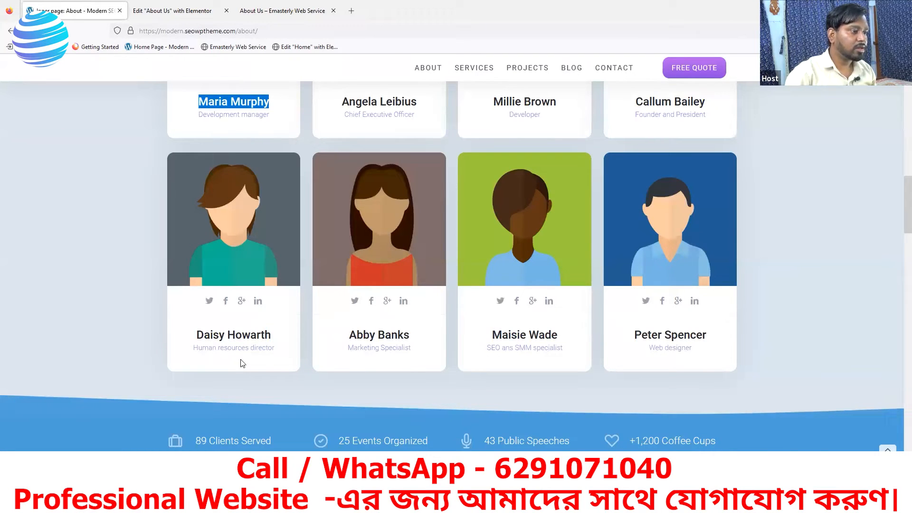
left_click_drag(274, 350, 179, 358)
key("ctrl+c")
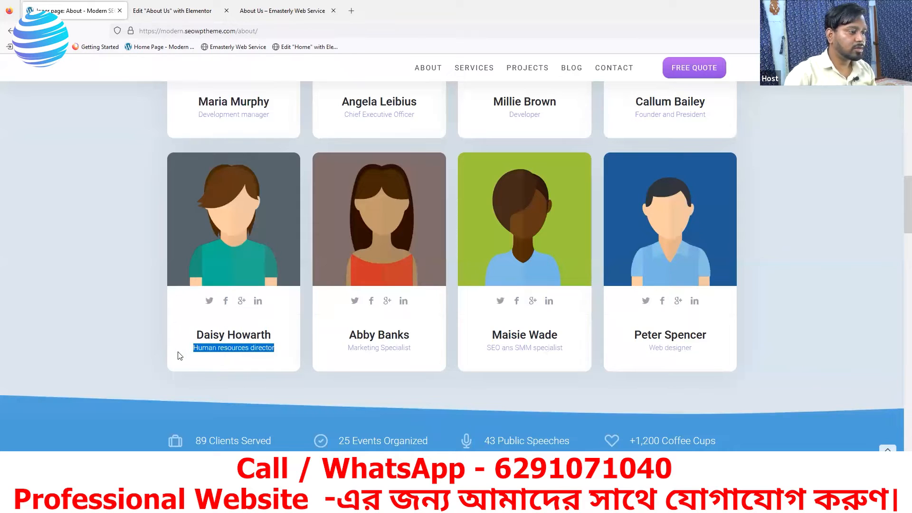
Step: Back in the Elementor editor, replace the first card's description text with "Human Resources Director"
left_click(187, 16)
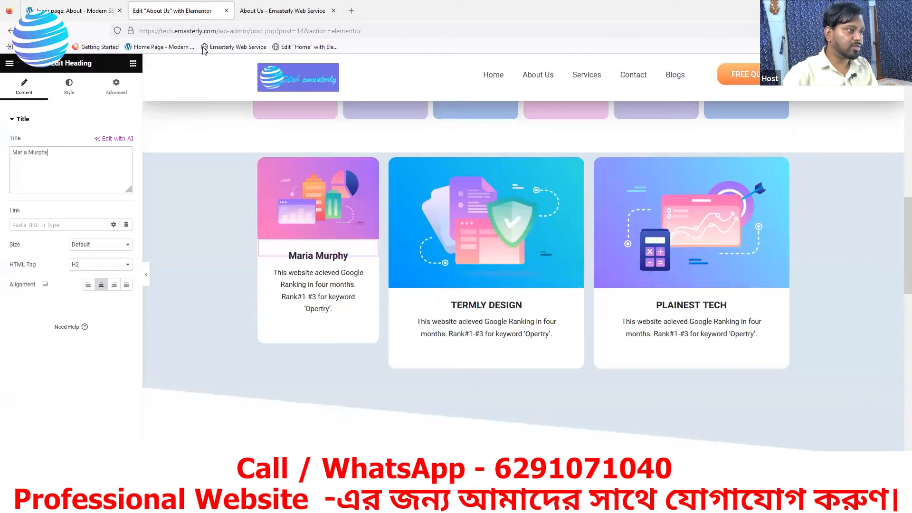
left_click(373, 278)
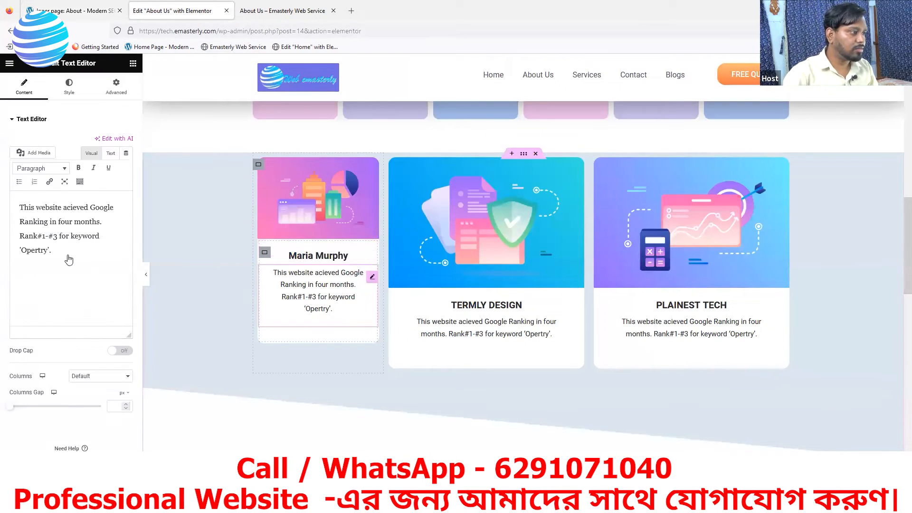
left_click_drag(51, 250, 20, 205)
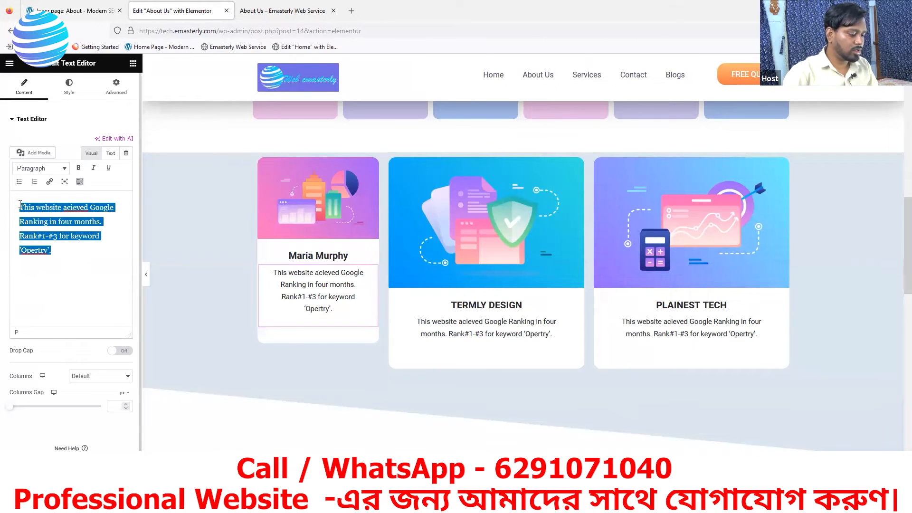
key("ctrl+v")
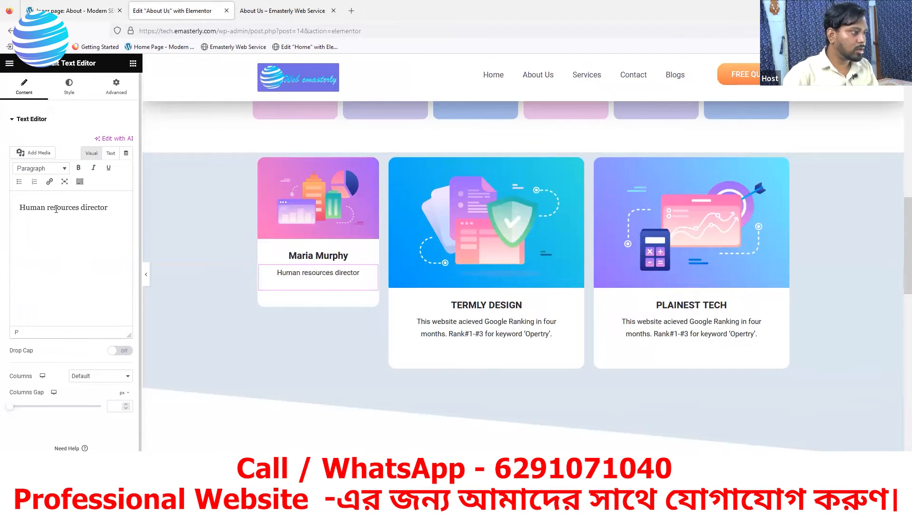
key("BackSpace")
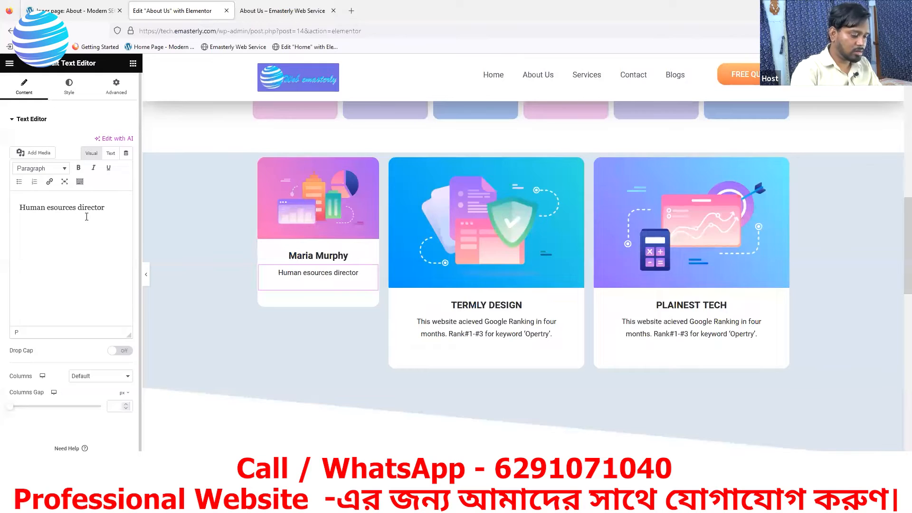
type("R")
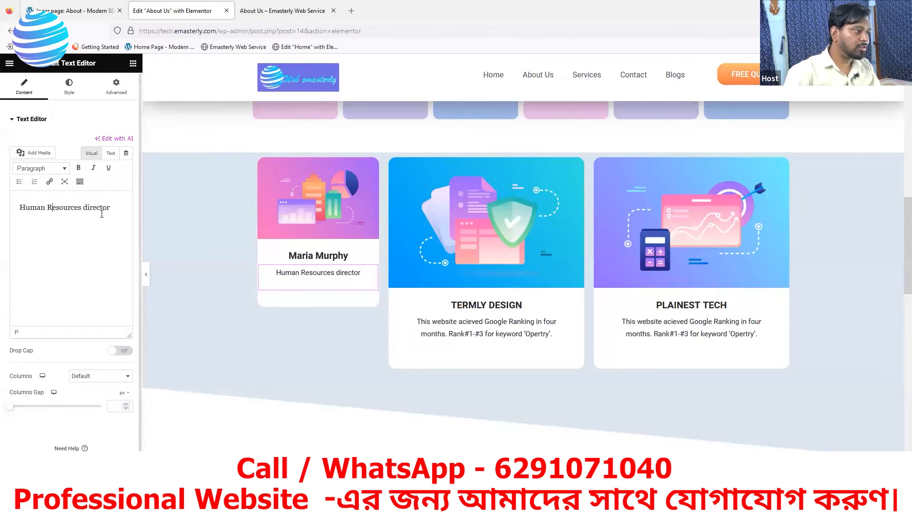
key("BackSpace")
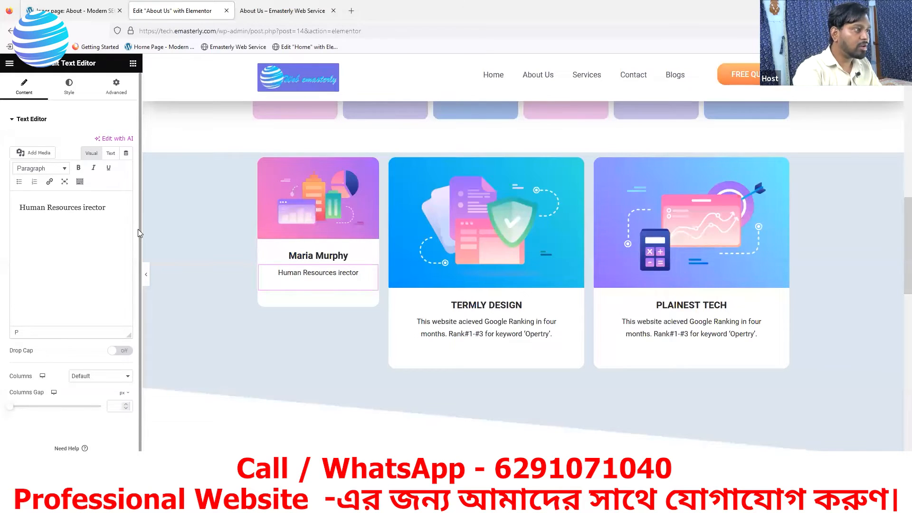
type("D")
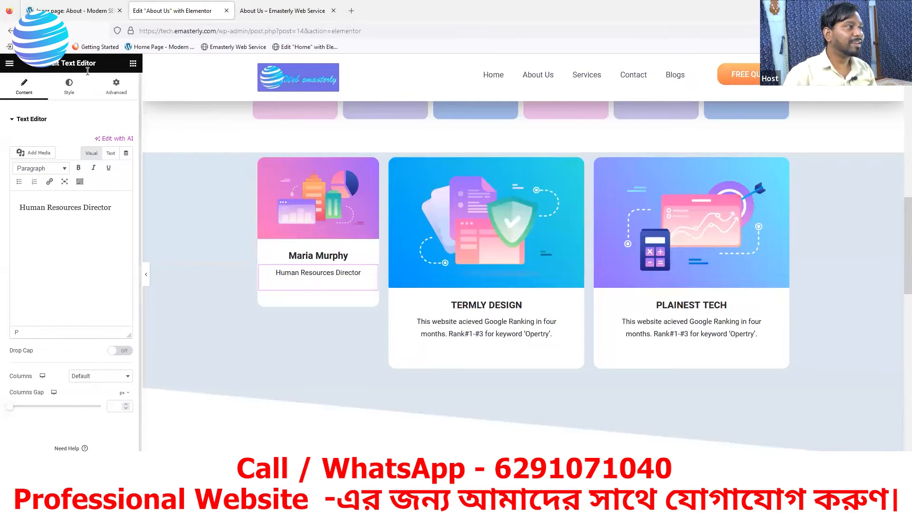
Step: Compare the first card with the reference About page's team cards and examine their arrangement of portrait, social icons, name and job title
left_click(73, 14)
left_click(172, 11)
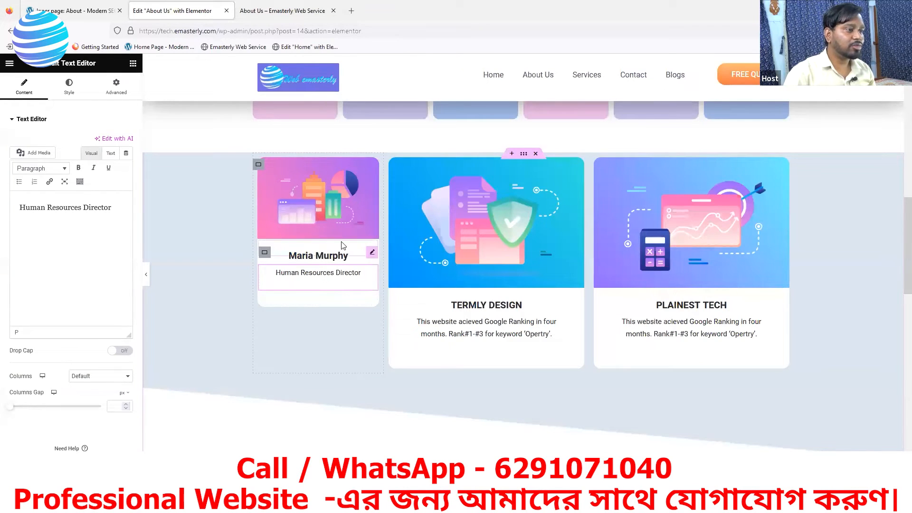
left_click(81, 10)
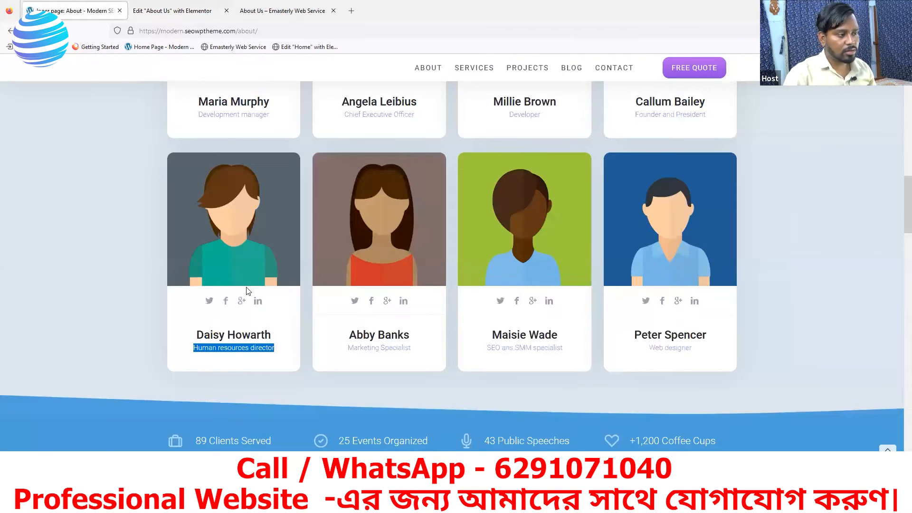
scroll(276, 285, "up", 2)
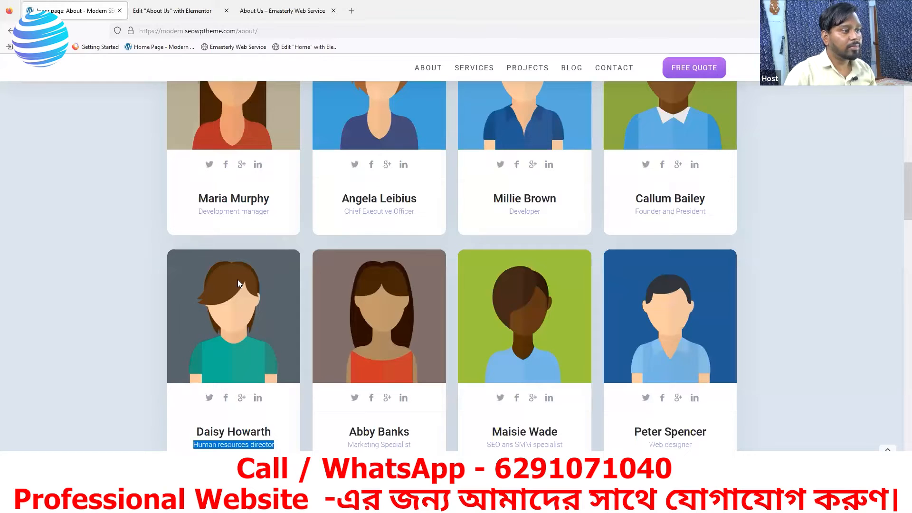
scroll(219, 409, "up", 2)
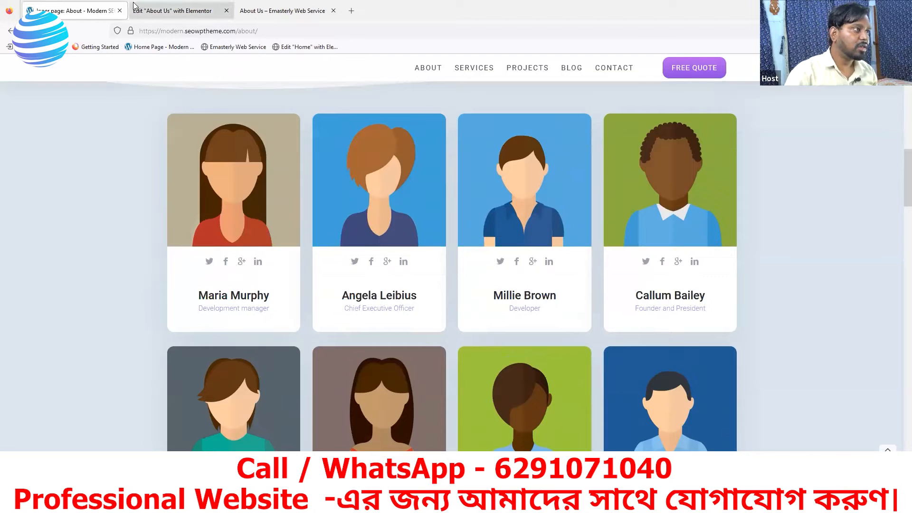
Step: Back in the Elementor editor, search the widgets for "social" and add a Social Icons widget between the first card's image and name
left_click(157, 10)
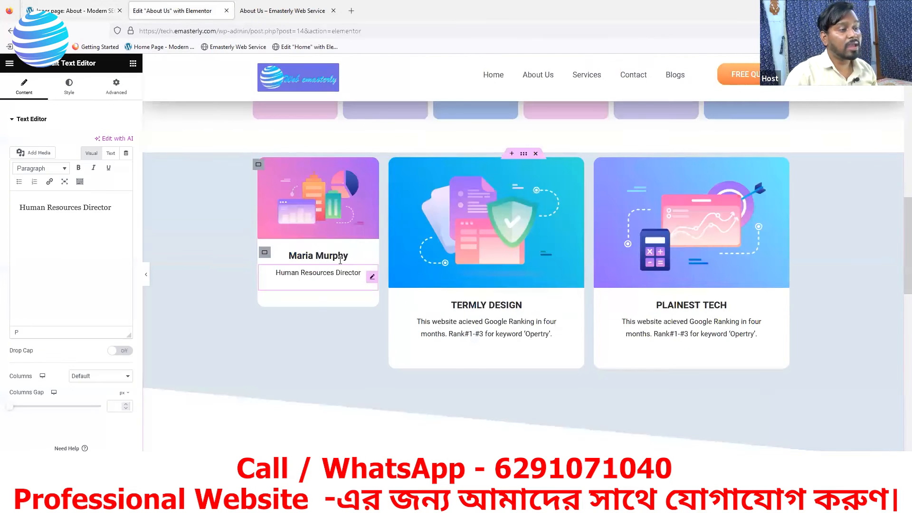
left_click(132, 63)
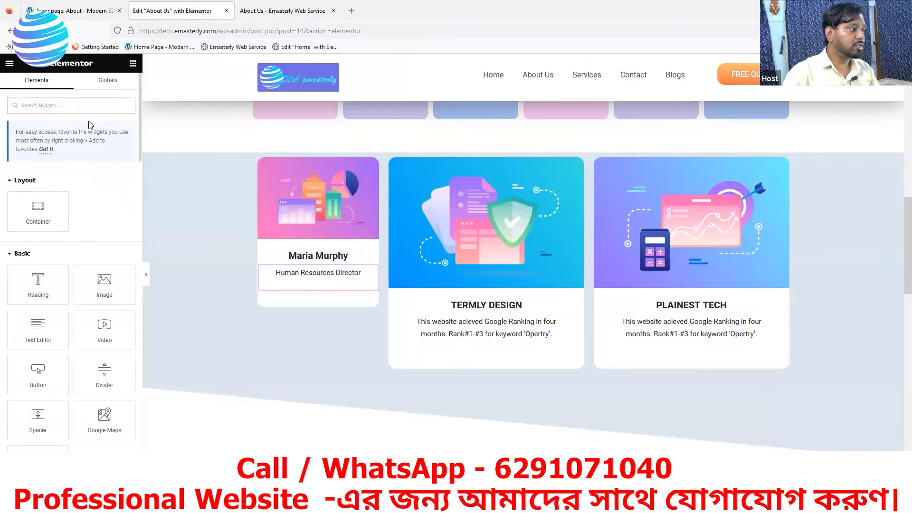
type("so")
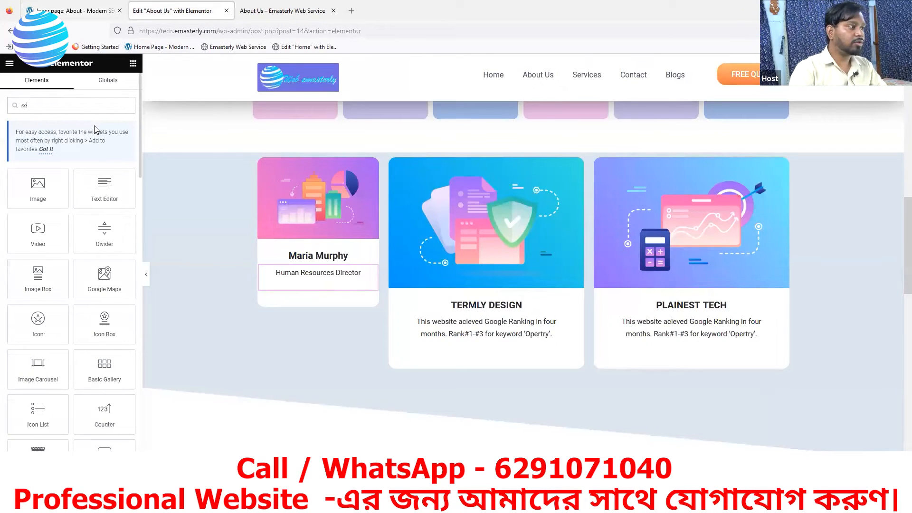
type("cial")
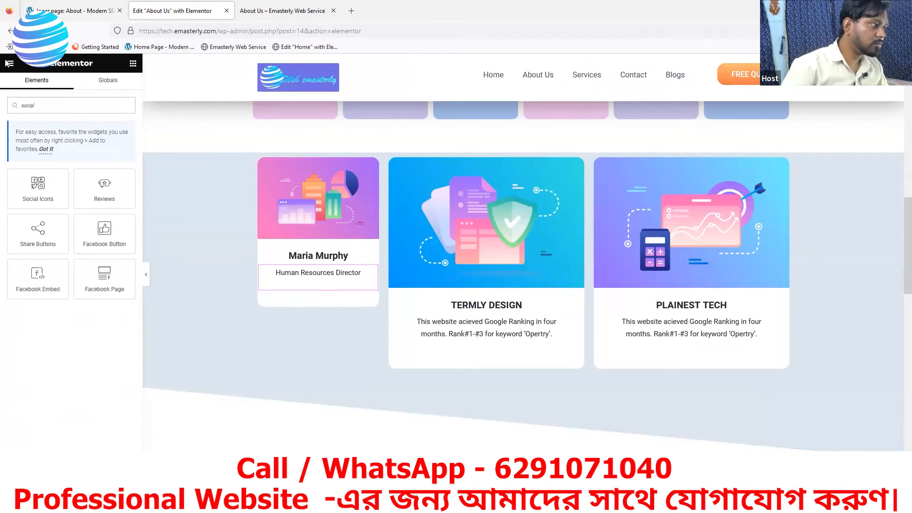
left_click_drag(38, 190, 312, 239)
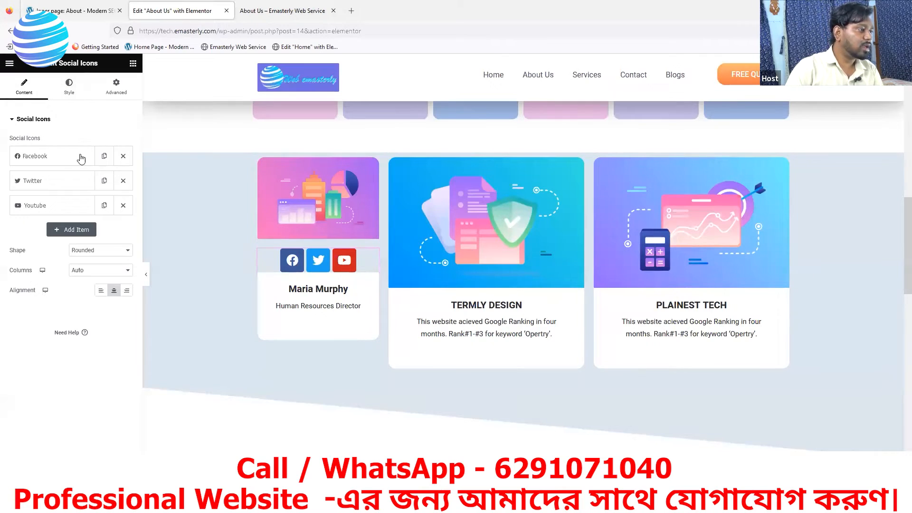
Step: Set the social icons' shape to Circle and open the settings of the fourth icon item
left_click(91, 252)
left_click(85, 285)
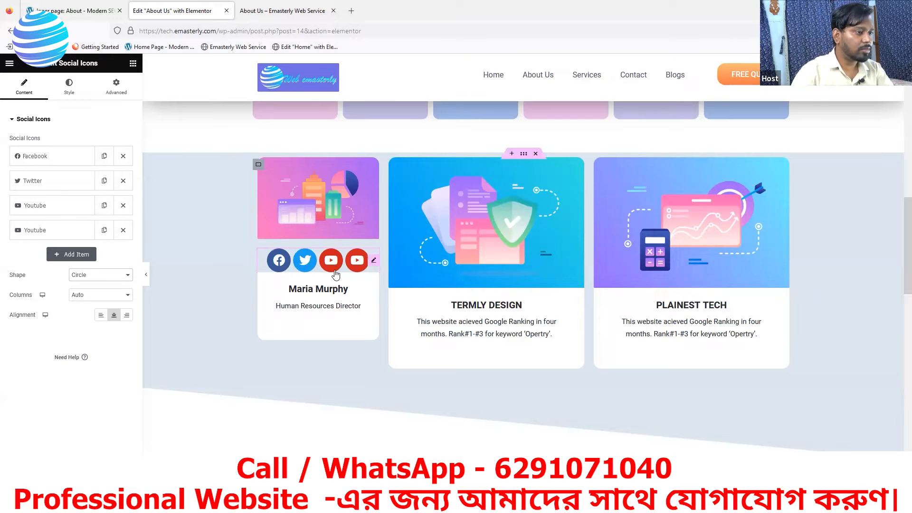
left_click(65, 235)
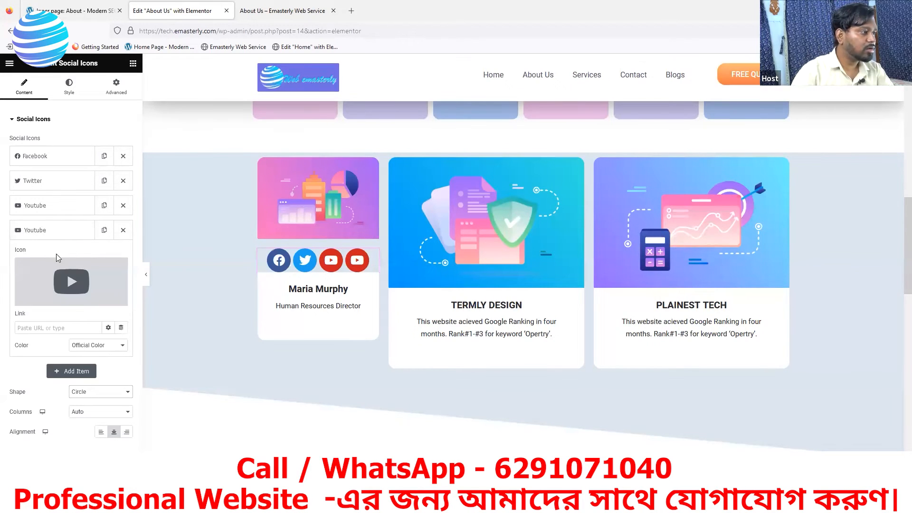
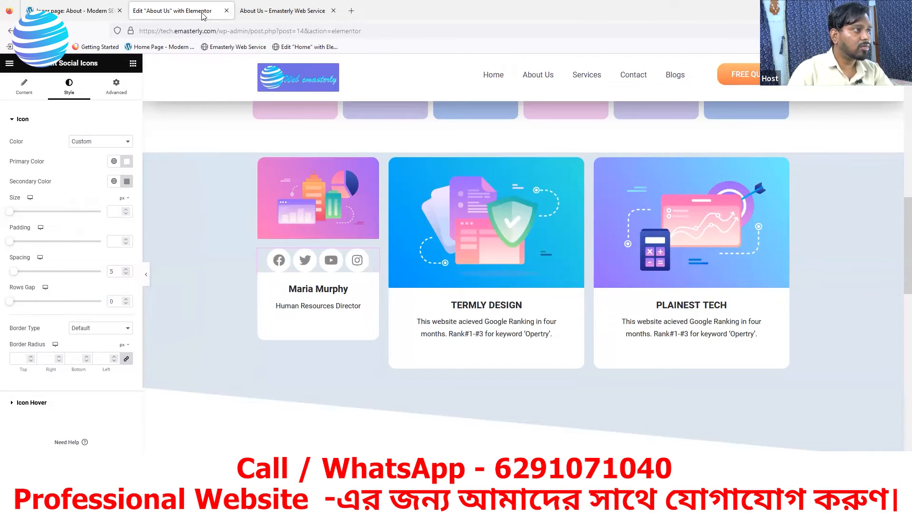
Step: Check the reference team cards, and move the social icons into the first card's text container and the name heading below the job title
left_click(88, 7)
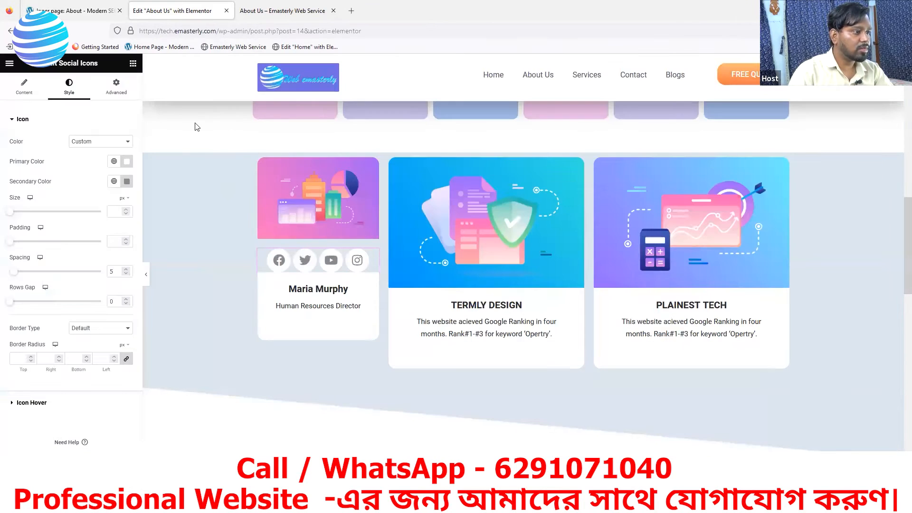
left_click(152, 11)
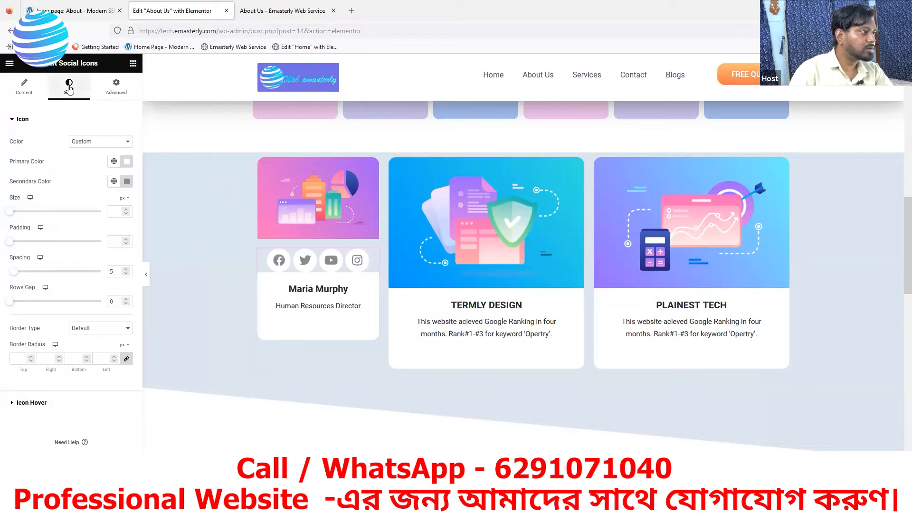
left_click(13, 119)
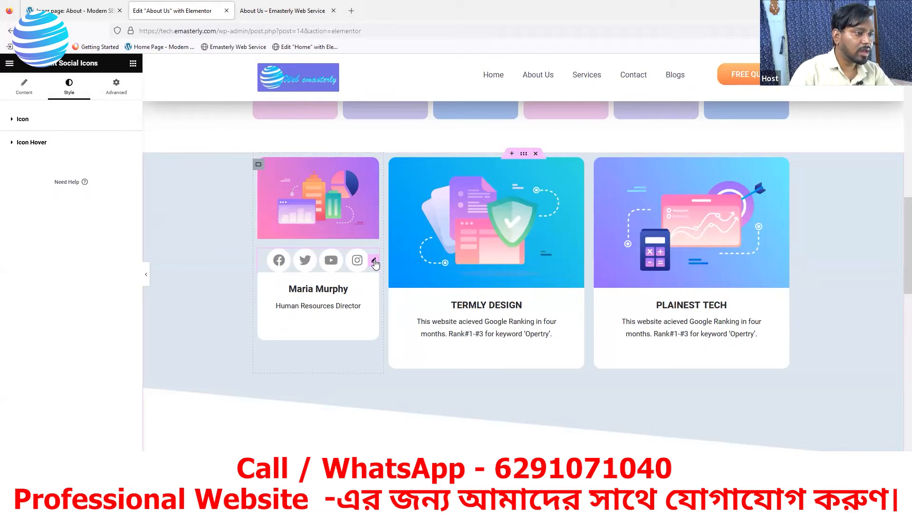
left_click_drag(375, 263, 349, 285)
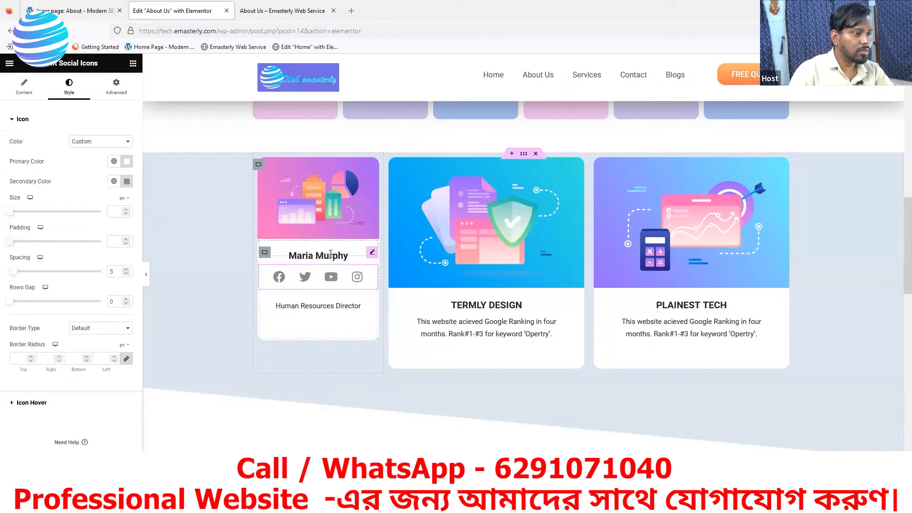
left_click_drag(373, 255, 351, 284)
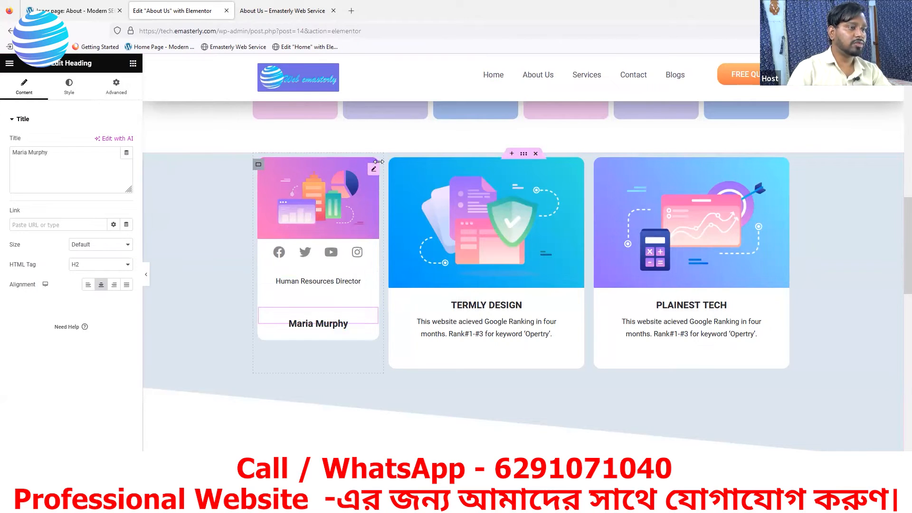
Step: Save the human resources director's portrait from the reference About page to the Downloads folder as a PNG, and return to the Elementor editor
left_click(76, 10)
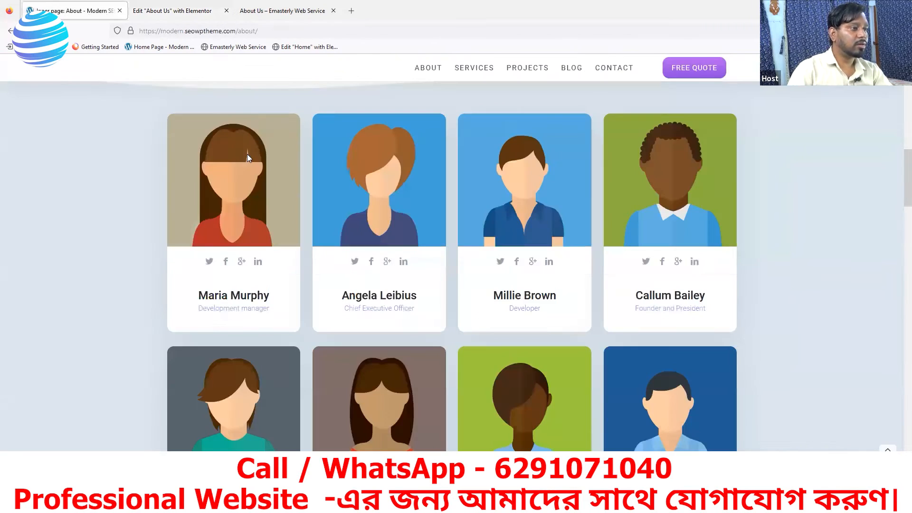
right_click(247, 154)
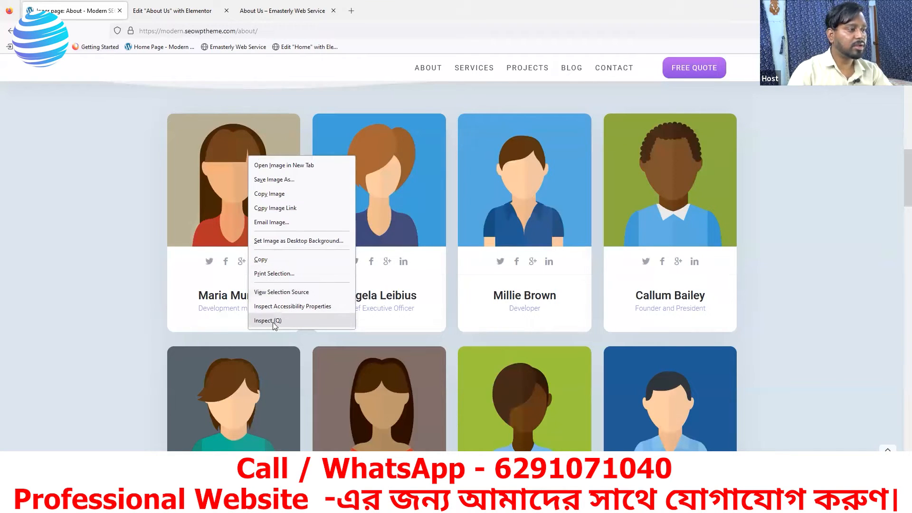
left_click(81, 248)
scroll(287, 334, "down", 2)
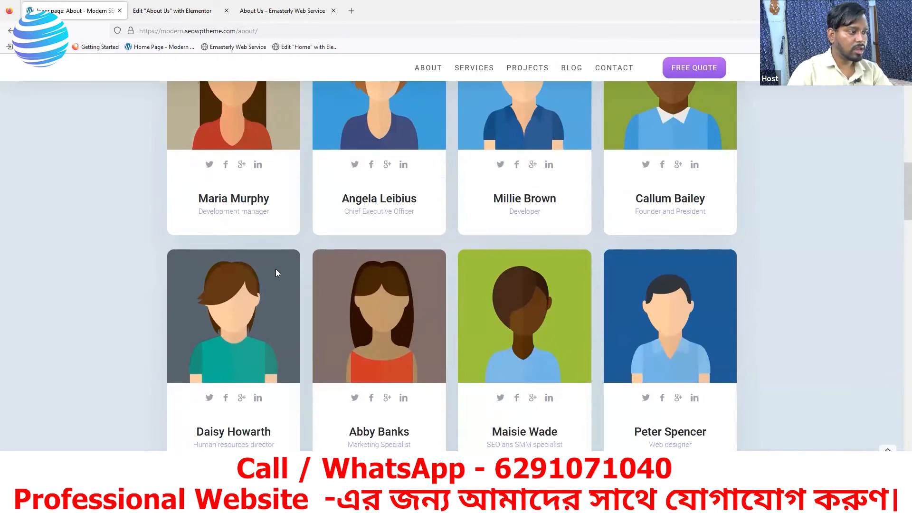
scroll(266, 256, "up", 2)
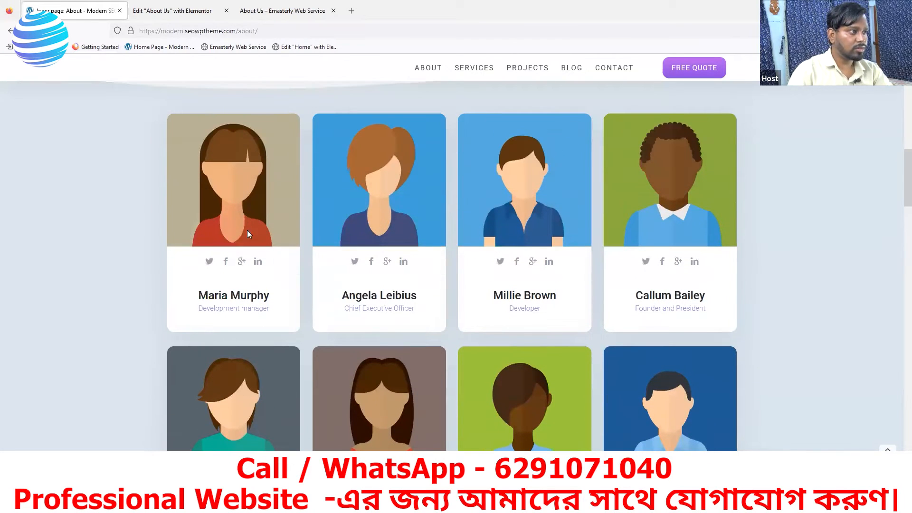
right_click(225, 393)
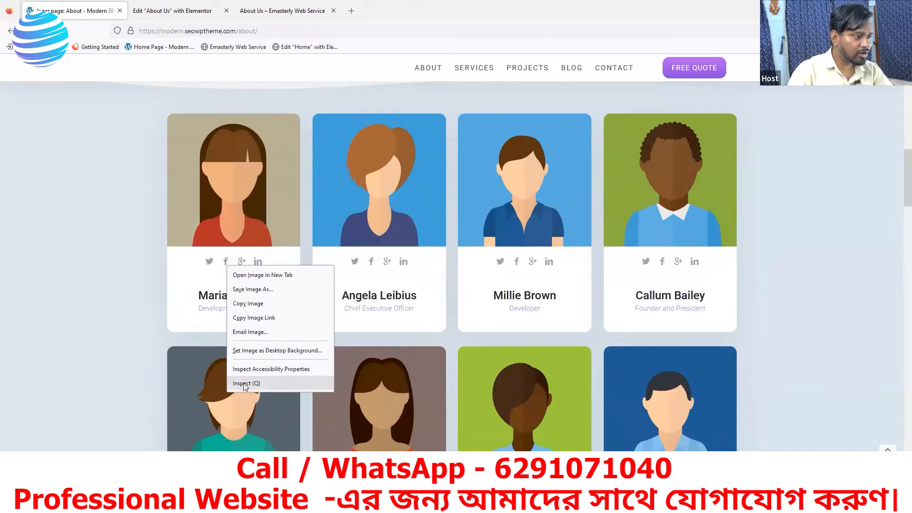
left_click(246, 289)
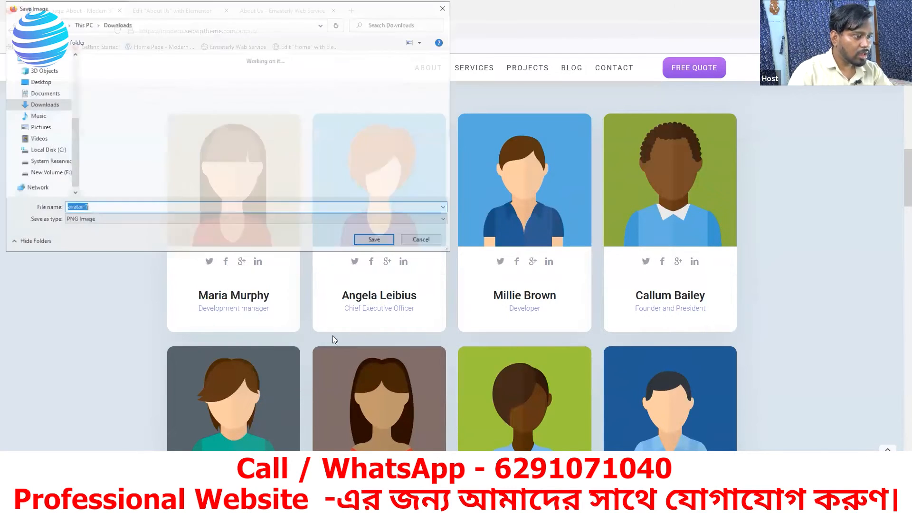
left_click(374, 241)
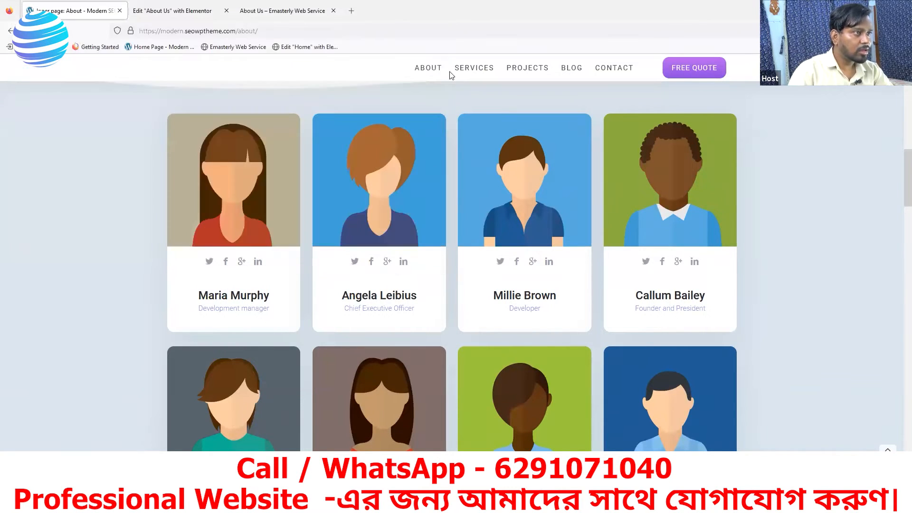
left_click(156, 15)
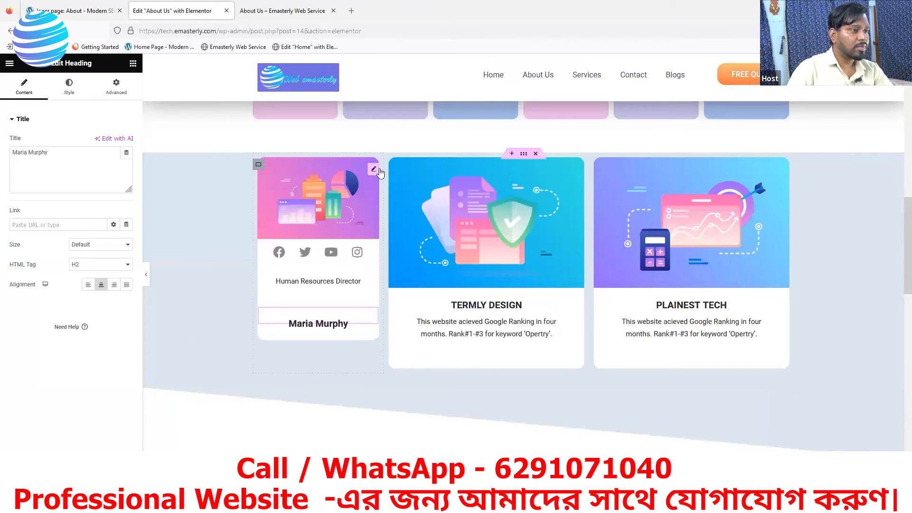
Step: Replace the first card's image with avatar-7 uploaded from the Downloads folder
left_click(373, 170)
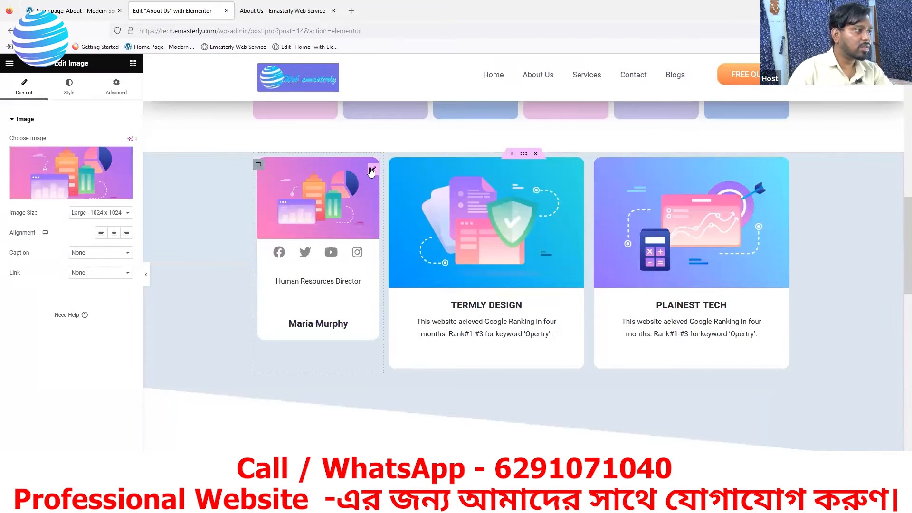
left_click(39, 197)
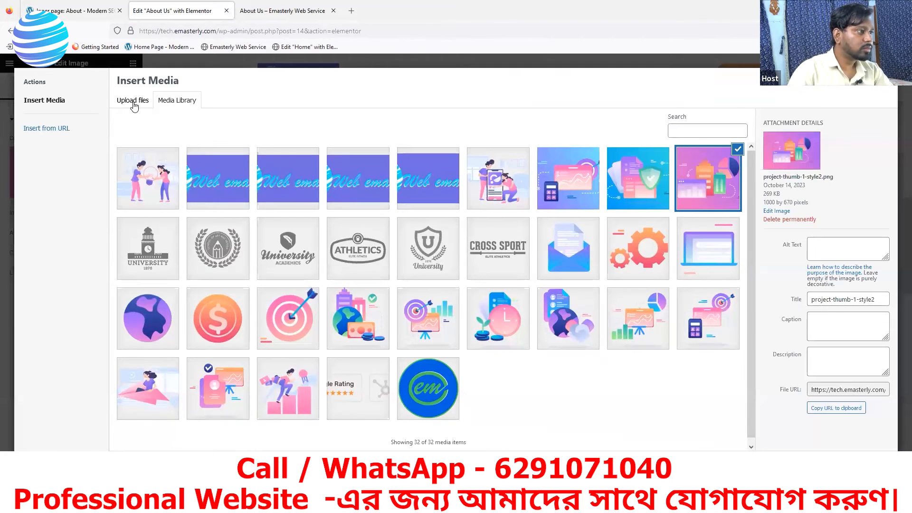
left_click(134, 102)
left_click(495, 258)
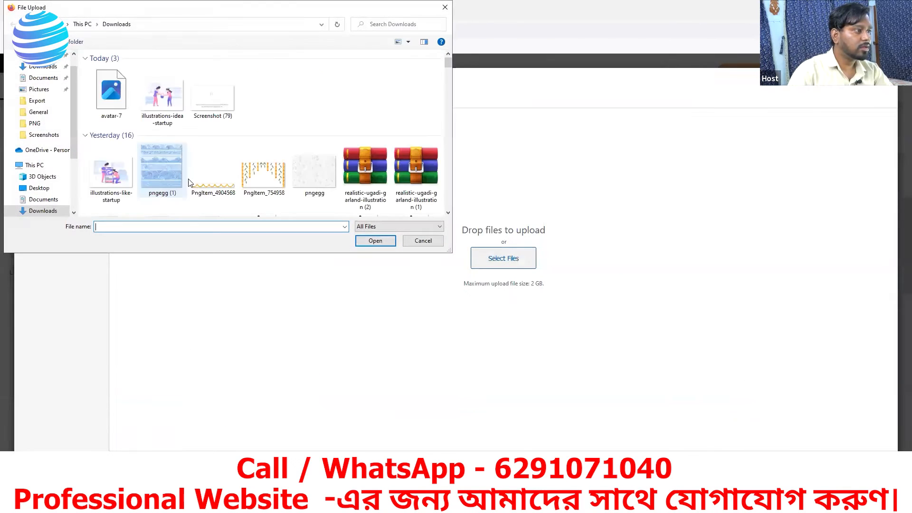
left_click(102, 97)
left_click(375, 241)
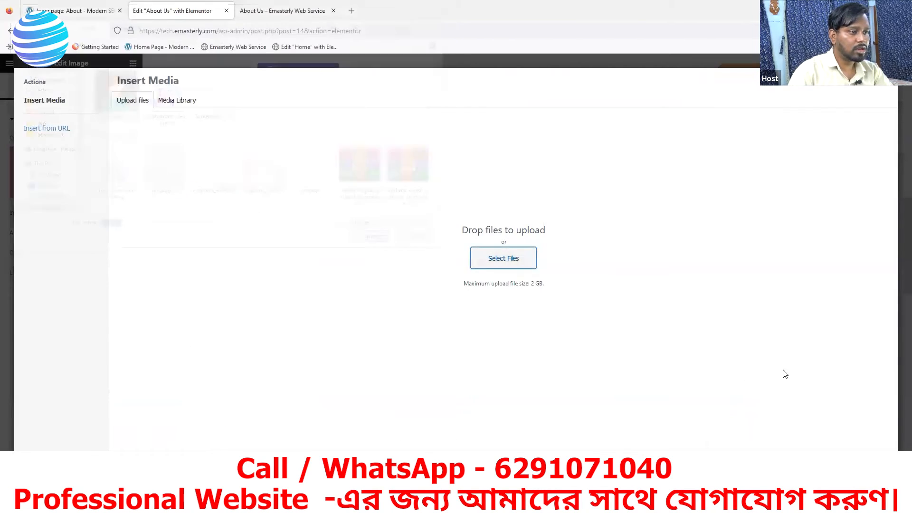
left_click(781, 448)
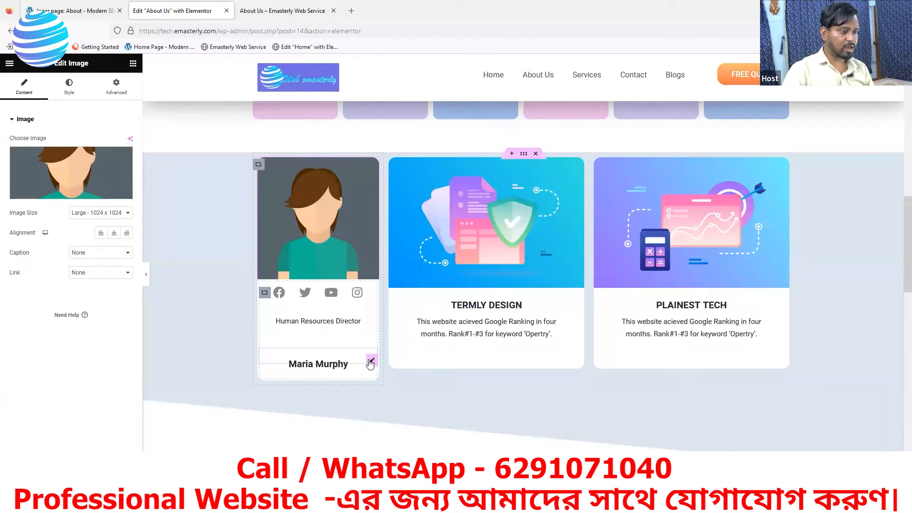
Step: Move the name heading above the job title in the first card, and compare the live About Us page with the reference team cards
left_click_drag(372, 363, 322, 319)
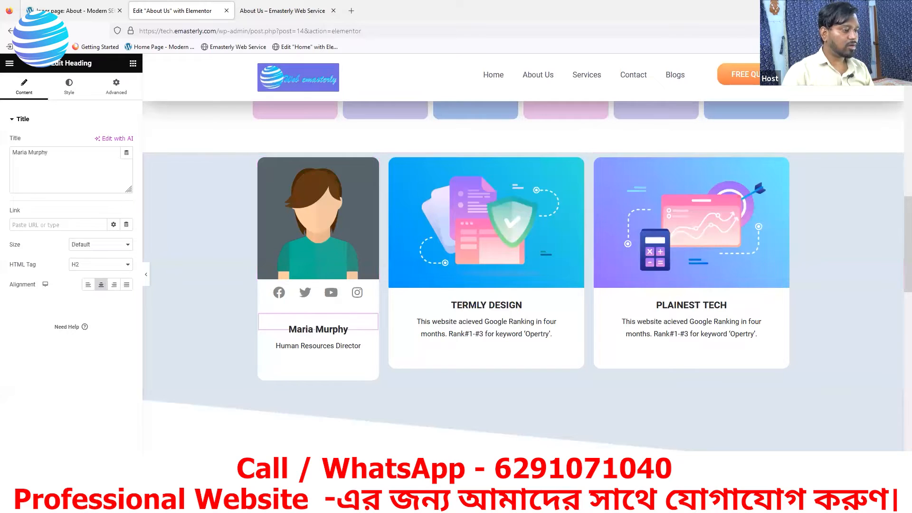
left_click(265, 12)
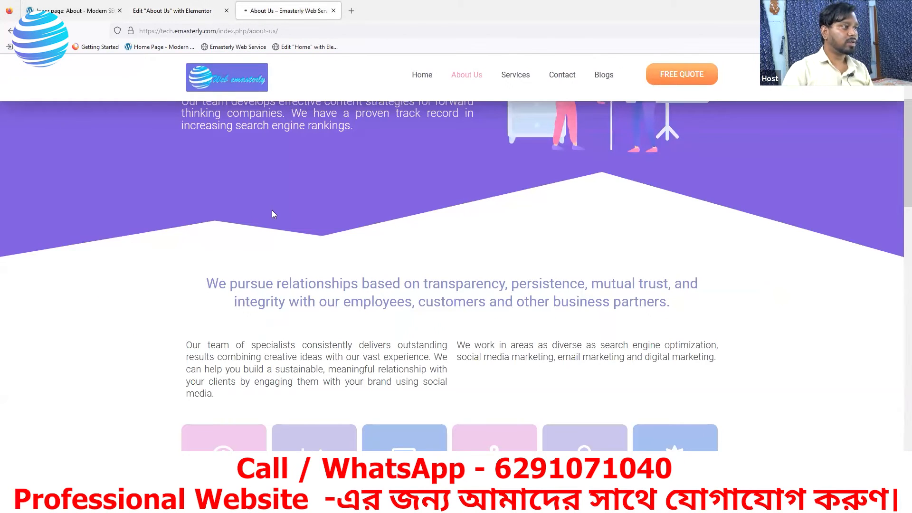
scroll(323, 261, "down", 5)
scroll(355, 289, "down", 5)
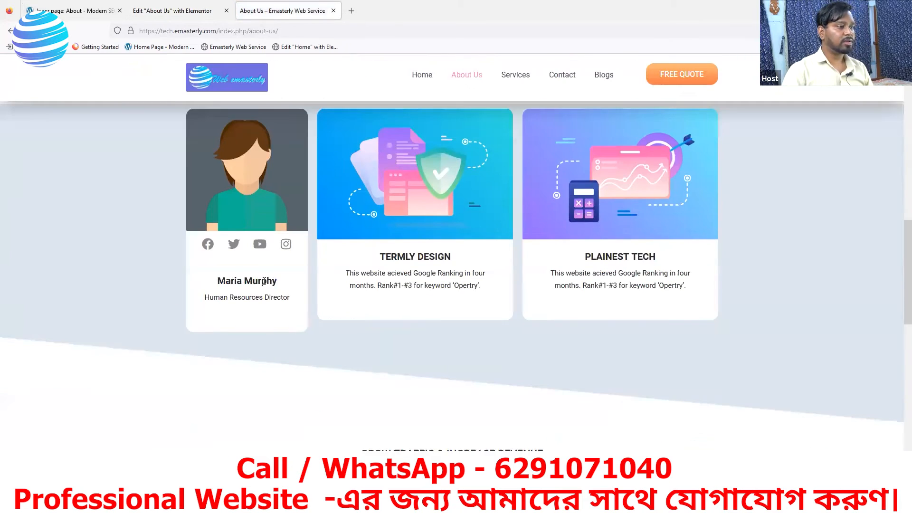
scroll(291, 339, "up", 1)
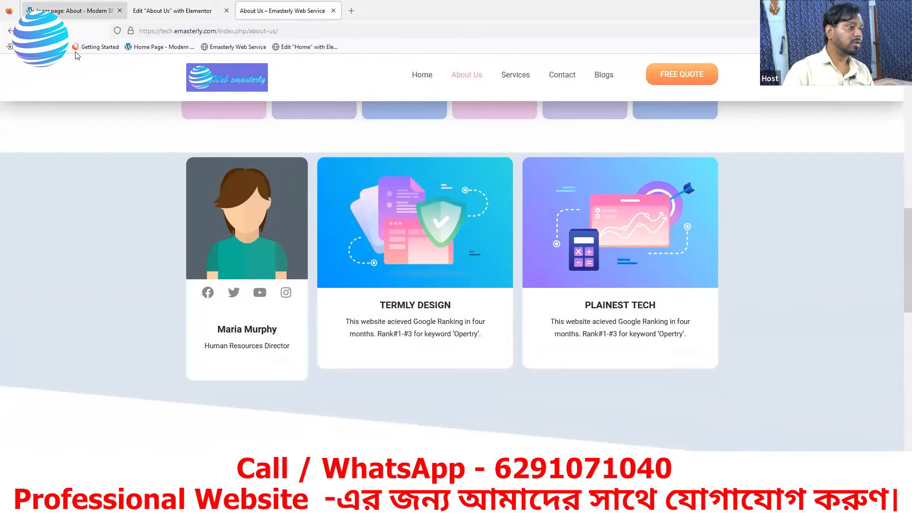
left_click(39, 7)
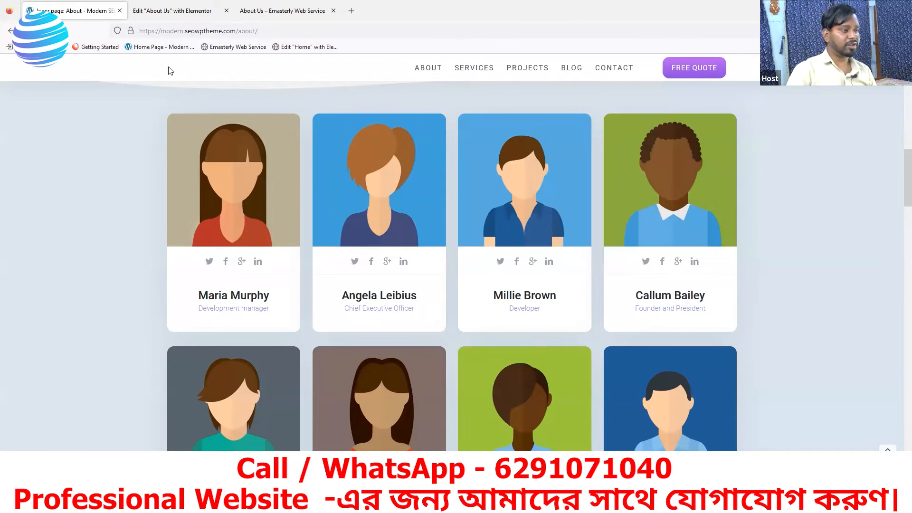
left_click(183, 11)
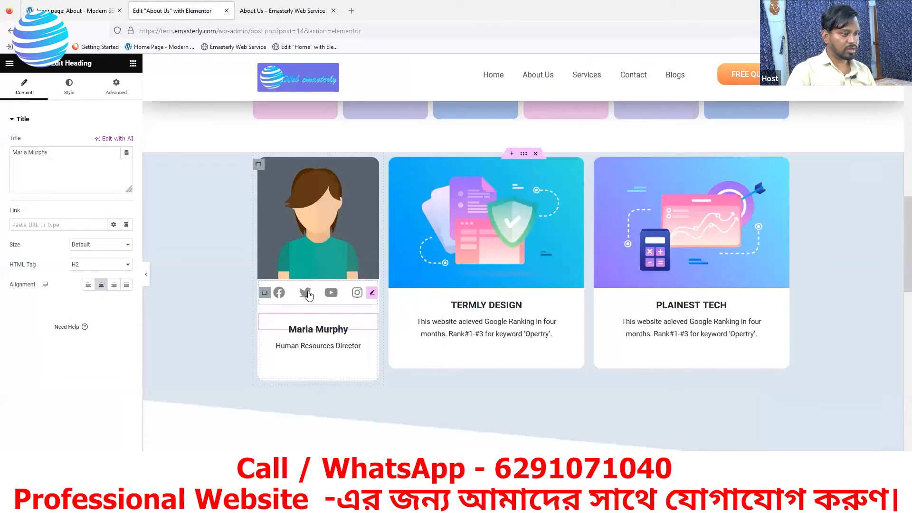
Step: Check the border options of the first card's text container and the style settings of its social icons
left_click(265, 293)
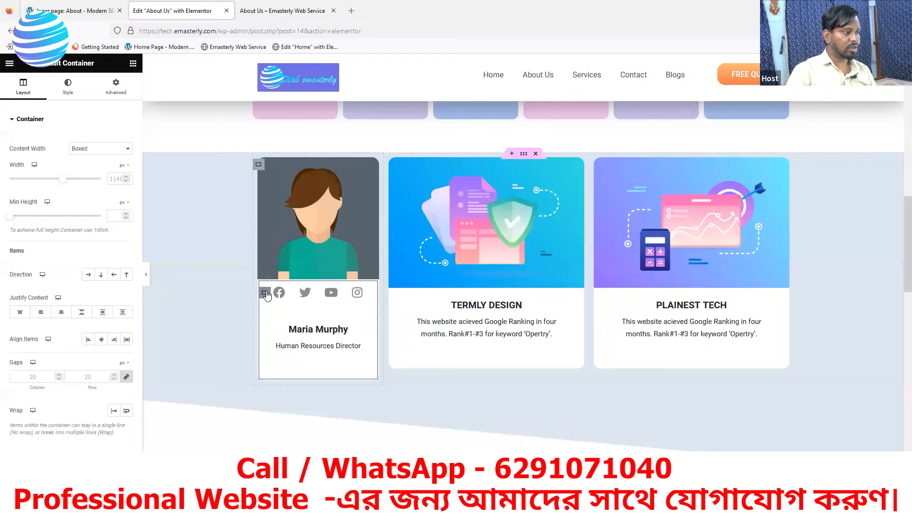
left_click(63, 88)
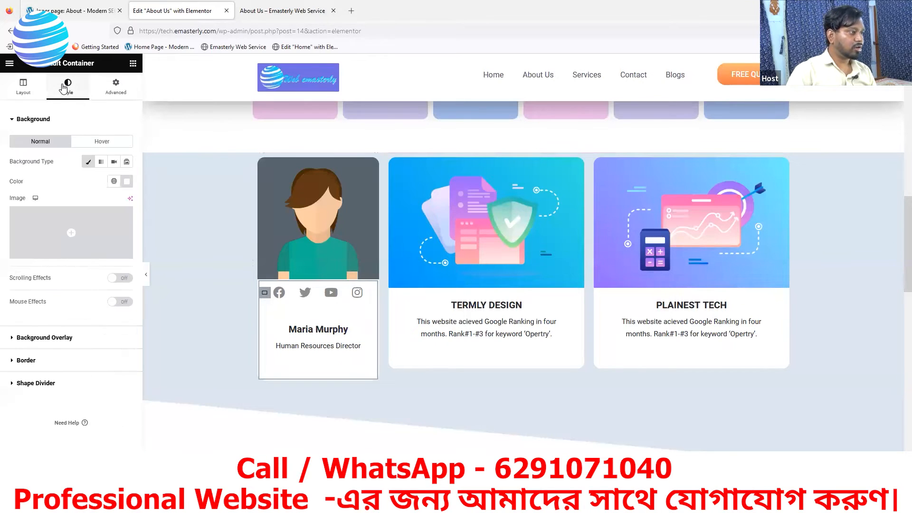
left_click(52, 359)
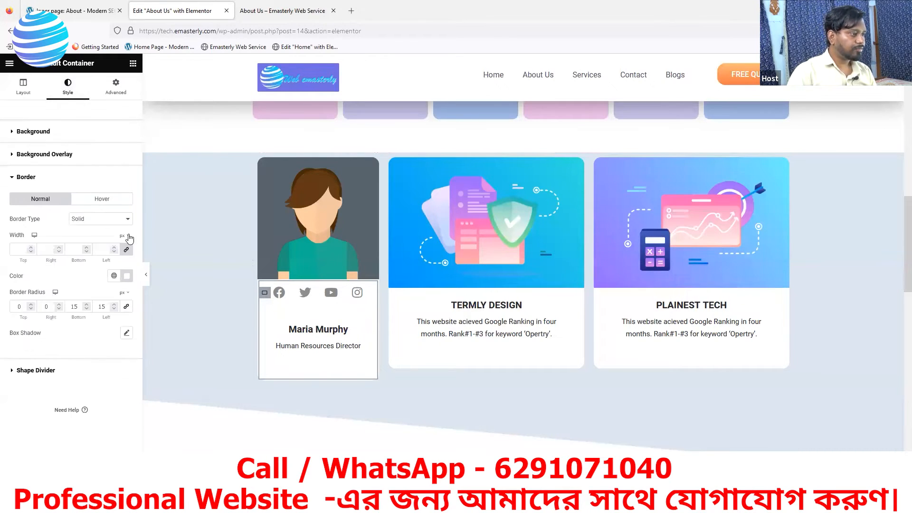
left_click(84, 220)
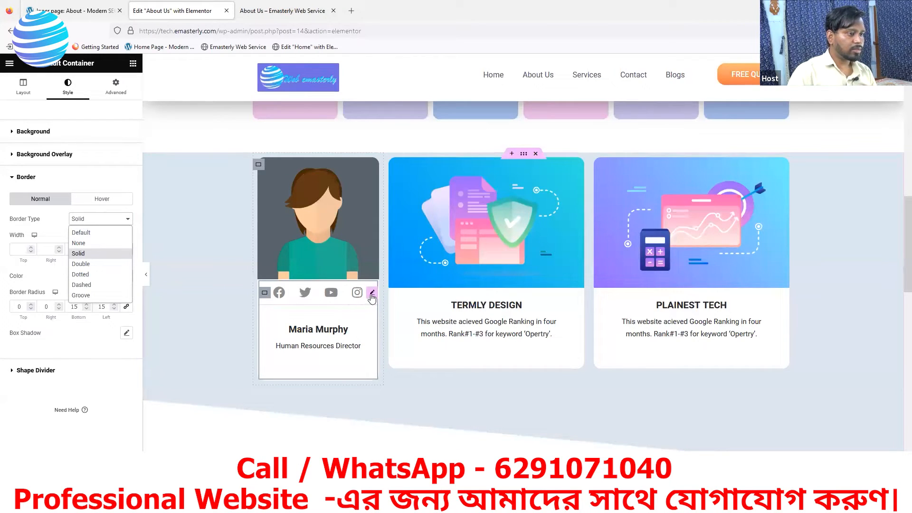
left_click(371, 295)
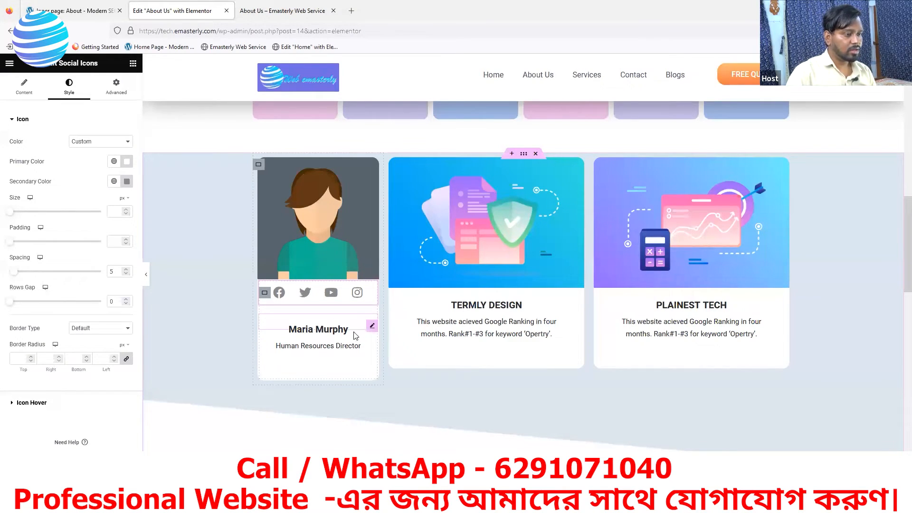
Step: Set the bottom margin of the first card's name heading to -22 px, checking the spacing against the reference team cards
left_click(372, 327)
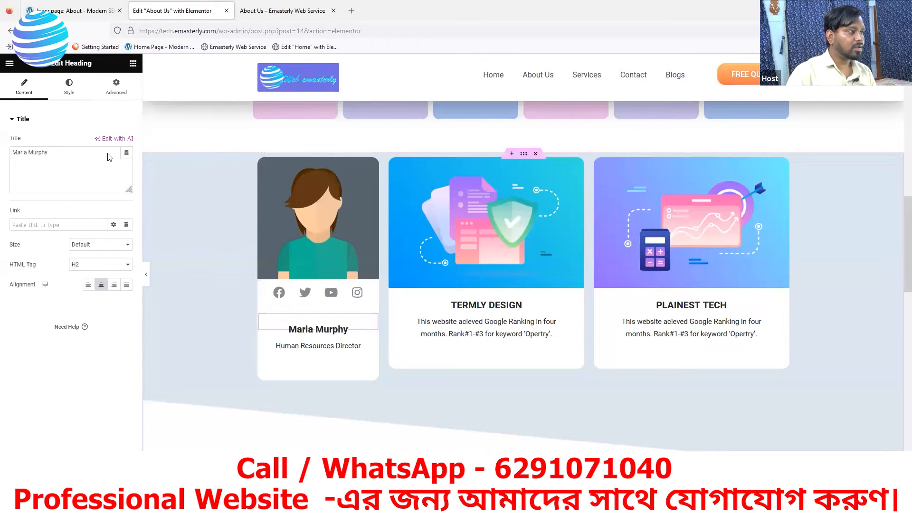
left_click(127, 91)
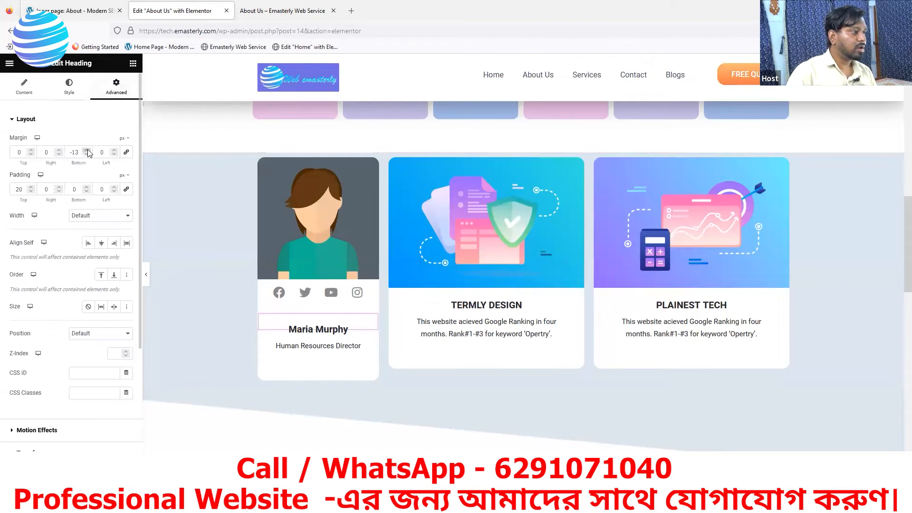
left_click(86, 151)
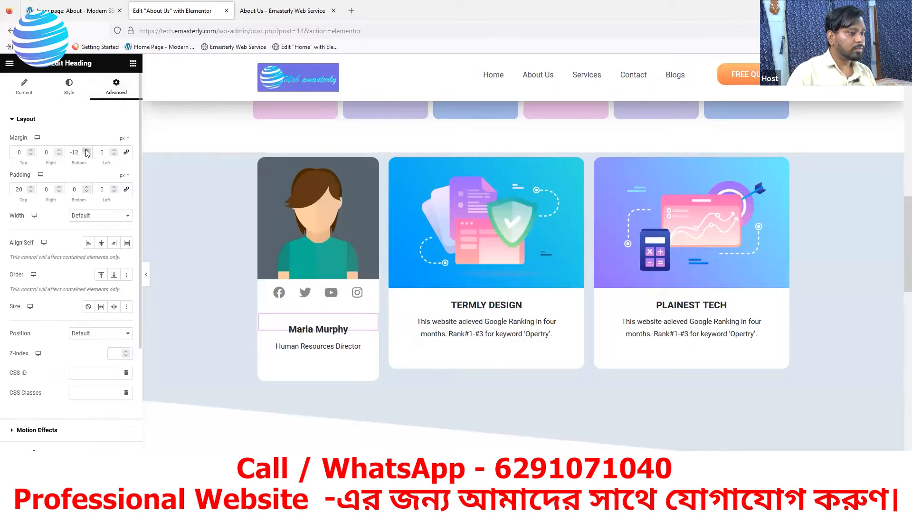
left_click(86, 154)
left_click(87, 154)
left_click(87, 155)
left_click(87, 154)
left_click(87, 155)
left_click(87, 152)
left_click(86, 151)
left_click(86, 151)
left_click(87, 151)
left_click(87, 151)
left_click(87, 151)
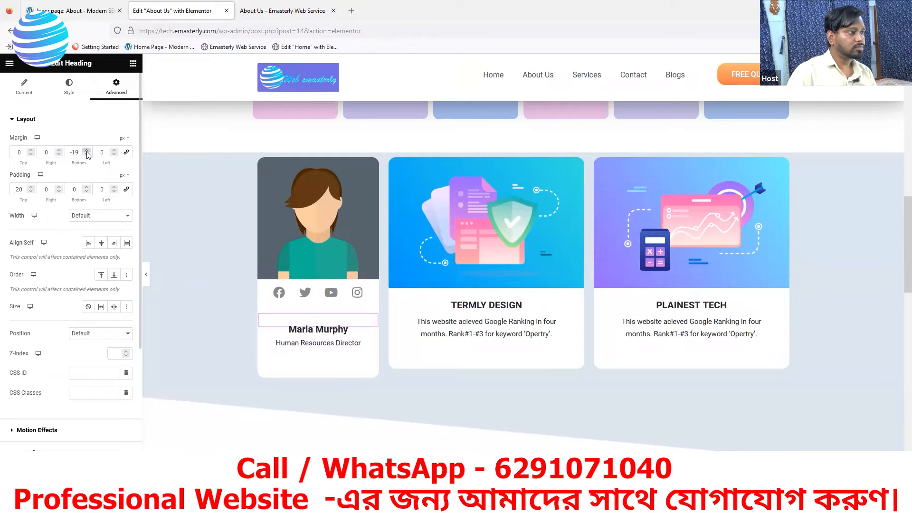
left_click(86, 152)
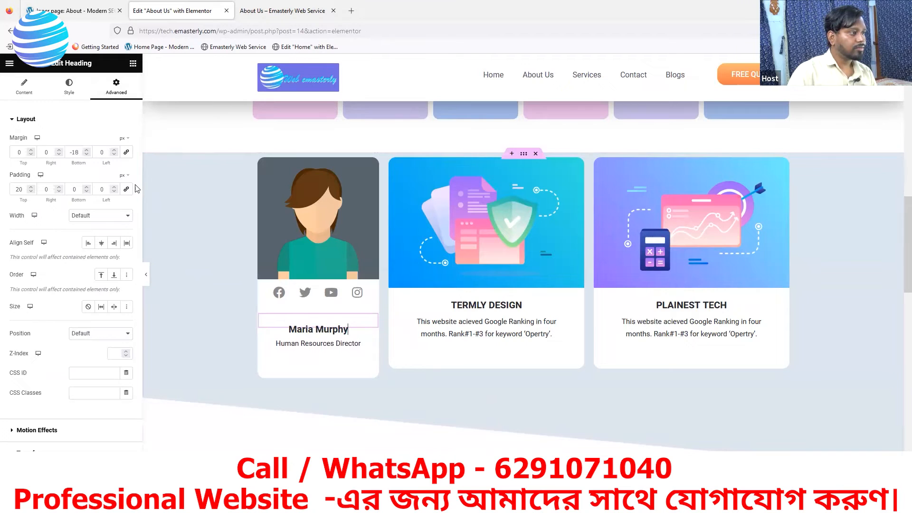
left_click(86, 151)
left_click(86, 151)
left_click(86, 151)
left_click(86, 151)
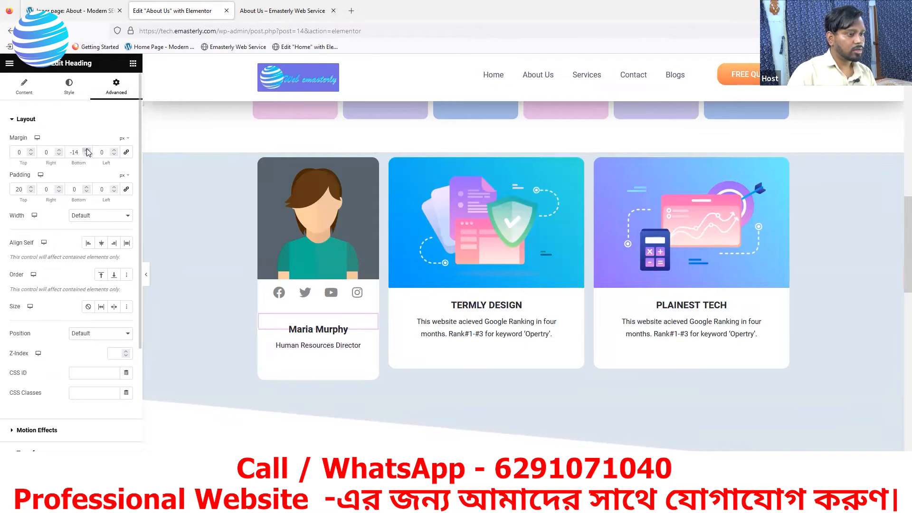
left_click(103, 13)
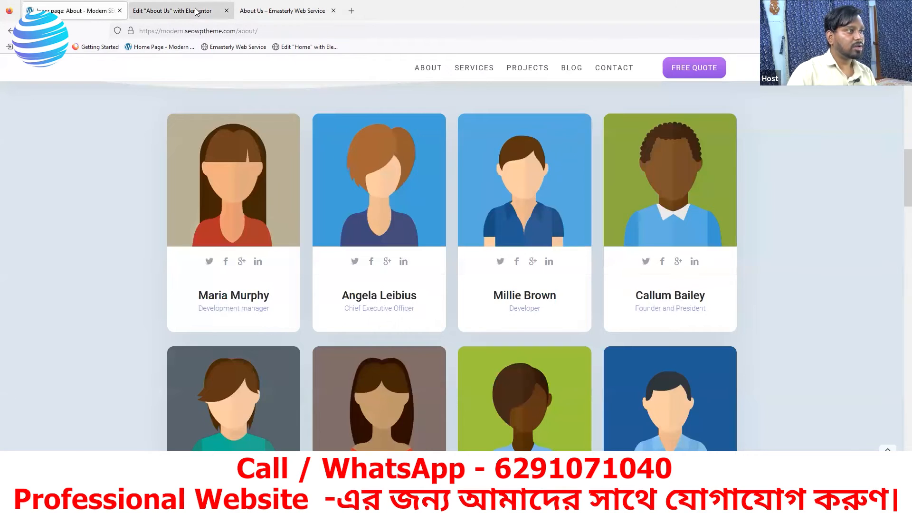
left_click(172, 10)
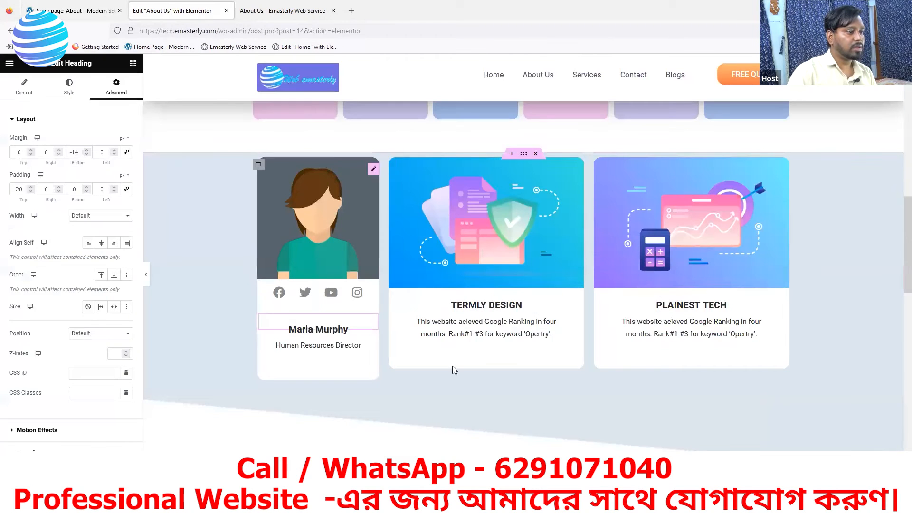
left_click(86, 154)
left_click(86, 153)
left_click(86, 154)
left_click(86, 154)
left_click(86, 154)
left_click(86, 154)
left_click(86, 154)
left_click(86, 153)
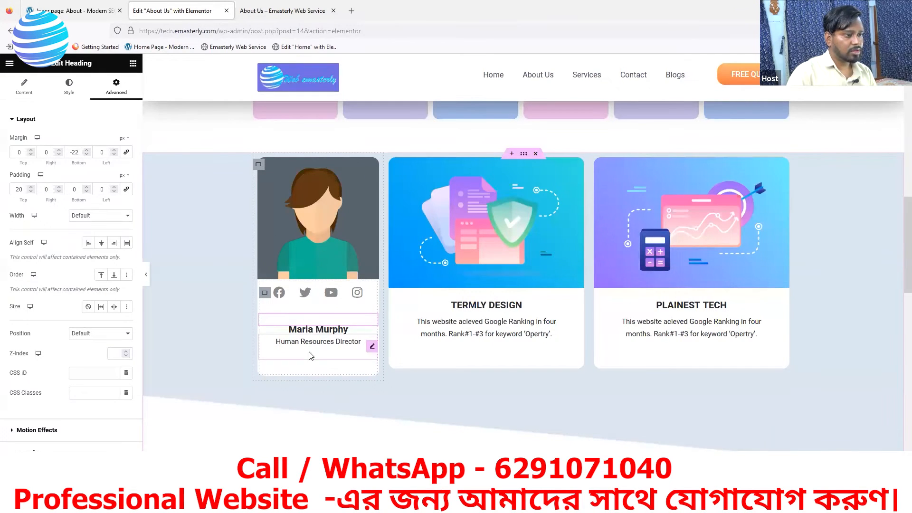
Step: Set the top margin of the first card's name heading to -26 px
left_click(372, 350)
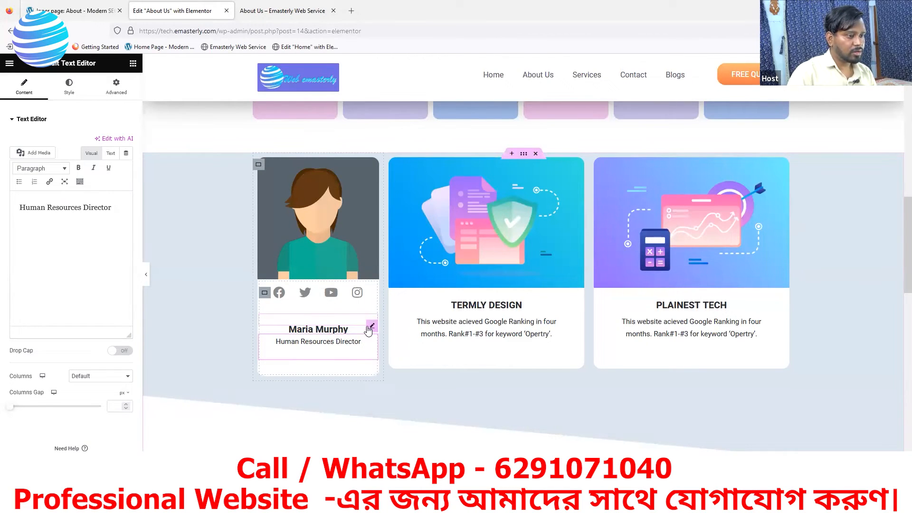
left_click(371, 326)
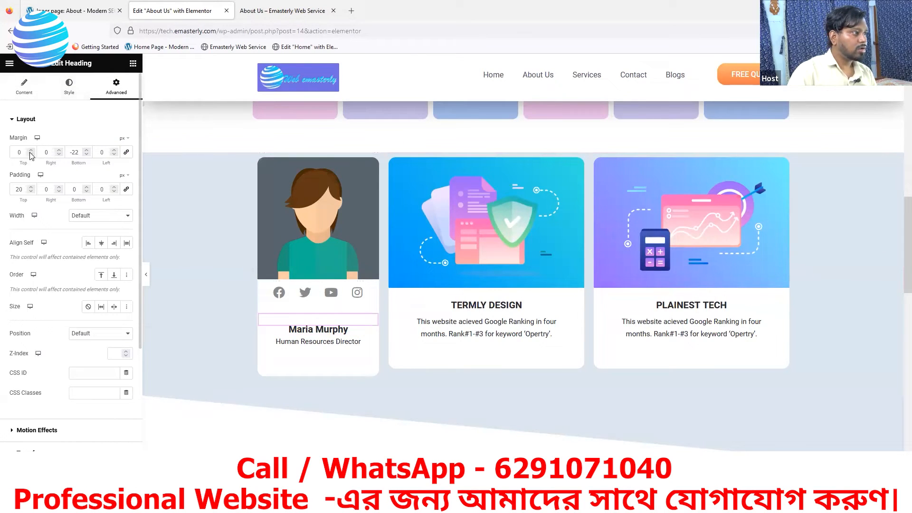
left_click(31, 150)
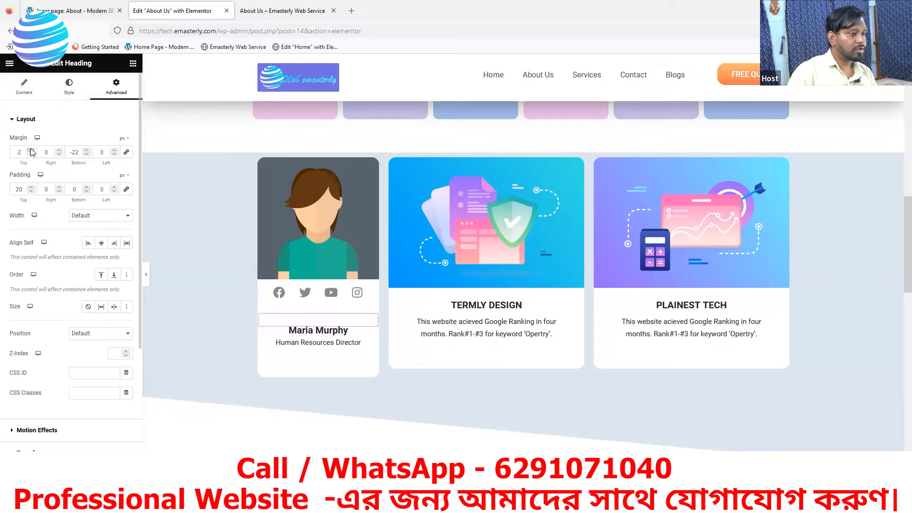
left_click(30, 155)
left_click(30, 154)
left_click(31, 155)
left_click(31, 154)
left_click(31, 155)
left_click(30, 155)
left_click(31, 154)
left_click(31, 155)
left_click(31, 154)
left_click(31, 155)
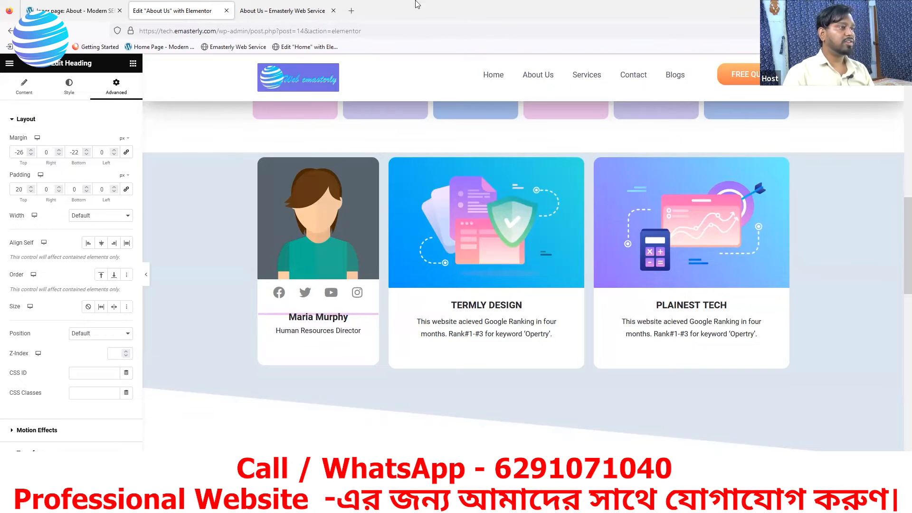
Step: Sample the job title text colour on the reference About page with the inspector's eyedropper, and return to the Elementor editor
left_click(55, 12)
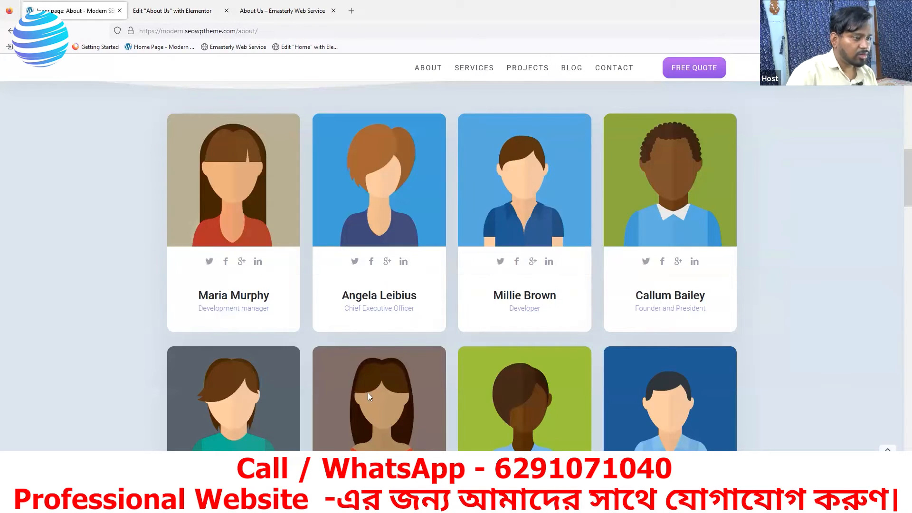
right_click(102, 305)
left_click(122, 426)
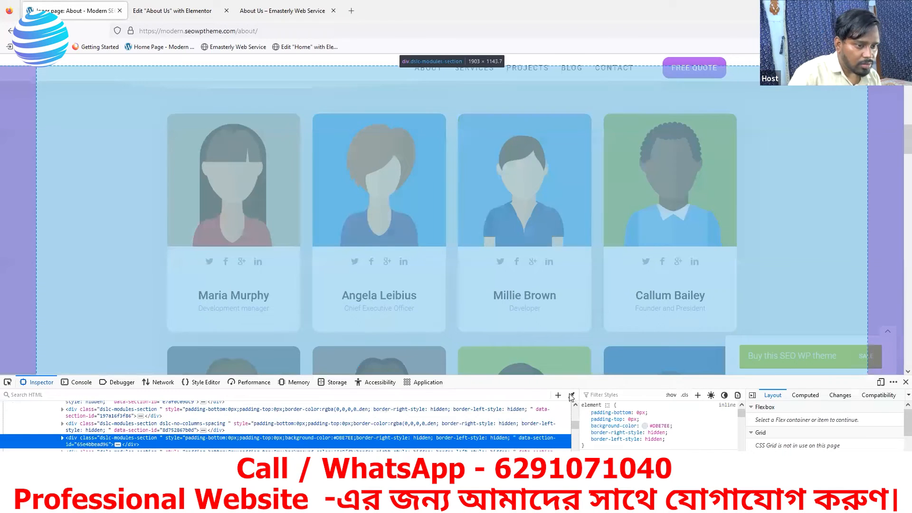
left_click(571, 395)
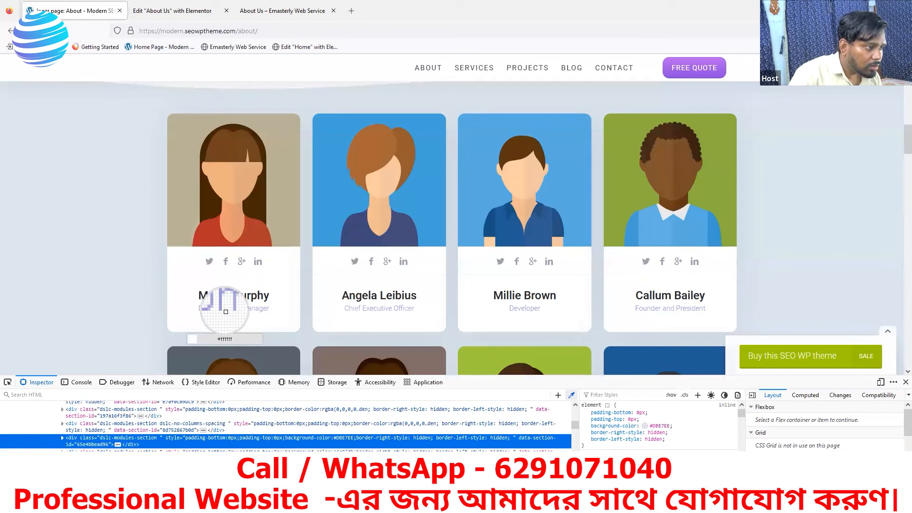
key("ctrl+Tab")
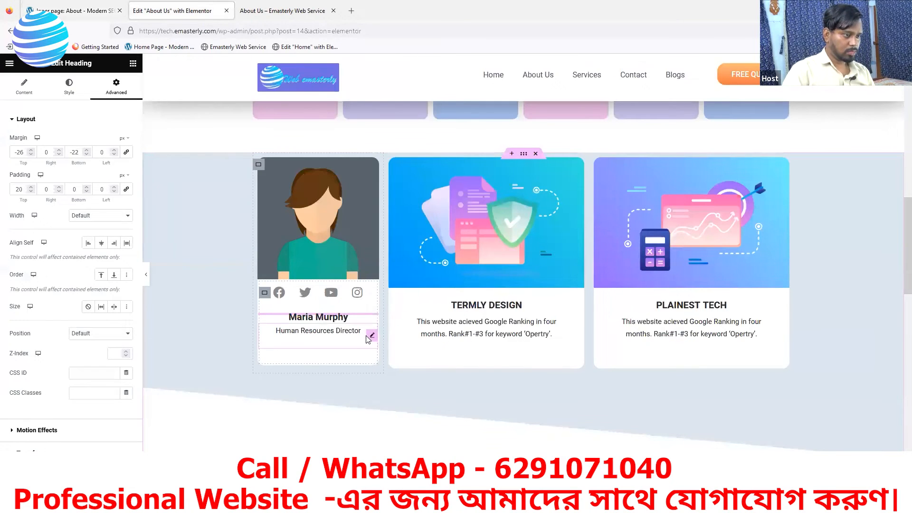
Step: Set the text colour of the first team card's job title to #9396e1
left_click(371, 336)
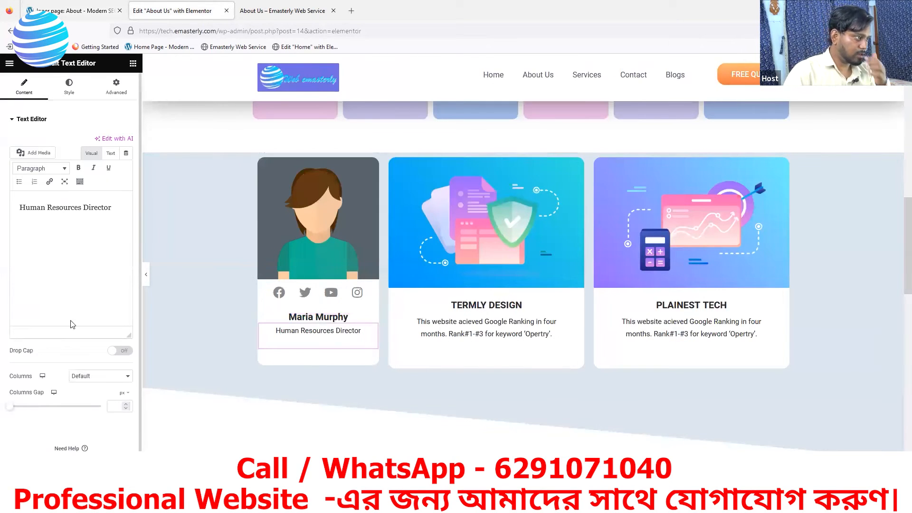
left_click(67, 90)
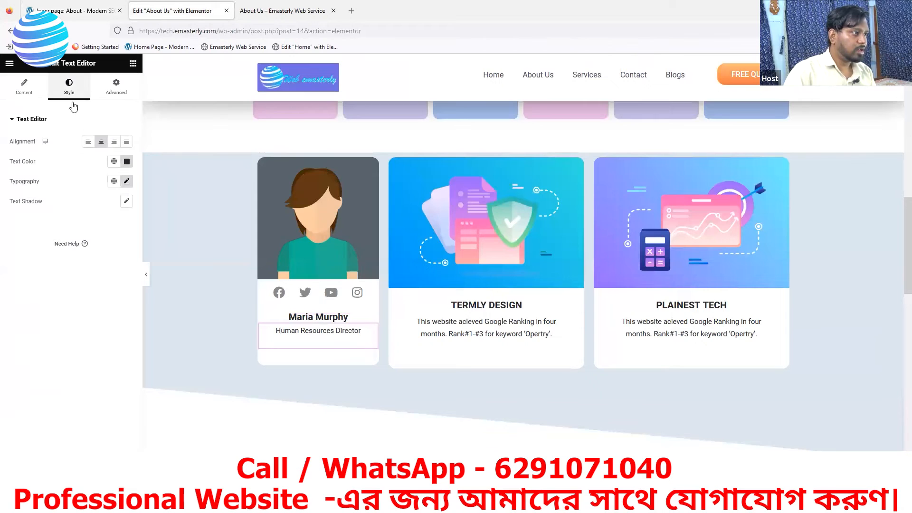
left_click(126, 162)
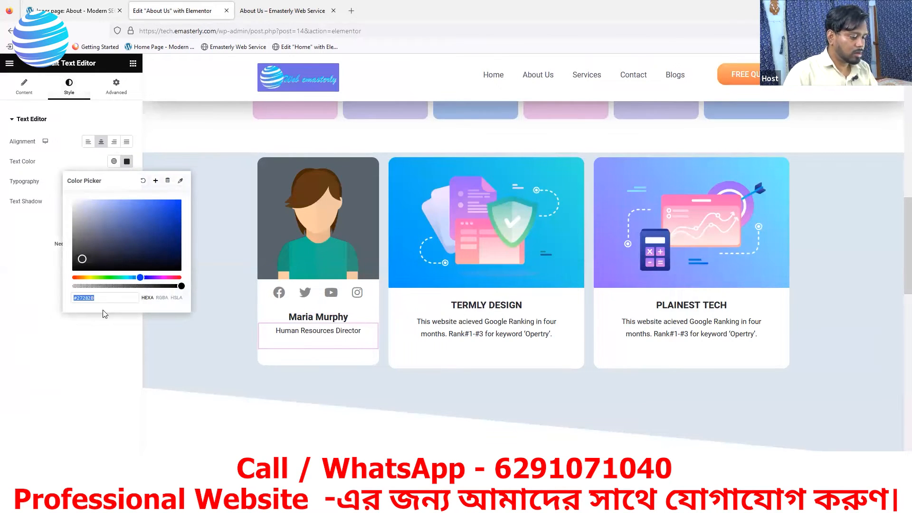
type("#9396e1")
key("Escape")
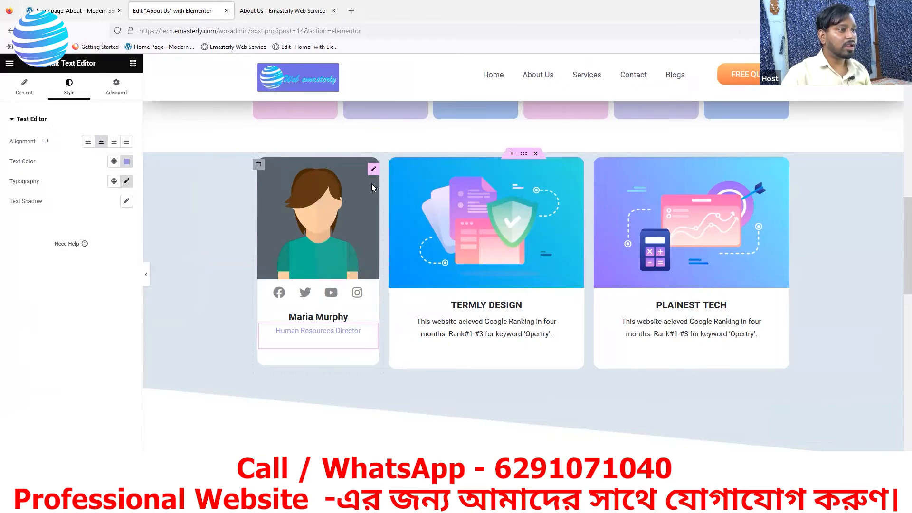
Step: Unlink the first team card container's margins and set its right margin to 17 px, checking the card spacing on the reference page
left_click(258, 166)
left_click(117, 85)
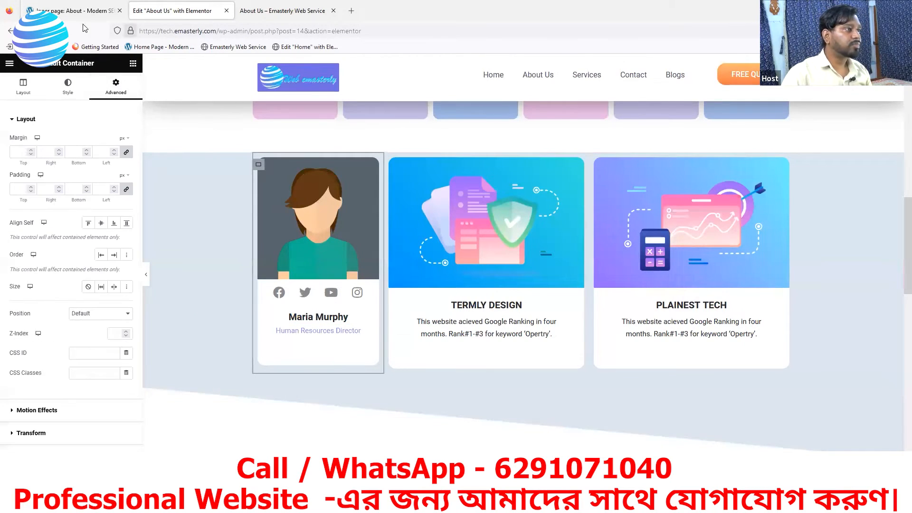
left_click(76, 11)
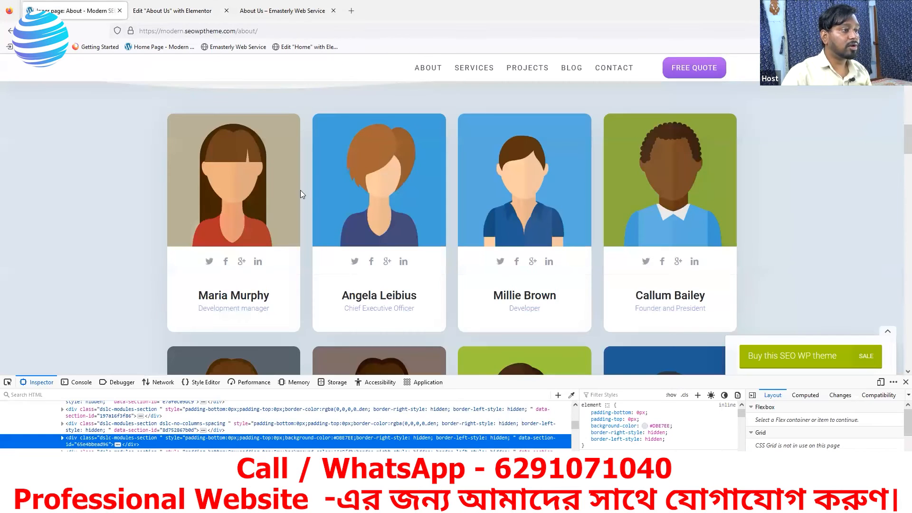
left_click(176, 12)
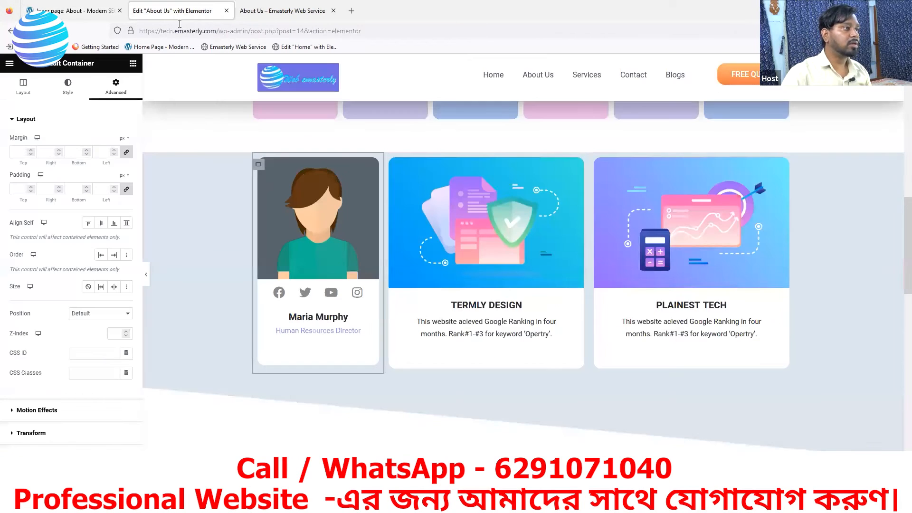
left_click(126, 153)
left_click(59, 151)
left_click(59, 150)
left_click(59, 151)
left_click(59, 151)
left_click(59, 150)
left_click(59, 150)
left_click(59, 151)
left_click(59, 151)
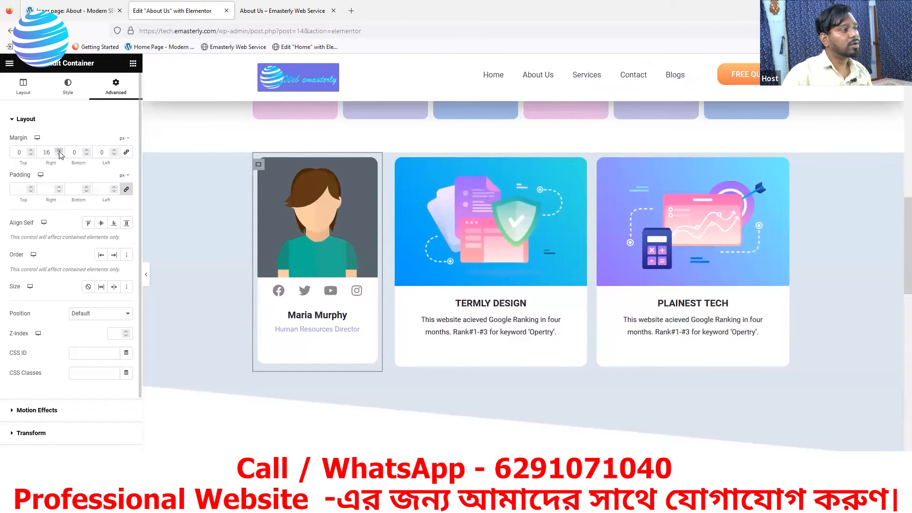
left_click(59, 151)
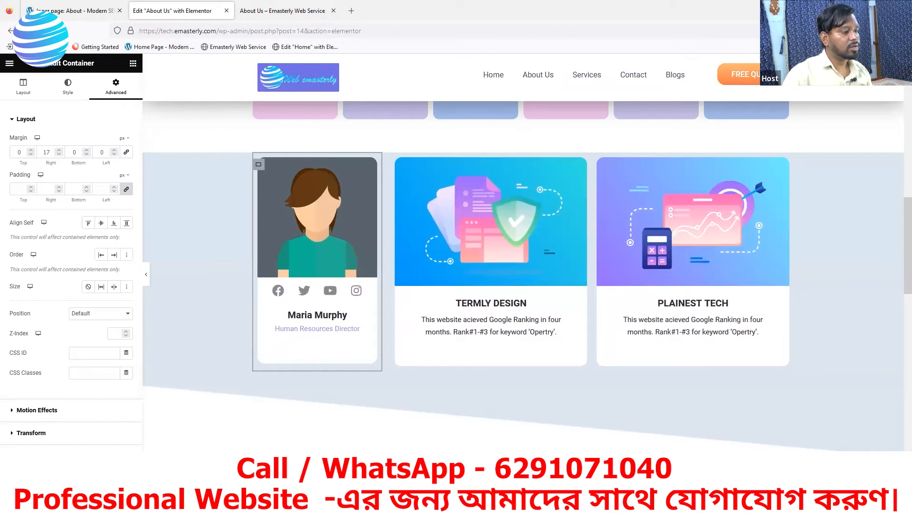
Step: Duplicate the first team card container three times to make a row of four, checking the reference page's card row
right_click(259, 165)
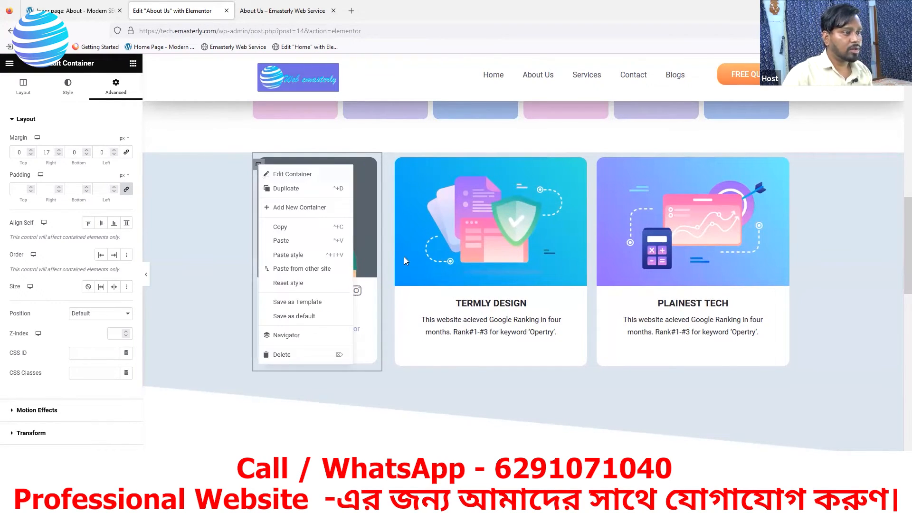
left_click(287, 189)
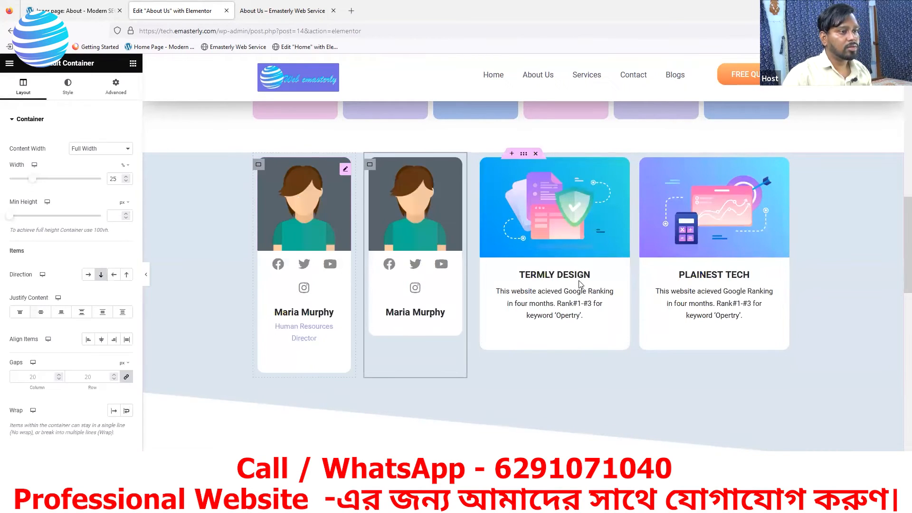
right_click(370, 165)
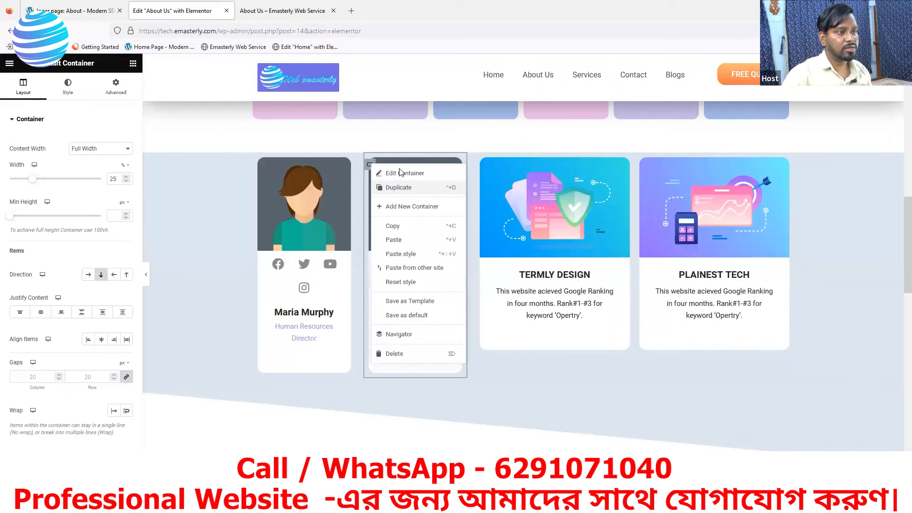
left_click(398, 189)
left_click(100, 19)
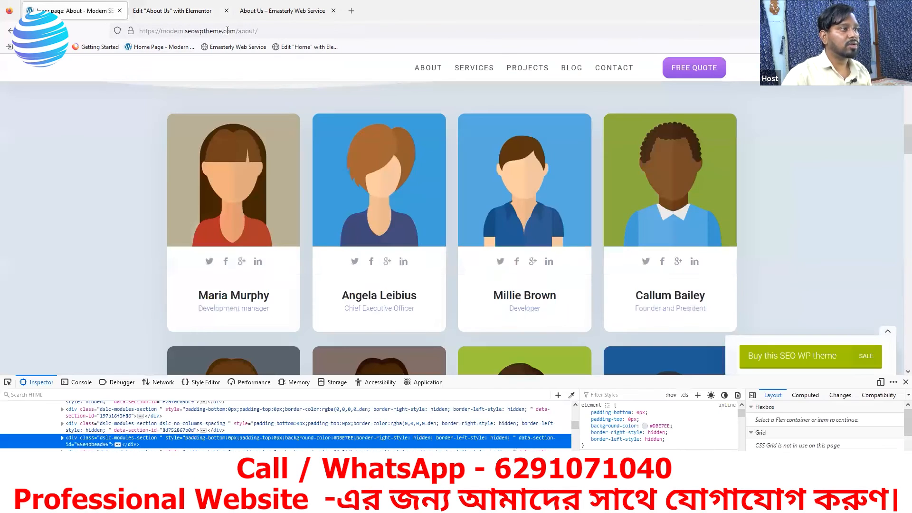
left_click(205, 16)
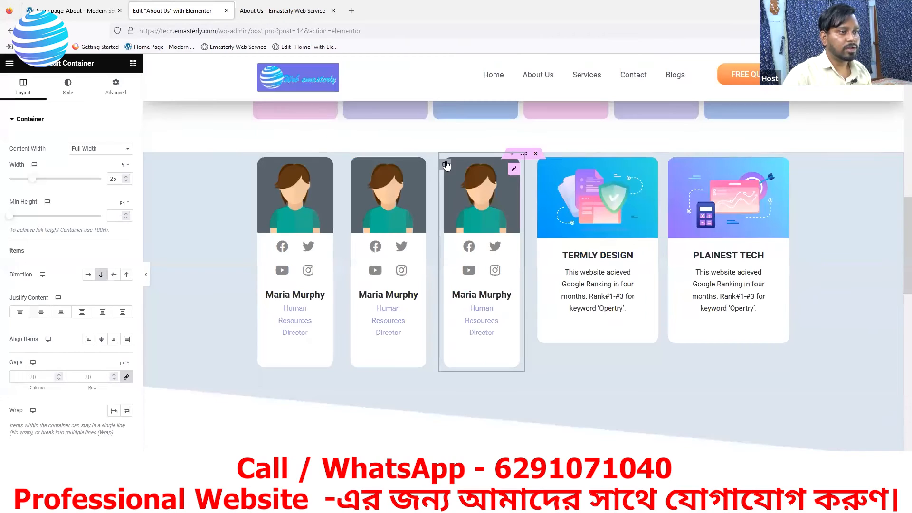
right_click(444, 164)
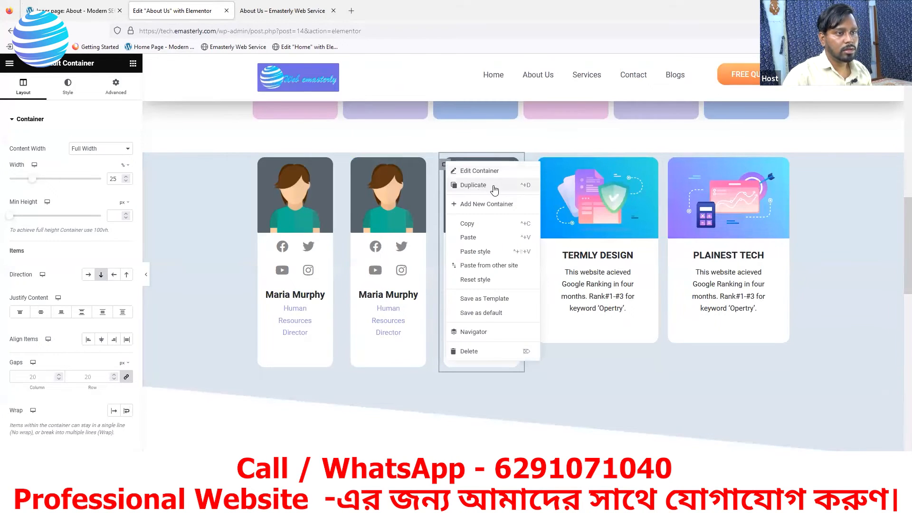
left_click(494, 187)
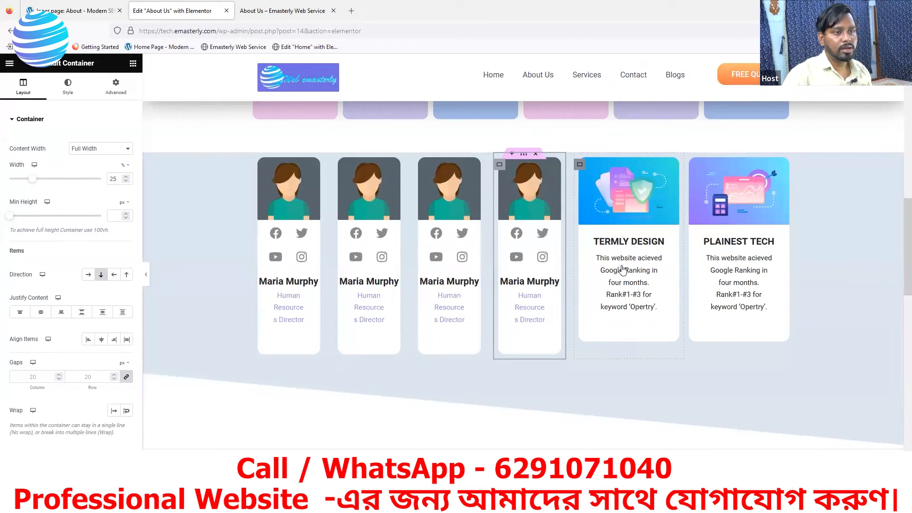
Step: Delete the two leftover service cards, Termly Design and Plainest Tech, from the team section
right_click(621, 339)
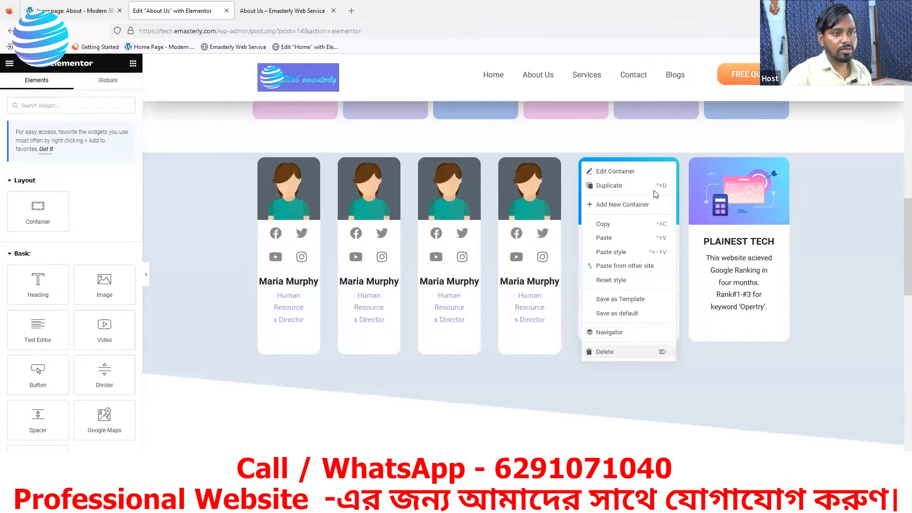
left_click(609, 354)
right_click(695, 343)
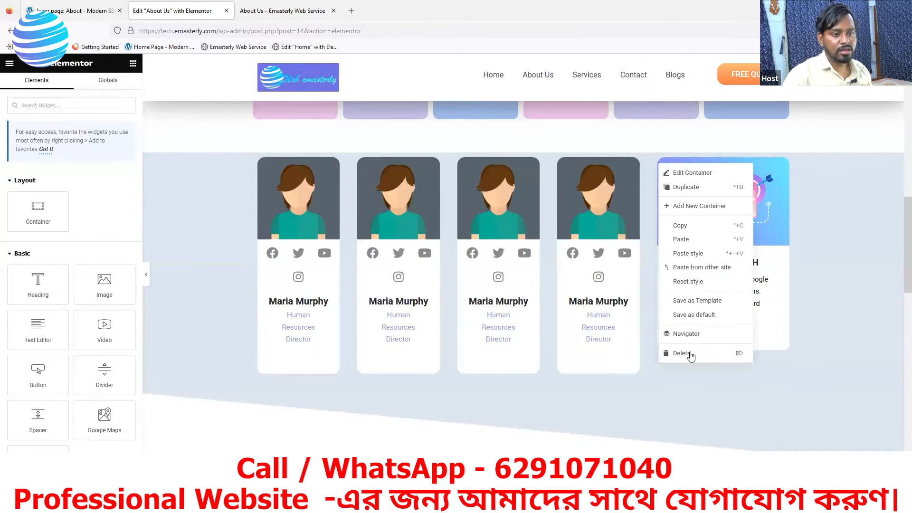
left_click(687, 353)
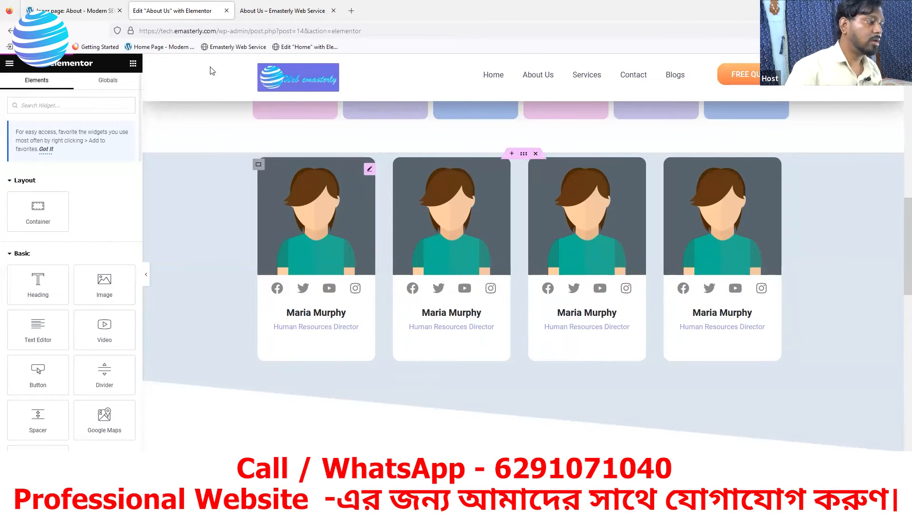
Step: Reload the published About Us page, look over the team card row and the sections around it, and return to the Elementor editor
key("ctrl+Tab")
key("F5")
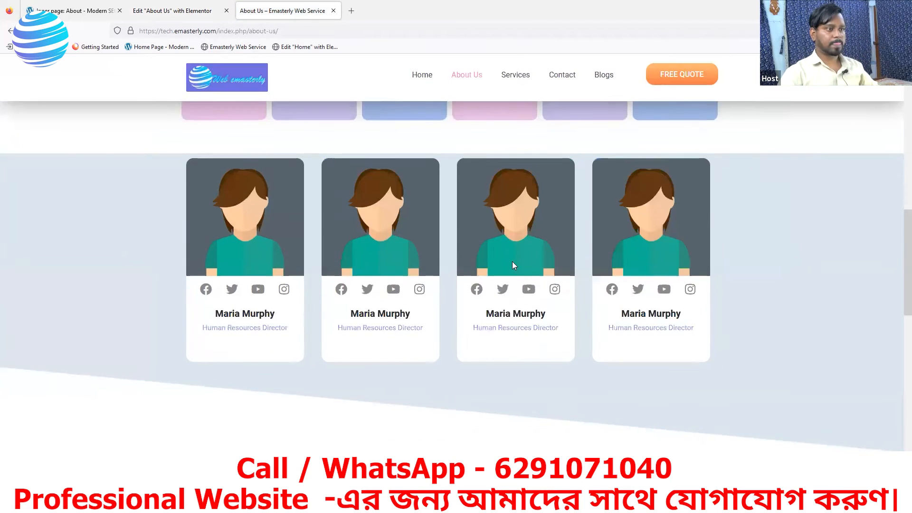
scroll(478, 353, "up", 3)
scroll(478, 353, "down", 5)
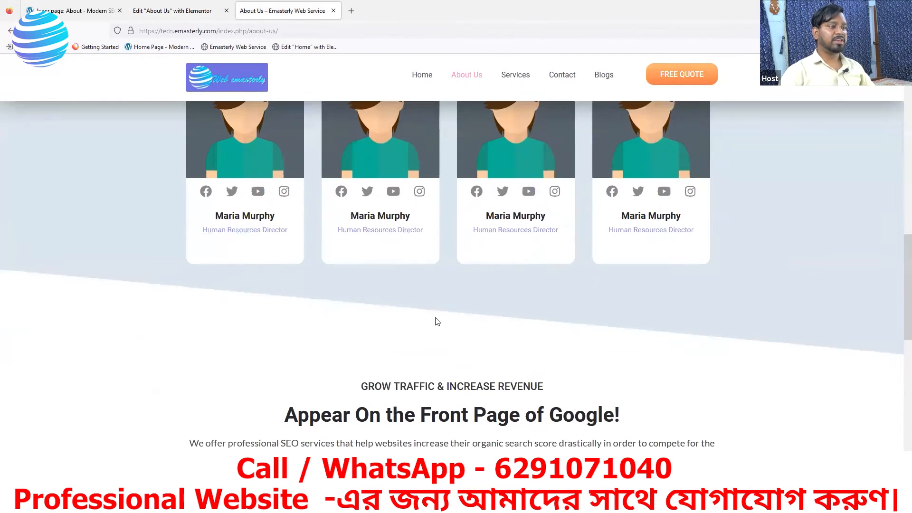
scroll(442, 323, "up", 3)
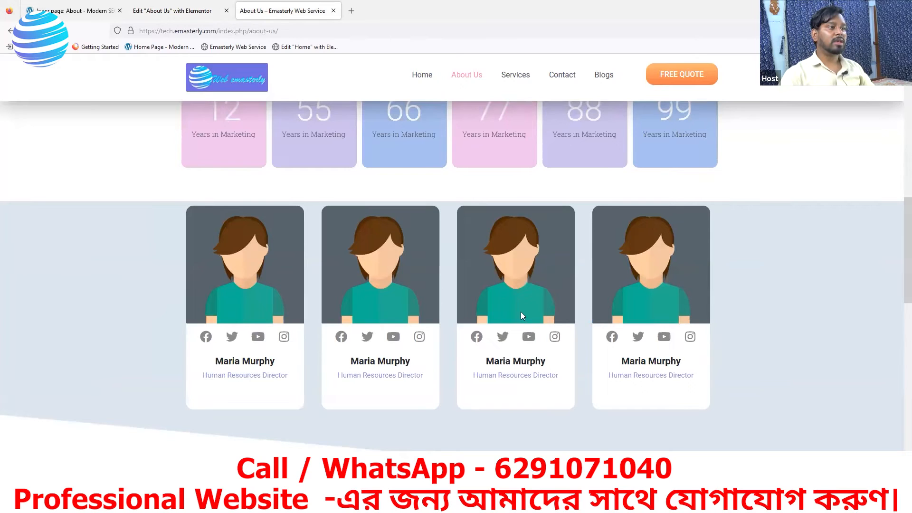
left_click(173, 11)
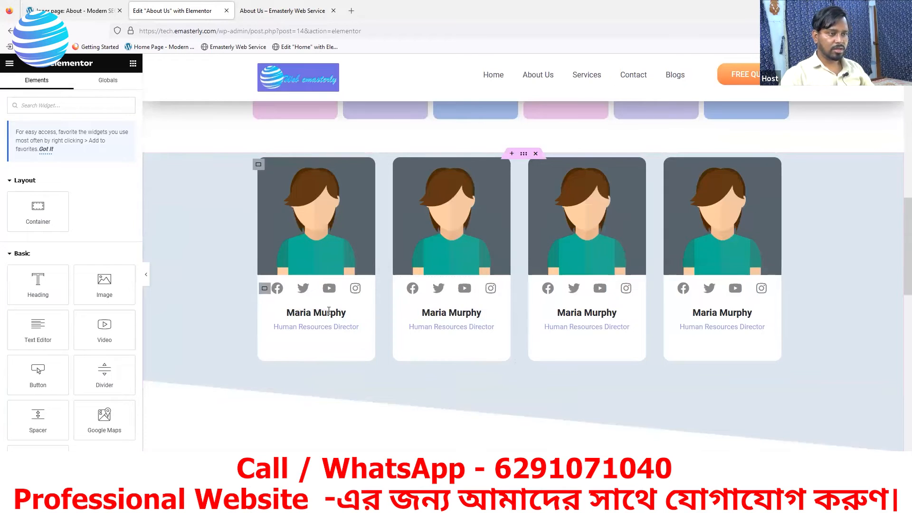
Step: Examine the rows of team cards on the reference About page and compare them with the team section in the Elementor editor
key("ctrl+Page_Up")
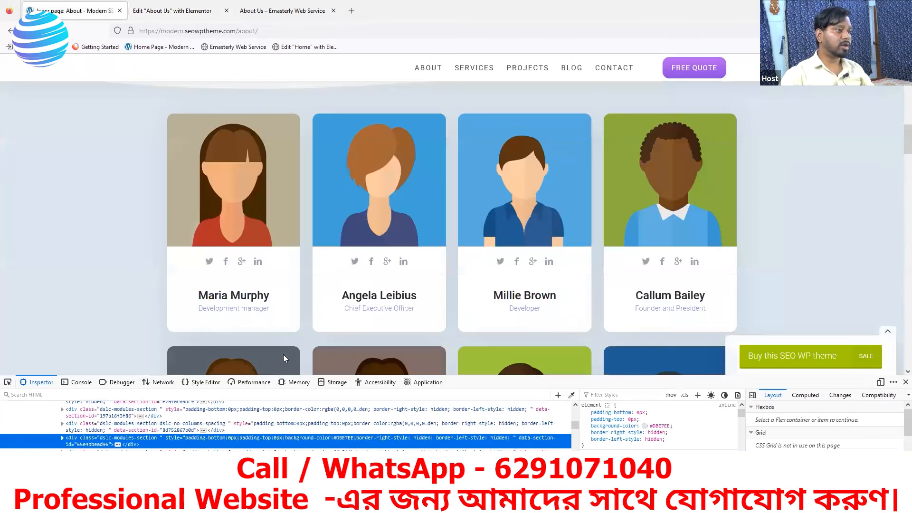
scroll(347, 350, "up", 3)
scroll(348, 351, "down", 8)
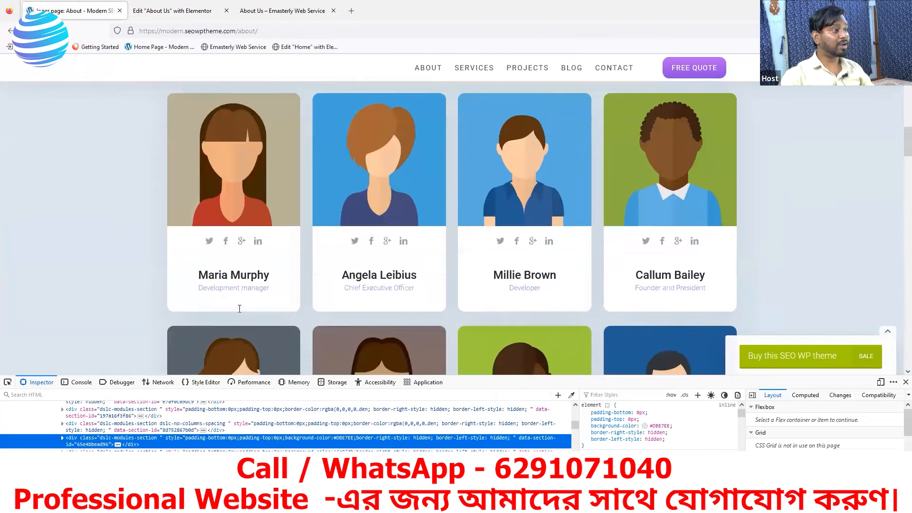
scroll(328, 352, "up", 7)
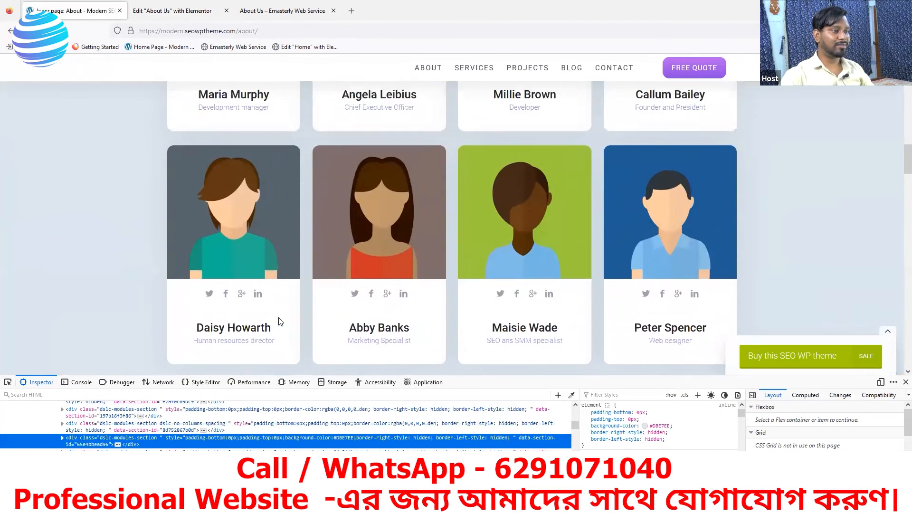
scroll(280, 269, "down", 4)
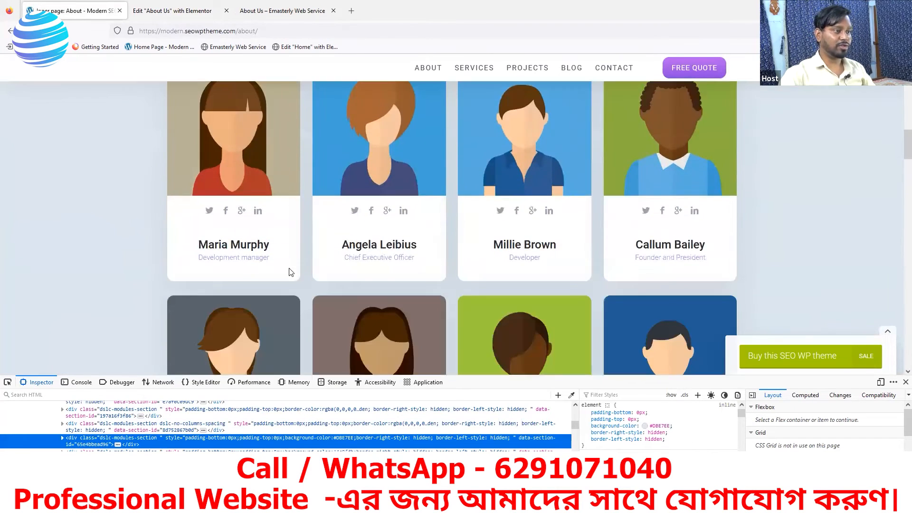
scroll(282, 219, "up", 3)
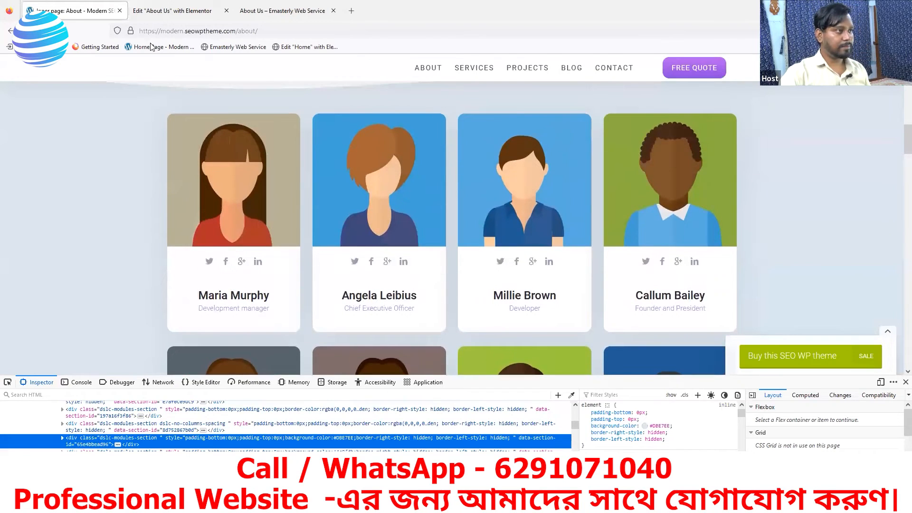
key("ctrl+Tab")
scroll(388, 301, "down", 4)
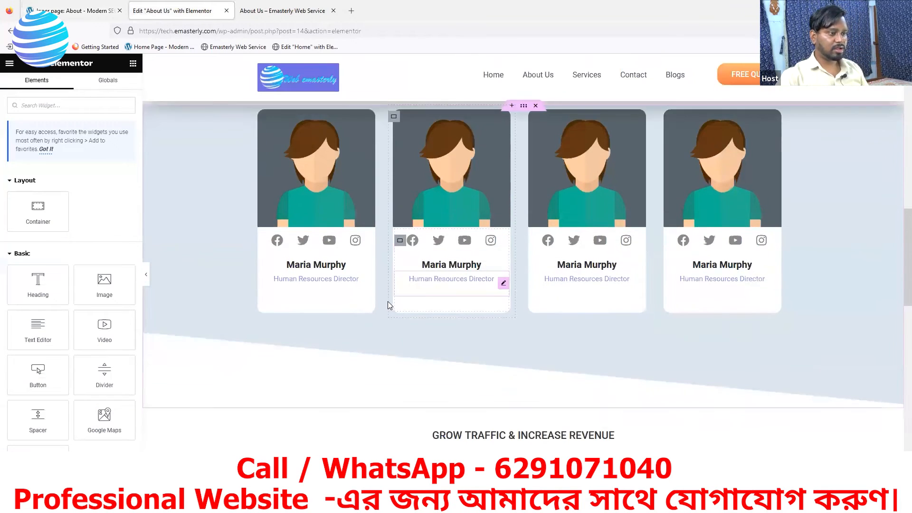
scroll(340, 255, "up", 3)
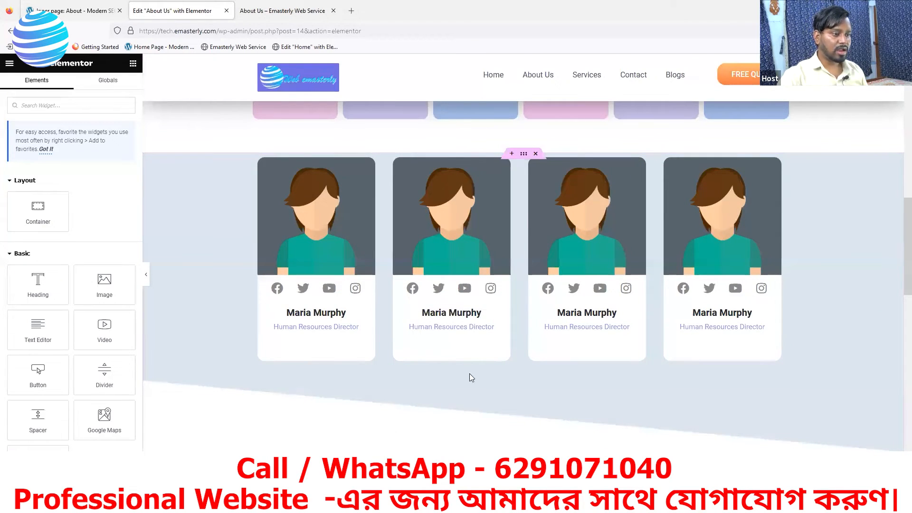
Step: Remove the bottom shape divider of the team section's container by setting its type to None
left_click(524, 154)
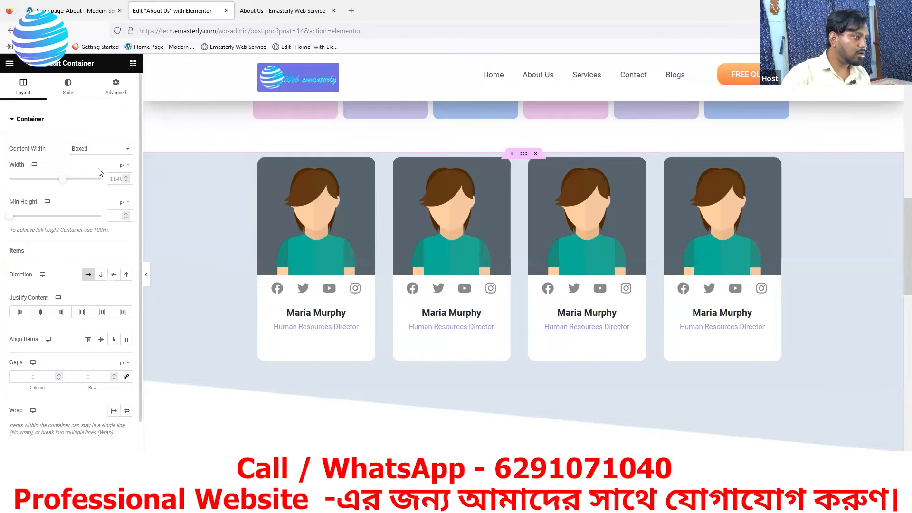
left_click(67, 86)
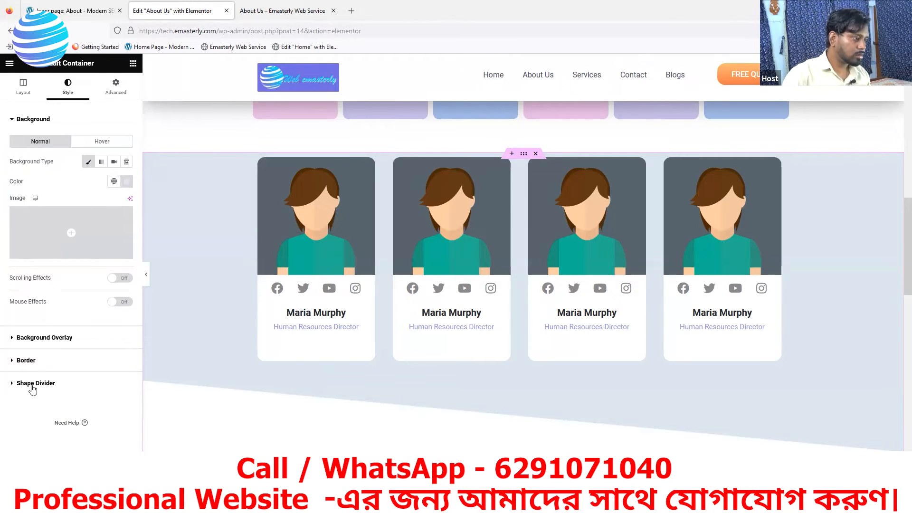
left_click(32, 386)
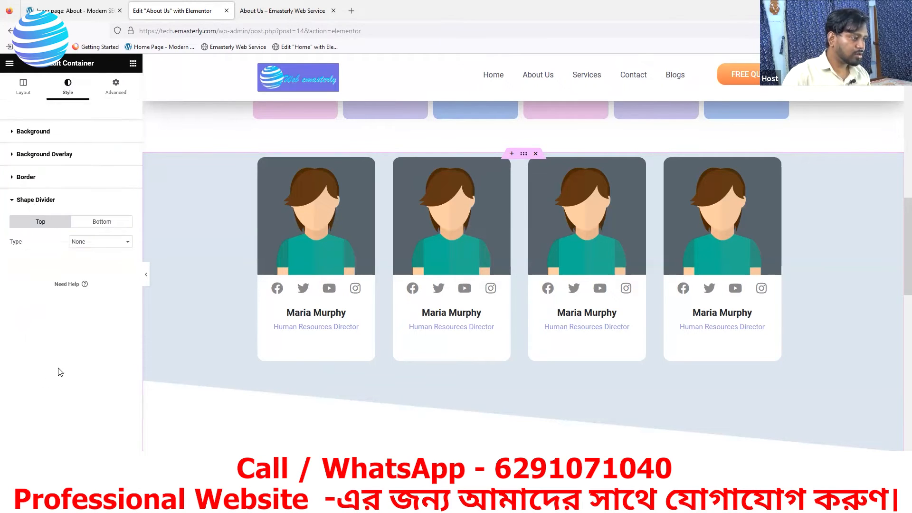
left_click(88, 222)
left_click(95, 242)
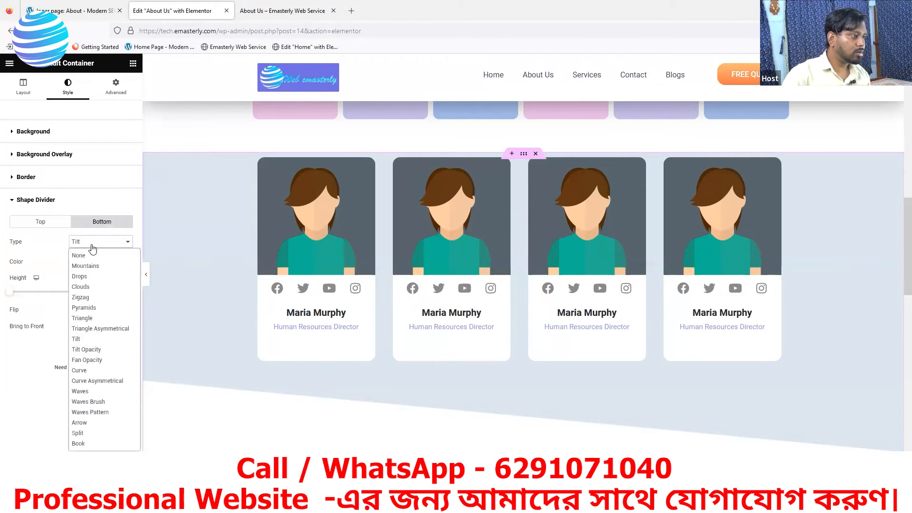
left_click(83, 257)
scroll(370, 309, "down", 3)
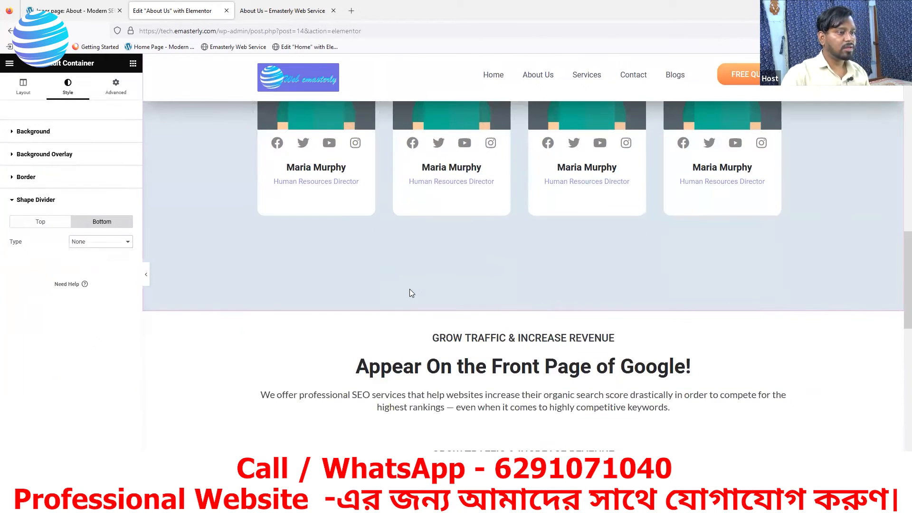
Step: Try the Zigzag, Clouds and Drops shapes as the team container's top divider and set the type back to None
scroll(411, 293, "up", 1)
scroll(434, 267, "up", 2)
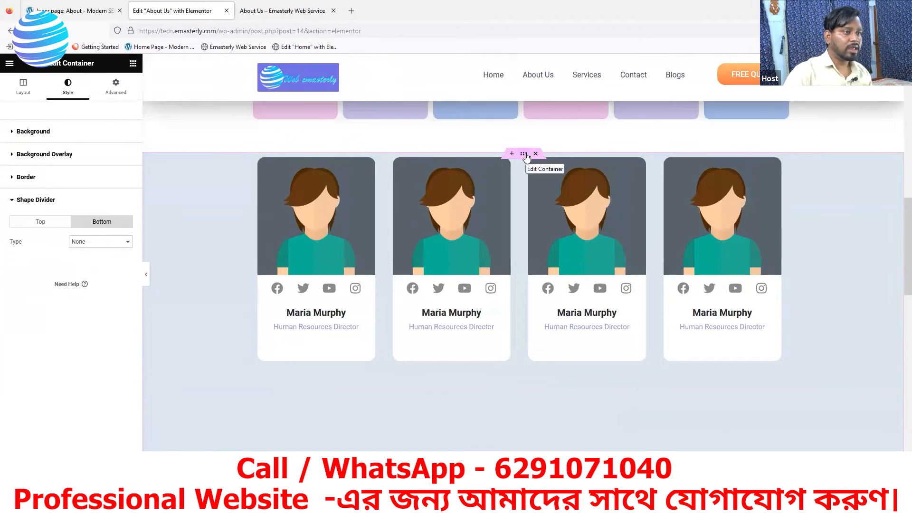
left_click(41, 222)
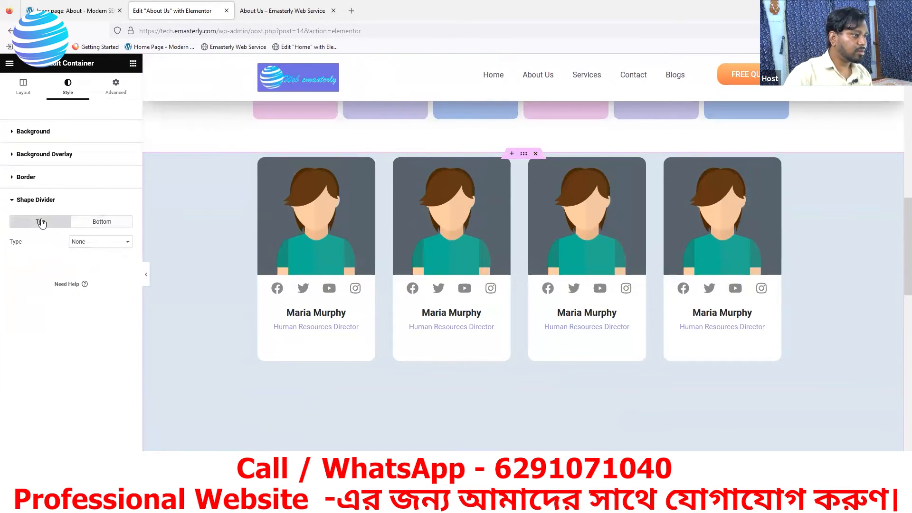
left_click(99, 246)
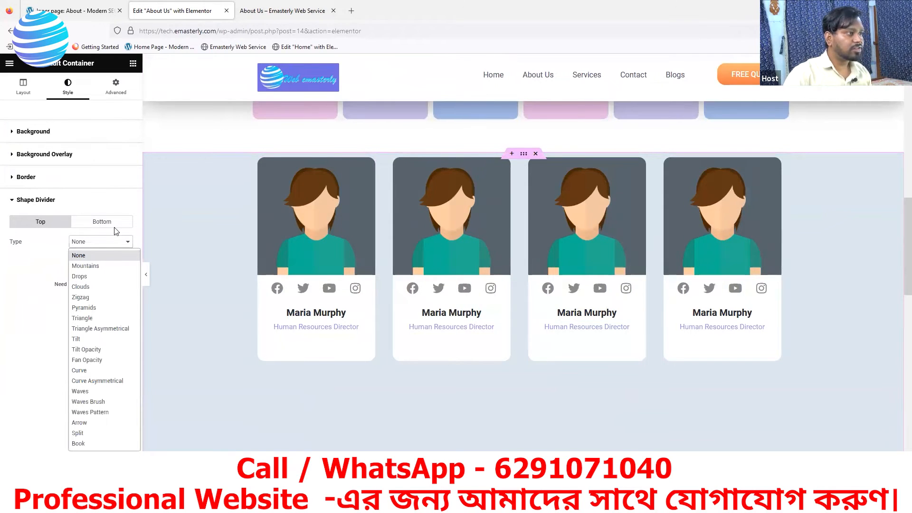
left_click(86, 299)
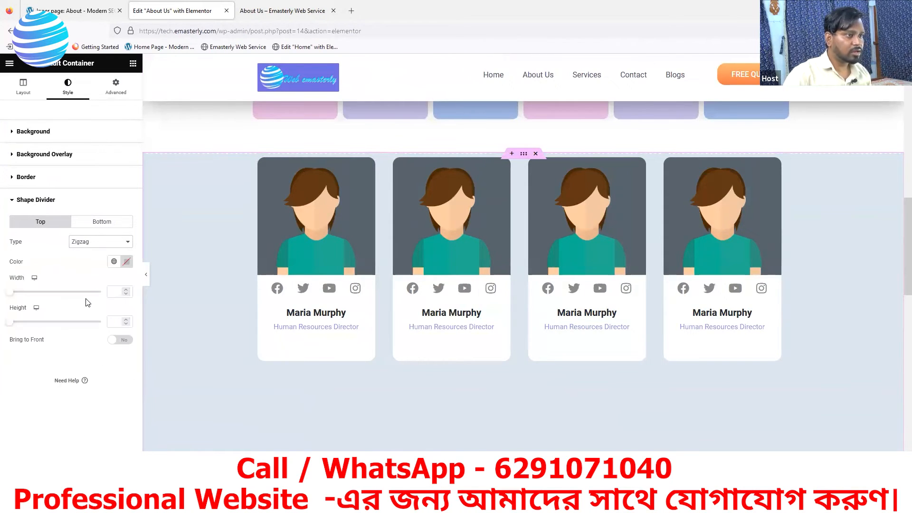
left_click(101, 246)
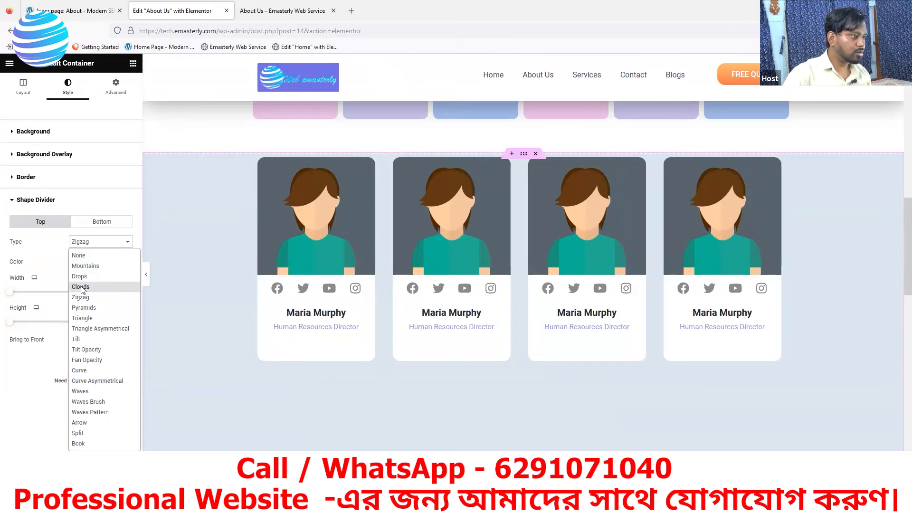
left_click(82, 288)
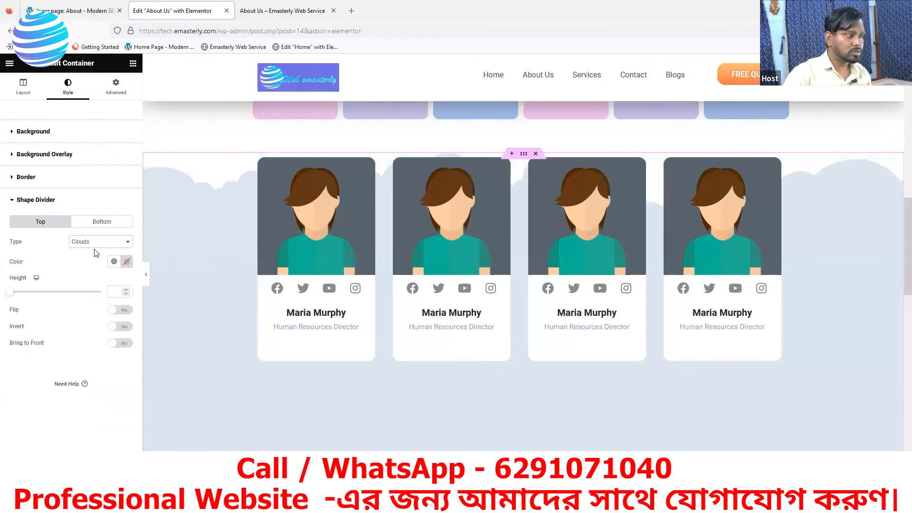
left_click(96, 244)
left_click(84, 278)
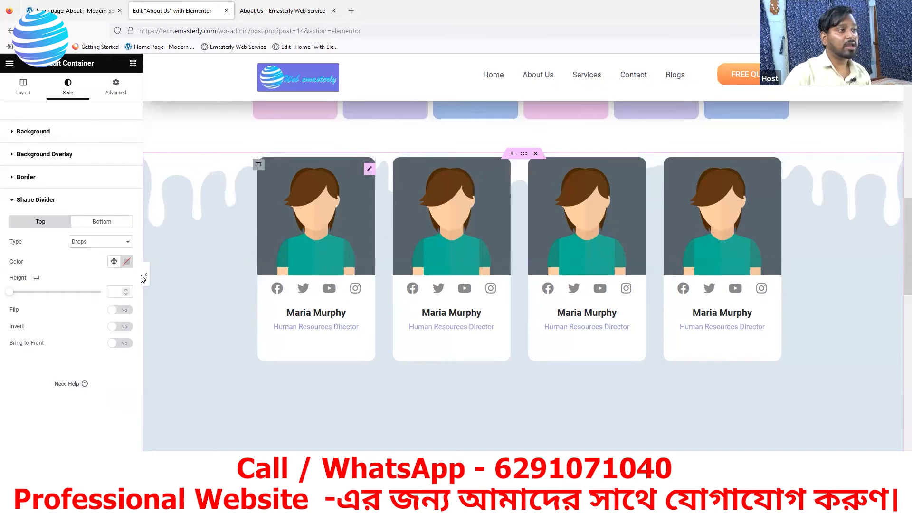
left_click(90, 245)
left_click(91, 258)
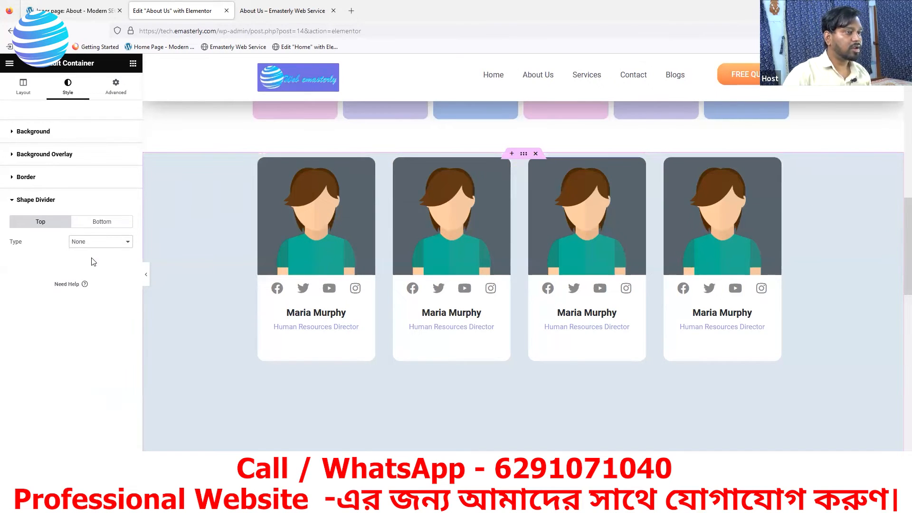
Step: Duplicate the team section container to add a second row of four team member cards below it
right_click(524, 154)
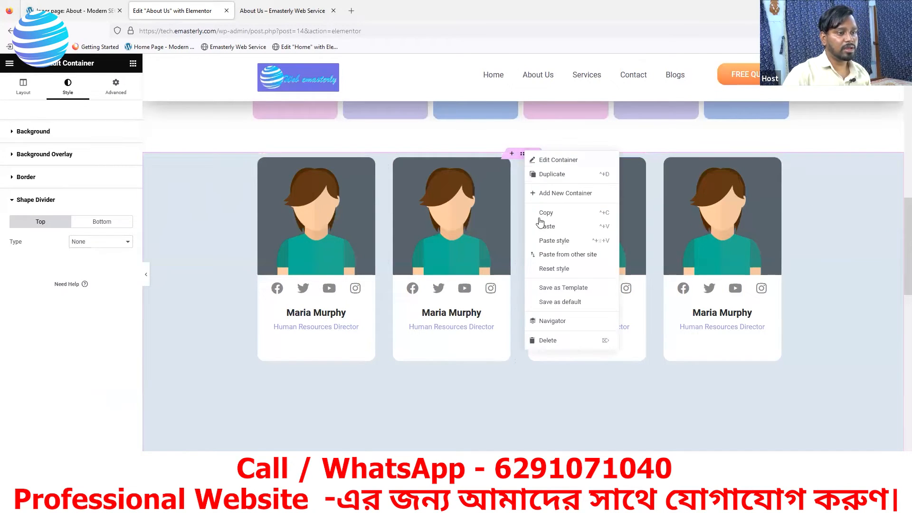
left_click(552, 175)
scroll(476, 404, "down", 2)
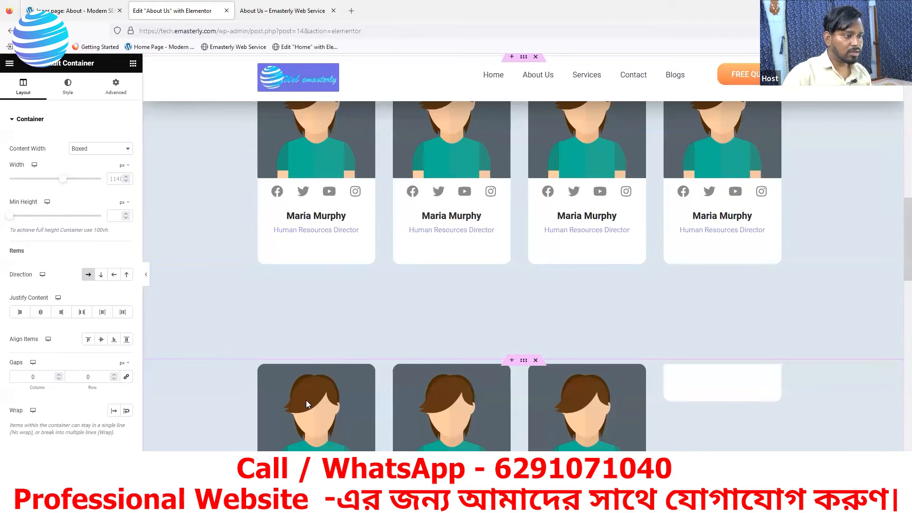
Step: Try the Clouds shape and the Drops shape as the top shape divider of the first team row's container
scroll(258, 159, "up", 3)
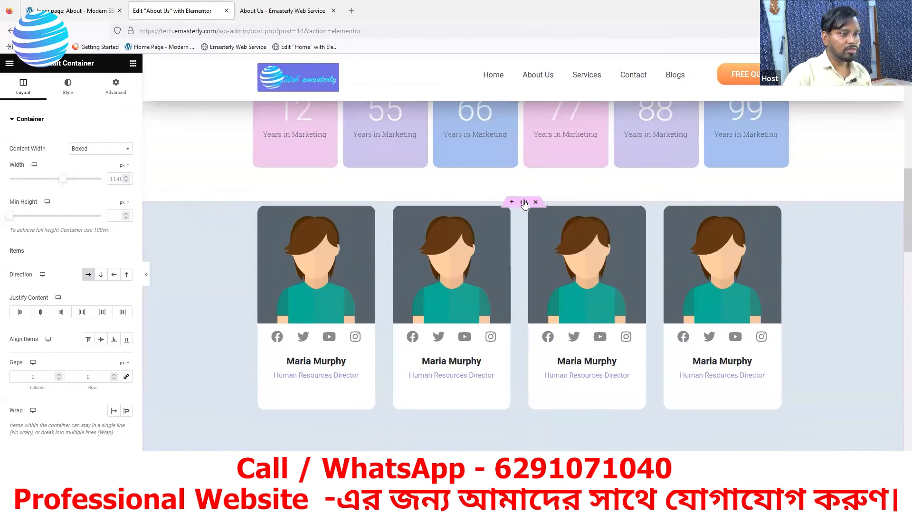
left_click(68, 87)
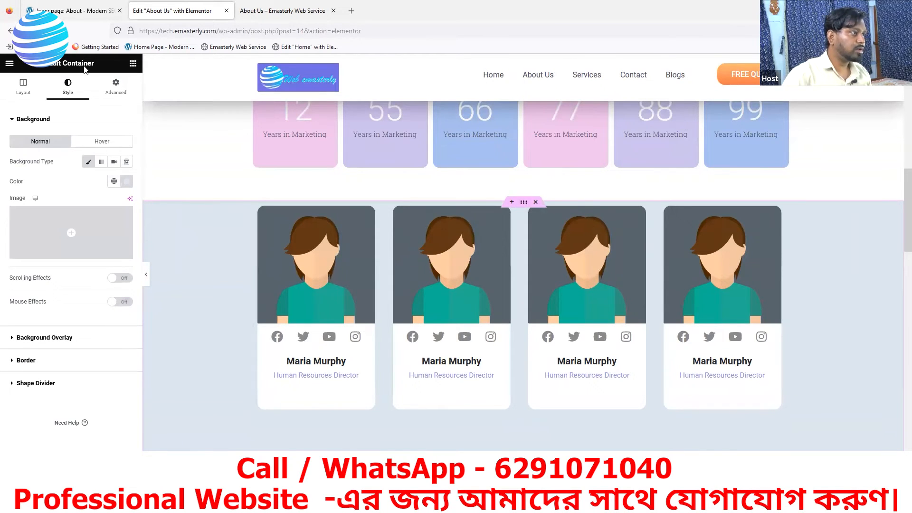
left_click(27, 383)
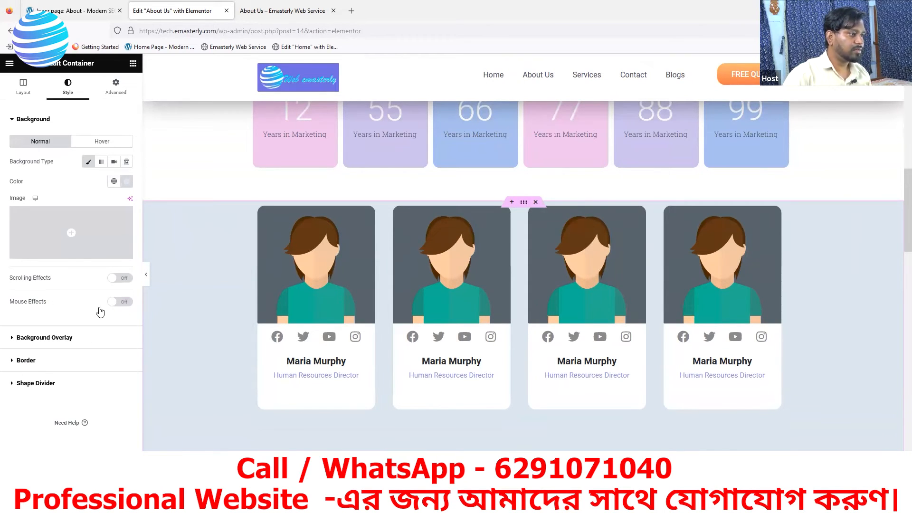
left_click(89, 244)
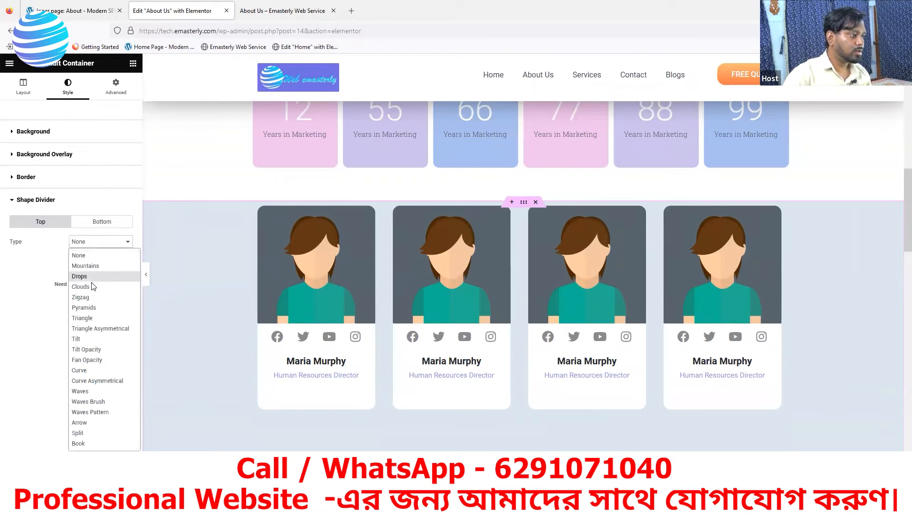
left_click(81, 287)
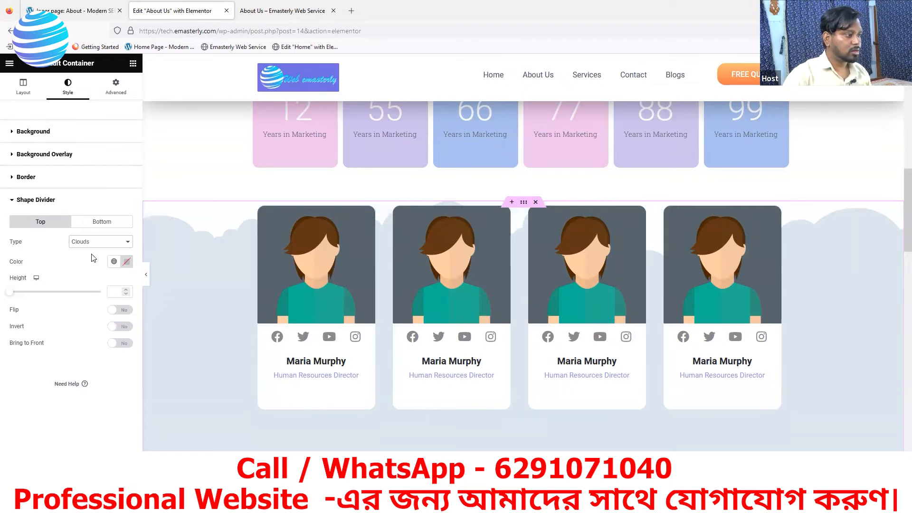
left_click(95, 243)
left_click(101, 275)
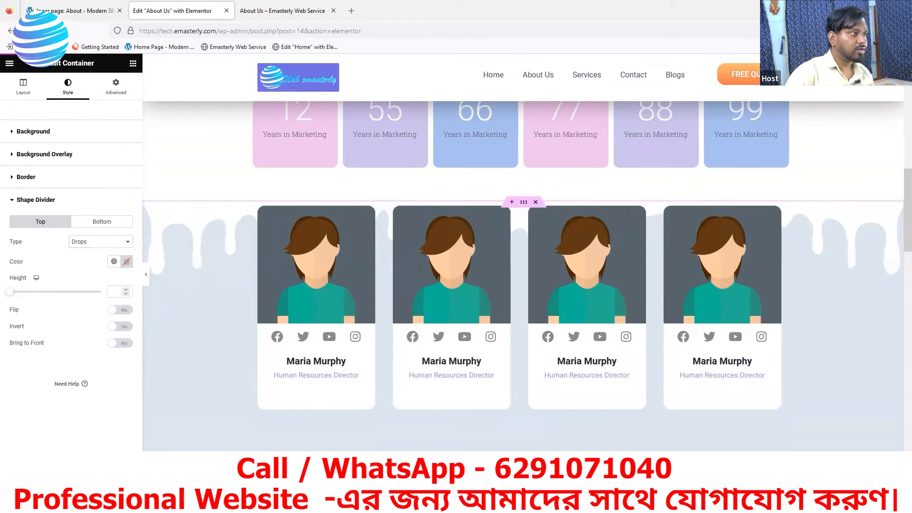
Step: Try top paddings of 100 and 150 px on the first team row's container
left_click(116, 87)
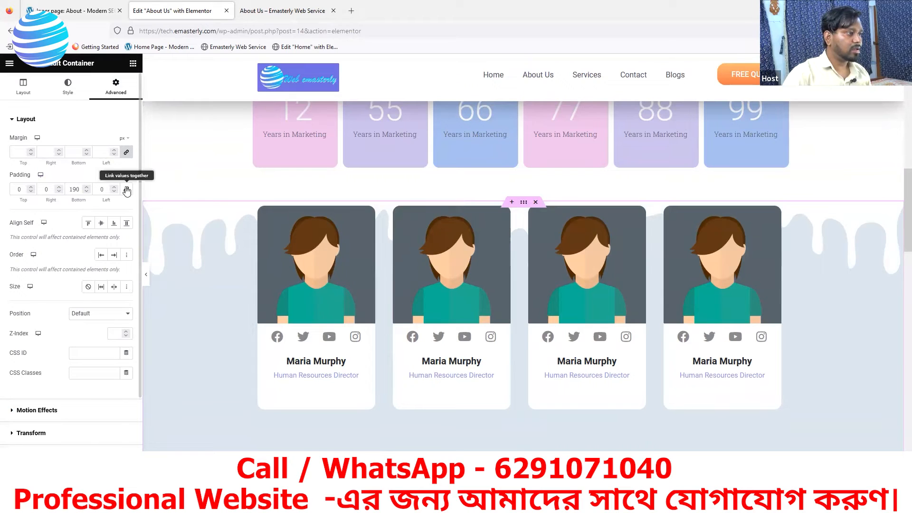
left_click(31, 188)
left_click(30, 188)
left_click(30, 189)
left_click(31, 188)
left_click(31, 188)
left_click(31, 188)
left_click(30, 188)
left_click(30, 189)
left_click(31, 188)
left_click(30, 188)
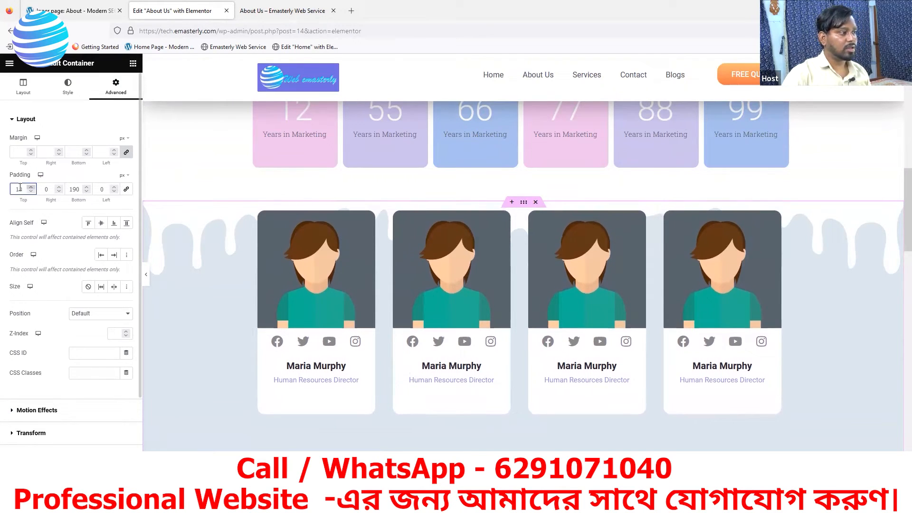
key("Right")
type("0")
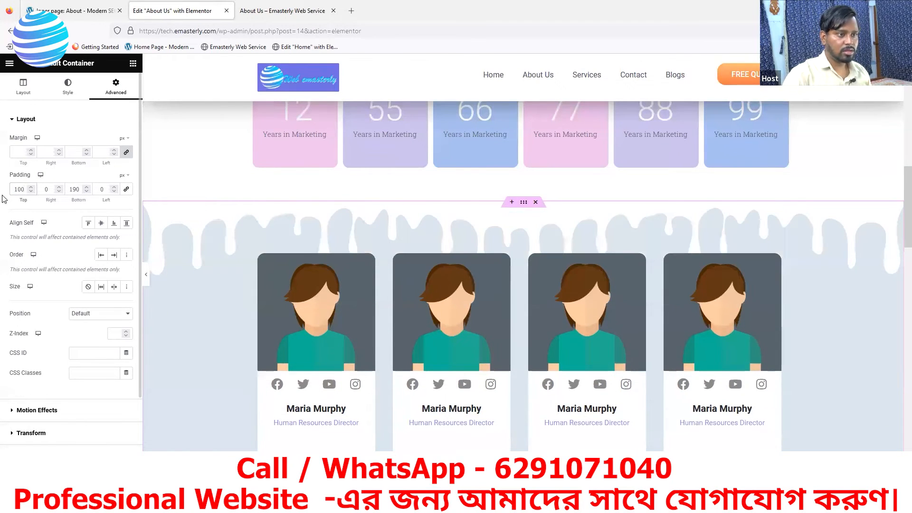
key("BackSpace")
key("BackSpace")
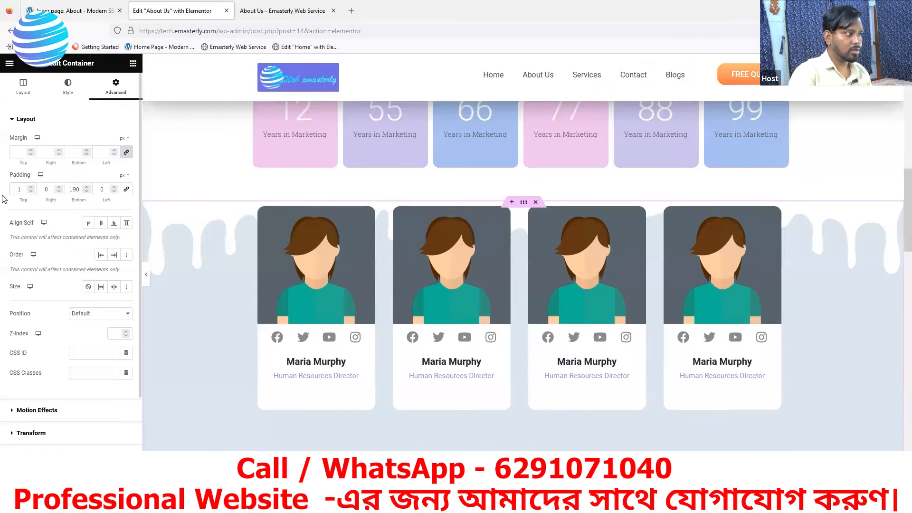
type("50")
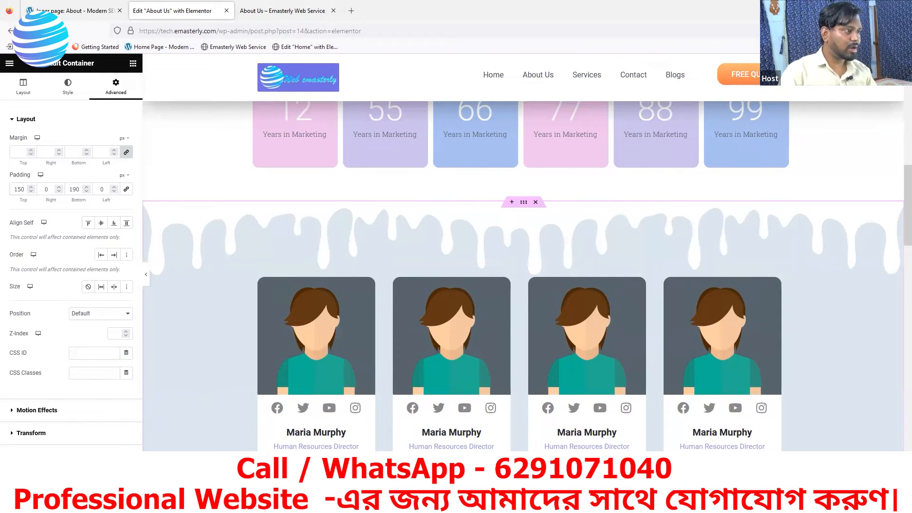
Step: Change the top shape divider of the first team row's container to Tilt
left_click(71, 94)
left_click(34, 364)
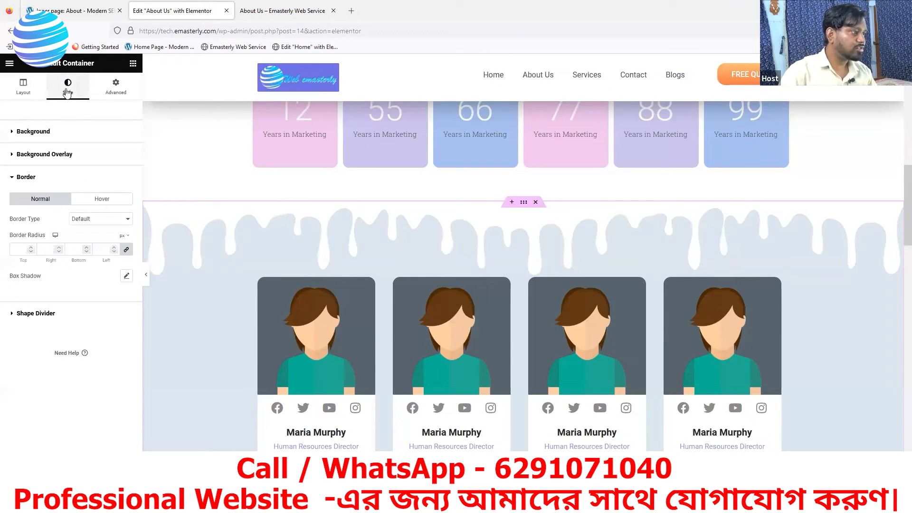
left_click(34, 312)
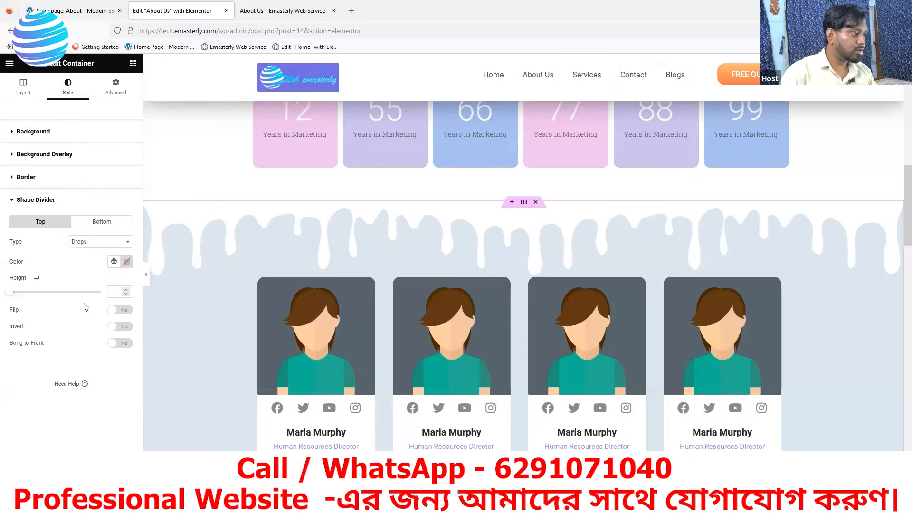
left_click(108, 242)
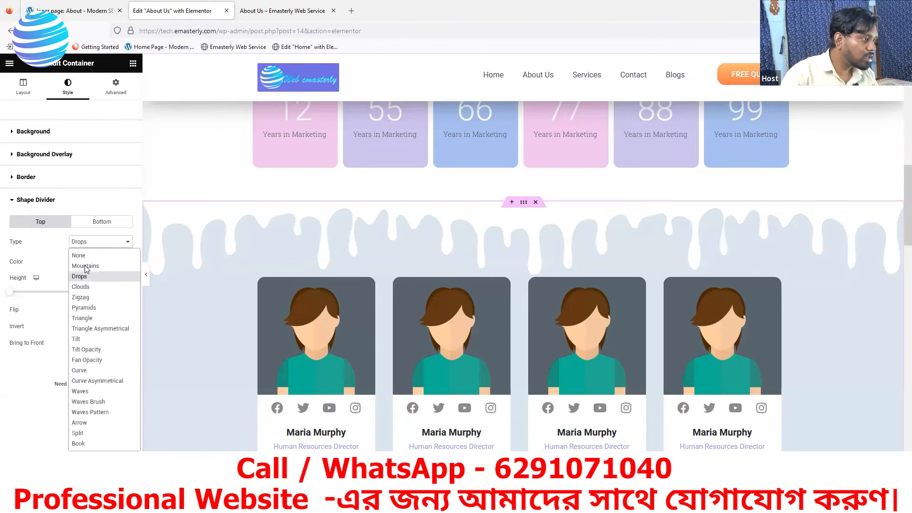
left_click(81, 342)
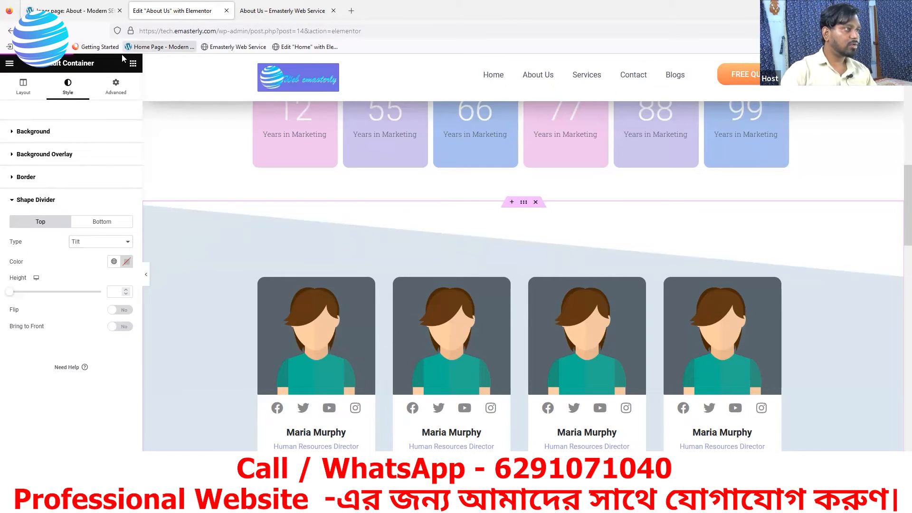
Step: Reload the published About Us page, check the slanted top edge above the team cards, and return to the Elementor editor
left_click(284, 10)
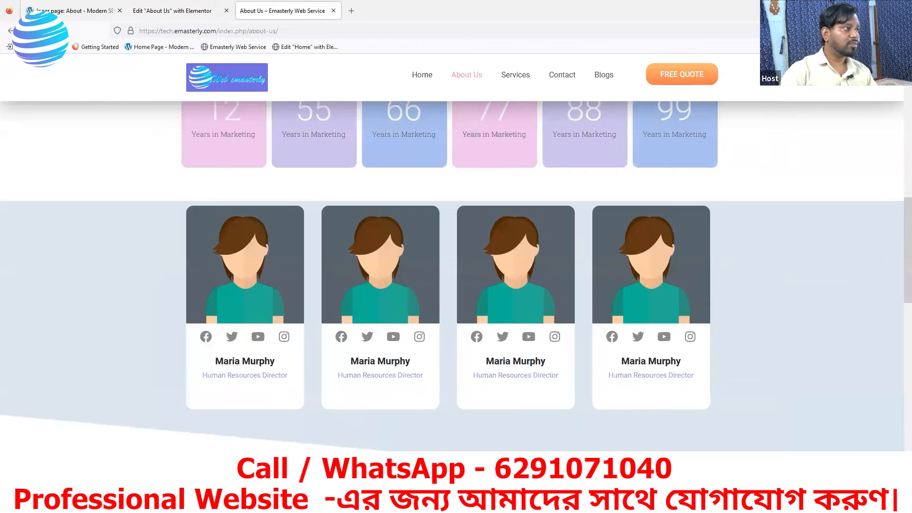
key("F5")
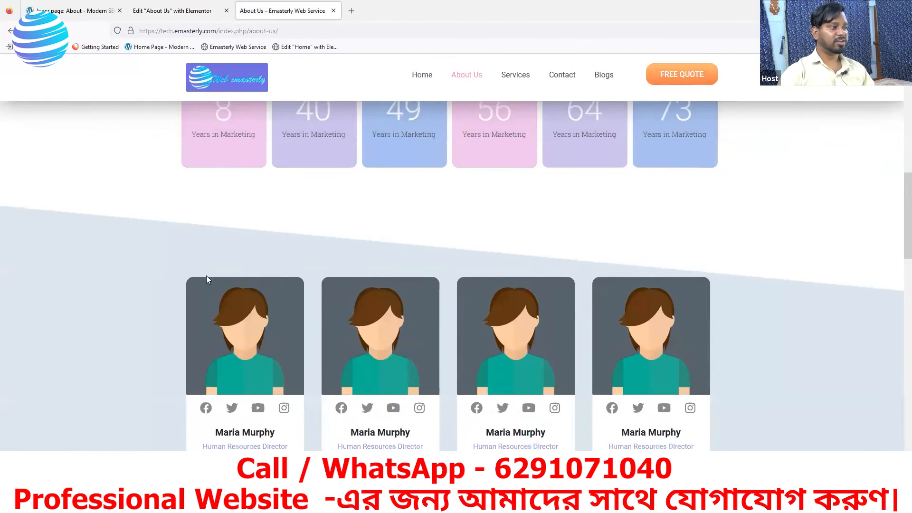
scroll(544, 273, "up", 4)
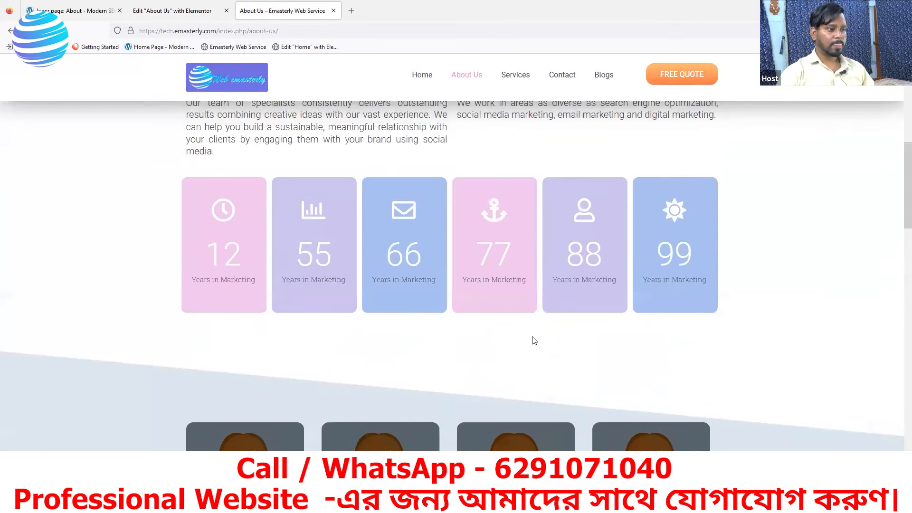
scroll(530, 339, "down", 3)
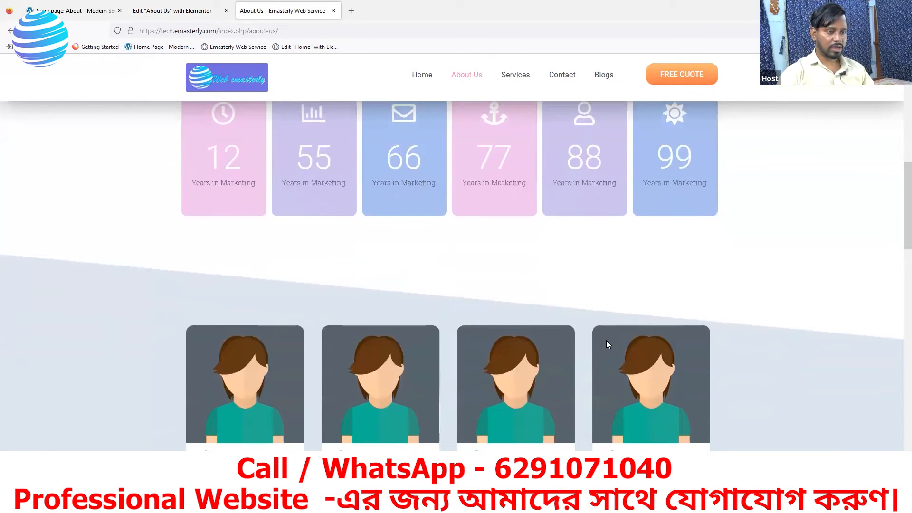
left_click(172, 11)
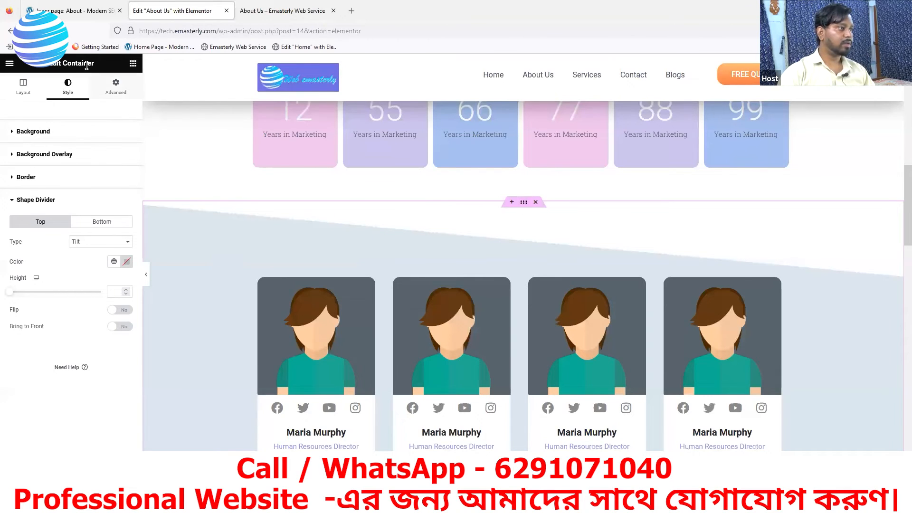
Step: Set the top padding of the first team row's container to 200 px
left_click(117, 86)
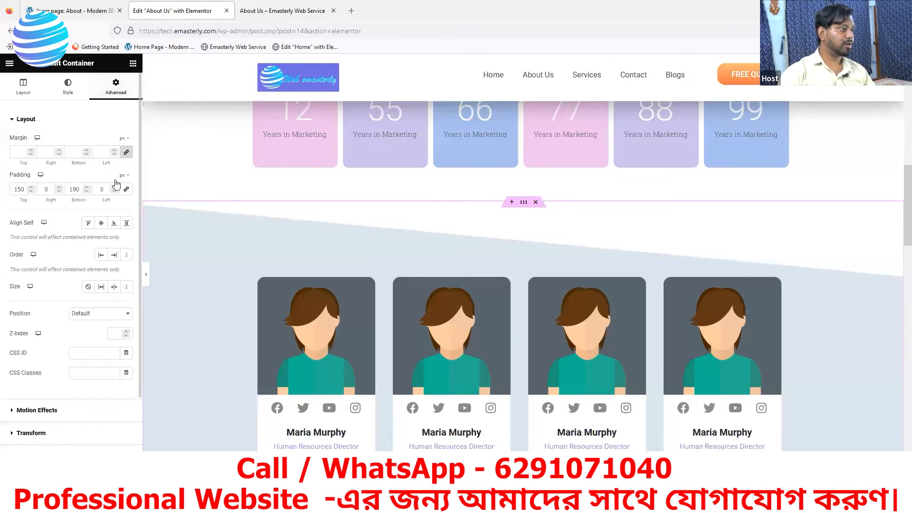
double_click(15, 191)
type("200")
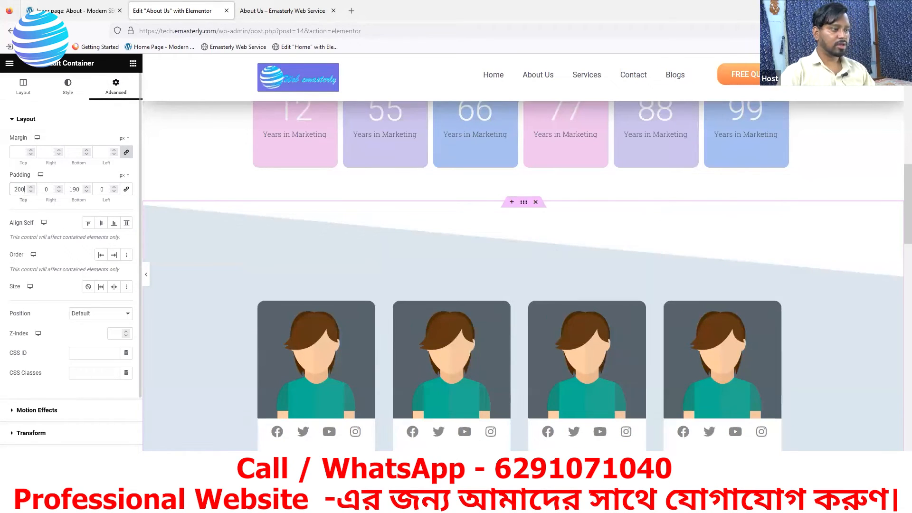
Step: Examine the gap between the two team rows in the editor and compare it with the card rows on the reference About page
scroll(465, 283, "down", 5)
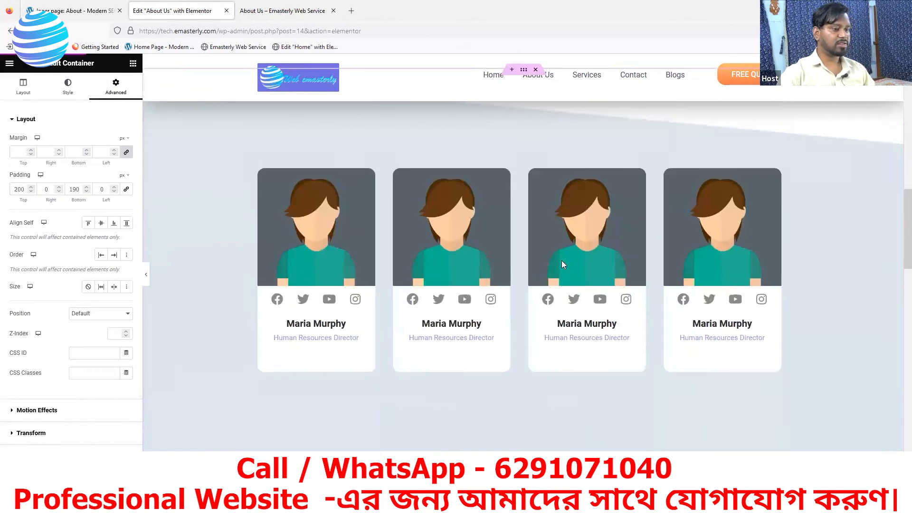
scroll(303, 293, "up", 1)
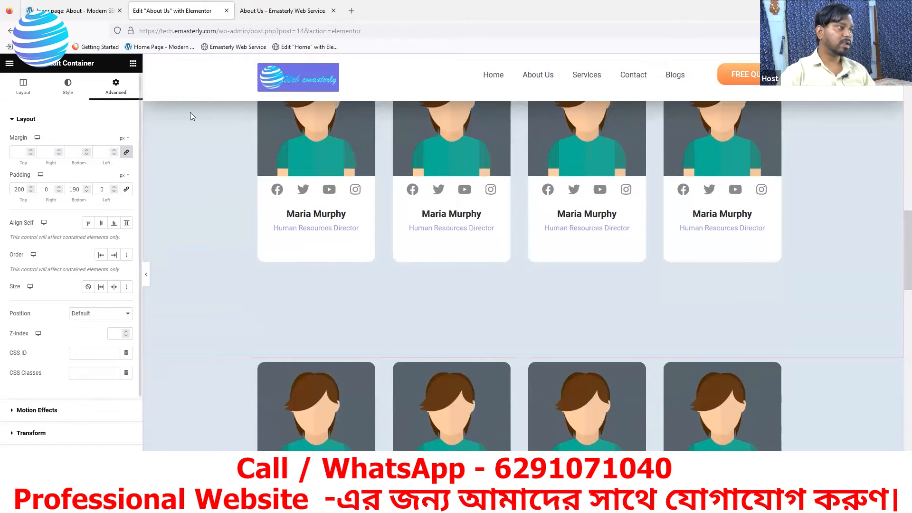
key("ctrl+shift+Tab")
scroll(286, 325, "down", 1)
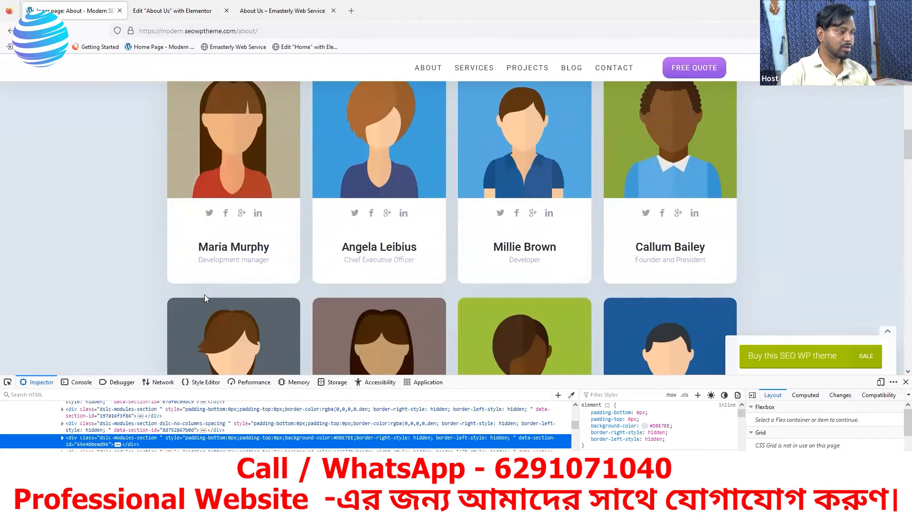
Step: Set the bottom padding of the first team row's container to 17 px
left_click(159, 11)
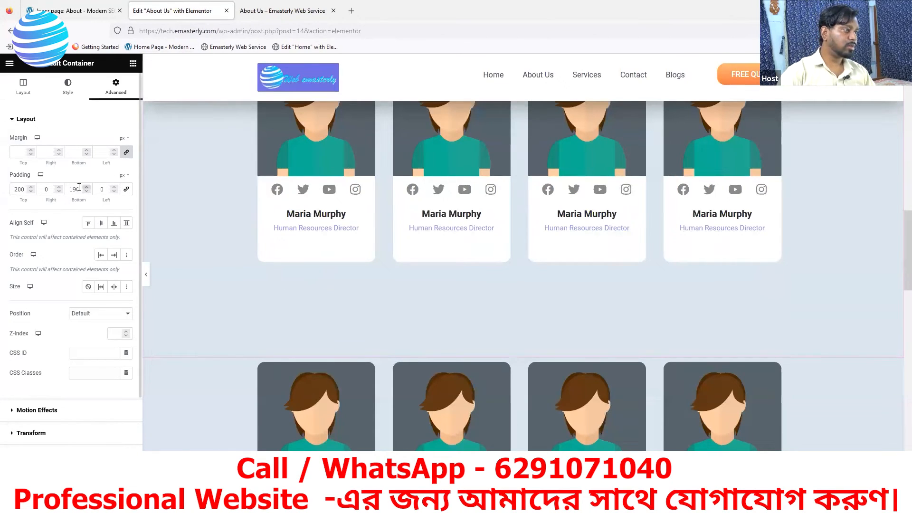
left_click_drag(81, 187, 59, 188)
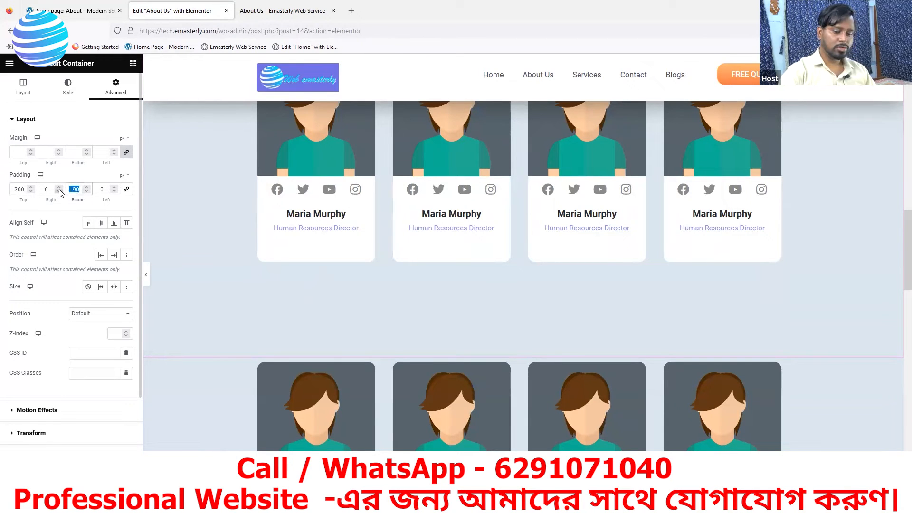
type("20")
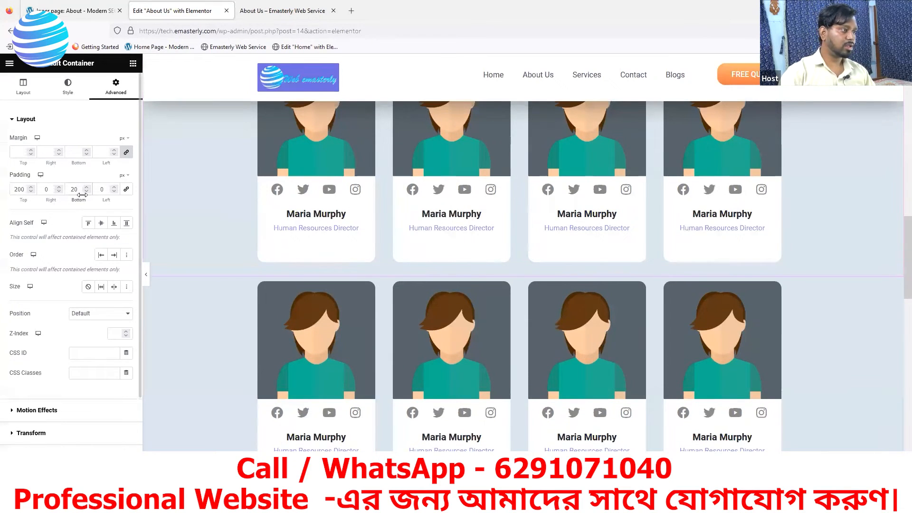
left_click(86, 191)
left_click(86, 191)
left_click(86, 191)
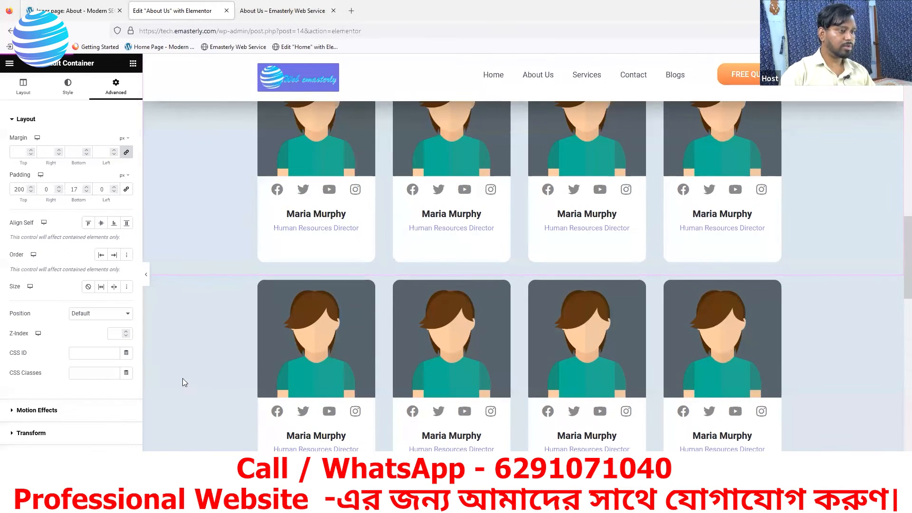
Step: Reload the published About Us page, check the slanted edge and team cards, and return to the Elementor editor
left_click(62, 10)
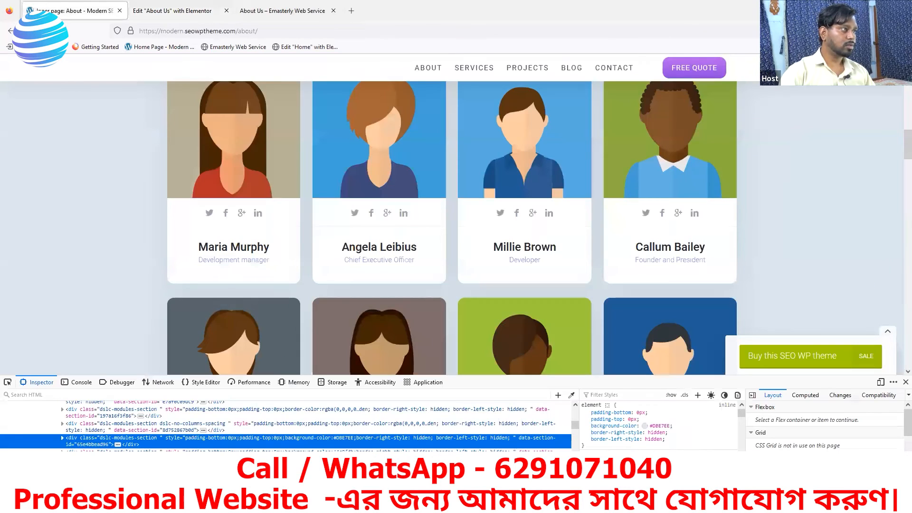
left_click(251, 11)
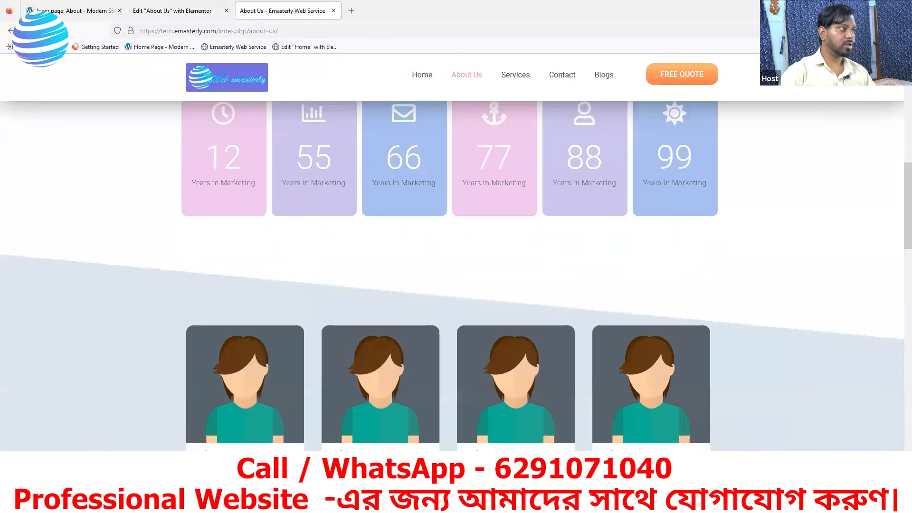
key("F5")
scroll(562, 270, "down", 1)
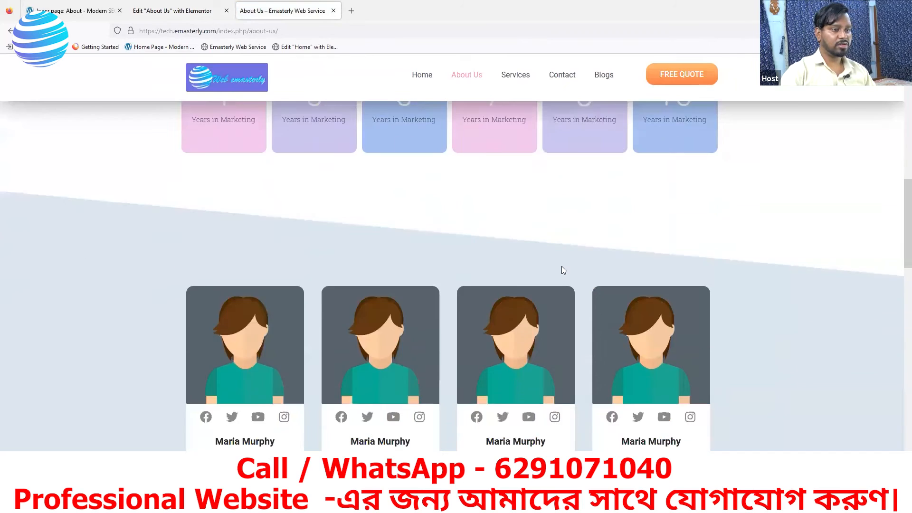
scroll(564, 270, "down", 3)
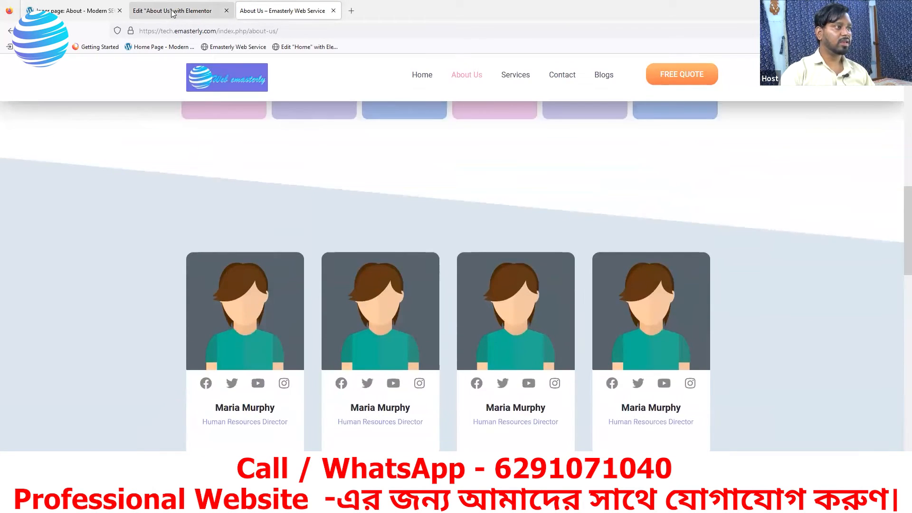
left_click(180, 10)
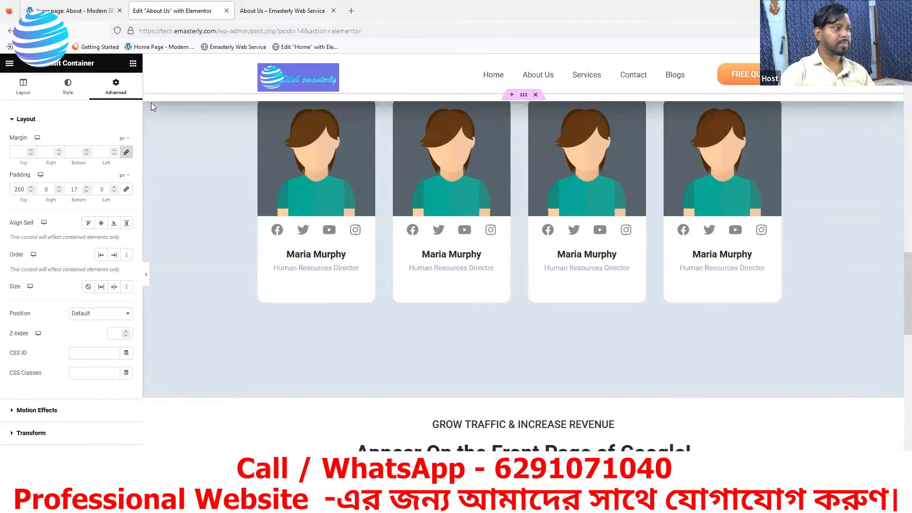
Step: Close the page inspector on the reference About page and examine the blue stats and vision section below the team cards
key("ctrl+Page_Up")
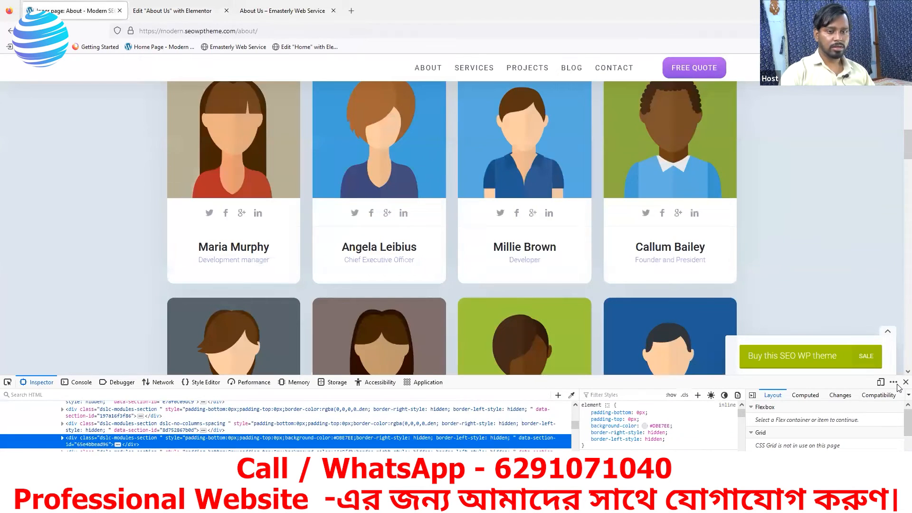
scroll(695, 364, "down", 3)
key("F12")
scroll(430, 322, "down", 4)
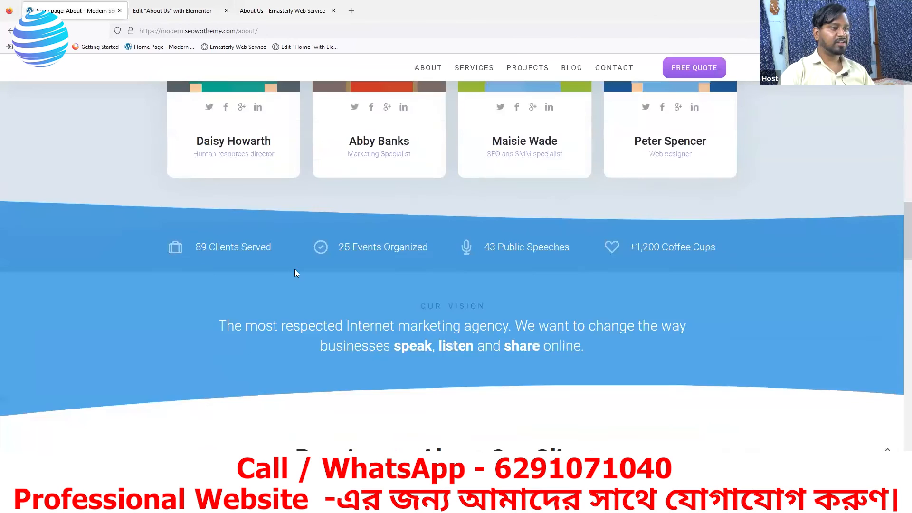
scroll(446, 301, "up", 10)
scroll(443, 299, "up", 10)
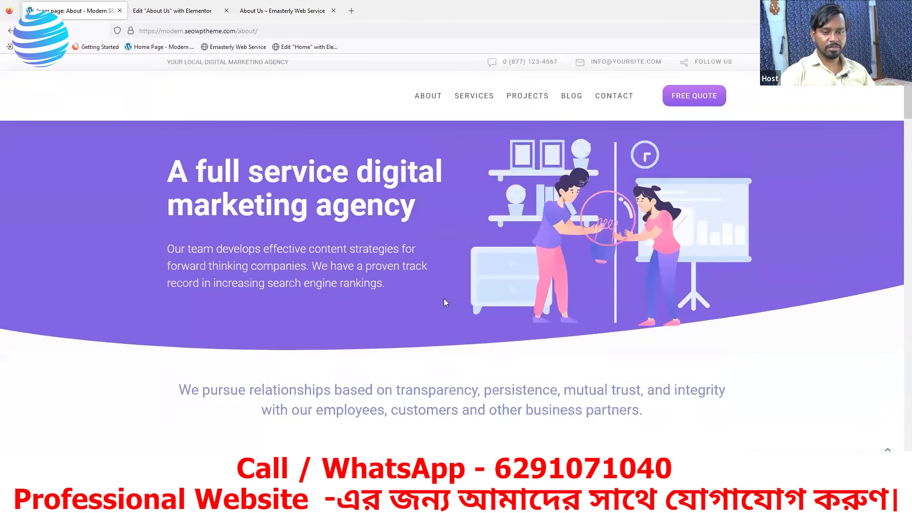
scroll(389, 253, "down", 11)
scroll(391, 253, "down", 10)
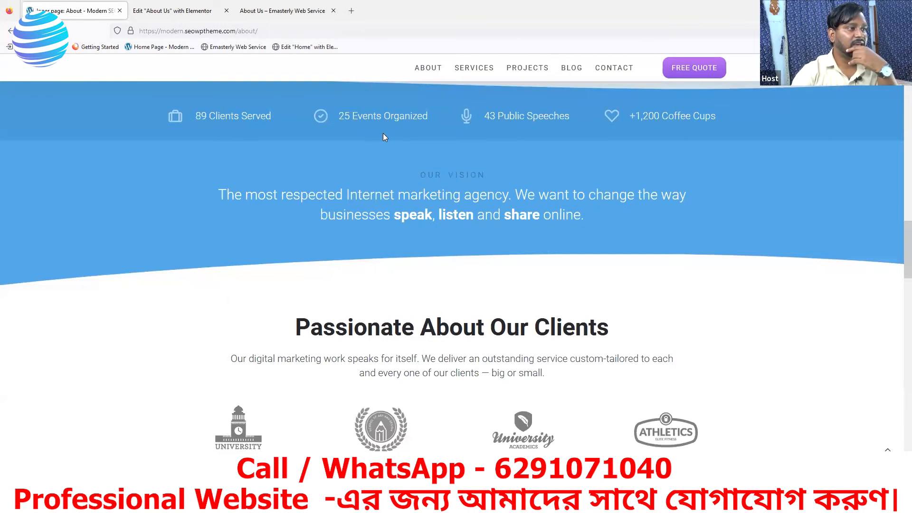
scroll(225, 117, "up", 2)
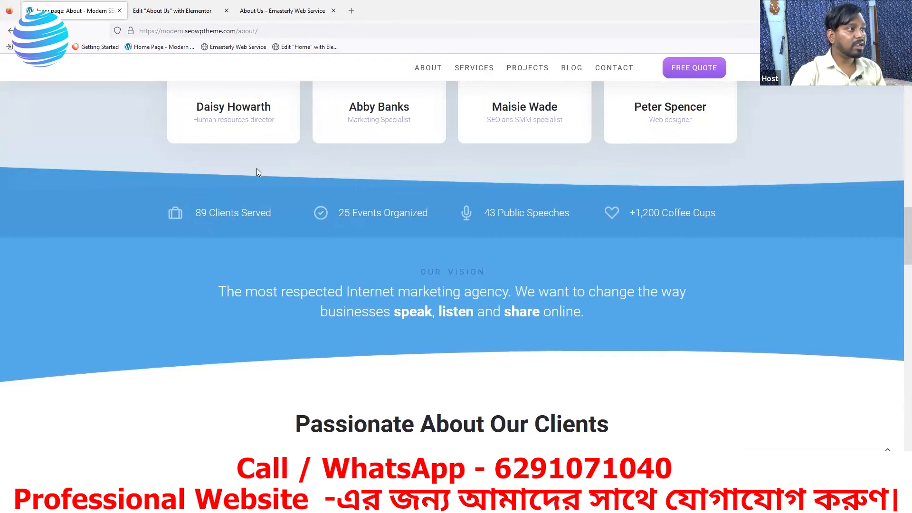
Step: Set the bottom padding of the second team row's container to 20 px
left_click(172, 14)
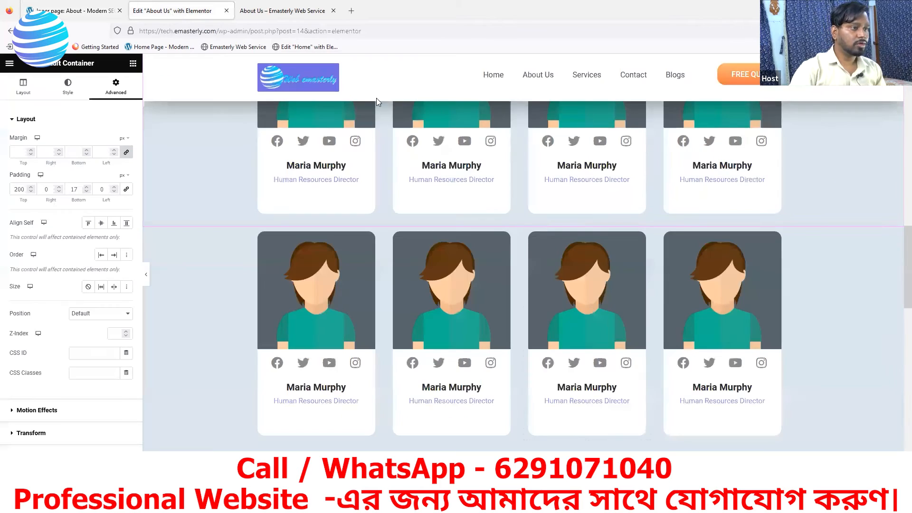
scroll(533, 280, "down", 4)
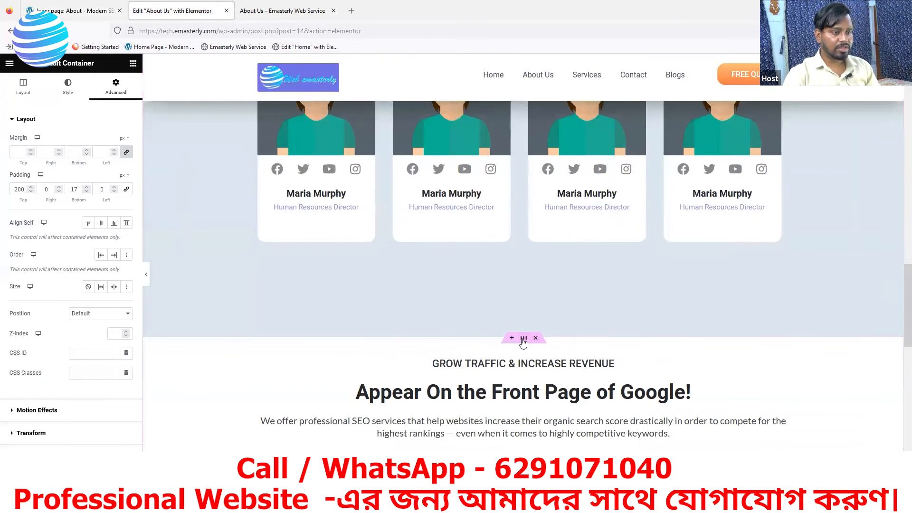
left_click_drag(523, 341, 519, 230)
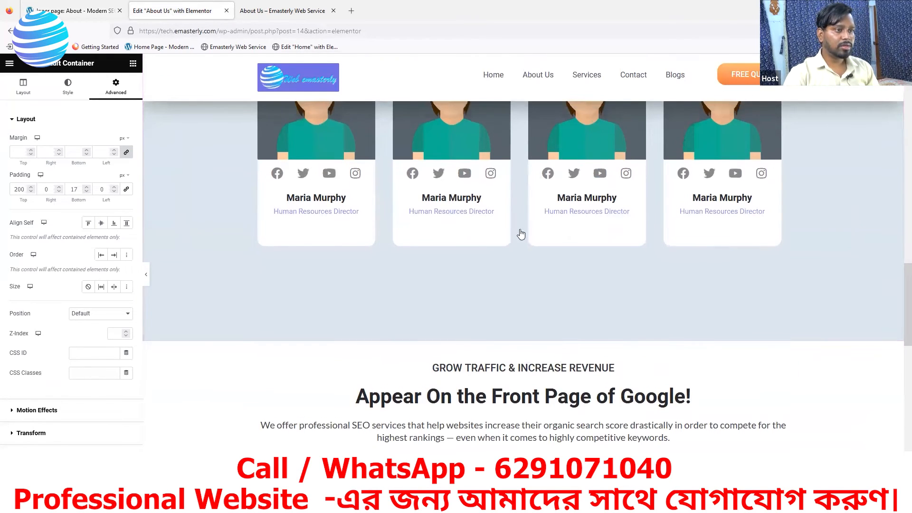
left_click(520, 230)
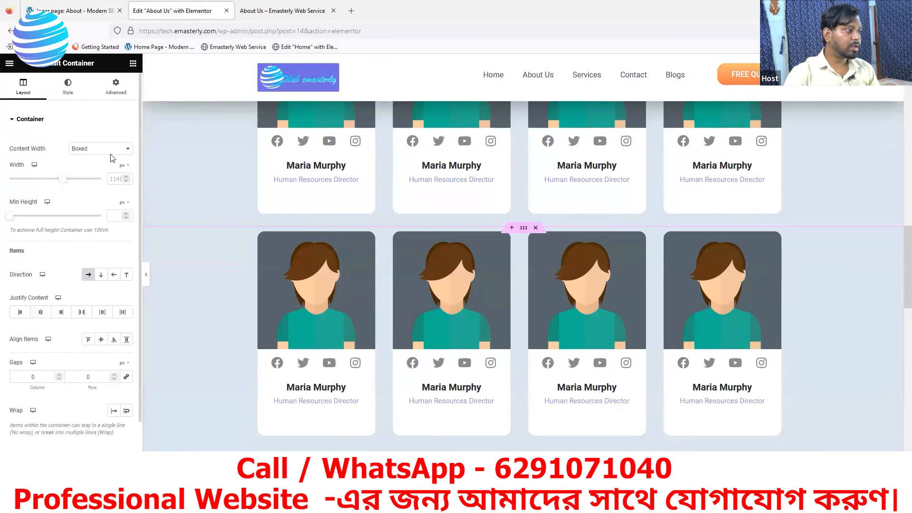
left_click(116, 90)
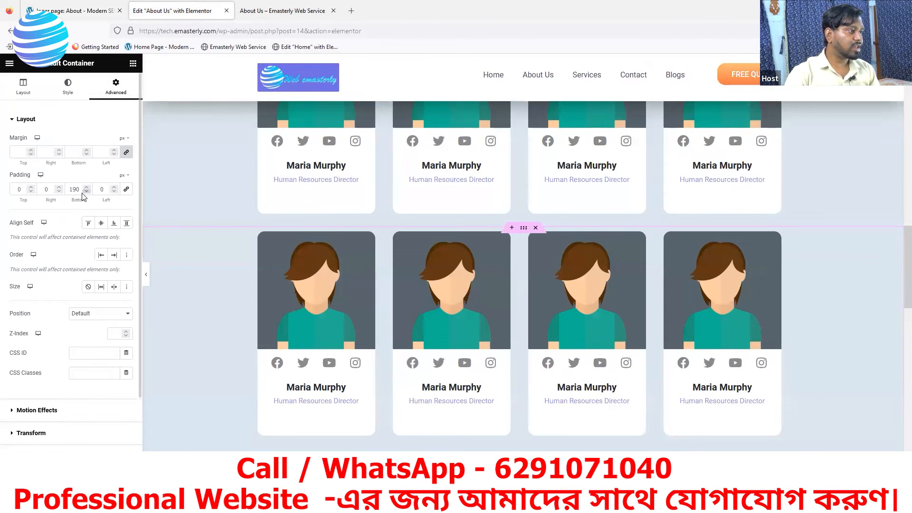
double_click(78, 189)
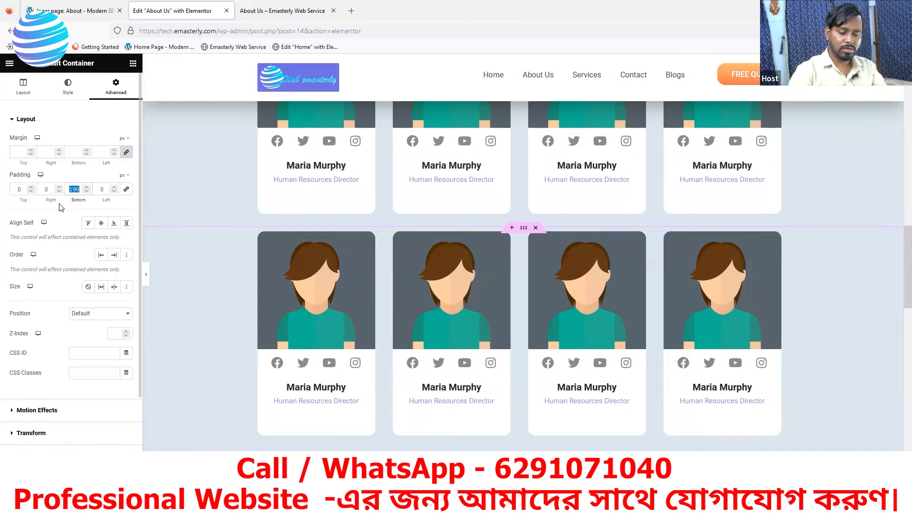
type("20")
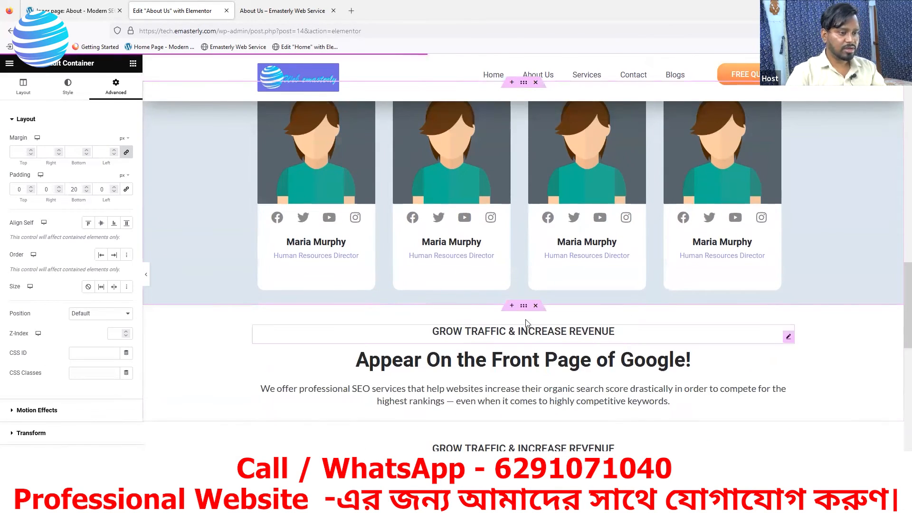
Step: Insert a container with four equal columns below the second team row, matching the reference page's stats row
left_click(511, 305)
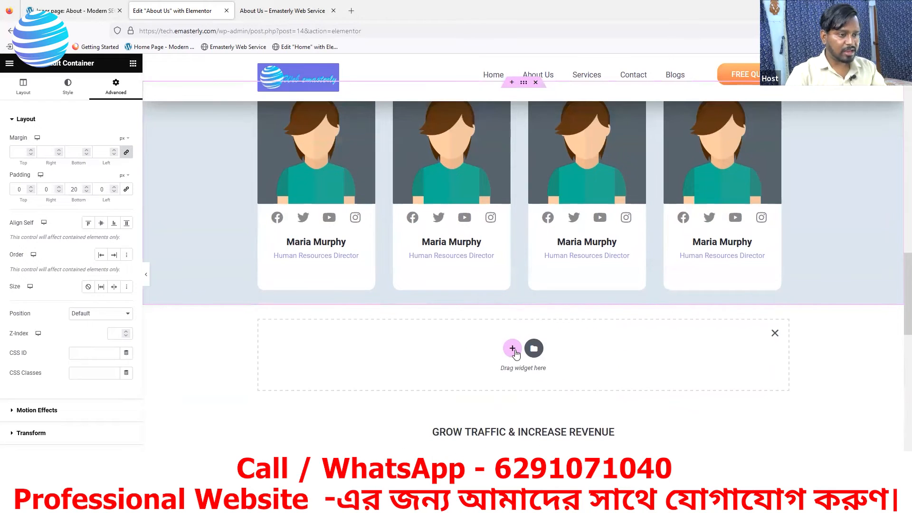
left_click(99, 15)
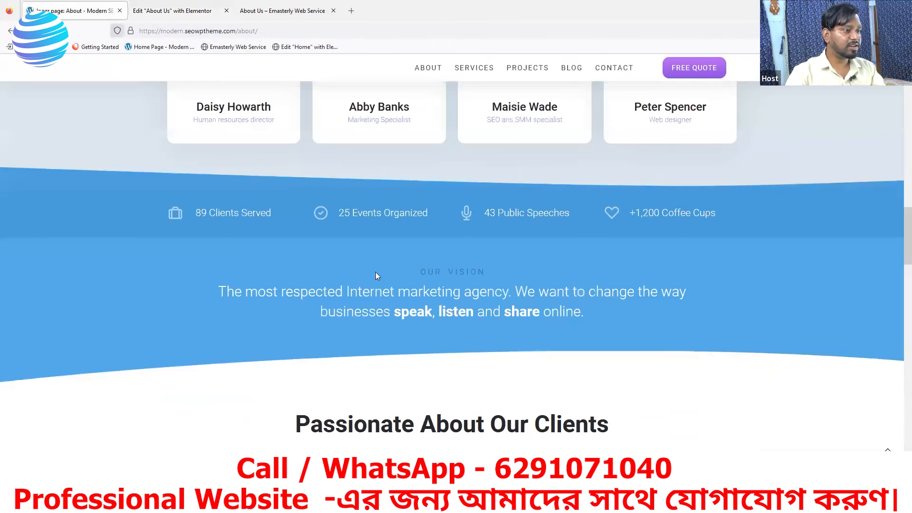
left_click(192, 10)
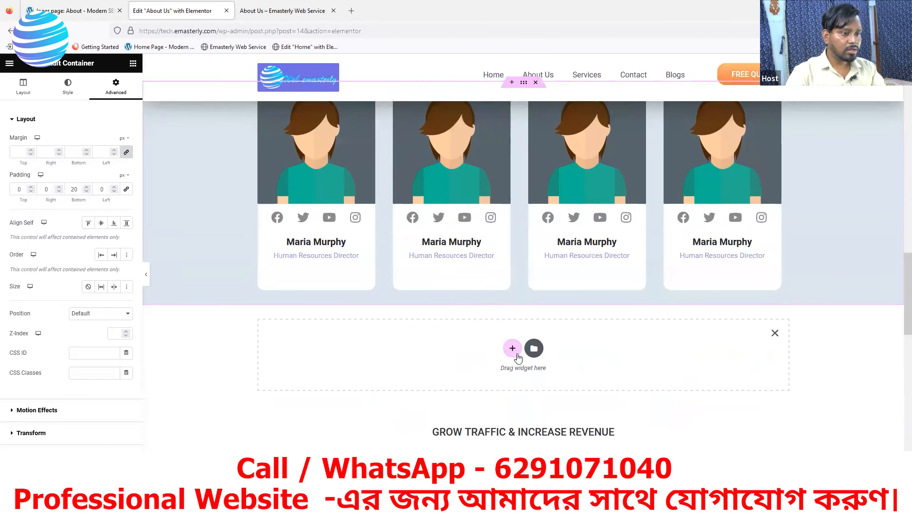
left_click(88, 12)
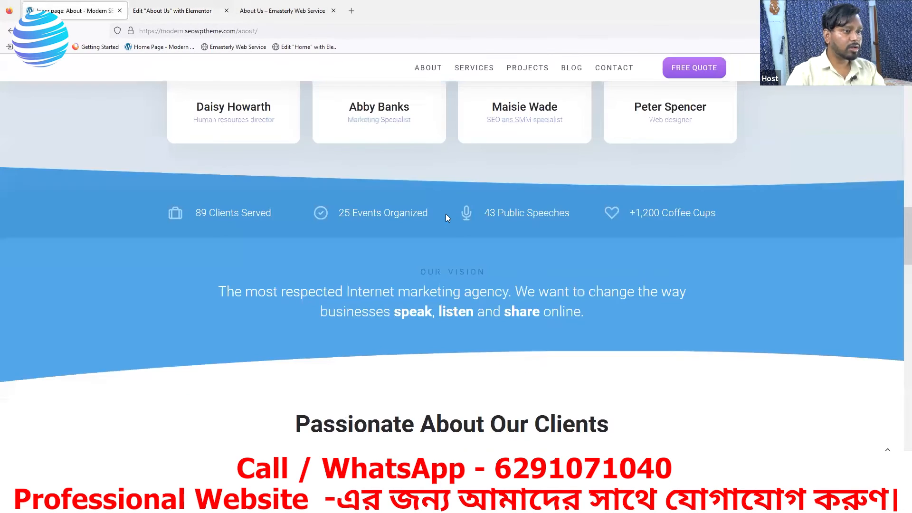
left_click(176, 14)
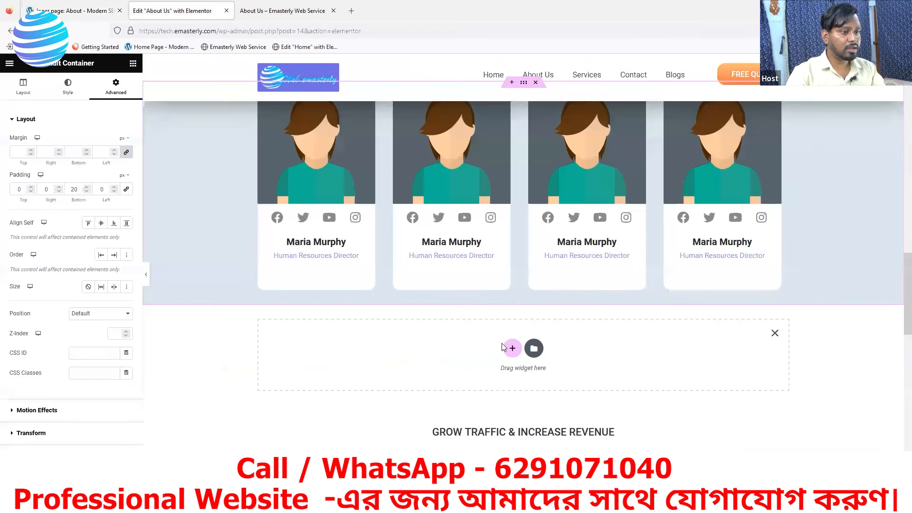
left_click(511, 350)
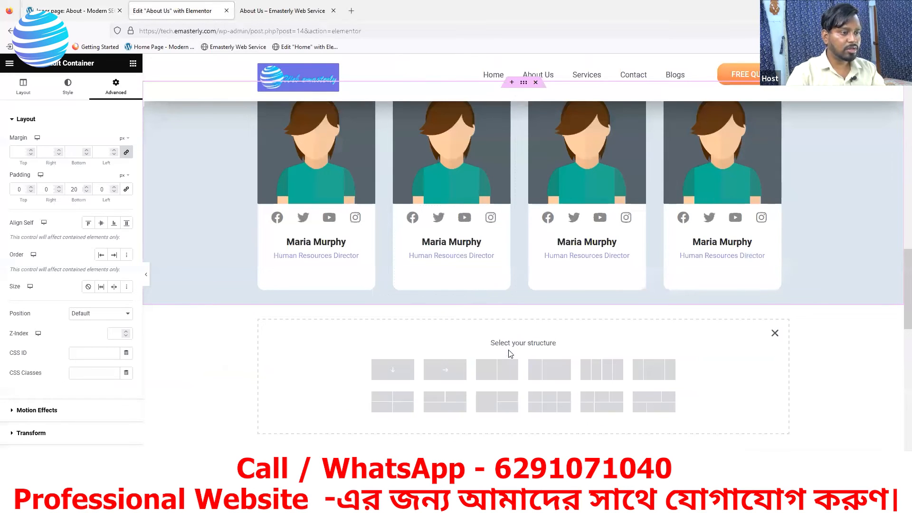
left_click(603, 373)
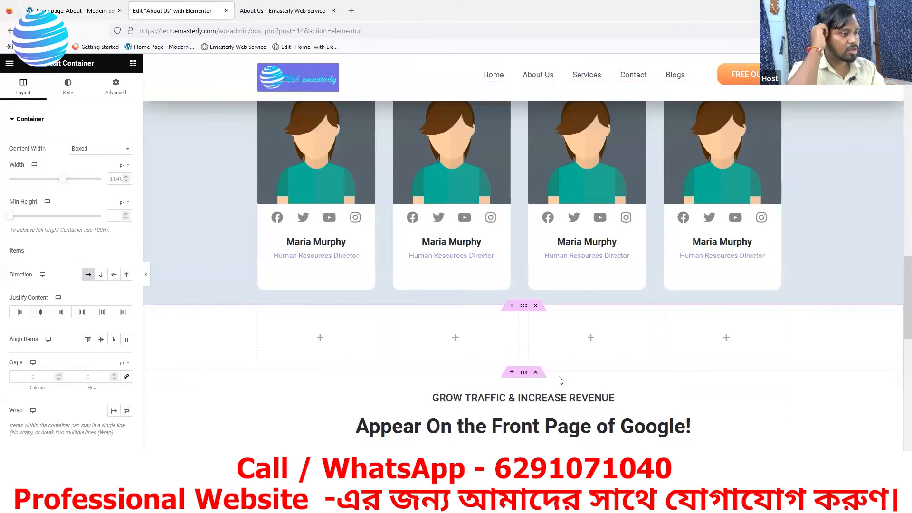
Step: Add an Icon List widget with a single item to the first column of the new container and compare it with the reference stats
left_click(71, 10)
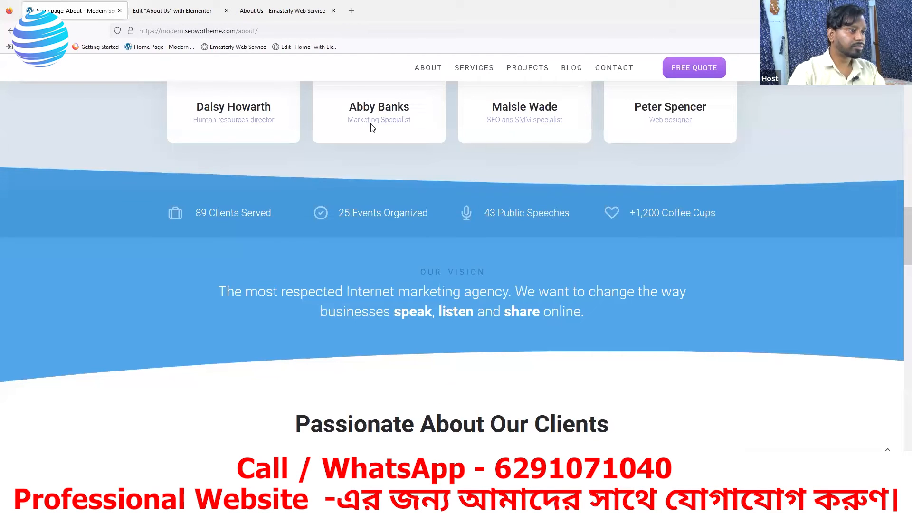
left_click(185, 9)
left_click(320, 338)
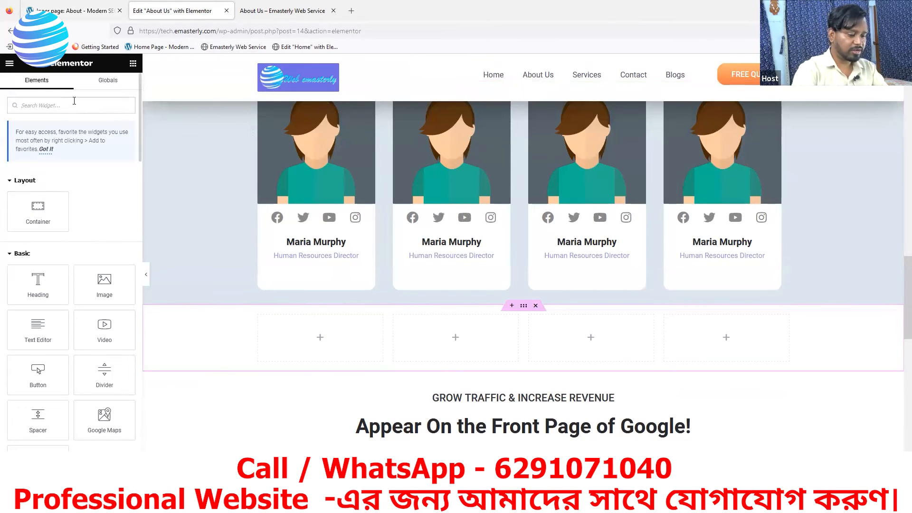
type("ico")
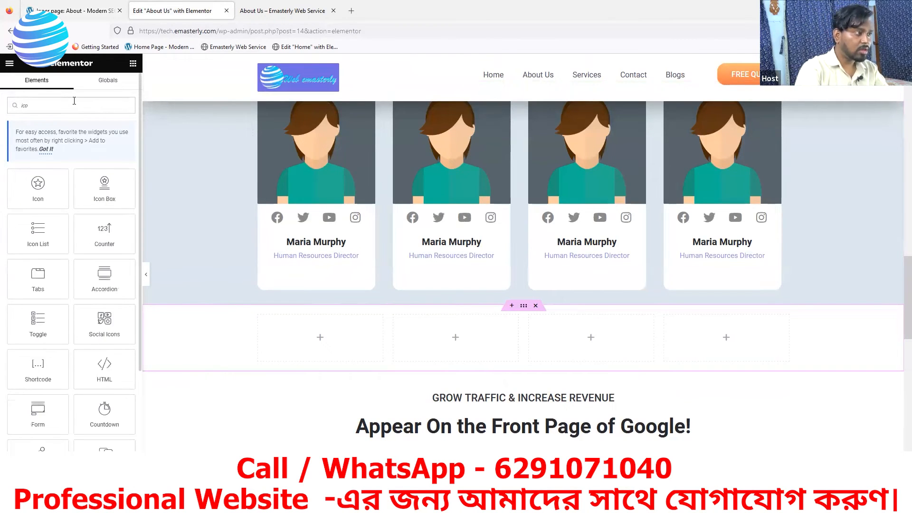
type("n")
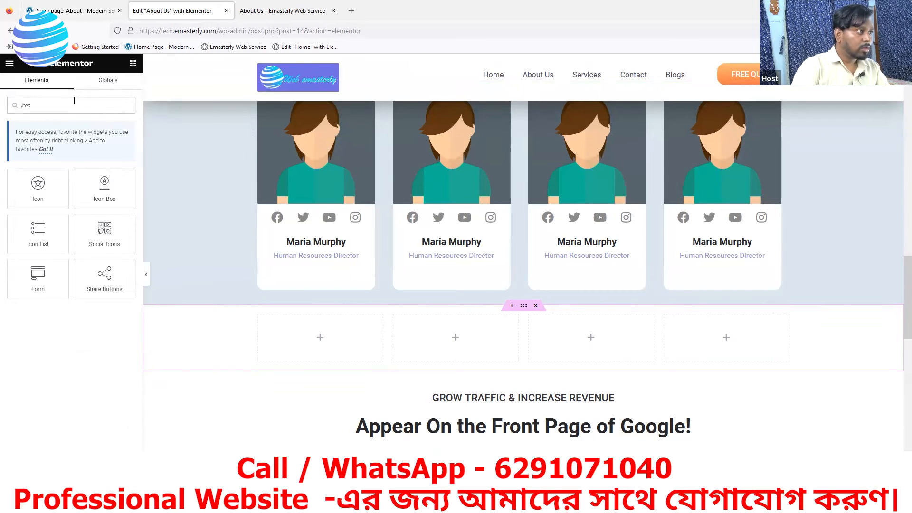
left_click(34, 233)
left_click_drag(34, 233, 323, 341)
left_click_drag(324, 341, 323, 341)
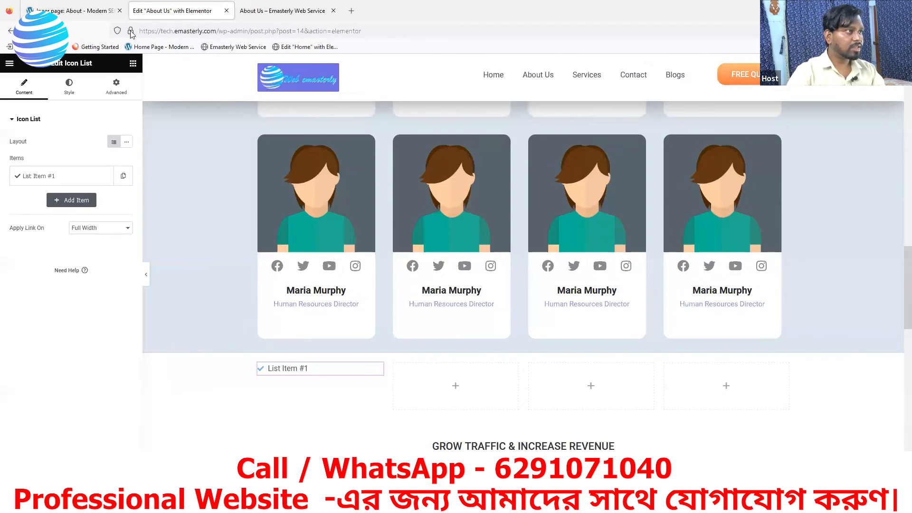
left_click(74, 11)
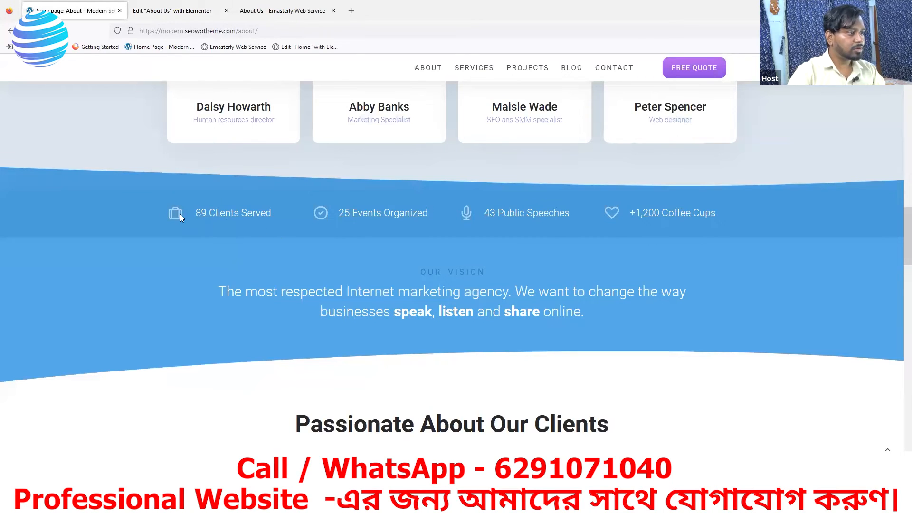
left_click(176, 13)
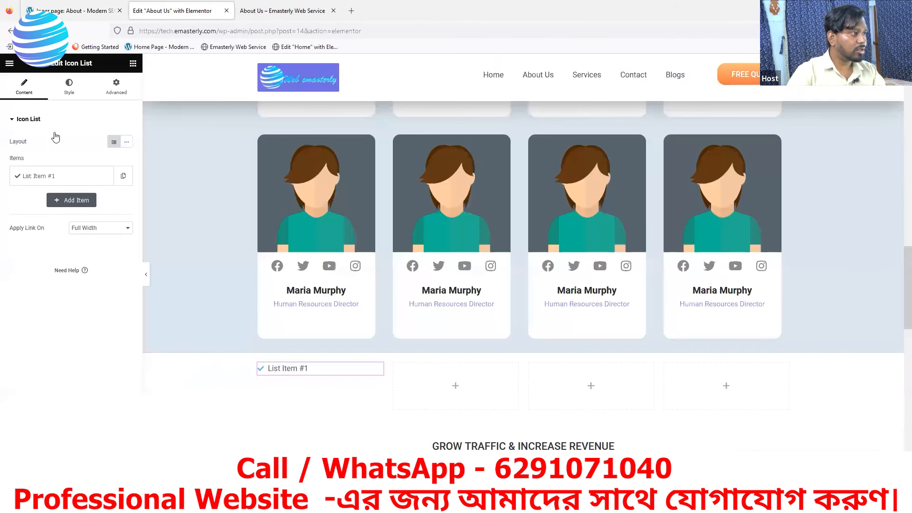
Step: Change the list item's icon to the Toolbox icon from the icon library, found by searching for "box"
left_click(68, 176)
left_click(42, 272)
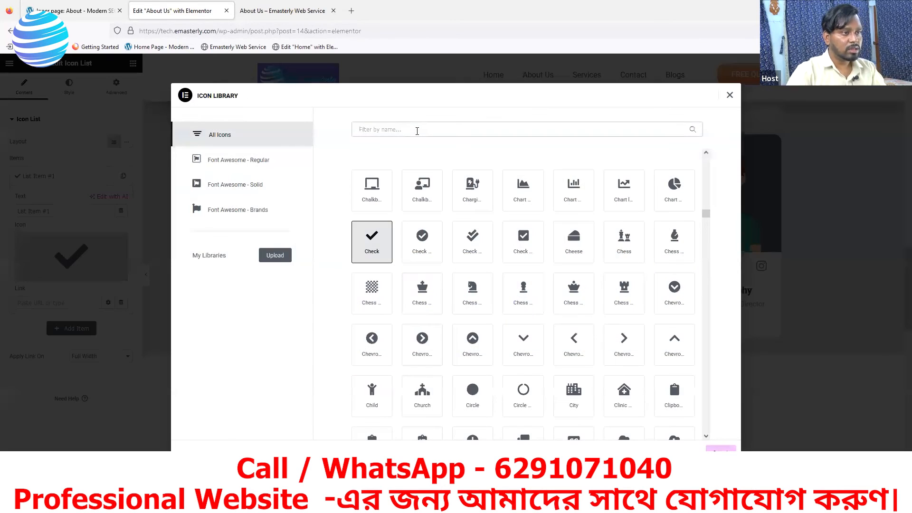
type("box")
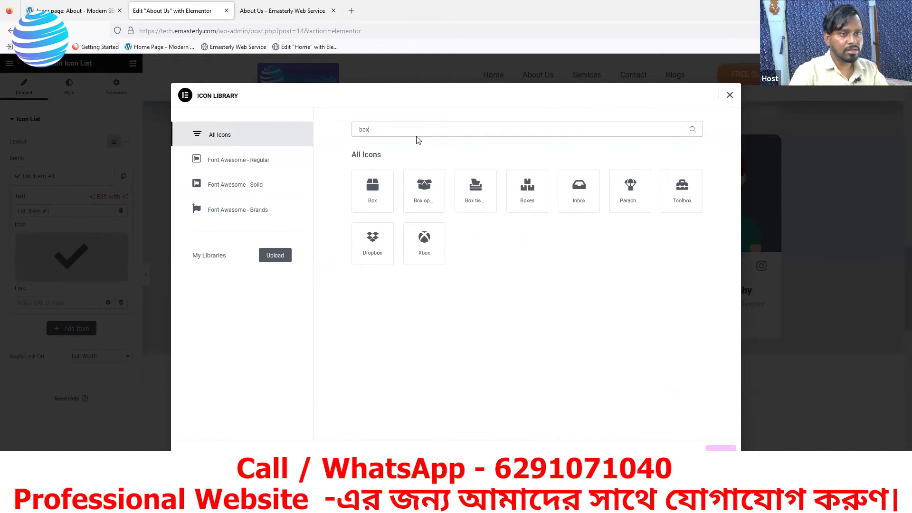
left_click(684, 195)
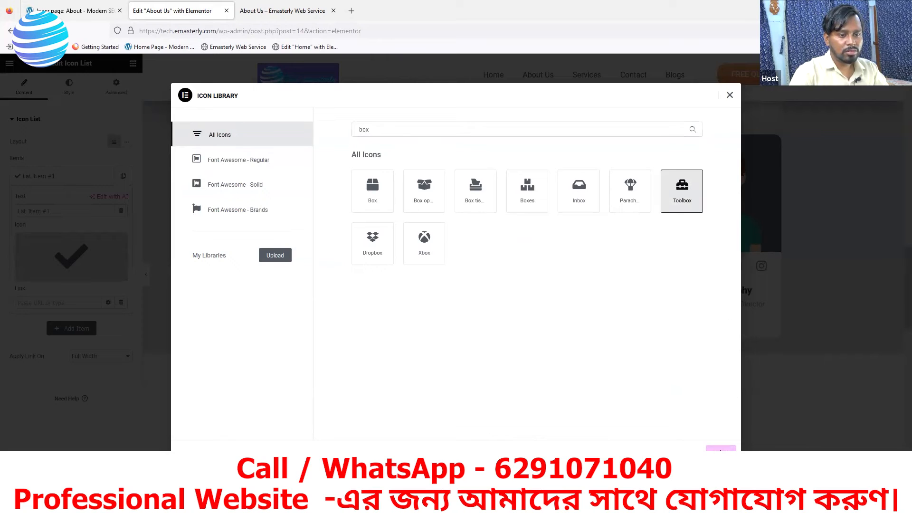
left_click(720, 448)
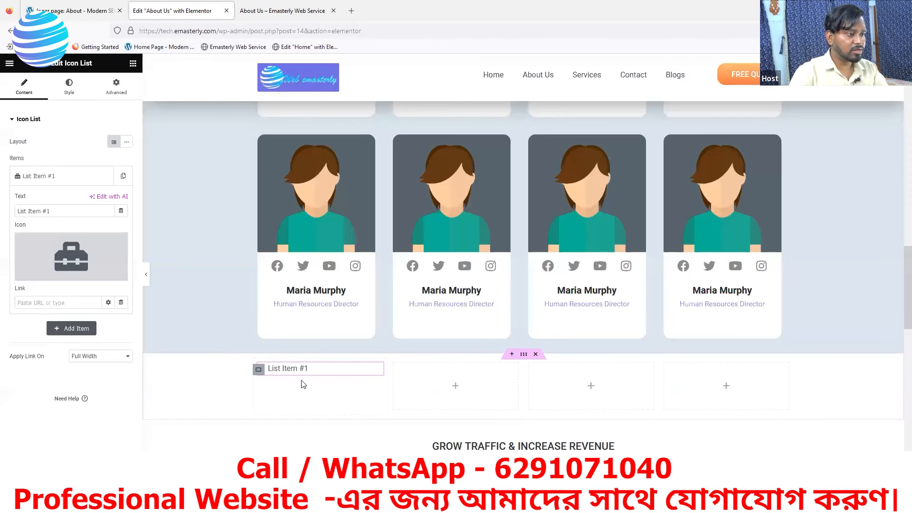
Step: Set the list item's text to "89 Clients Served", copied from the first stat on the reference About page
mouse_move(81, 233)
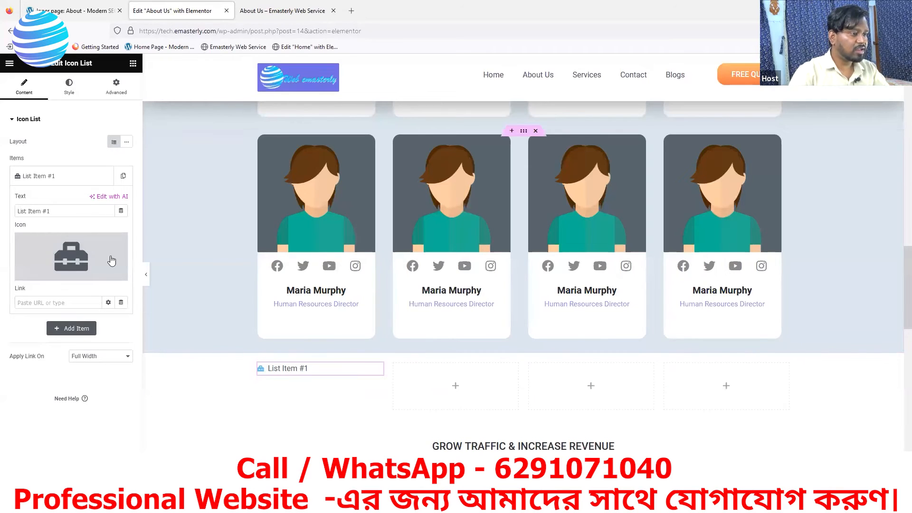
triple_click(57, 209)
type("89")
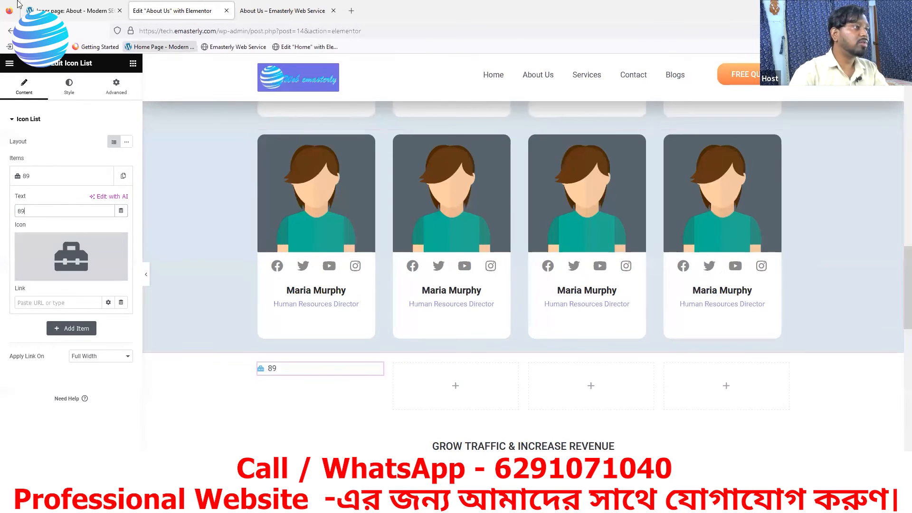
left_click(76, 10)
left_click_drag(274, 213, 195, 212)
key("ctrl+c")
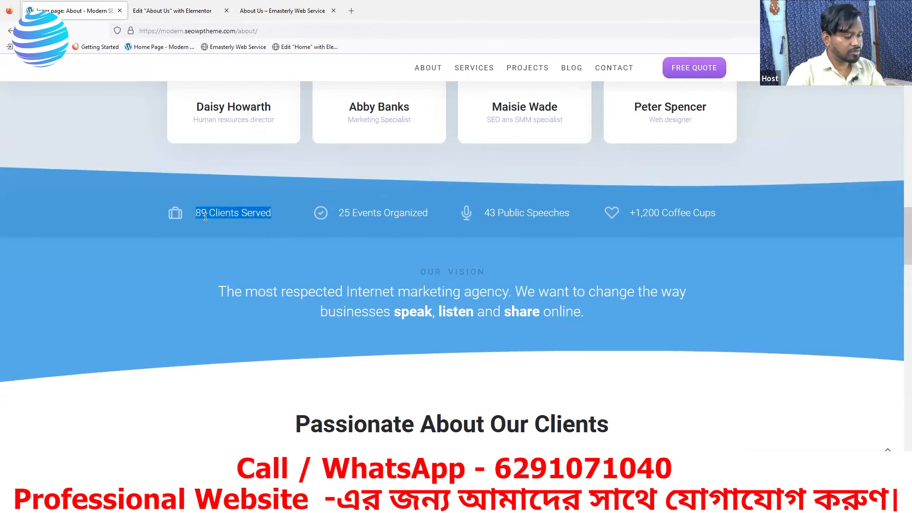
left_click(172, 10)
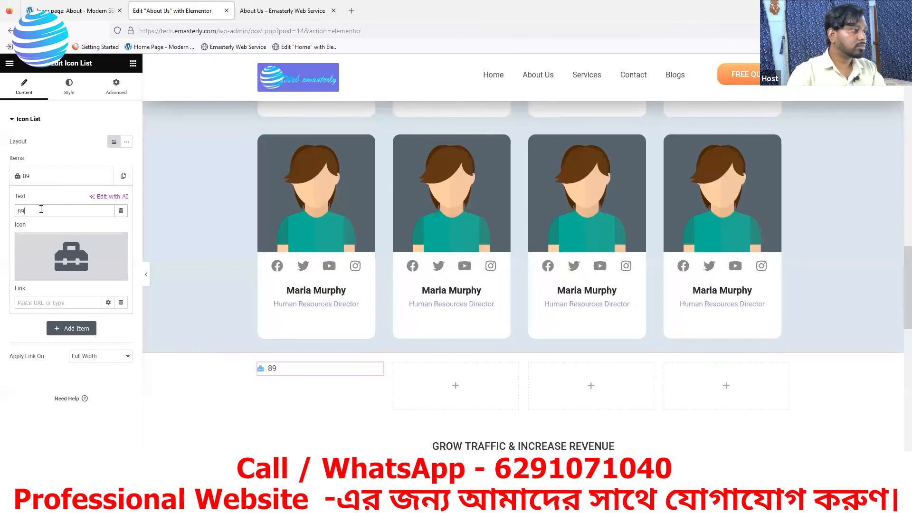
left_click(48, 177)
left_click(41, 180)
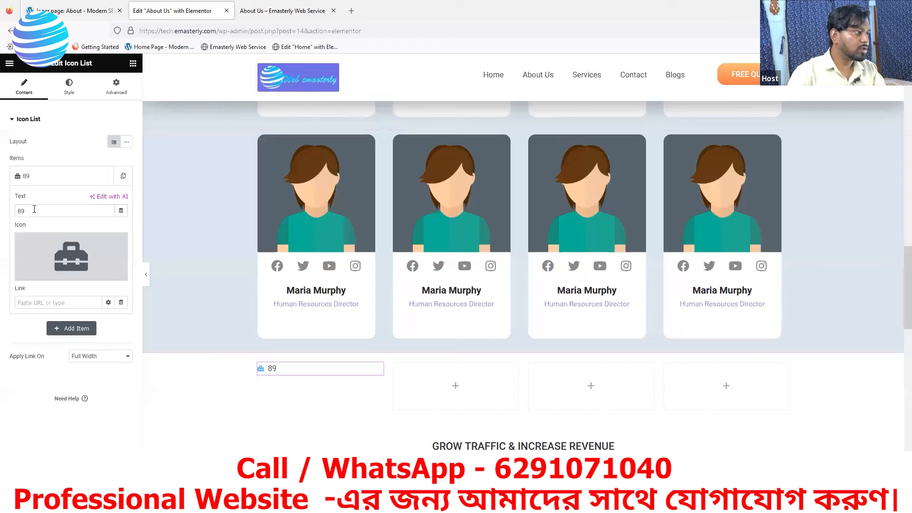
key("ctrl+v")
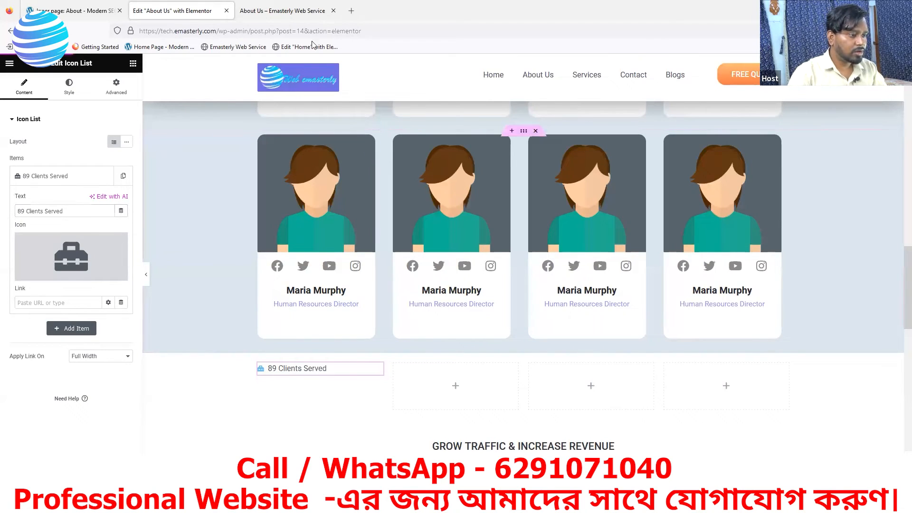
Step: Inspect the reference page's stats row and sample its blue background colour with the inspector's eyedropper
left_click(80, 15)
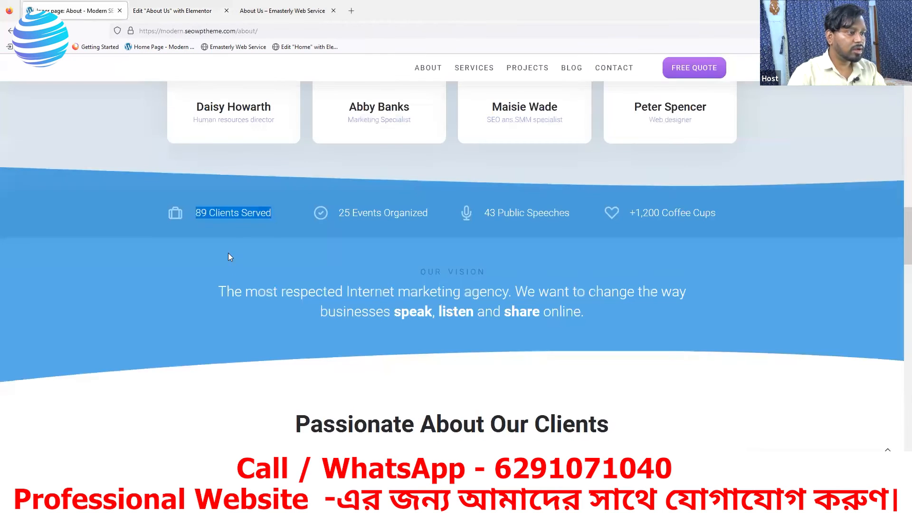
right_click(121, 193)
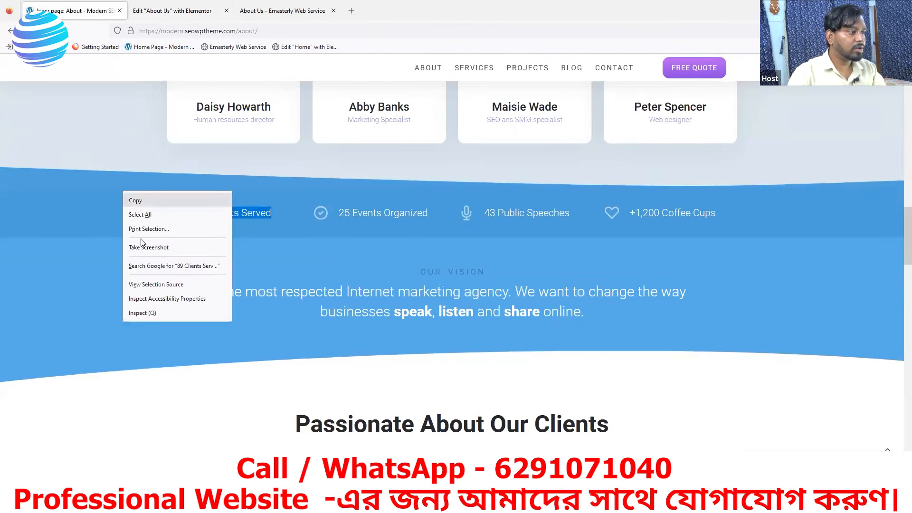
left_click(153, 315)
left_click(572, 395)
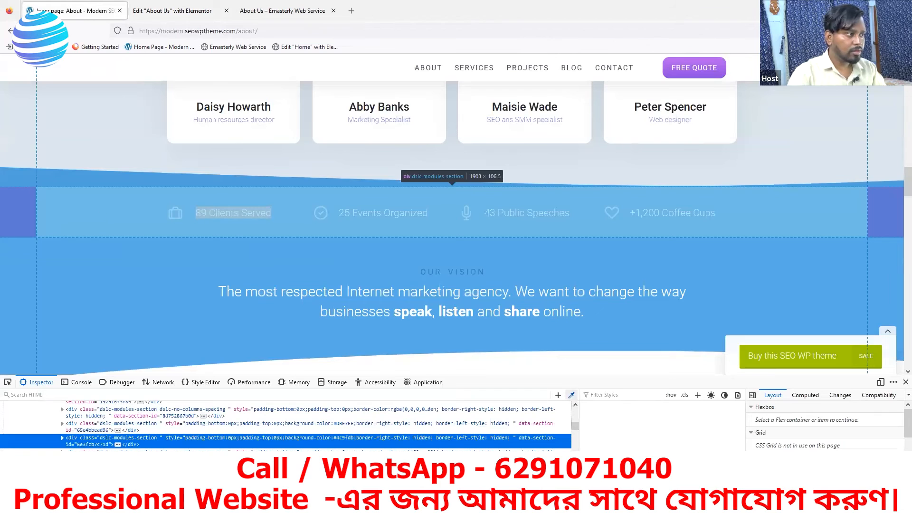
Step: Give the four-column stats container a classic background in the blue sampled from the reference page
left_click(172, 10)
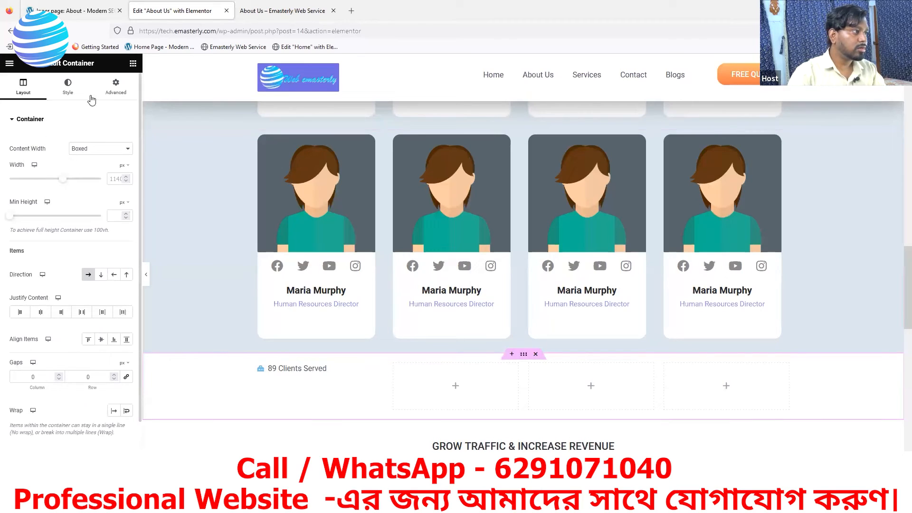
left_click(90, 86)
left_click(66, 86)
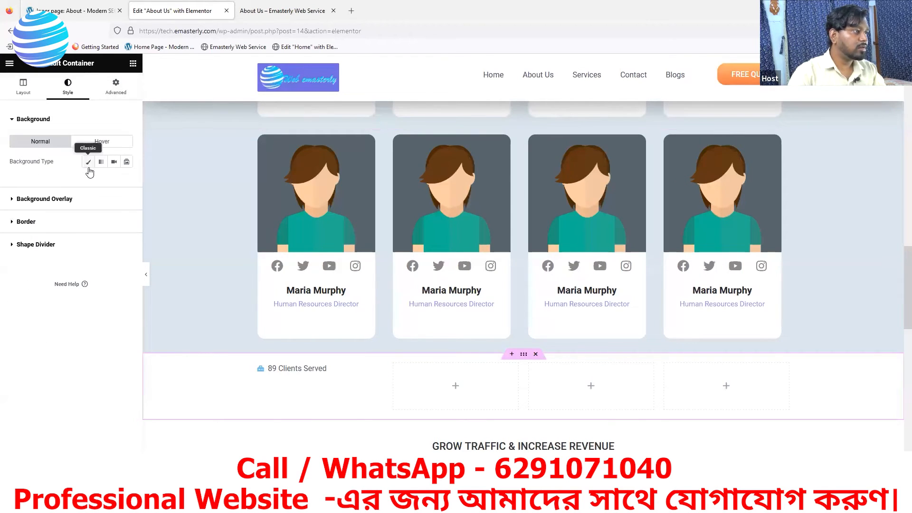
left_click(88, 162)
left_click(126, 186)
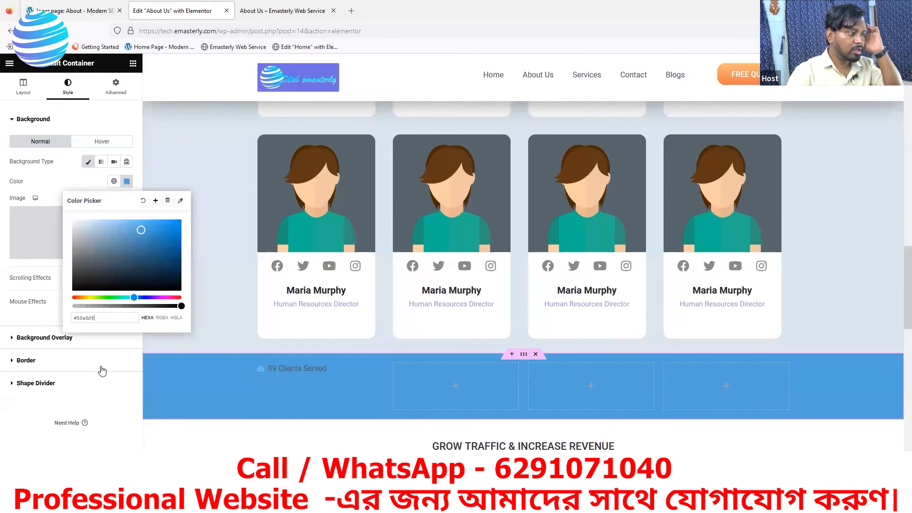
key("Escape")
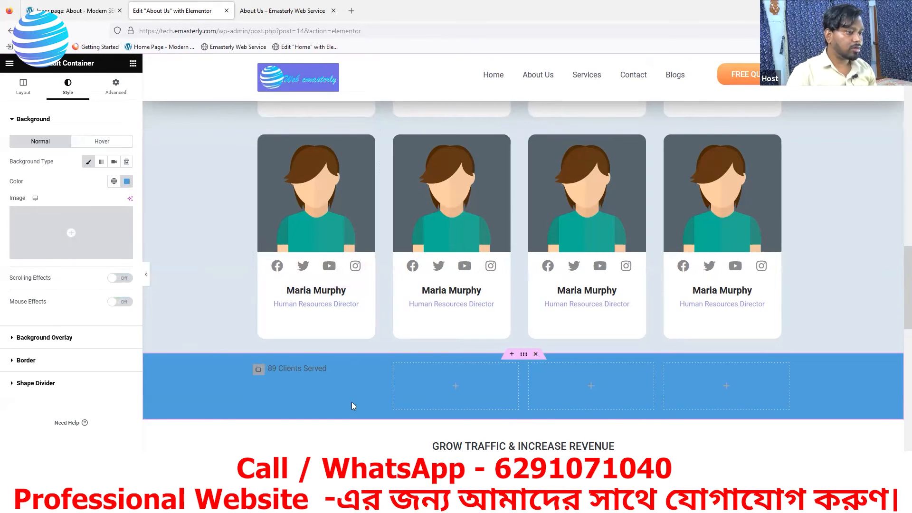
Step: Set the "89 Clients Served" icon's colour to white (#FFFFFF) and its size to 24 px, and compare it with the reference stats row
left_click(377, 374)
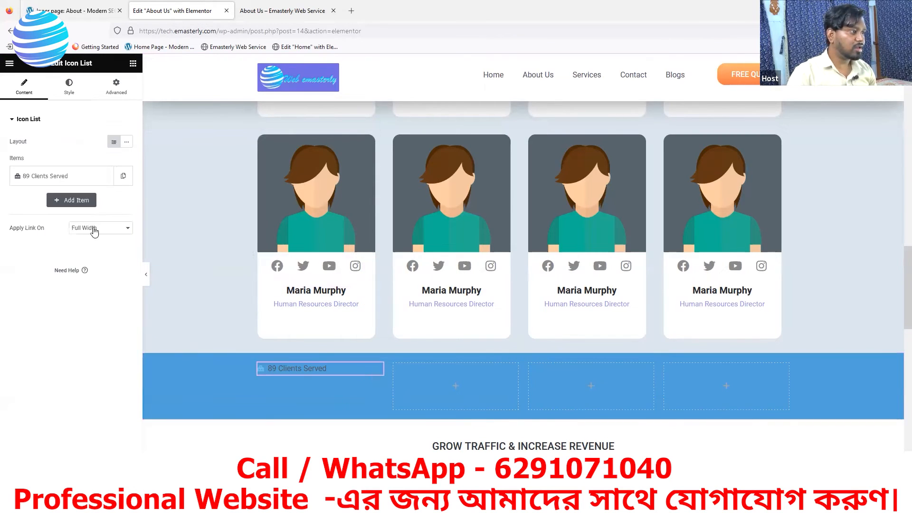
left_click(71, 87)
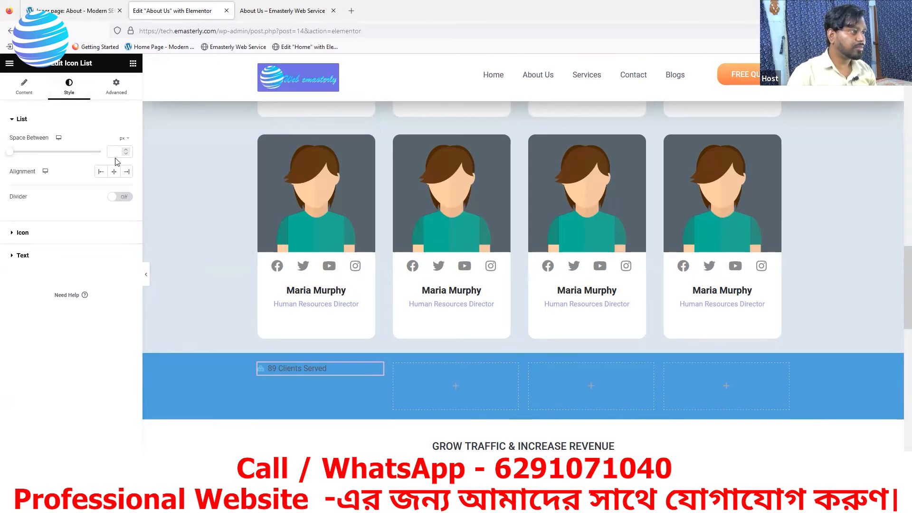
left_click(17, 233)
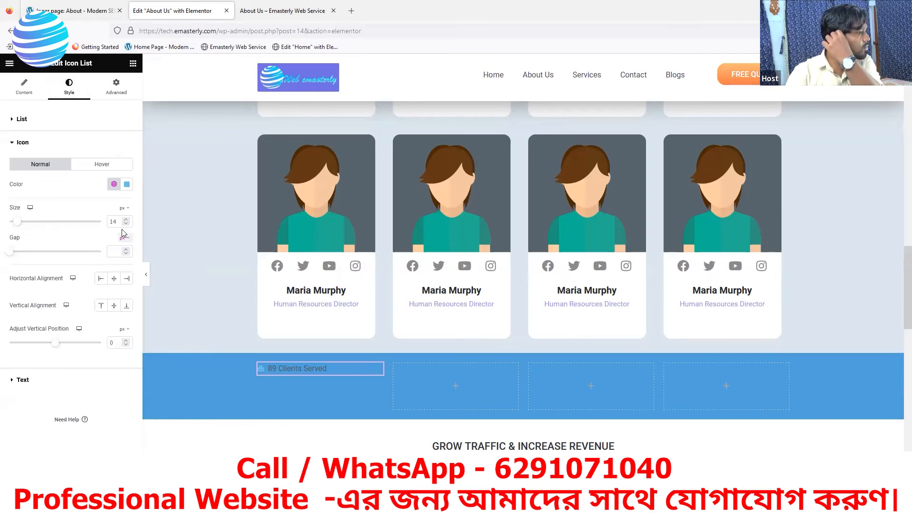
left_click(126, 184)
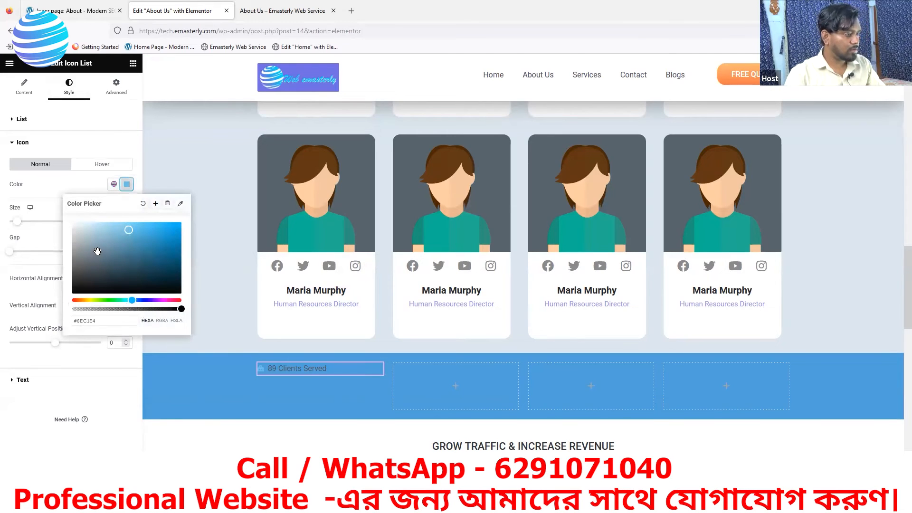
left_click_drag(89, 244, 72, 223)
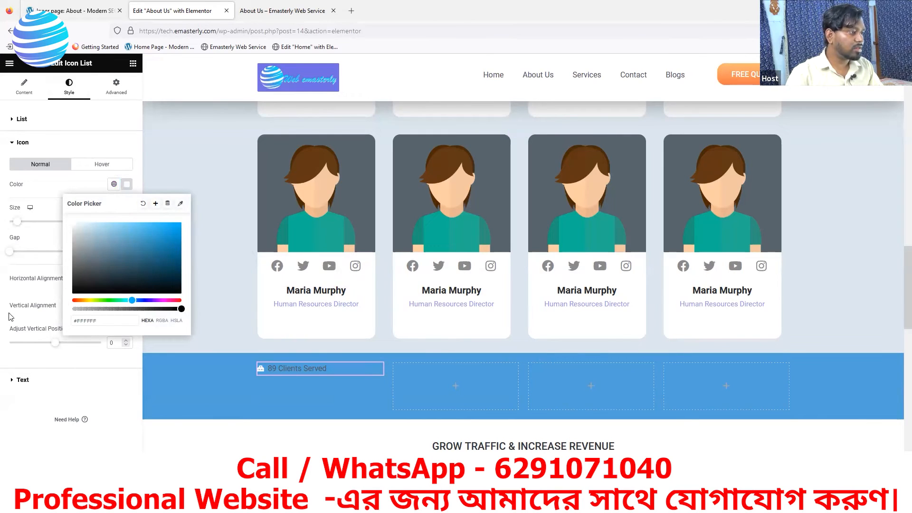
left_click_drag(16, 223, 28, 229)
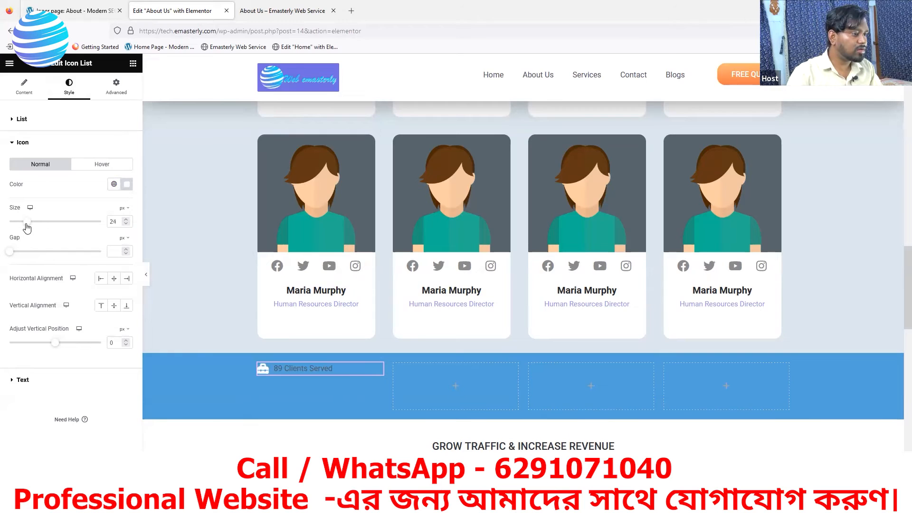
left_click(72, 11)
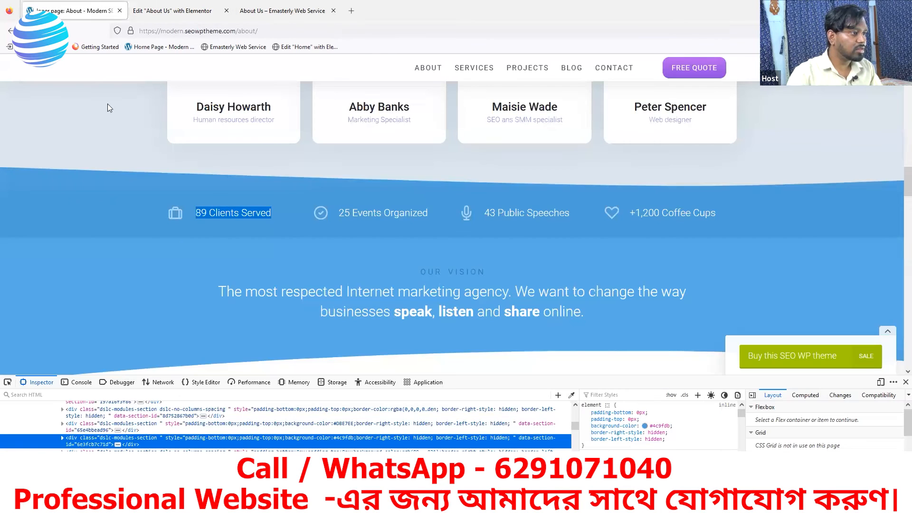
Step: Return to the Elementor editor and set the "89 Clients Served" list's icon size to 28 px
left_click(150, 14)
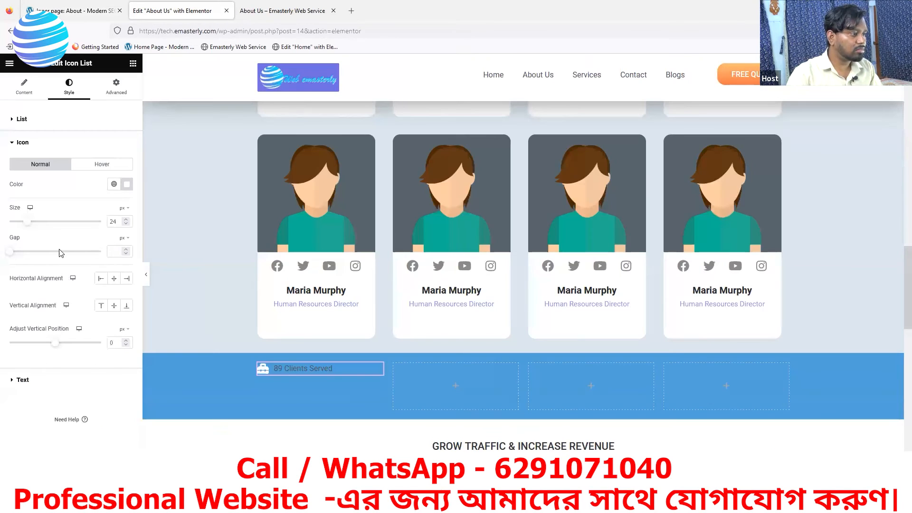
left_click_drag(29, 225, 32, 225)
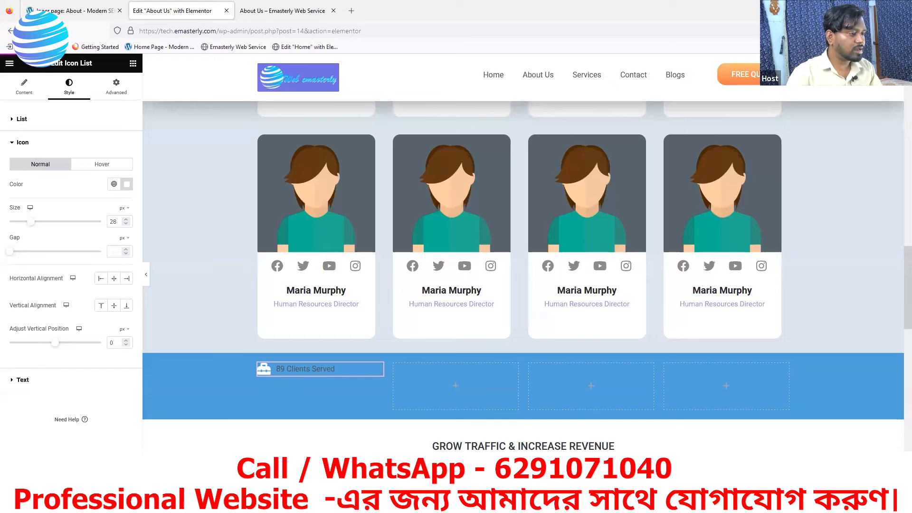
left_click(5, 144)
Step: Set the "89 Clients Served" text color to white (#FFFFFF) and compare it with the reference page
left_click(18, 166)
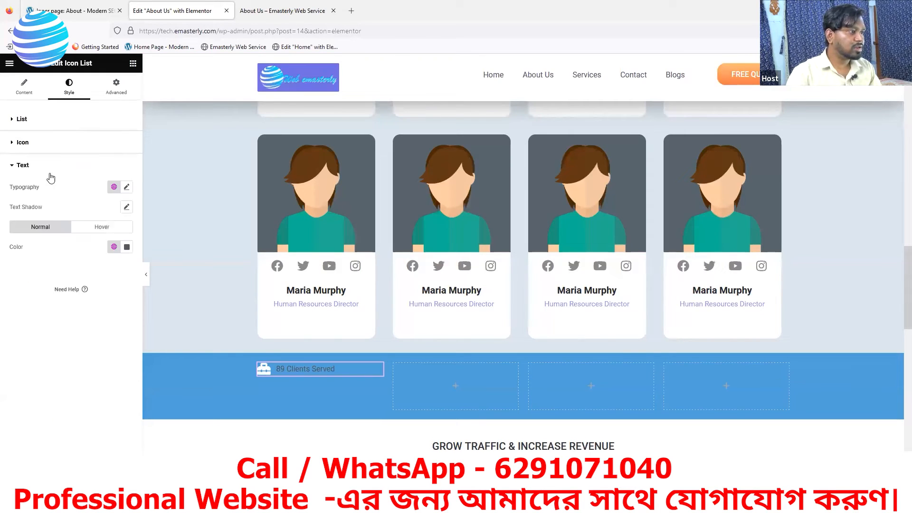
left_click(126, 188)
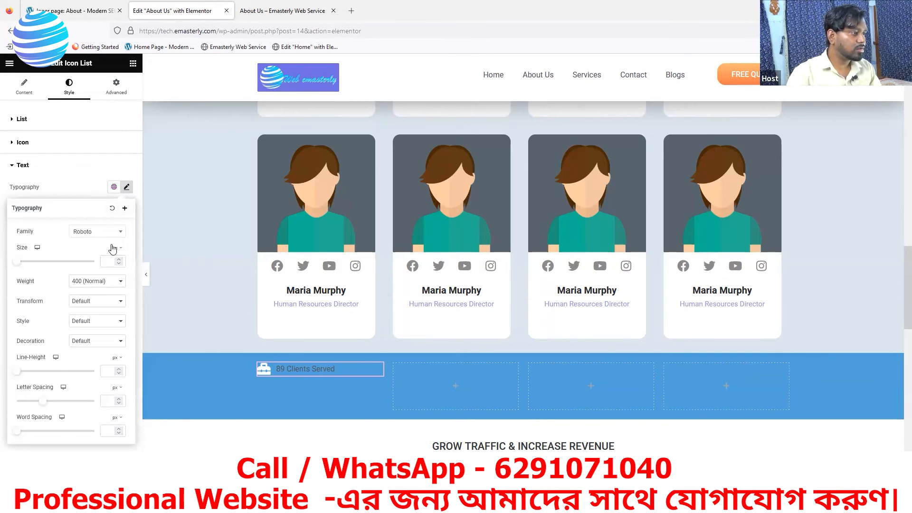
left_click(127, 187)
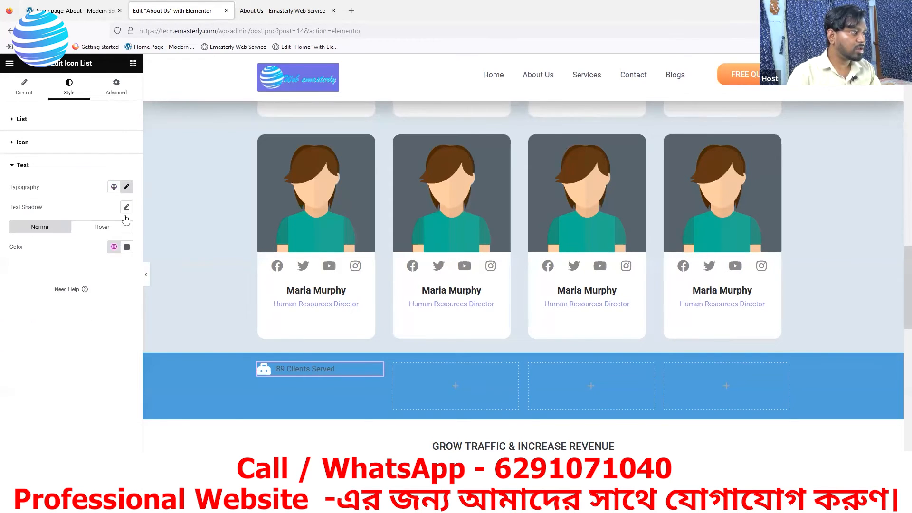
left_click(127, 247)
left_click_drag(66, 278, 66, 281)
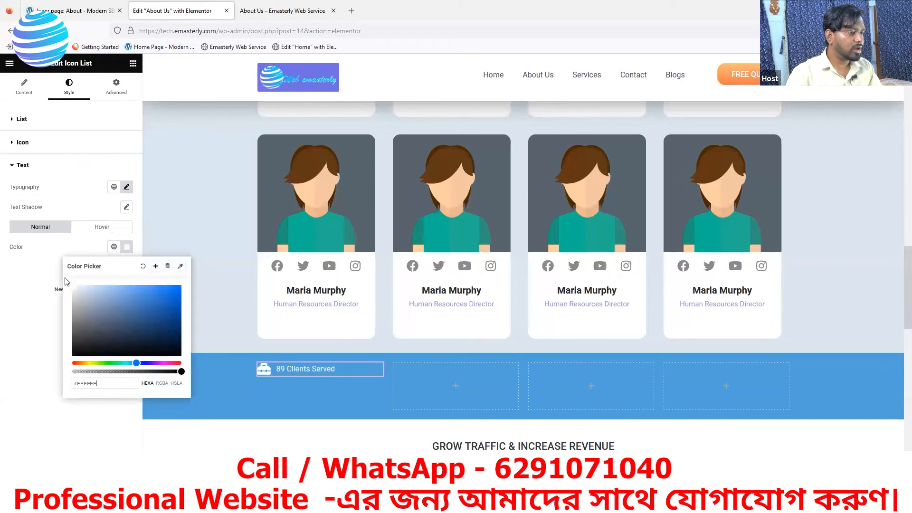
left_click(78, 17)
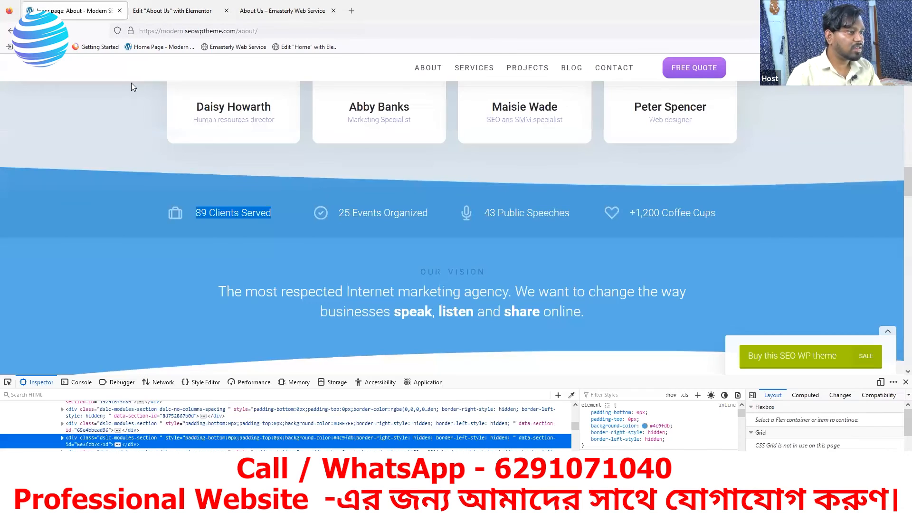
left_click(140, 10)
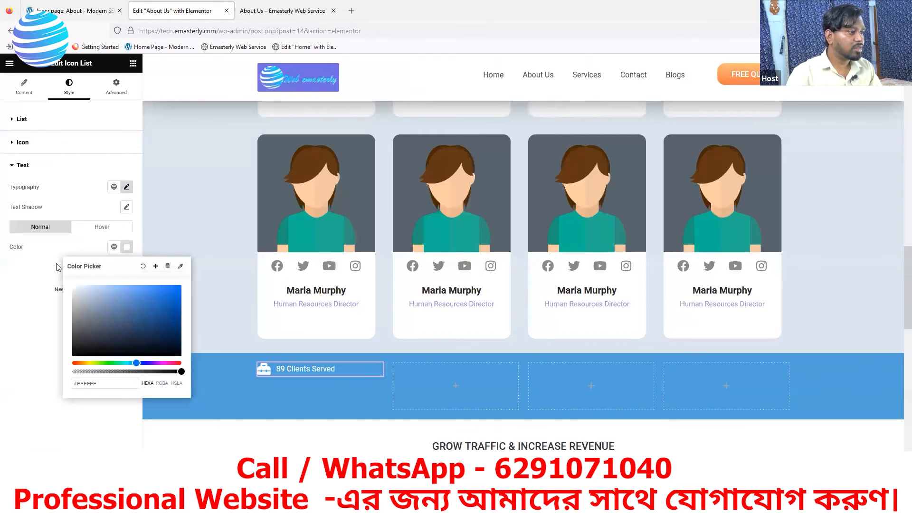
left_click(23, 301)
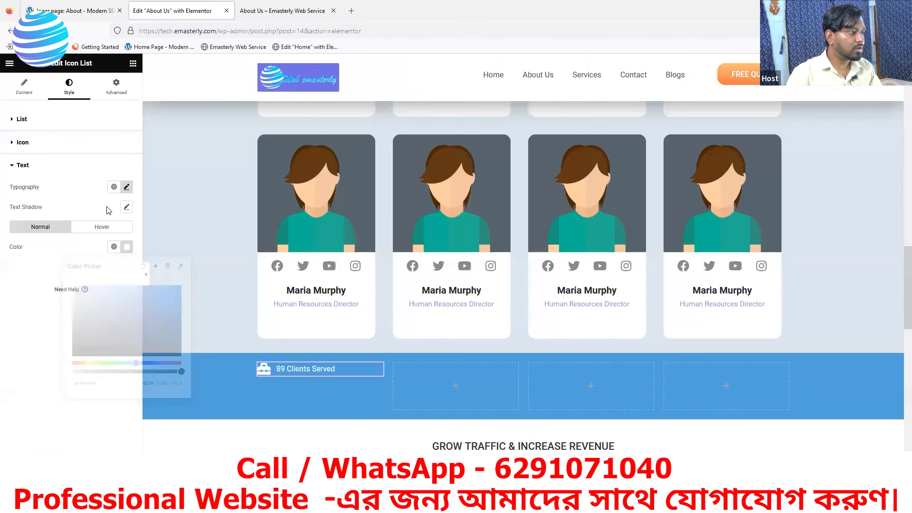
Step: Set the "89 Clients Served" text size to 20 px, checking against the reference page
left_click(126, 187)
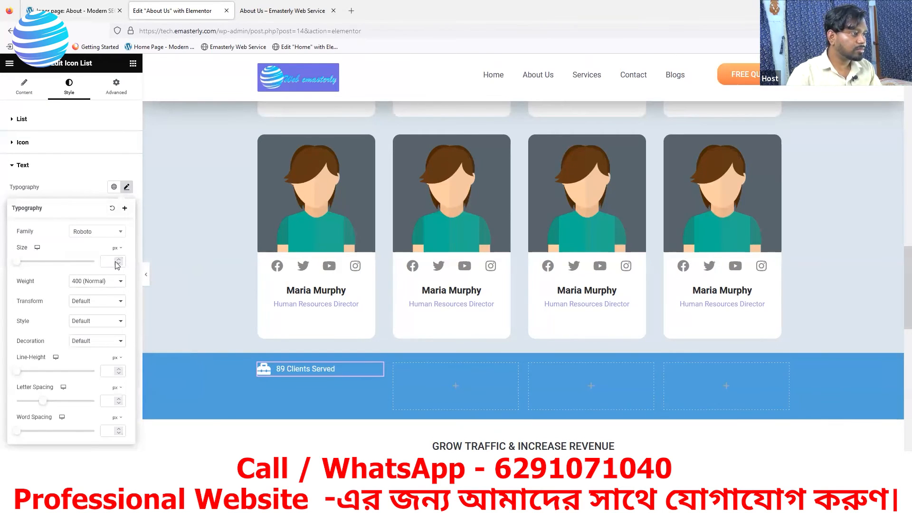
left_click(119, 259)
left_click(119, 260)
left_click(118, 260)
left_click(119, 260)
left_click(119, 259)
left_click(118, 260)
left_click(119, 260)
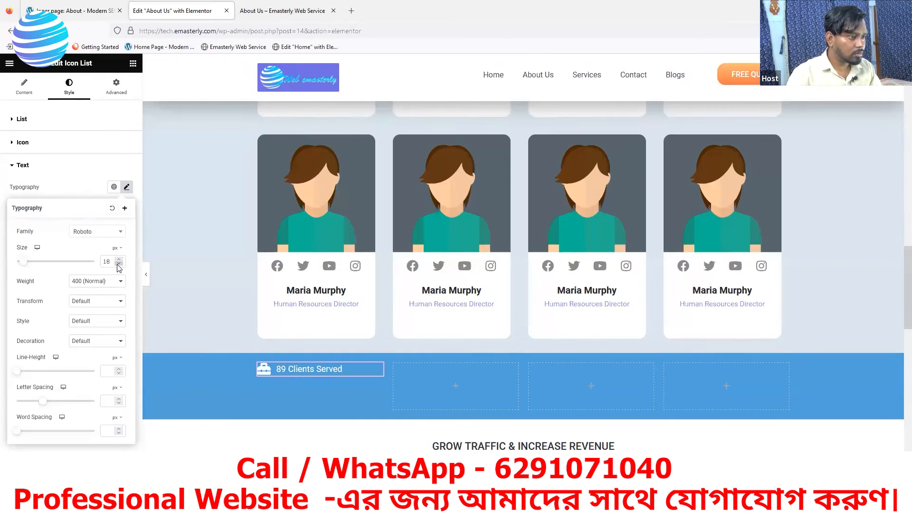
left_click(69, 15)
left_click(145, 14)
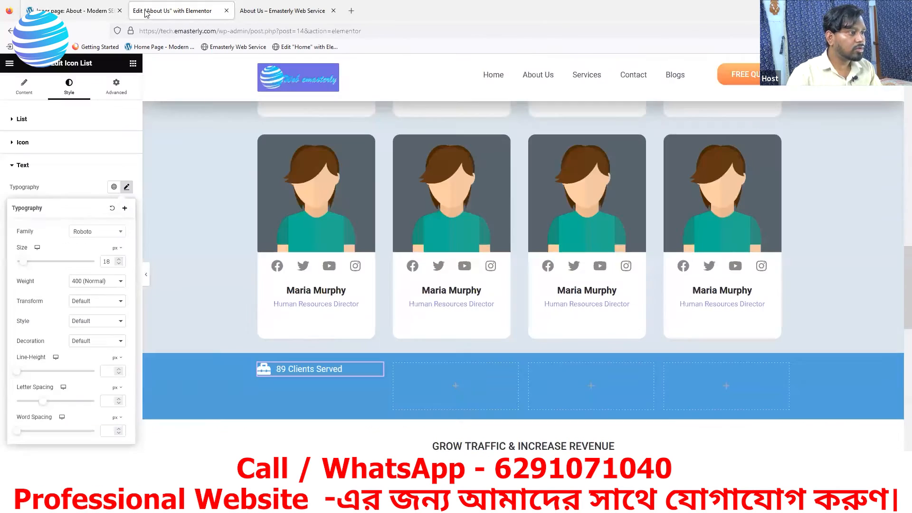
left_click(119, 259)
left_click(119, 260)
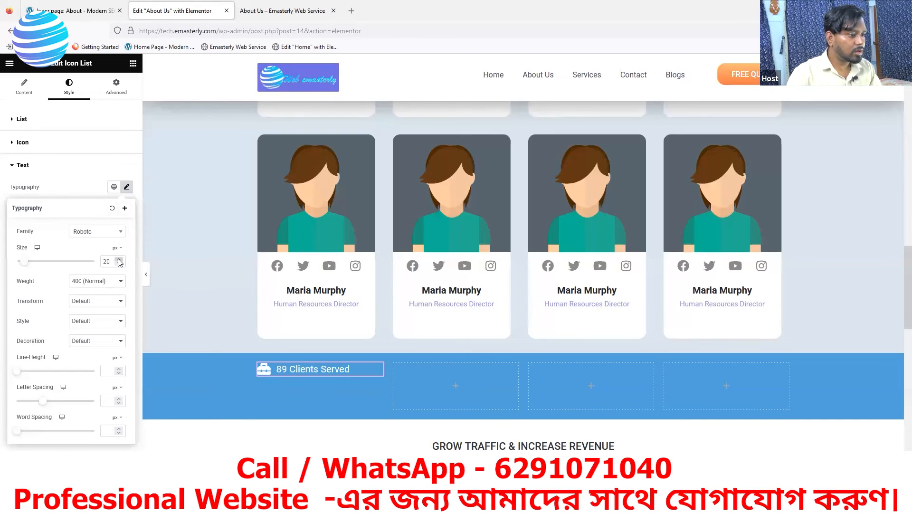
Step: Set the "89 Clients Served" text weight to 300 (Light) and increase its font size slightly to match the reference page
left_click(109, 284)
left_click(92, 320)
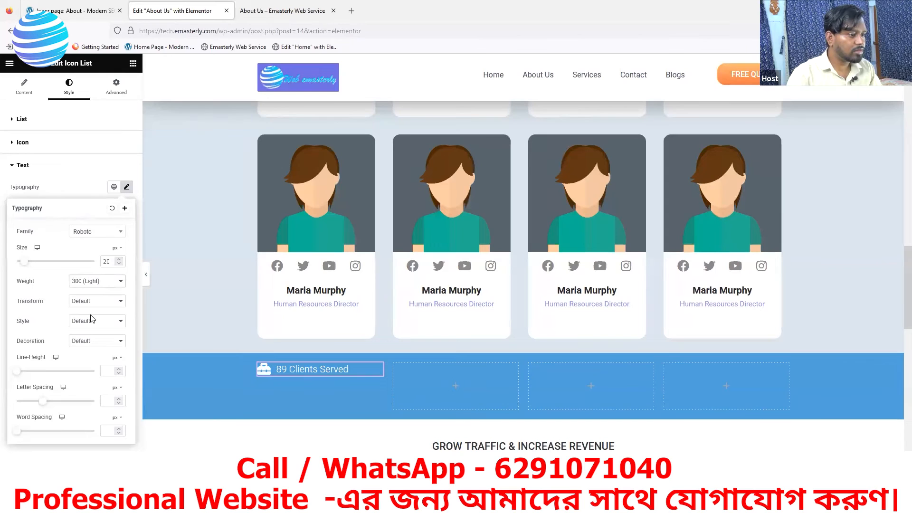
left_click(98, 11)
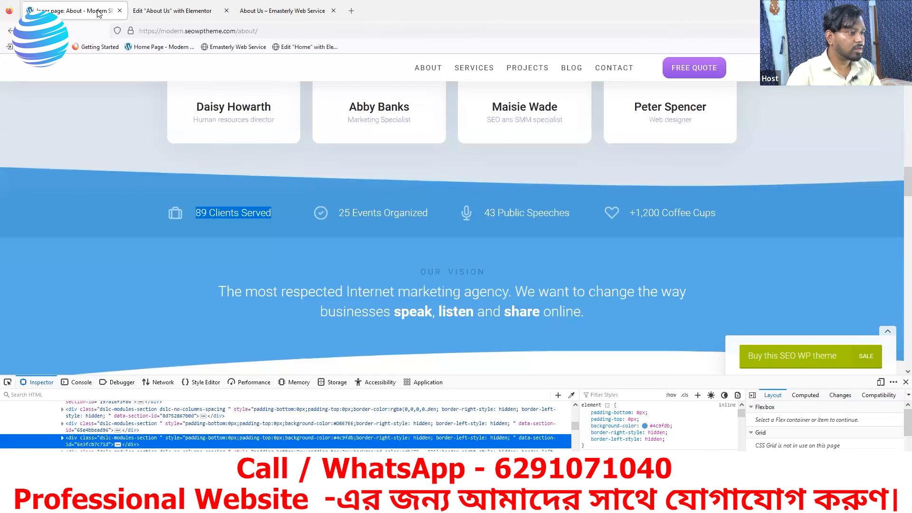
left_click(164, 11)
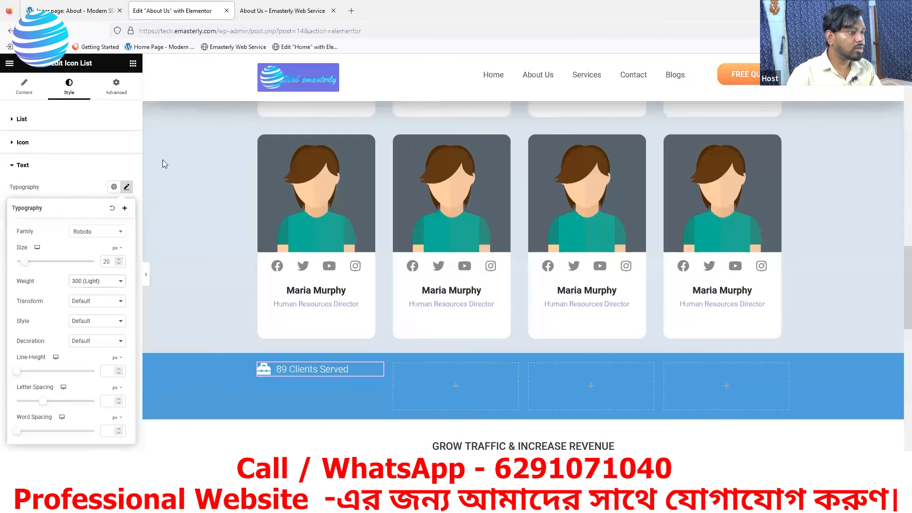
left_click(119, 259)
left_click(119, 259)
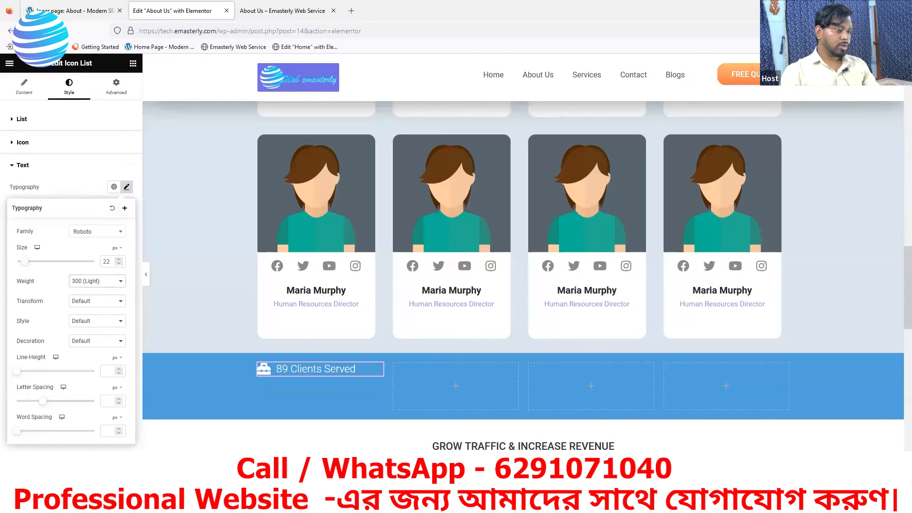
left_click(119, 264)
key("Escape")
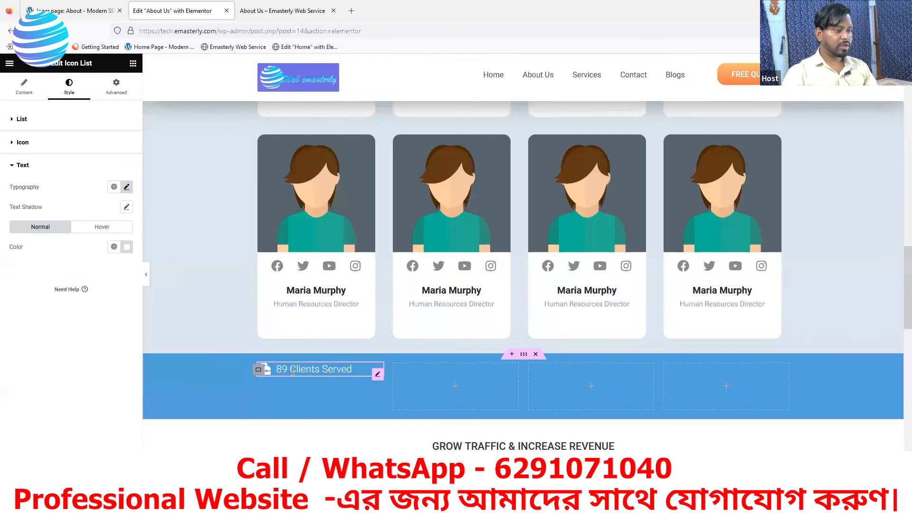
Step: Duplicate the "89 Clients Served" icon list and move the copy into the second column of the blue section
right_click(376, 373)
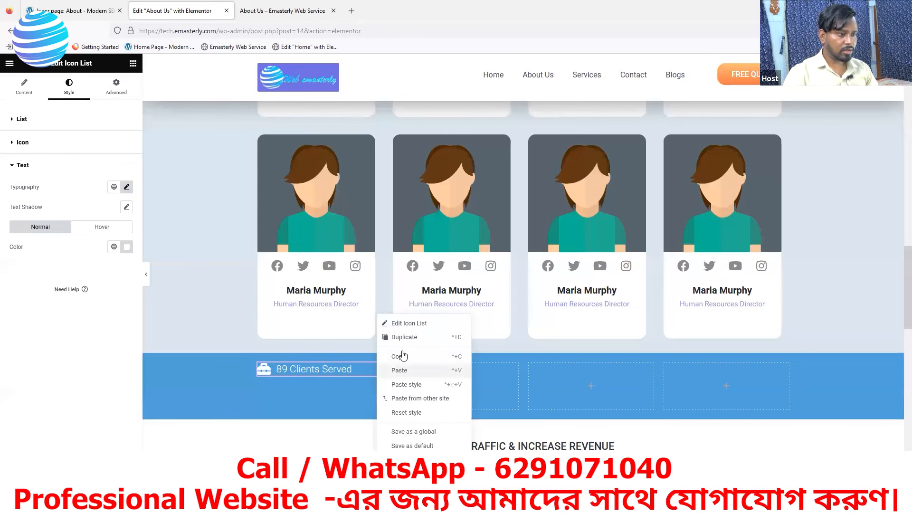
left_click(402, 337)
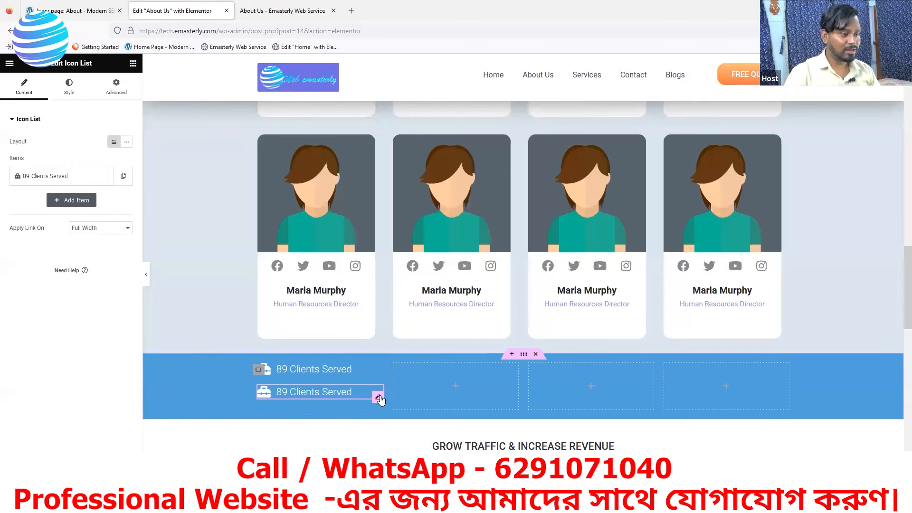
left_click_drag(379, 398, 456, 386)
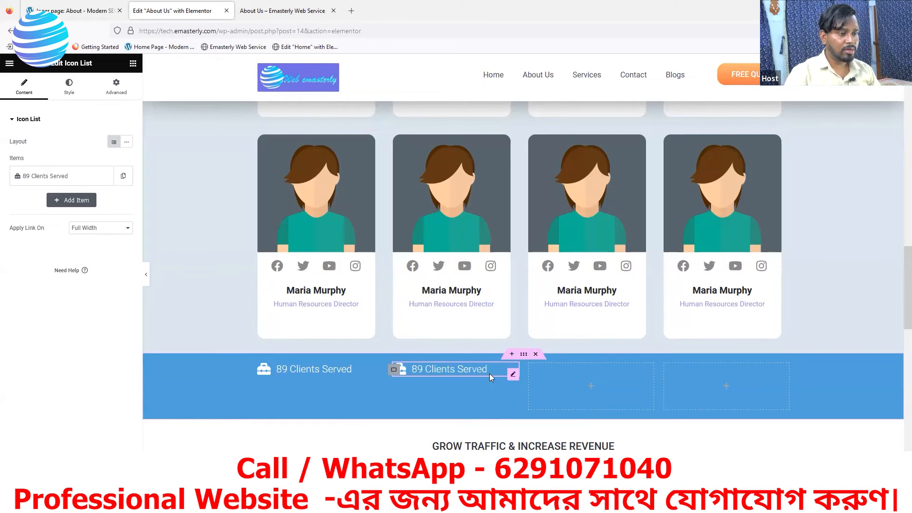
Step: Copy the second column's icon list and paste it into the empty third and fourth columns
right_click(515, 376)
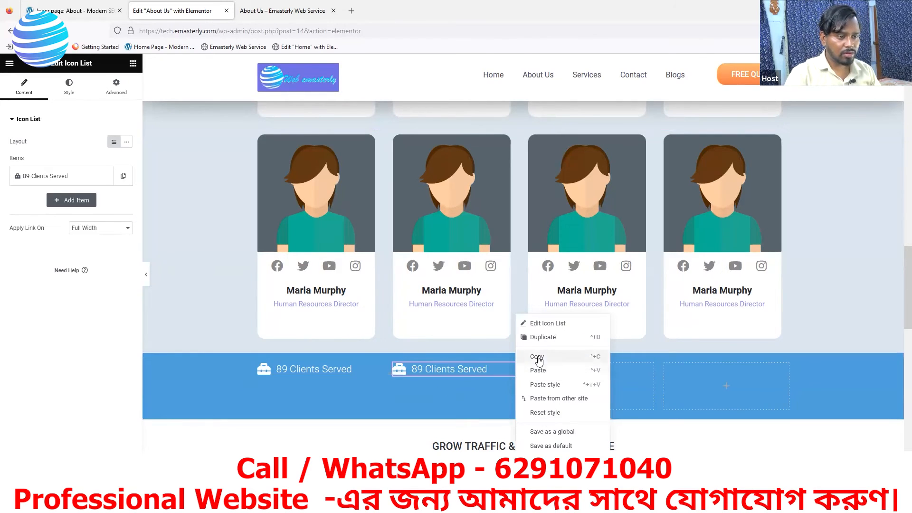
left_click(537, 371)
right_click(725, 389)
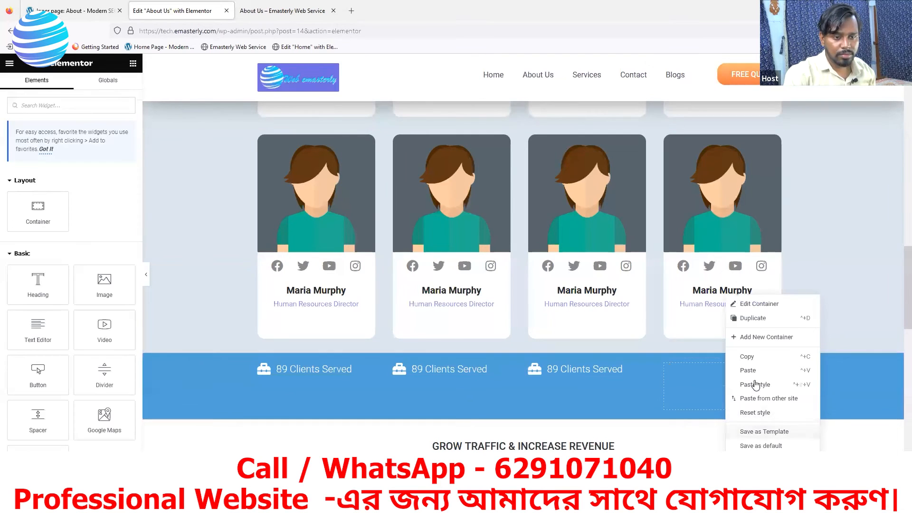
left_click(741, 370)
Step: Replace the second column's icon list text with "25 Events Organized" copied from the reference page
scroll(618, 333, "down", 2)
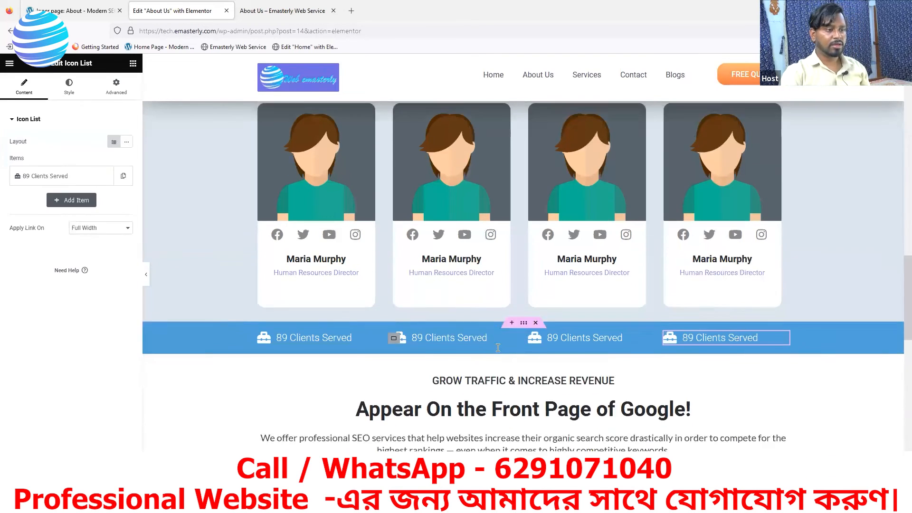
left_click(514, 280)
left_click(94, 16)
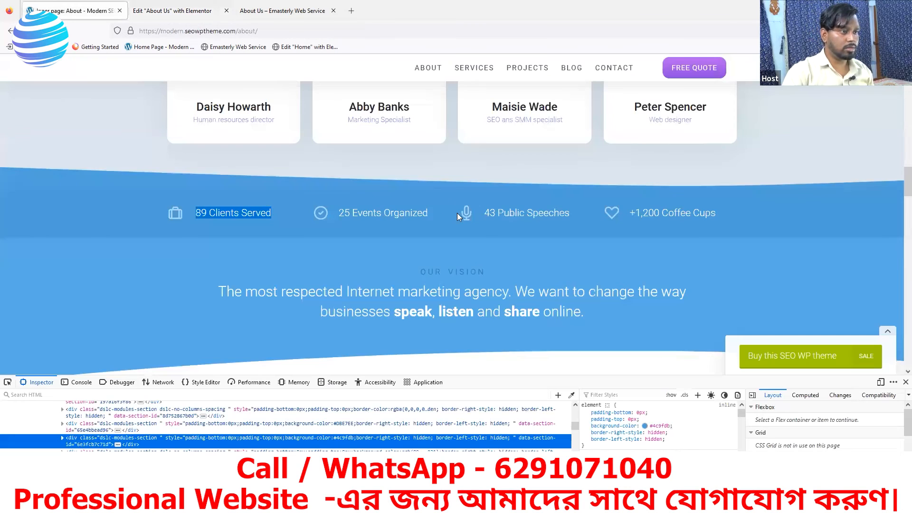
left_click_drag(430, 213, 341, 211)
key("ctrl+c")
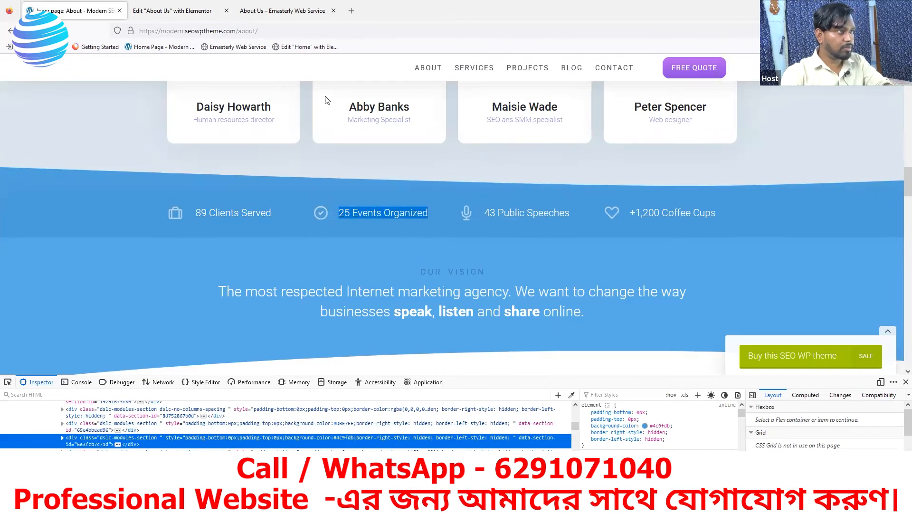
left_click(175, 10)
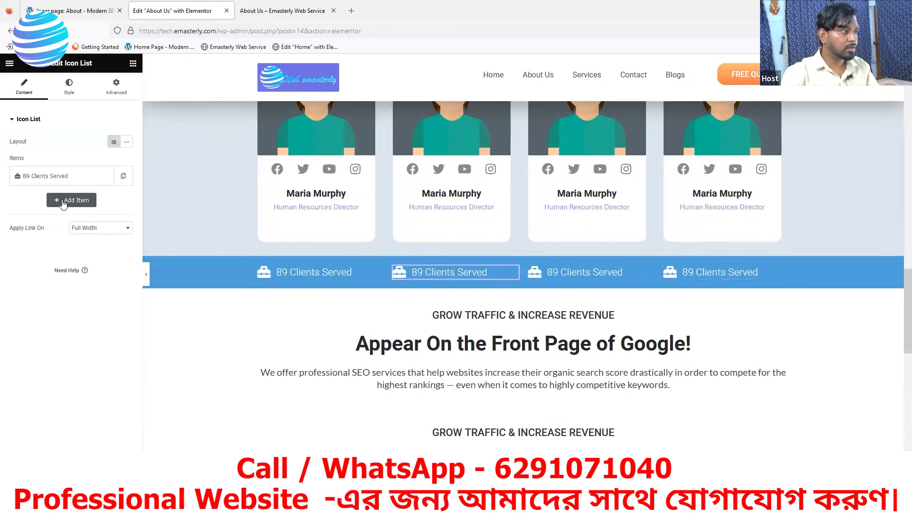
left_click(48, 176)
left_click_drag(64, 211, 5, 210)
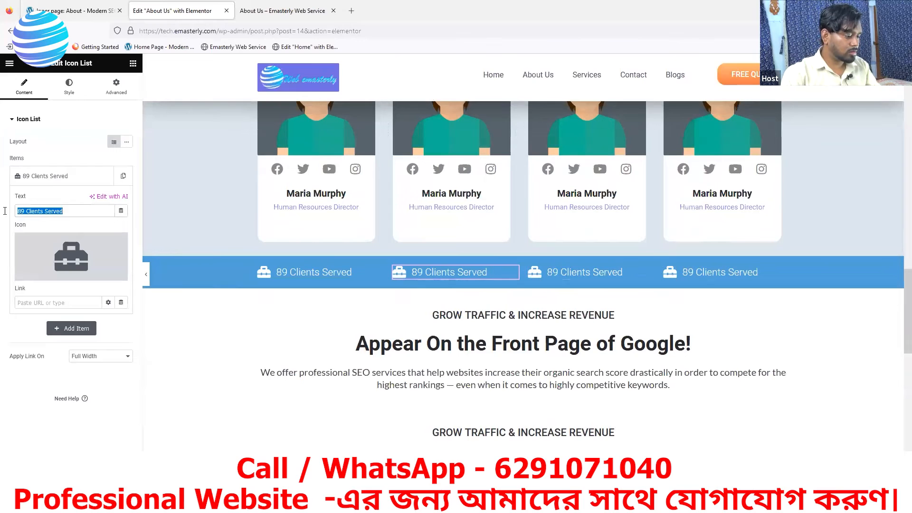
key("ctrl+v")
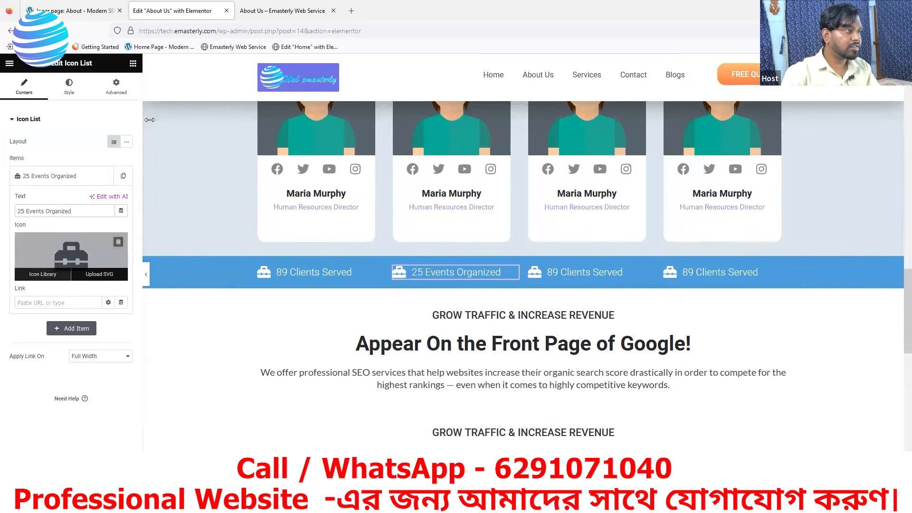
Step: Replace the "25 Events Organized" icon with the outlined Clock icon, searching the icon library for "clock"
left_click(93, 18)
left_click(164, 11)
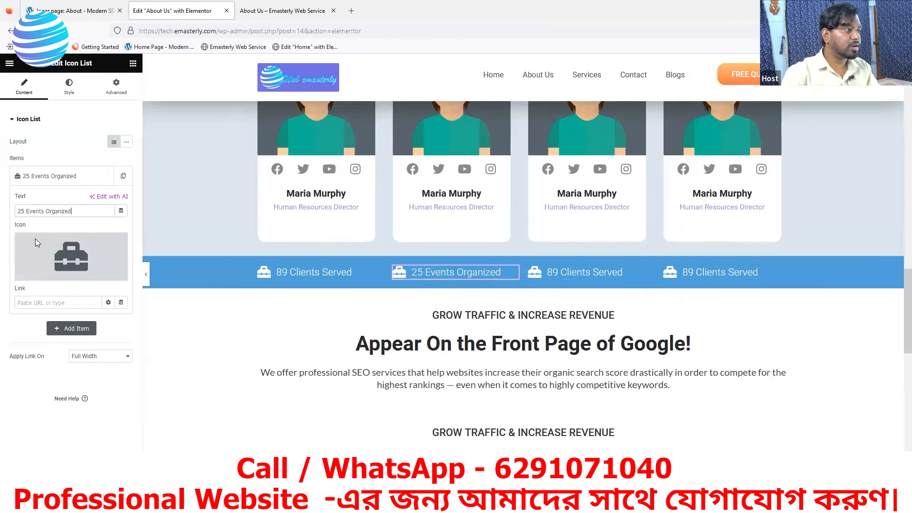
left_click(42, 274)
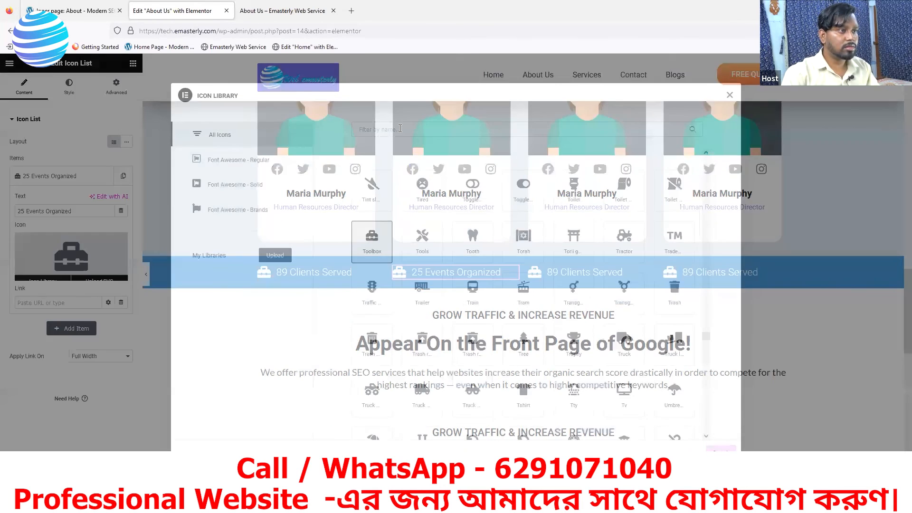
type("cl")
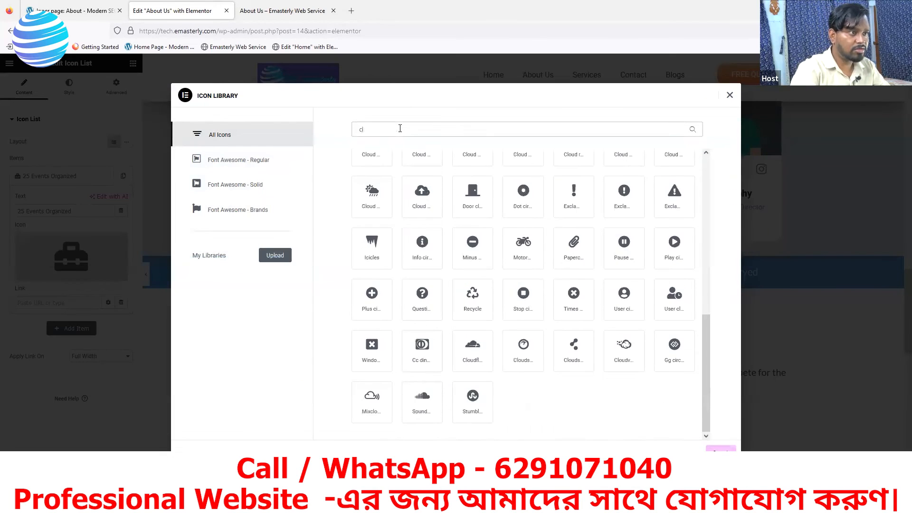
type("ock")
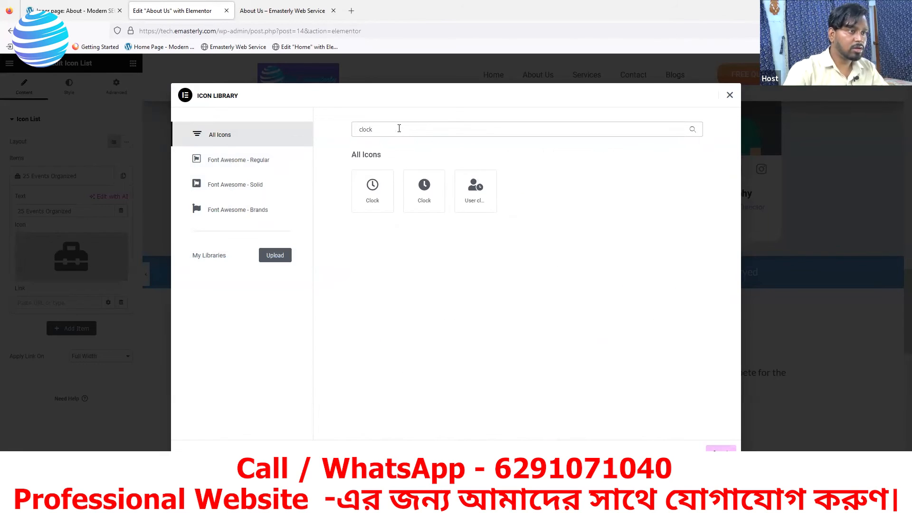
left_click(371, 195)
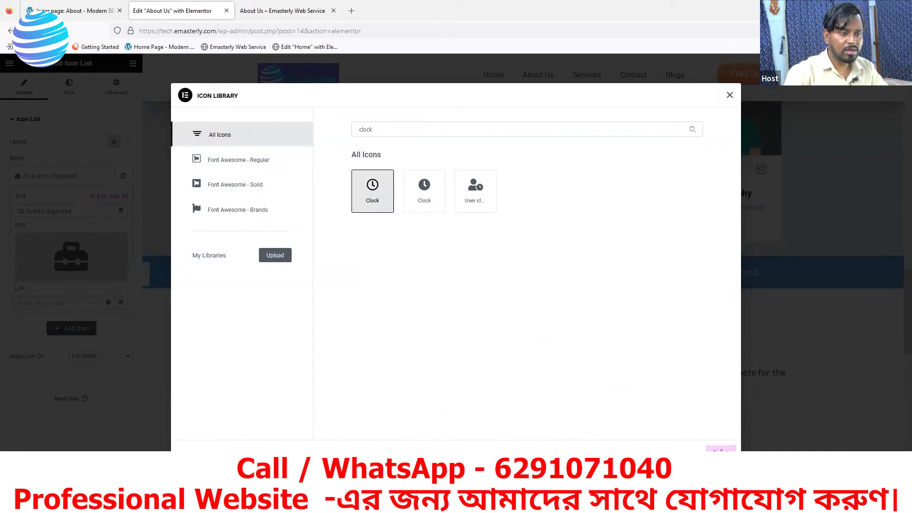
left_click(721, 449)
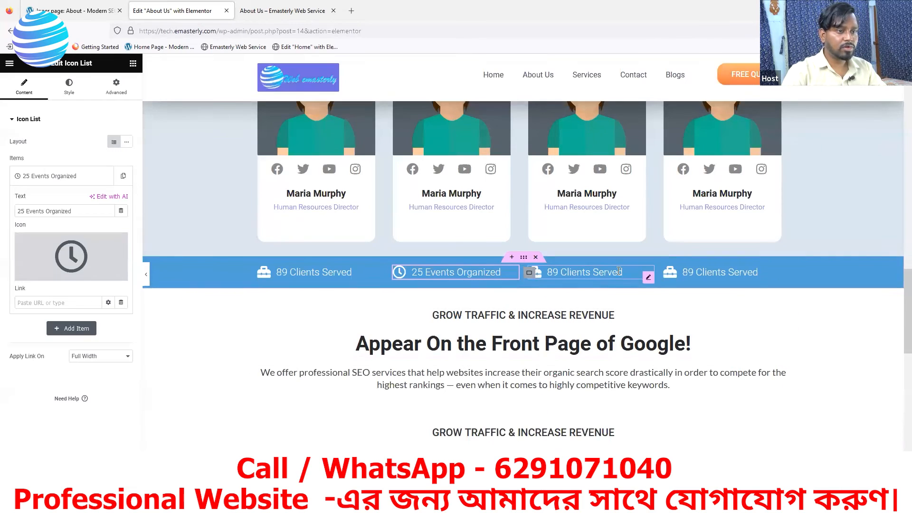
Step: Replace the third column's icon list text with "43 Public Speeches" copied from the reference About page
left_click(648, 278)
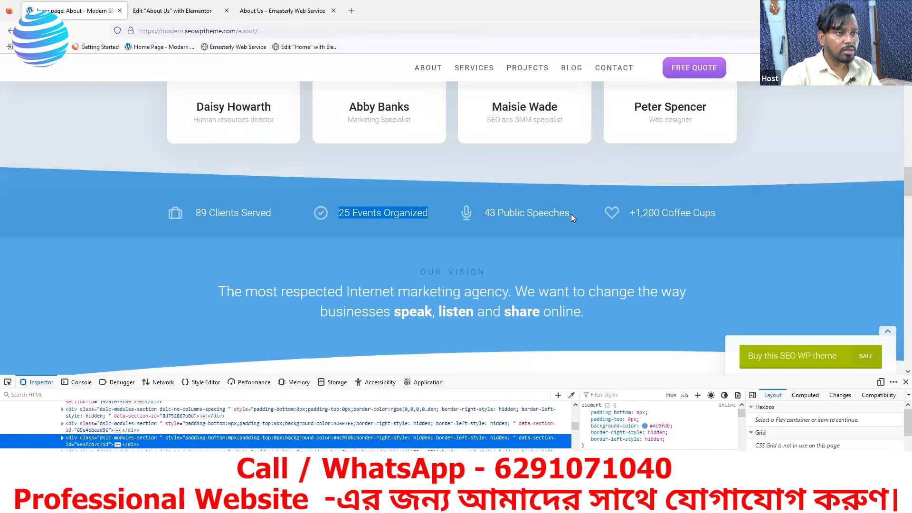
left_click_drag(572, 212, 484, 216)
key("ctrl+c")
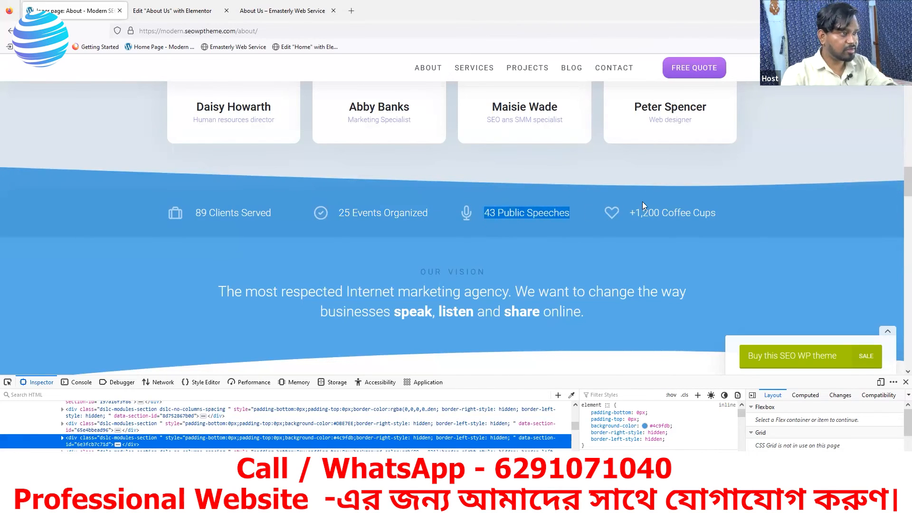
left_click(172, 11)
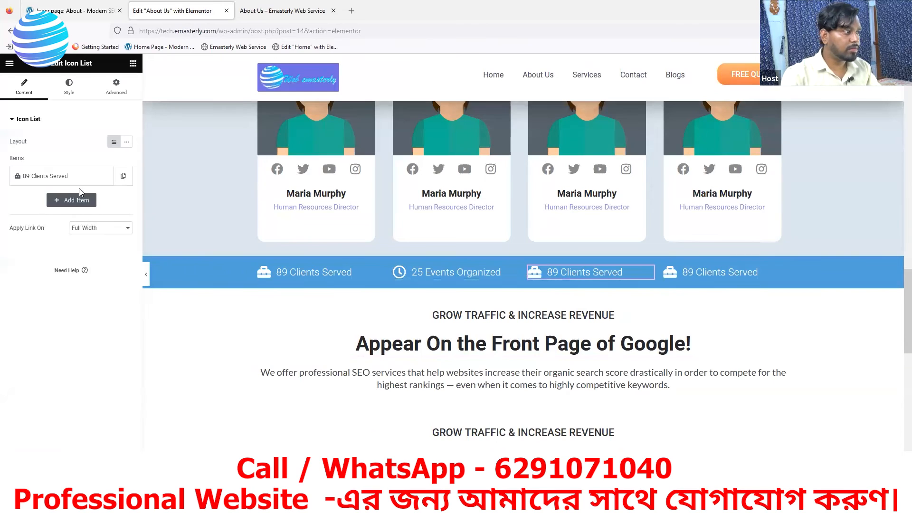
left_click(73, 176)
left_click_drag(72, 211, 5, 210)
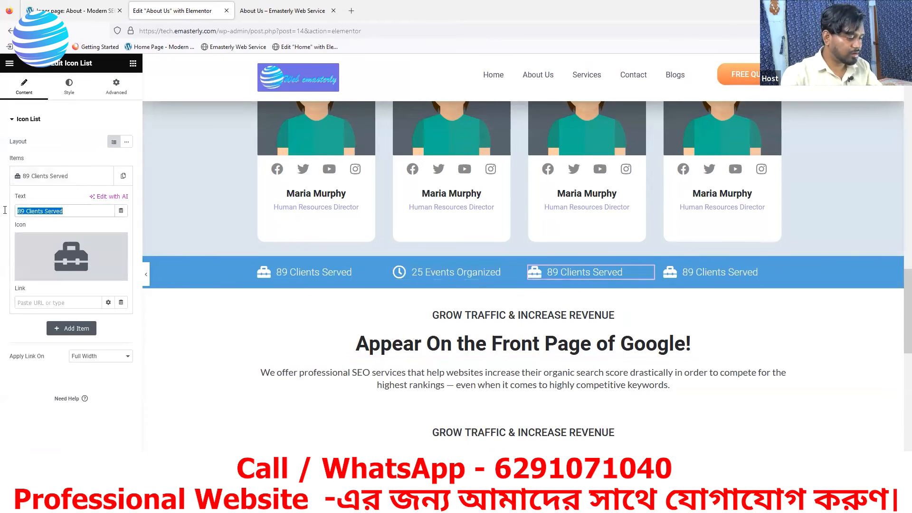
key("ctrl+v")
Step: Replace the "43 Public Speeches" icon with the outlined User icon, searching the icon library for "user"
mouse_move(44, 277)
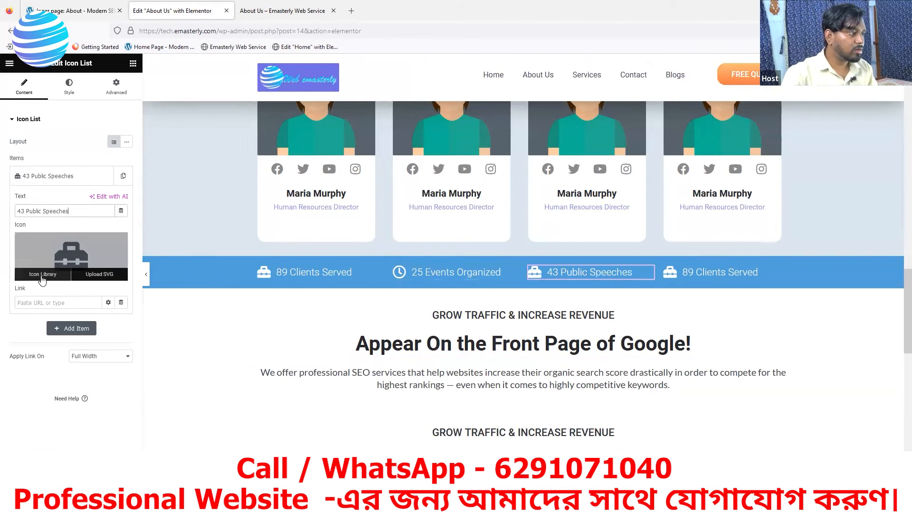
left_click(38, 273)
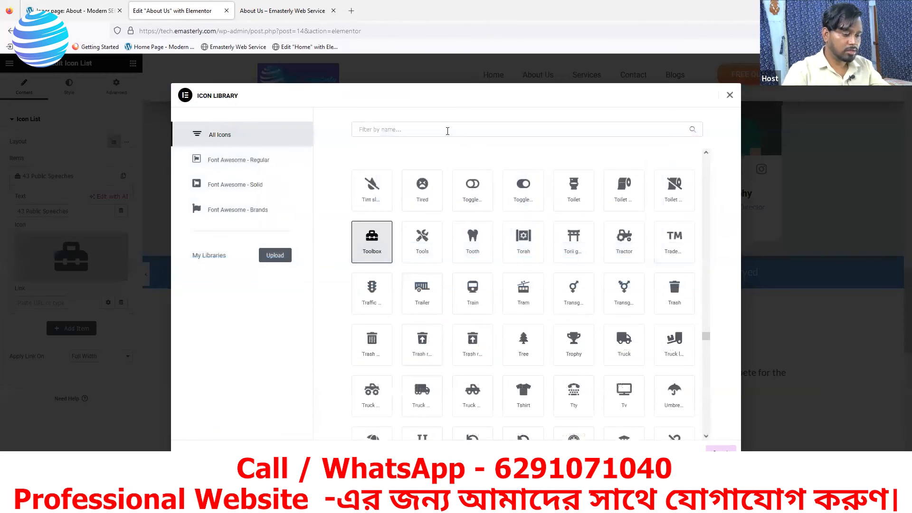
left_click(448, 129)
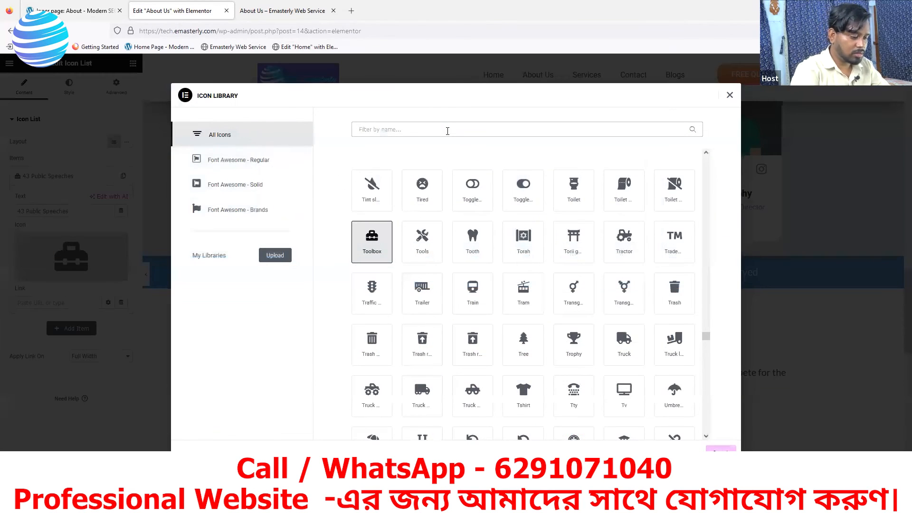
type("user")
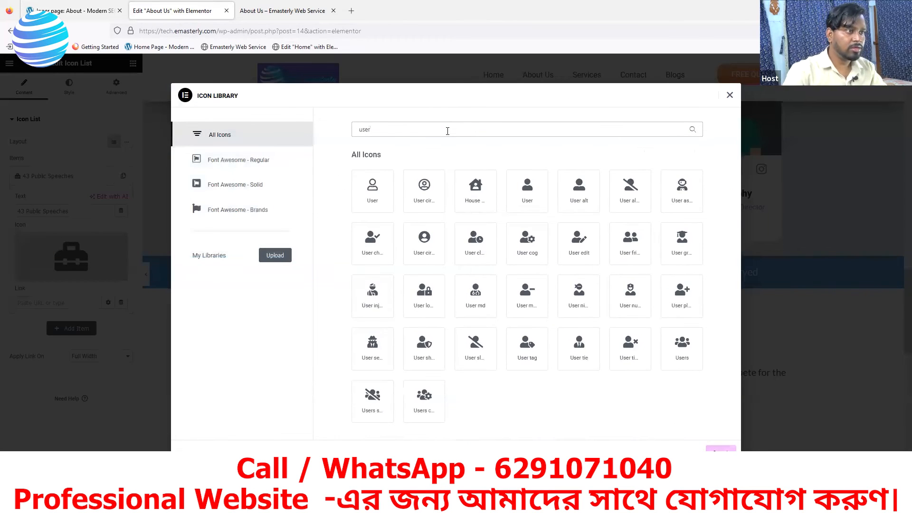
left_click(378, 190)
left_click(721, 449)
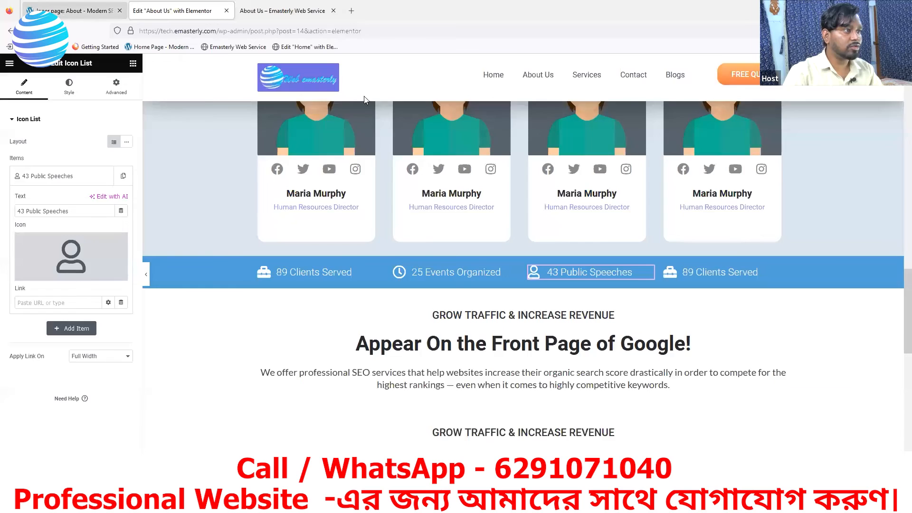
Step: Replace the fourth column's icon list text with "+1,200 Coffee Cups" from the reference page and its icon with the outlined heart
key("ctrl+Page_Up")
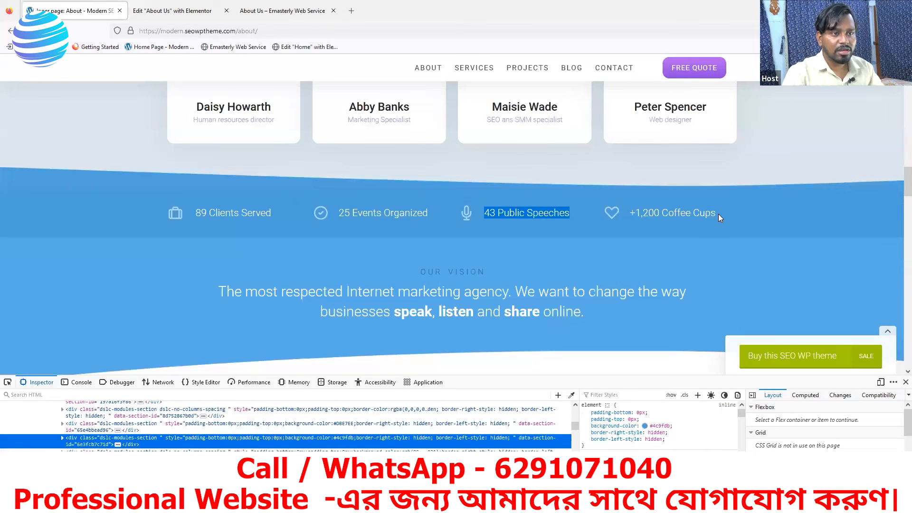
left_click_drag(717, 215, 635, 217)
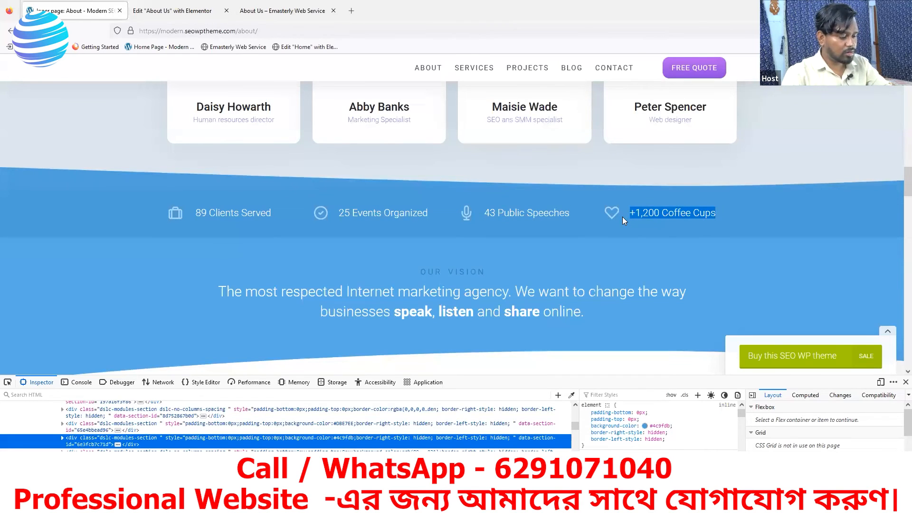
key("ctrl+Page_Down")
left_click(721, 448)
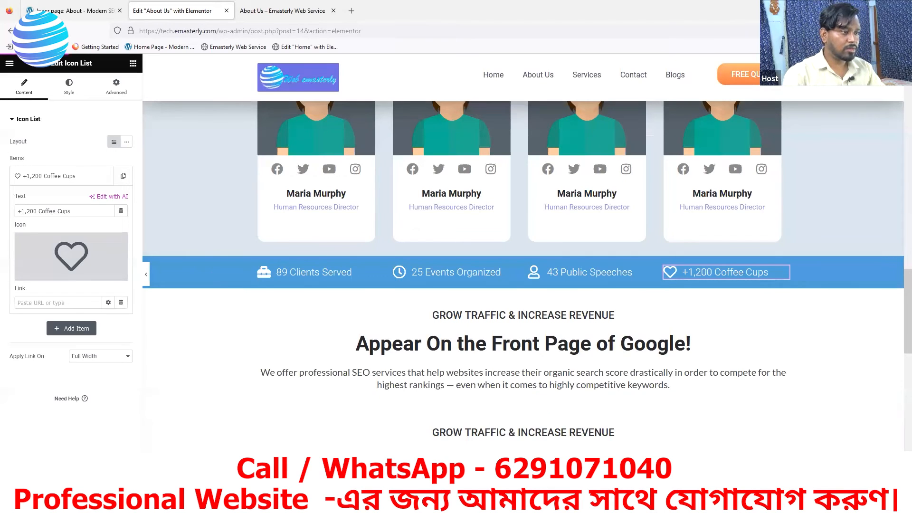
Step: Reload the published About Us page and compare its blue stats section with the reference page
key("ctrl+Page_Down")
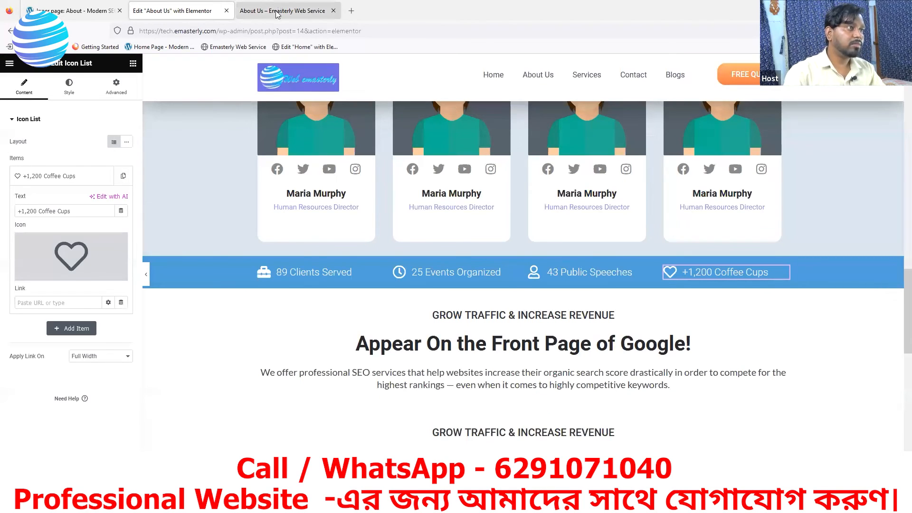
key("F5")
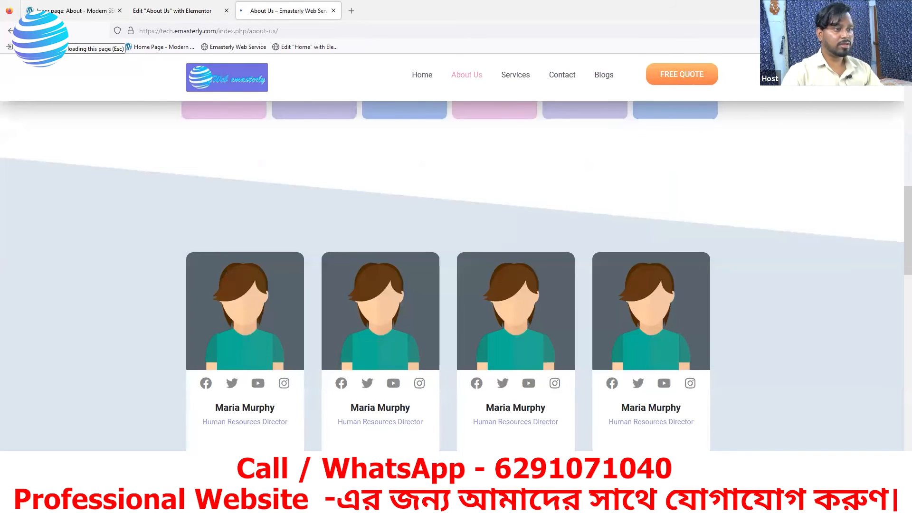
scroll(367, 201, "down", 10)
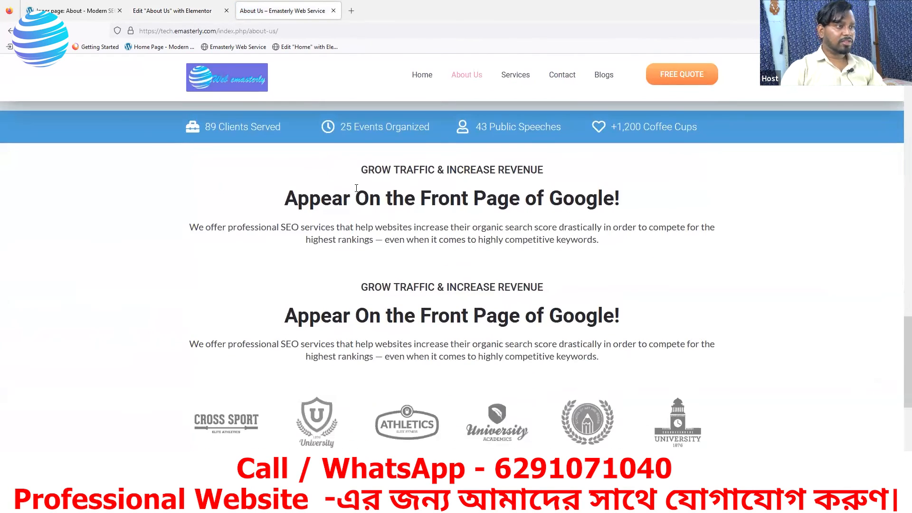
scroll(262, 202, "up", 2)
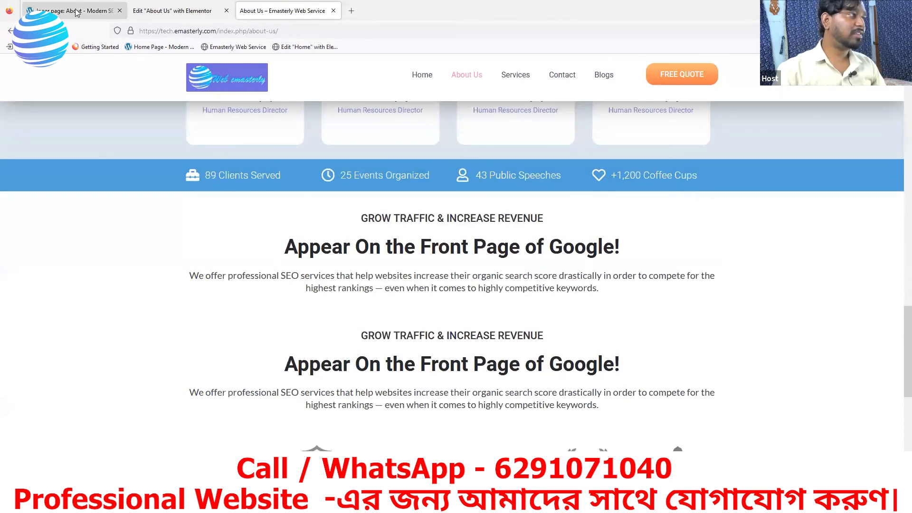
left_click(76, 11)
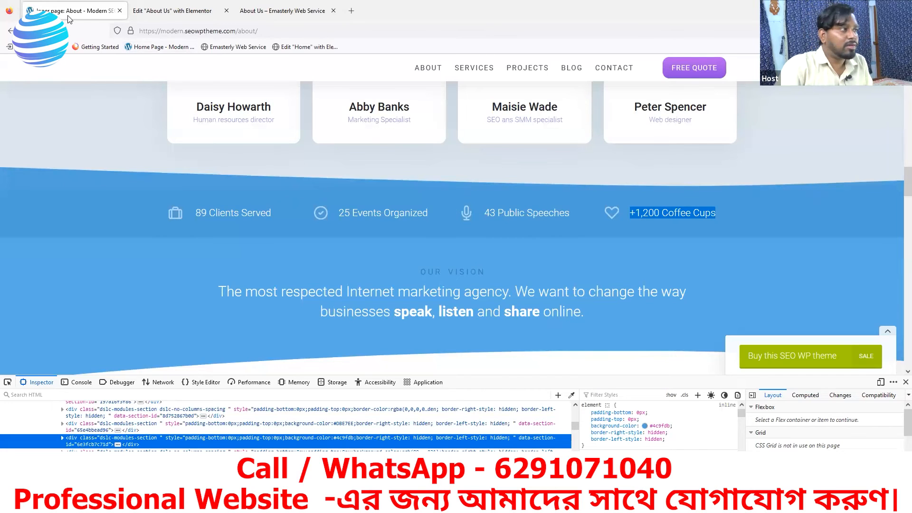
left_click(173, 11)
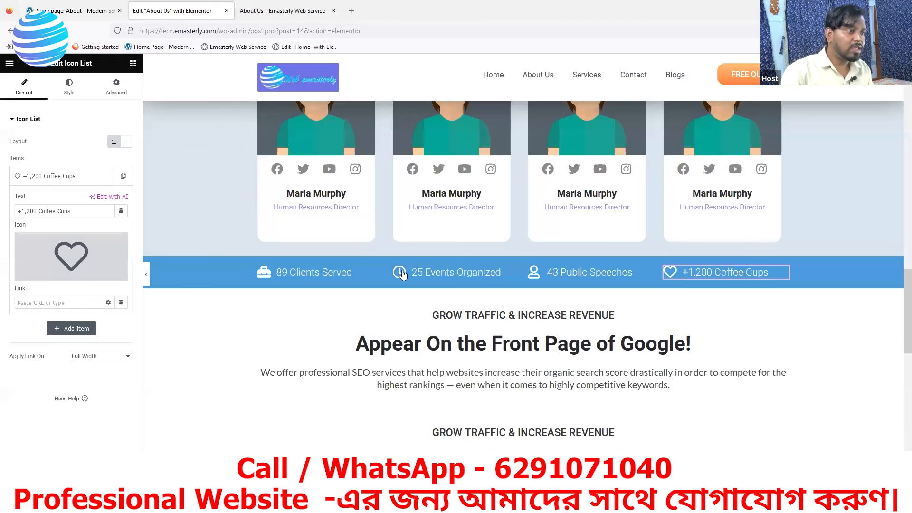
Step: Unlink the blue stats container's padding values and set the top and bottom padding to 50 px each
left_click(523, 261)
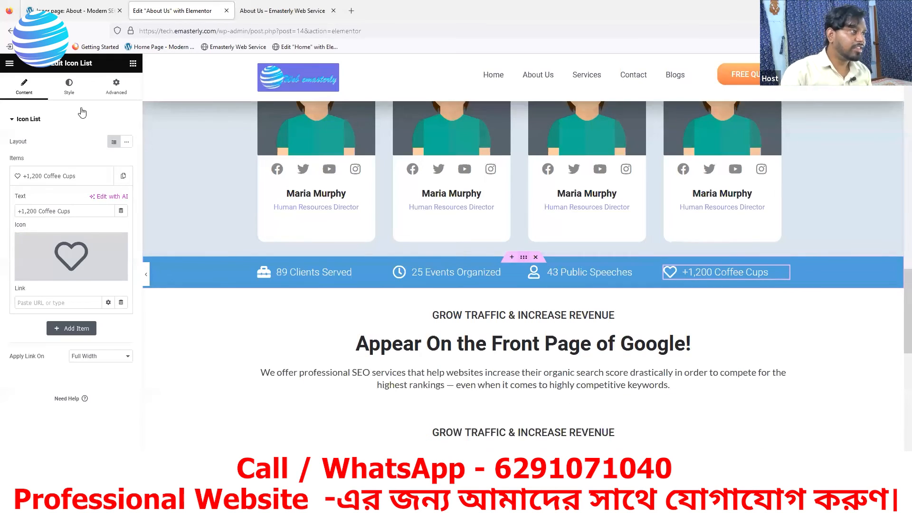
left_click(116, 88)
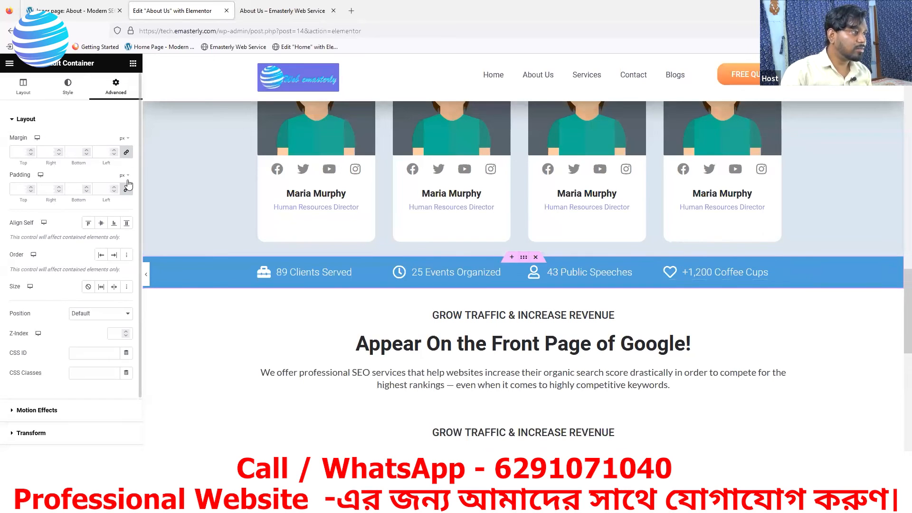
left_click(115, 191)
left_click(31, 187)
left_click(31, 187)
left_click(31, 187)
left_click(31, 187)
left_click(31, 187)
left_click(31, 188)
left_click(31, 187)
left_click(31, 187)
left_click(31, 188)
left_click(31, 187)
left_click(31, 188)
left_click(31, 187)
double_click(14, 190)
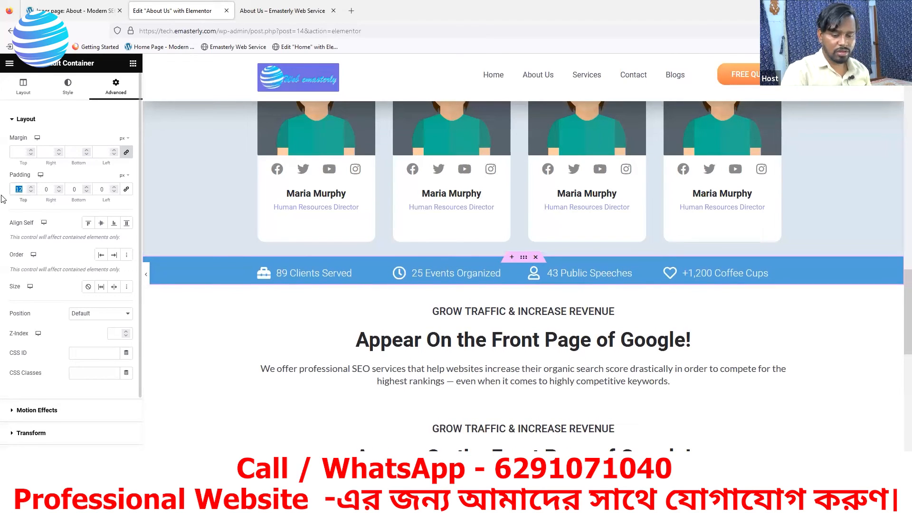
type("20")
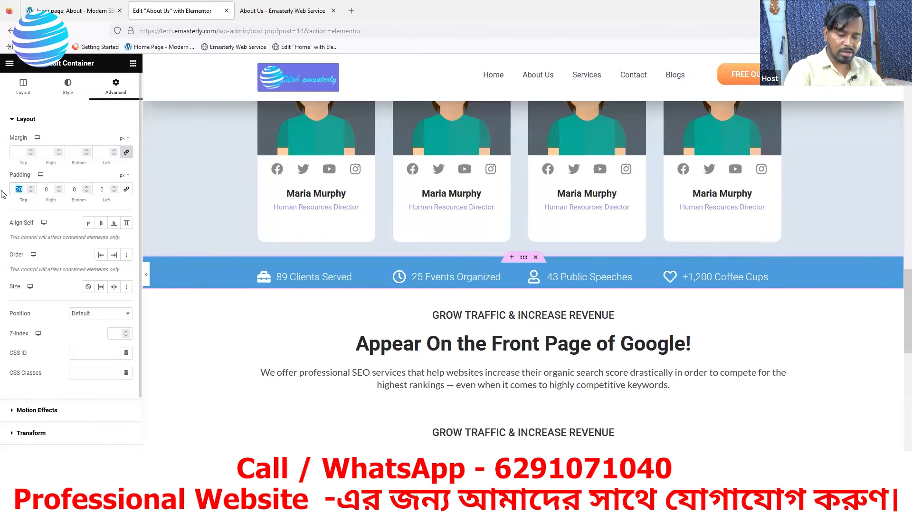
type("50")
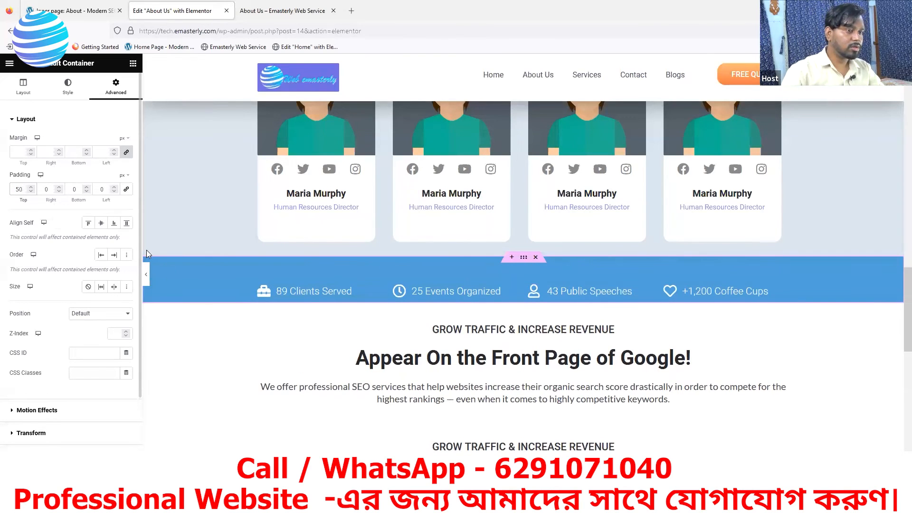
double_click(78, 189)
type("50")
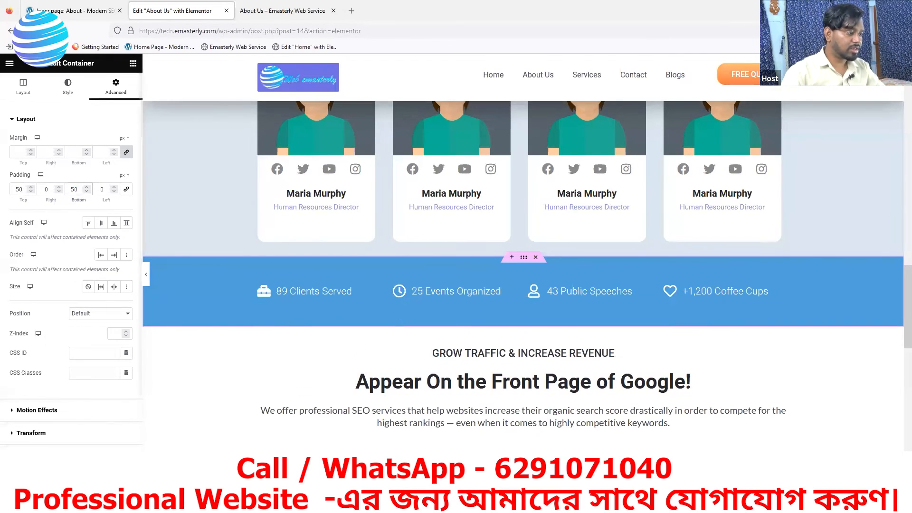
Step: Try a Curve shape divider on the blue container's top edge, then use a flipped Tilt Opacity divider instead
left_click(101, 16)
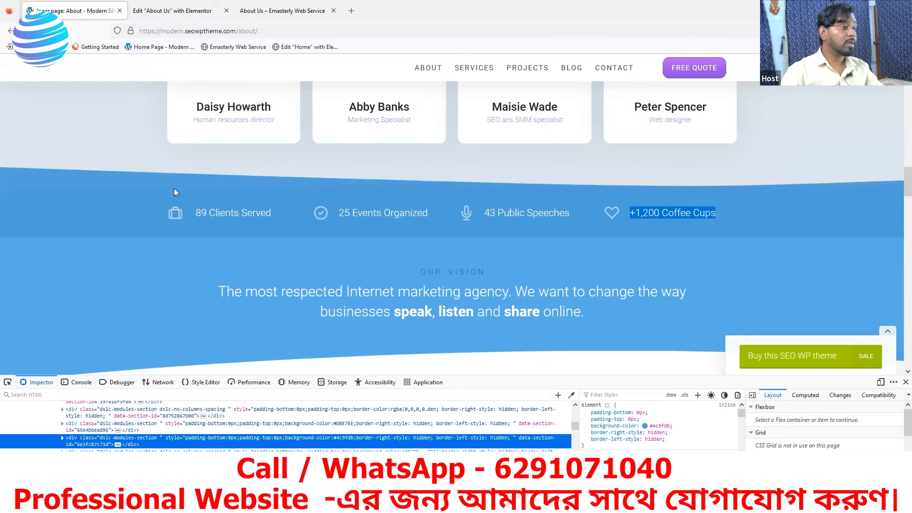
left_click(172, 10)
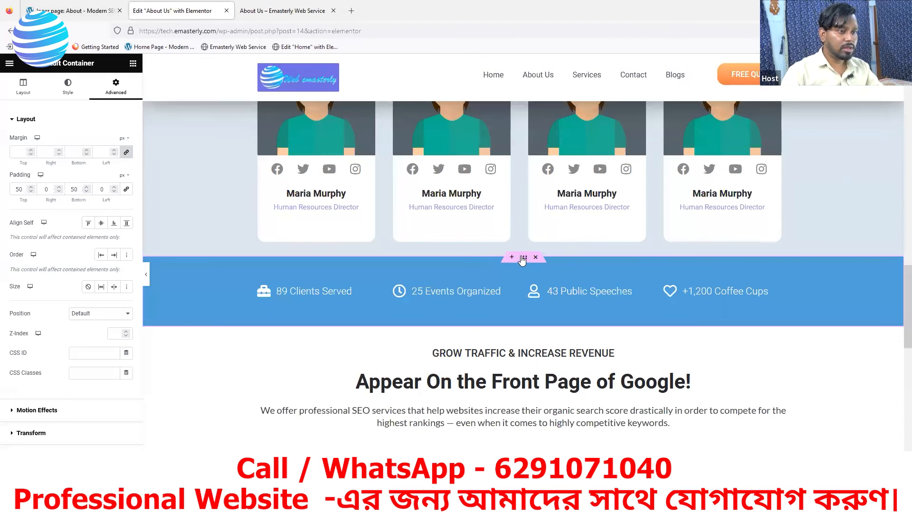
left_click(68, 88)
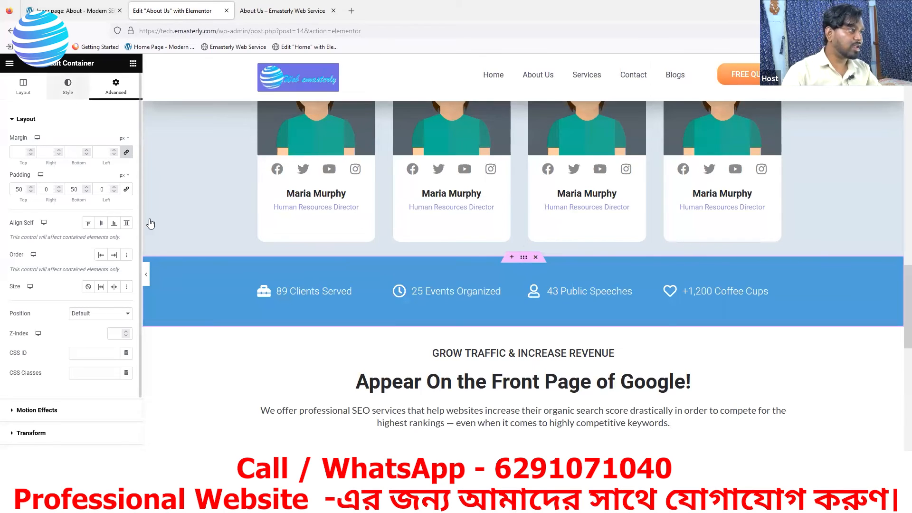
left_click(53, 384)
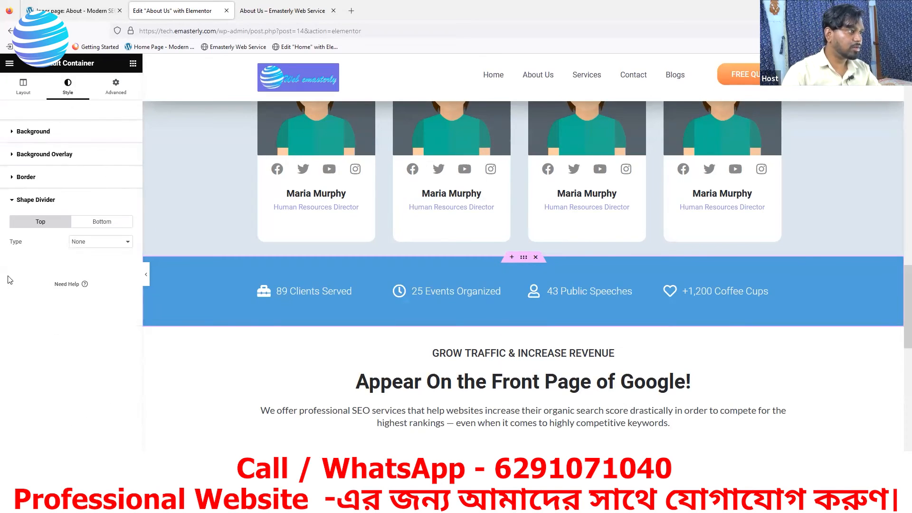
left_click(105, 243)
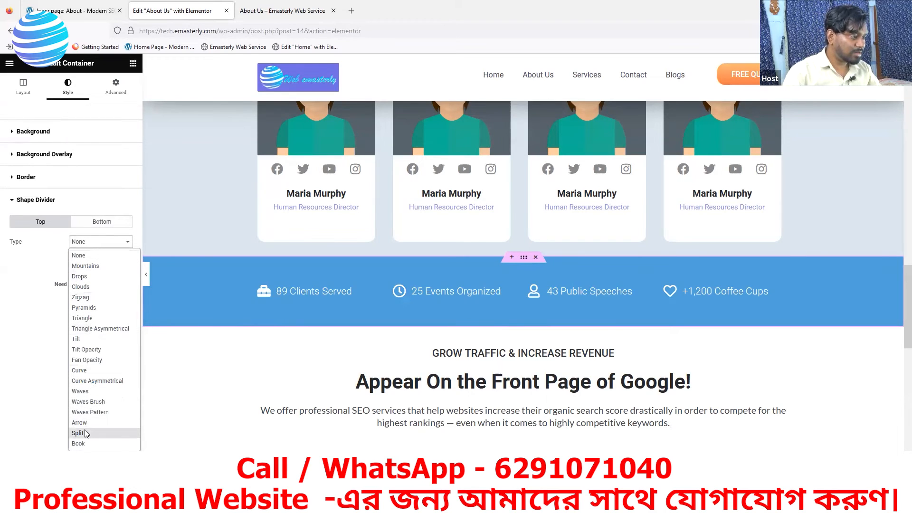
left_click(80, 370)
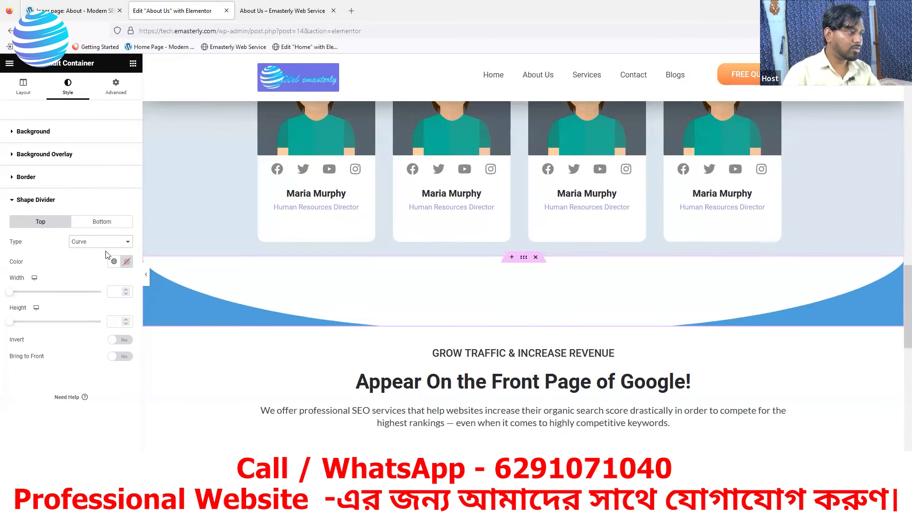
left_click(95, 243)
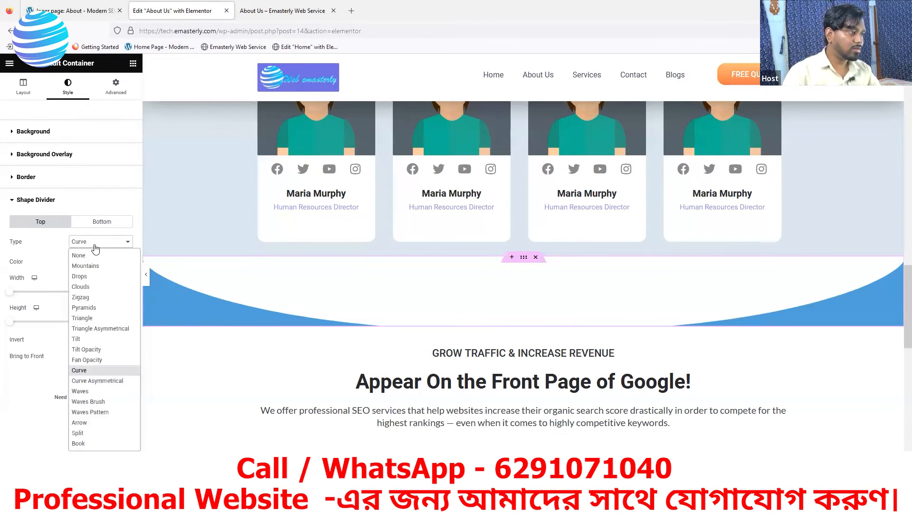
left_click(75, 349)
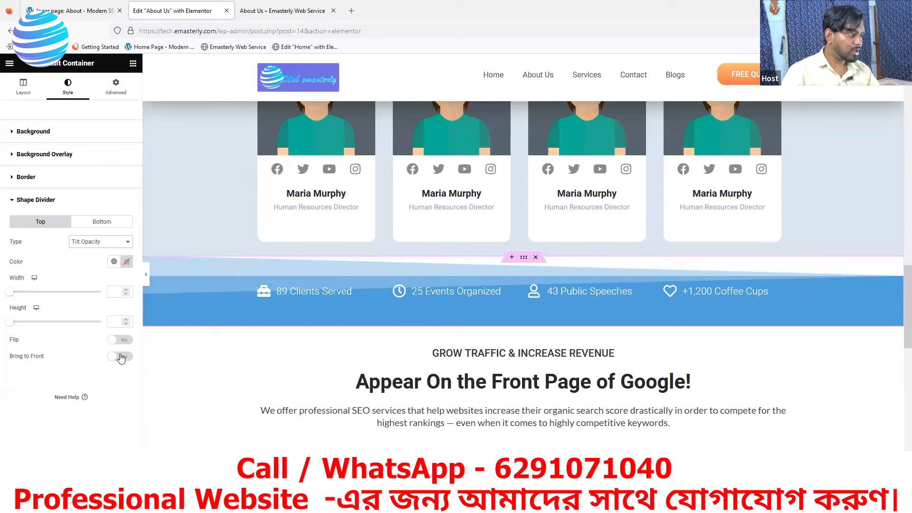
left_click(119, 340)
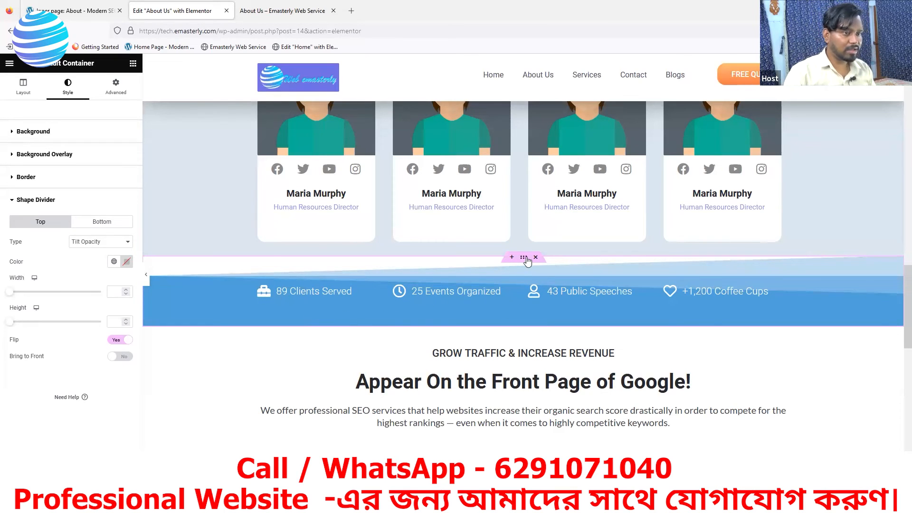
Step: Increase the blue stats container's top padding, trying 80 px and settling on 110 px
left_click(116, 88)
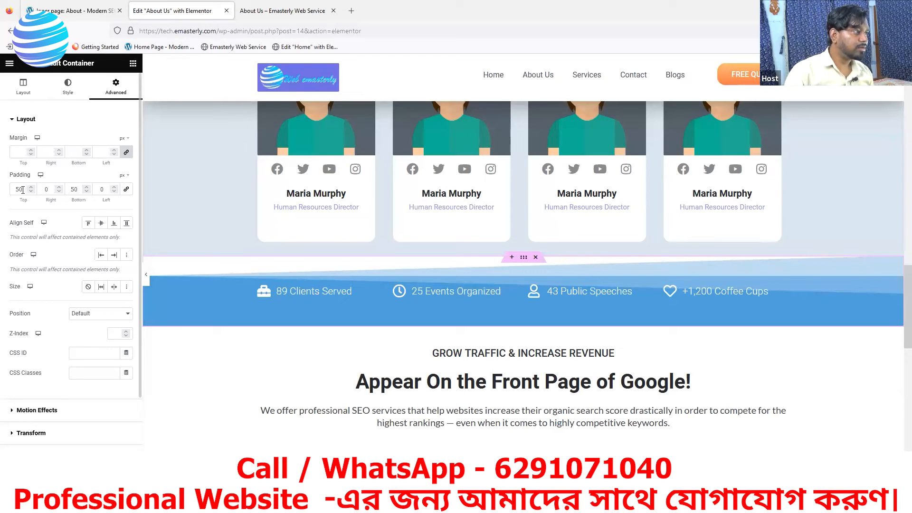
type("80")
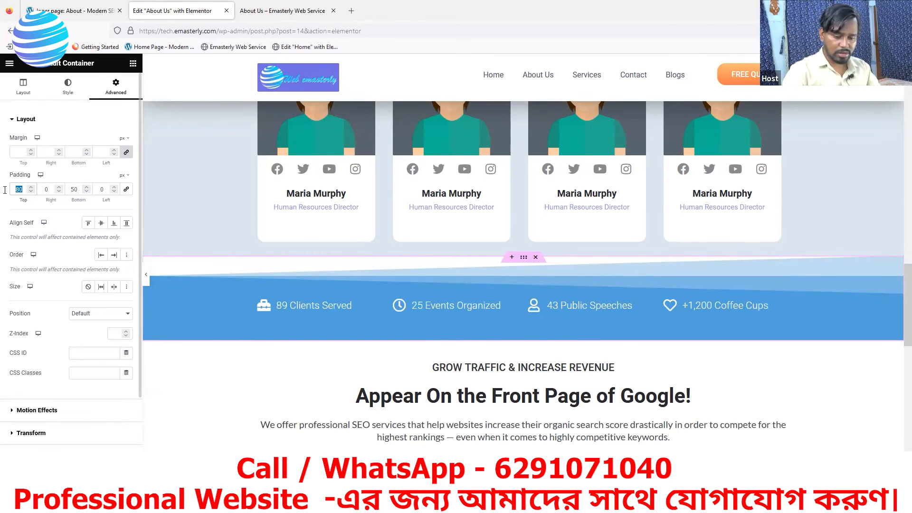
type("110")
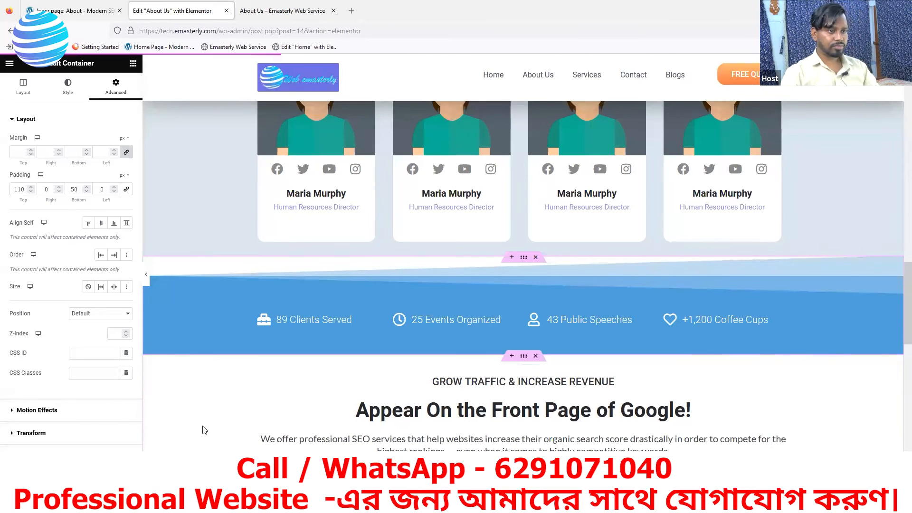
Step: Reload the published About Us page and check the blue stats section's spacing and top divider
left_click(242, 14)
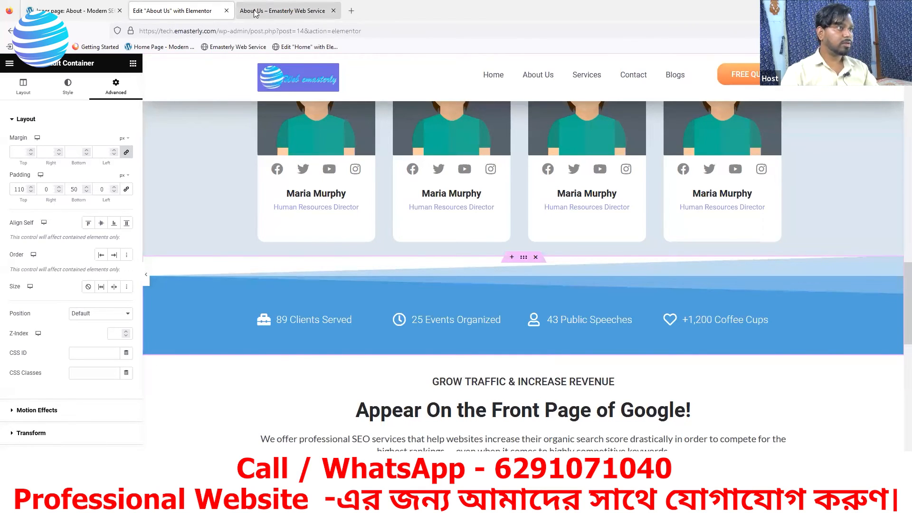
key("F5")
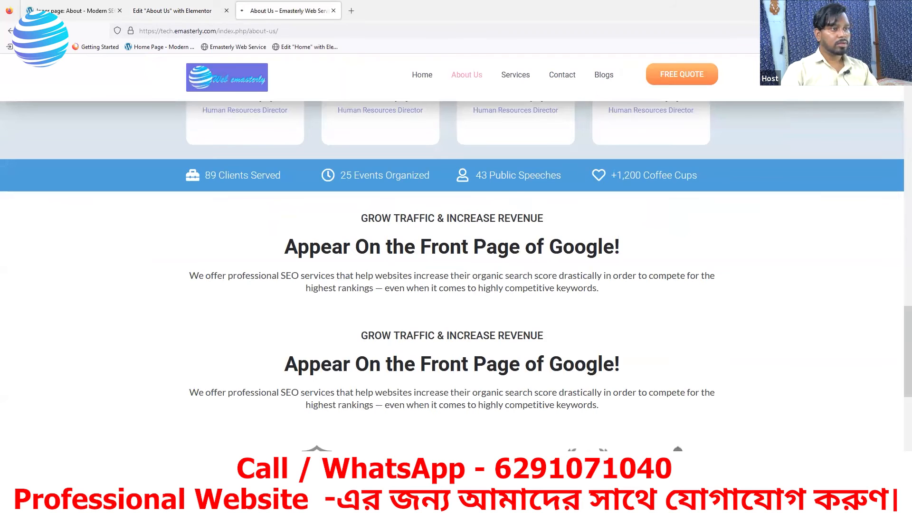
scroll(747, 334, "up", 3)
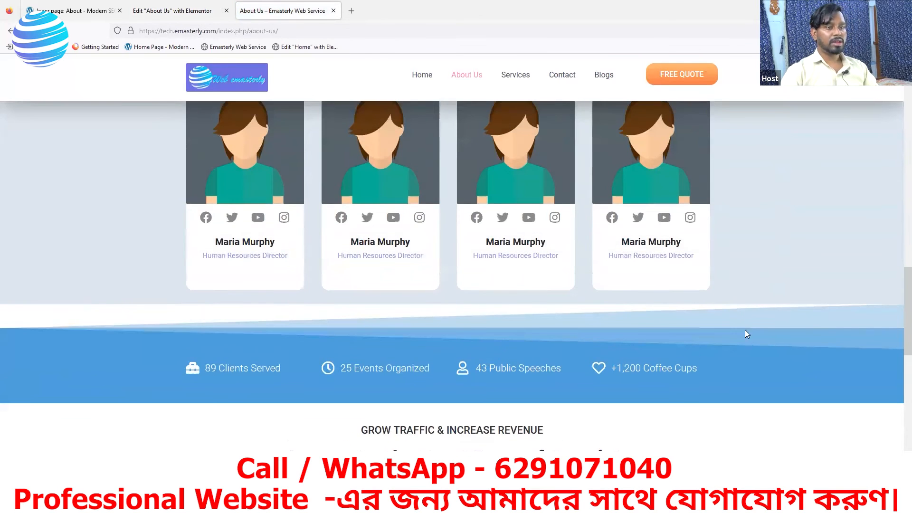
scroll(768, 276, "down", 2)
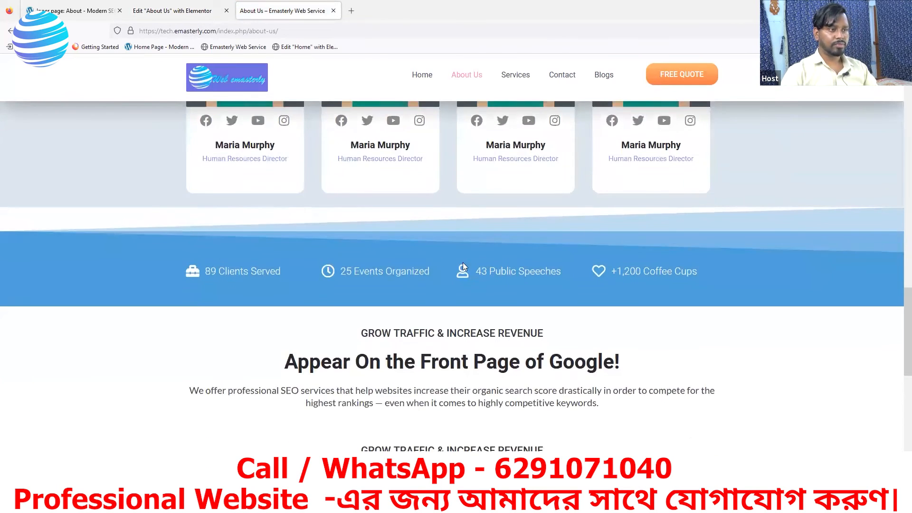
scroll(244, 299, "up", 1)
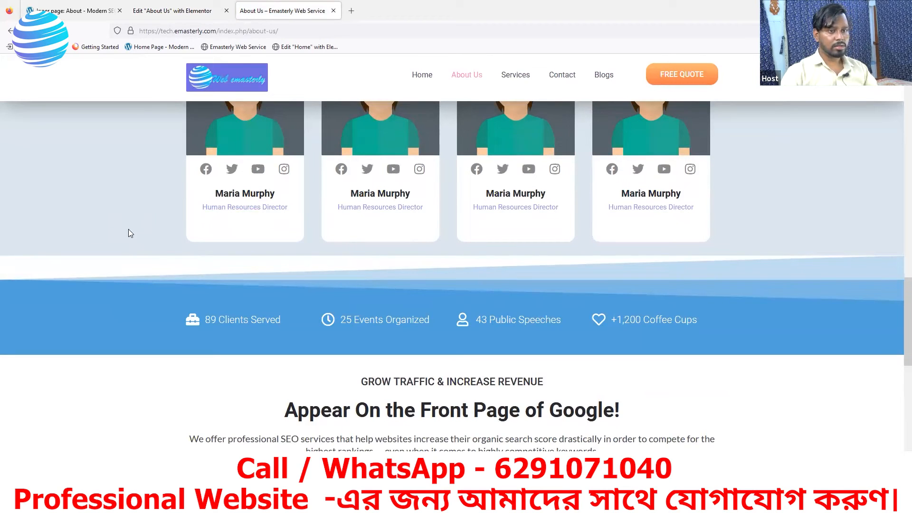
Step: Inspect the published page and sample the team section's light background colour with the eyedropper
right_click(100, 216)
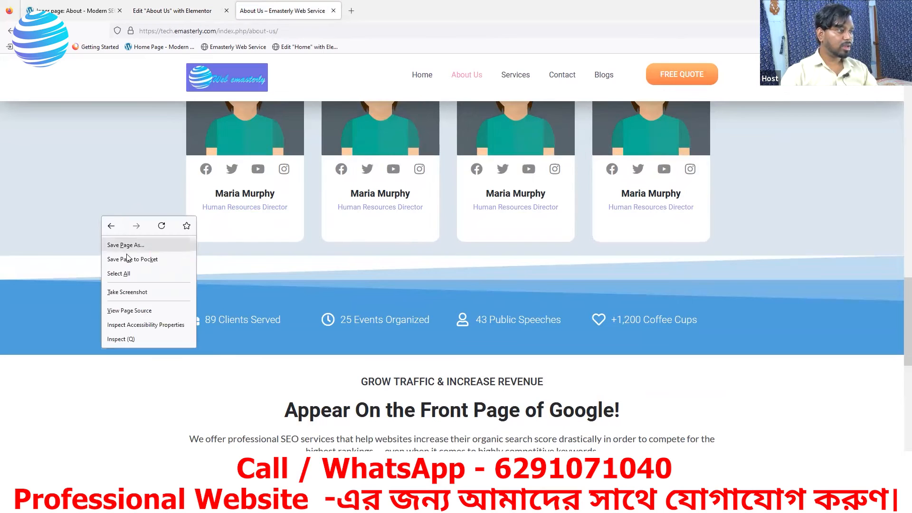
left_click(120, 340)
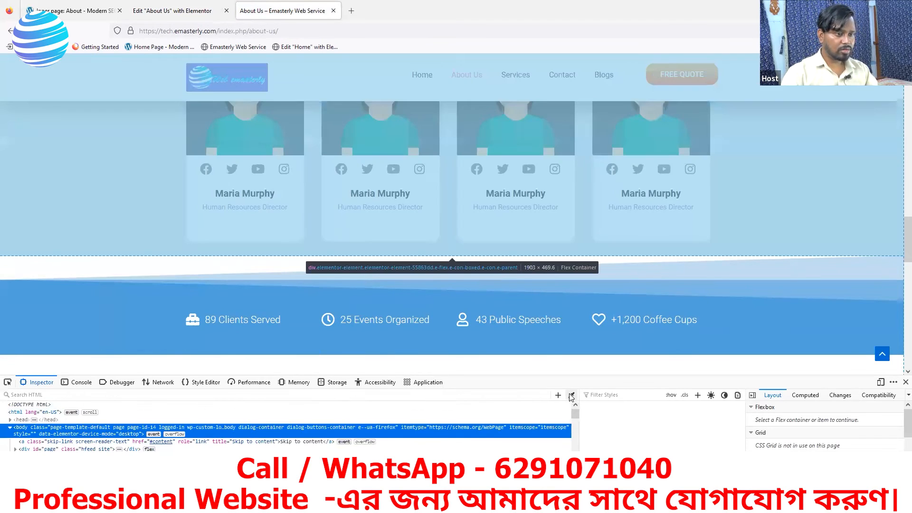
left_click(572, 396)
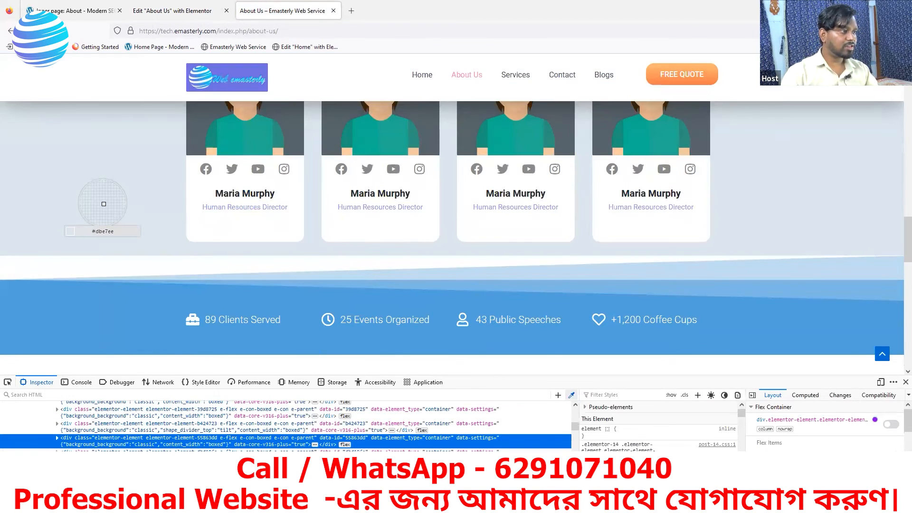
Step: In the Elementor editor, set the blue container's top shape divider colour to #dbe7ee
left_click(194, 18)
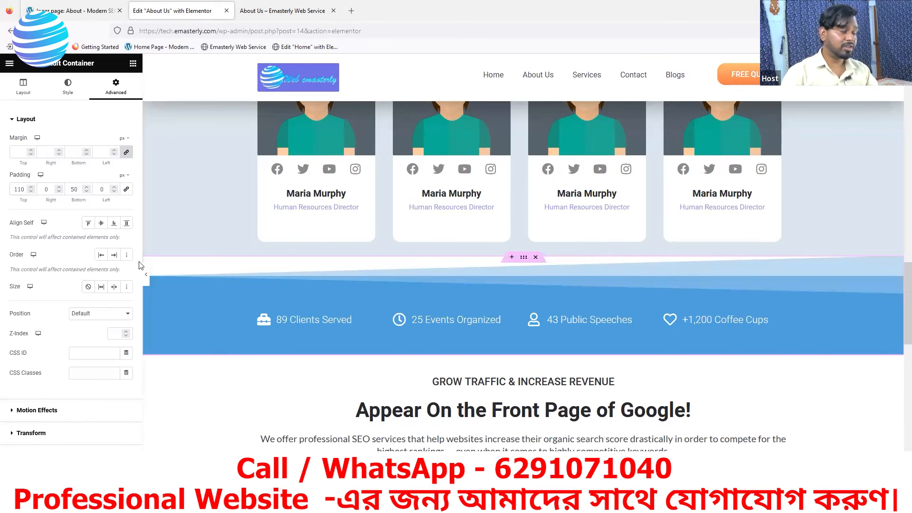
left_click(71, 90)
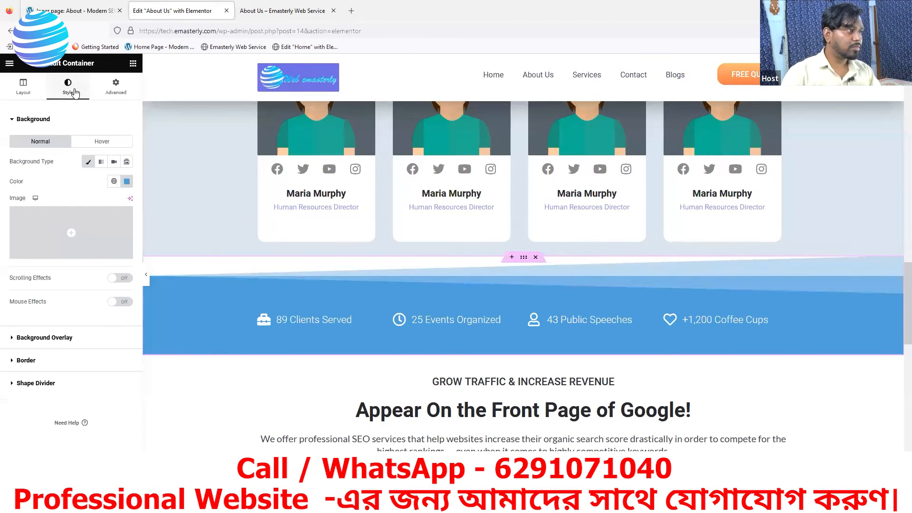
left_click(22, 384)
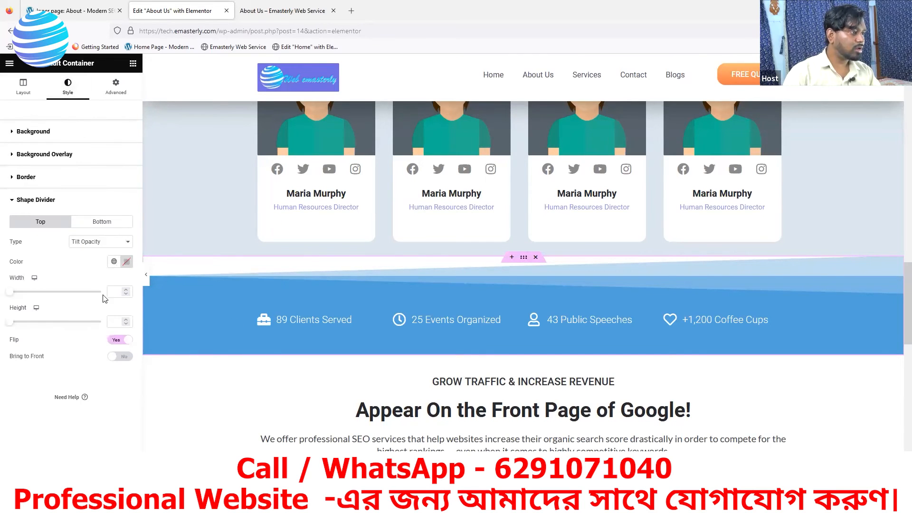
left_click(126, 261)
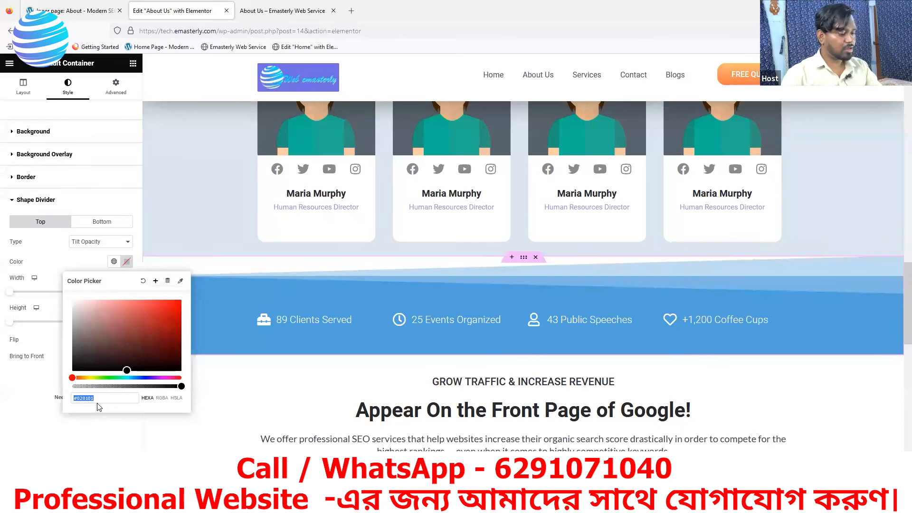
type("#dbe7ee")
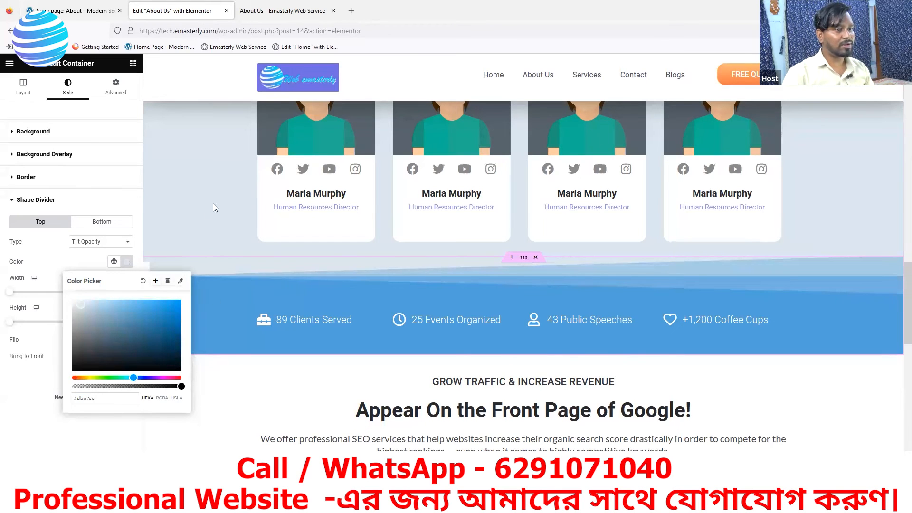
Step: Reload the published About Us page, close its developer tools and check the divider against the team section
left_click(292, 15)
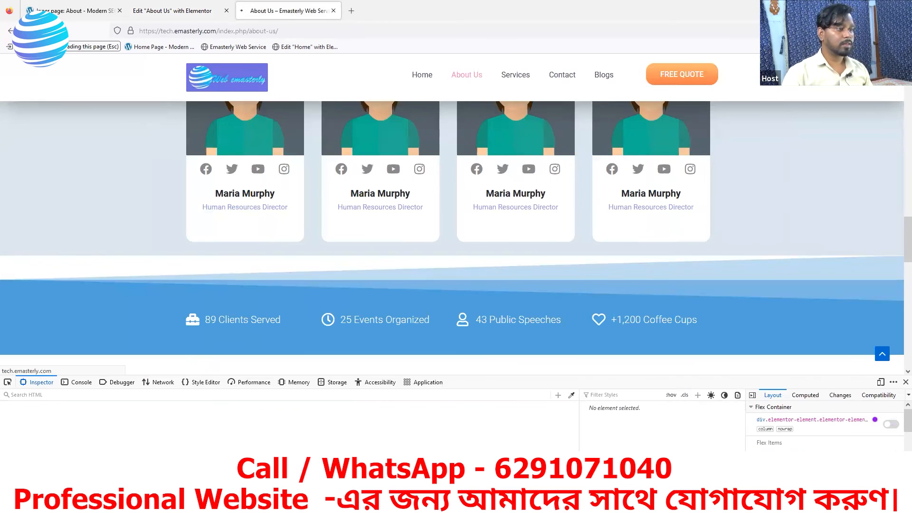
key("F5")
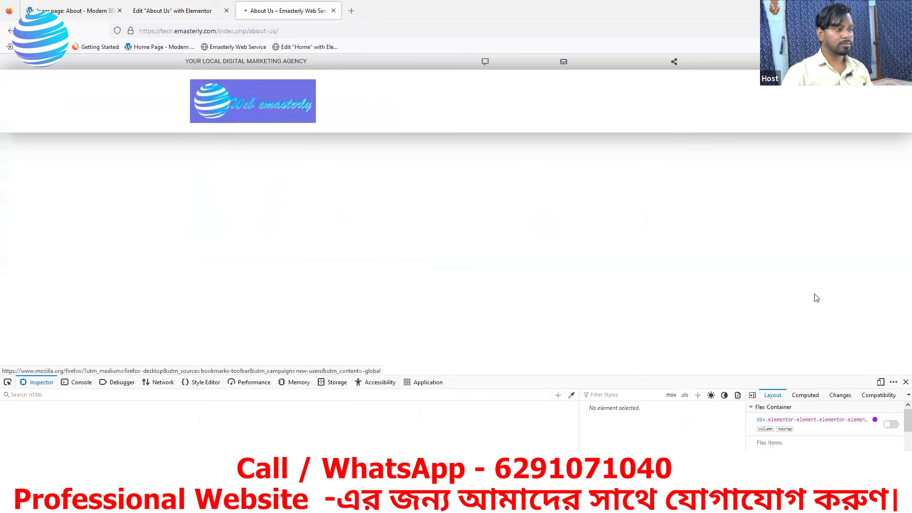
left_click(906, 382)
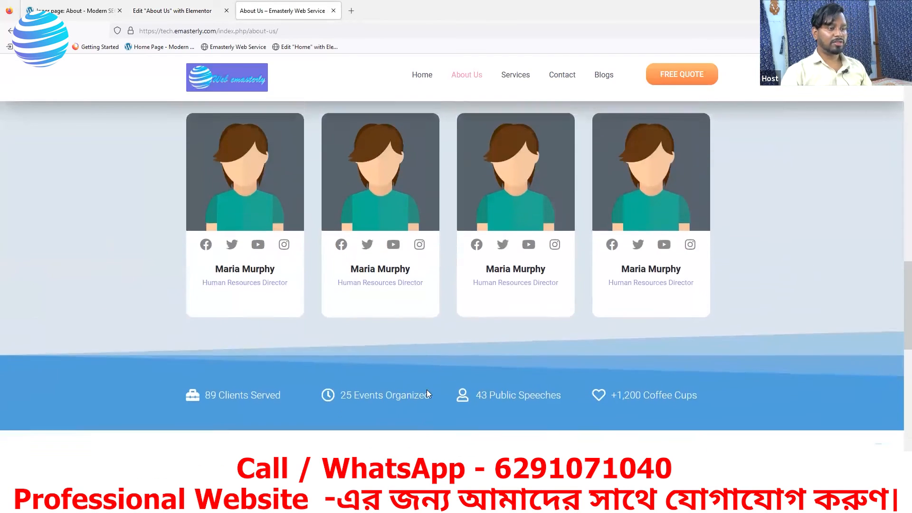
scroll(426, 391, "down", 1)
scroll(641, 260, "down", 3)
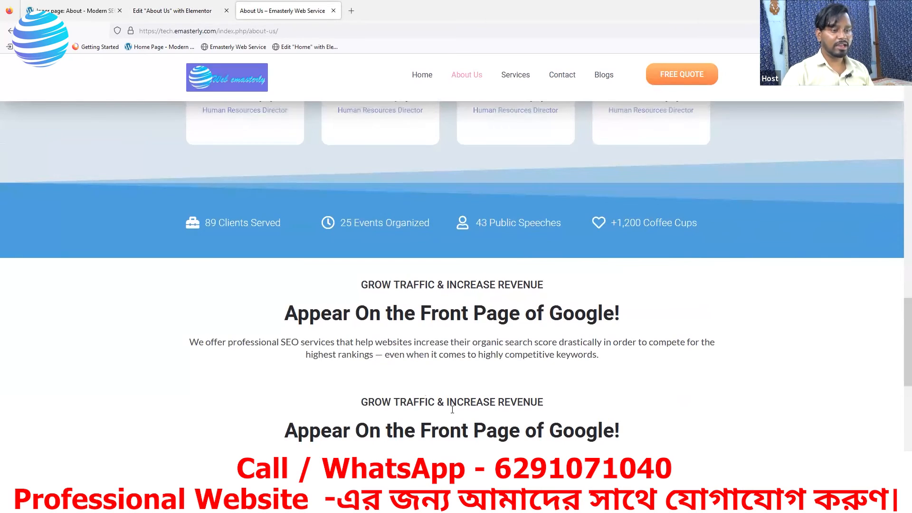
Step: On the reference About page, reopen the inspector and sample the "Our Vision" section's blue background with the eyedropper
left_click(186, 20)
scroll(487, 318, "down", 3)
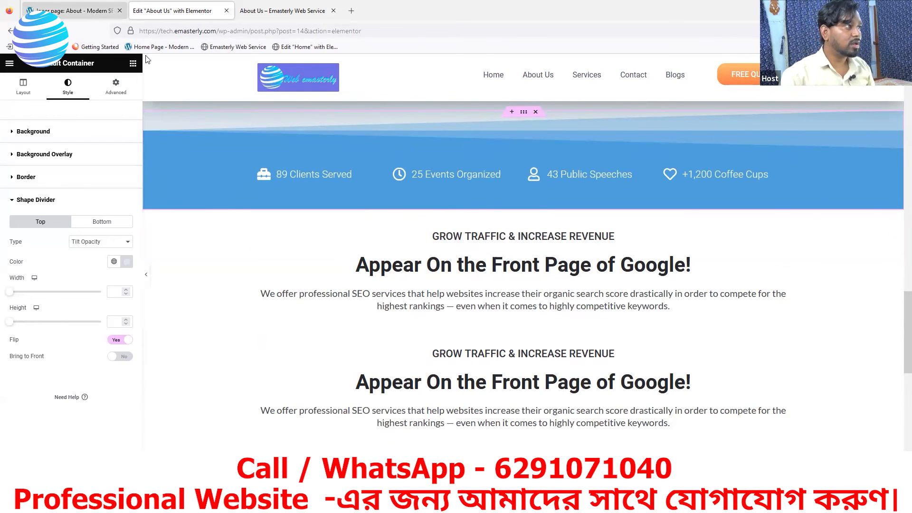
left_click(90, 11)
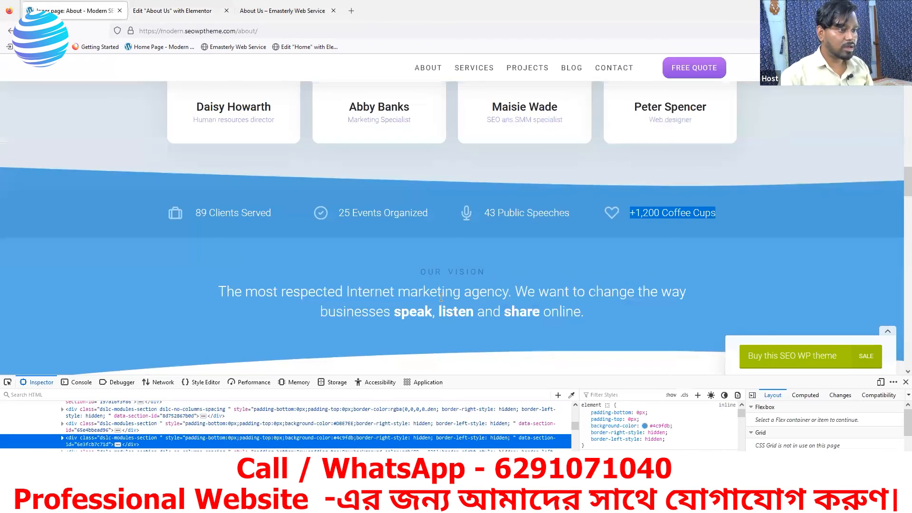
left_click(905, 383)
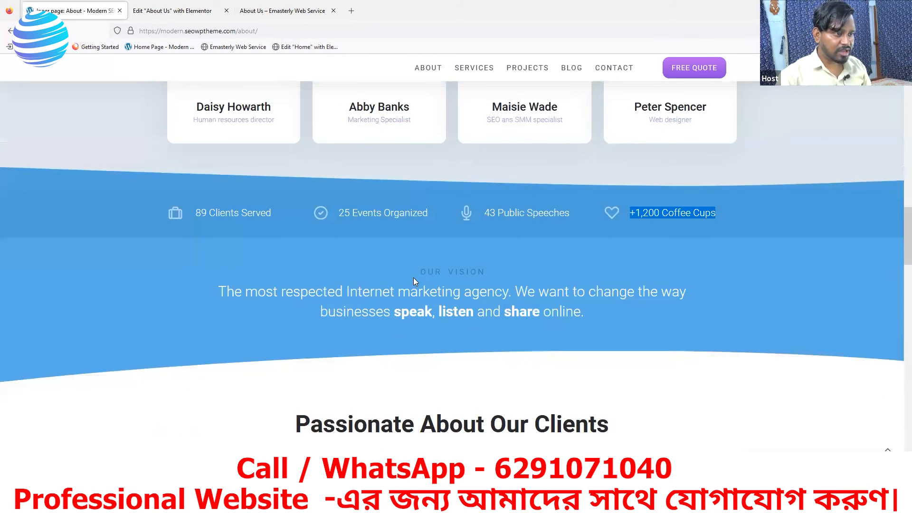
right_click(211, 251)
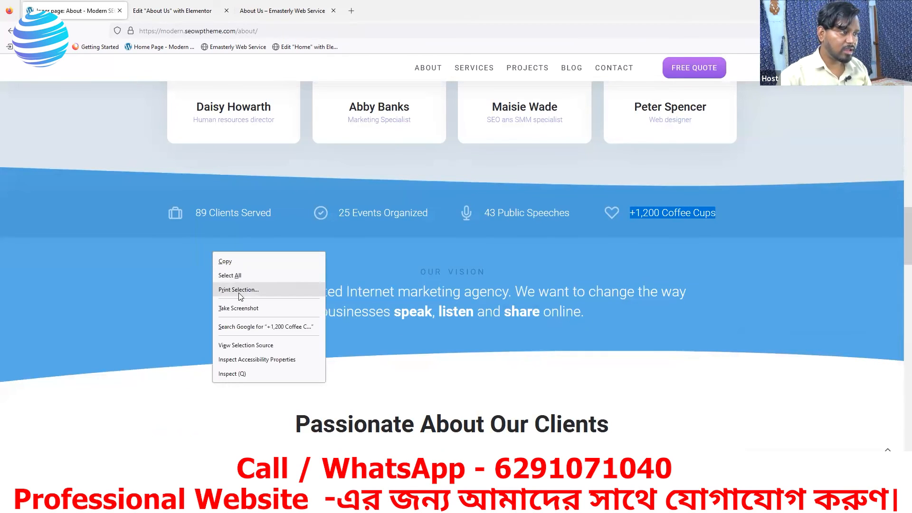
left_click(233, 374)
left_click(571, 395)
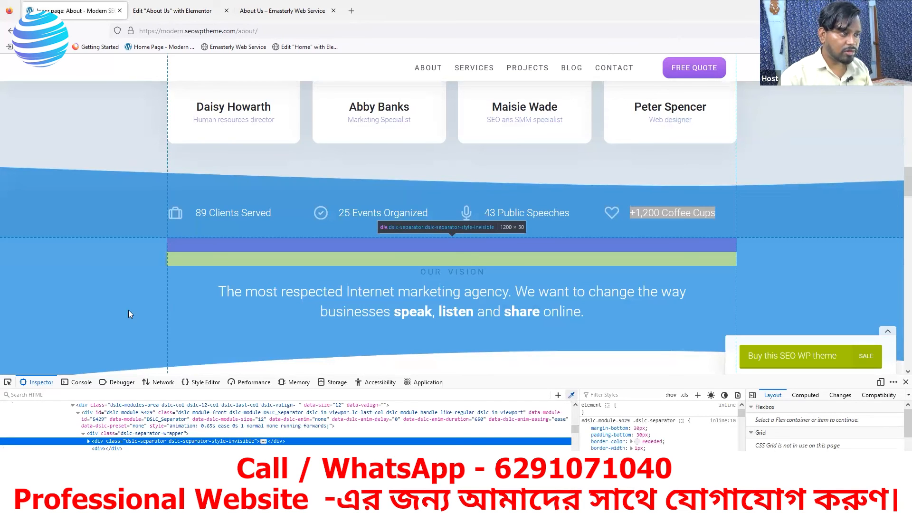
Step: Give the "Grow Traffic & Increase Revenue" container directly below the stats section a classic background colour of #59ace7 and save the page
left_click(186, 10)
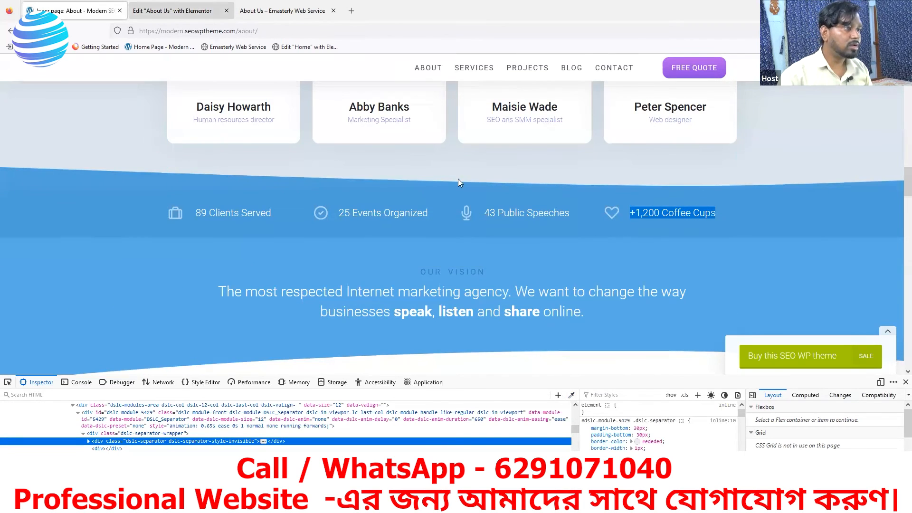
left_click(523, 212)
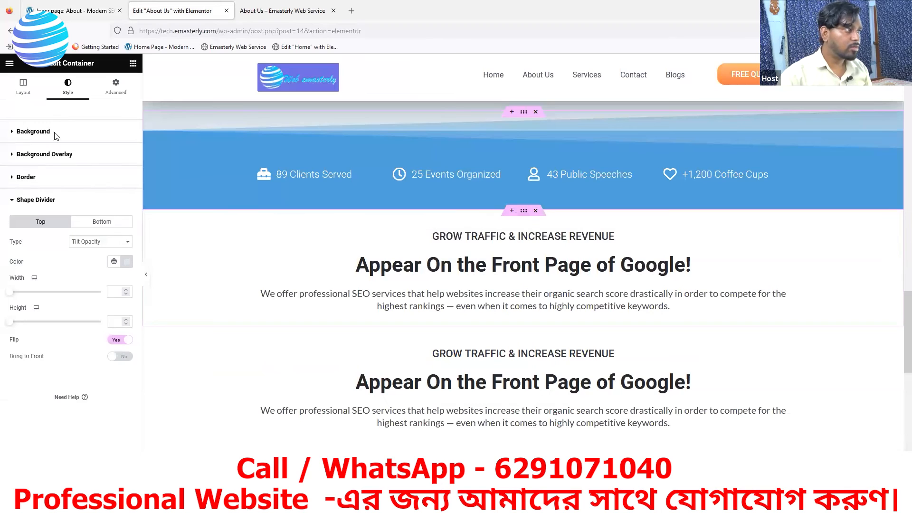
left_click(70, 98)
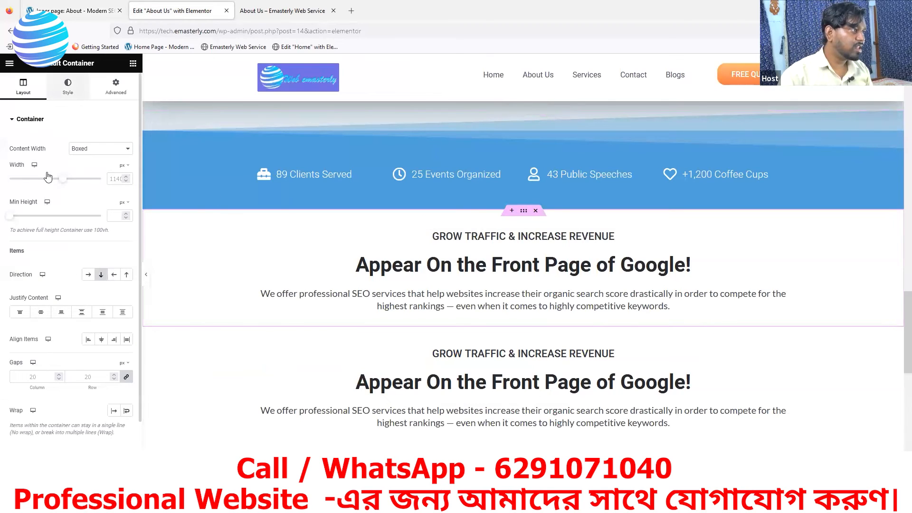
left_click(89, 162)
left_click(126, 186)
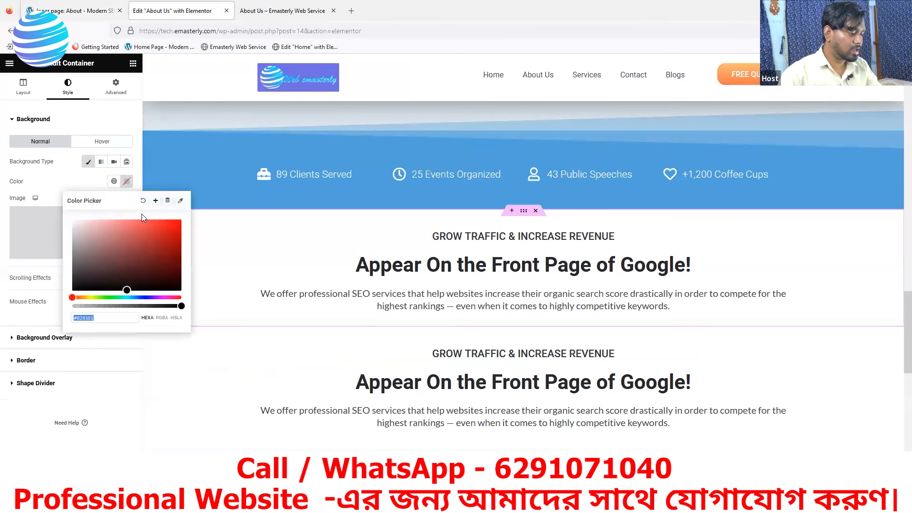
type("#59ace7")
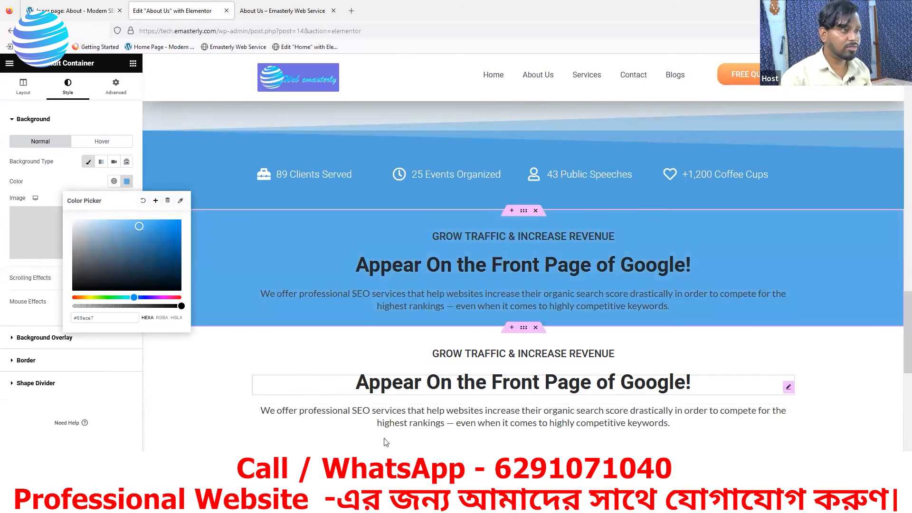
left_click(101, 484)
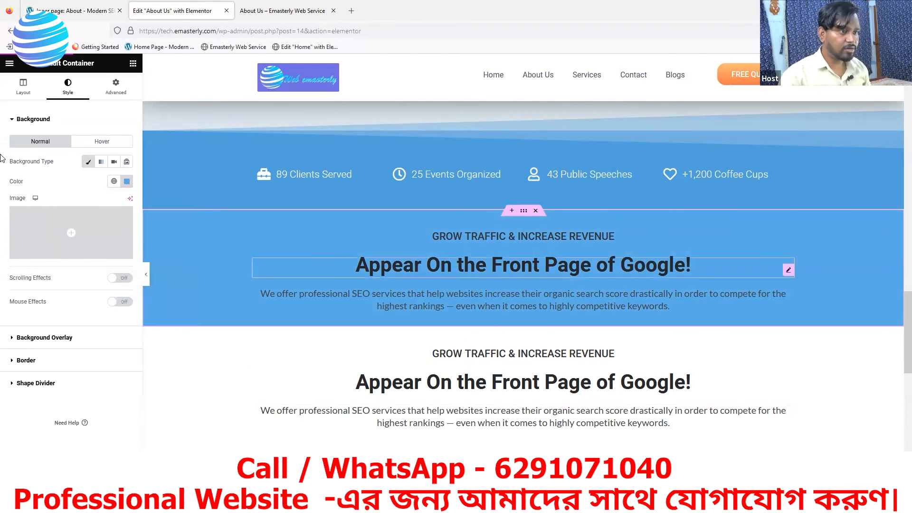
Step: Check the new blue heading section on the published About Us page and compare it with the reference page's "Our Vision" section
left_click(269, 18)
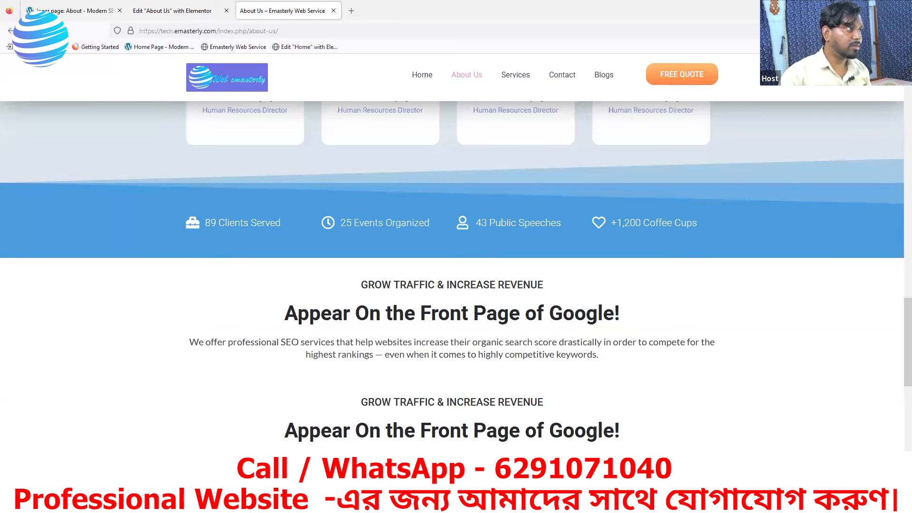
scroll(364, 372, "down", 6)
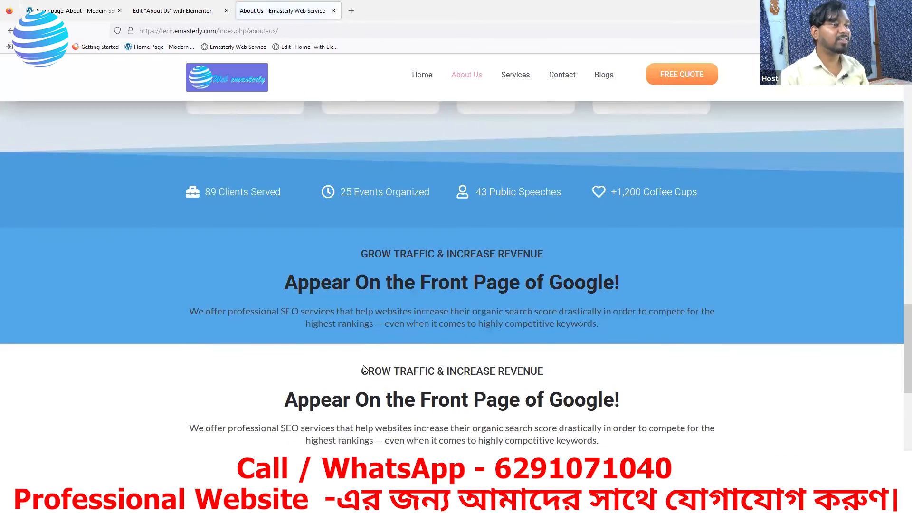
scroll(370, 352, "up", 5)
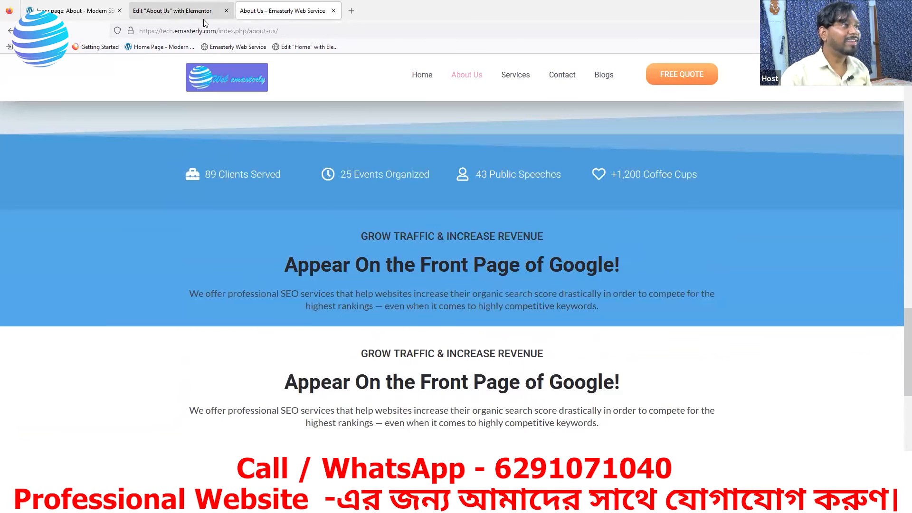
left_click(178, 11)
left_click(74, 9)
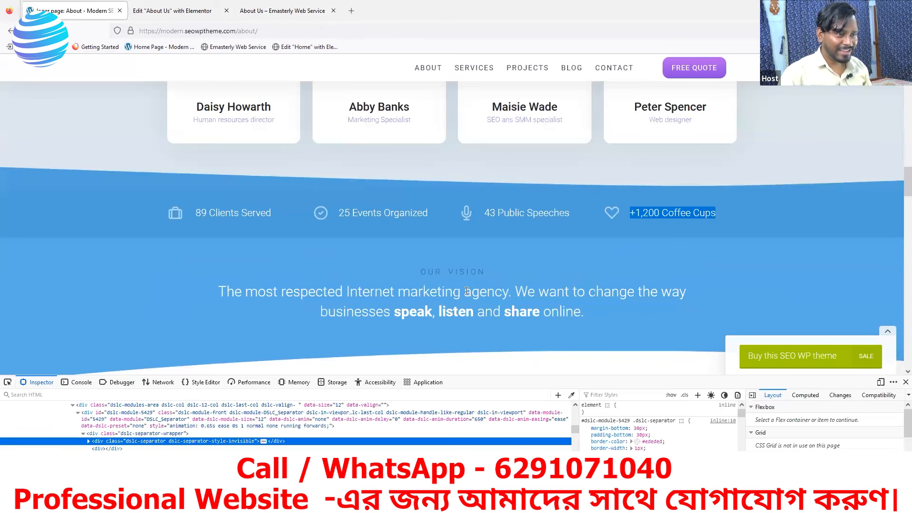
Step: Copy the "OUR VISION" label from the reference page and replace the blue section's "GROW TRAFFIC & INCREASE REVENUE" heading text with it
left_click_drag(481, 273, 397, 274)
key("ctrl+c")
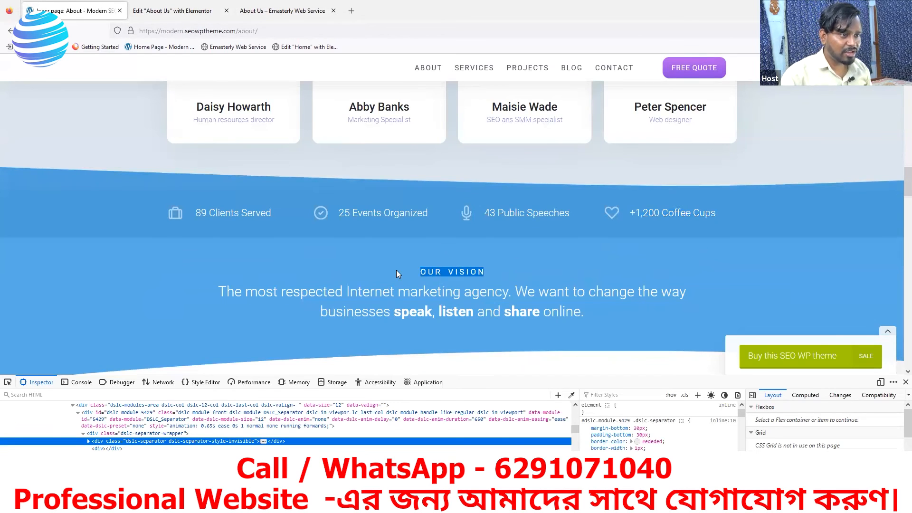
left_click(204, 14)
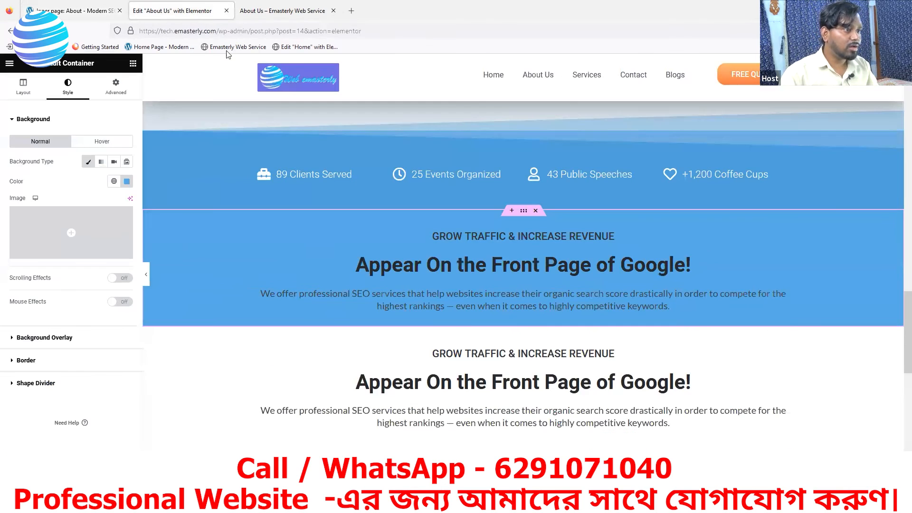
left_click(787, 243)
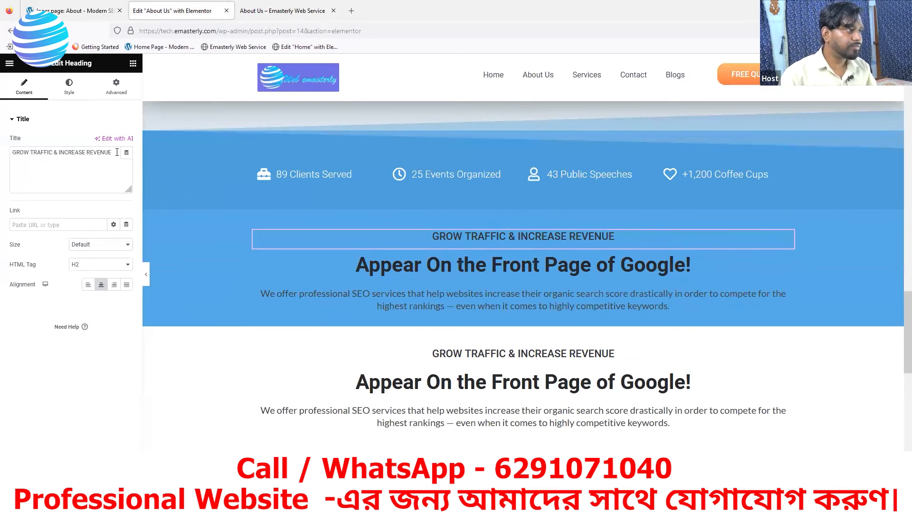
left_click_drag(114, 152, 5, 155)
key("ctrl+v")
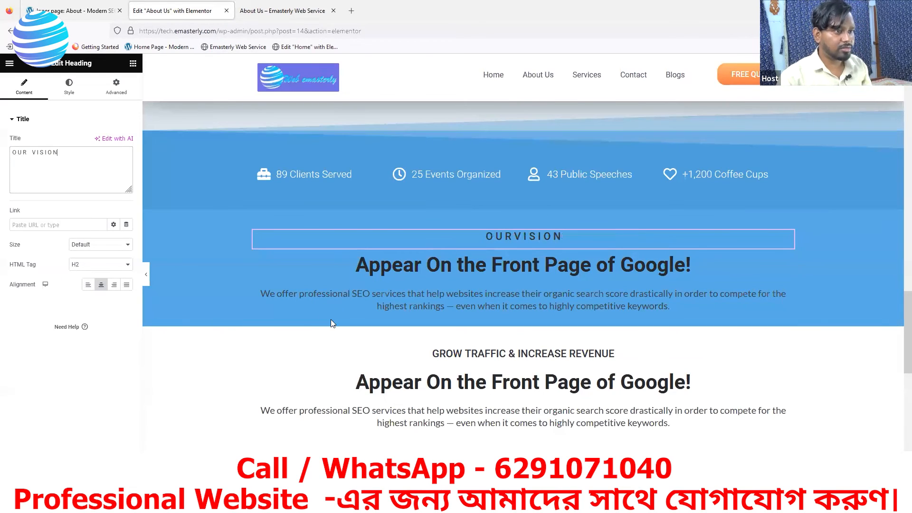
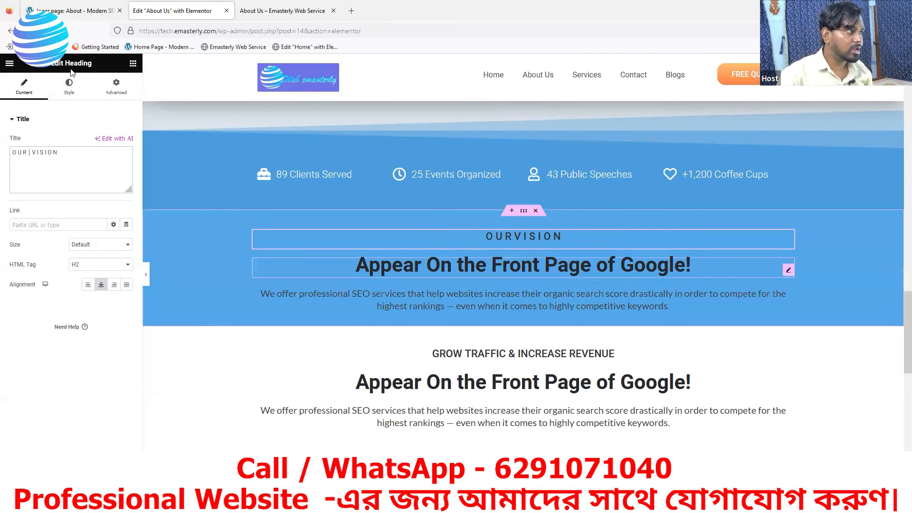
Step: Replace the blue section's "Appear On the Front Page of Google!" heading with the vision statement copied from the reference page
left_click(94, 13)
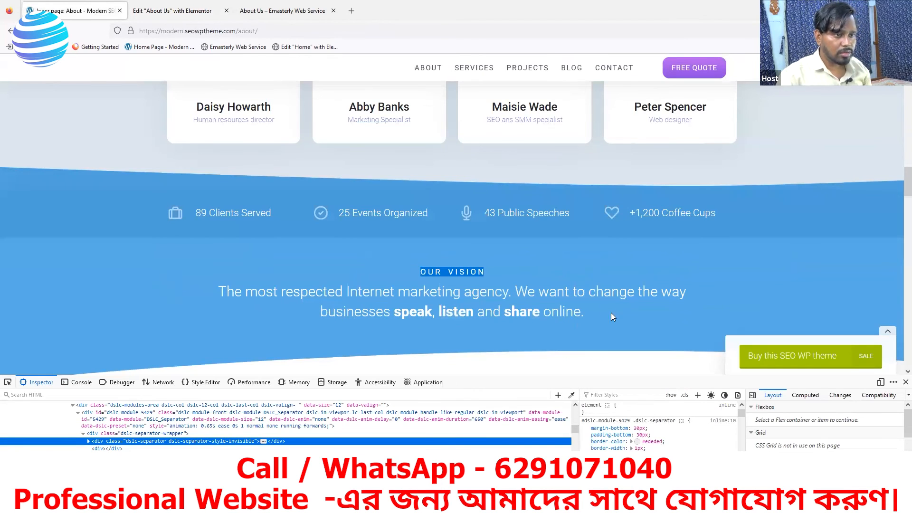
left_click_drag(592, 313, 218, 280)
key("ctrl+c")
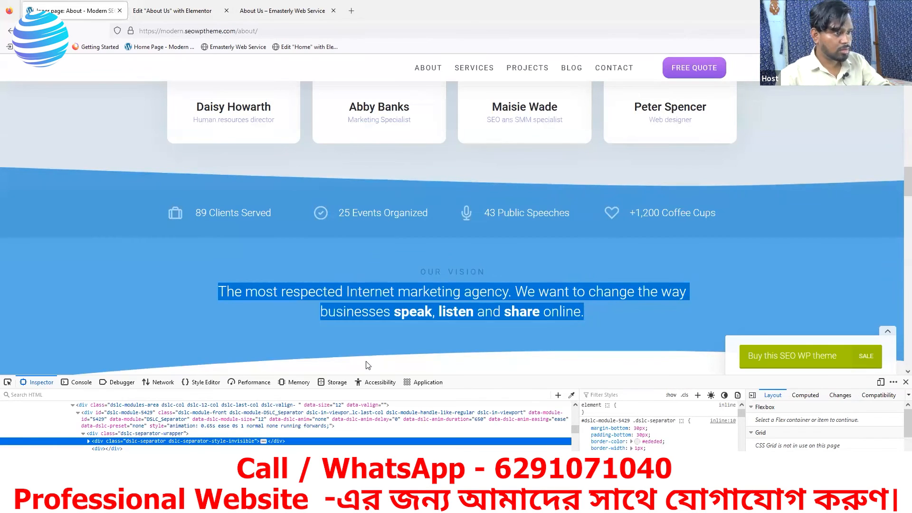
left_click(173, 11)
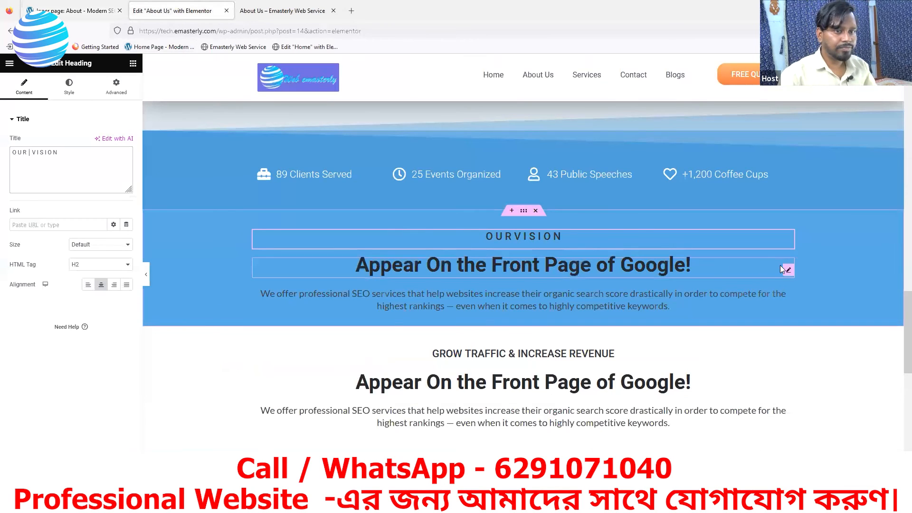
left_click(786, 270)
left_click_drag(104, 155, 3, 162)
key("ctrl+v")
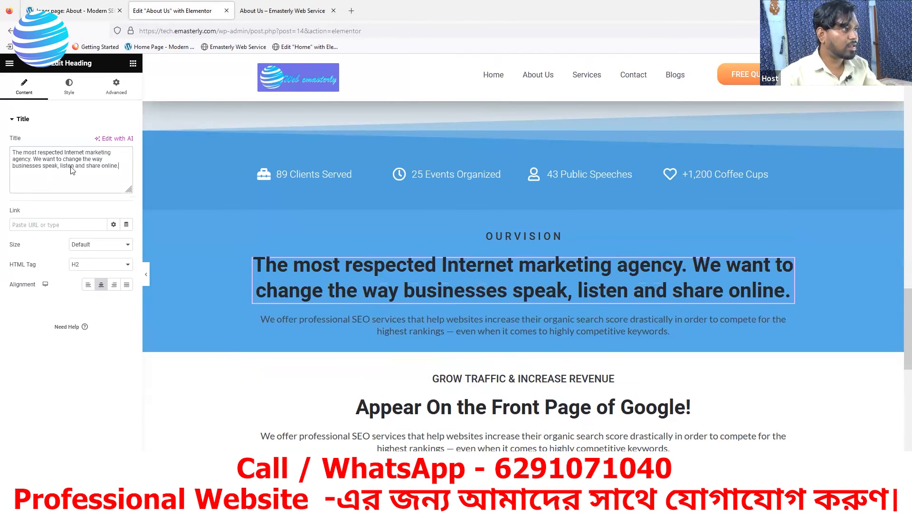
Step: Compare the bold words "speak", "listen" and "share" in the reference page's vision statement with the new heading's title text
left_click(76, 12)
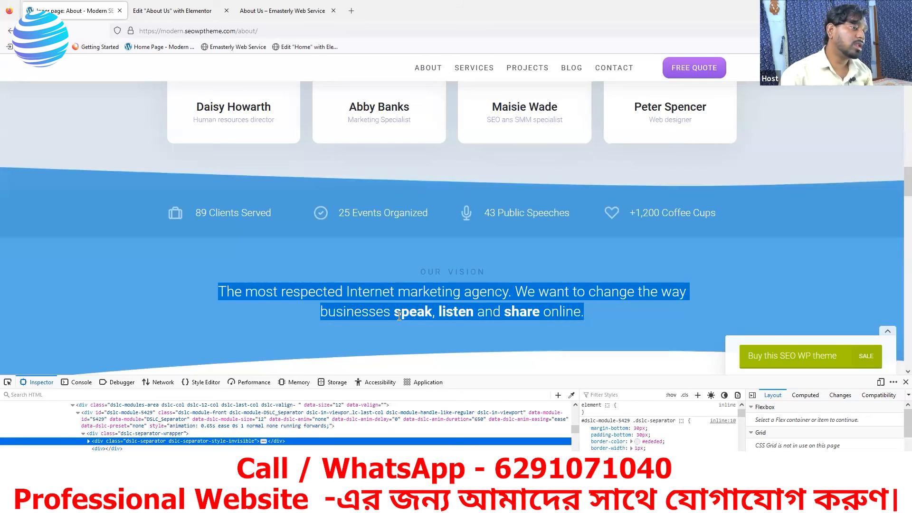
left_click(175, 11)
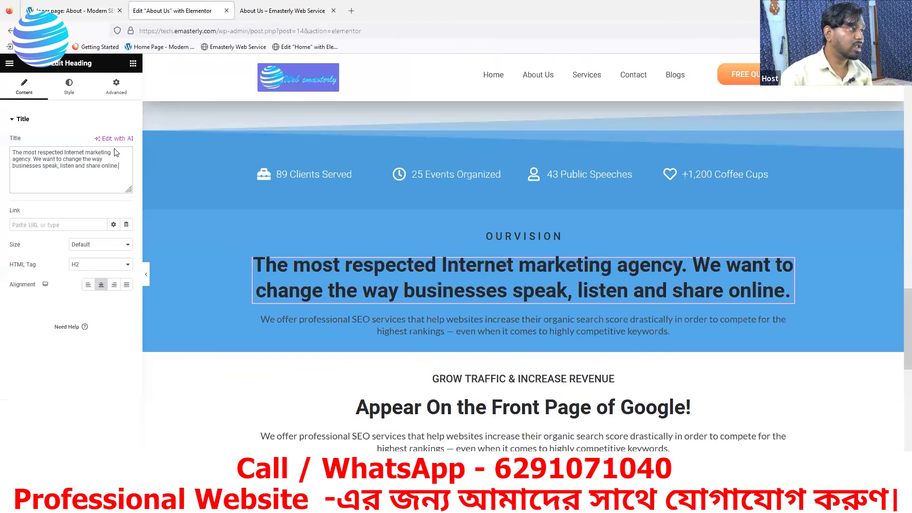
left_click_drag(43, 167, 72, 166)
left_click(62, 180)
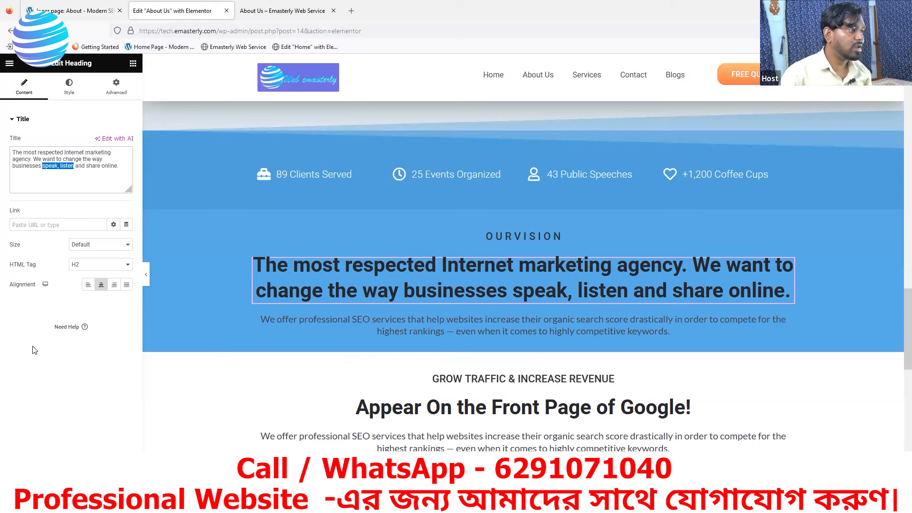
left_click(57, 343)
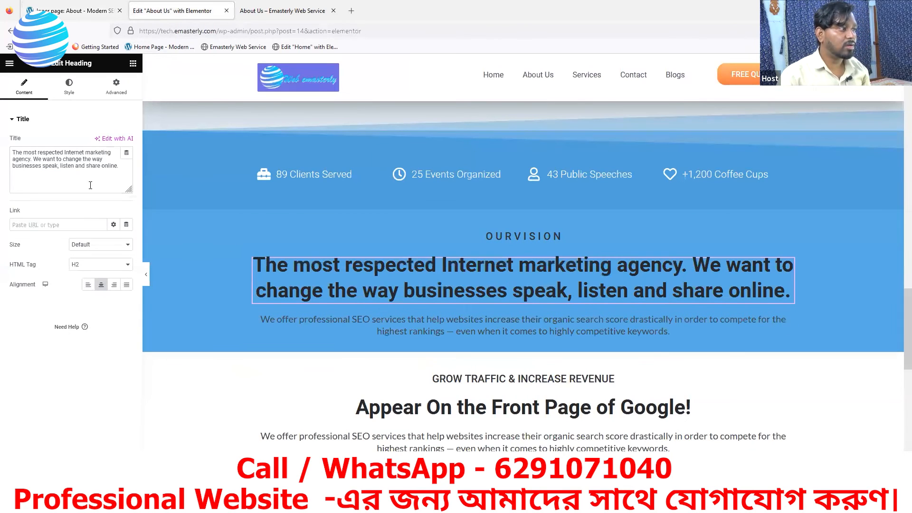
left_click(70, 10)
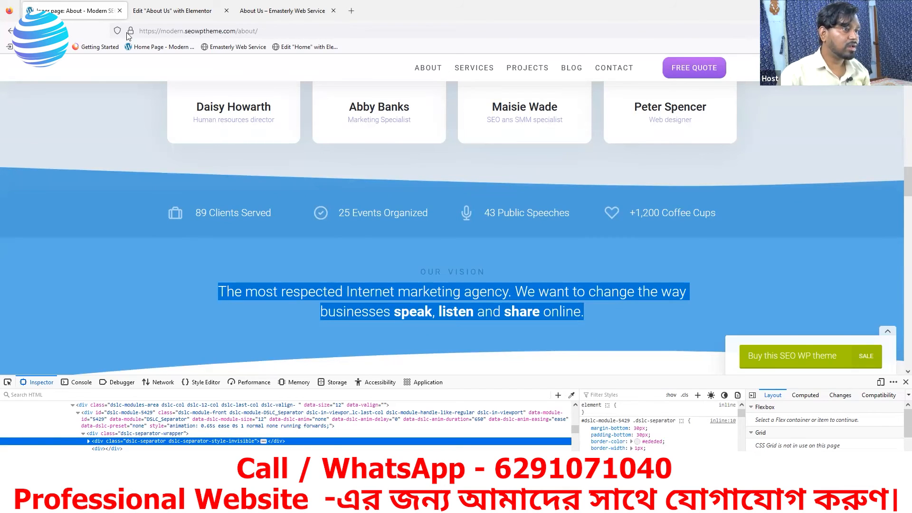
left_click(177, 11)
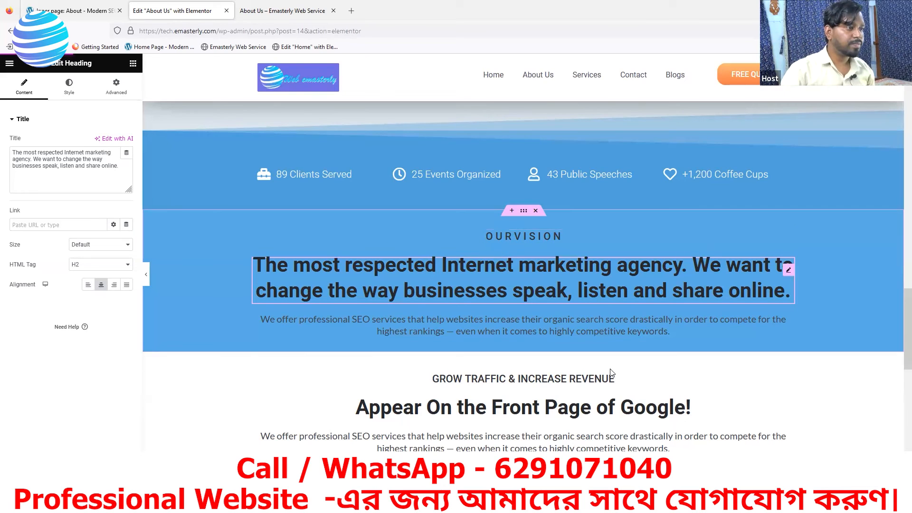
Step: Set the vision statement heading's text colour to white and delete the SEO services paragraph below it
left_click(69, 87)
left_click(127, 141)
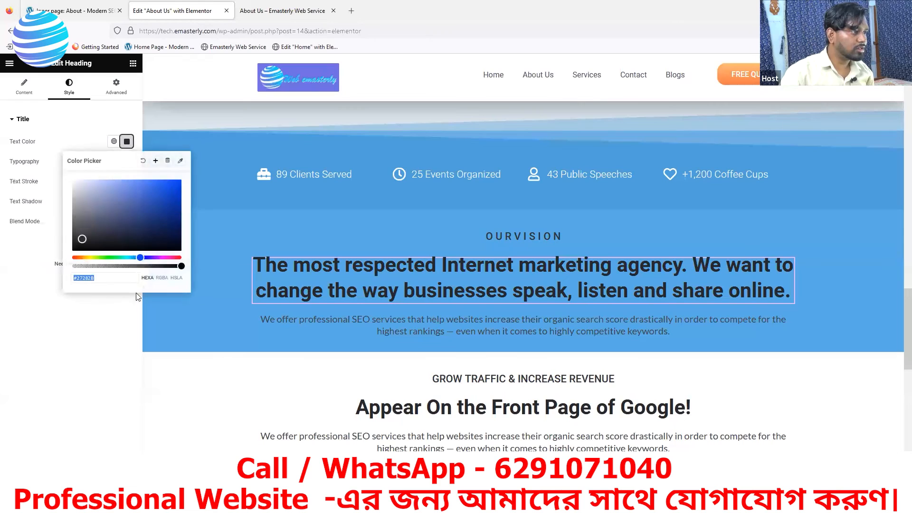
right_click(792, 315)
left_click(813, 478)
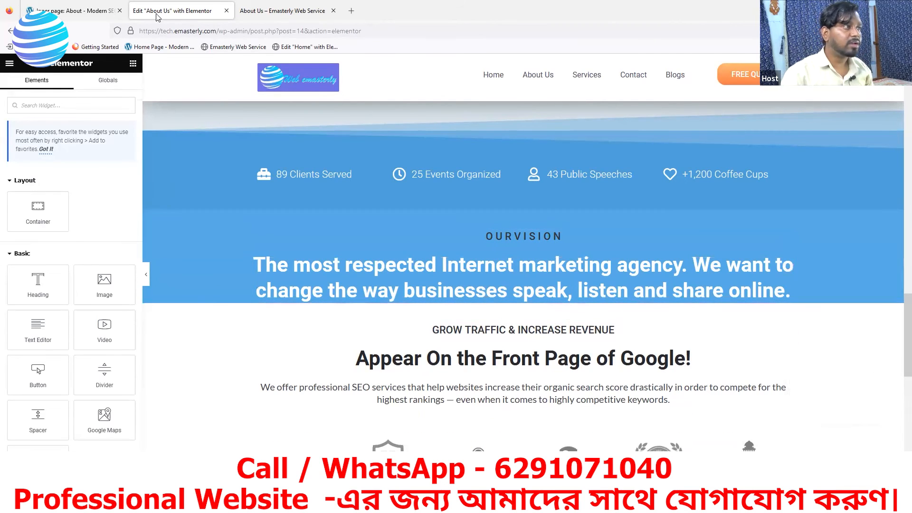
Step: Check the reference page's "OUR VISION" label and set the matching heading's typography to weight 400 (Normal) and size 20 px
left_click(76, 11)
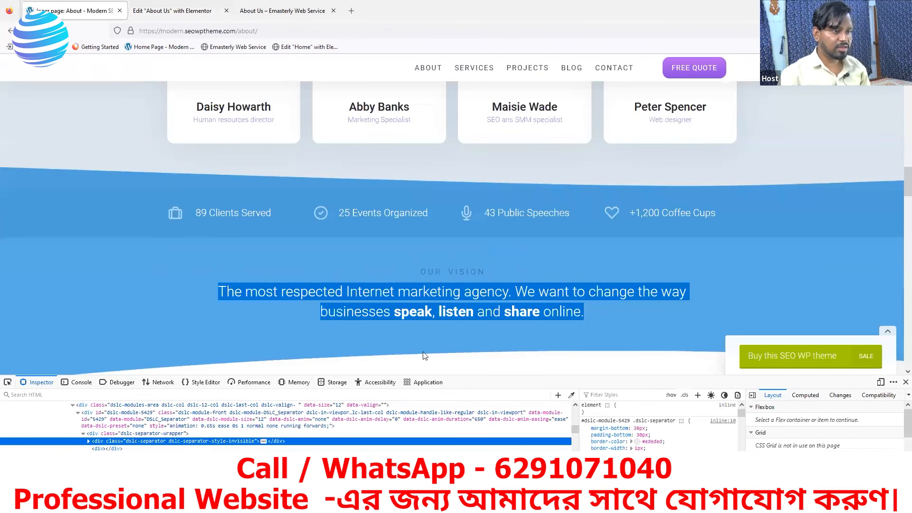
left_click(419, 332)
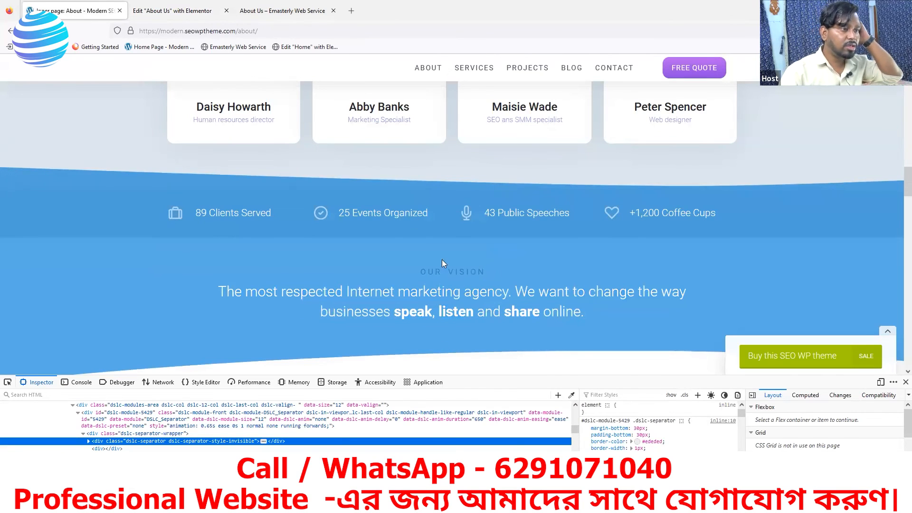
left_click(172, 11)
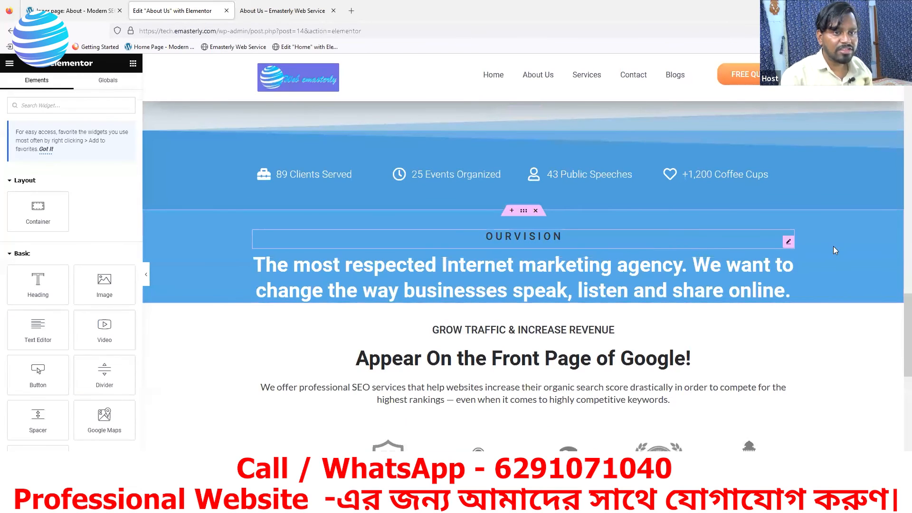
left_click(789, 242)
left_click(69, 87)
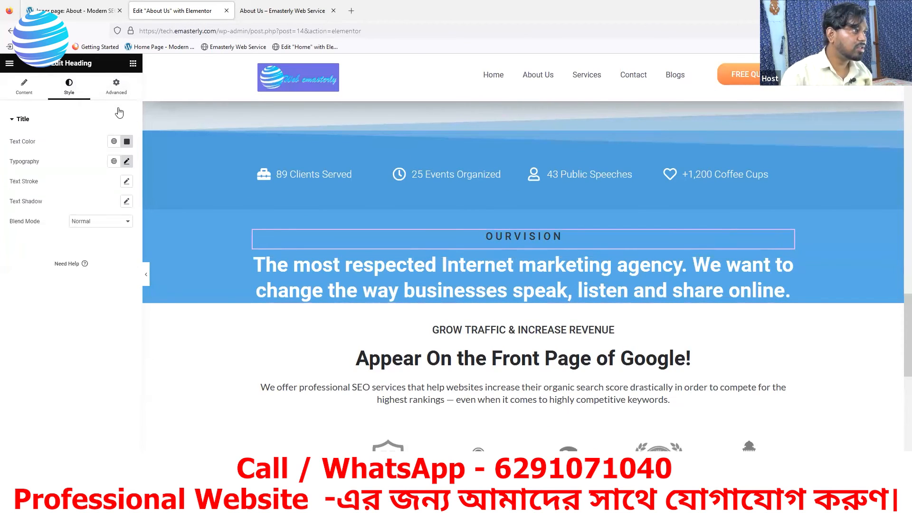
left_click(127, 161)
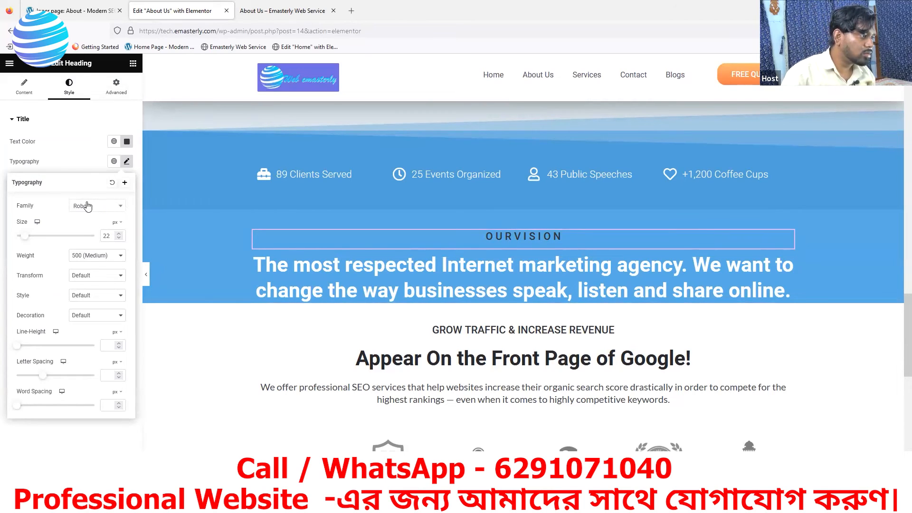
left_click(94, 256)
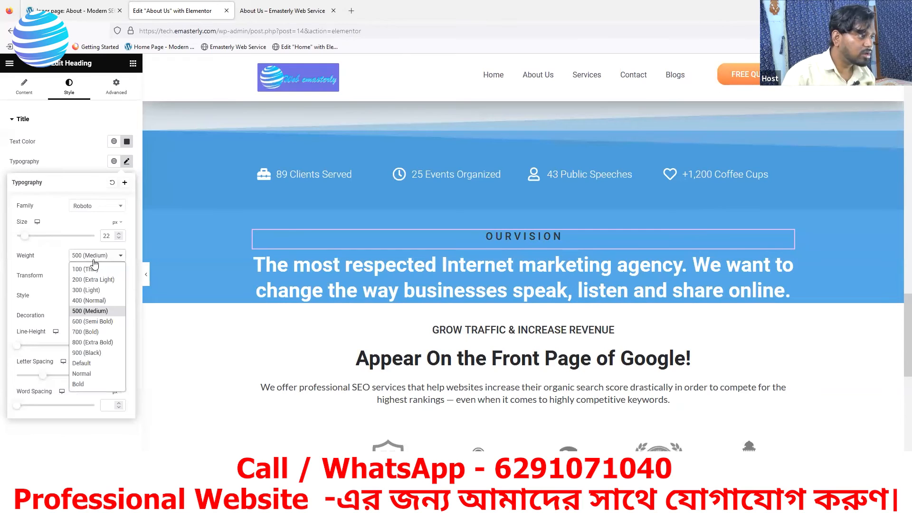
left_click(95, 300)
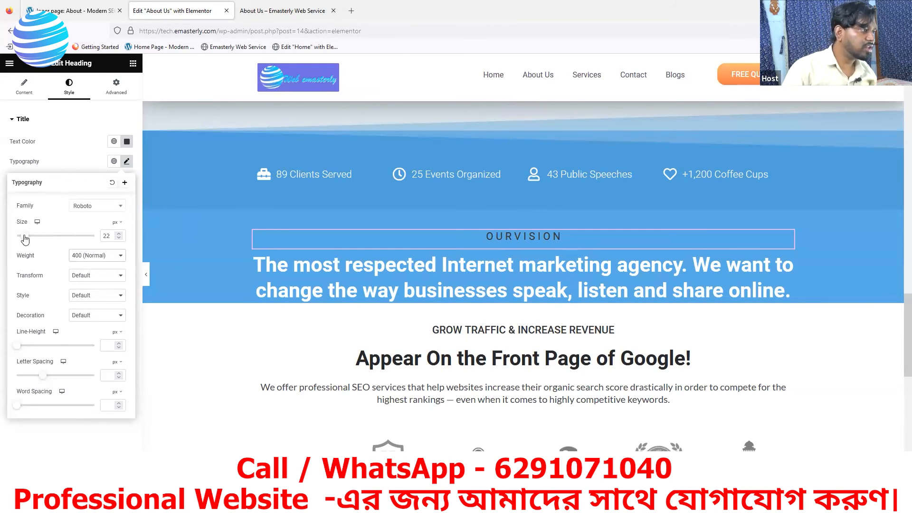
left_click(106, 236)
key("BackSpace")
type("0")
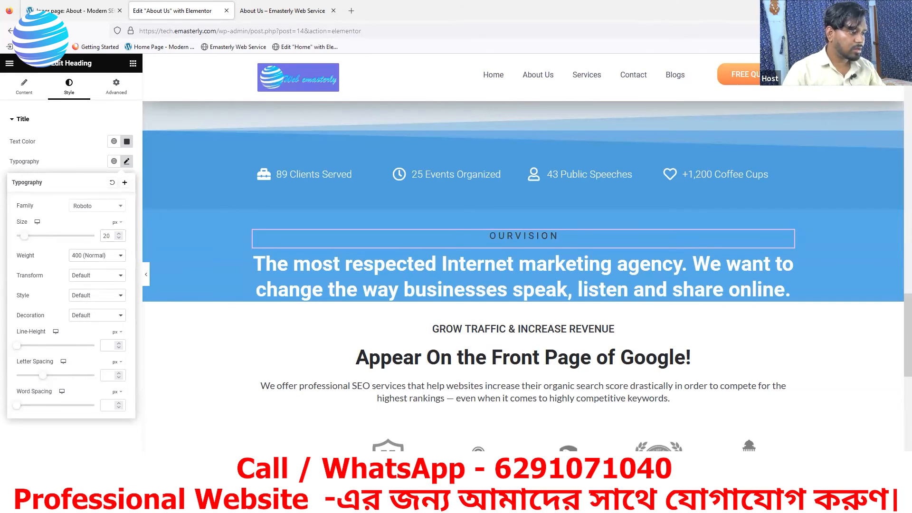
key("Escape")
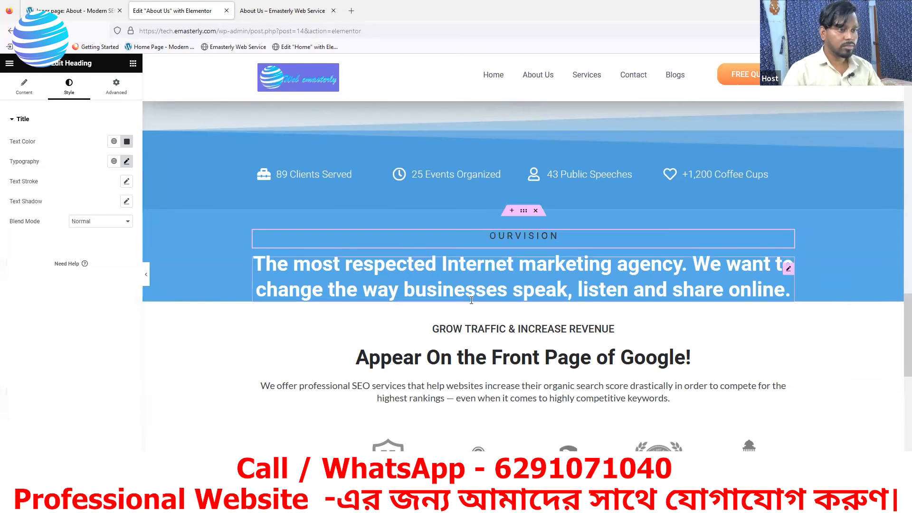
Step: Discard the empty section placed above the "Our Vision" container and increase that container's bottom padding
left_click(511, 210)
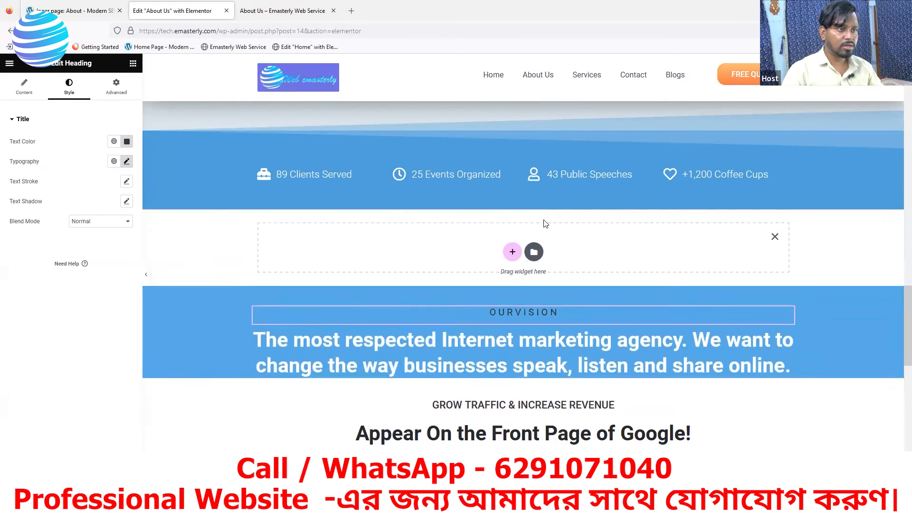
left_click(775, 238)
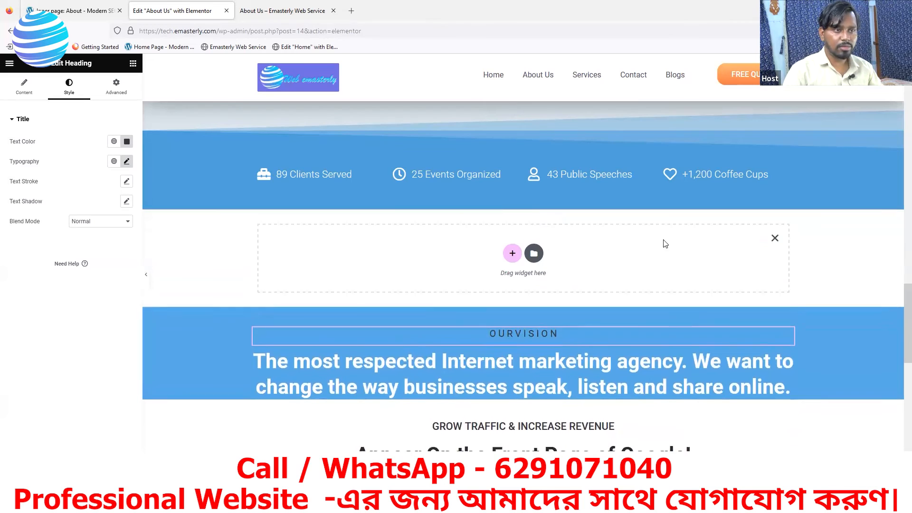
left_click(523, 212)
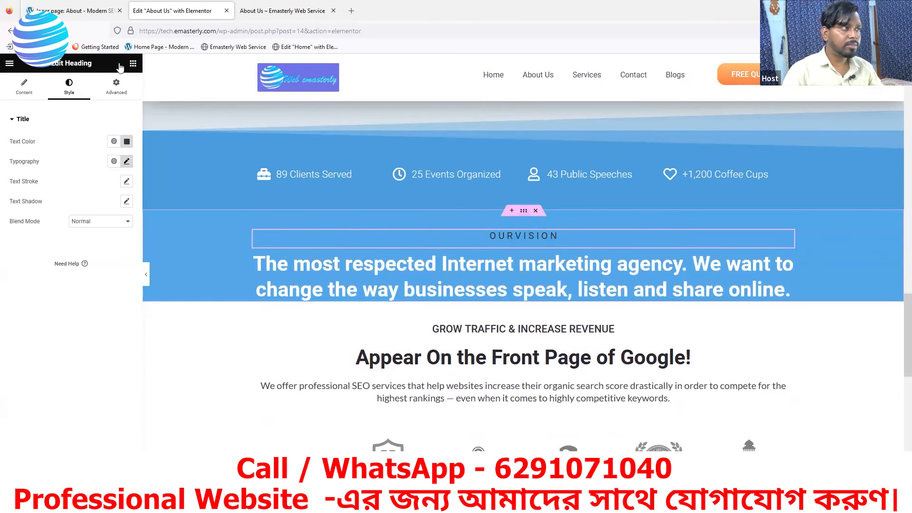
left_click(116, 87)
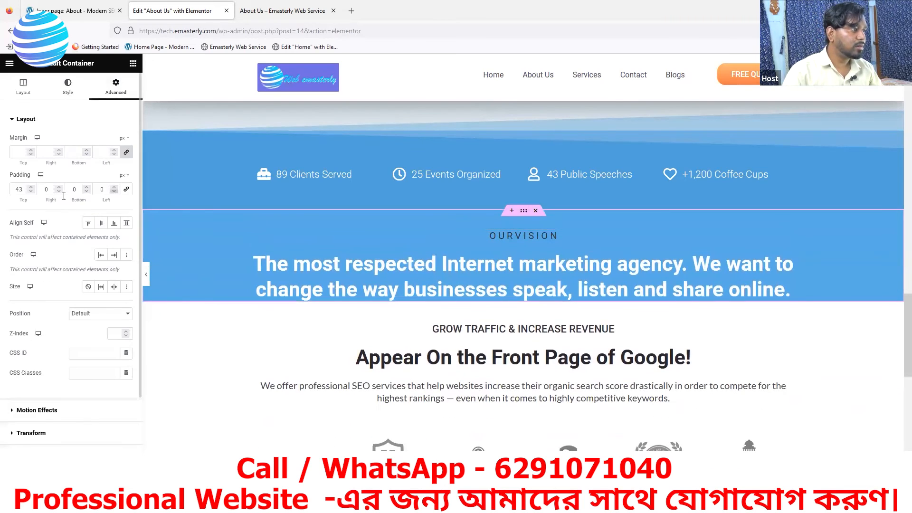
left_click(86, 188)
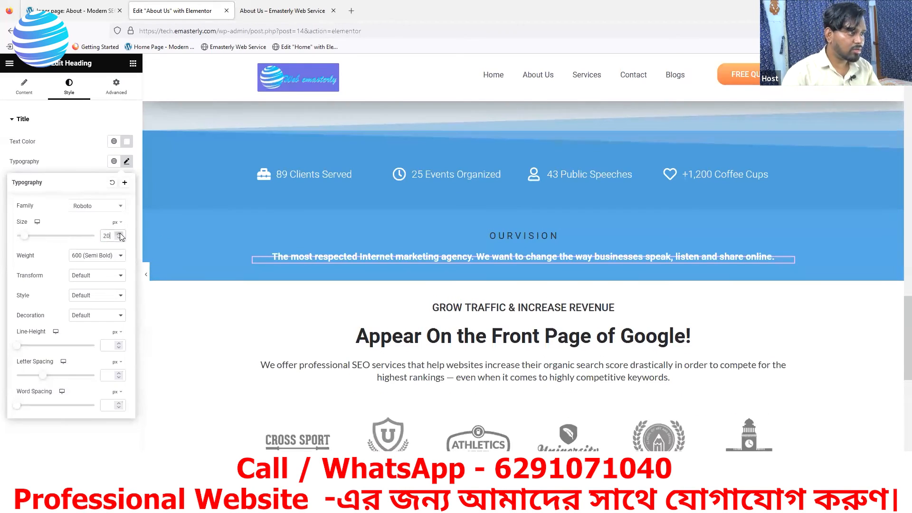
Step: Set the vision statement heading's typography to size 31 px and weight 400 (Normal), checking it against the reference page
left_click(120, 234)
left_click(119, 234)
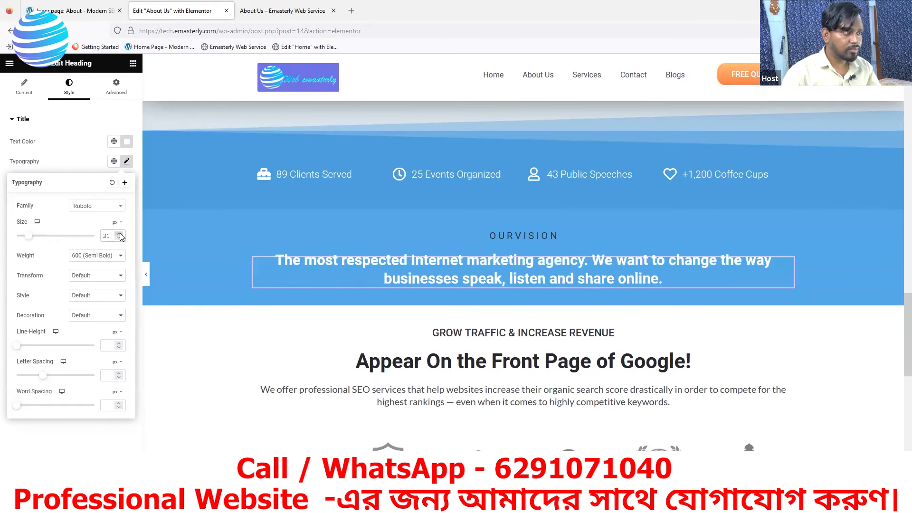
left_click(74, 10)
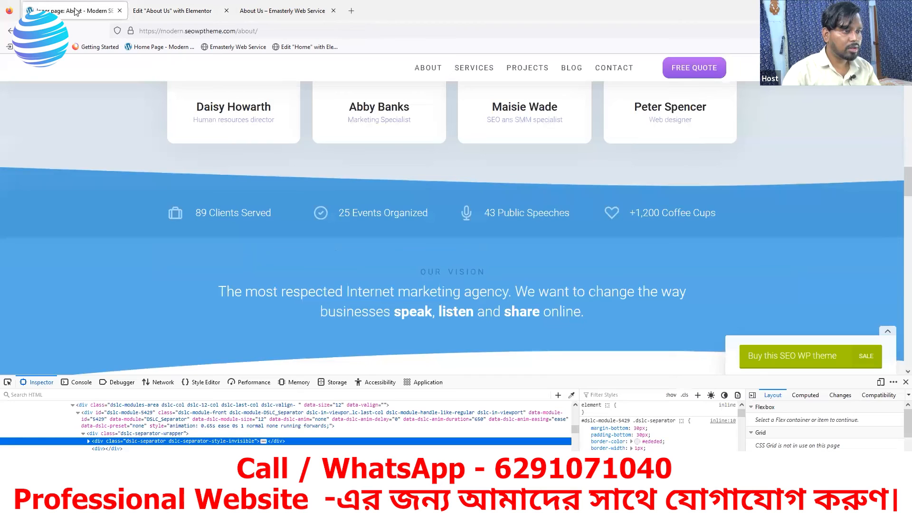
left_click(150, 13)
left_click(82, 259)
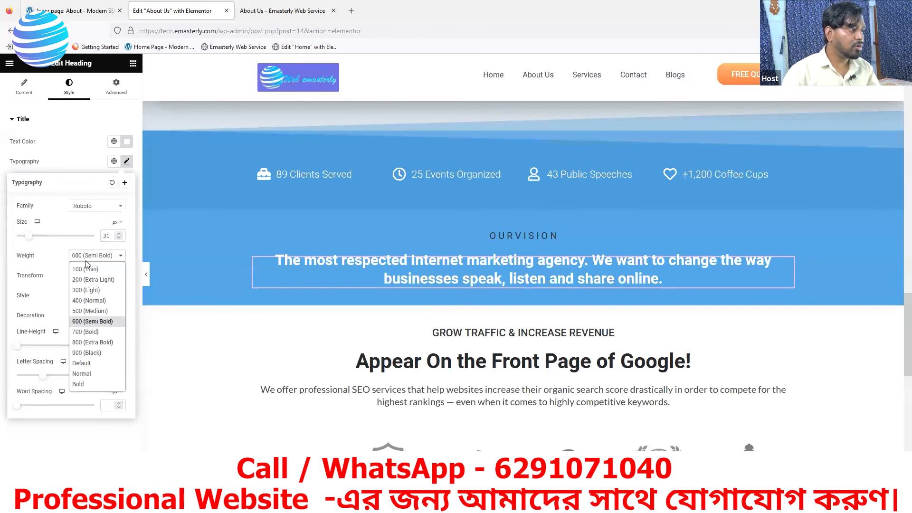
left_click(86, 300)
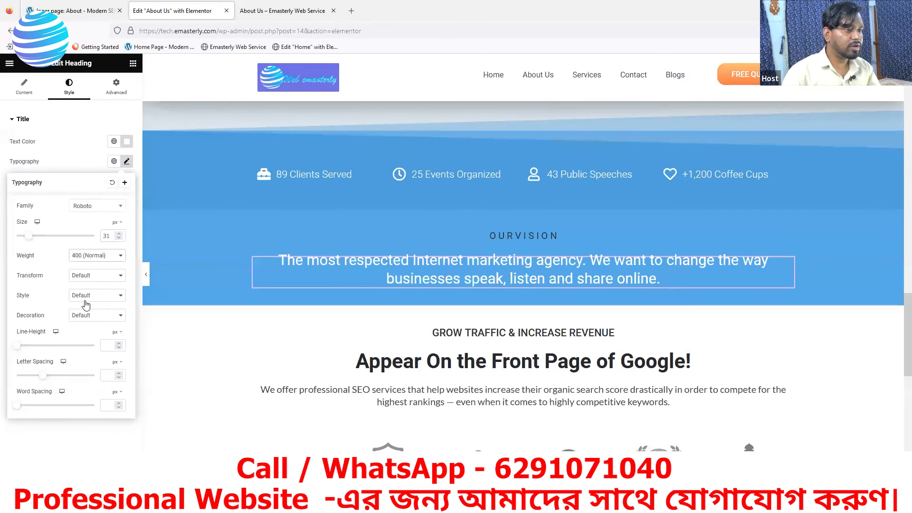
Step: Check the reference page's section edge and add a flipped Tilt Opacity shape divider to the bottom of the "Our Vision" container
left_click(82, 439)
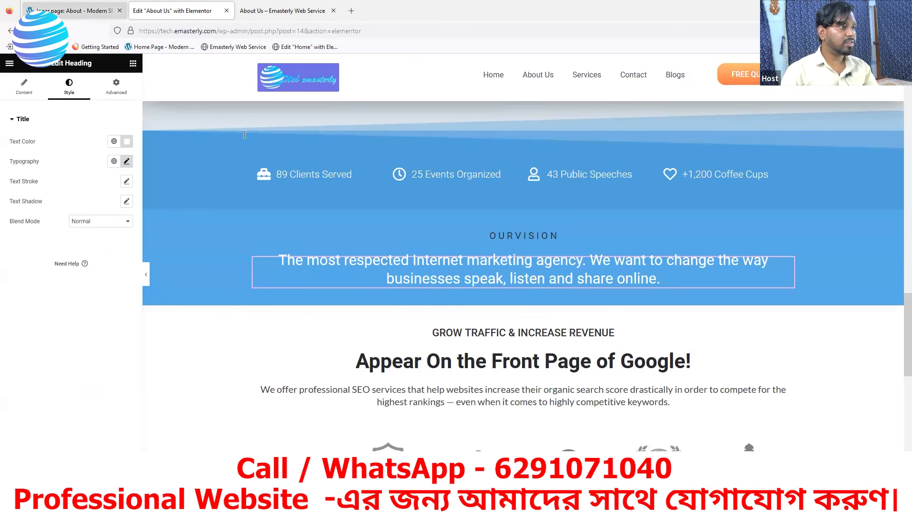
left_click(76, 11)
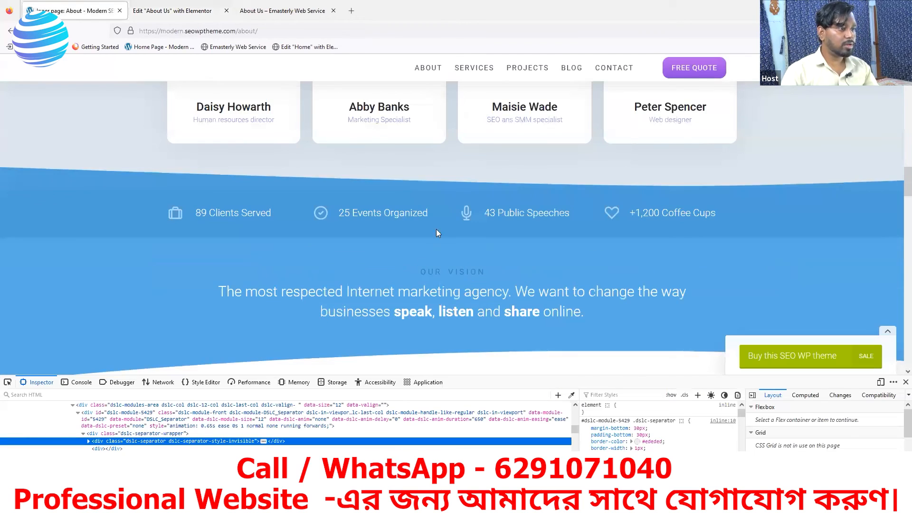
left_click(192, 15)
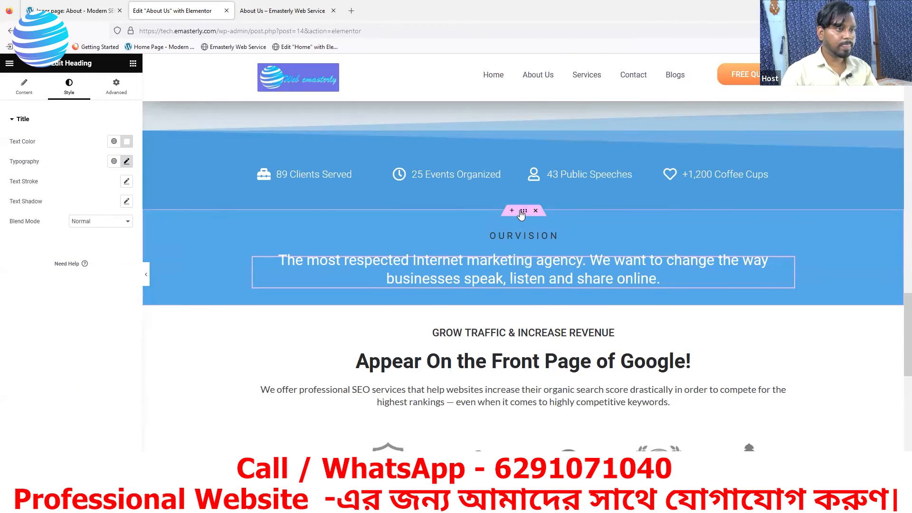
left_click(523, 211)
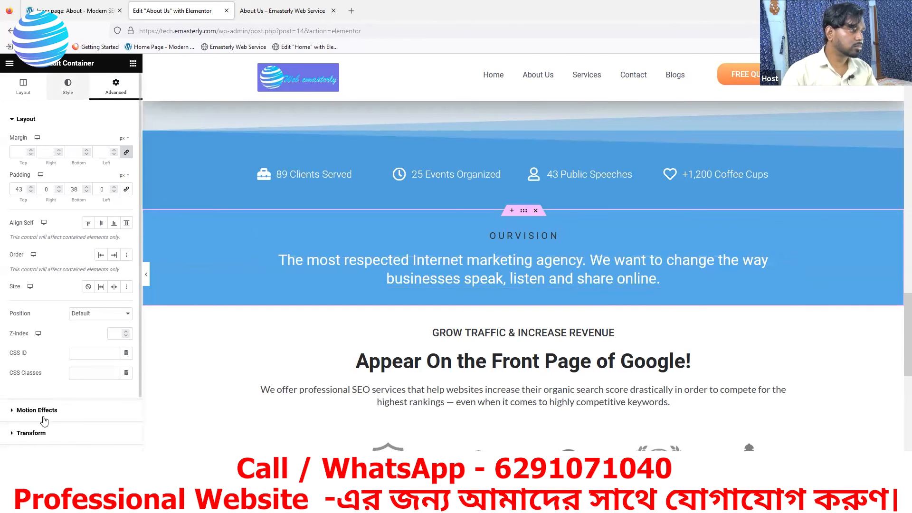
left_click(36, 383)
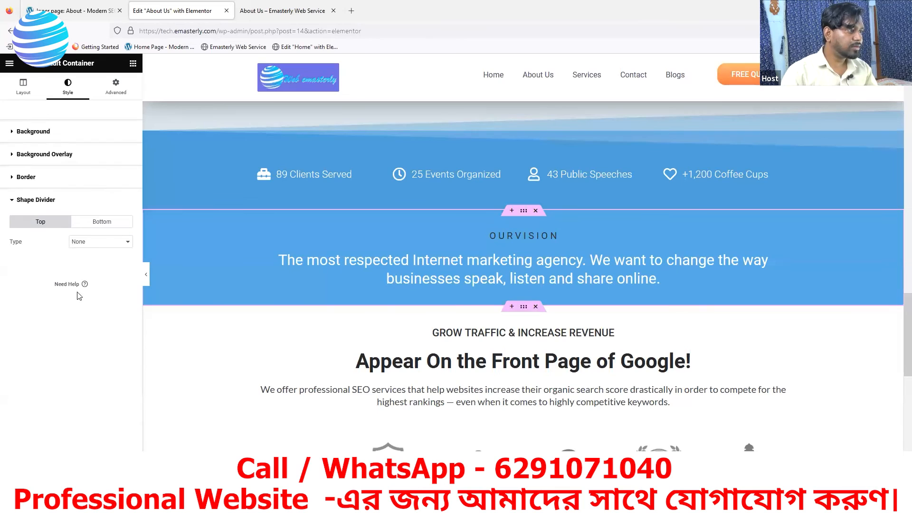
left_click(83, 225)
left_click(115, 242)
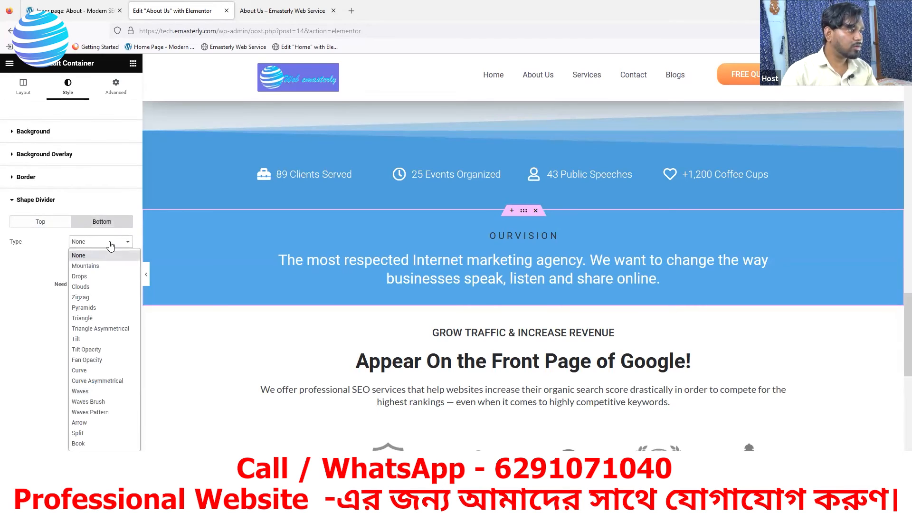
left_click(94, 350)
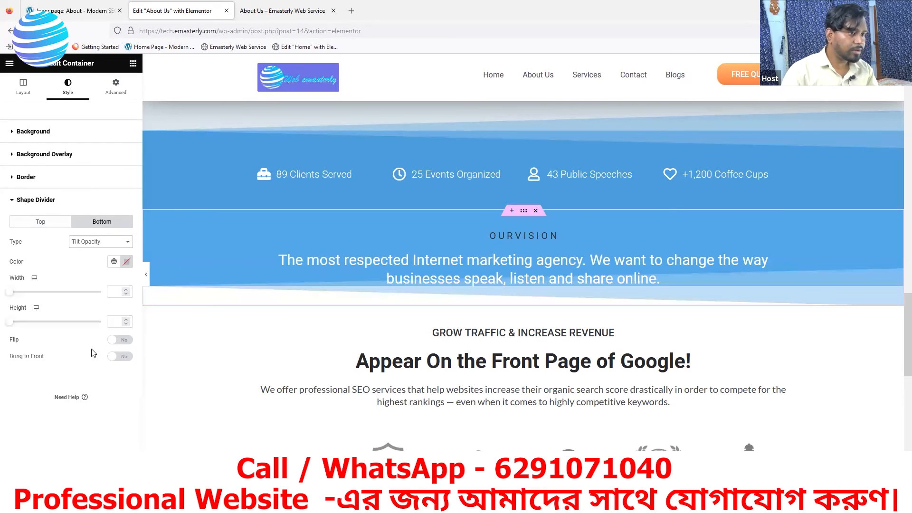
left_click(118, 342)
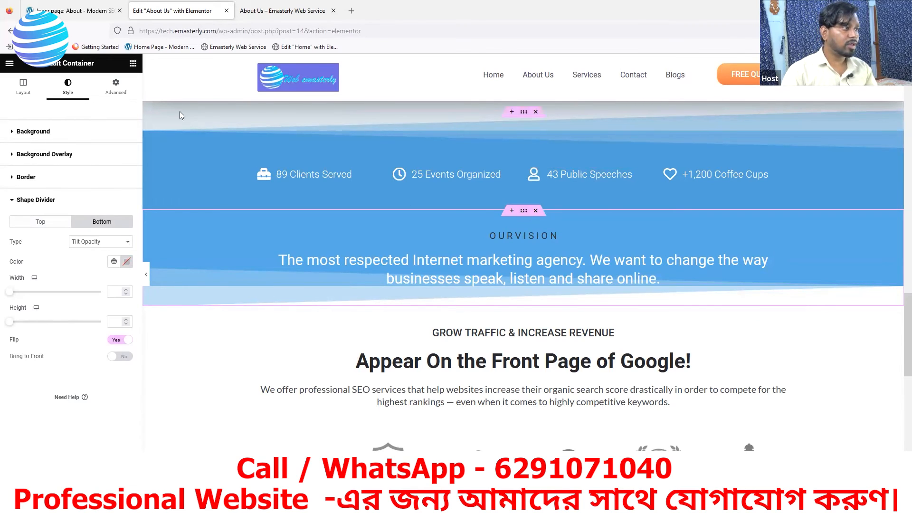
Step: Set the "Our Vision" container's bottom padding to 120 px
left_click(120, 91)
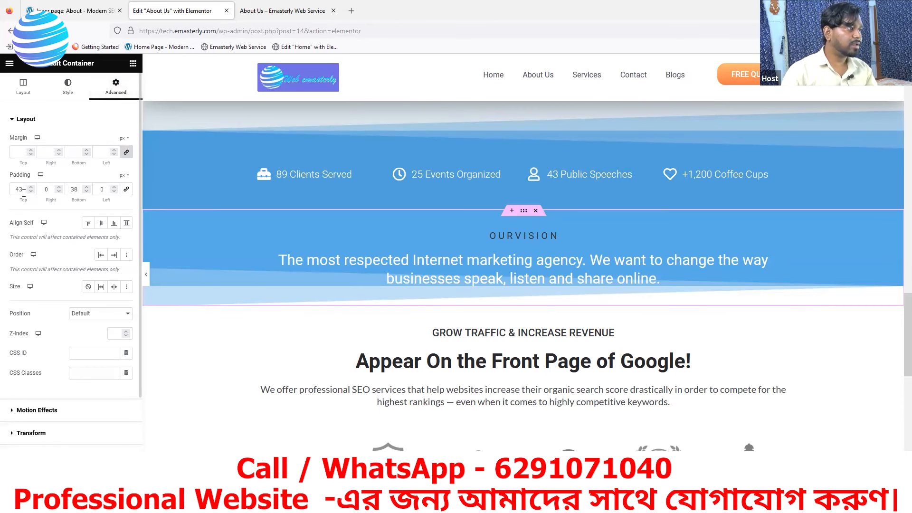
left_click_drag(81, 189, 65, 190)
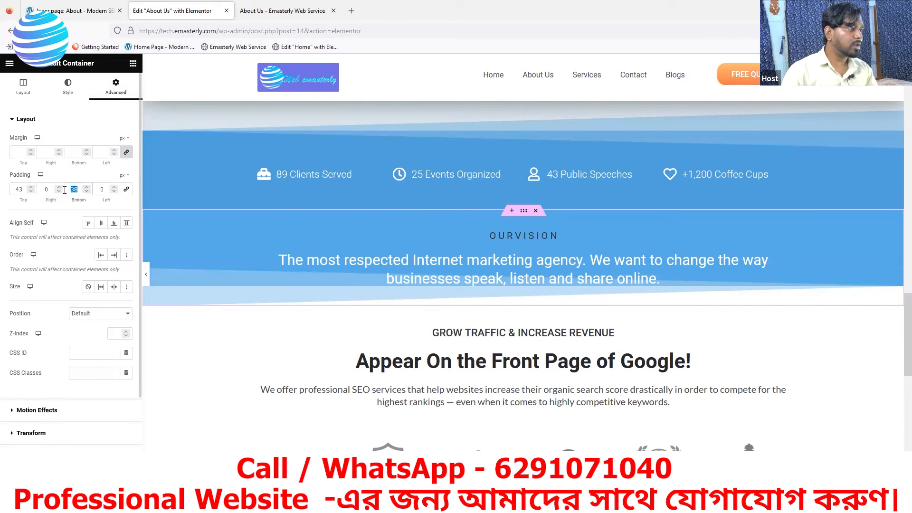
type("80")
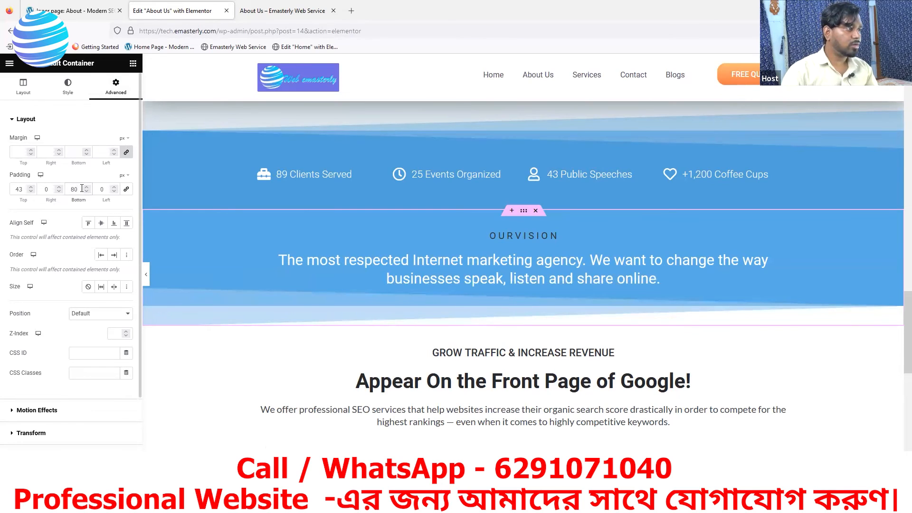
left_click_drag(74, 189, 68, 190)
type("120")
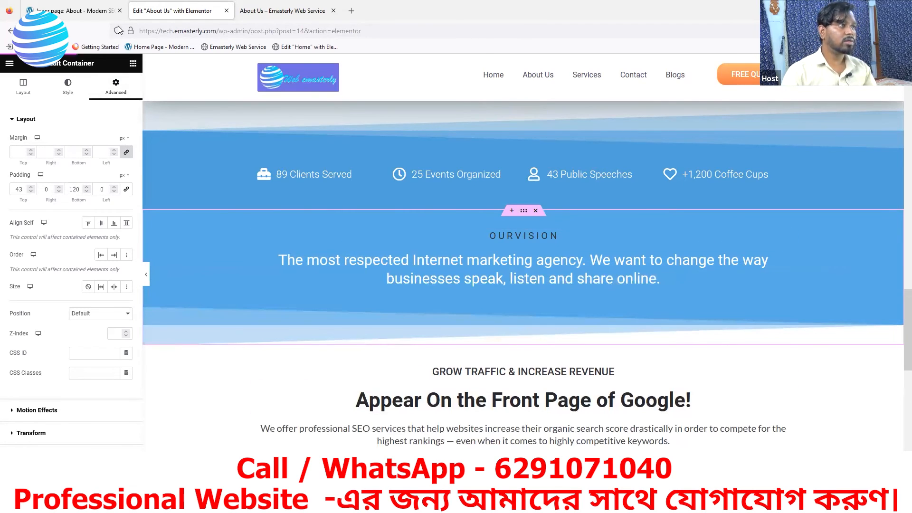
Step: Compare the stats and vision sections on the live Emasterly About Us page with the reference About page
left_click(76, 14)
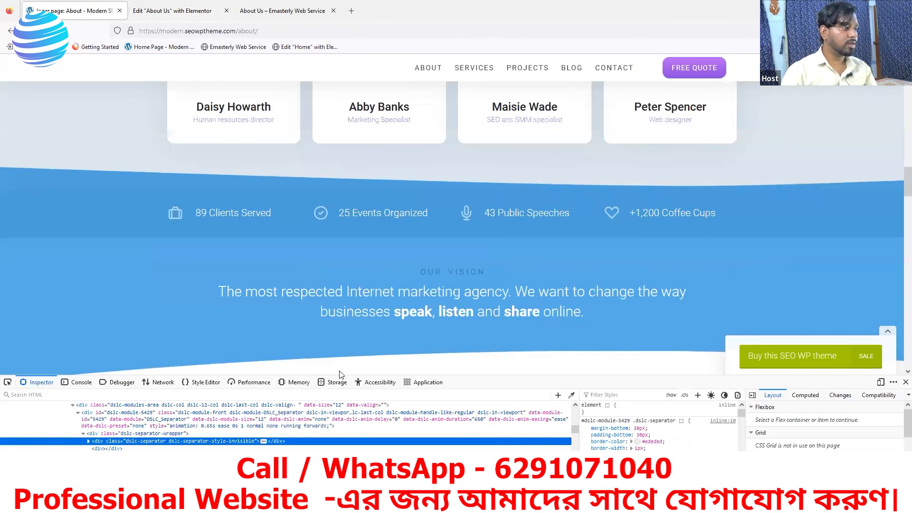
left_click(264, 12)
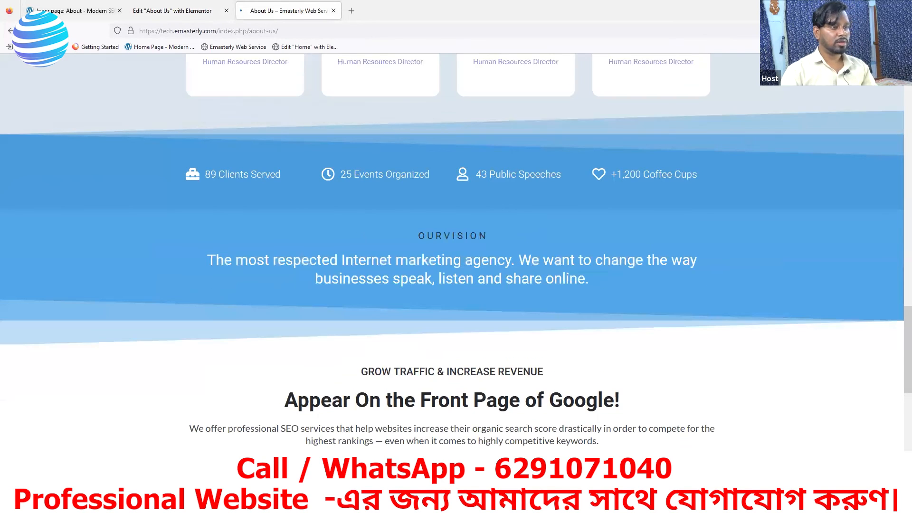
scroll(586, 274, "up", 4)
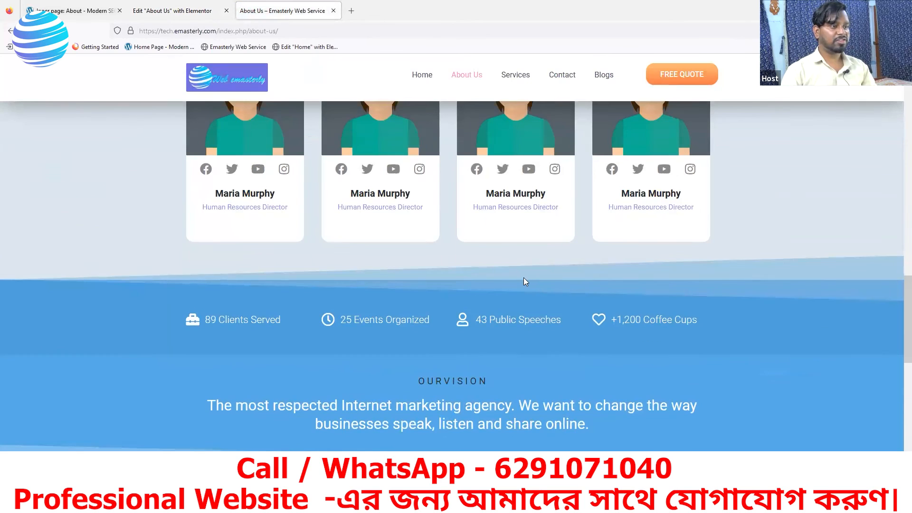
key("ctrl+1")
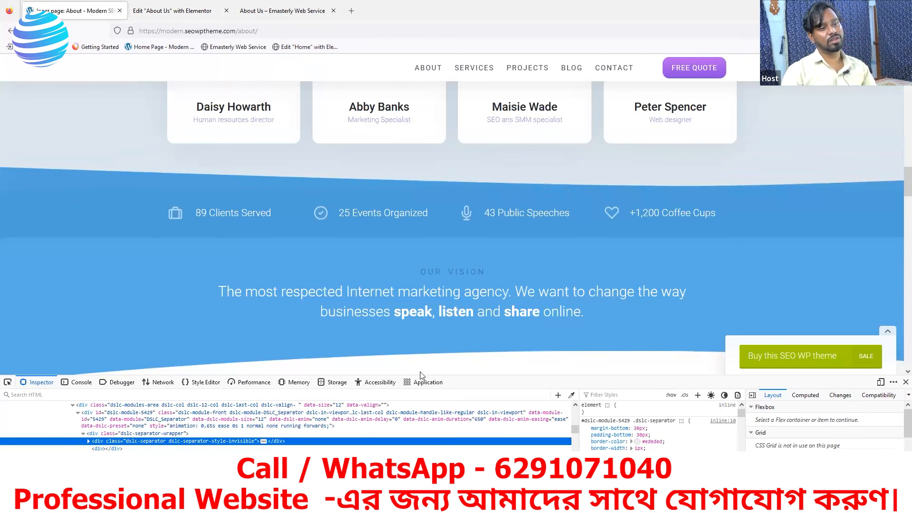
left_click(269, 14)
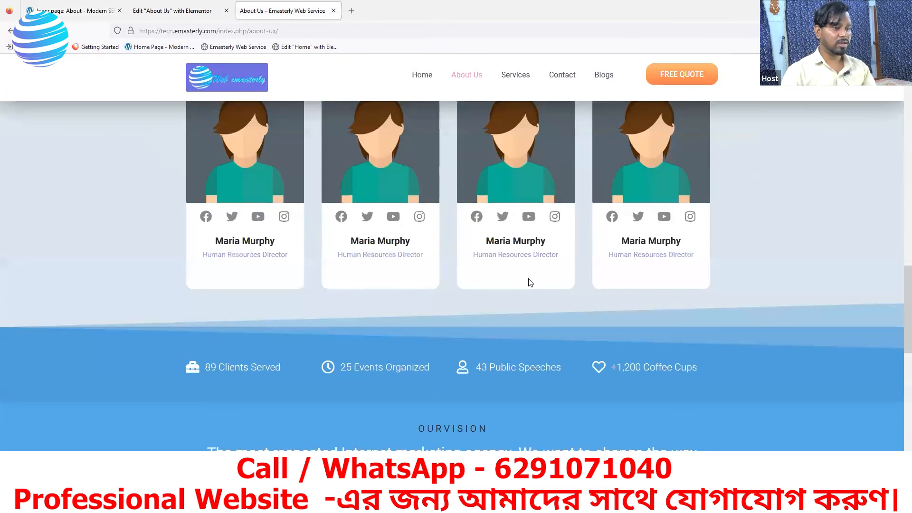
scroll(433, 265, "down", 4)
scroll(503, 310, "down", 3)
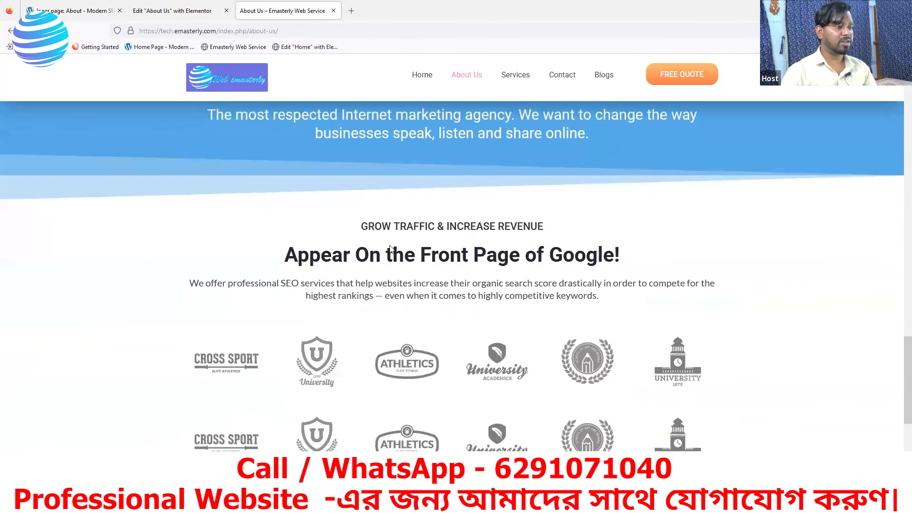
Step: Copy the "Passionate About Our Clients" heading text from the reference About page's client logo section
left_click(190, 11)
scroll(504, 312, "down", 5)
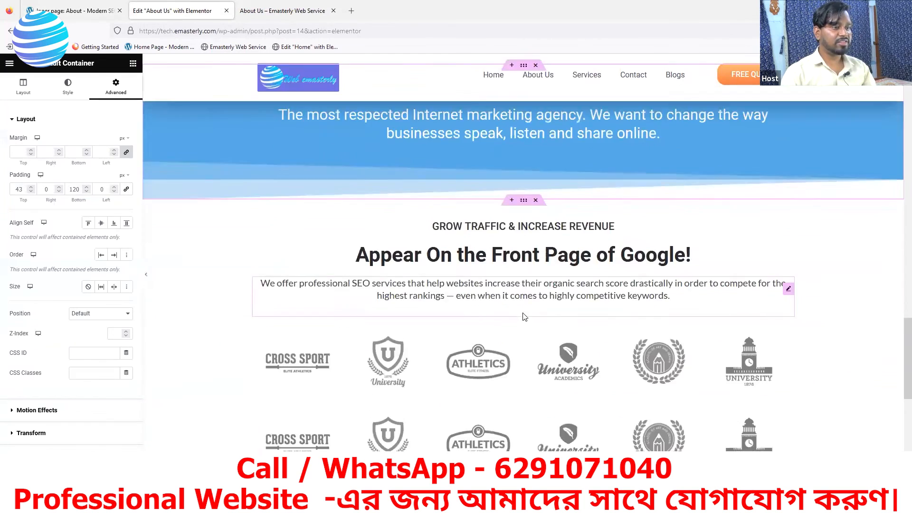
scroll(501, 260, "up", 2)
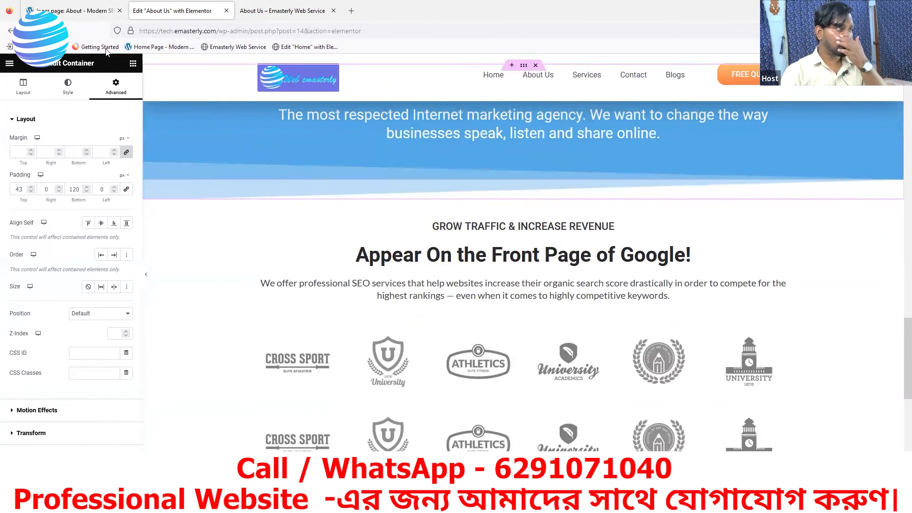
left_click(71, 11)
scroll(641, 269, "down", 2)
scroll(640, 270, "down", 3)
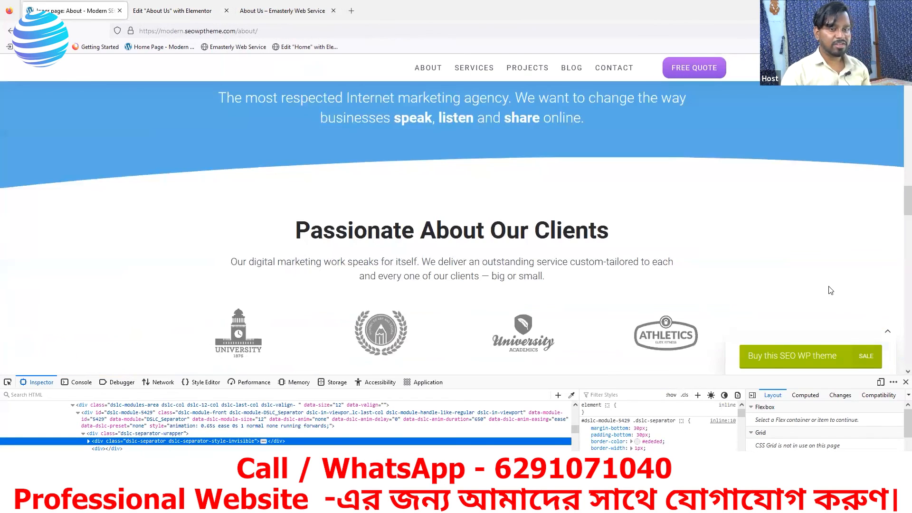
scroll(334, 186, "down", 1)
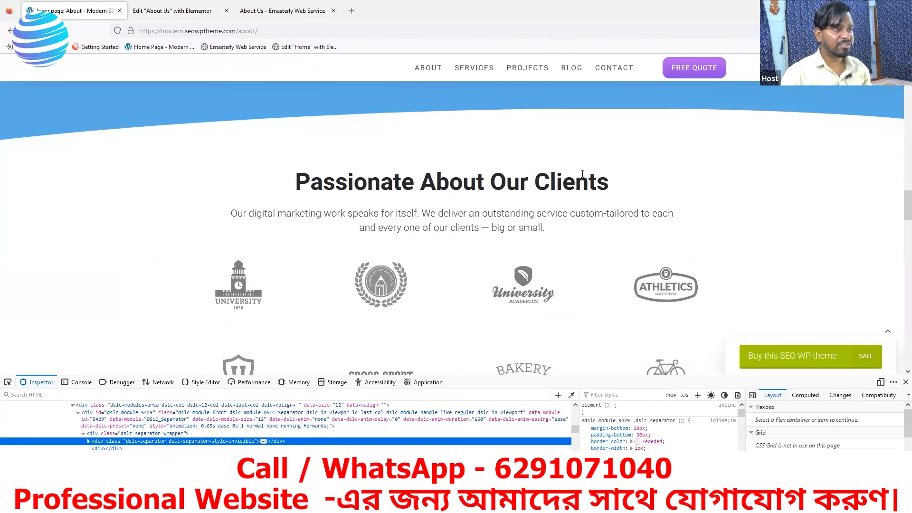
left_click_drag(620, 186, 268, 186)
key("ctrl+c")
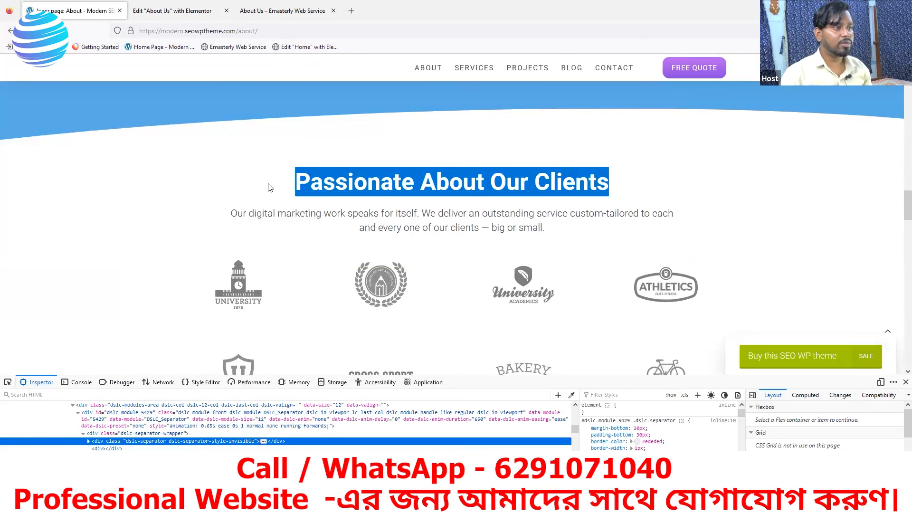
Step: Change the "Appear On the Front Page of Google!" heading to "Passionate About Our Clients" and delete the "Grow Traffic & Increase Revenue" heading above it
left_click(166, 11)
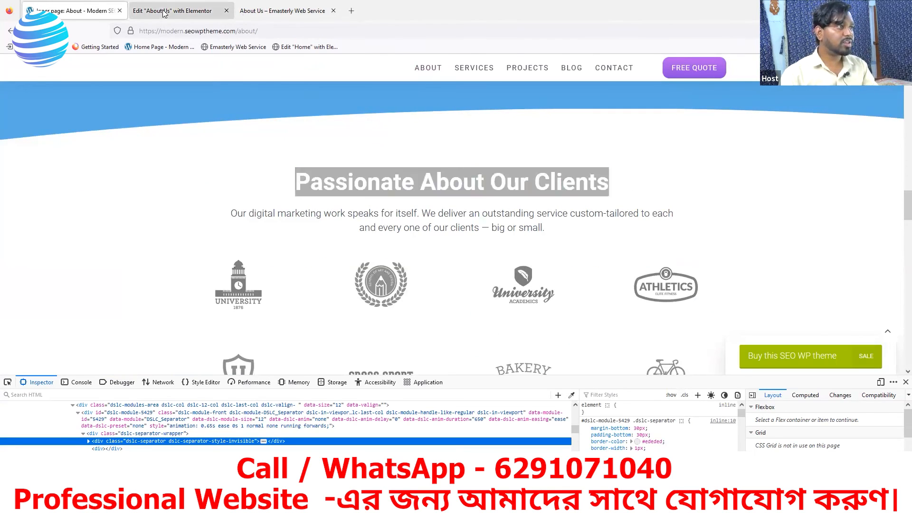
left_click(788, 260)
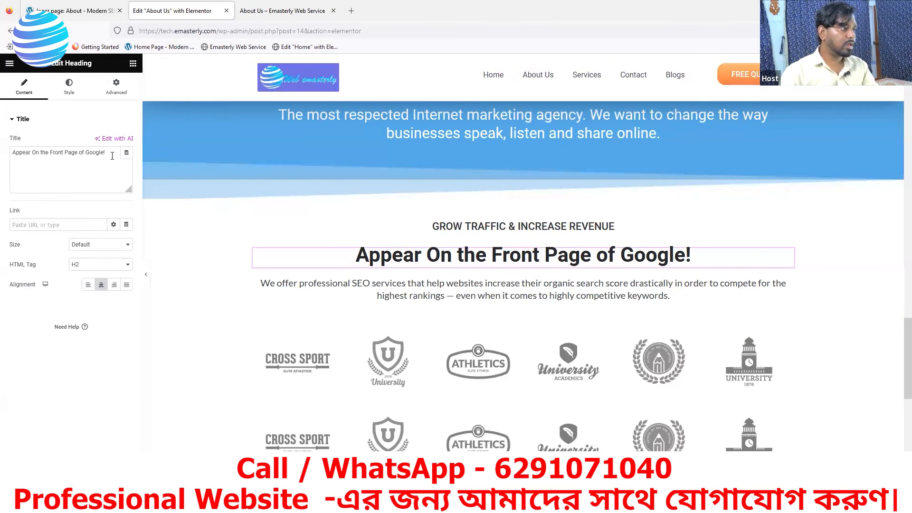
left_click_drag(112, 156, 5, 153)
key("ctrl+v")
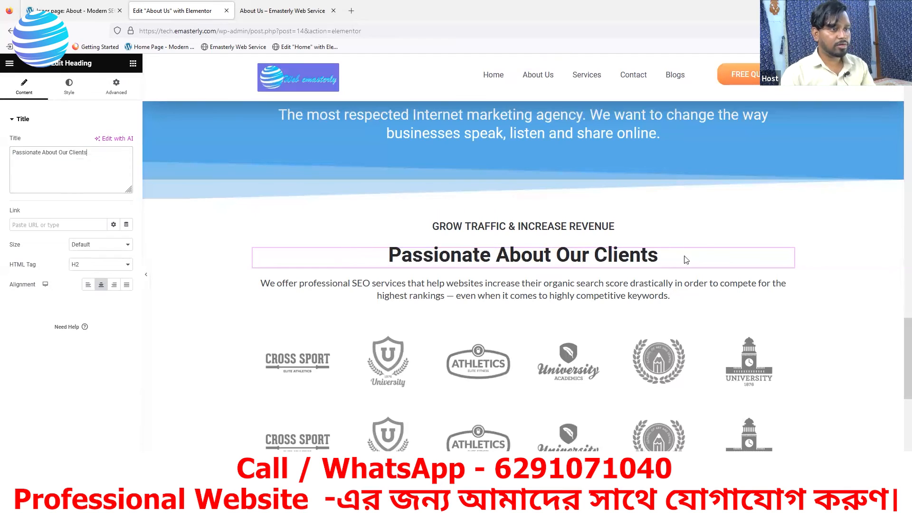
right_click(790, 253)
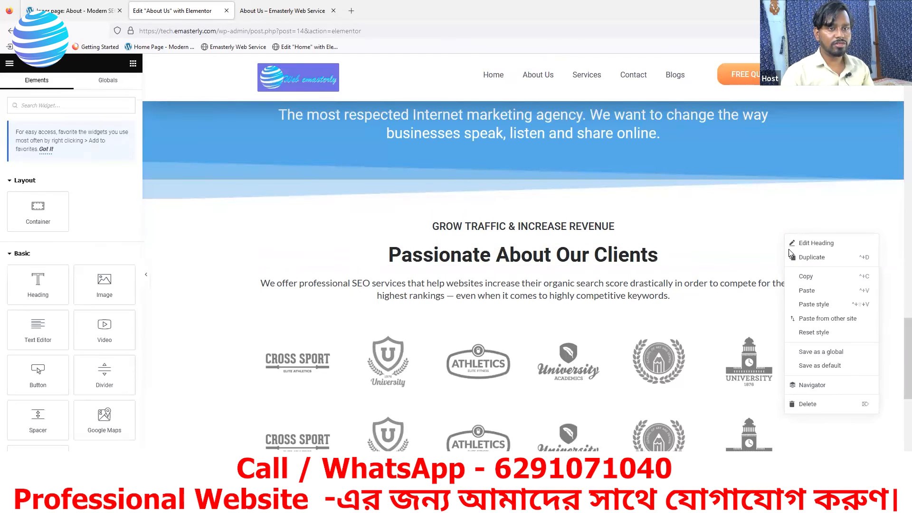
left_click(803, 404)
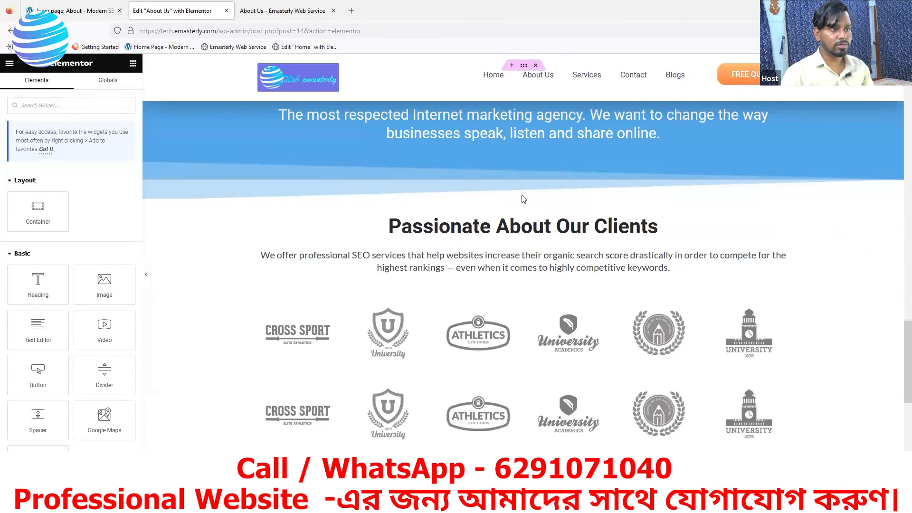
Step: Set the top padding of the "Passionate About Our Clients" container to 70 px
left_click(523, 200)
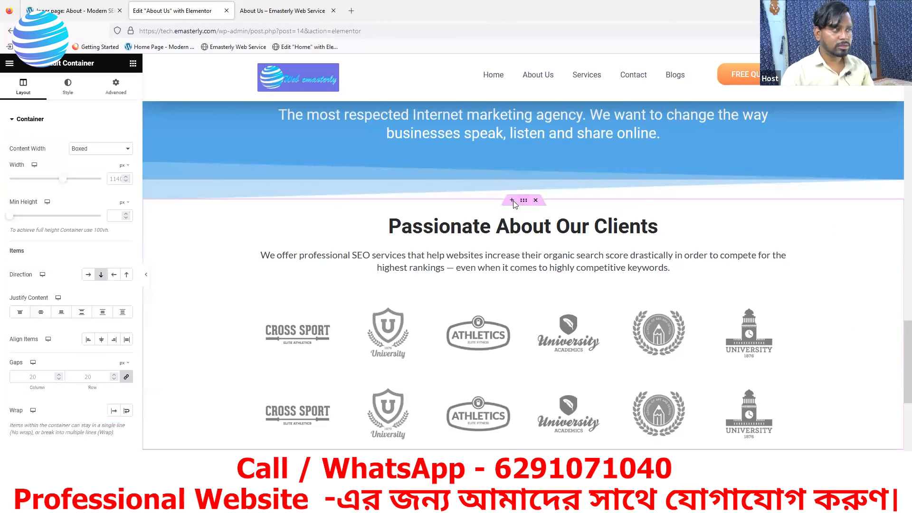
left_click(118, 94)
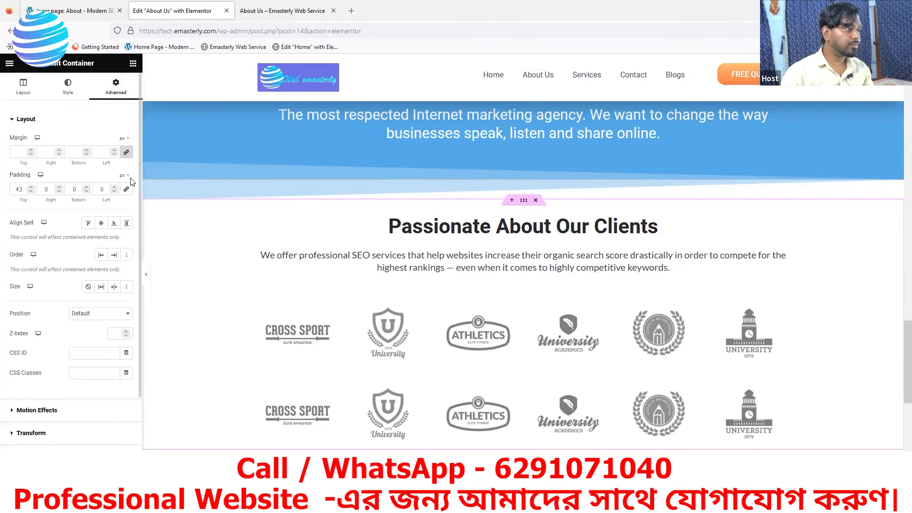
left_click(30, 187)
left_click(30, 187)
left_click(30, 187)
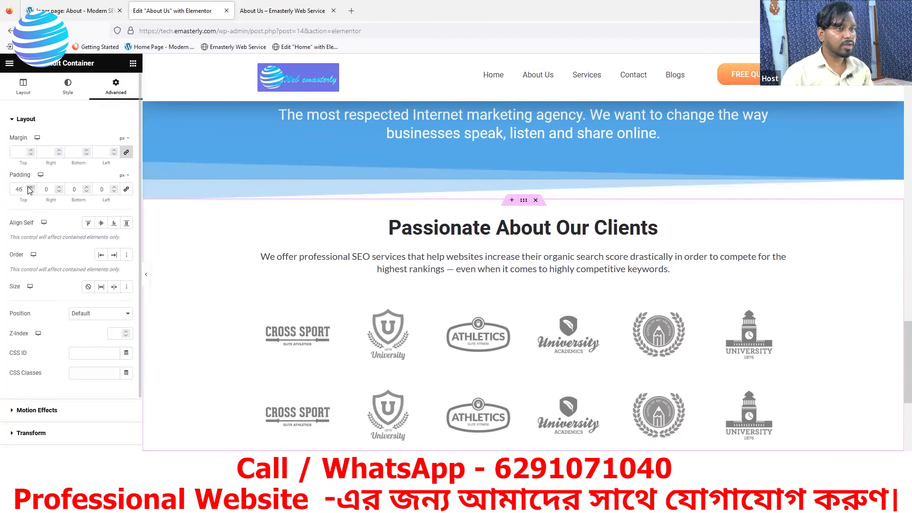
left_click_drag(30, 189, 340, 191)
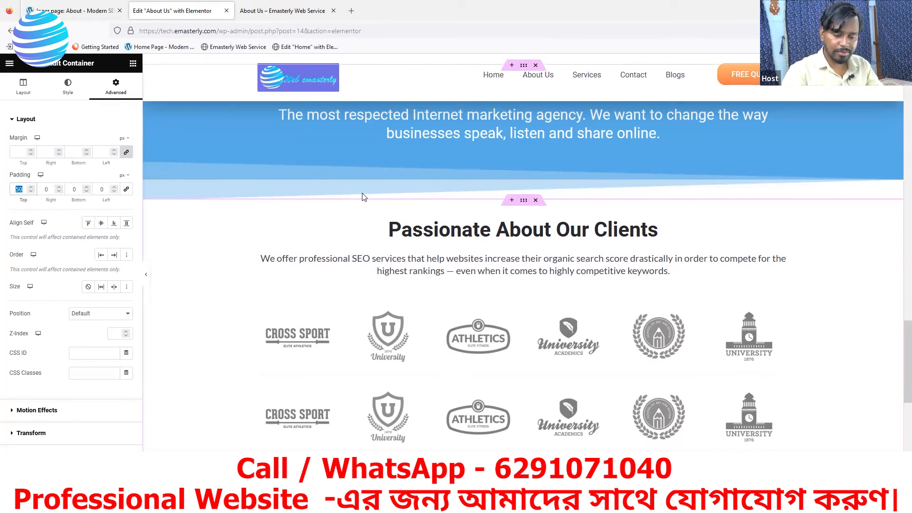
type("70")
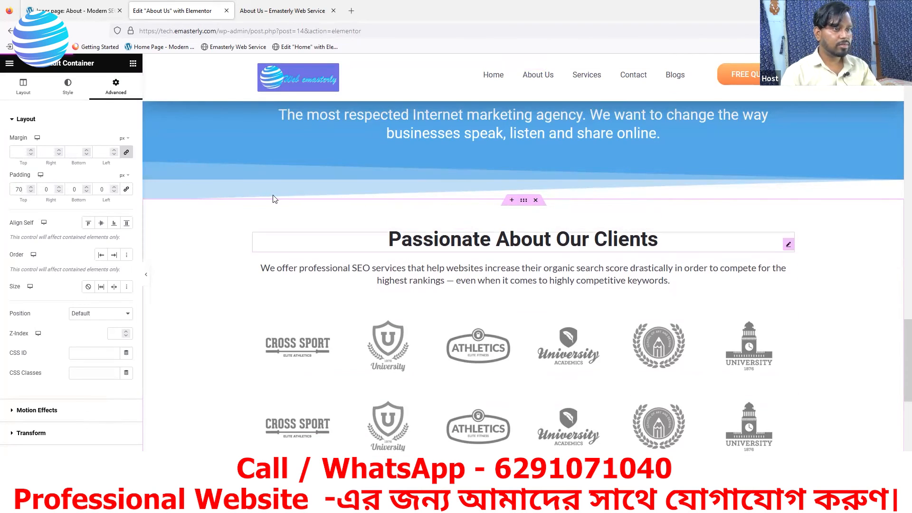
Step: Copy the digital marketing paragraph below "Passionate About Our Clients" on the reference About page
left_click(76, 10)
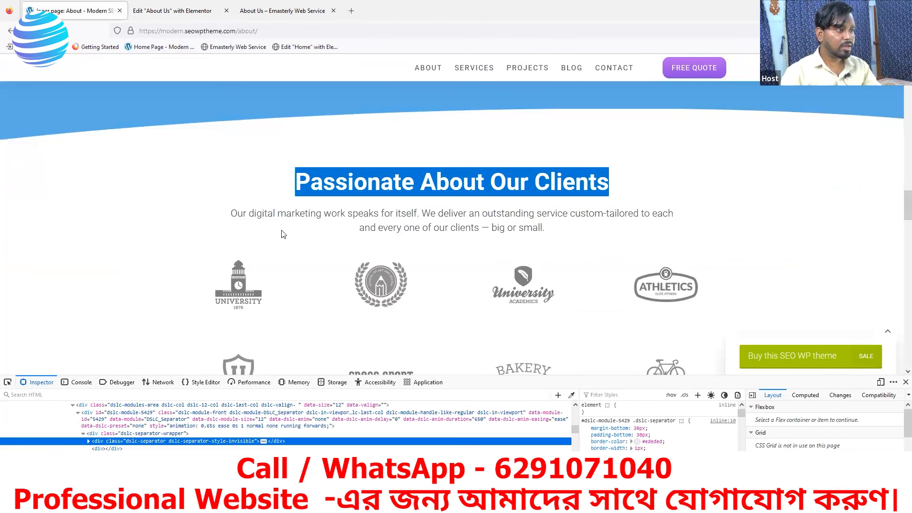
left_click_drag(546, 232, 229, 214)
key("ctrl+c")
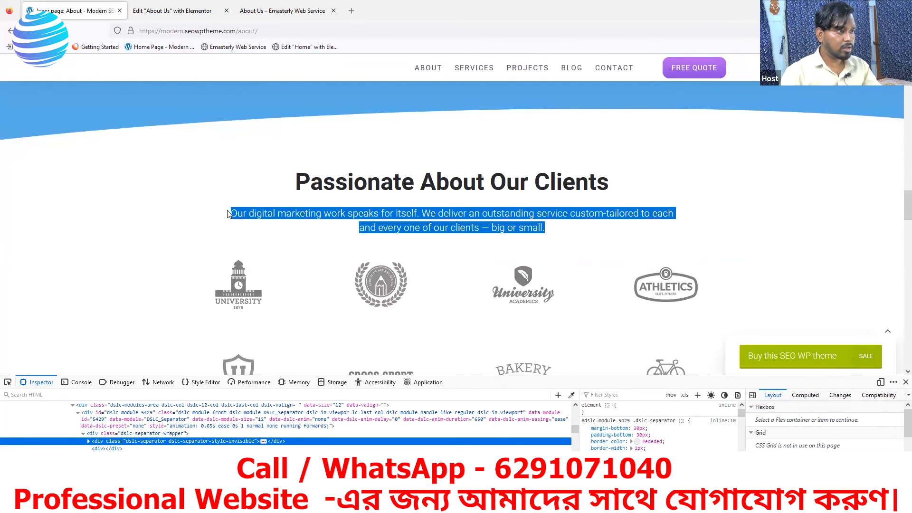
Step: Replace the paragraph under "Passionate About Our Clients" in the Elementor editor with the copied digital marketing text
left_click(167, 11)
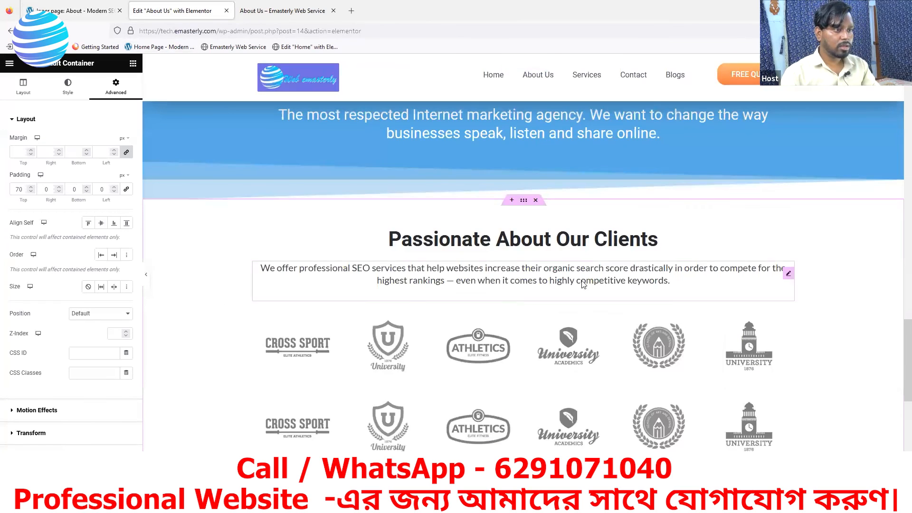
left_click(789, 276)
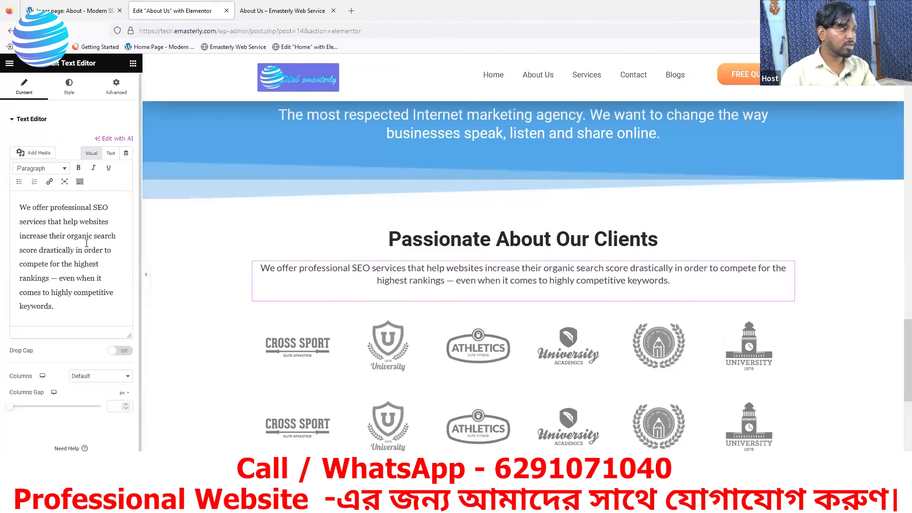
left_click_drag(66, 307, 17, 204)
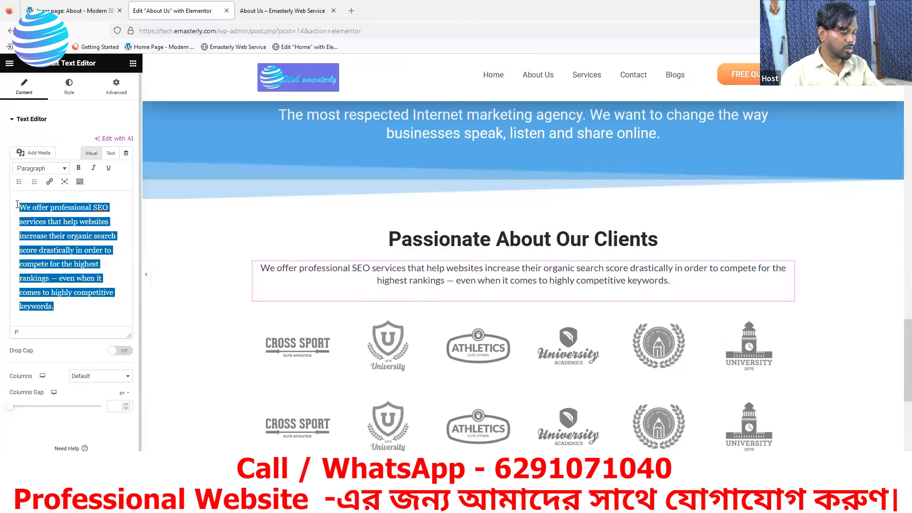
key("ctrl+v")
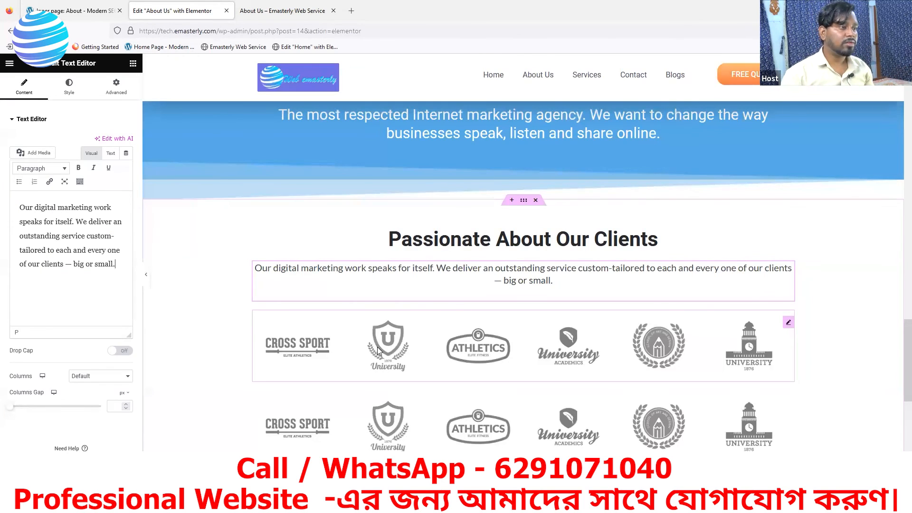
Step: Set the font weight of the paragraph under "Passionate About Our Clients" to 300 (Light)
left_click(69, 93)
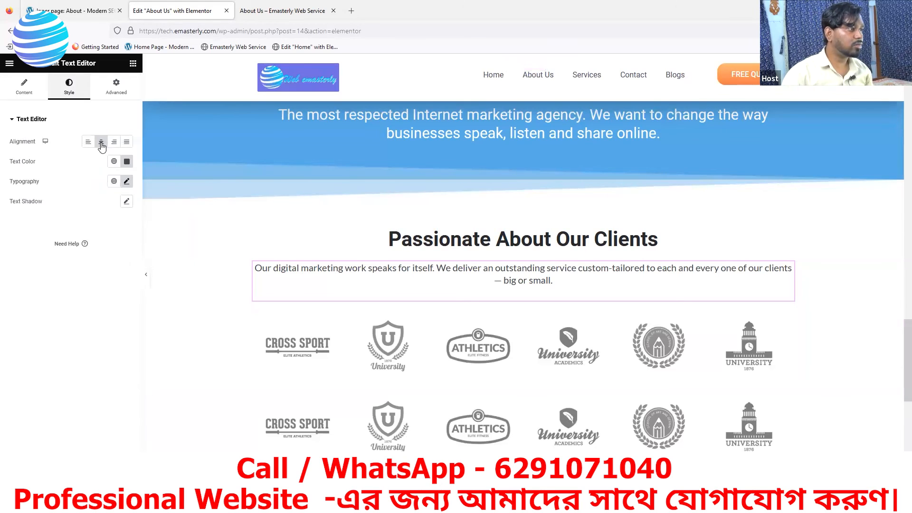
left_click(126, 182)
left_click(104, 275)
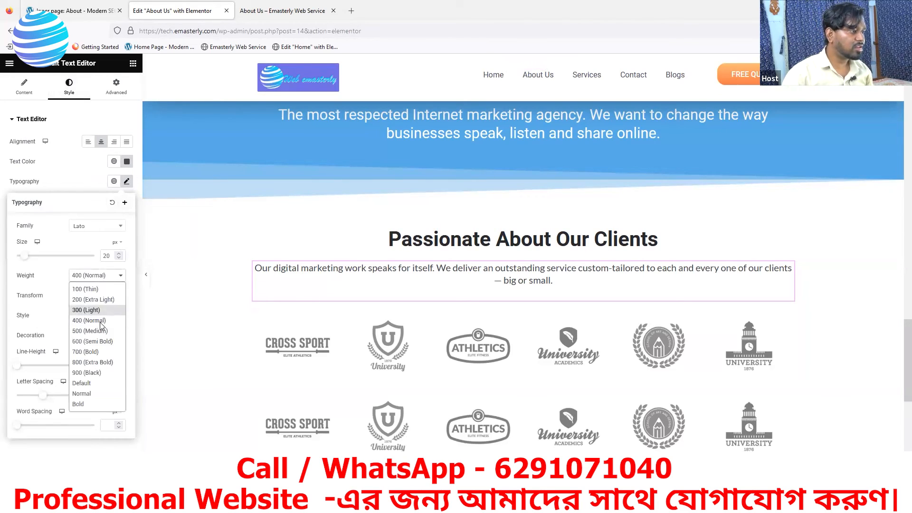
left_click(91, 311)
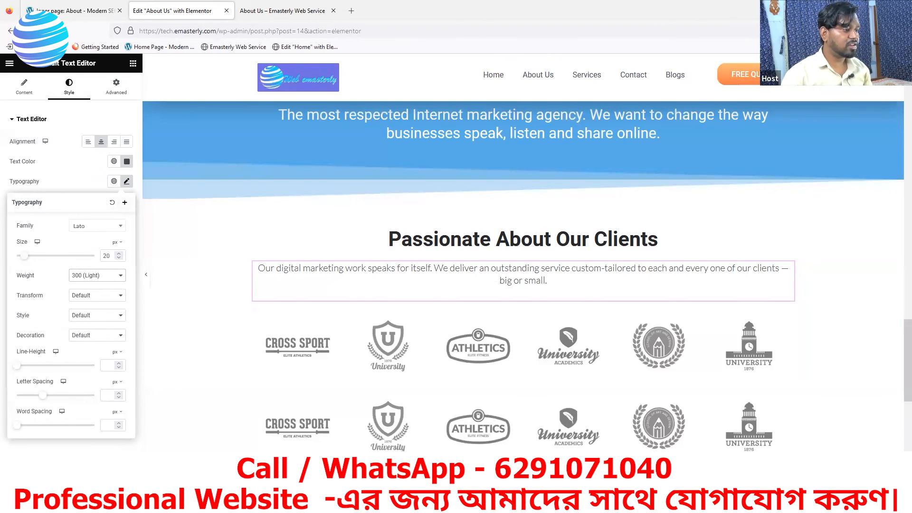
key("Escape")
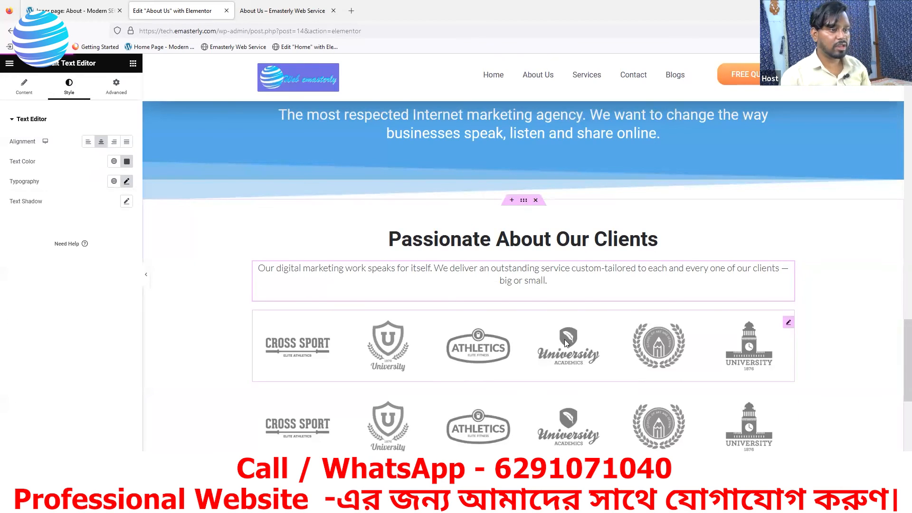
Step: Remove the pencil emblem and University 1876 logos from the upper image carousel and set its slides to show to 4
scroll(617, 315, "down", 3)
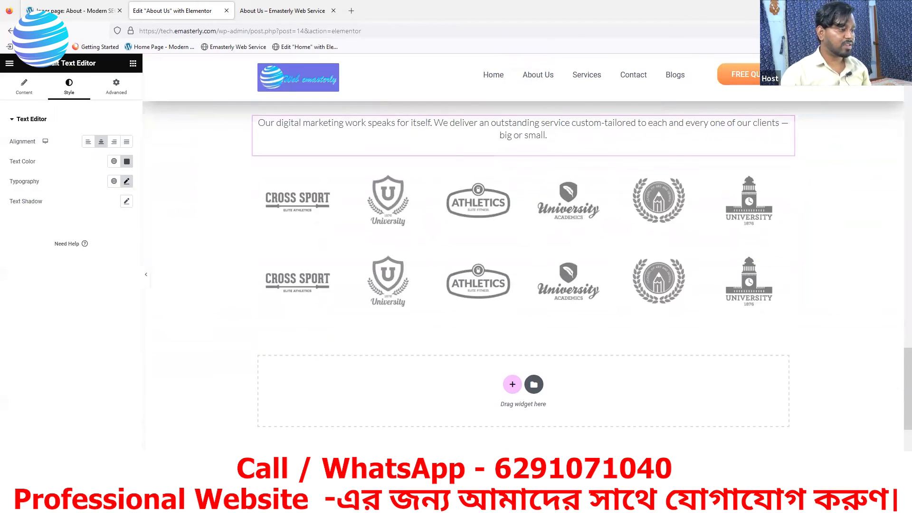
left_click(86, 8)
scroll(433, 311, "down", 3)
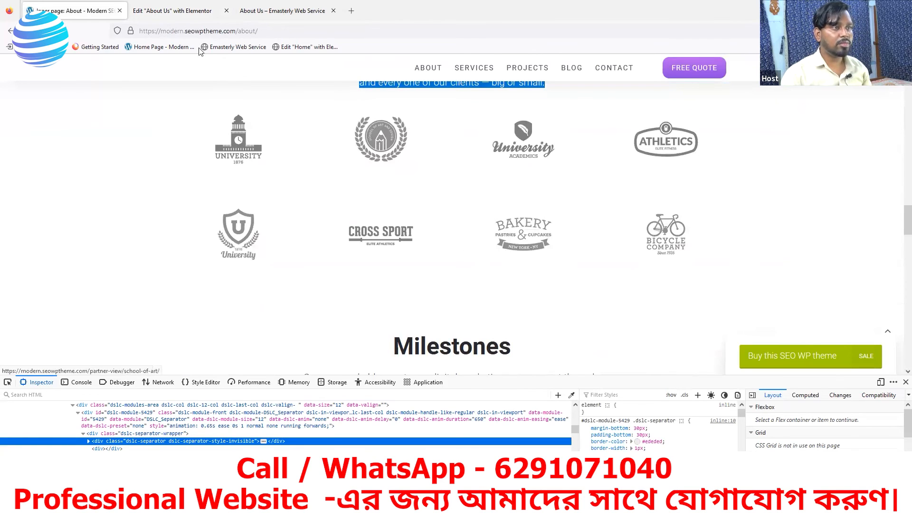
left_click(181, 11)
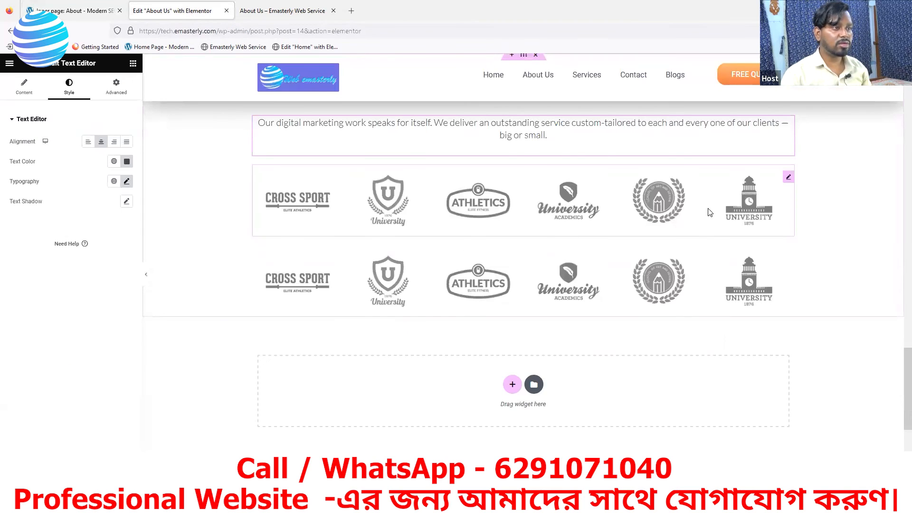
left_click(787, 179)
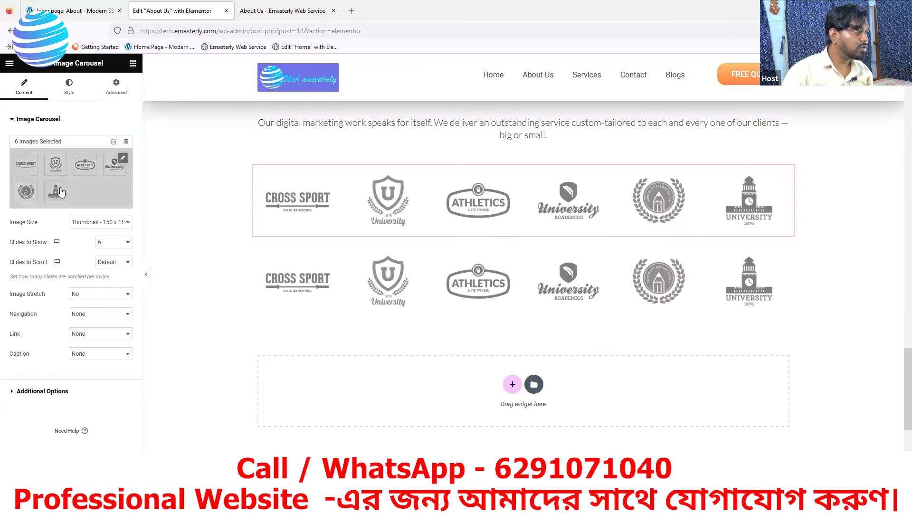
left_click(123, 158)
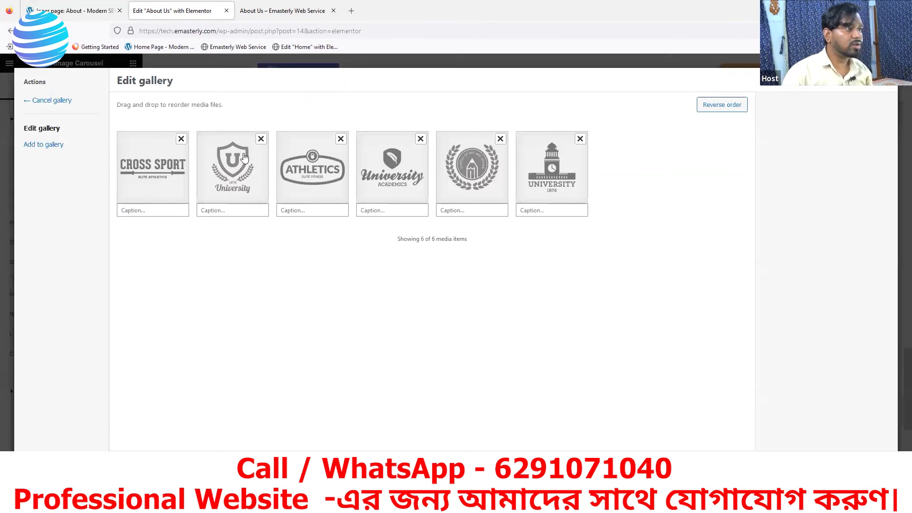
left_click(501, 141)
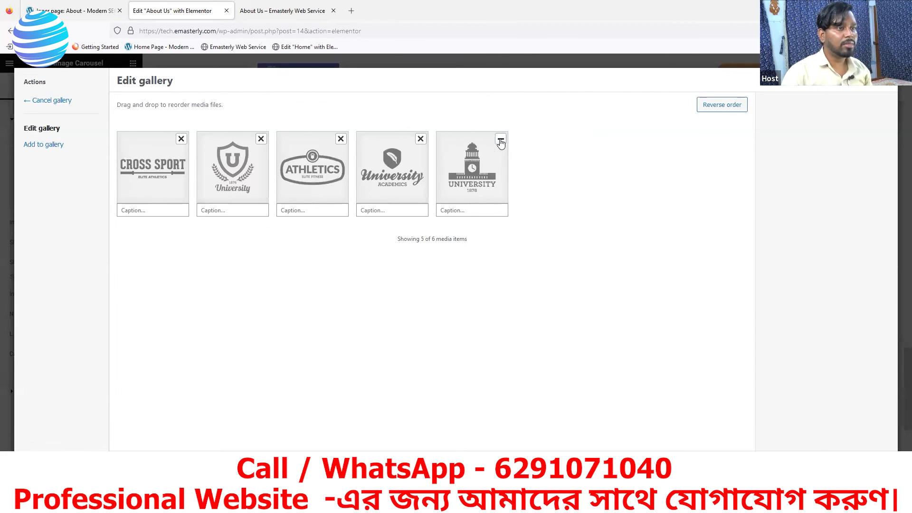
left_click(501, 139)
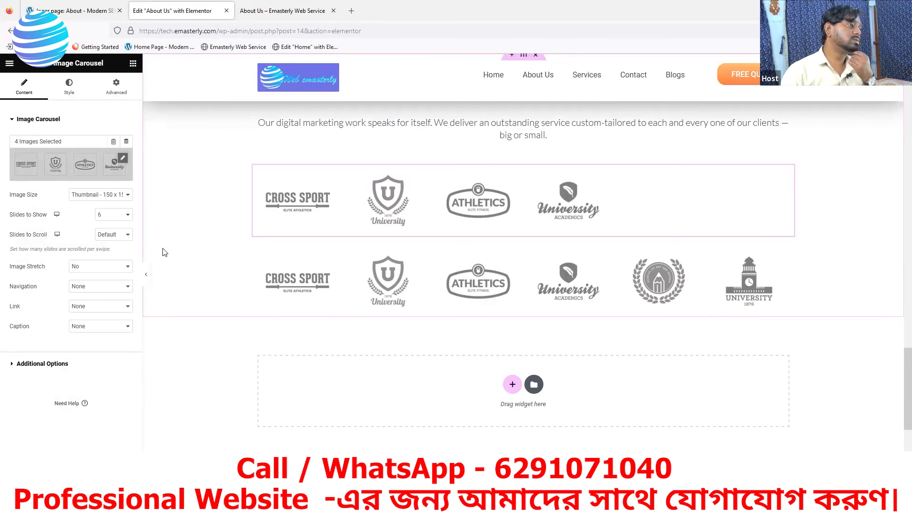
left_click(109, 215)
left_click(105, 266)
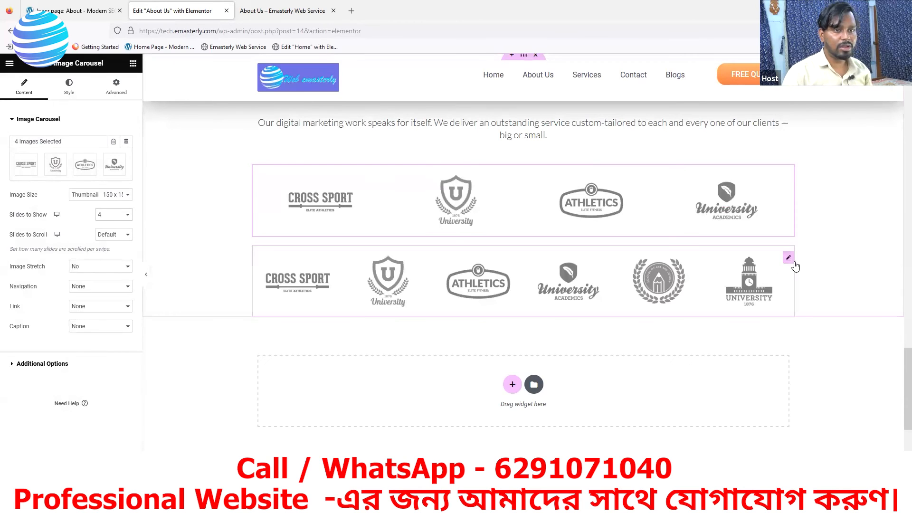
Step: Remove the Athletics and Cross Sport logos from the lower image carousel and set its slides to show to 4
left_click(789, 259)
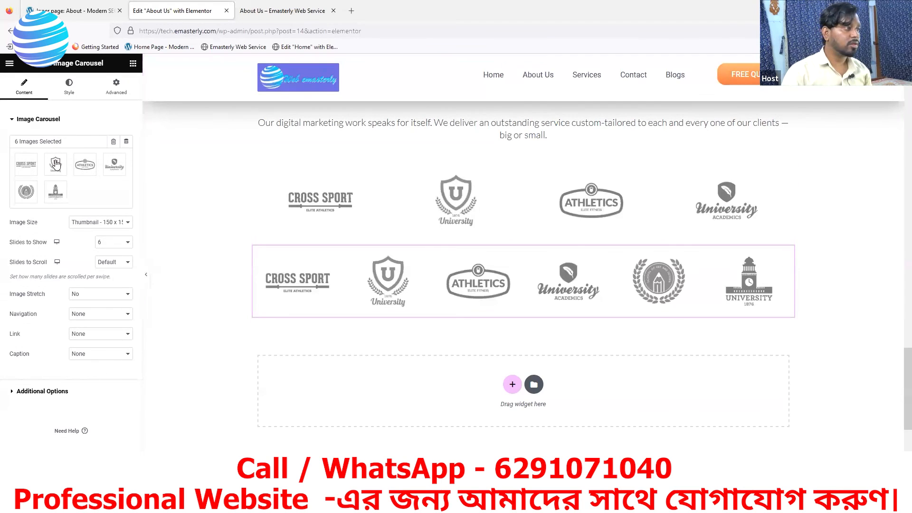
left_click(122, 159)
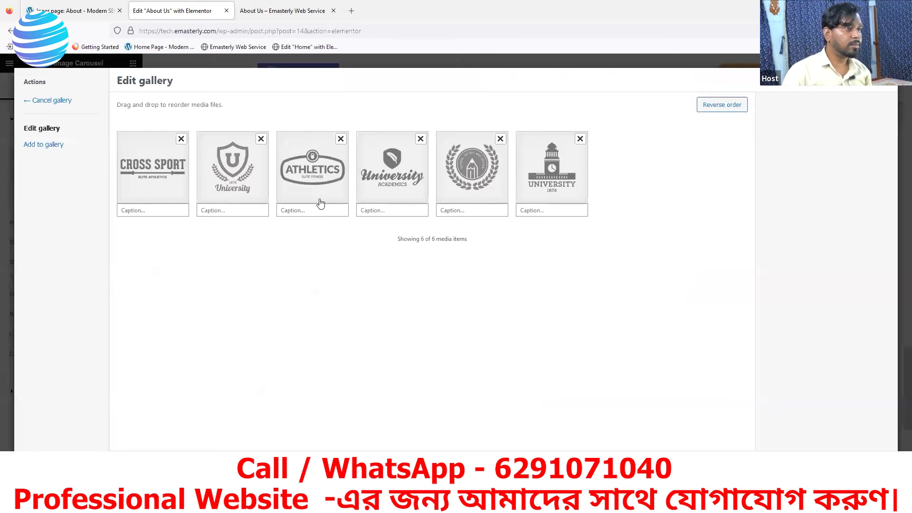
left_click(341, 138)
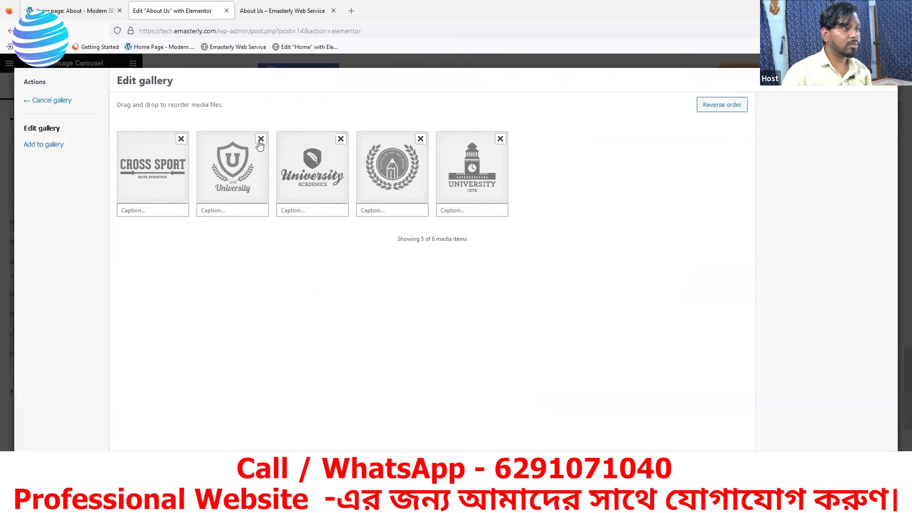
left_click(181, 138)
left_click(858, 483)
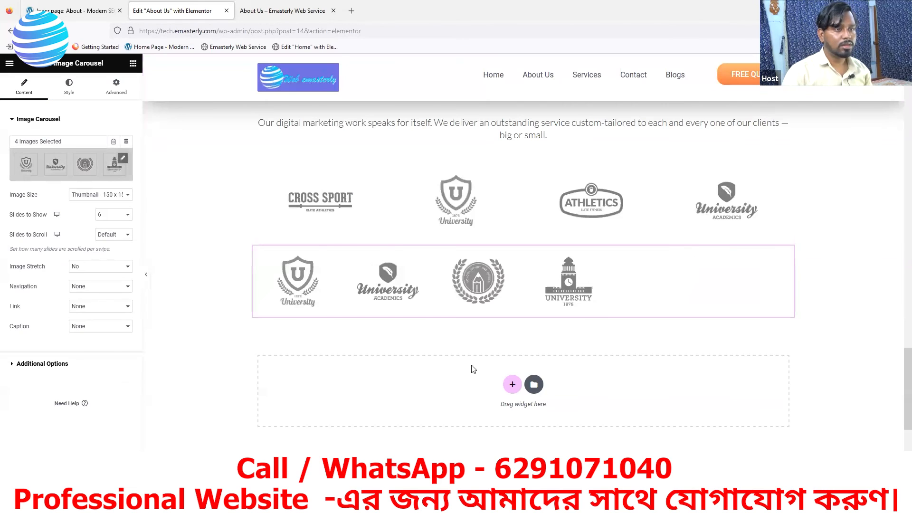
left_click(112, 214)
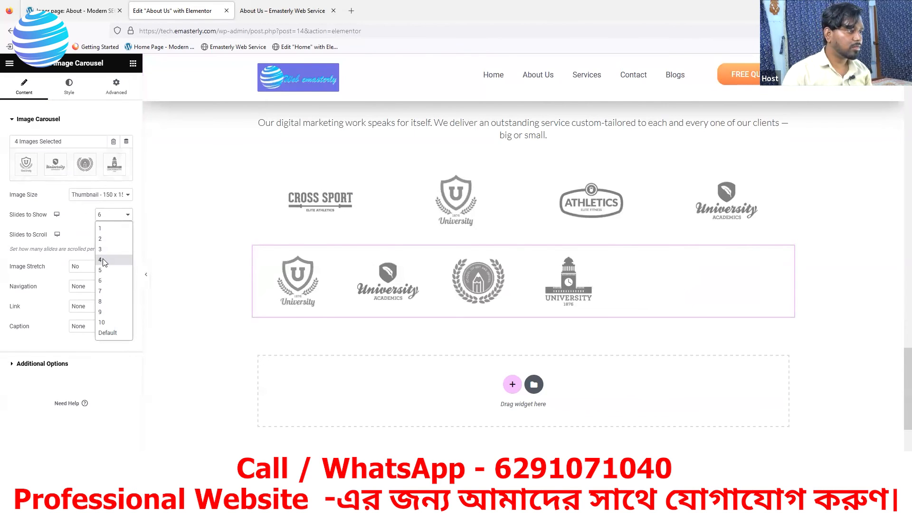
left_click(105, 261)
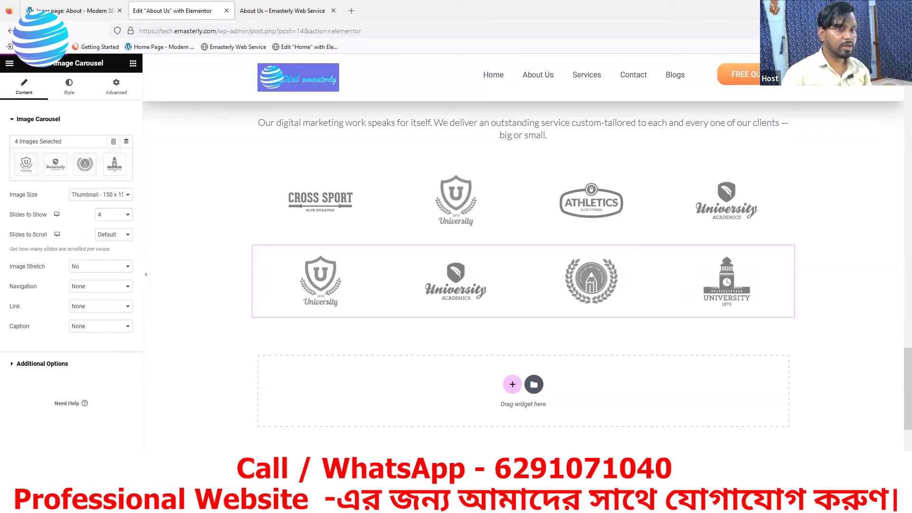
Step: Reload the live About Us page and compare its "Passionate About Our Clients" section with the reference About page
key("ctrl+Tab")
key("F5")
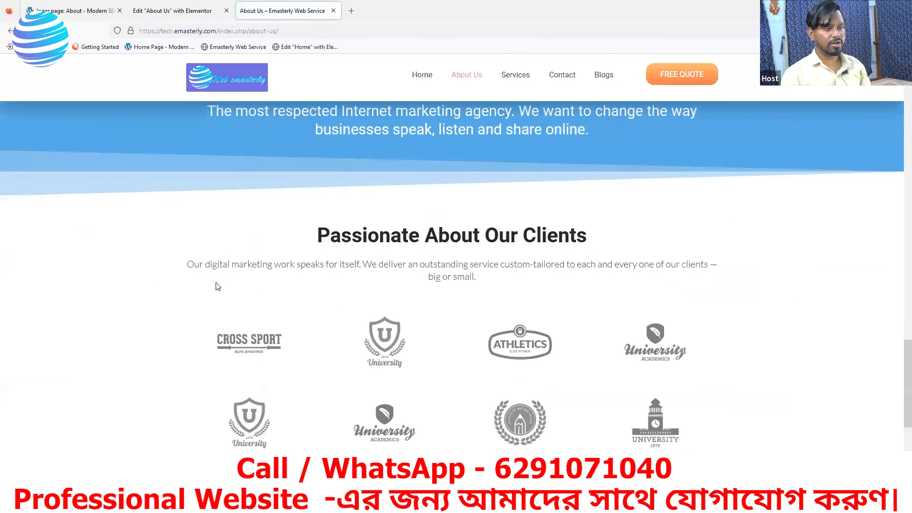
scroll(217, 286, "down", 4)
scroll(343, 226, "up", 3)
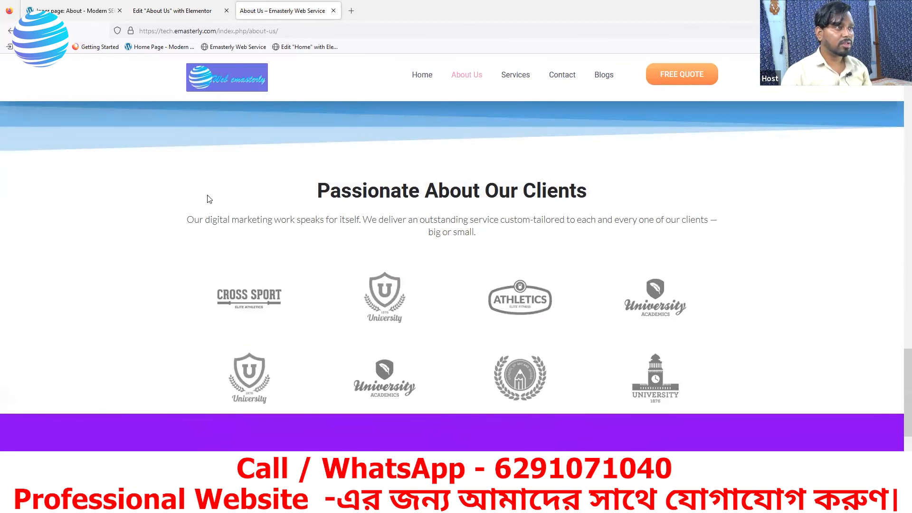
key("ctrl+Tab")
scroll(392, 261, "up", 3)
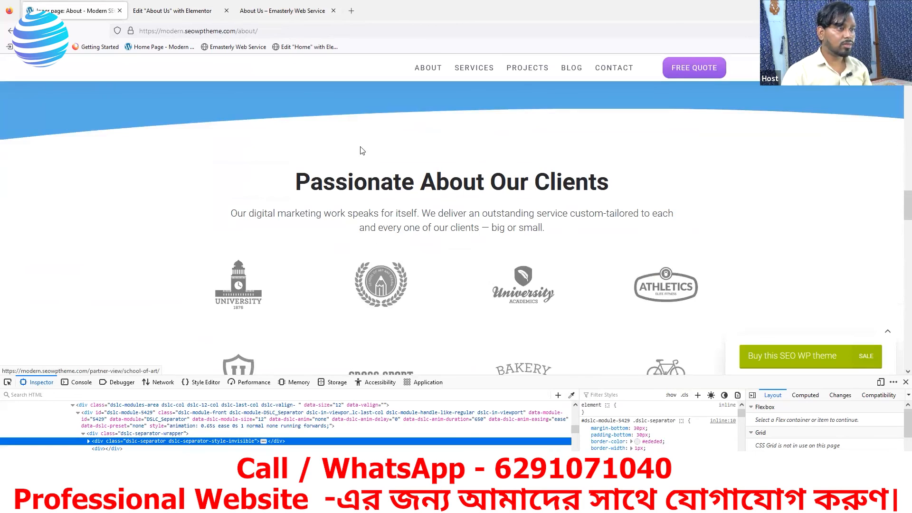
Step: Try a top margin of -5 px on the upper logo carousel in the Elementor editor and return it to 0
left_click(173, 11)
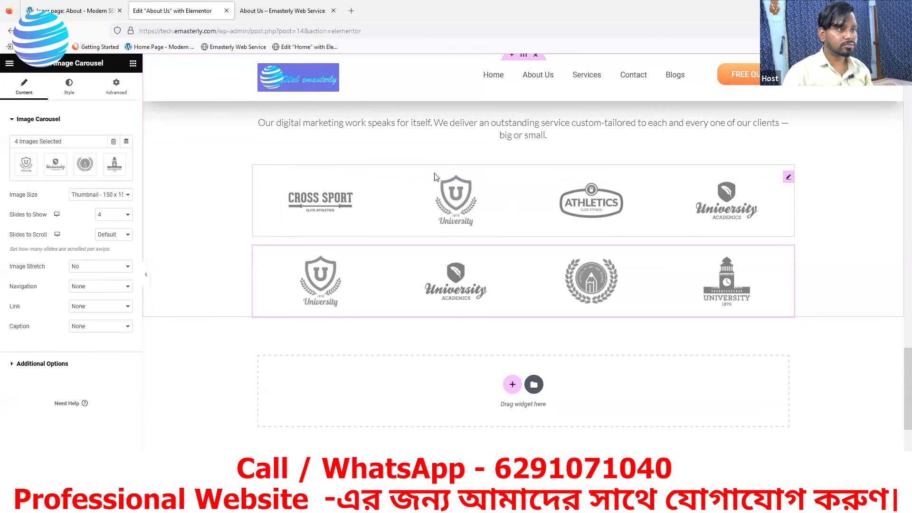
scroll(436, 176, "up", 2)
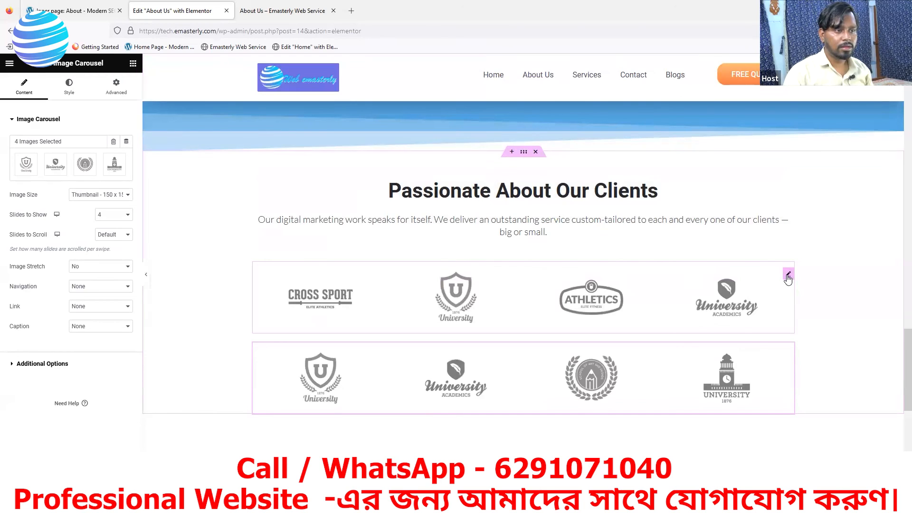
left_click(117, 88)
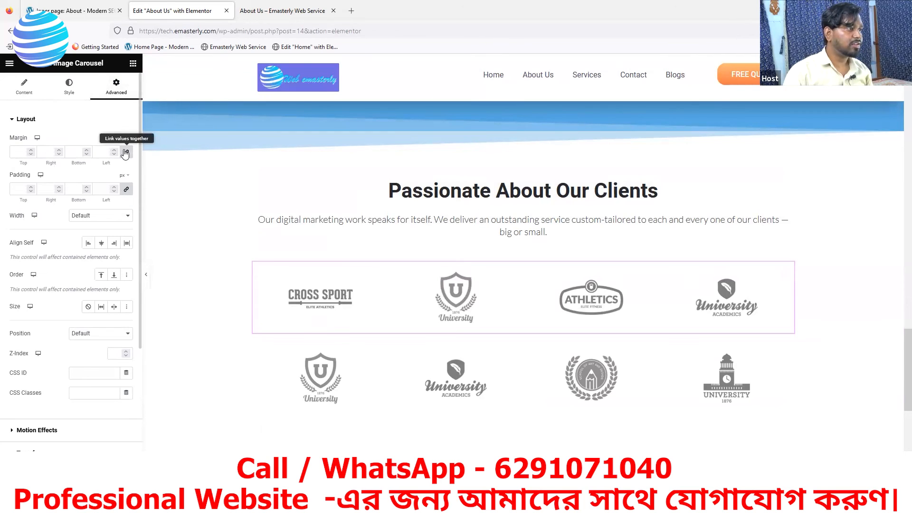
left_click(30, 154)
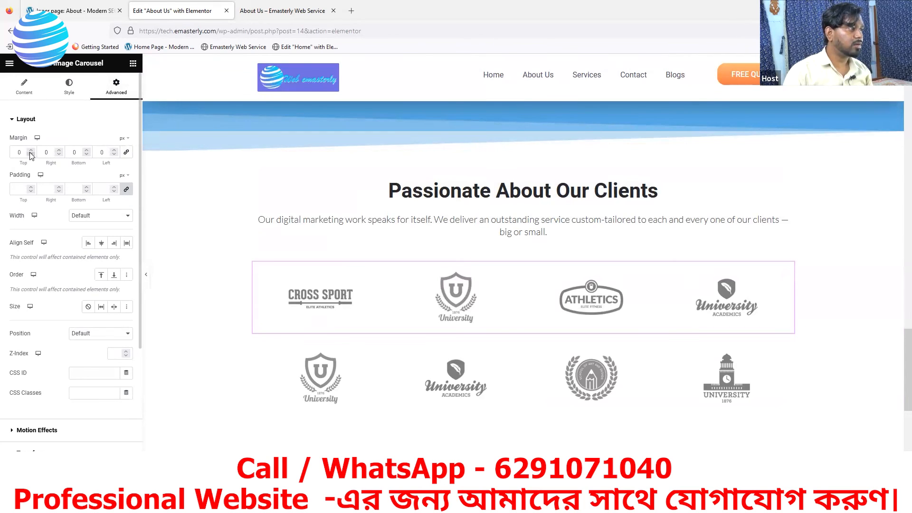
left_click(30, 154)
left_click(31, 154)
left_click(31, 154)
left_click(30, 154)
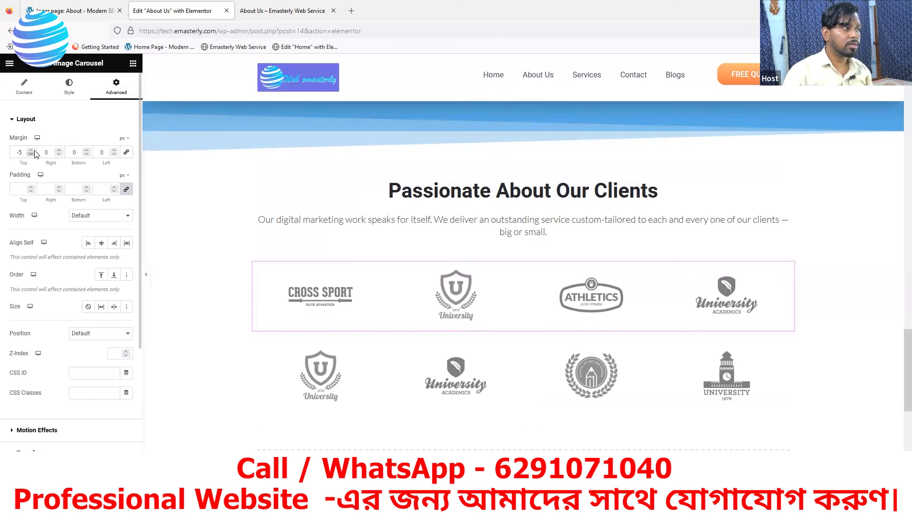
left_click(31, 150)
left_click(31, 150)
left_click(31, 151)
left_click(31, 150)
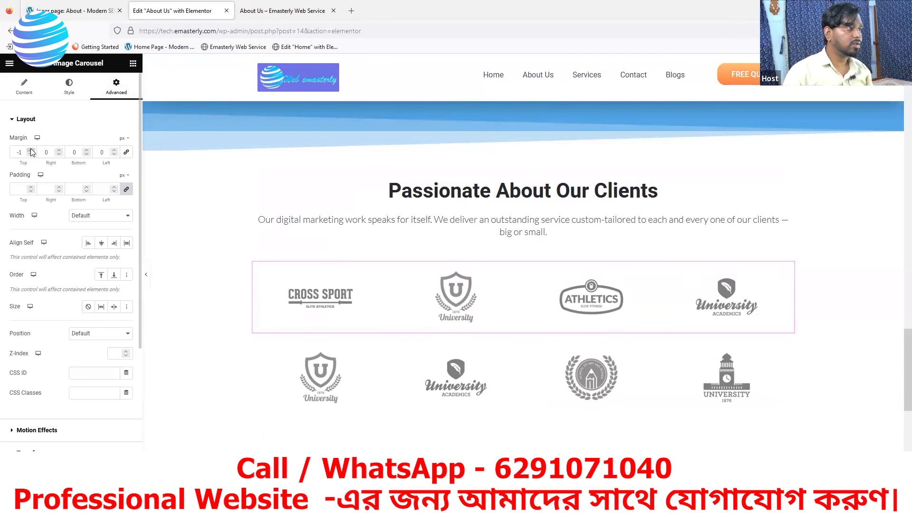
left_click(31, 150)
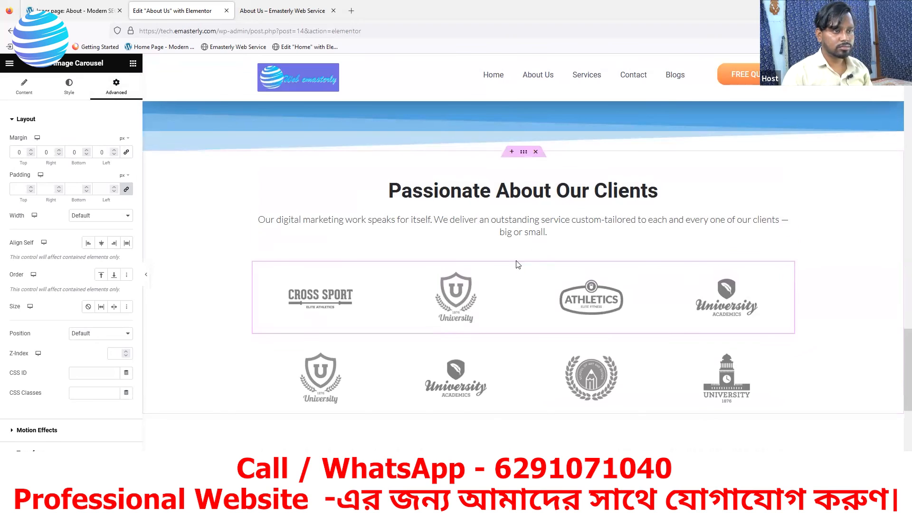
left_click(126, 190)
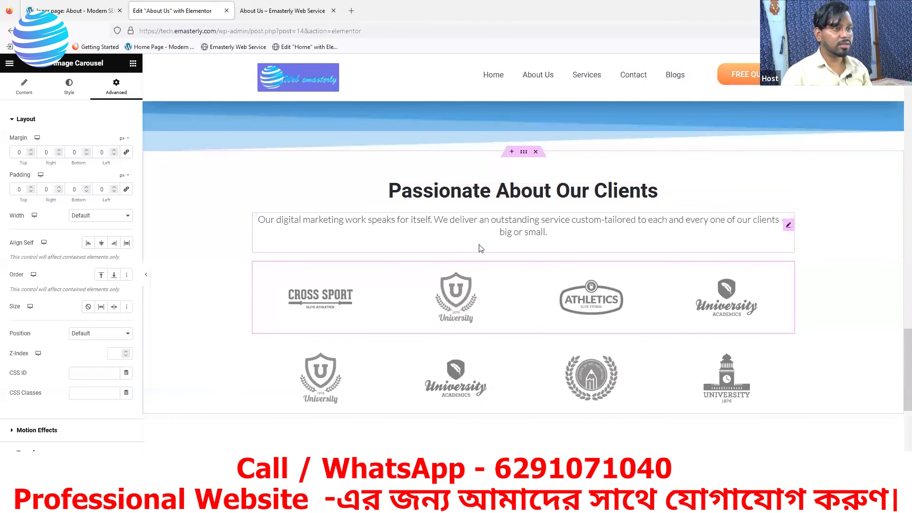
Step: Unlink the margins of the paragraph under the "Passionate About Our Clients" heading and set its bottom margin to -28 px
left_click(788, 228)
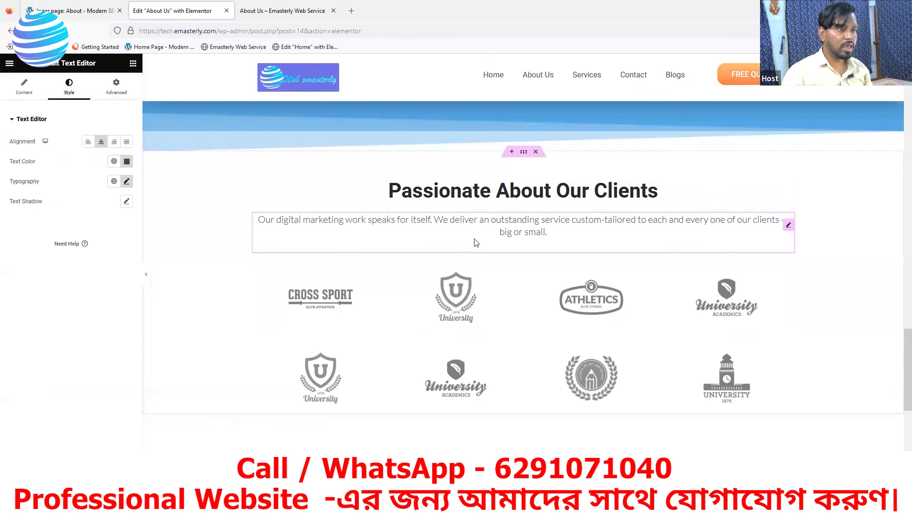
left_click(119, 88)
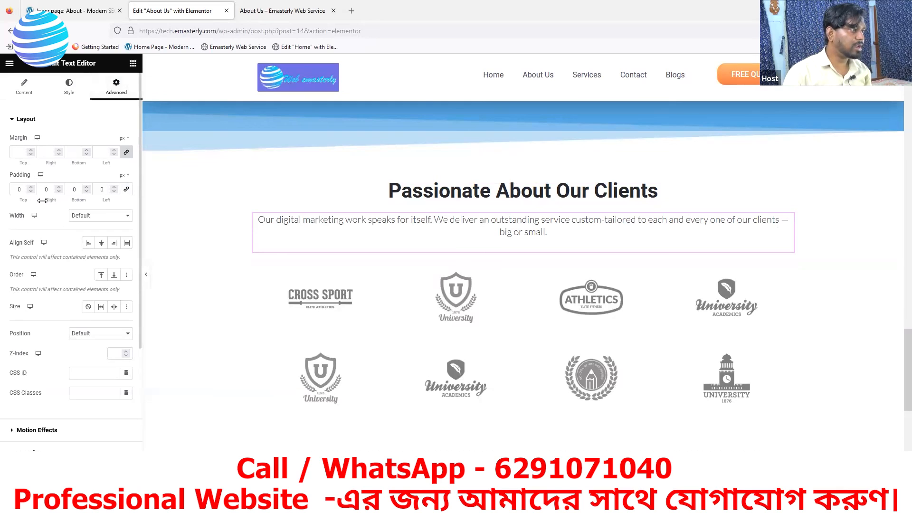
left_click(87, 192)
left_click(86, 192)
left_click(87, 188)
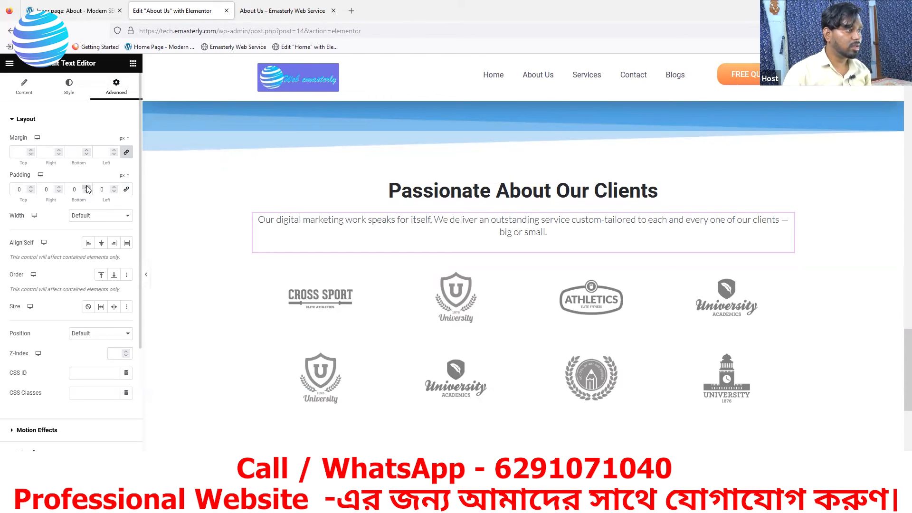
left_click(126, 152)
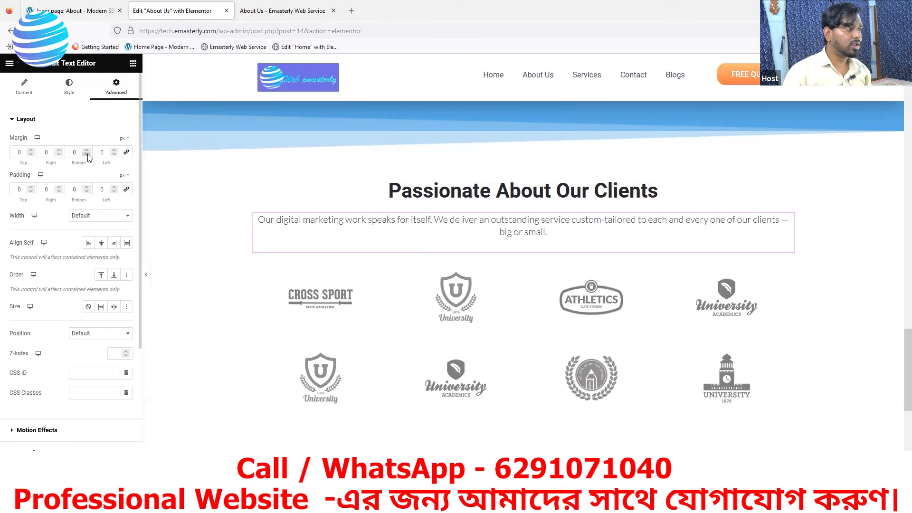
left_click(87, 155)
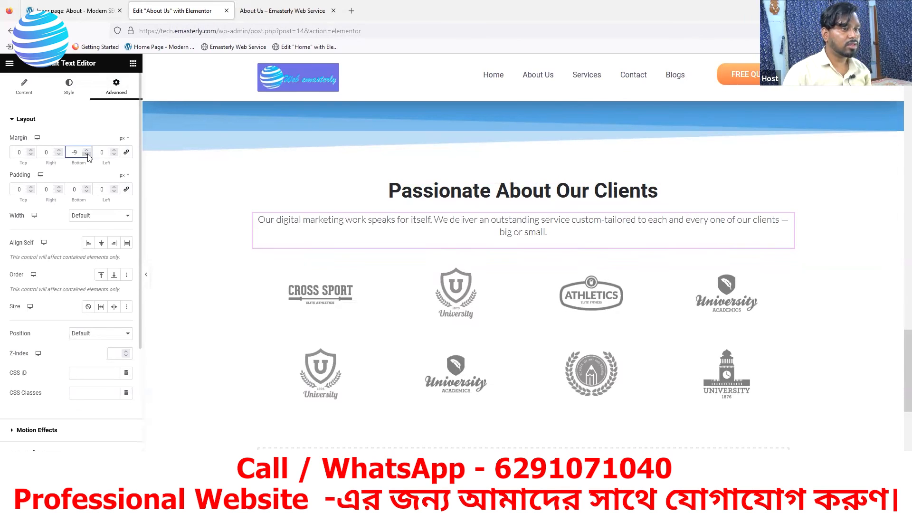
left_click_drag(87, 154, 87, 155)
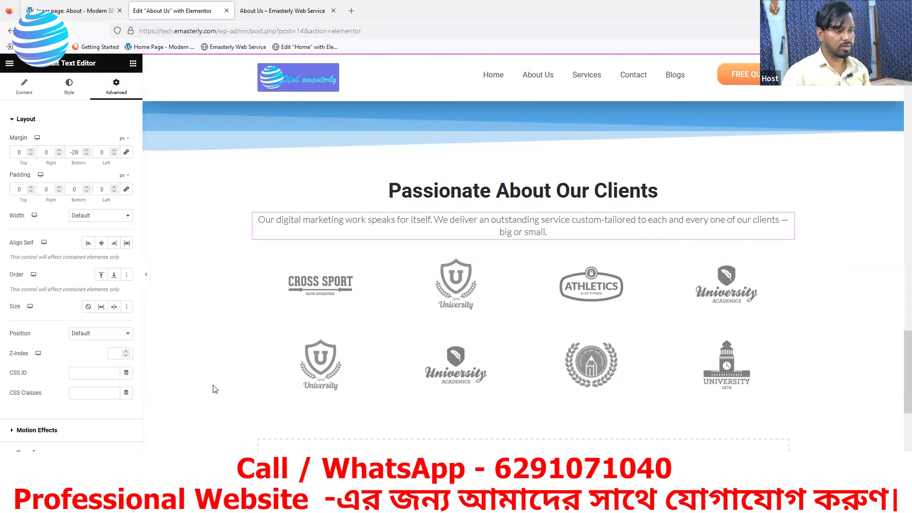
Step: Review the spacing around the clients section and examine the Milestones section below the client logos on the reference About page
scroll(537, 274, "down", 5)
scroll(536, 273, "up", 3)
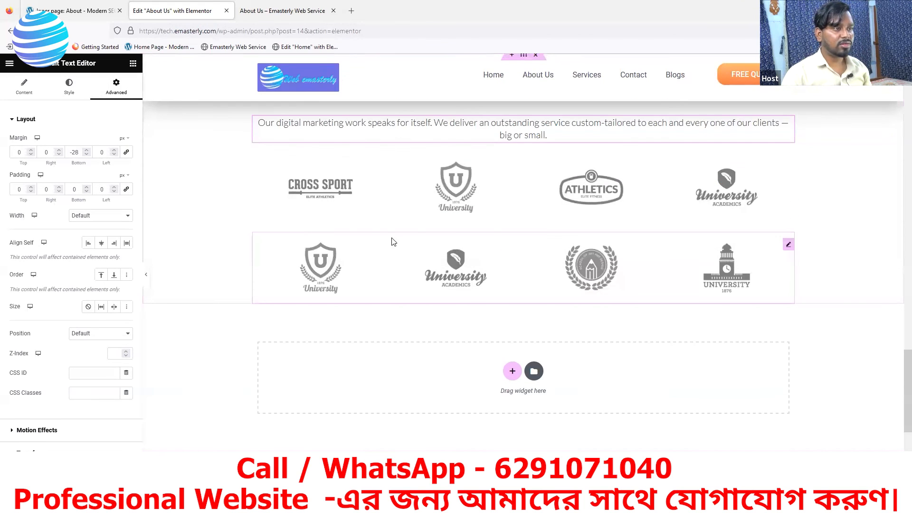
scroll(291, 269, "up", 3)
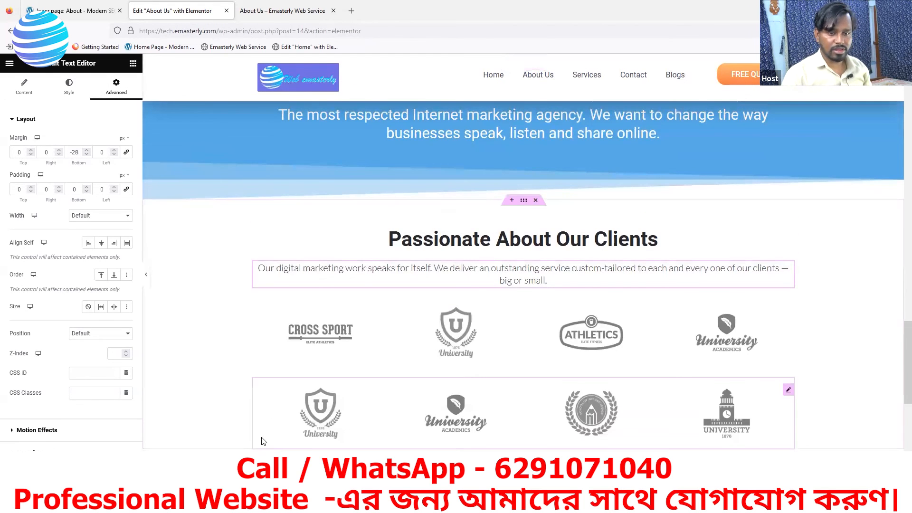
scroll(482, 350, "up", 2)
scroll(482, 350, "up", 1)
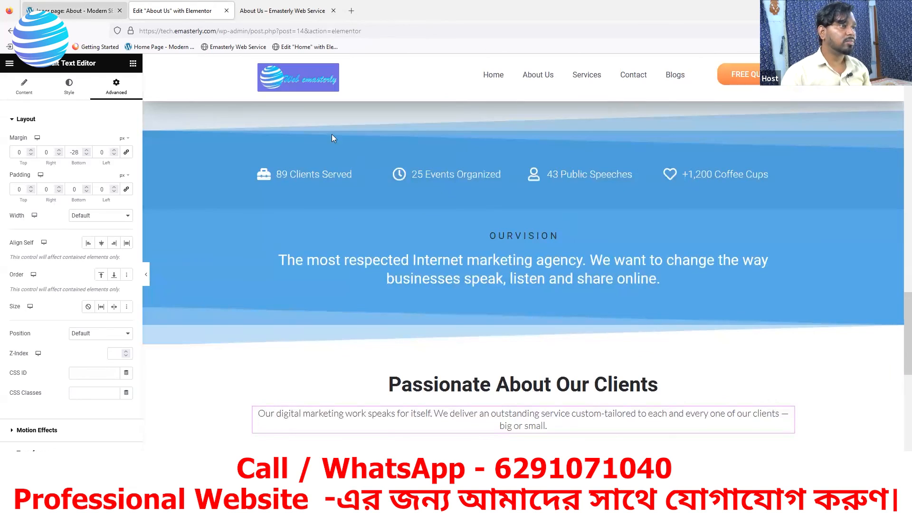
key("ctrl+shift+Tab")
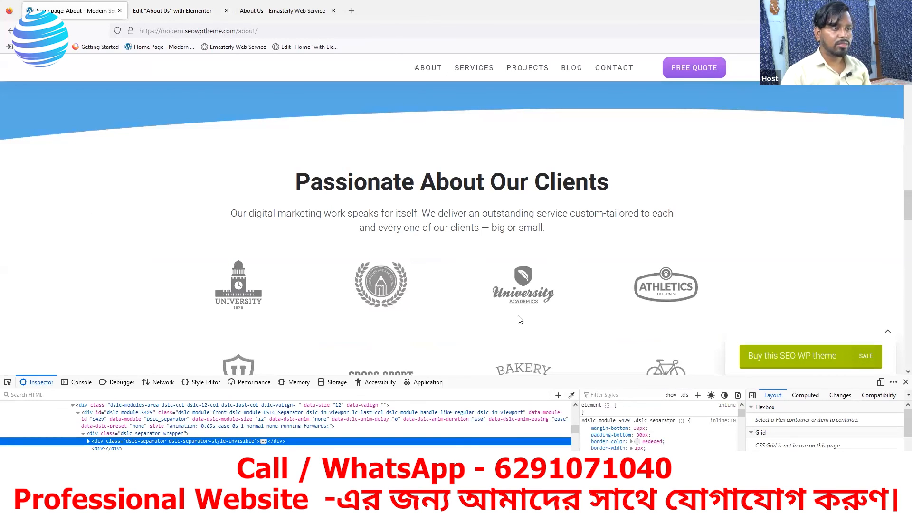
scroll(493, 205, "down", 5)
scroll(380, 209, "up", 1)
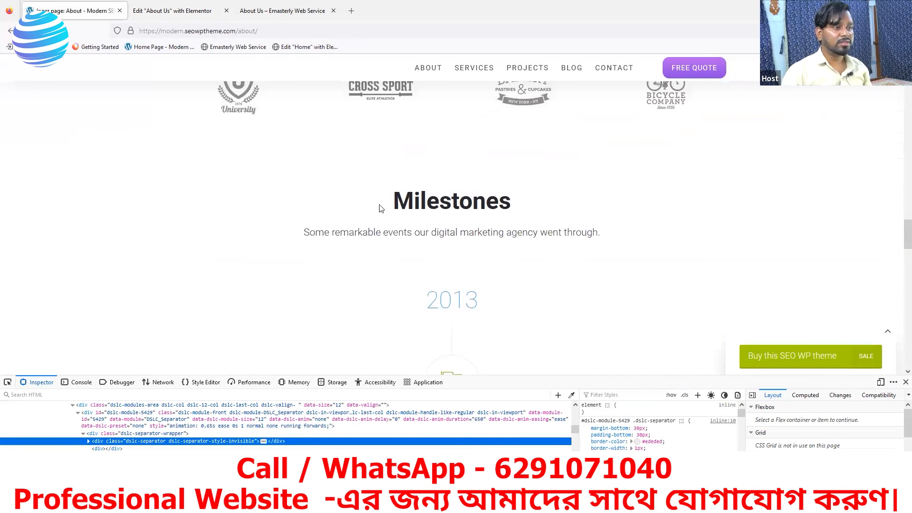
scroll(572, 215, "up", 1)
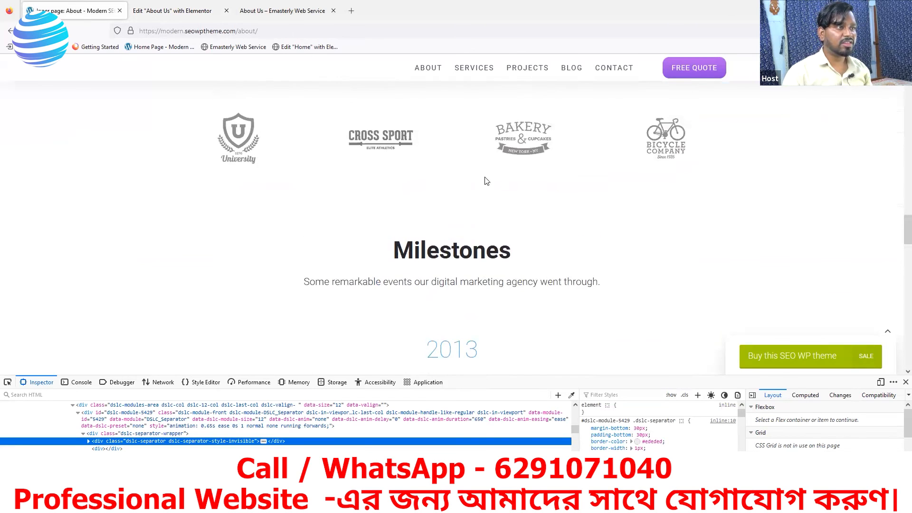
scroll(485, 180, "up", 5)
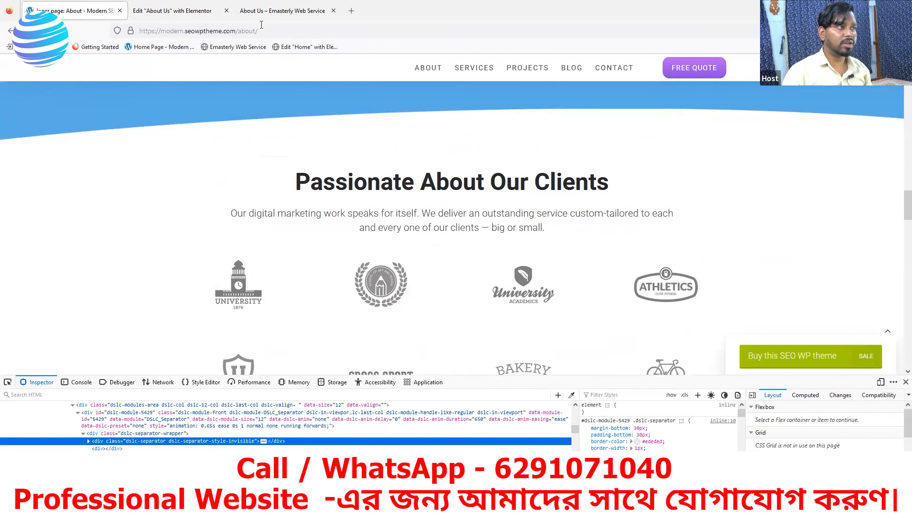
Step: Switch back to the Elementor editor and add a new single-column container below the client logos
left_click(176, 11)
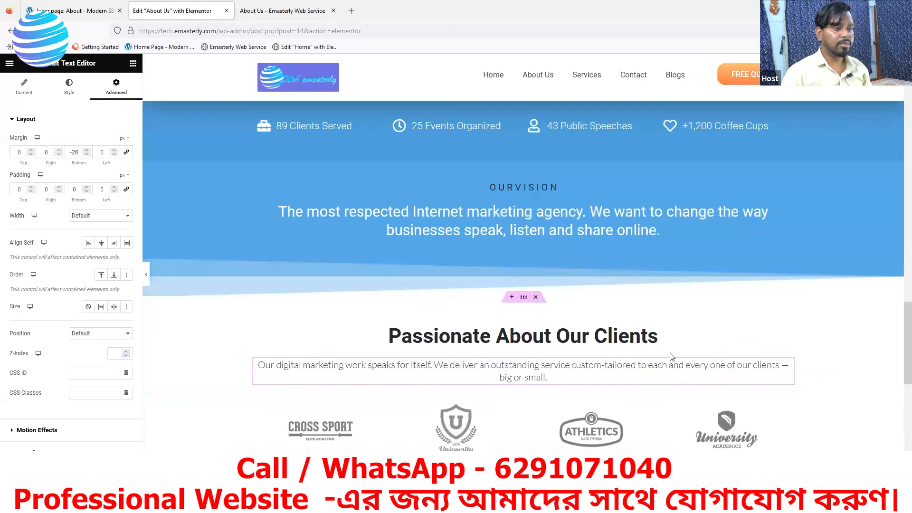
scroll(546, 323, "down", 7)
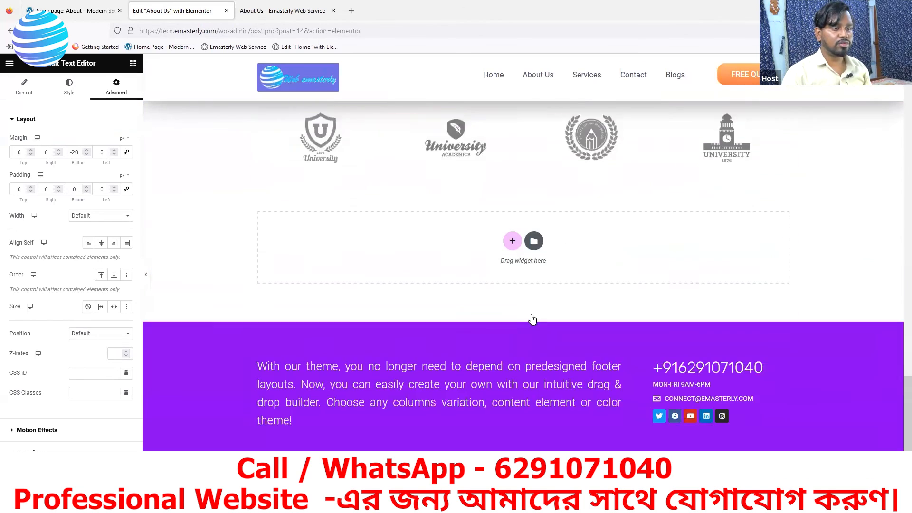
left_click(511, 227)
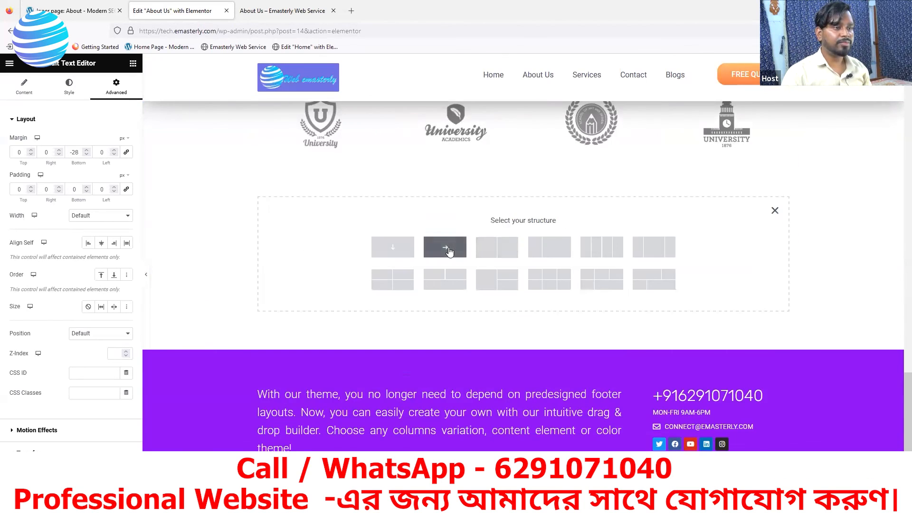
scroll(418, 276, "up", 1)
left_click(392, 295)
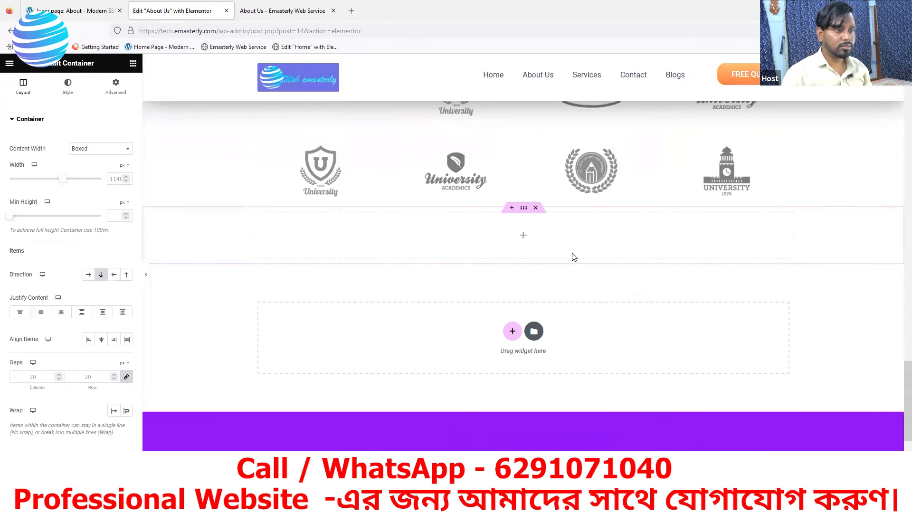
Step: Copy the "Passionate About Our Clients" heading and paste it into the new empty container
scroll(574, 255, "up", 3)
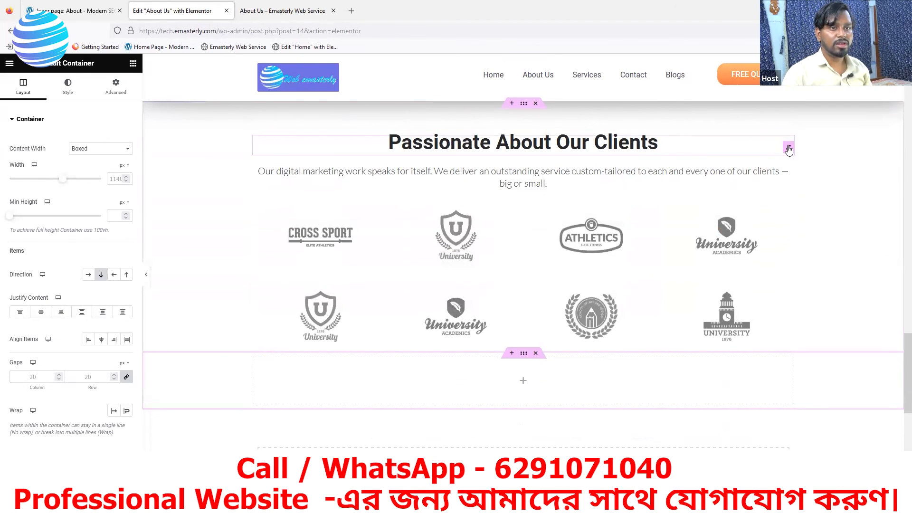
right_click(795, 192)
left_click(809, 189)
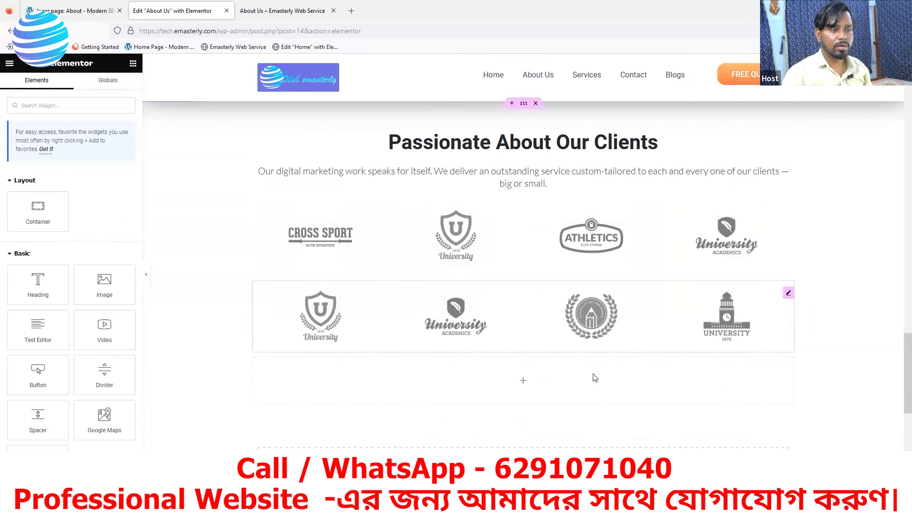
right_click(519, 381)
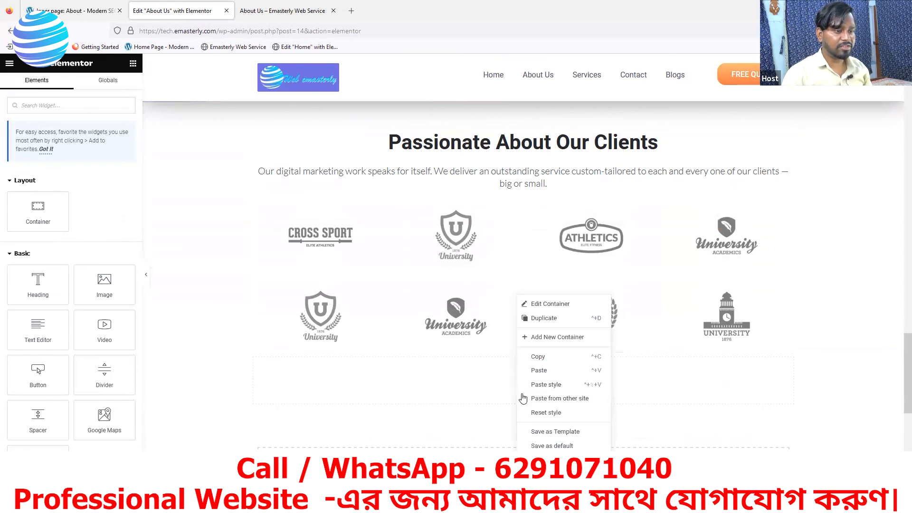
left_click(543, 369)
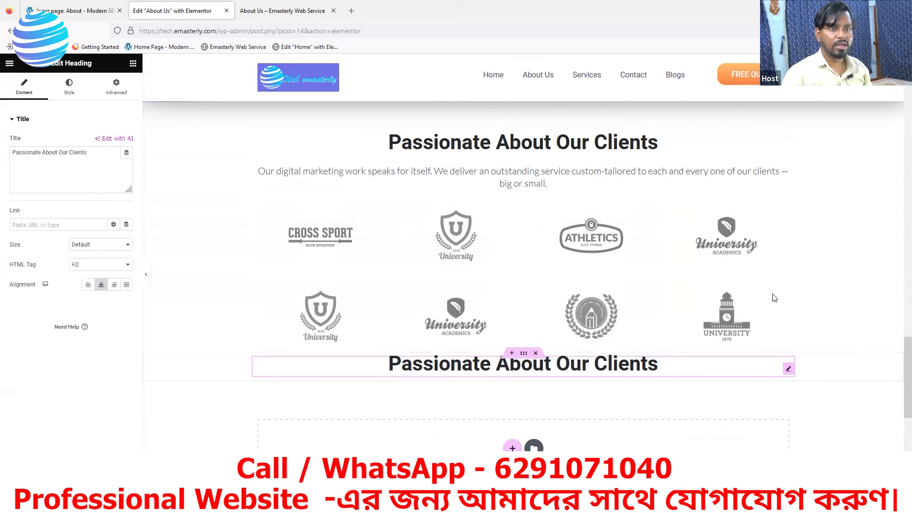
Step: Copy the clients section's paragraph and paste it under the duplicated heading in the new container
right_click(789, 180)
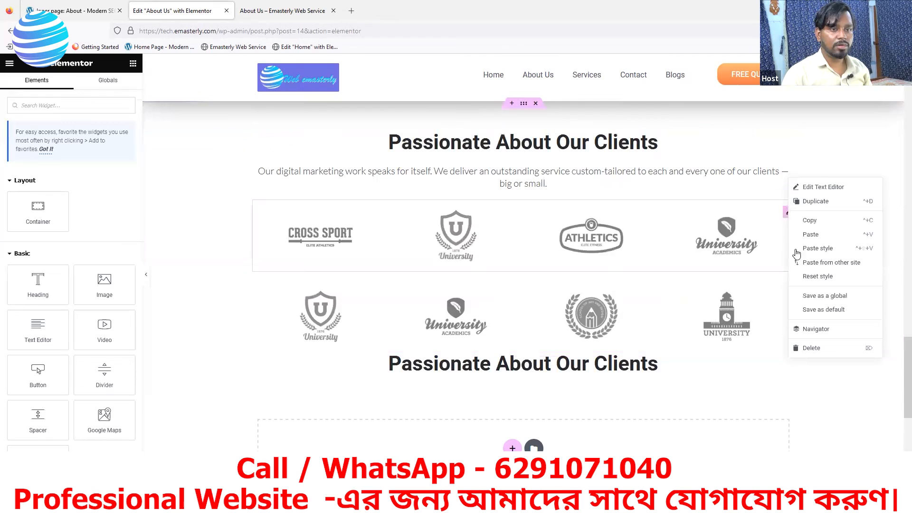
left_click(810, 221)
scroll(584, 418, "down", 2)
right_click(571, 292)
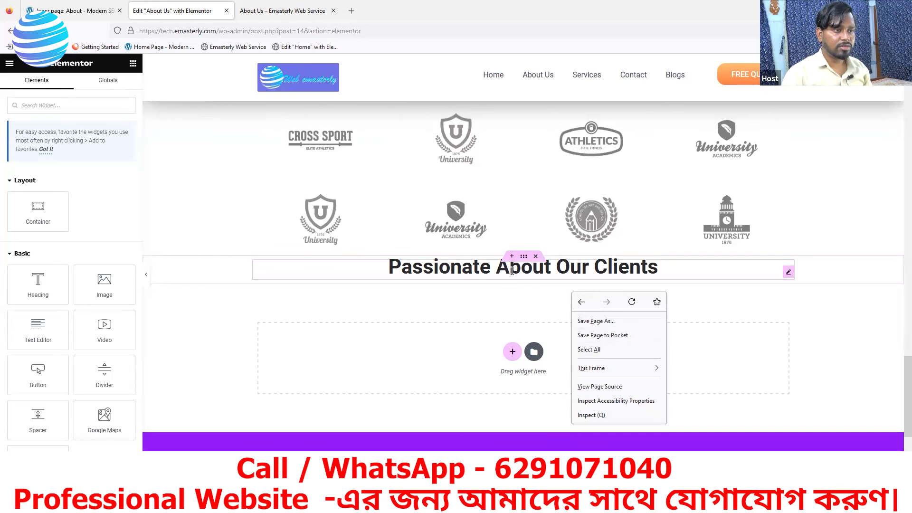
right_click(674, 281)
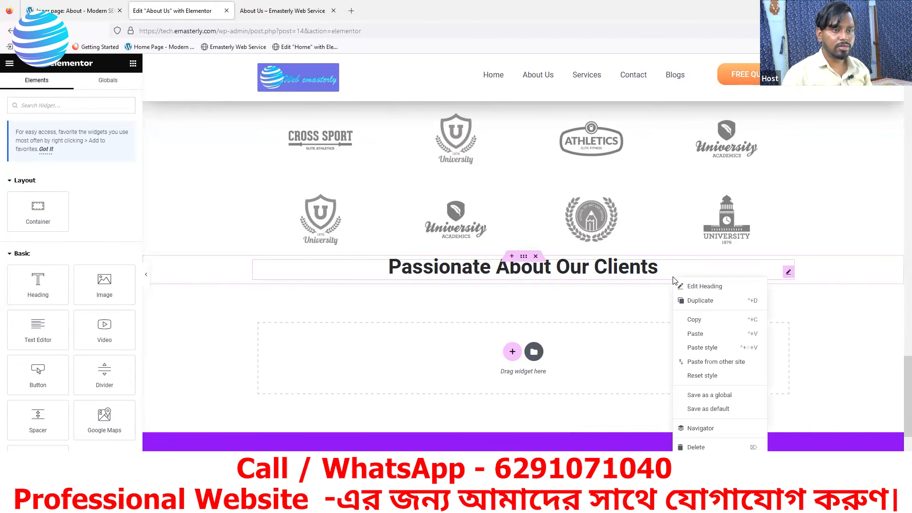
left_click(698, 337)
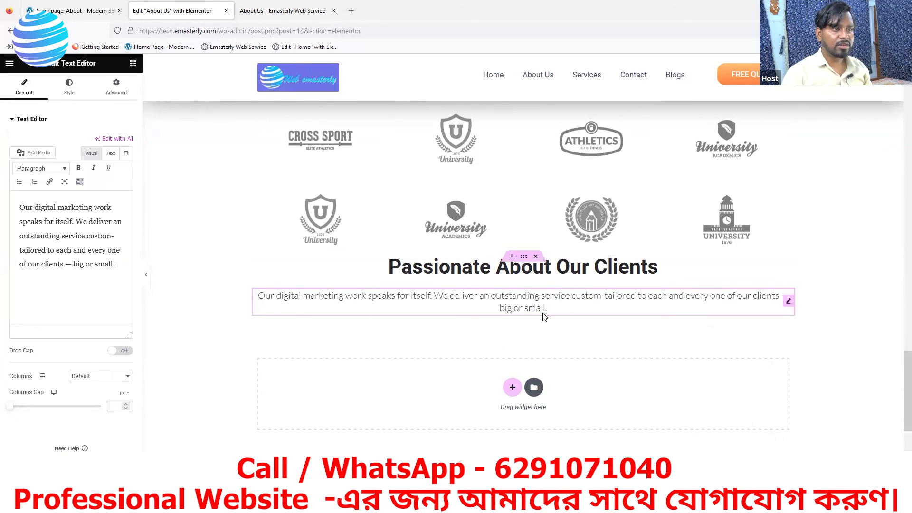
Step: Unlink the new container's padding values and set its top padding to 100 px
left_click(523, 257)
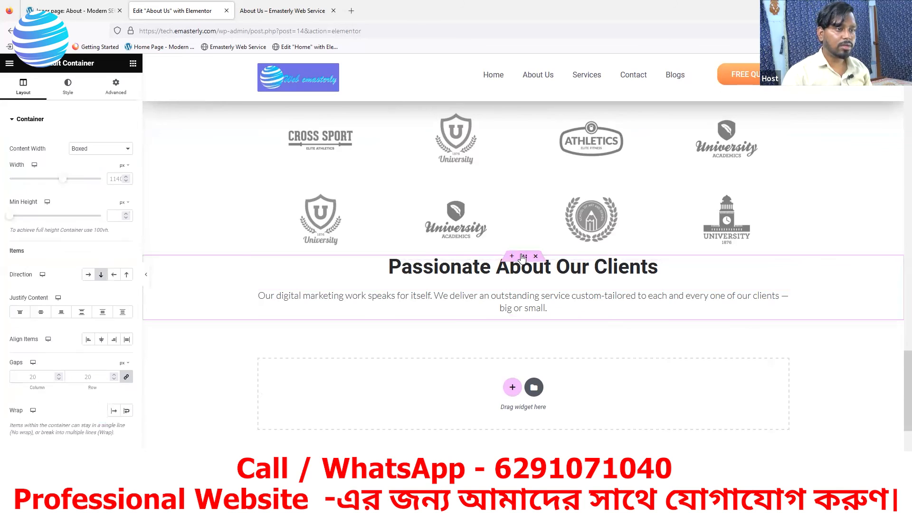
left_click(132, 63)
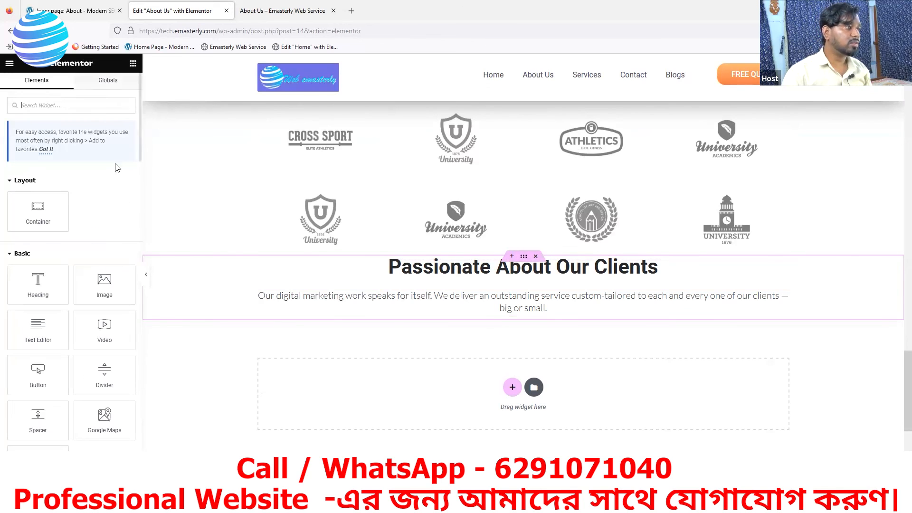
left_click(523, 257)
left_click(117, 92)
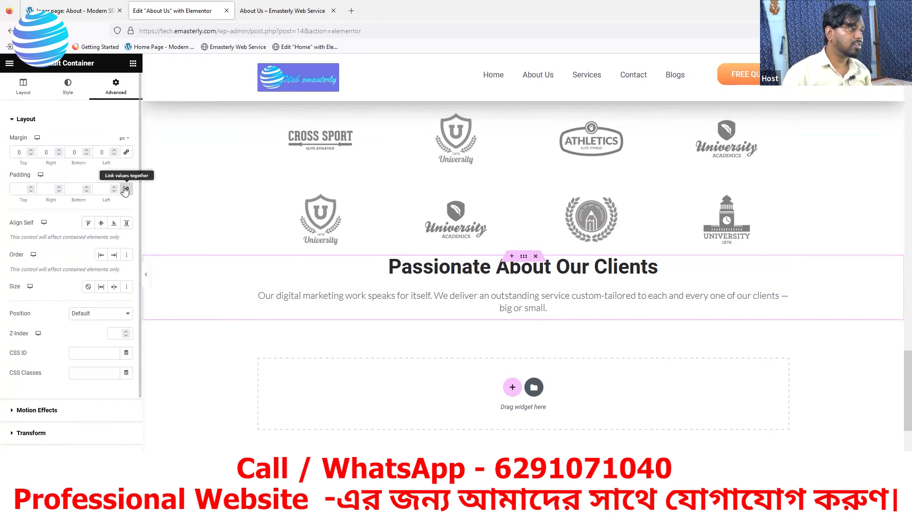
left_click(31, 192)
left_click(32, 187)
left_click(32, 188)
left_click(31, 187)
left_click(31, 187)
left_click(32, 187)
left_click(32, 187)
left_click(31, 187)
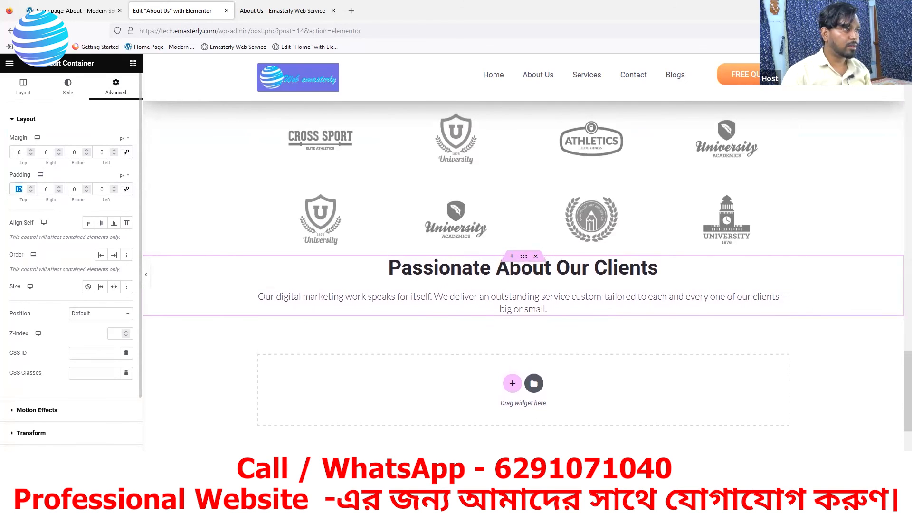
type("30")
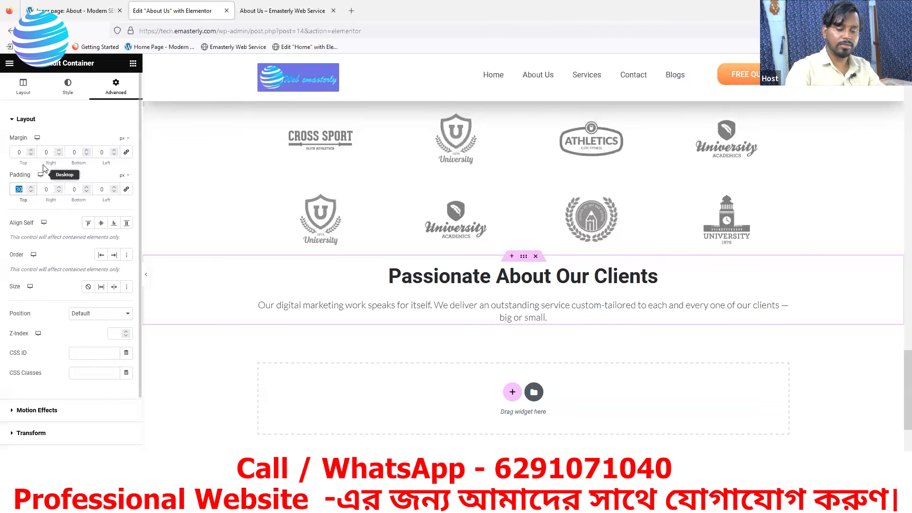
type("60")
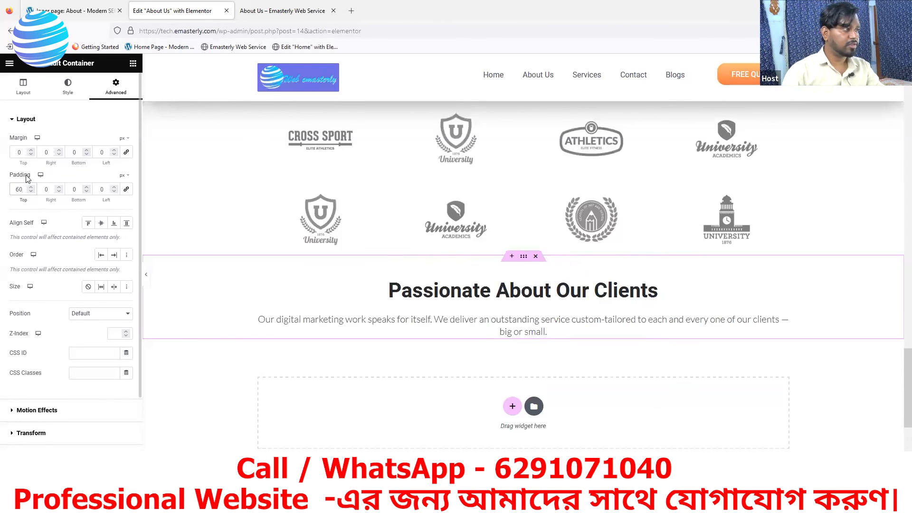
type("100")
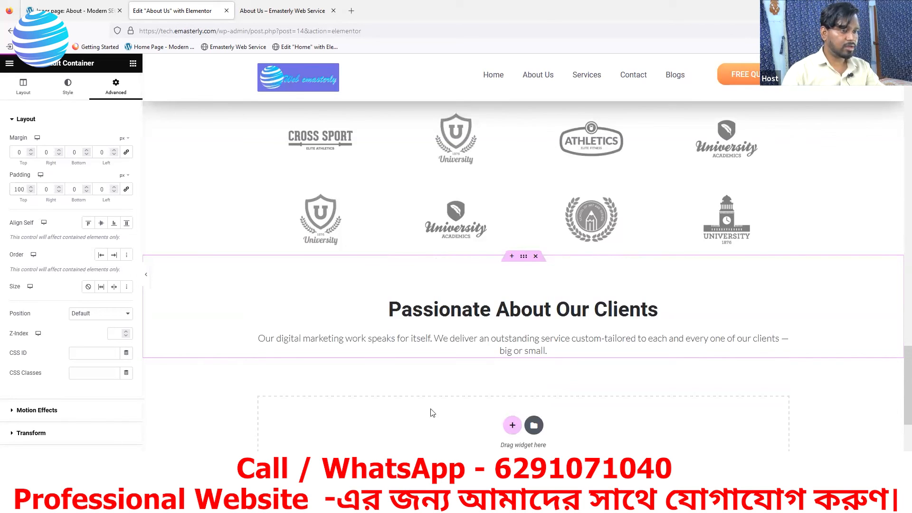
Step: Copy the "Milestones" heading text from the reference About page and return to the Elementor editor
key("ctrl+shift+Tab")
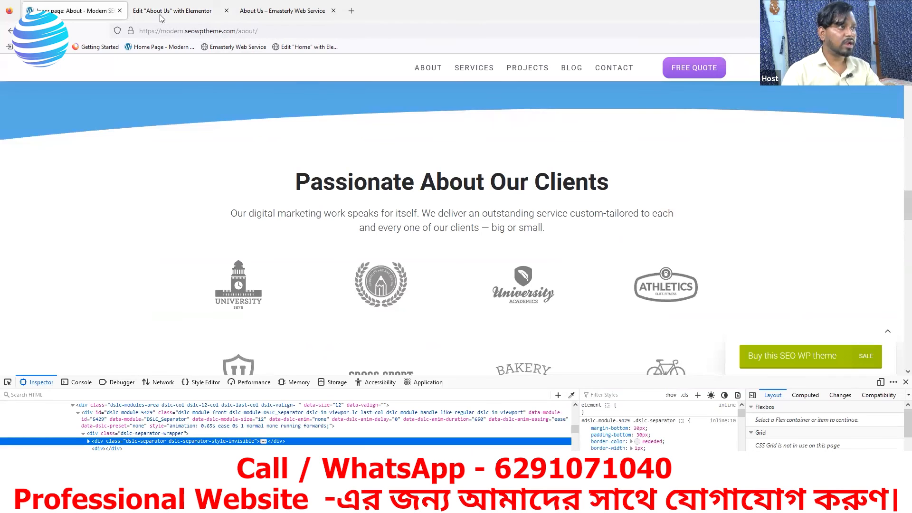
scroll(458, 254, "down", 6)
left_click_drag(513, 209, 366, 209)
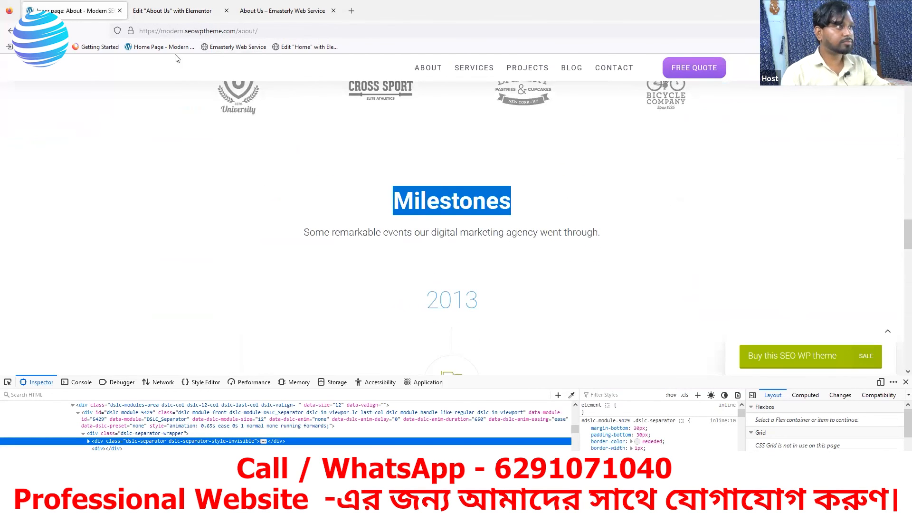
left_click(167, 10)
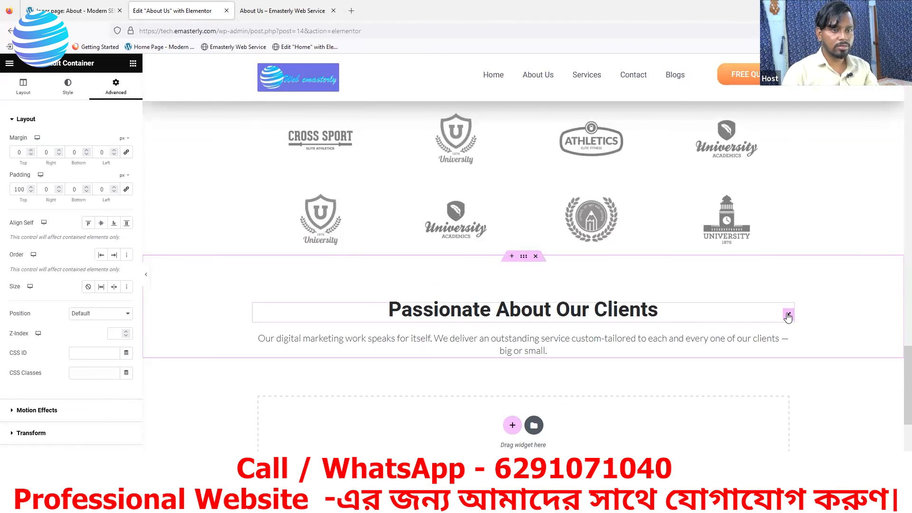
Step: Replace the duplicated "Passionate About Our Clients" heading text in the new container with "Milestones"
left_click(788, 314)
key("ctrl+a")
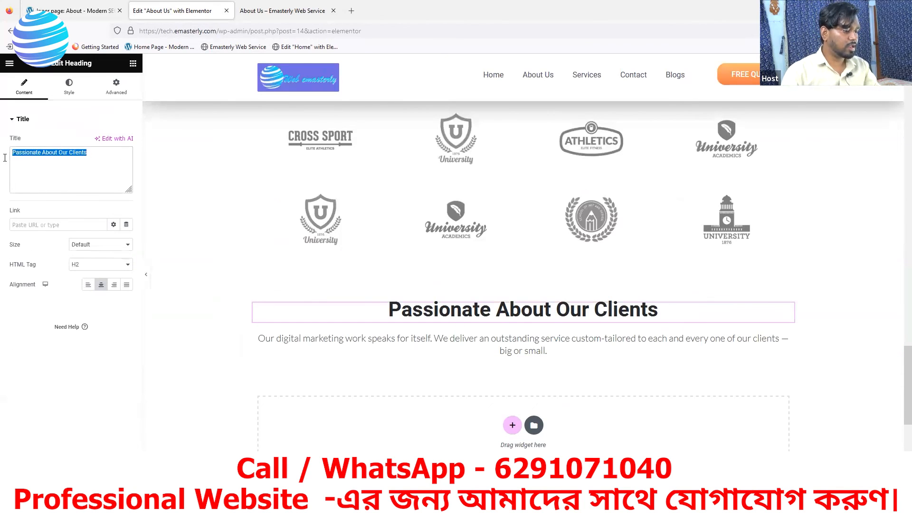
key("ctrl+v")
Step: Replace the paragraph under the Milestones heading with "Some remarkable events our digital marketing agency went through." copied from the reference About page
left_click(72, 11)
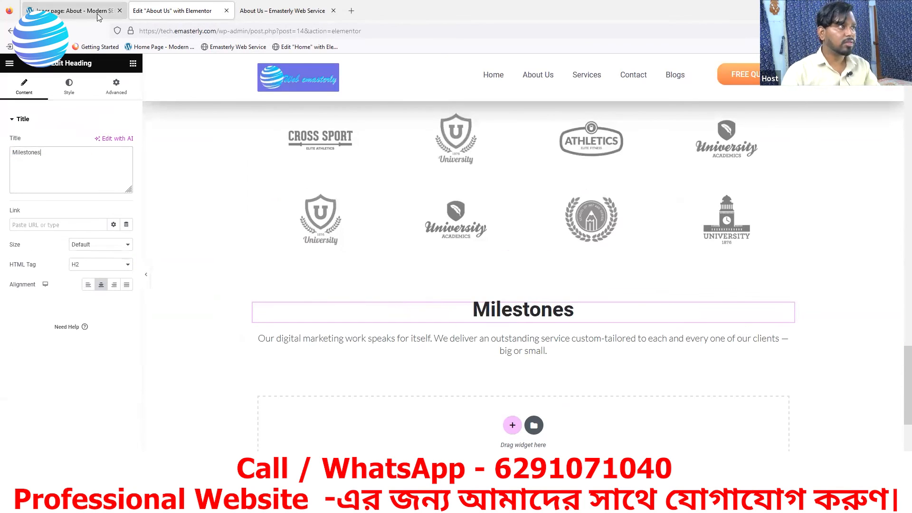
left_click_drag(600, 233, 291, 230)
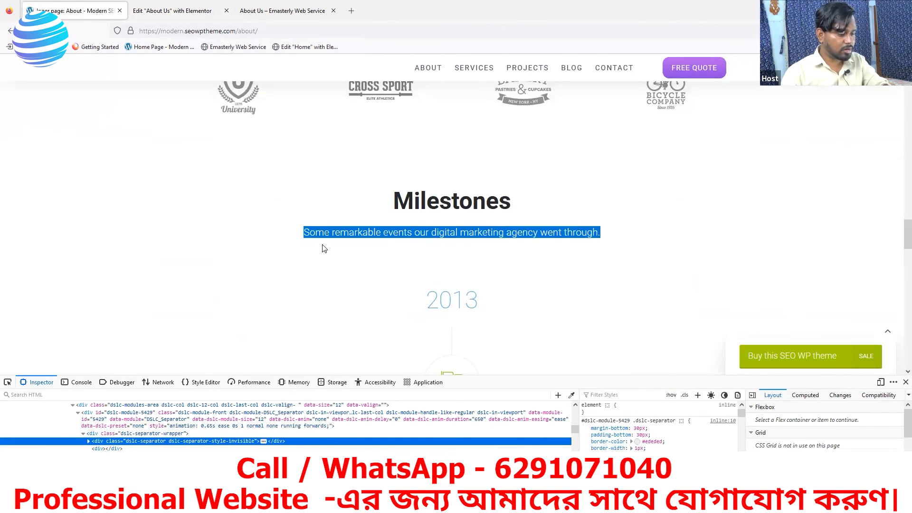
left_click(172, 11)
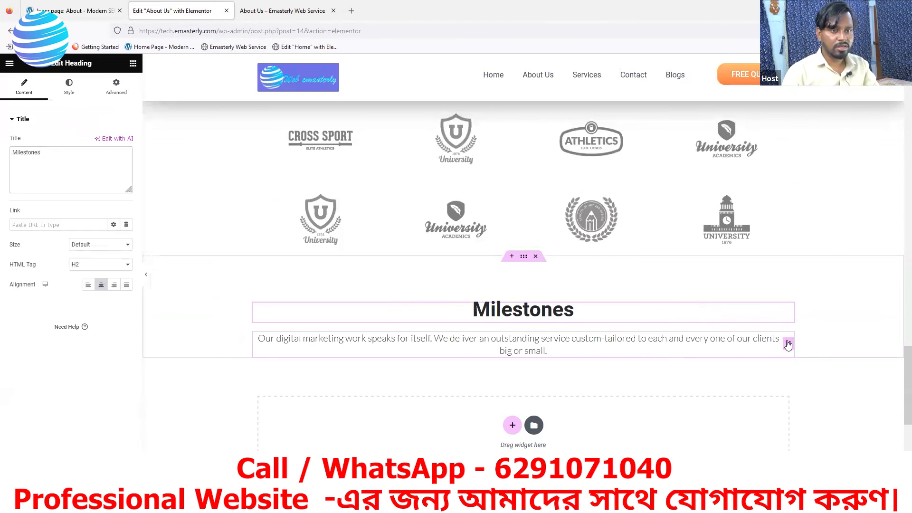
left_click(416, 344)
left_click_drag(125, 268, 18, 205)
key("ctrl+v")
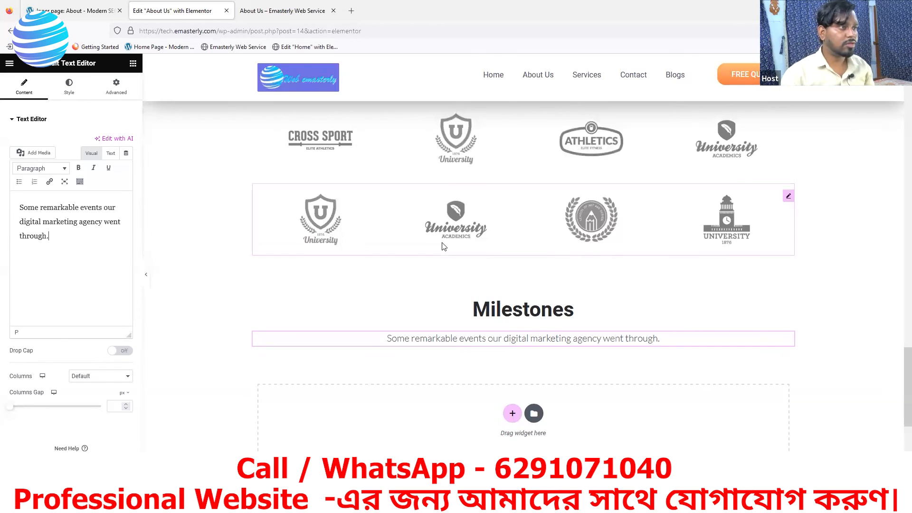
Step: Examine the end of the published About Us page and the Milestones timeline layout on the reference About page
left_click(264, 10)
scroll(445, 326, "down", 5)
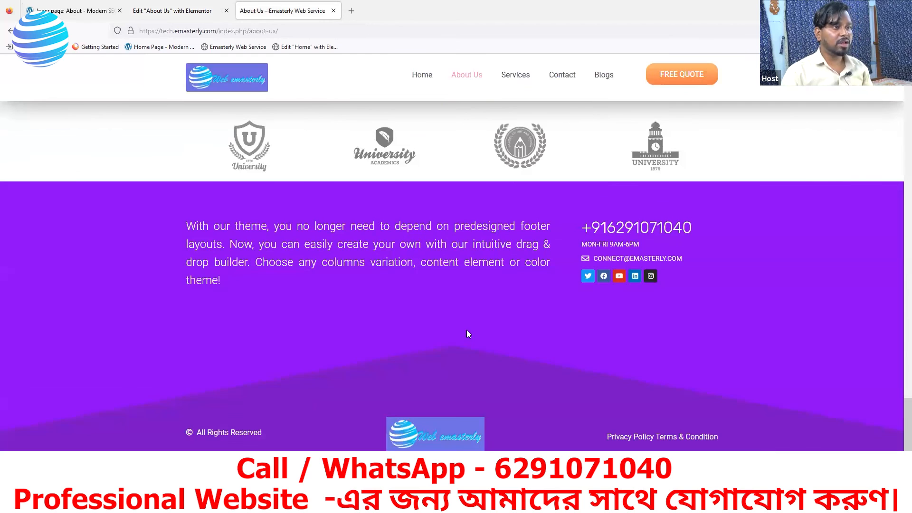
left_click(104, 13)
scroll(474, 227, "down", 7)
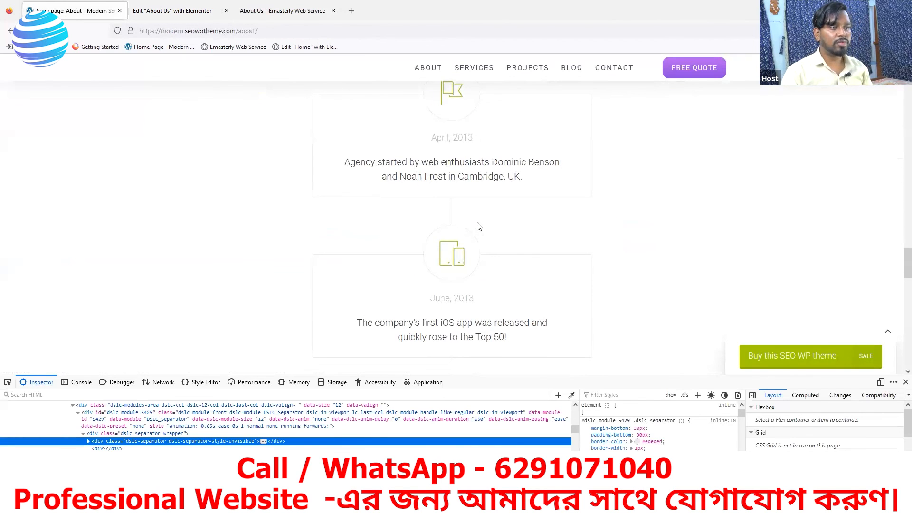
scroll(479, 227, "down", 8)
scroll(479, 228, "up", 12)
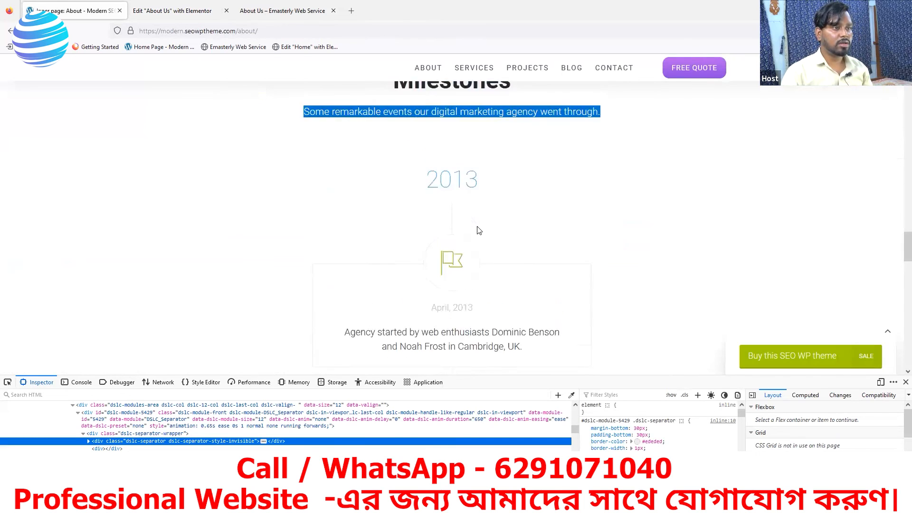
scroll(479, 231, "up", 2)
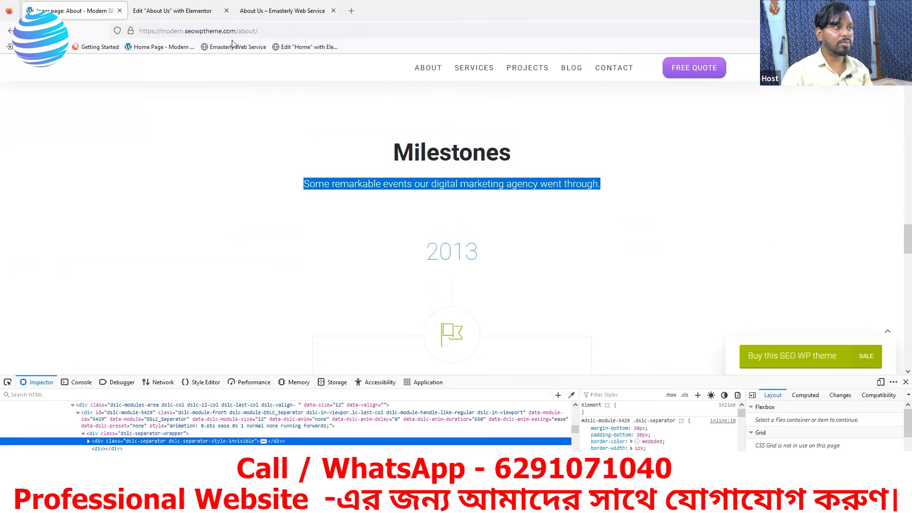
Step: Return to the Elementor editor, copy the Milestones heading and paste it below the section's paragraph
left_click(190, 11)
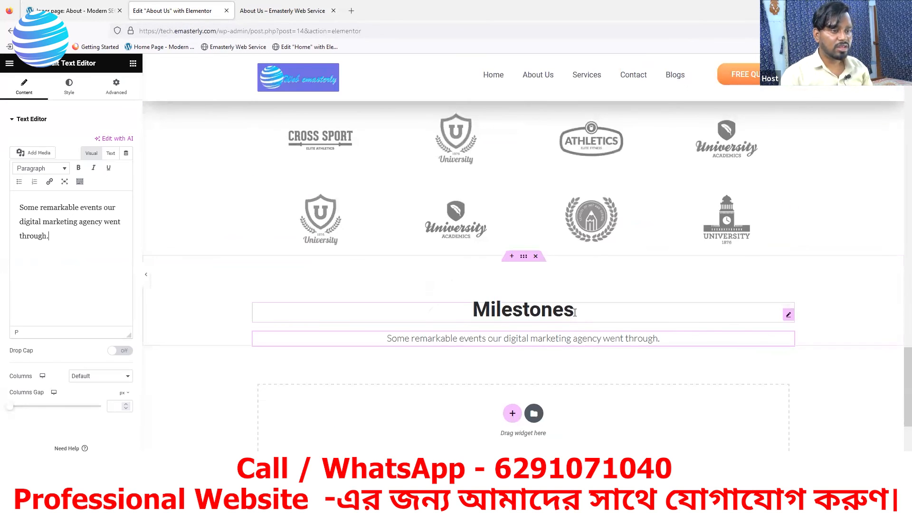
right_click(790, 329)
left_click(810, 357)
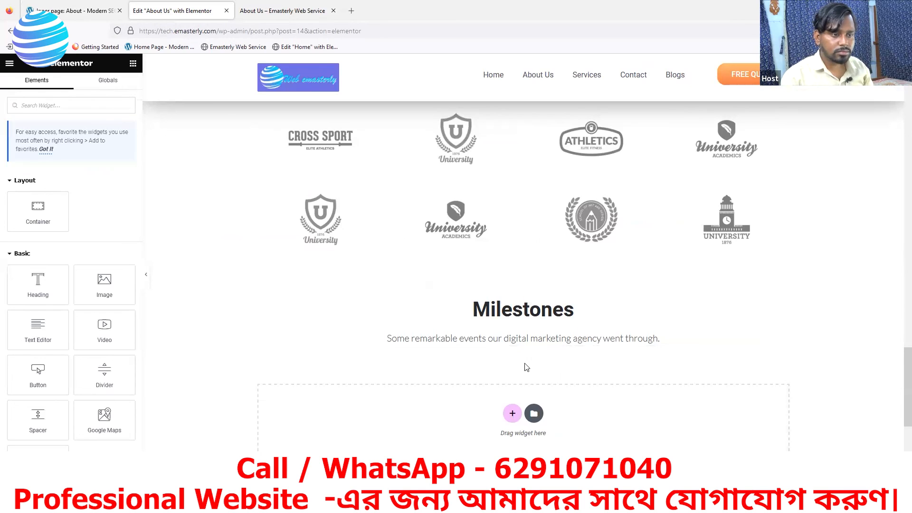
right_click(664, 352)
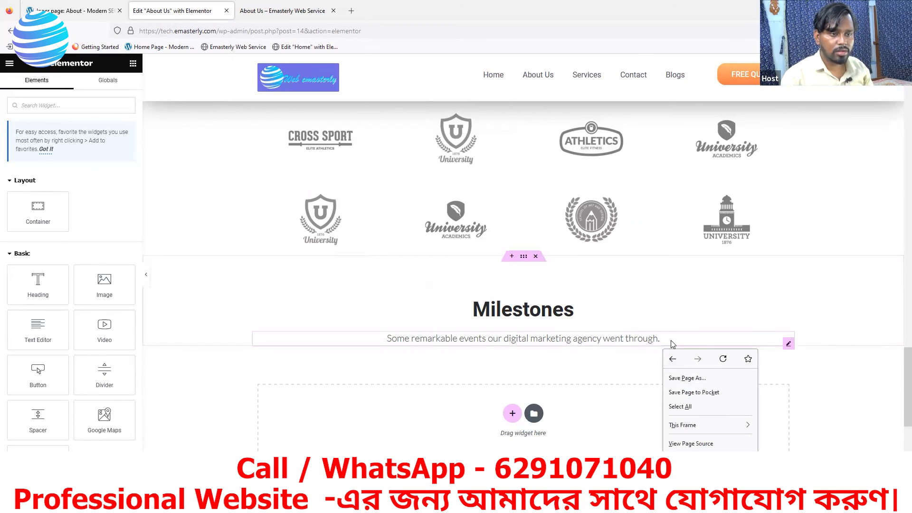
right_click(672, 343)
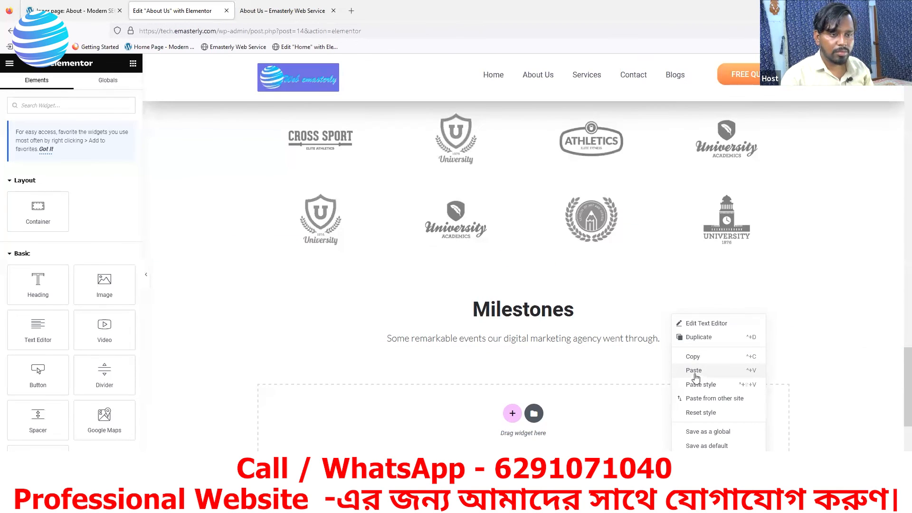
left_click(693, 372)
Step: Change the title of the pasted heading below the paragraph to "2013"
scroll(612, 354, "down", 2)
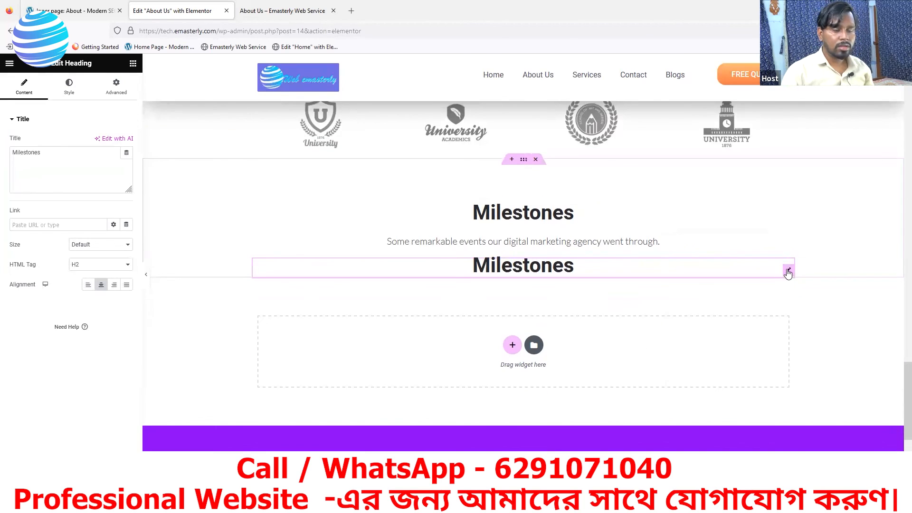
left_click_drag(61, 151, 5, 158)
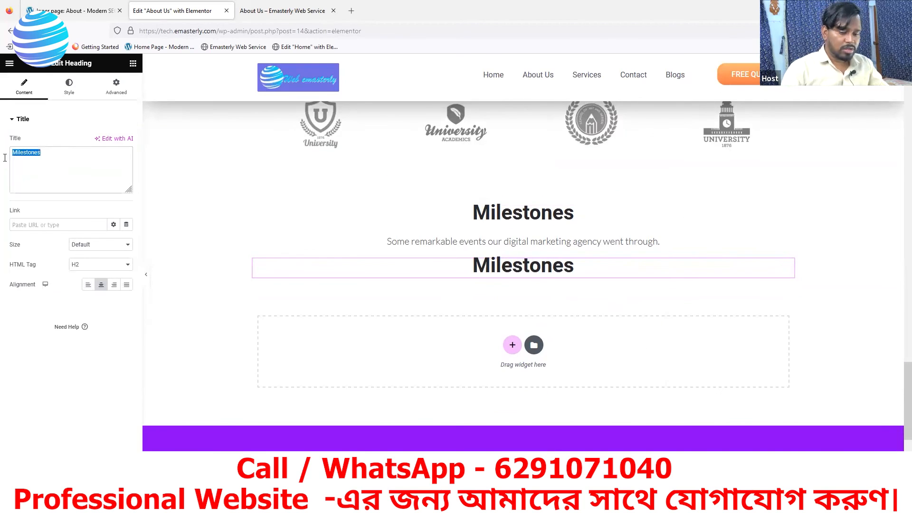
type("2013")
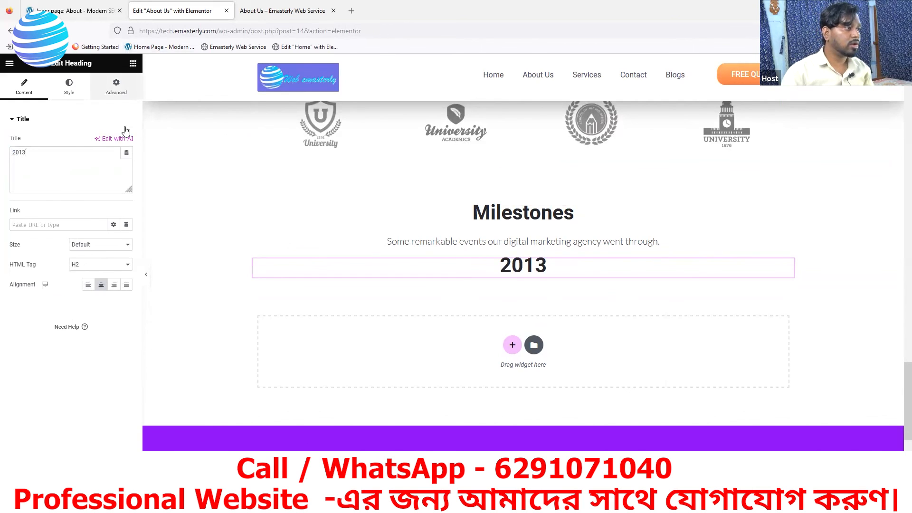
Step: Unlink the "2013" heading's padding values and set them to 80 px on top and 0 on the other sides
left_click(116, 86)
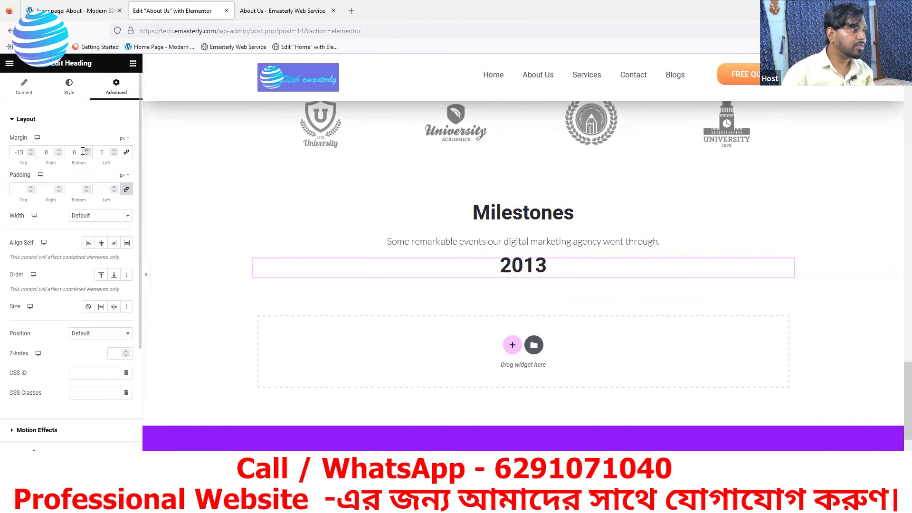
left_click(30, 187)
left_click(30, 187)
left_click(30, 187)
left_click(30, 187)
left_click(31, 187)
left_click(31, 187)
left_click(31, 187)
left_click(31, 188)
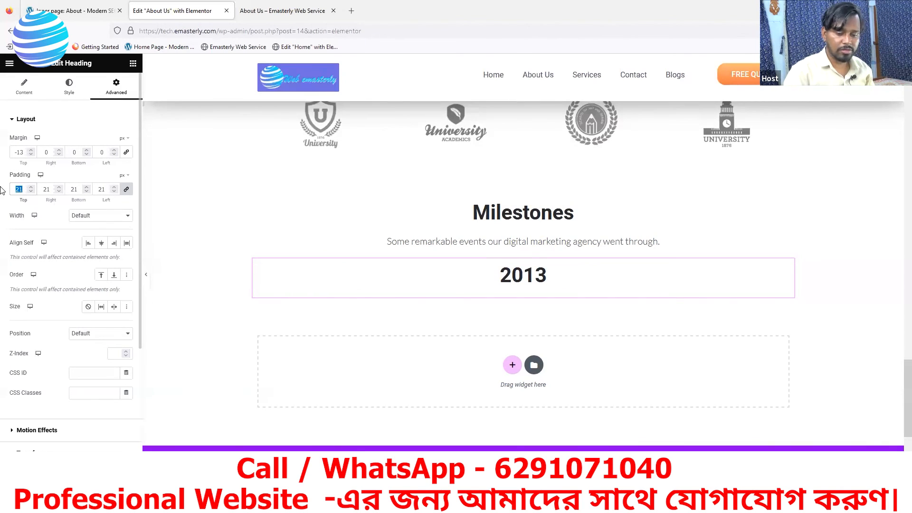
type("0")
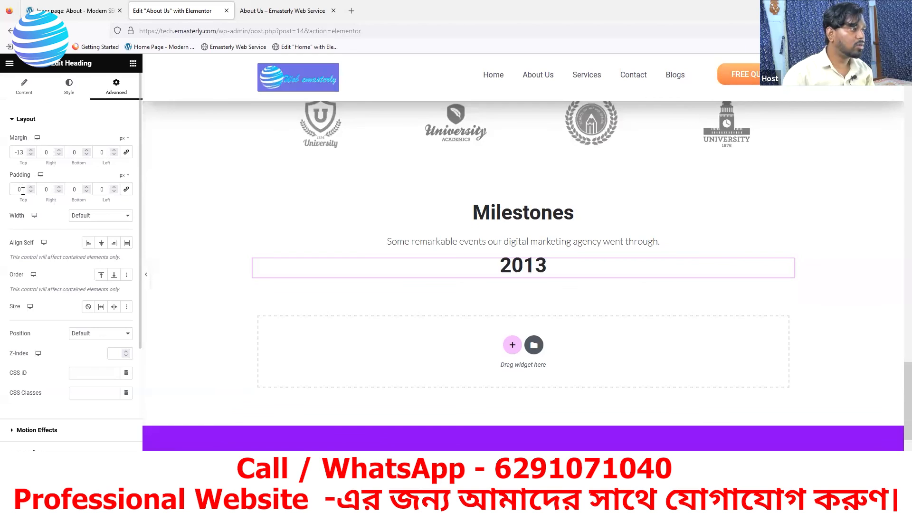
left_click(31, 188)
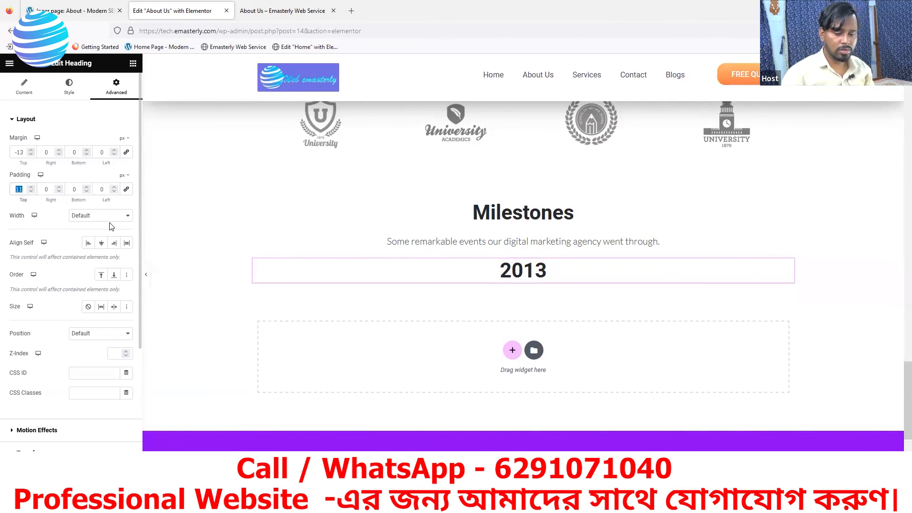
type("30")
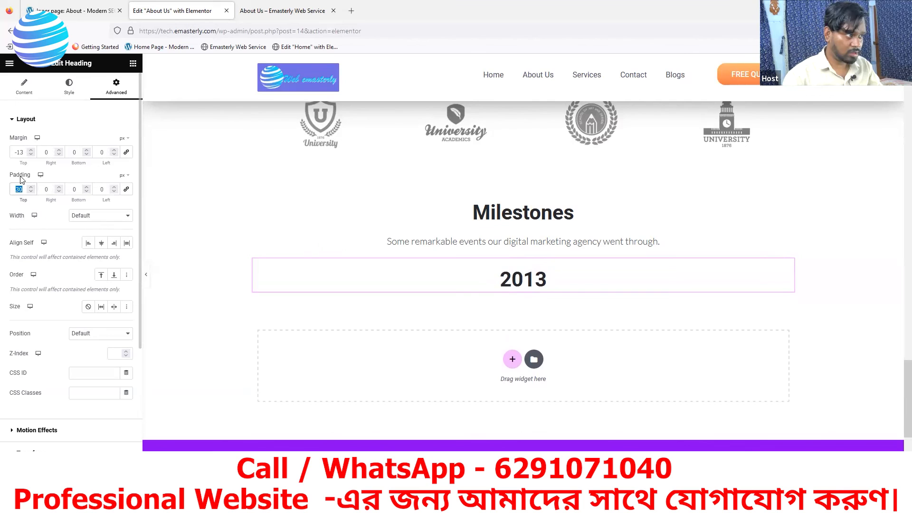
type("80")
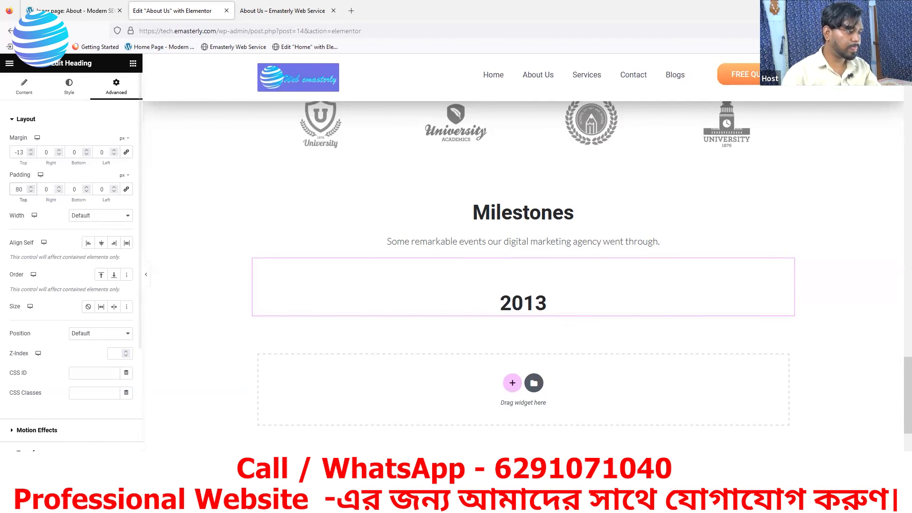
Step: Set the "2013" heading's typography weight to 300 (Light)
left_click(70, 92)
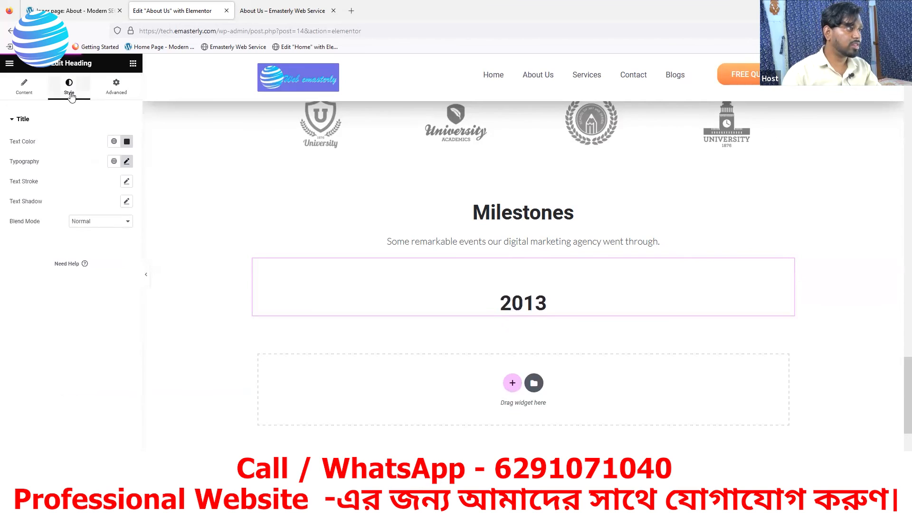
left_click(126, 161)
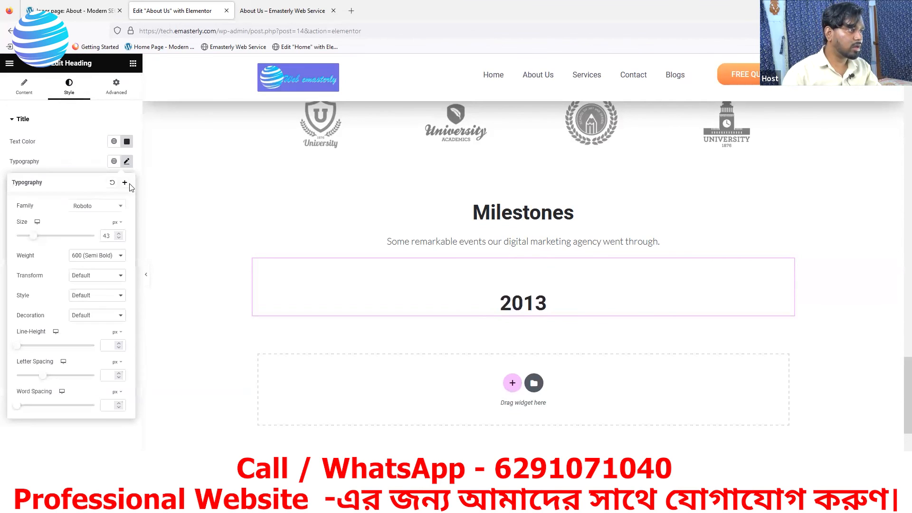
left_click(104, 254)
left_click(93, 294)
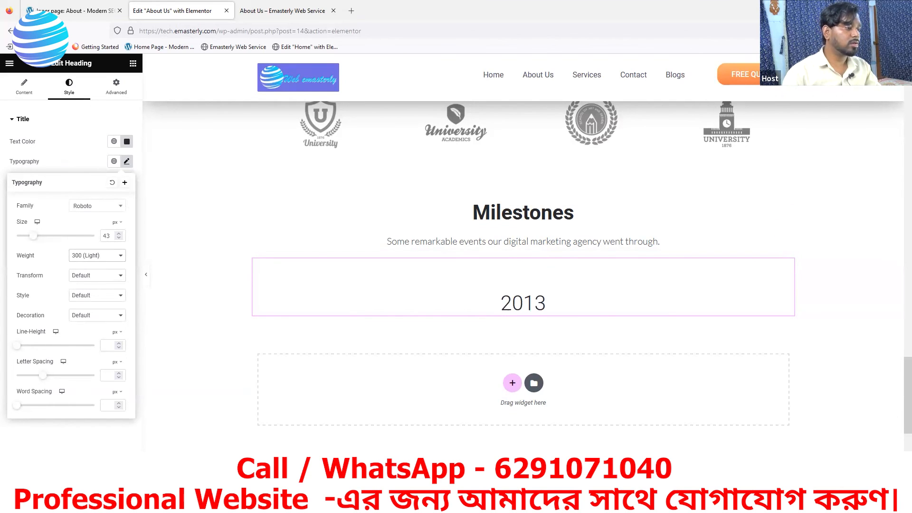
left_click(264, 389)
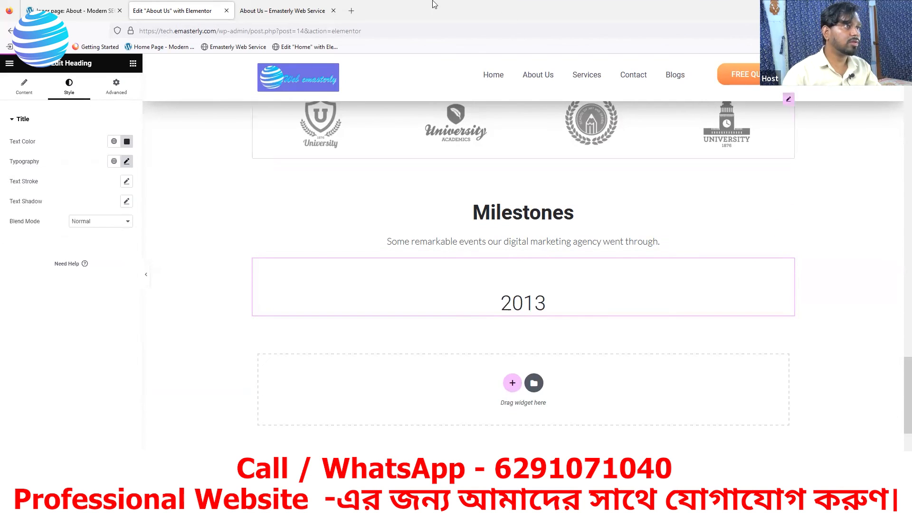
Step: Check the timeline on the reference About page, and add a single-column container with vertical direction below the "2013" heading in Elementor
left_click(292, 13)
scroll(536, 305, "down", 7)
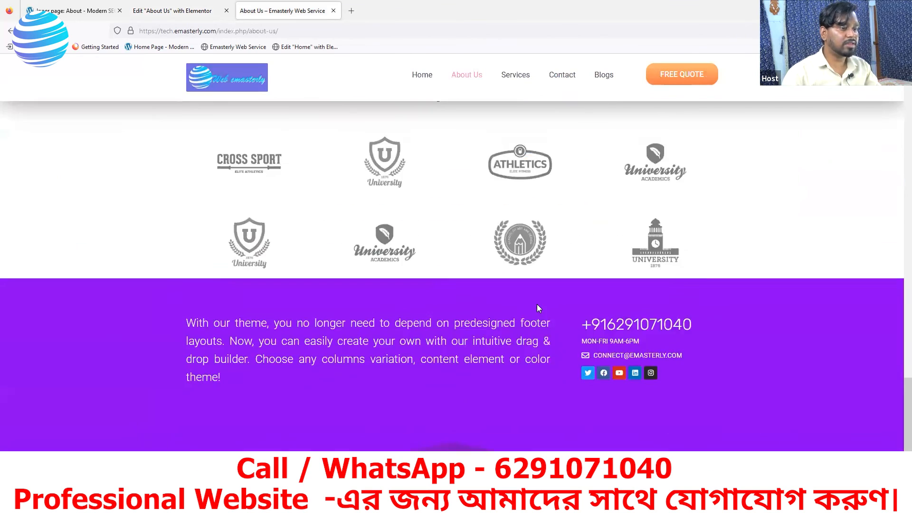
scroll(537, 304, "up", 5)
left_click(91, 15)
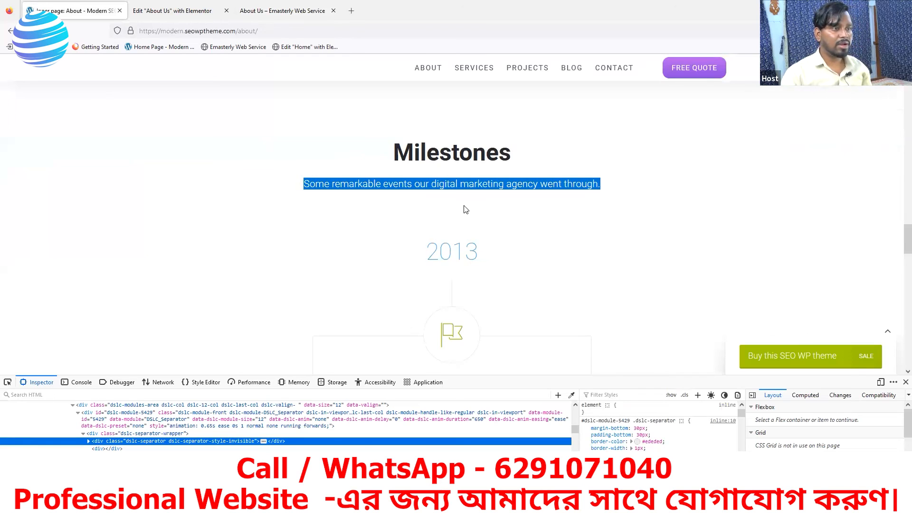
scroll(466, 209, "down", 3)
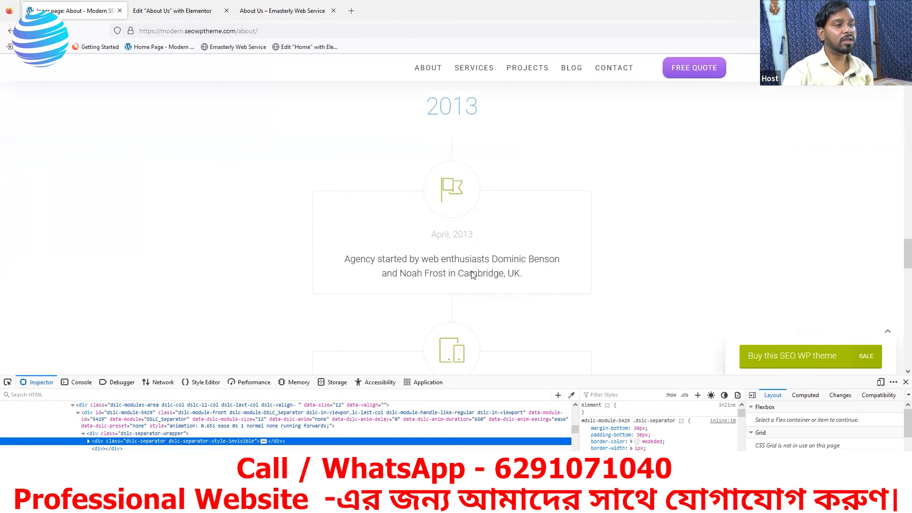
left_click(171, 12)
scroll(525, 338, "down", 1)
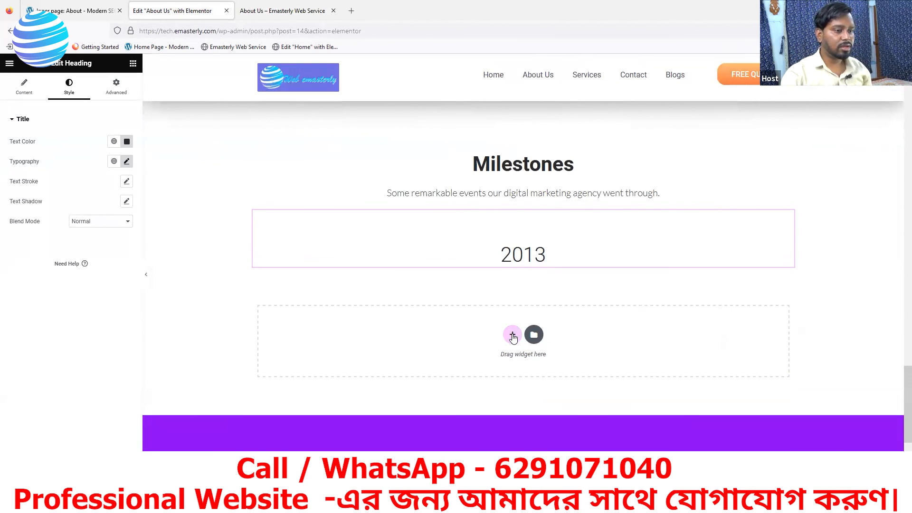
left_click(513, 335)
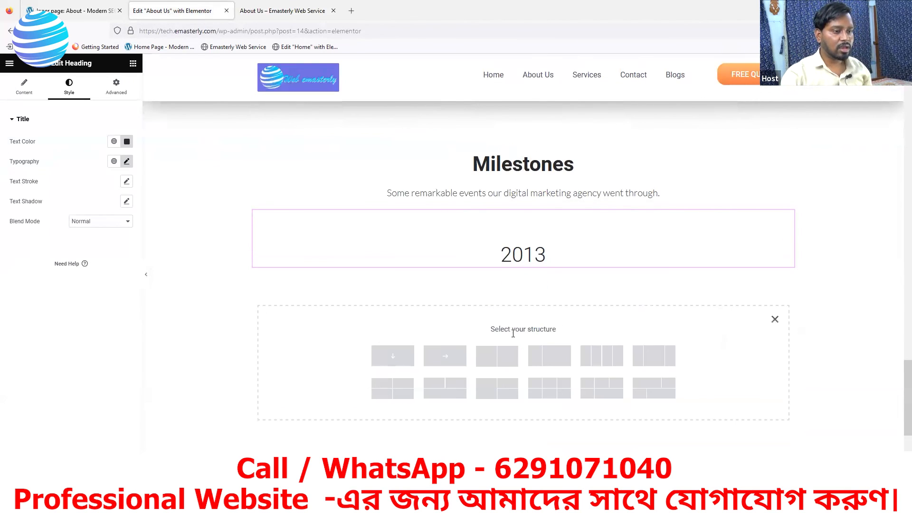
left_click(392, 356)
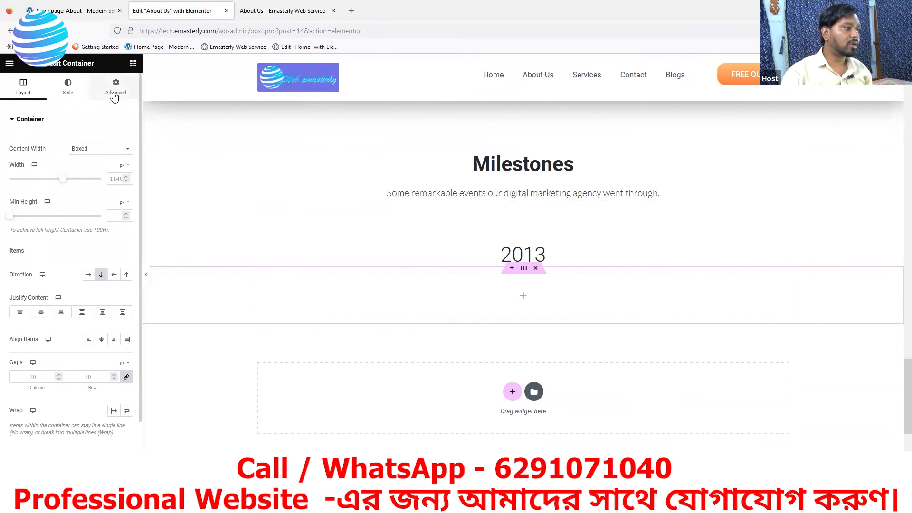
Step: Insert a nested Container element inside the new empty container below the "2013" heading
left_click(95, 10)
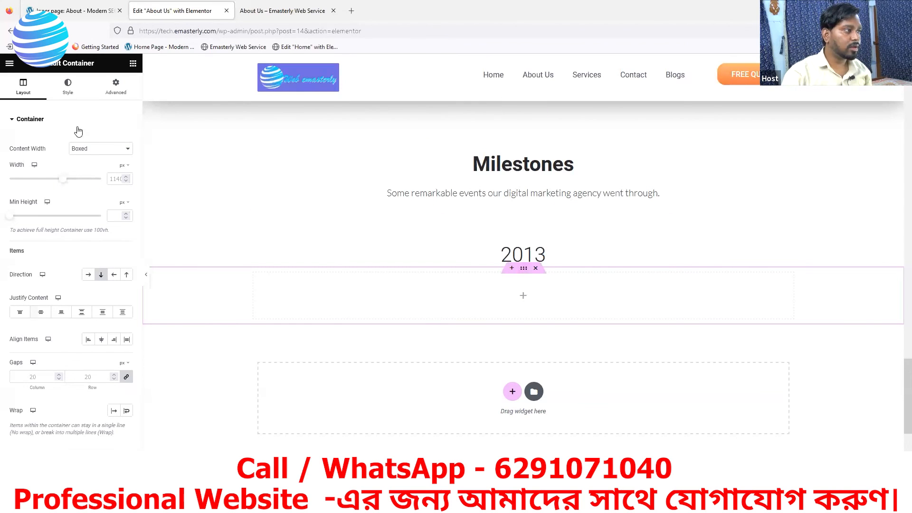
left_click(116, 87)
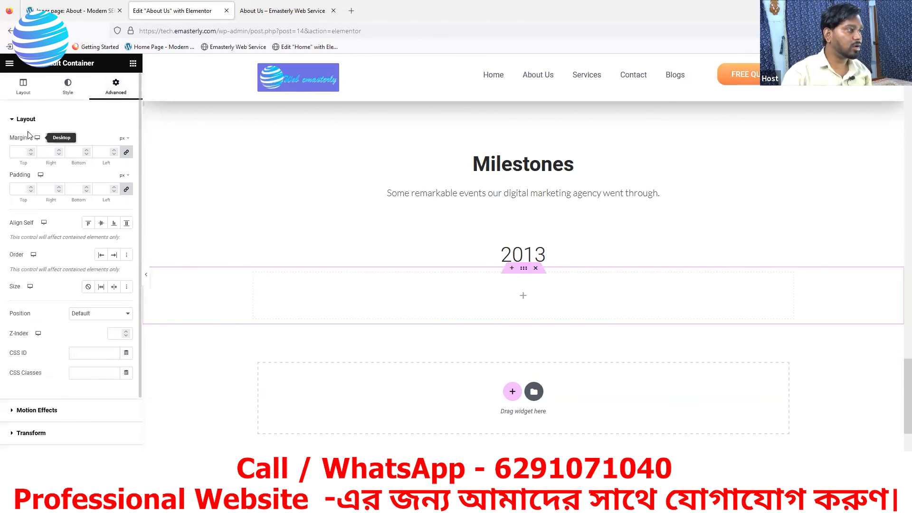
left_click(133, 63)
left_click_drag(49, 216, 535, 302)
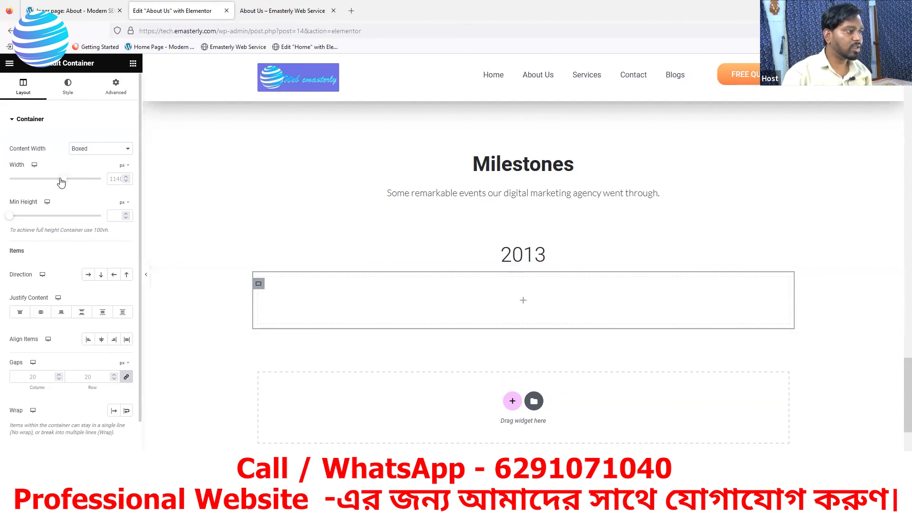
Step: Set the nested container's boxed width to 500 px and add an Image widget inside it
left_click_drag(31, 182, 17, 183)
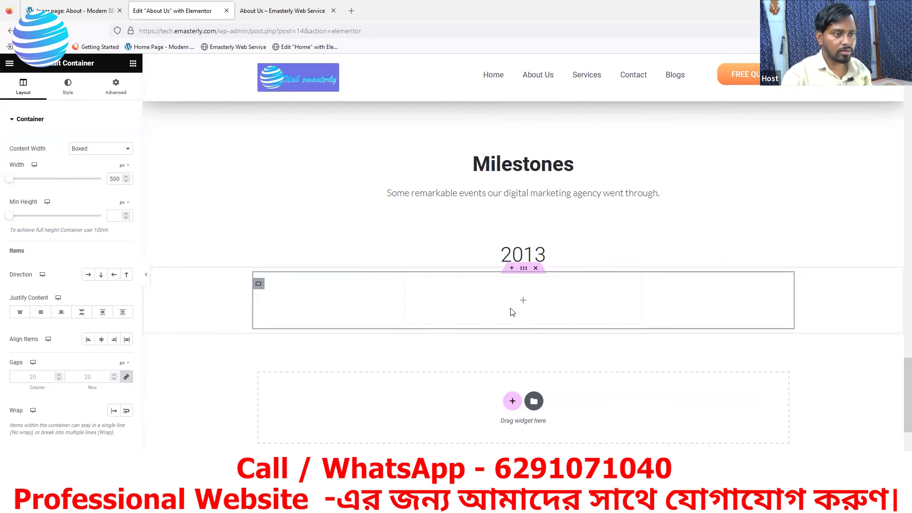
left_click(525, 303)
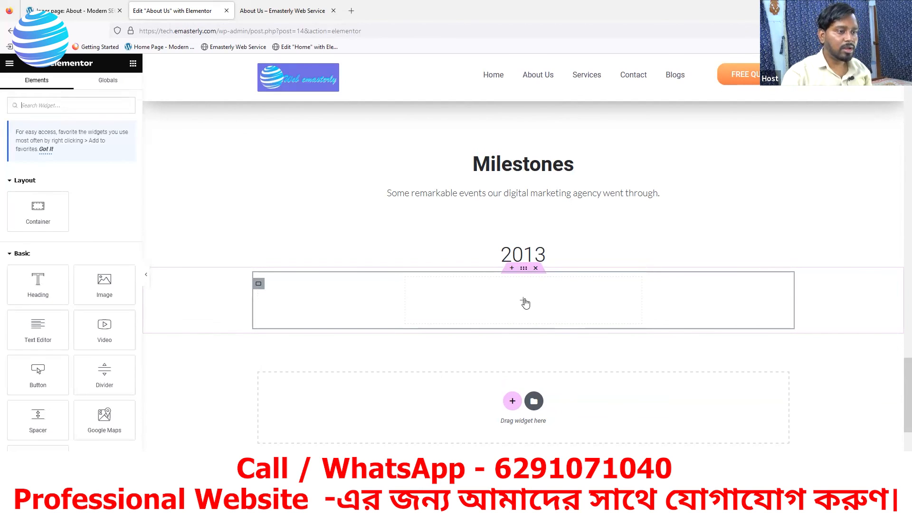
left_click_drag(110, 284, 477, 296)
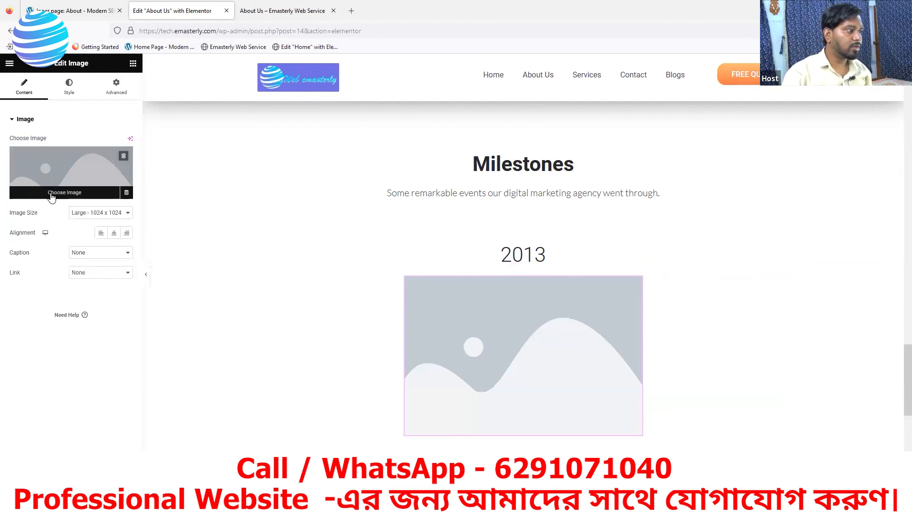
Step: Upload "Screenshot (79)" from the Downloads folder and insert it into the Image widget below the "2013" heading
left_click(14, 190)
left_click(127, 101)
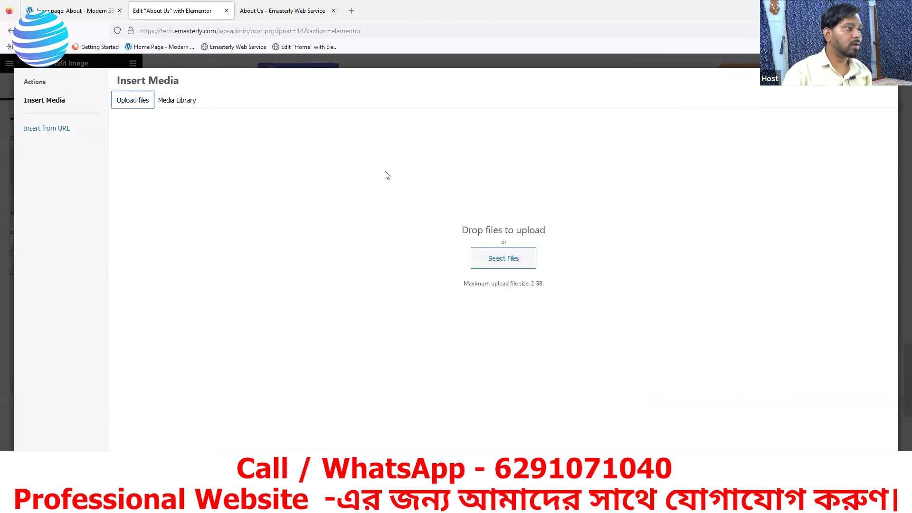
left_click(491, 258)
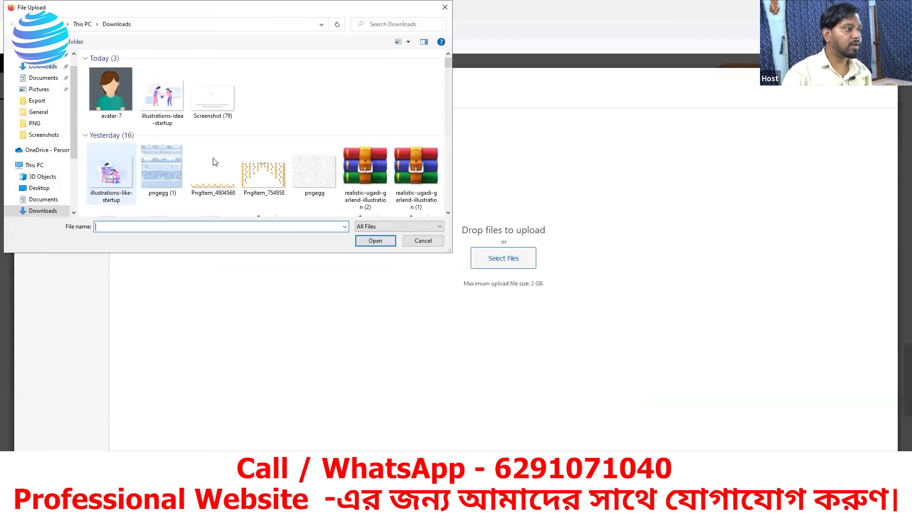
left_click(213, 97)
left_click(374, 241)
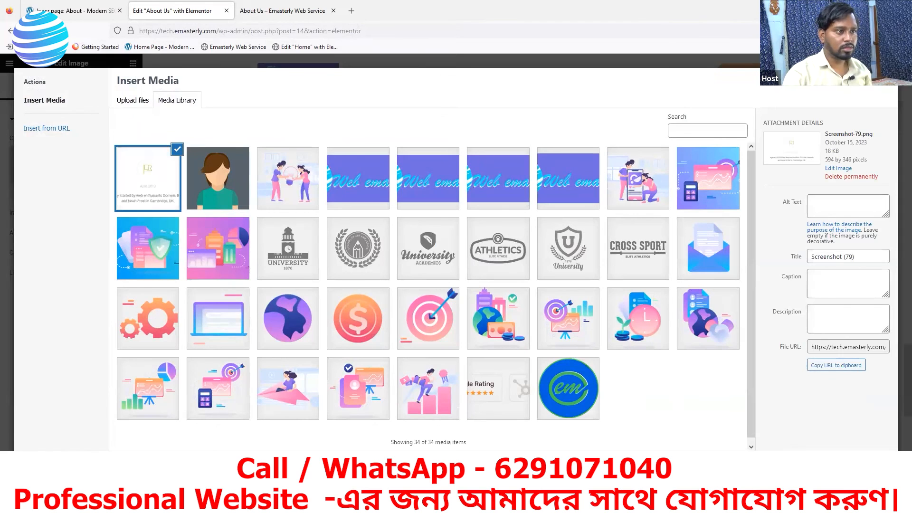
left_click(869, 468)
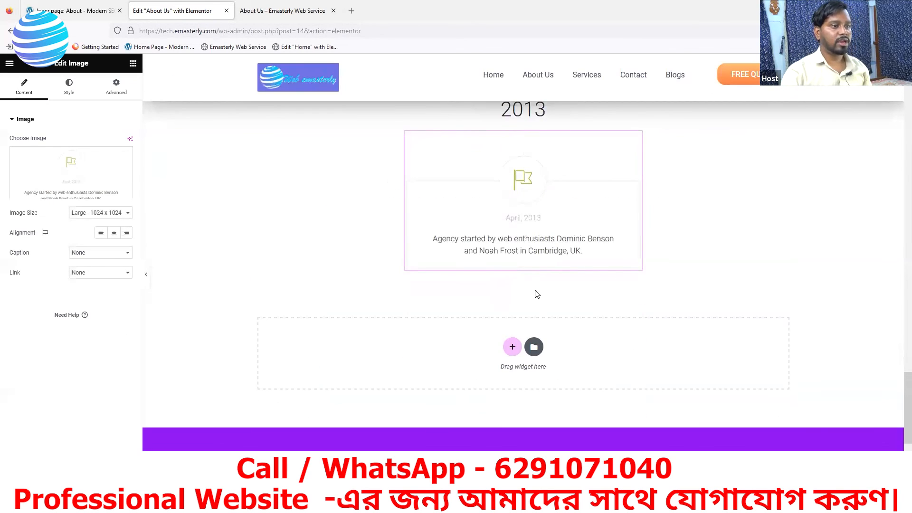
Step: Check the live and reference About pages, and duplicate the "April, 2013" milestone image in Elementor
left_click(265, 12)
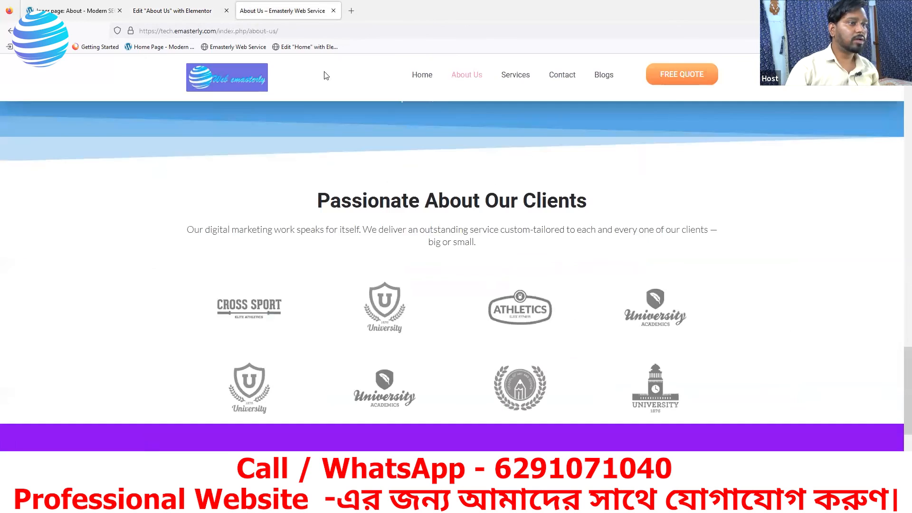
scroll(526, 280, "down", 5)
scroll(527, 253, "up", 10)
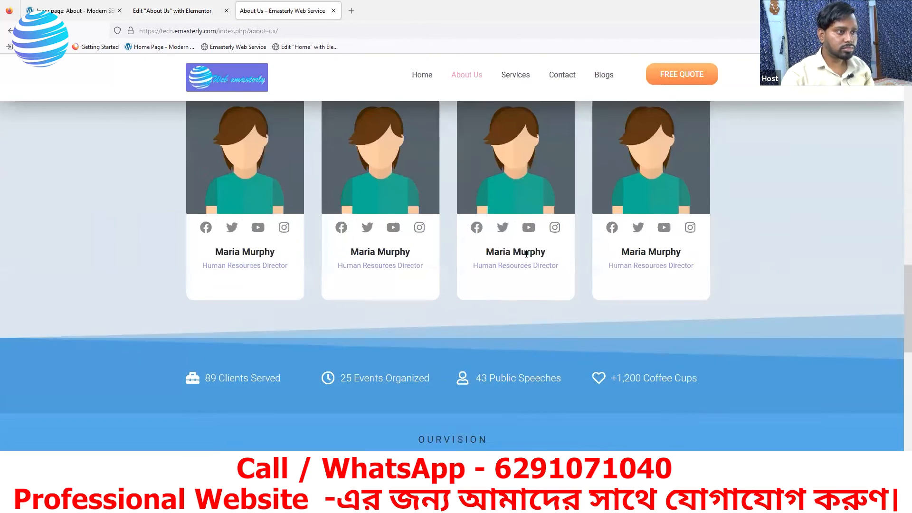
left_click(72, 11)
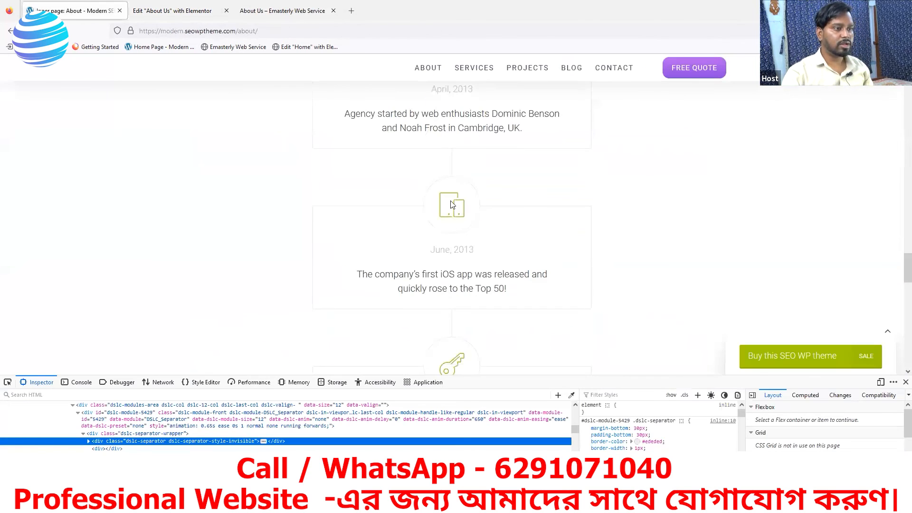
left_click(172, 14)
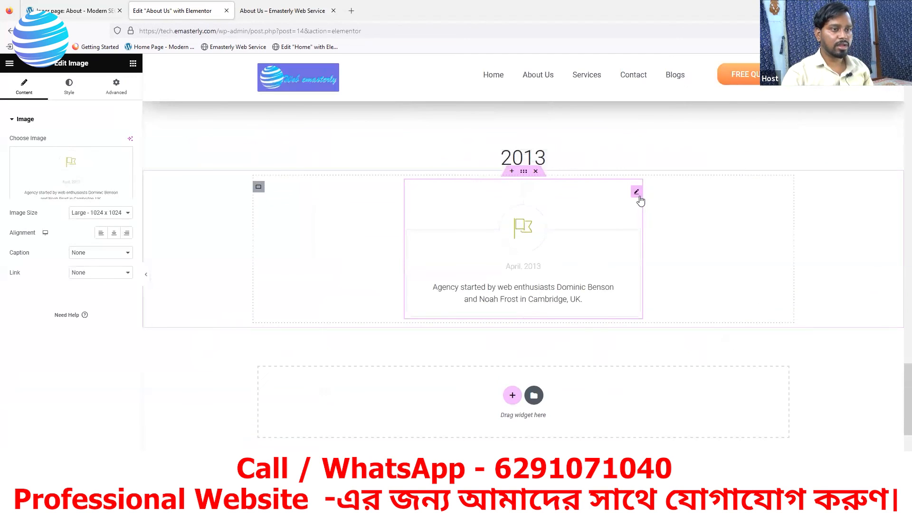
right_click(637, 194)
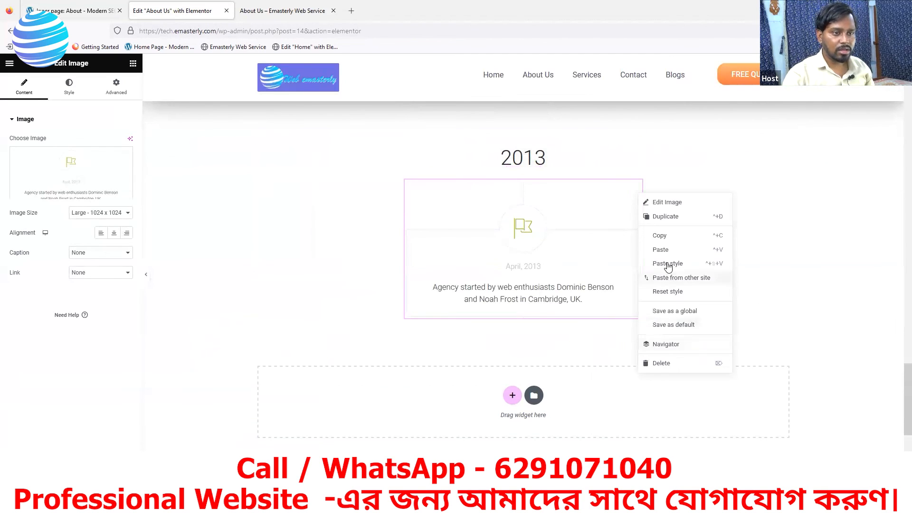
left_click(662, 218)
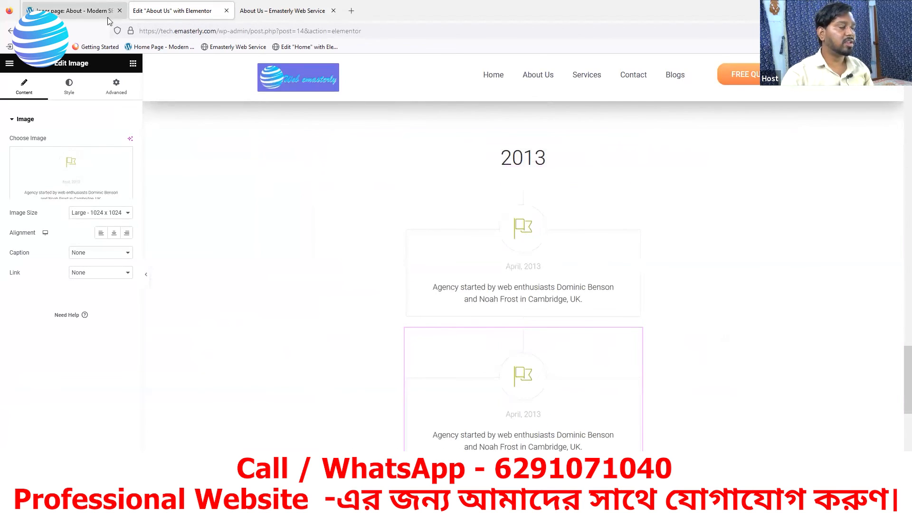
Step: Check the remaining 2013 milestones on the reference About page, and duplicate the second milestone image in Elementor to add a third
left_click(76, 10)
scroll(453, 300, "down", 3)
scroll(465, 269, "down", 3)
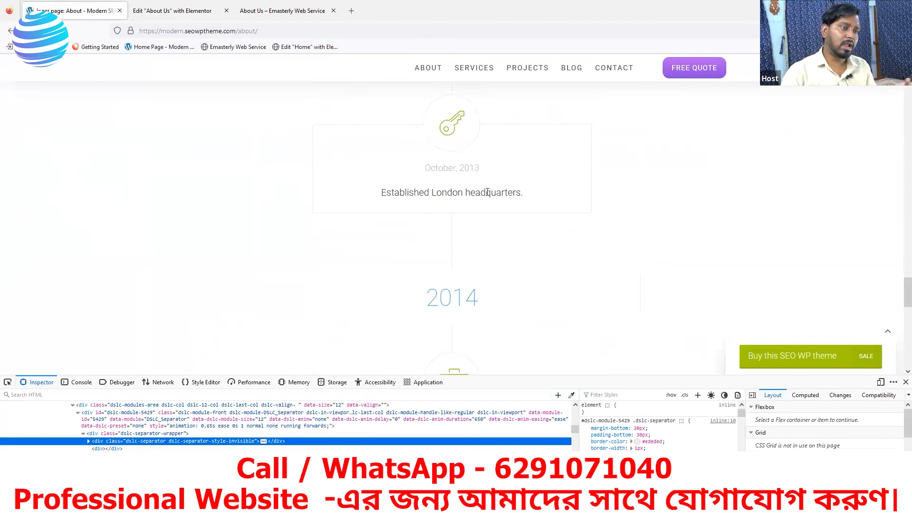
scroll(489, 201, "down", 2)
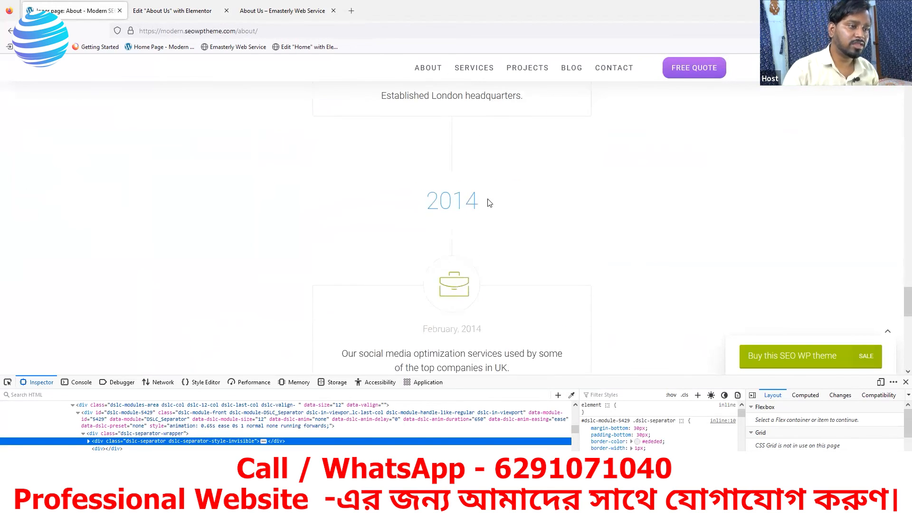
scroll(474, 203, "up", 4)
left_click(185, 16)
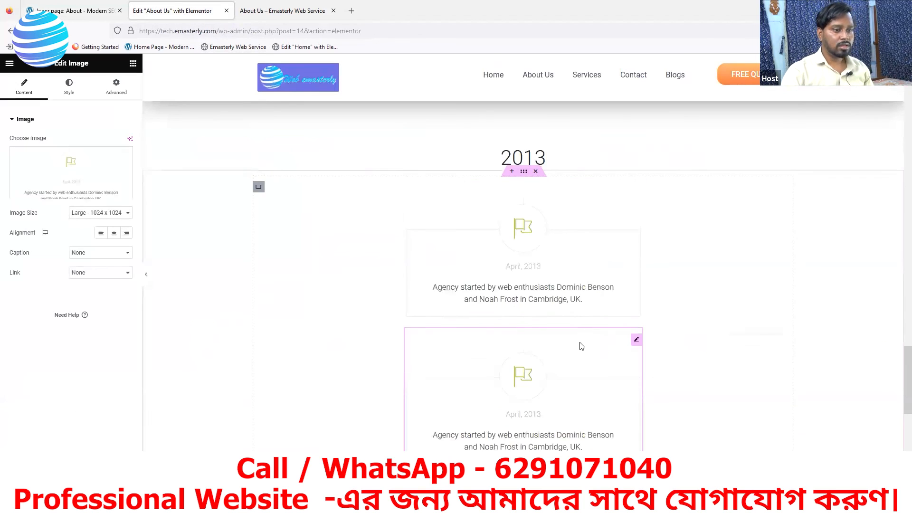
right_click(637, 246)
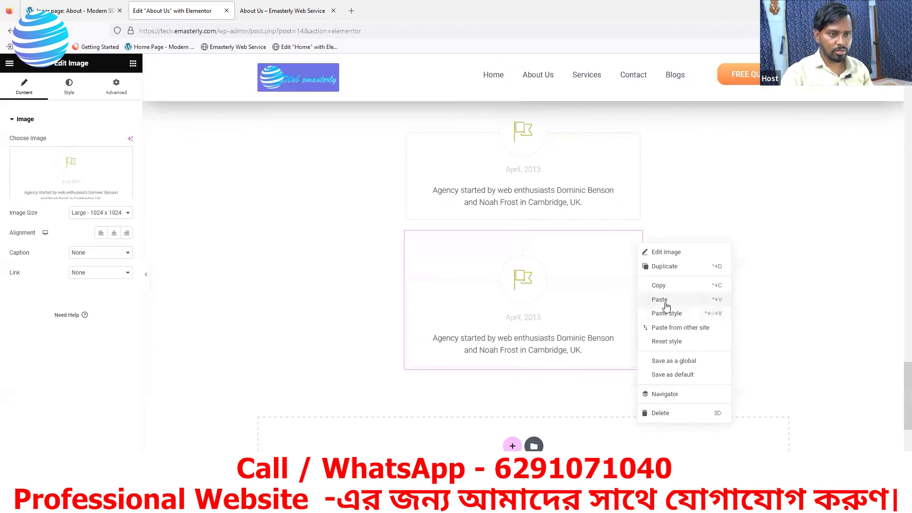
left_click(654, 266)
scroll(594, 314, "down", 5)
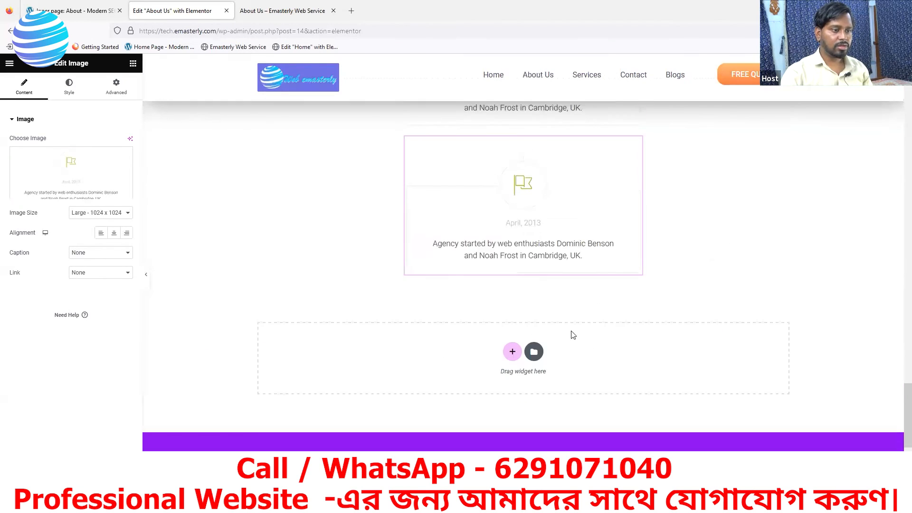
Step: Copy the "2013" heading and paste it into the timeline container below the third milestone image
scroll(593, 200, "up", 5)
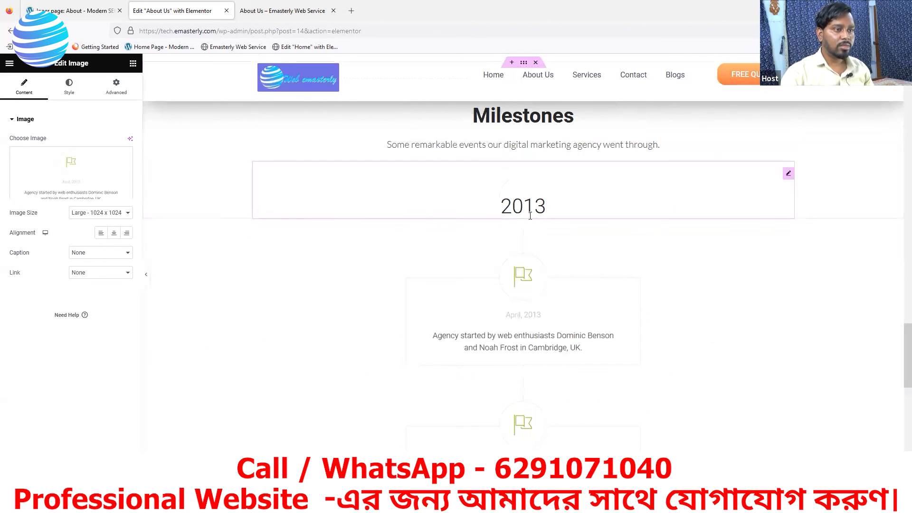
right_click(787, 180)
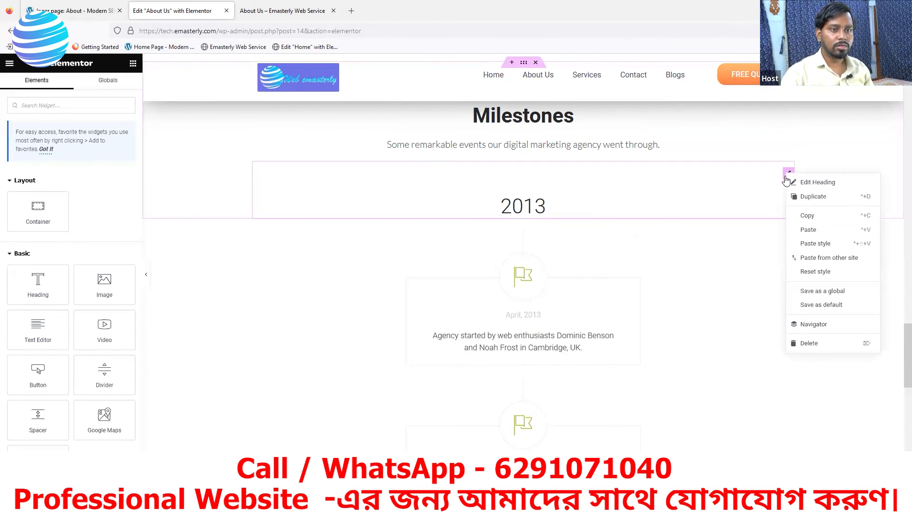
left_click(807, 216)
scroll(563, 313, "down", 2)
scroll(563, 313, "down", 2)
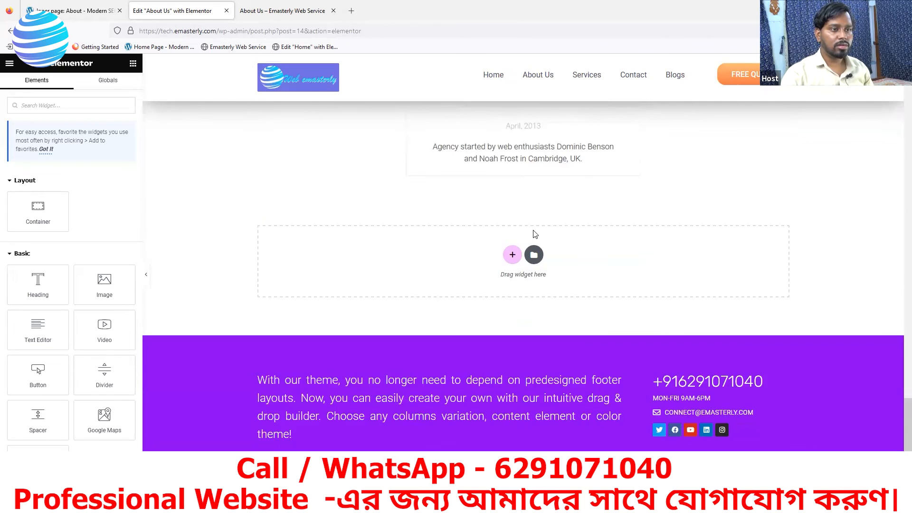
key("ctrl+v")
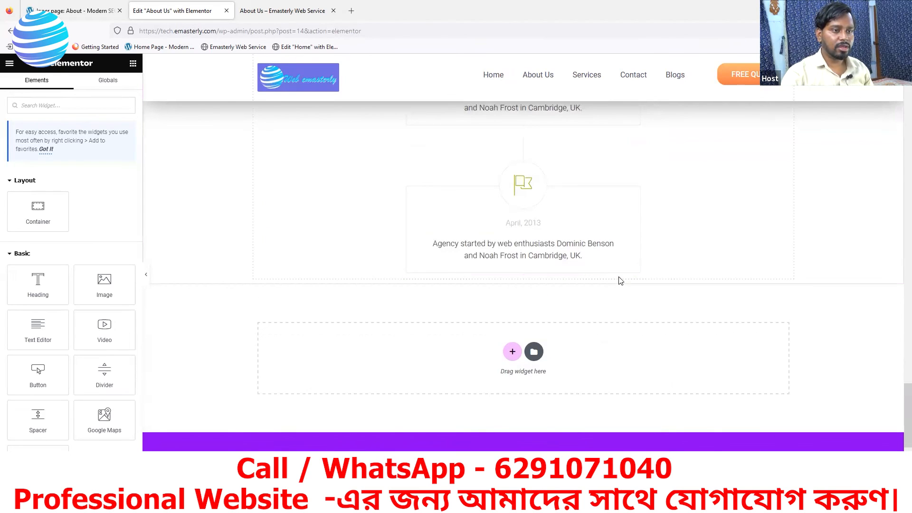
right_click(620, 280)
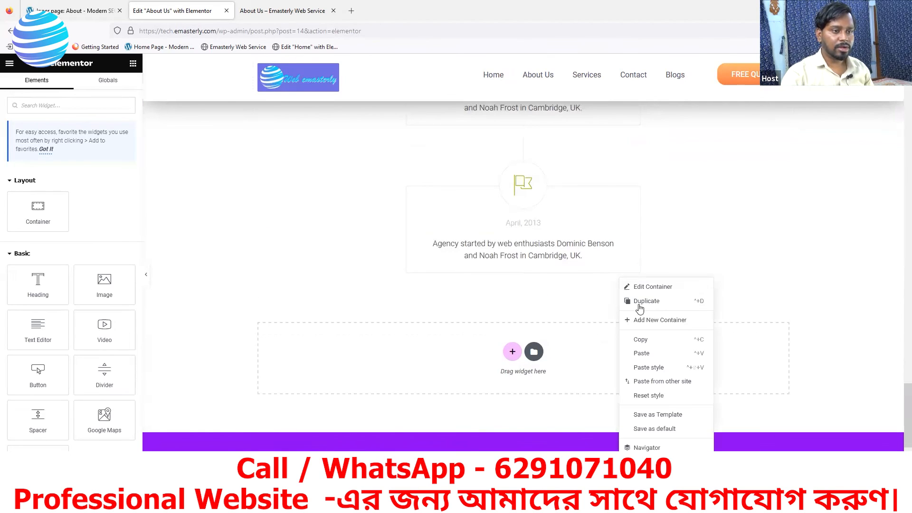
left_click(643, 356)
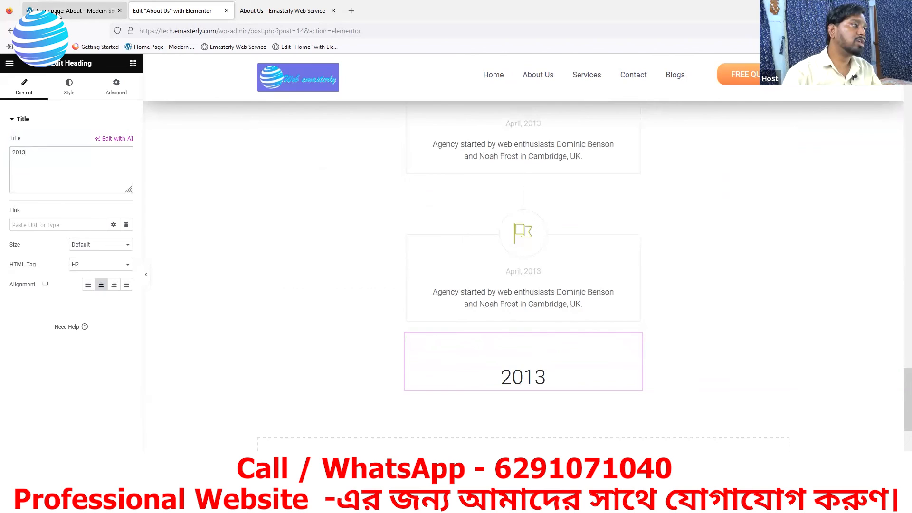
Step: Check the next year label on the reference About page, and change the pasted heading's title to "2014" in Elementor
key("ctrl+shift+Tab")
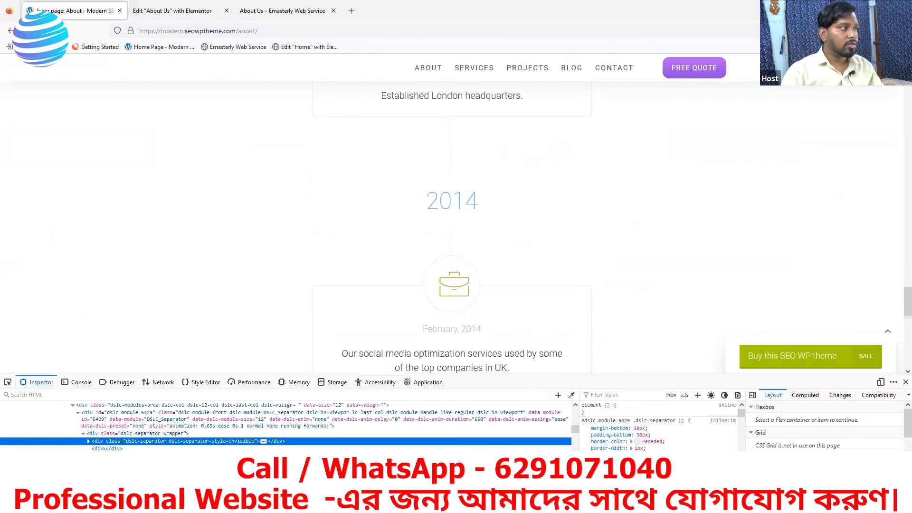
left_click(189, 19)
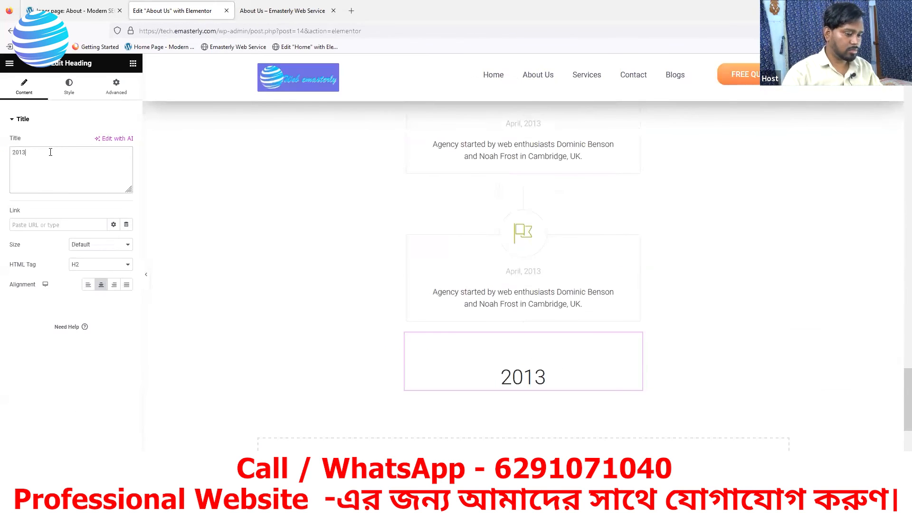
key("BackSpace")
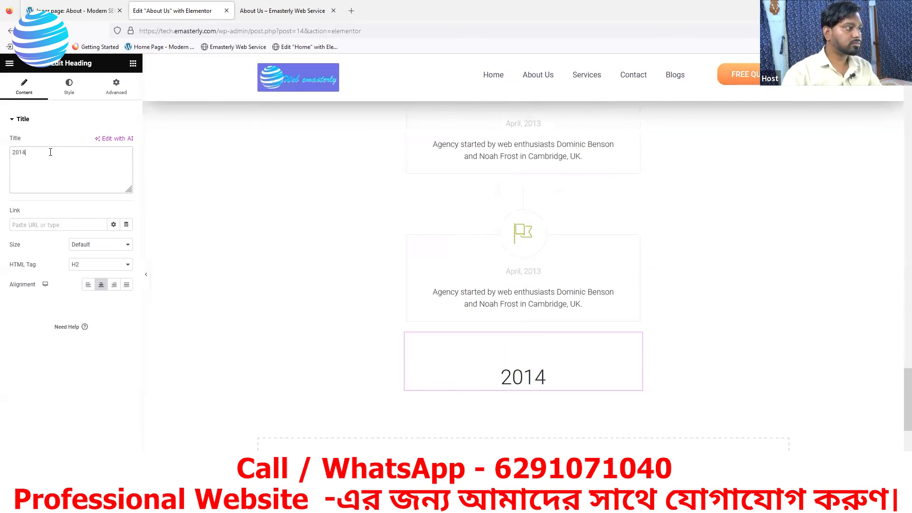
Step: Save the page and check the milestones timeline on the reloaded live About Us page
scroll(566, 378, "down", 1)
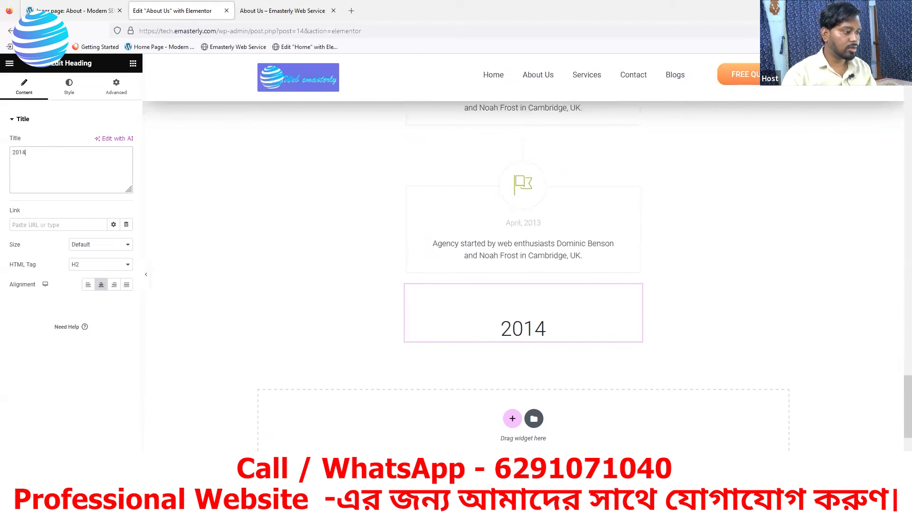
left_click(301, 10)
key("F5")
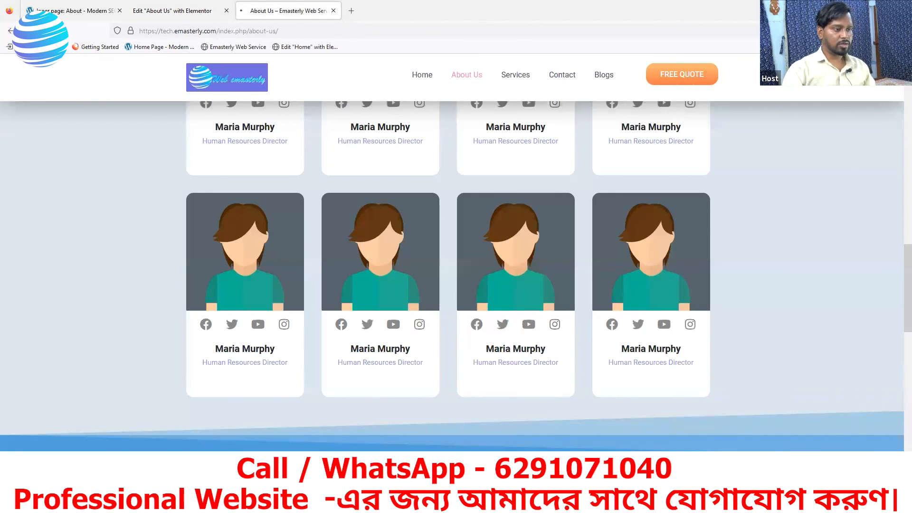
scroll(475, 333, "down", 10)
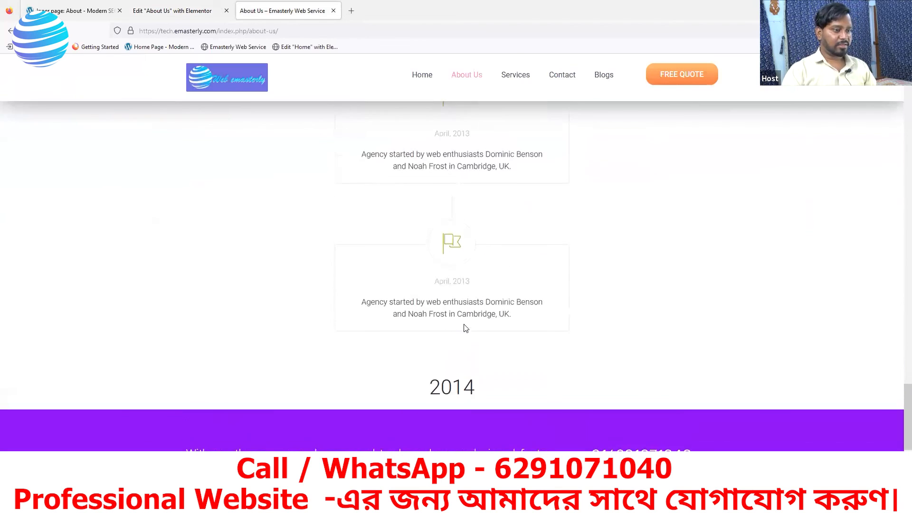
left_click(174, 11)
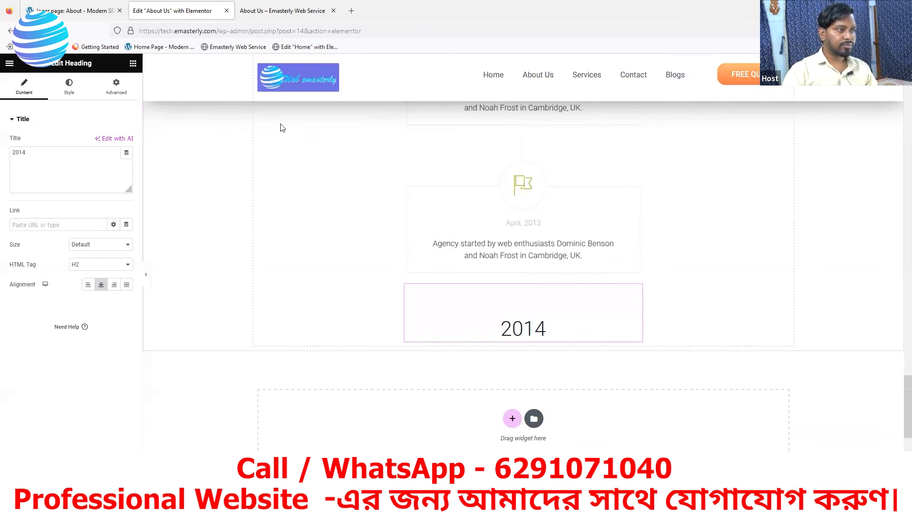
Step: Copy the first milestone image under the "2013" heading and paste it into the timeline container below the "2014" heading
scroll(617, 185, "up", 5)
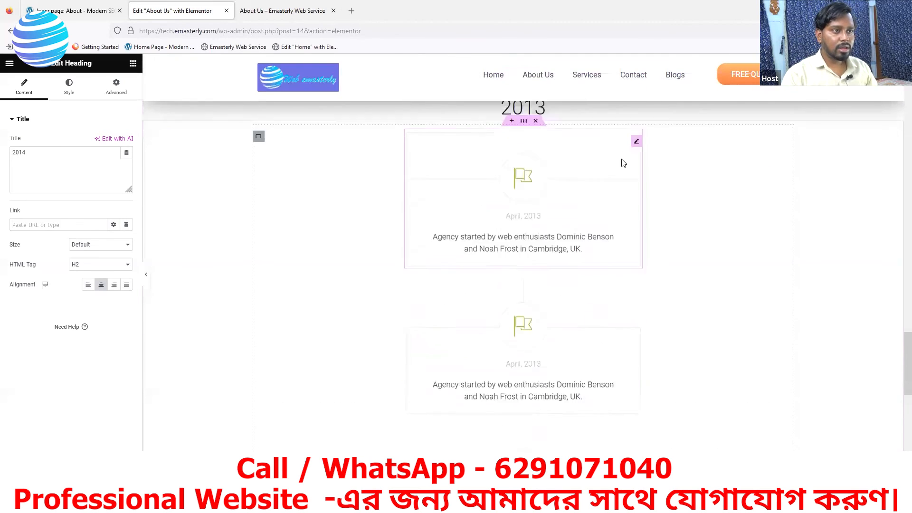
scroll(623, 163, "up", 2)
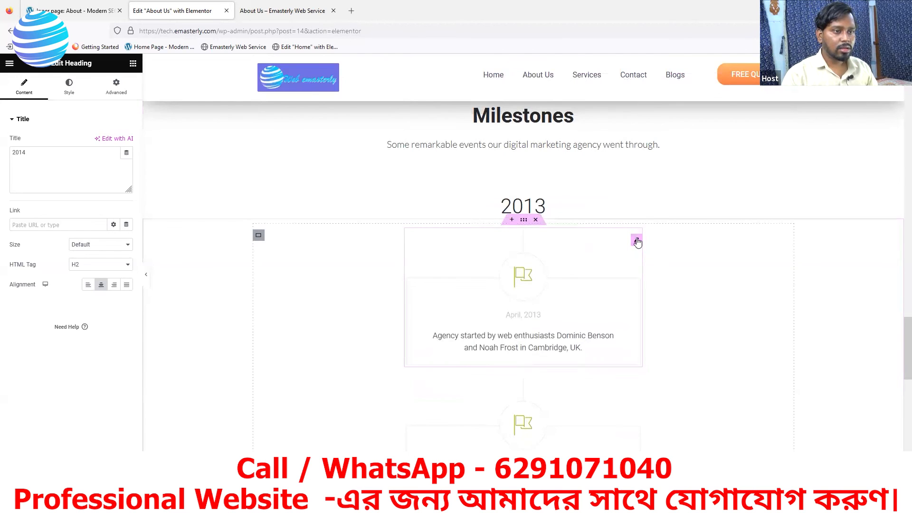
right_click(637, 242)
left_click(654, 281)
scroll(625, 310, "down", 3)
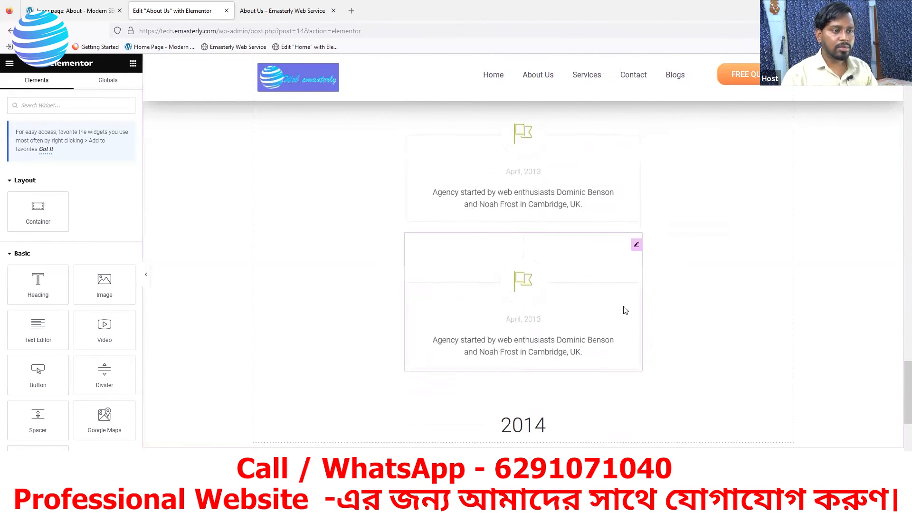
scroll(625, 310, "down", 5)
right_click(554, 205)
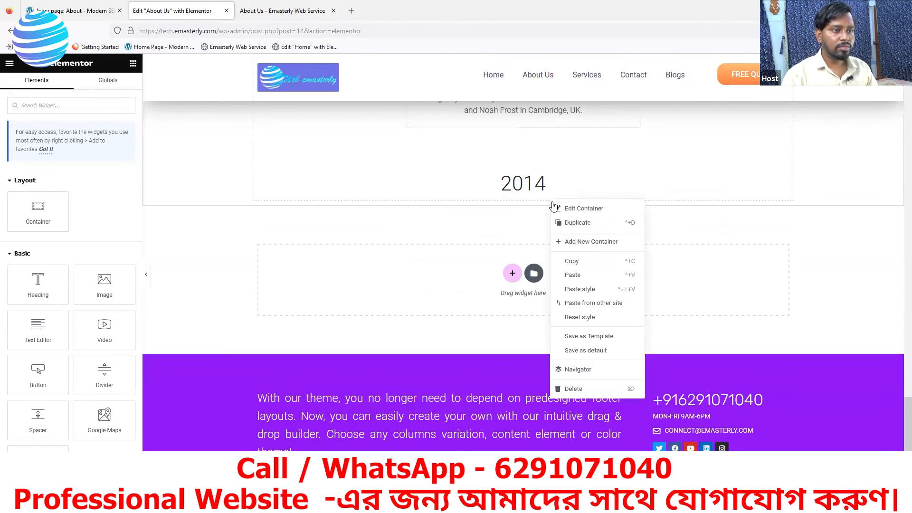
left_click(571, 276)
Step: Paste the copied milestone image again below the first 2014 milestone to add a second one
scroll(605, 183, "down", 4)
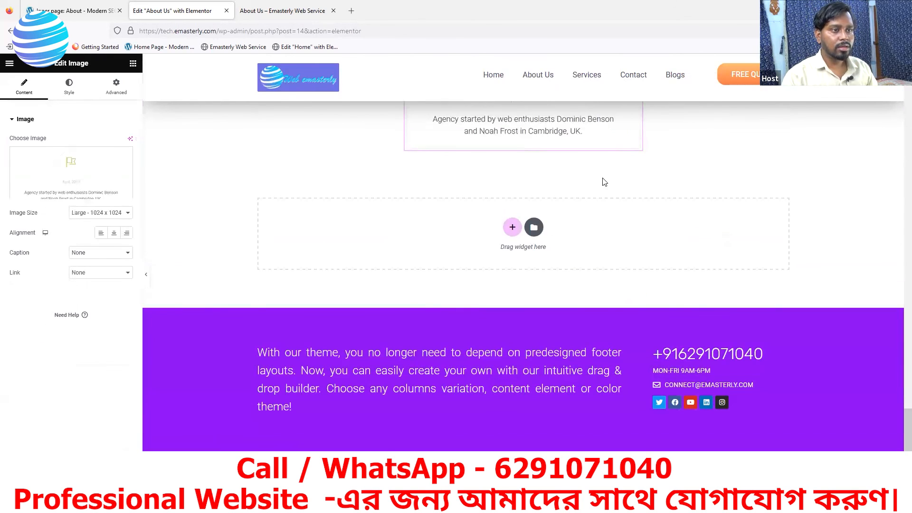
scroll(621, 272, "up", 2)
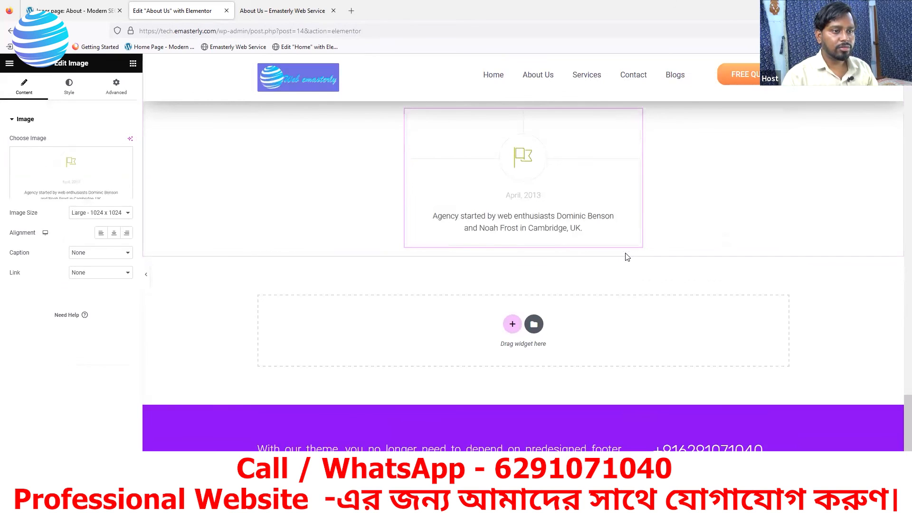
right_click(631, 274)
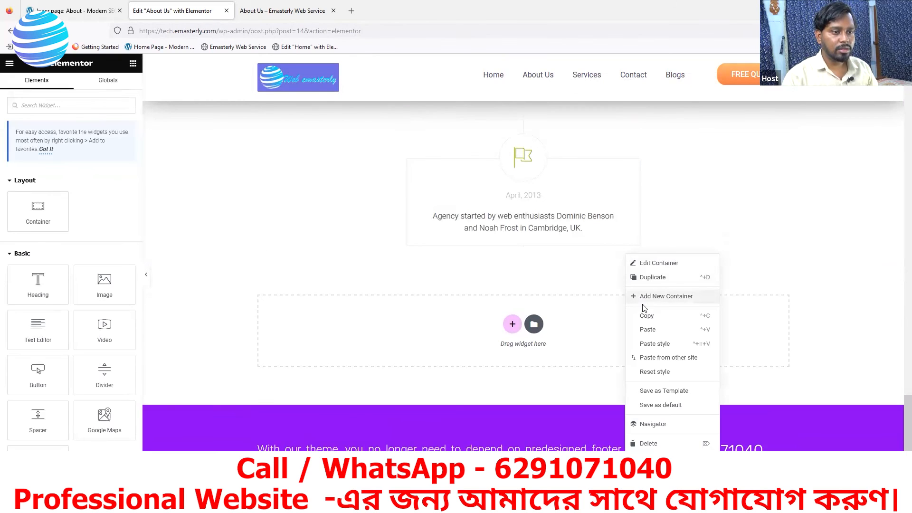
left_click(646, 329)
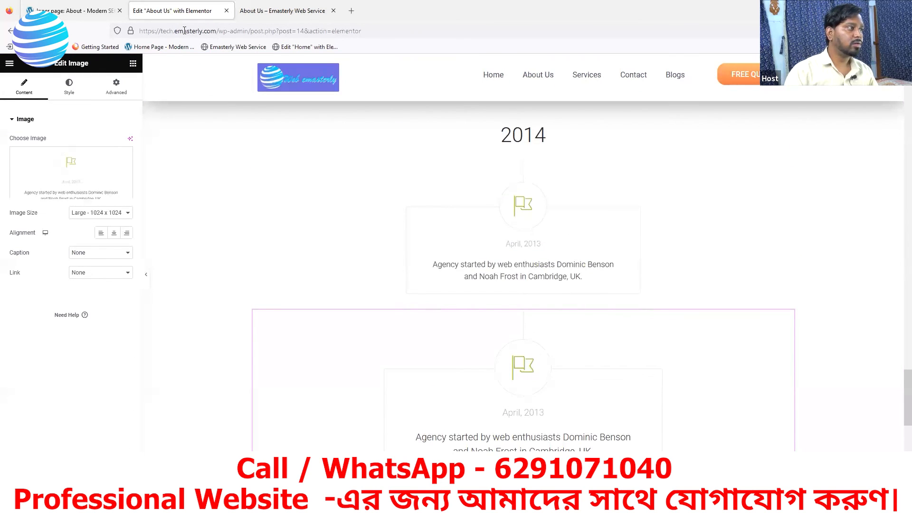
Step: Reload the live About Us page and review it from the hero section down to the 2014 milestones and footer
left_click(271, 10)
key("F5")
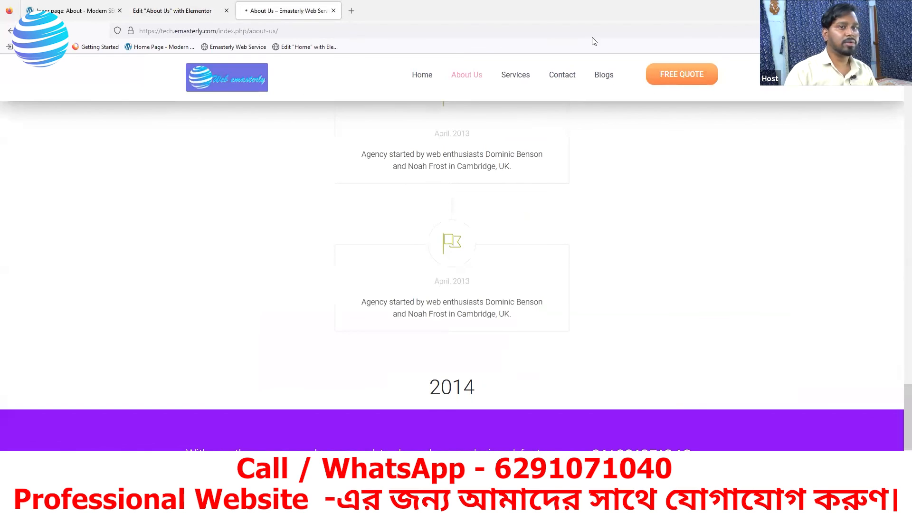
scroll(606, 291, "down", 5)
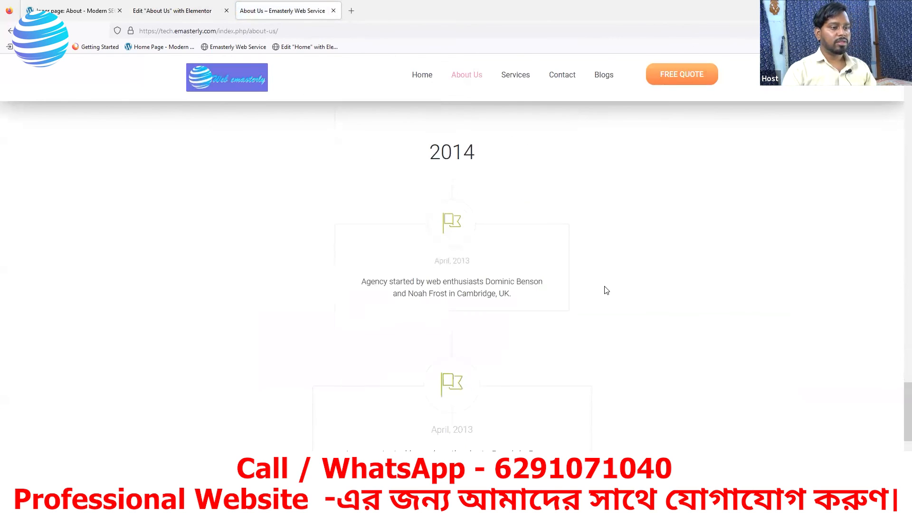
scroll(606, 290, "down", 3)
scroll(607, 290, "up", 12)
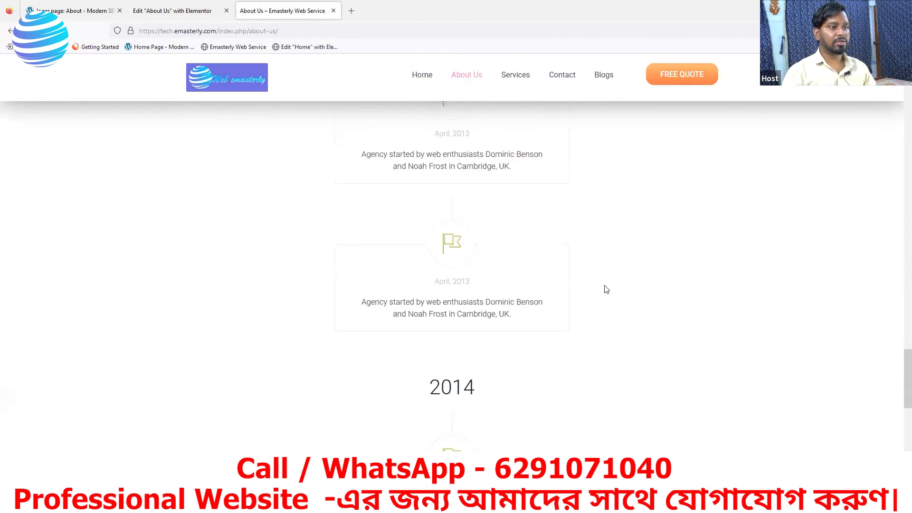
scroll(606, 289, "up", 10)
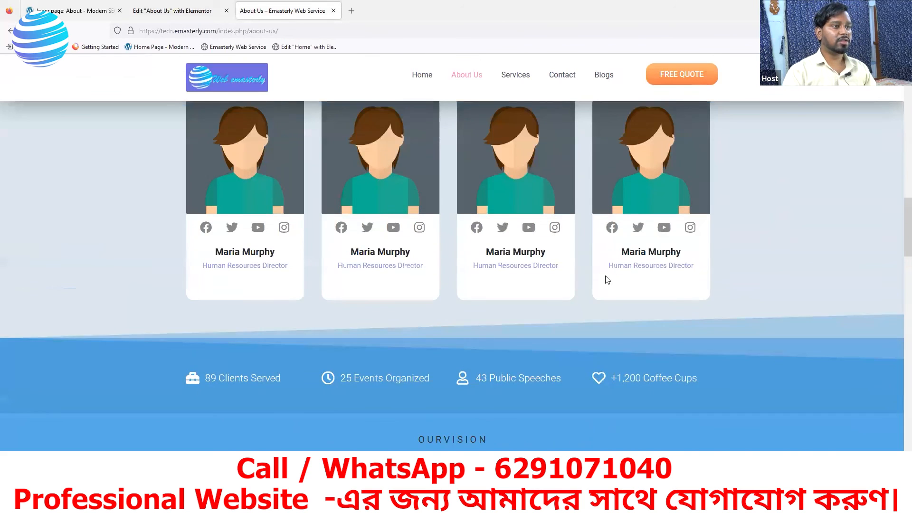
scroll(612, 262, "up", 10)
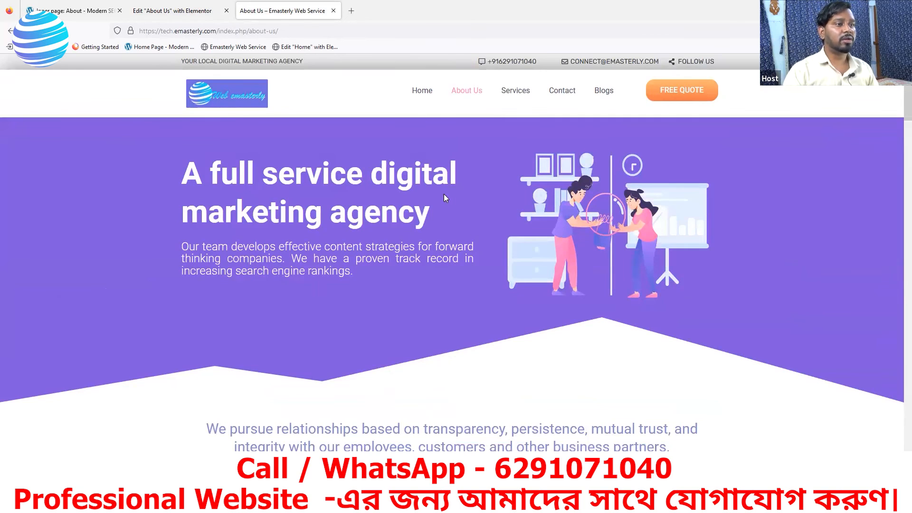
scroll(445, 195, "down", 12)
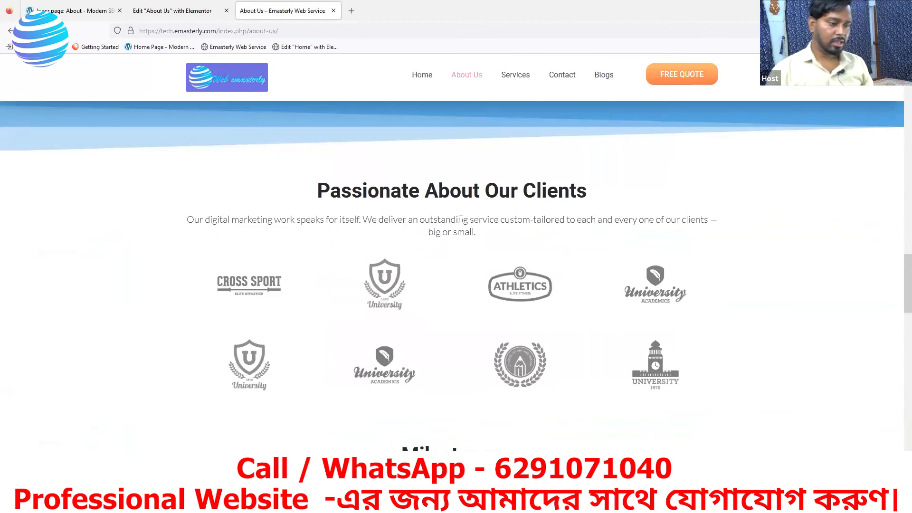
scroll(464, 219, "down", 15)
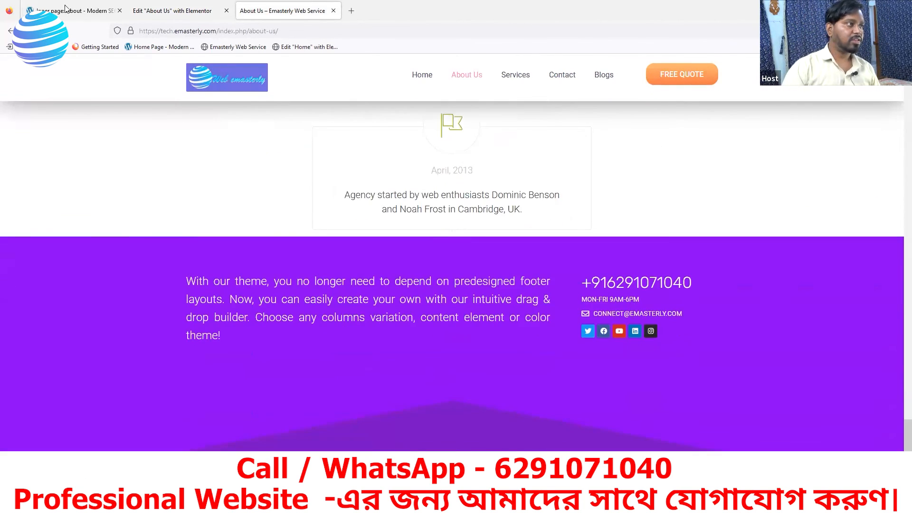
Step: Close the developer tools on the reference About page, compare its milestones and upper sections, and return to the Elementor editor
left_click(65, 8)
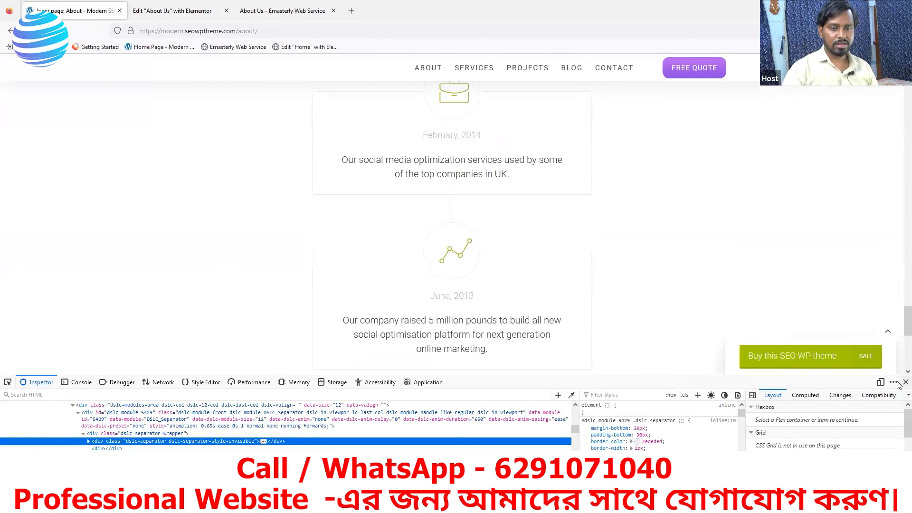
left_click(905, 382)
scroll(607, 337, "down", 4)
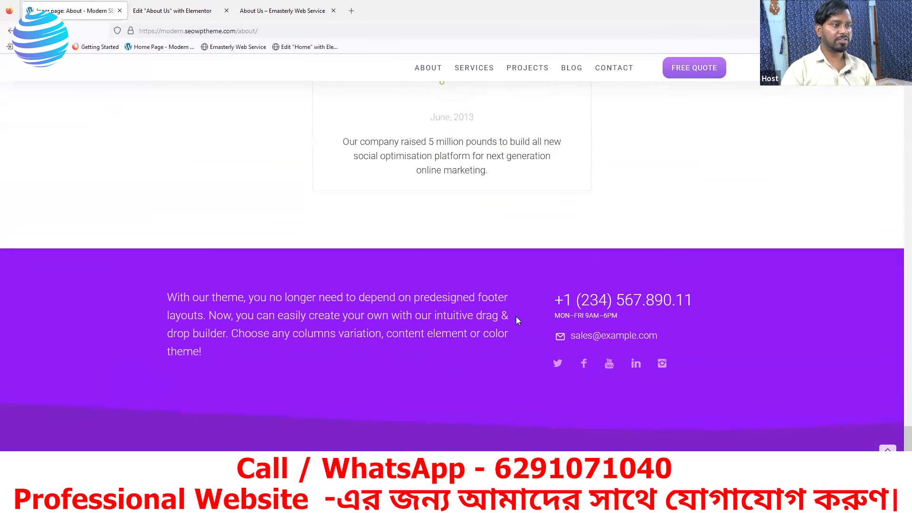
scroll(510, 320, "up", 5)
scroll(483, 318, "down", 5)
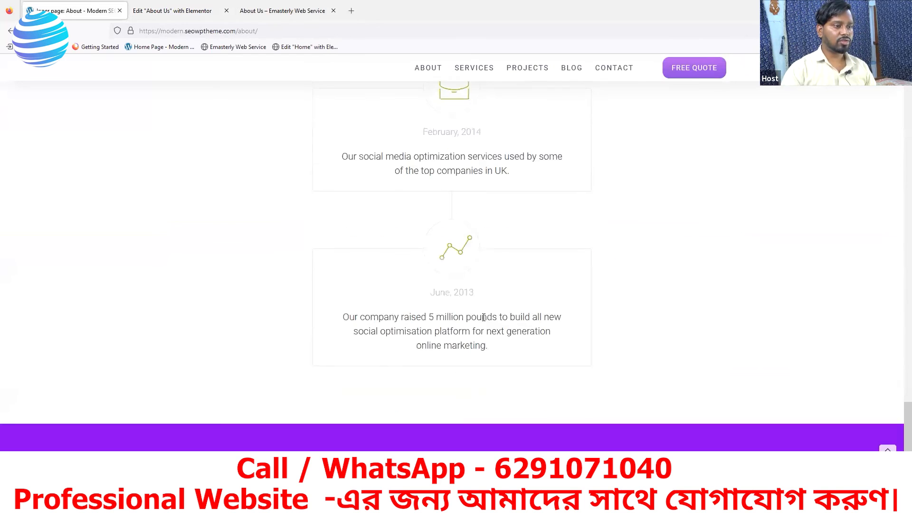
scroll(464, 281, "up", 20)
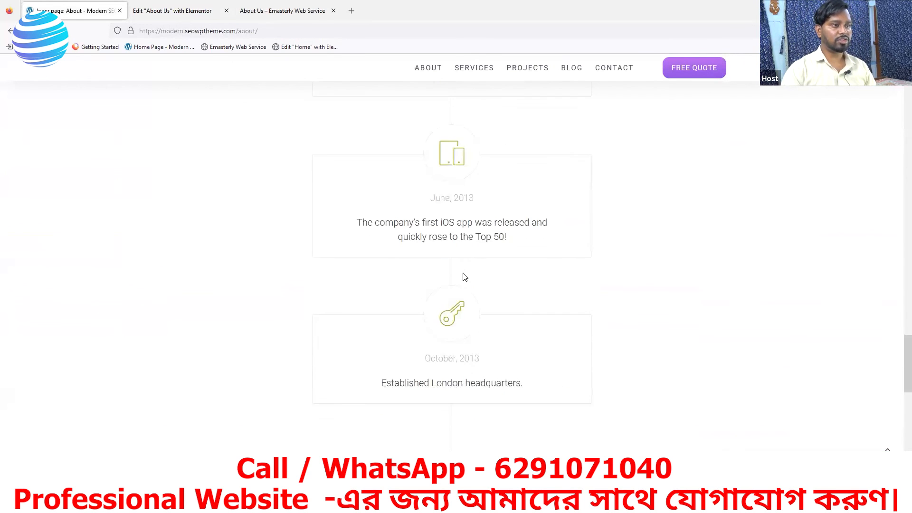
scroll(478, 258, "up", 20)
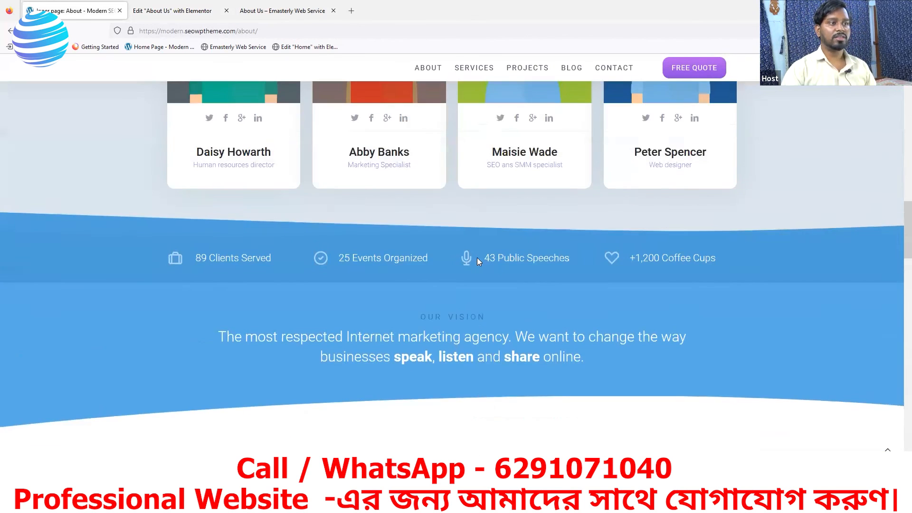
key("ctrl+Tab")
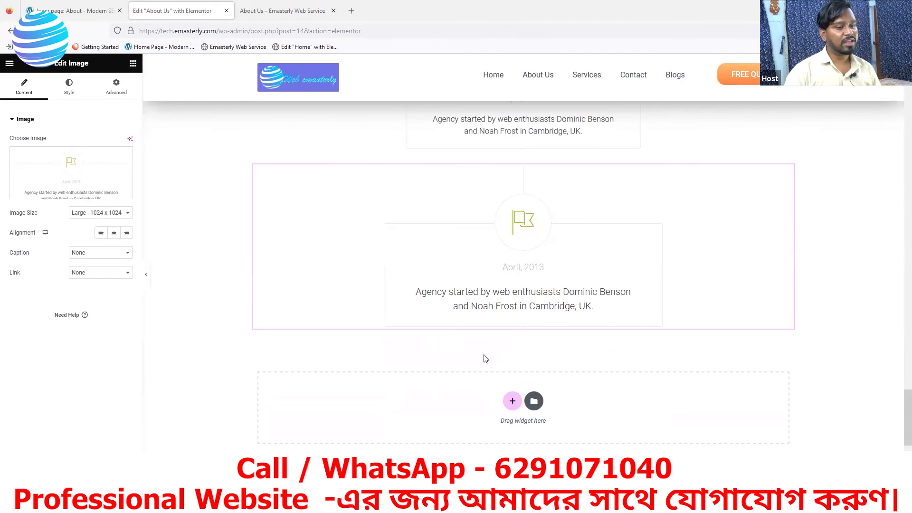